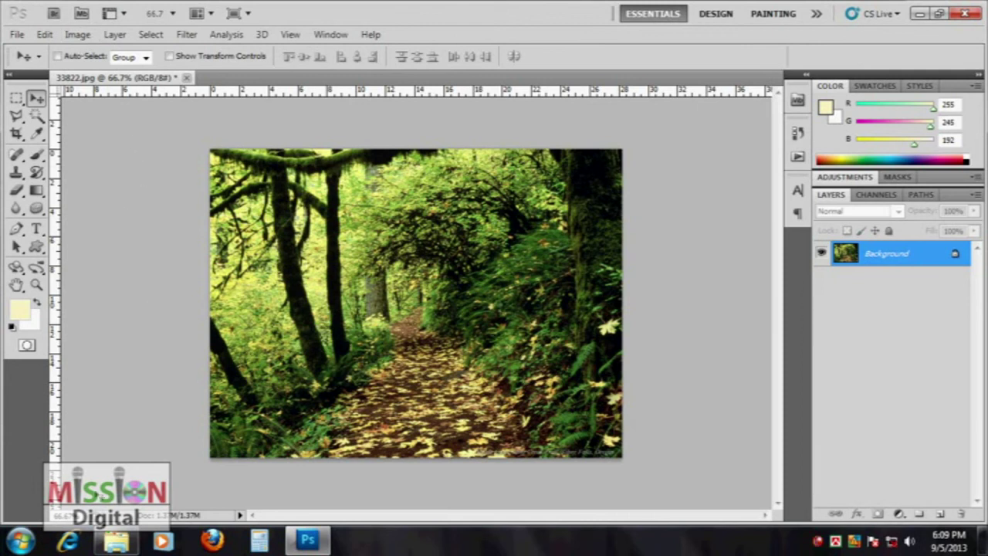
Step: View the forest photo at 100%, pan across it, then zoom back out
{"action": "key", "text": "ctrl+1"}
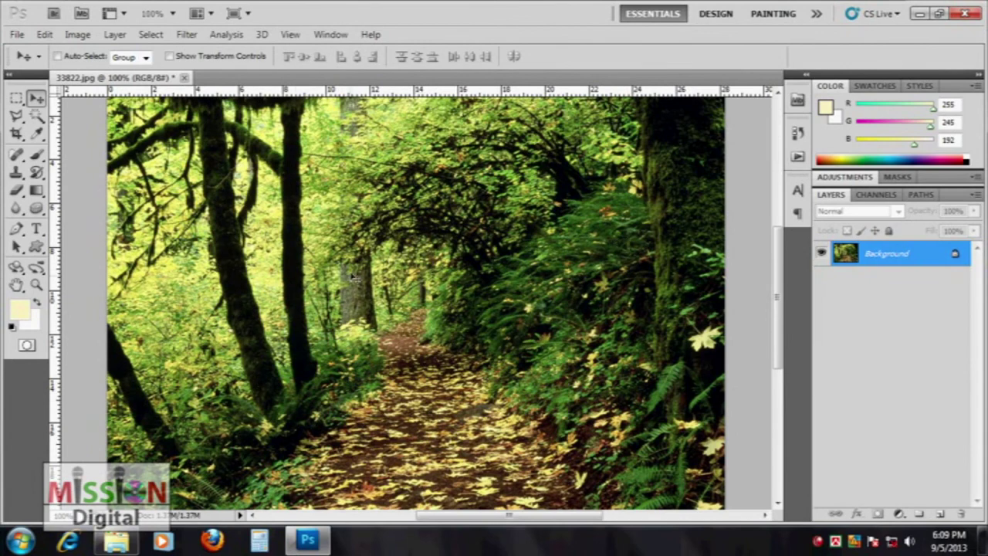
{"action": "mouse_move", "coordinate": [293, 231]}
{"action": "left_mouse_down"}
{"action": "mouse_move", "coordinate": [301, 401]}
{"action": "mouse_move", "coordinate": [298, 286]}
{"action": "left_mouse_up"}
{"action": "key", "text": "ctrl+minus"}
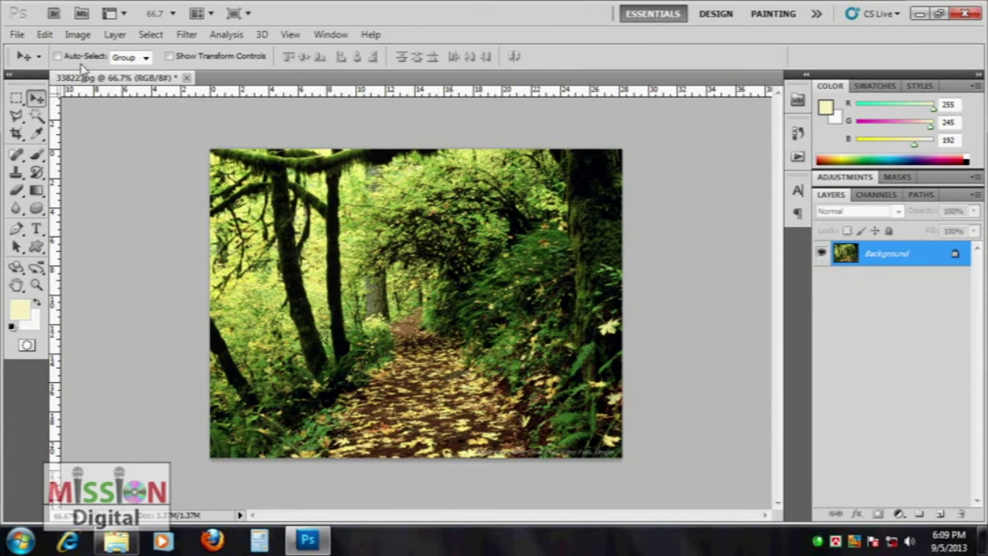
Step: In Image Size, use inches for document size and change resolution from 72 to 150
{"action": "left_click", "coordinate": [77, 35]}
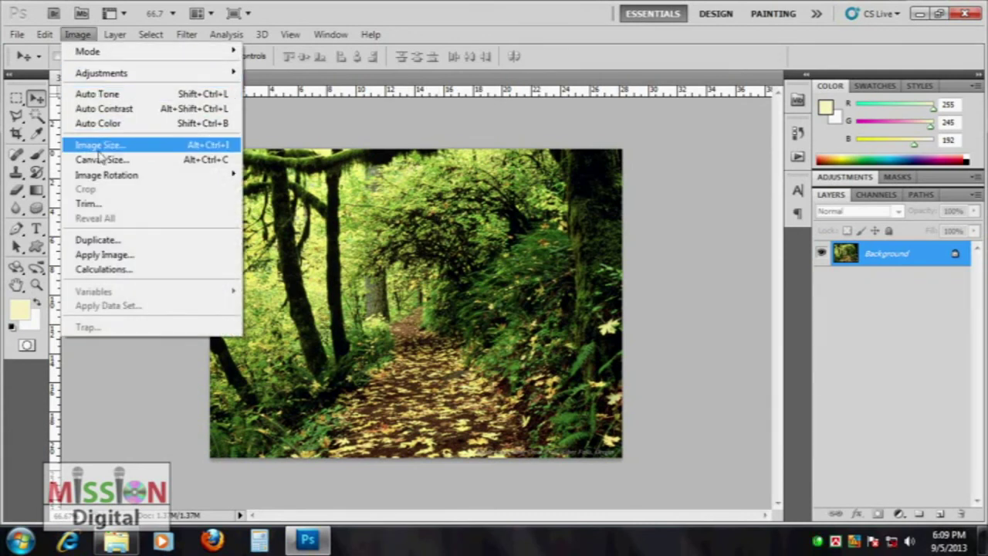
{"action": "left_click", "coordinate": [124, 146]}
{"action": "left_click_drag", "start_coordinate": [494, 92], "coordinate": [776, 185]}
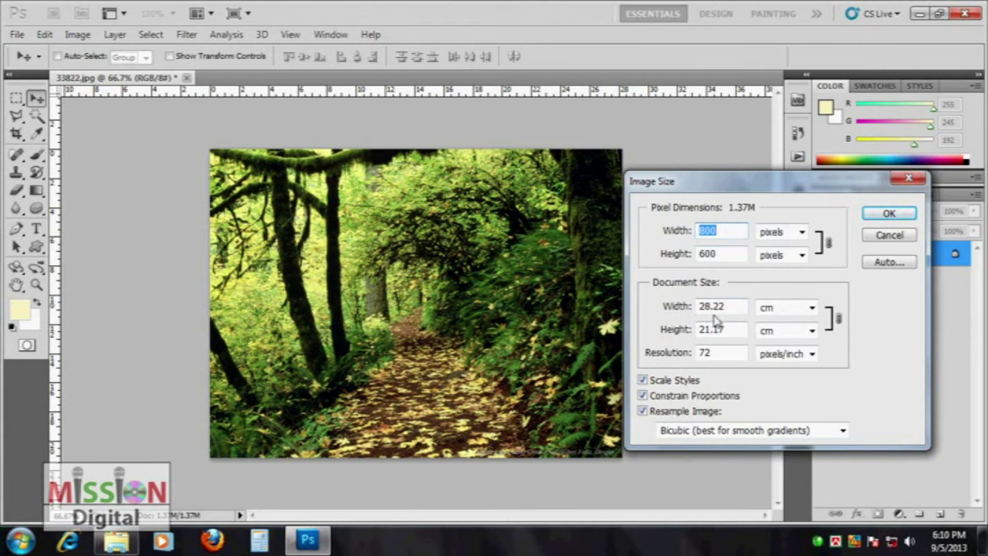
{"action": "left_click", "coordinate": [791, 309]}
{"action": "left_click", "coordinate": [781, 334]}
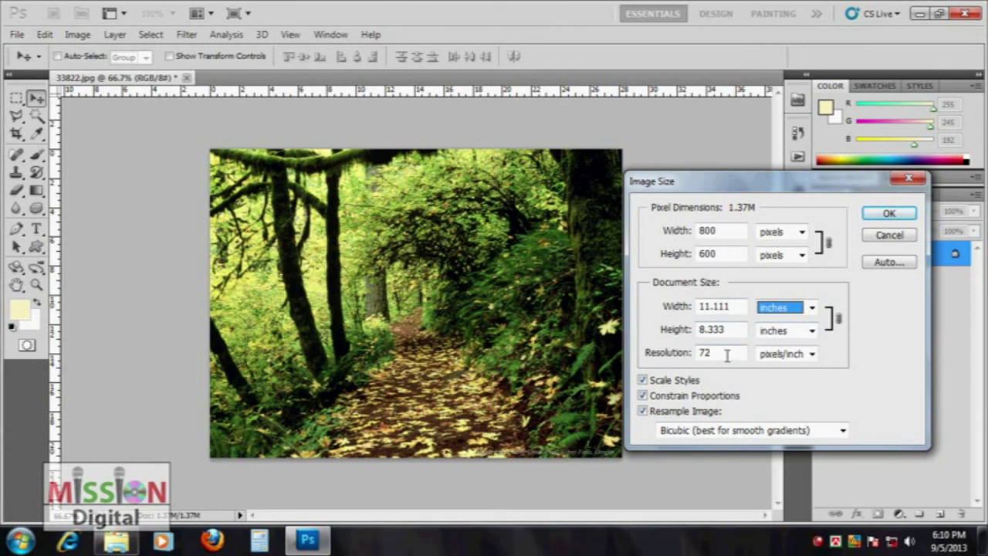
{"action": "left_click_drag", "start_coordinate": [756, 183], "coordinate": [775, 159]}
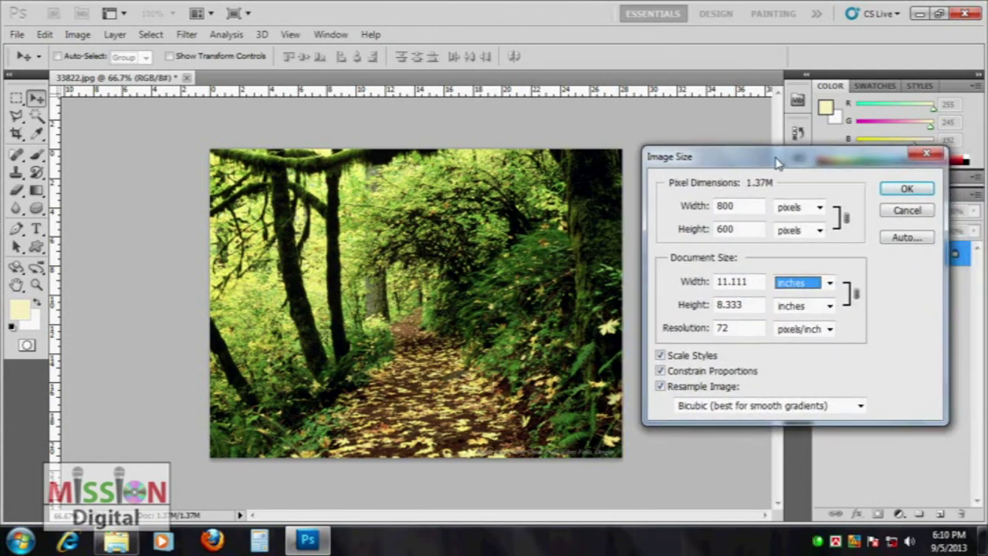
{"action": "double_click", "coordinate": [741, 330]}
{"action": "type", "text": "150"}
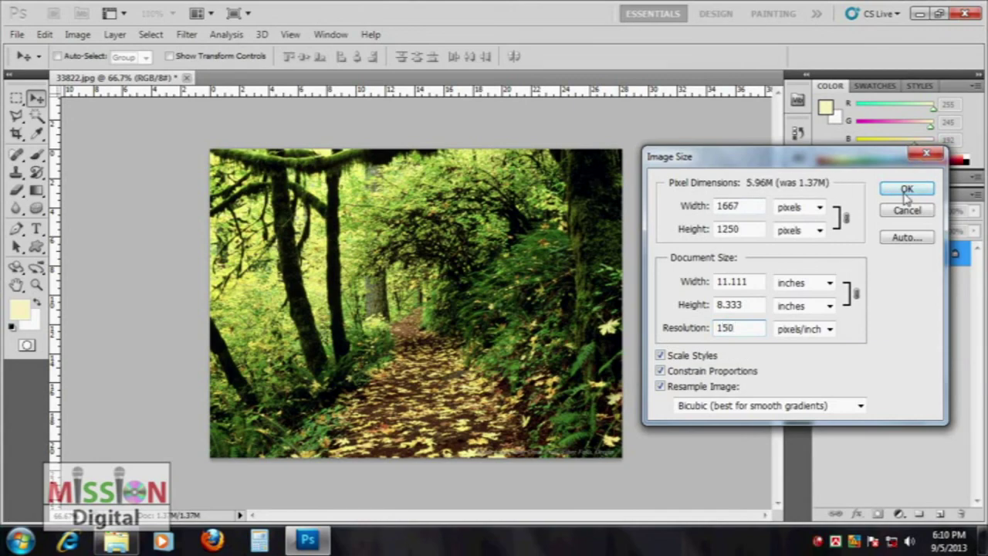
{"action": "left_click", "coordinate": [907, 190]}
{"action": "key", "text": "ctrl+minus"}
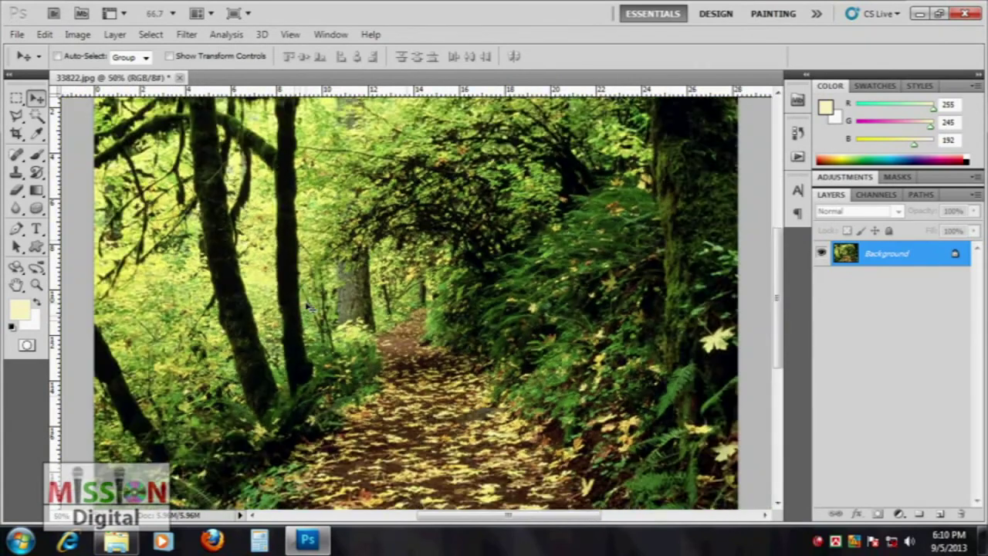
Step: Reopen Image Size and enter a 2000-pixel width with proportions still linked
{"action": "key", "text": "ctrl+minus"}
{"action": "left_click", "coordinate": [77, 34]}
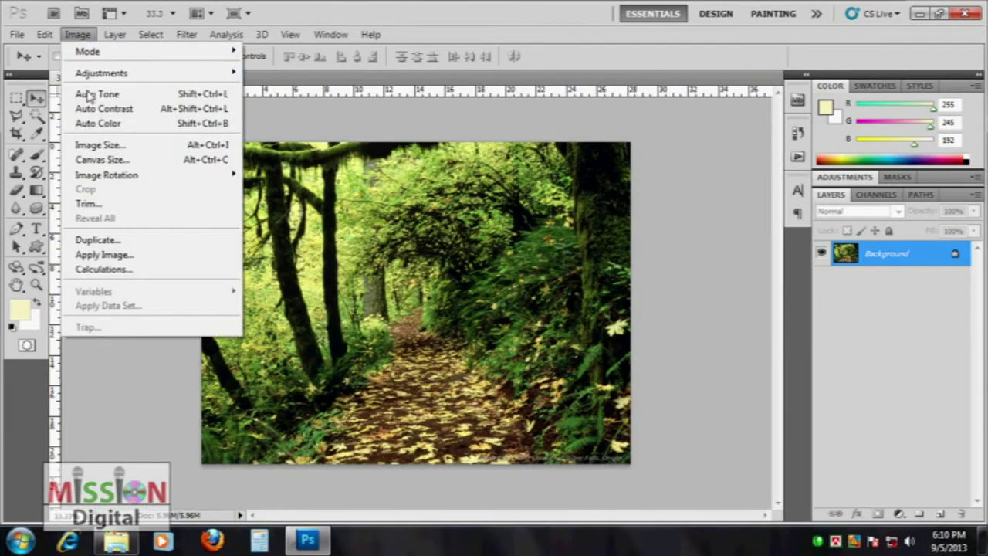
{"action": "left_click", "coordinate": [97, 143]}
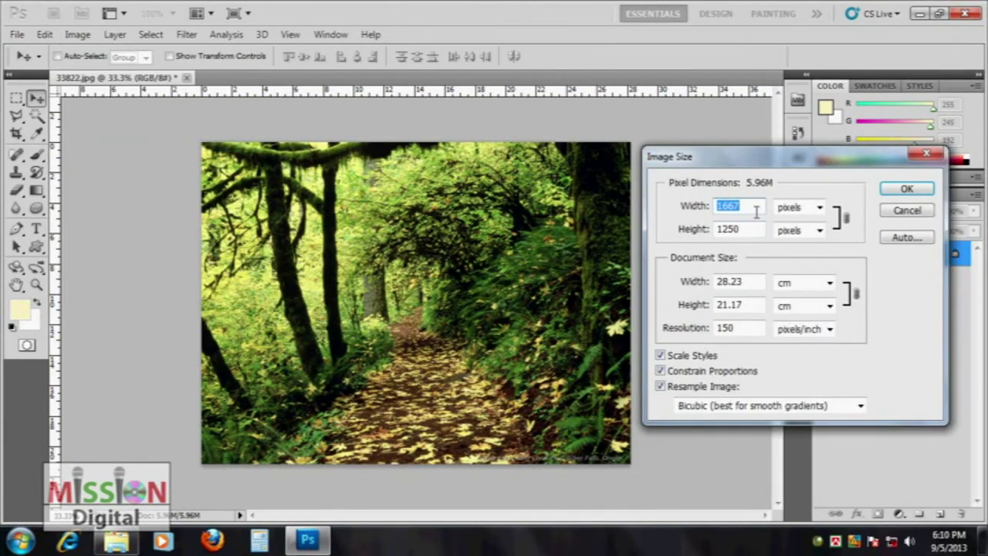
{"action": "type", "text": "2000"}
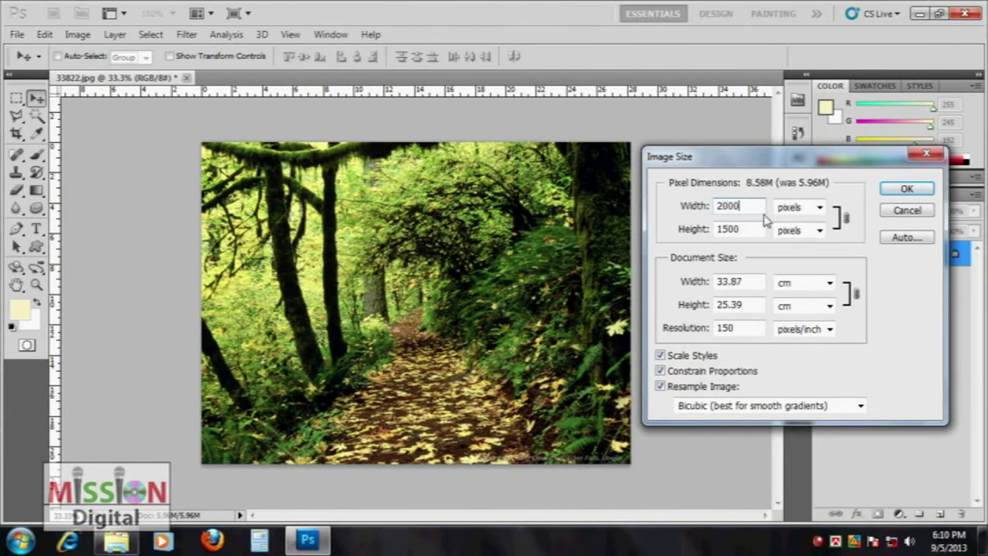
{"action": "left_click_drag", "start_coordinate": [744, 206], "coordinate": [689, 210]}
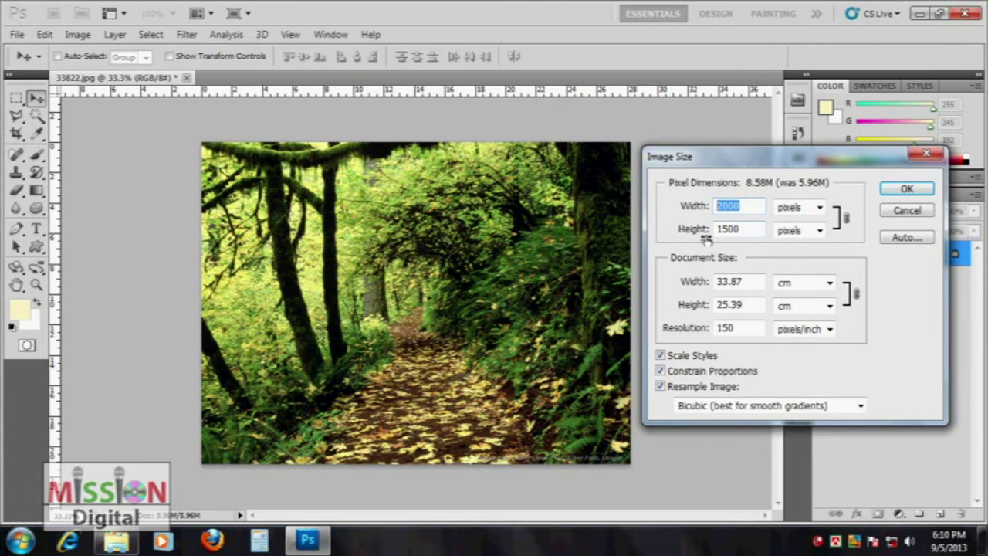
{"action": "left_click_drag", "start_coordinate": [737, 230], "coordinate": [715, 231]}
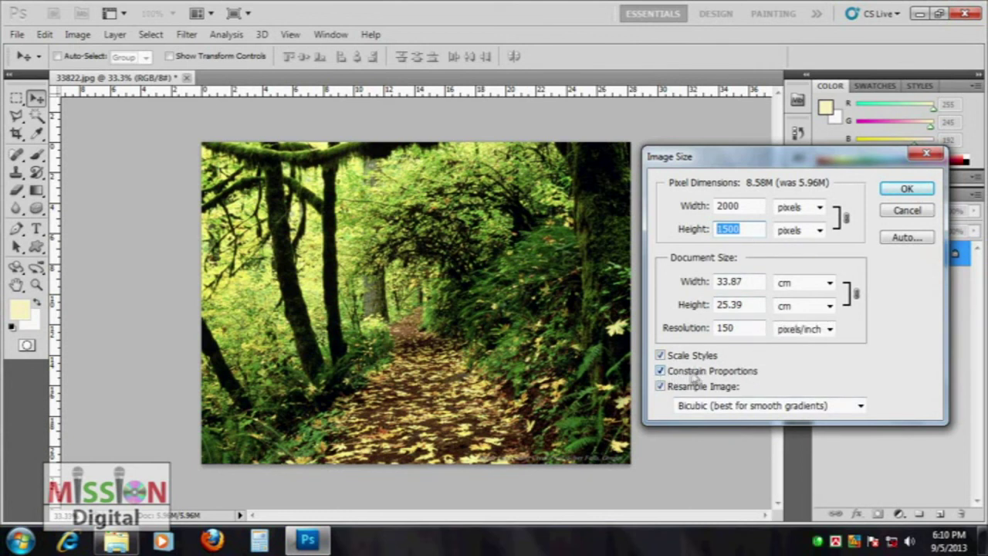
Step: Unconstrain proportions and resize the photo to 2500 × 1800 pixels
{"action": "left_click", "coordinate": [686, 372]}
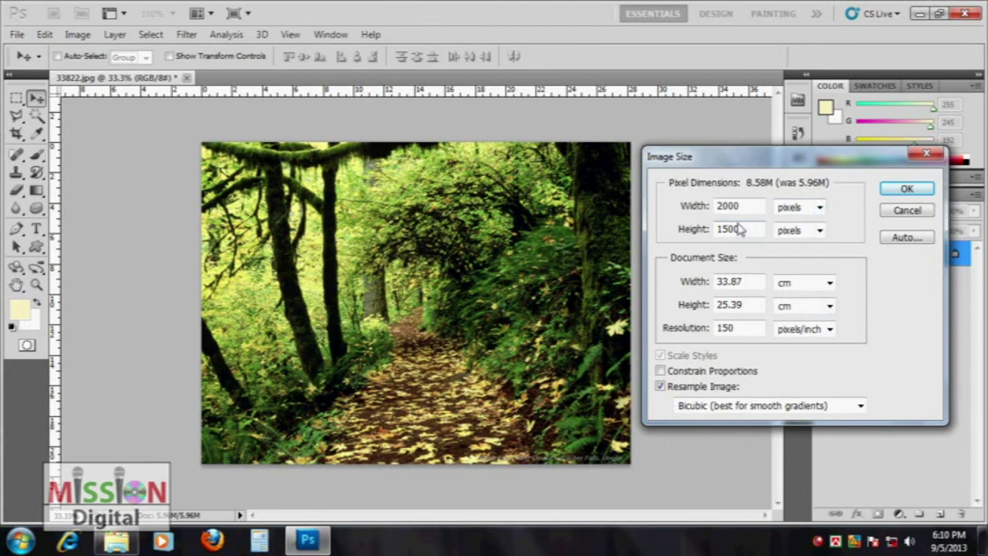
{"action": "double_click", "coordinate": [745, 229]}
{"action": "type", "text": "1800"}
{"action": "double_click", "coordinate": [759, 205]}
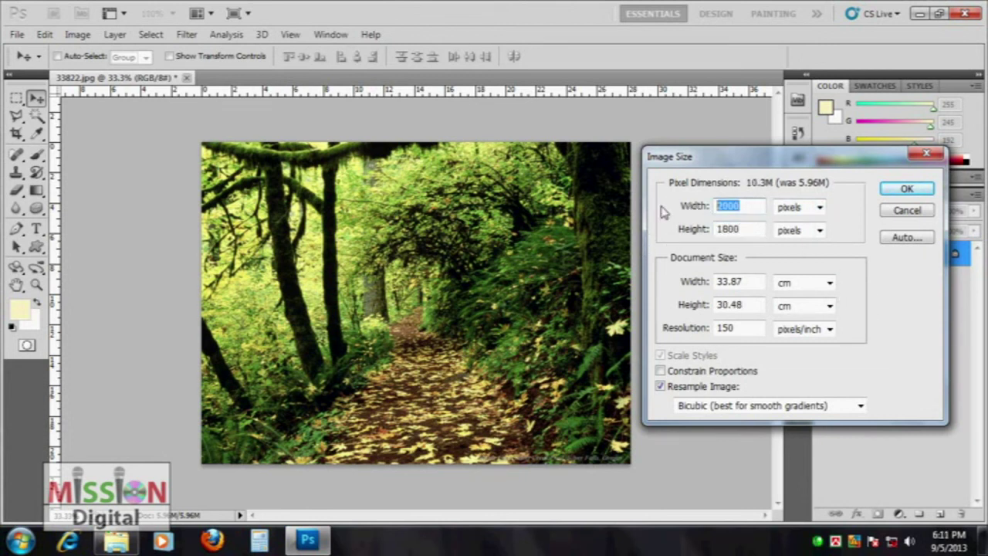
{"action": "type", "text": "1"}
{"action": "key", "text": "BackSpace"}
{"action": "type", "text": "2500"}
{"action": "left_click", "coordinate": [907, 189]}
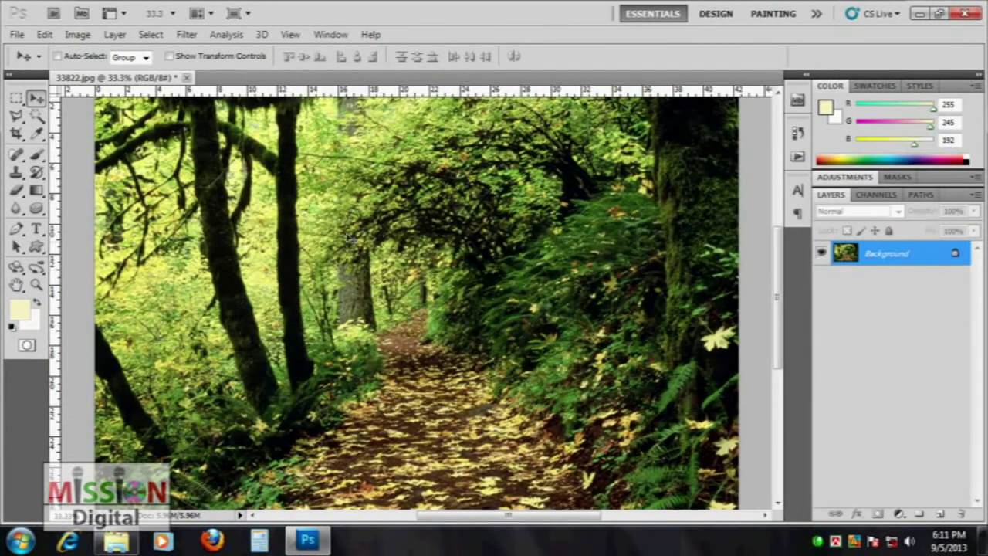
Step: Trial-stretch the photo to 4000 pixels wide, then undo it
{"action": "key", "text": "ctrl+minus"}
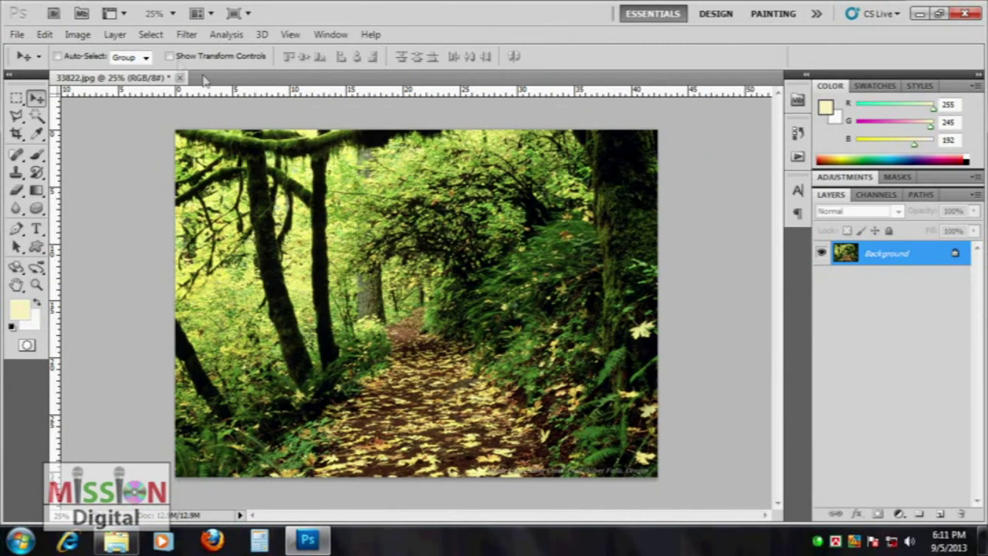
{"action": "left_click", "coordinate": [78, 34]}
{"action": "left_click", "coordinate": [103, 145]}
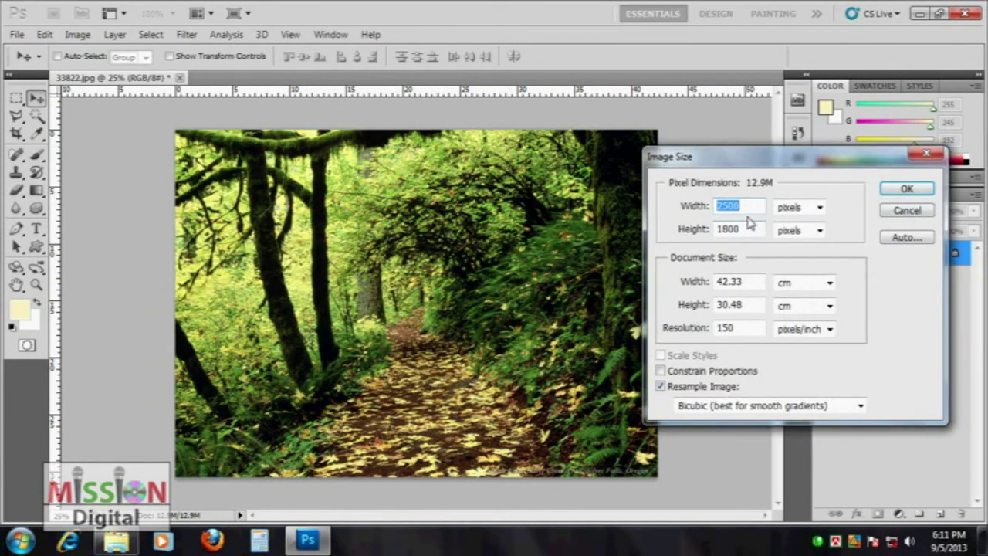
{"action": "type", "text": "4000"}
{"action": "key", "text": "Return"}
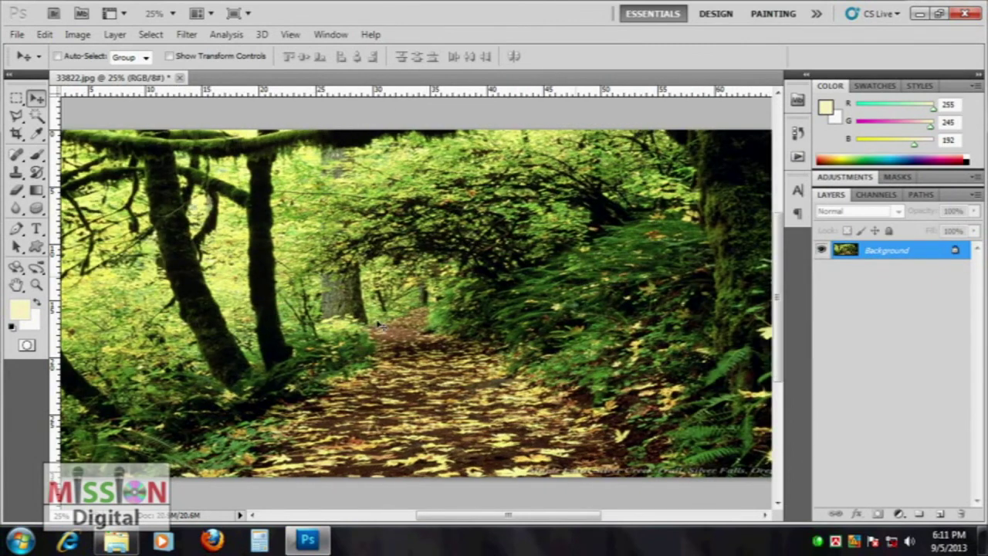
{"action": "key", "text": "ctrl+minus"}
{"action": "key", "text": "ctrl+z"}
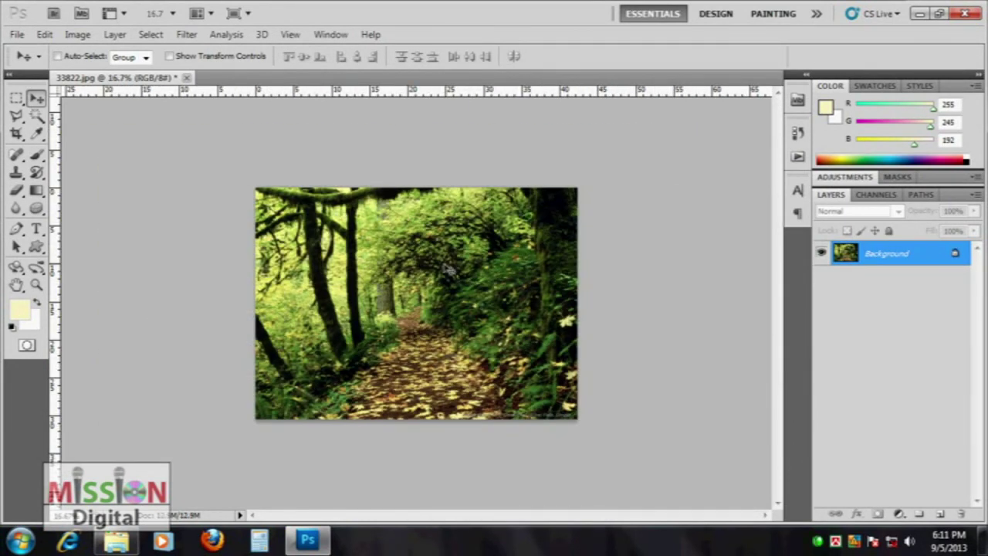
{"action": "left_click", "coordinate": [77, 34]}
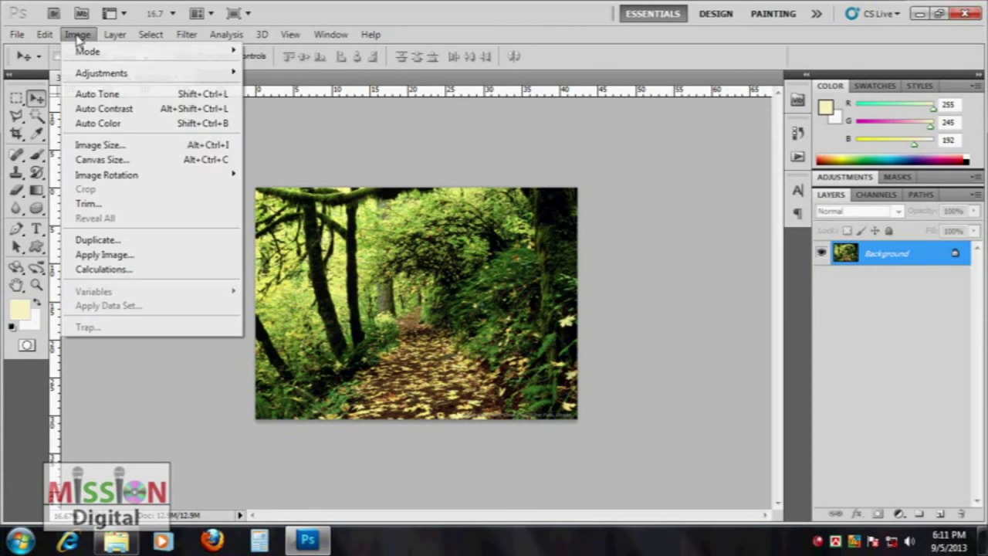
{"action": "left_click", "coordinate": [93, 145]}
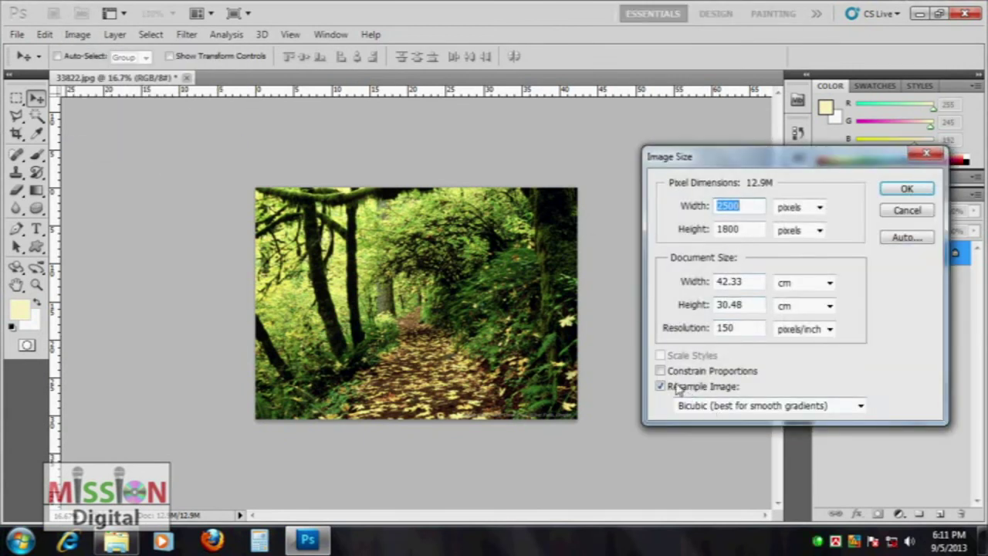
{"action": "left_click", "coordinate": [706, 373]}
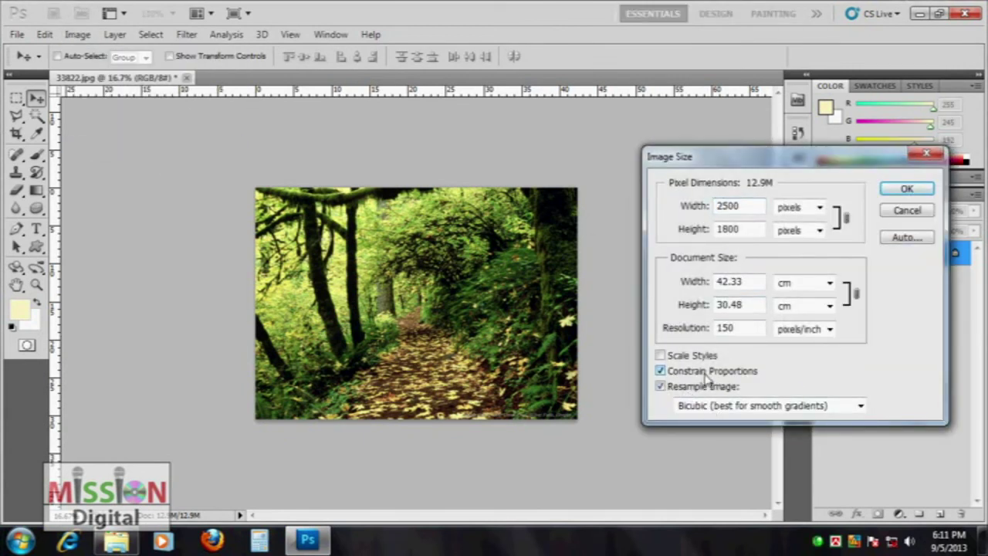
{"action": "double_click", "coordinate": [742, 207]}
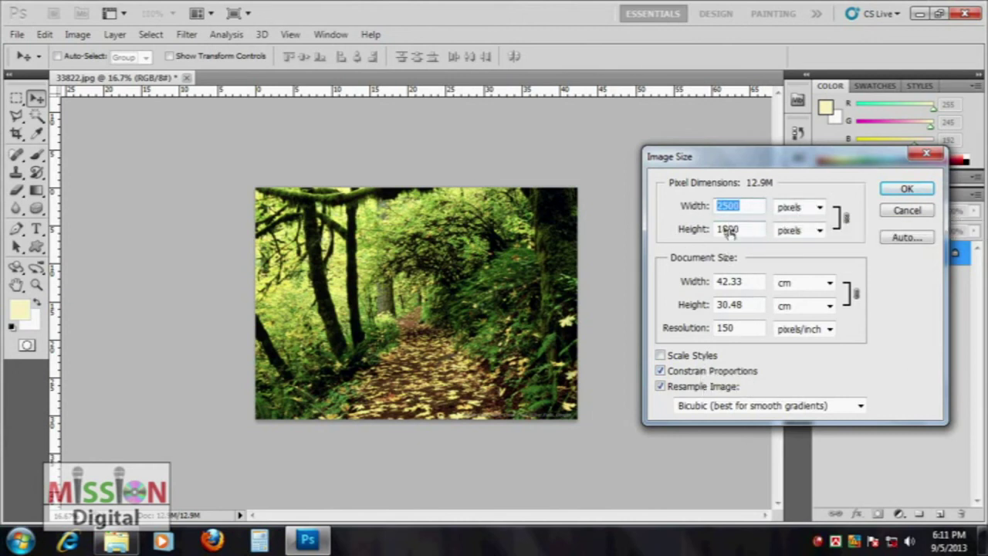
{"action": "left_click_drag", "start_coordinate": [781, 162], "coordinate": [766, 182]}
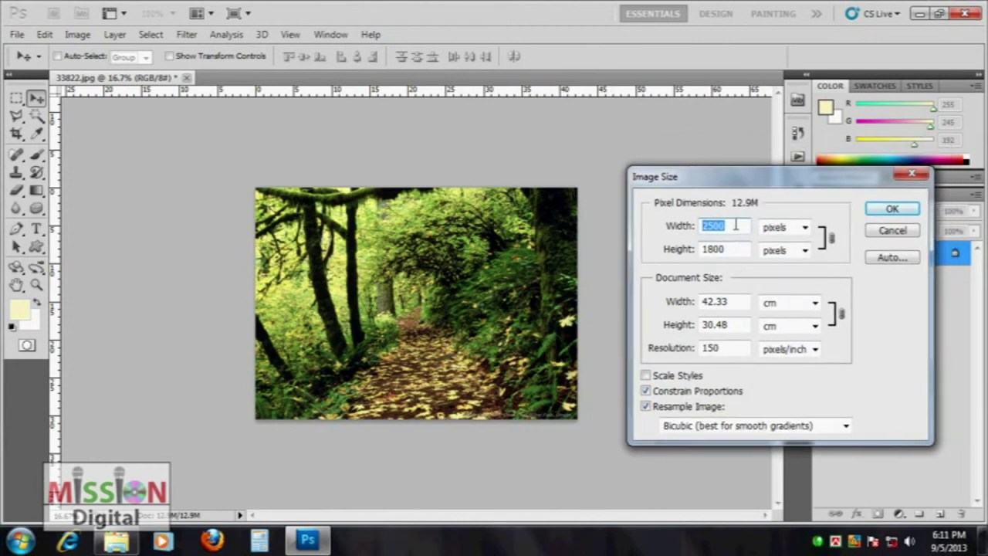
{"action": "type", "text": "500"}
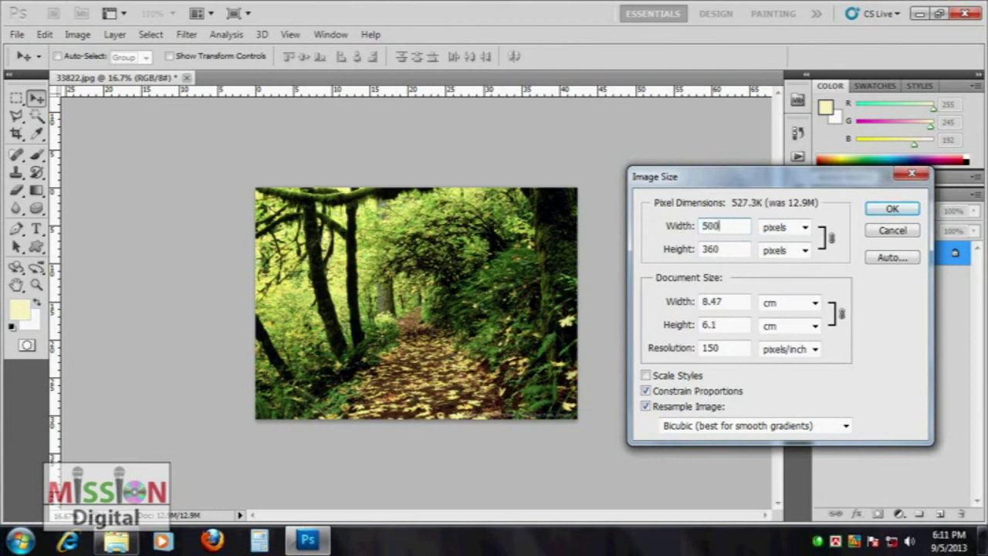
{"action": "type", "text": "0"}
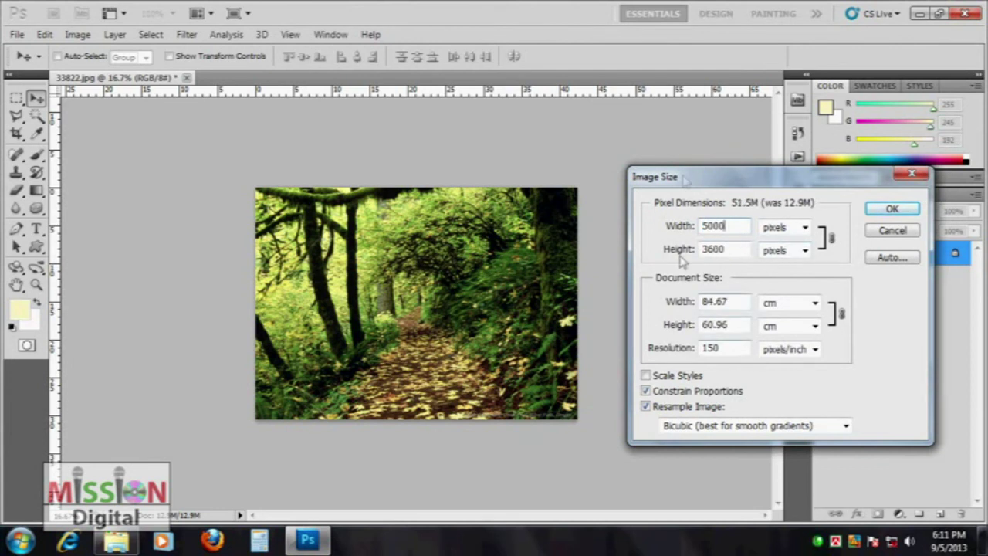
{"action": "left_click_drag", "start_coordinate": [746, 178], "coordinate": [730, 154]}
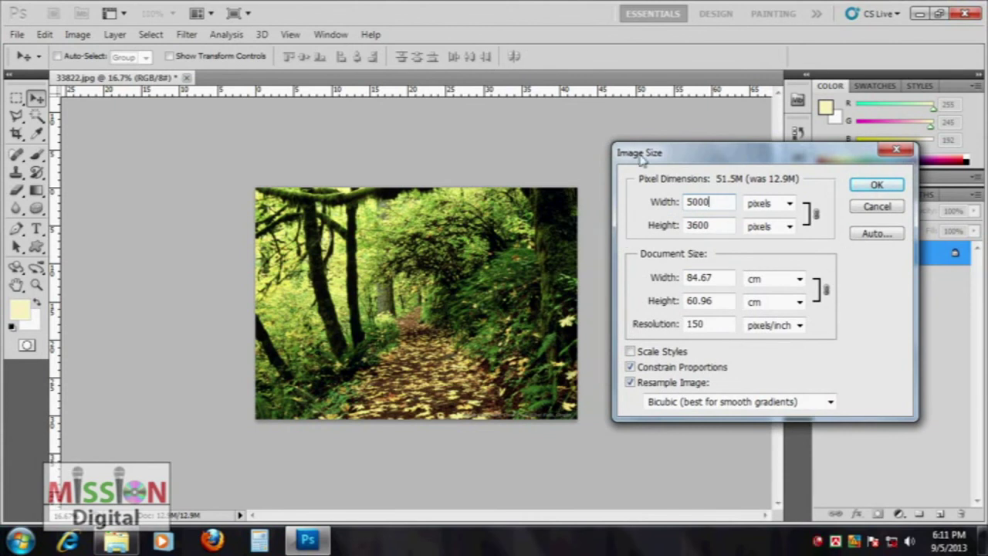
{"action": "left_click", "coordinate": [878, 210]}
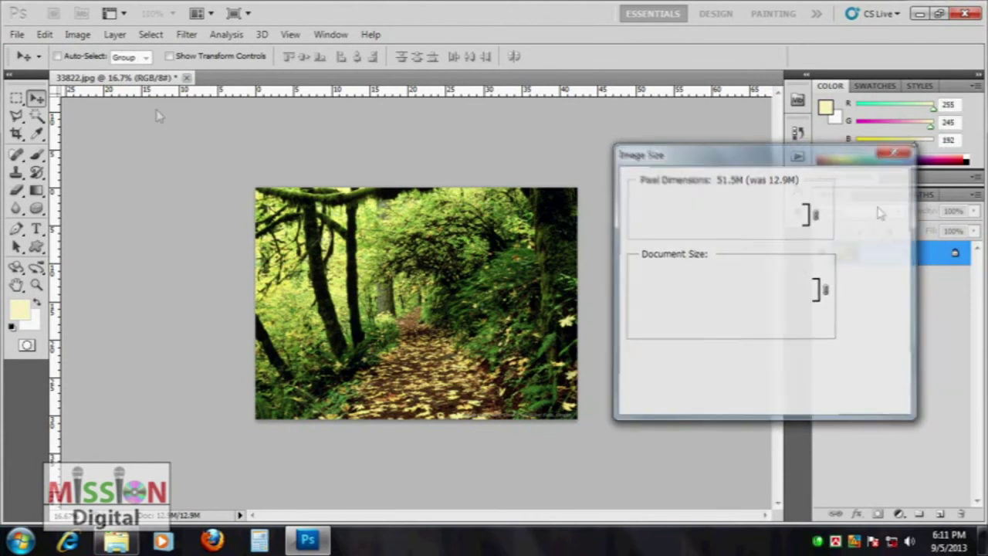
{"action": "left_click", "coordinate": [78, 34]}
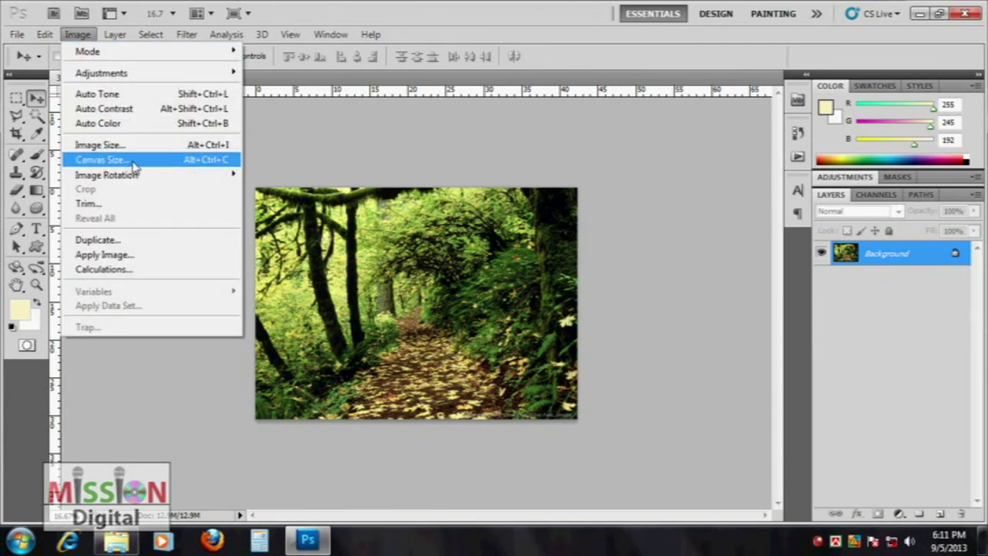
Step: Set the canvas size to 20 × 30 inches with the centre anchor
{"action": "left_click", "coordinate": [129, 162]}
{"action": "left_click_drag", "start_coordinate": [471, 87], "coordinate": [743, 152]}
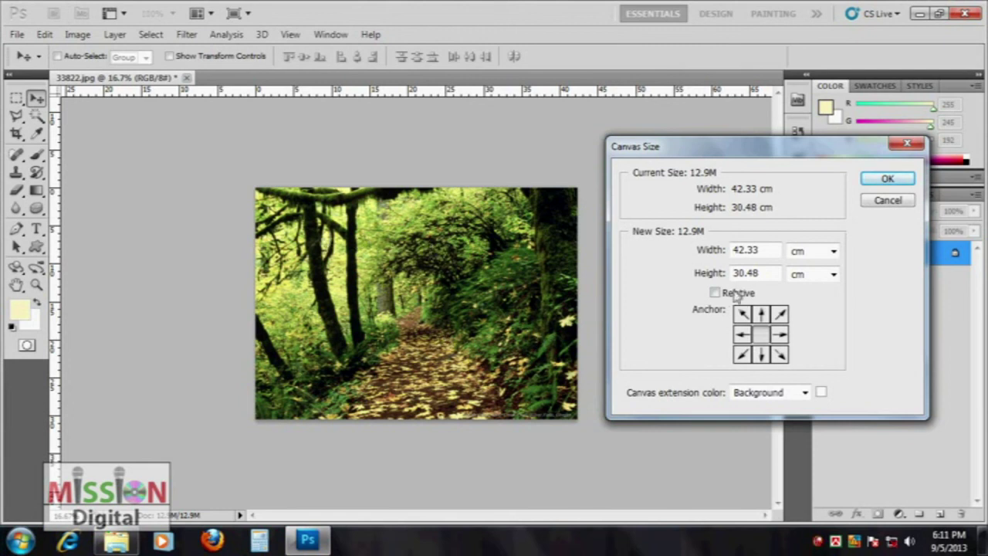
{"action": "double_click", "coordinate": [758, 254]}
{"action": "left_click", "coordinate": [809, 251]}
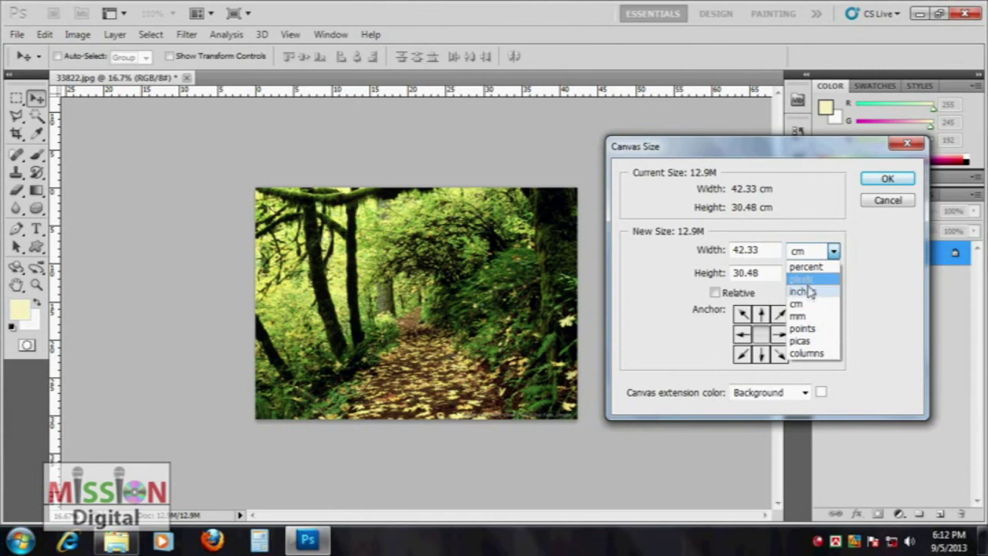
{"action": "left_click", "coordinate": [795, 287]}
{"action": "double_click", "coordinate": [775, 253]}
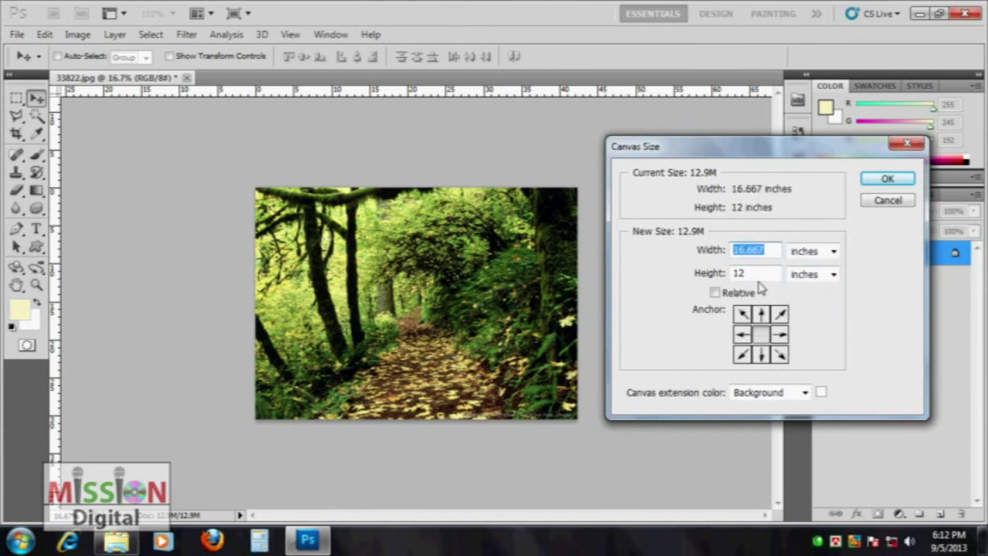
{"action": "type", "text": "20"}
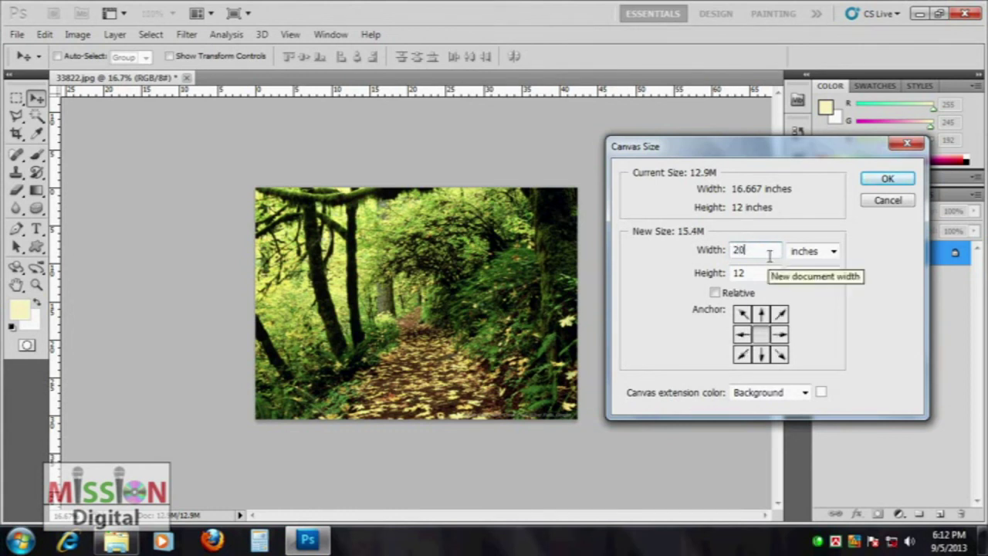
{"action": "key", "text": "Tab"}
{"action": "type", "text": "30"}
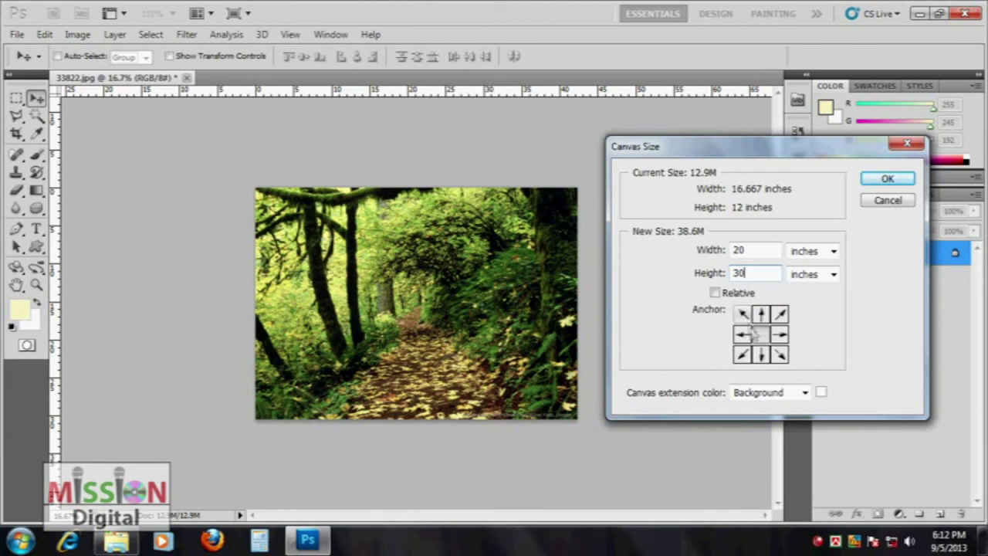
{"action": "left_click", "coordinate": [742, 315]}
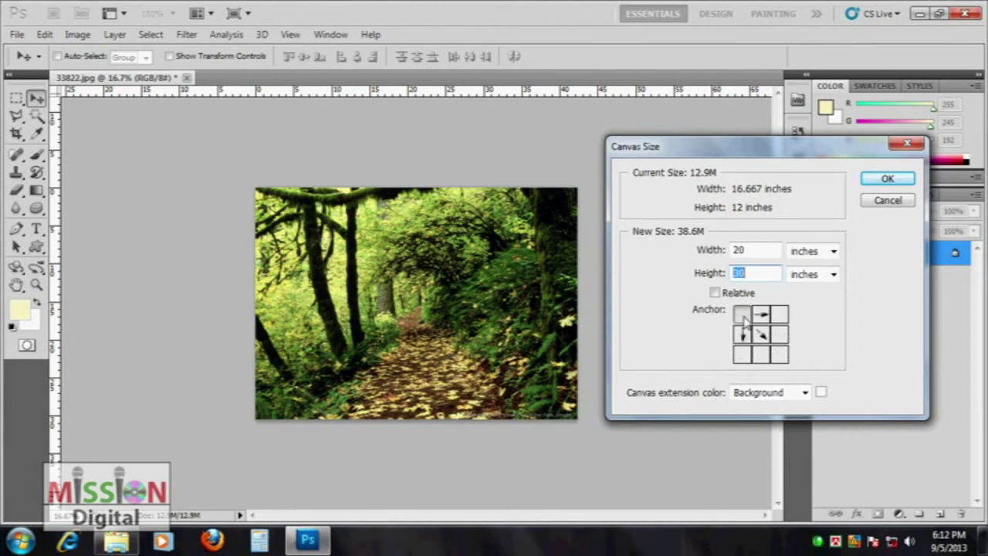
{"action": "left_click", "coordinate": [762, 335]}
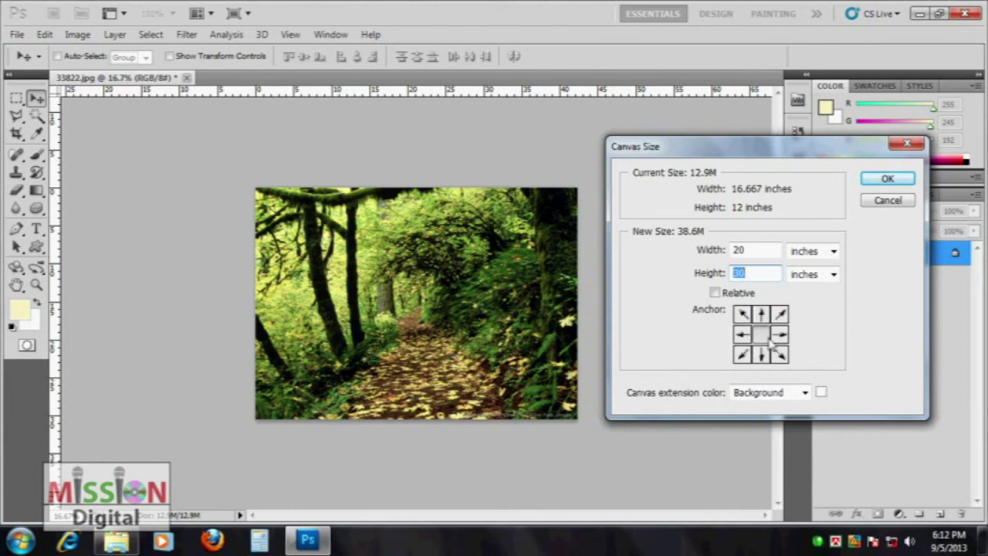
{"action": "left_click", "coordinate": [888, 178]}
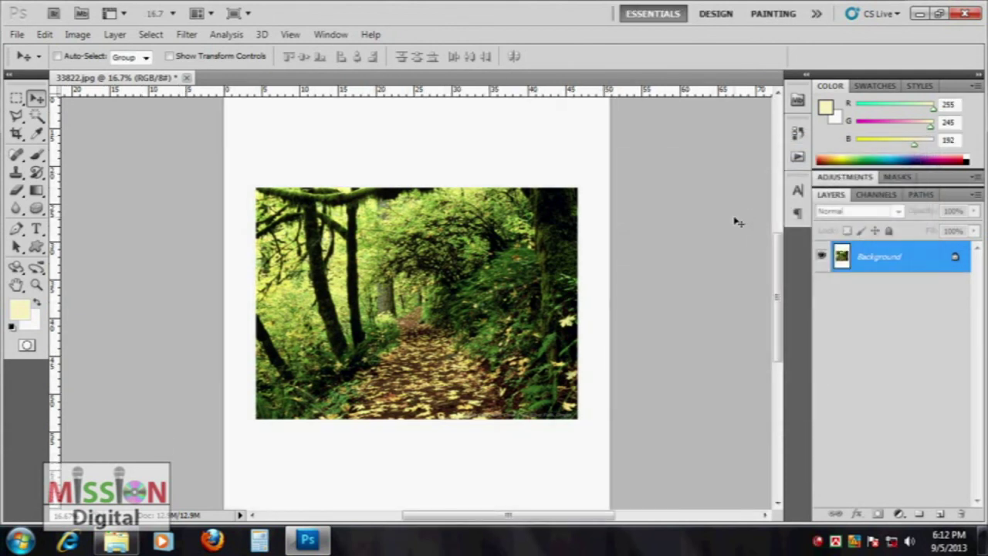
Step: Zoom out and in to view the enlarged canvas, then dismiss the Image menu
{"action": "key", "text": "ctrl+minus"}
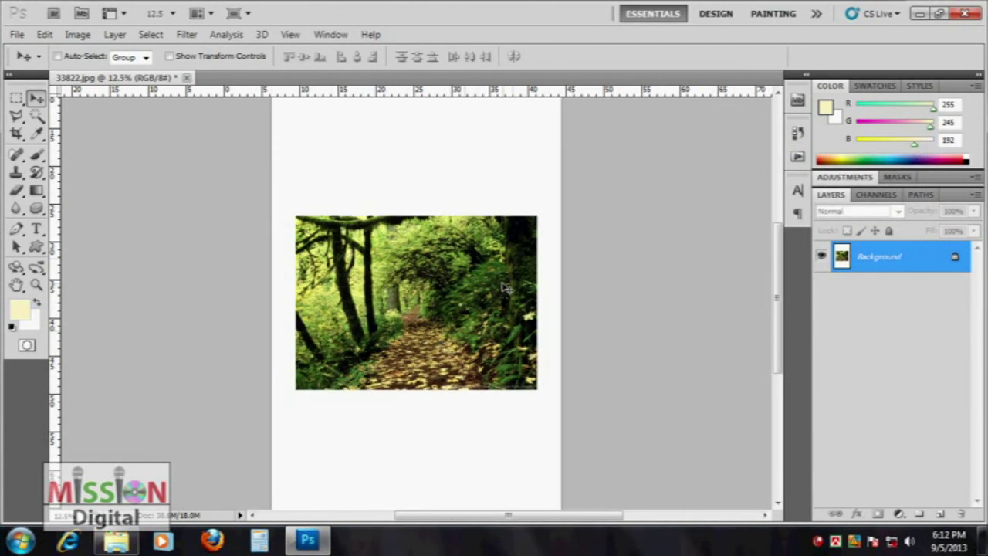
{"action": "key", "text": "ctrl+minus"}
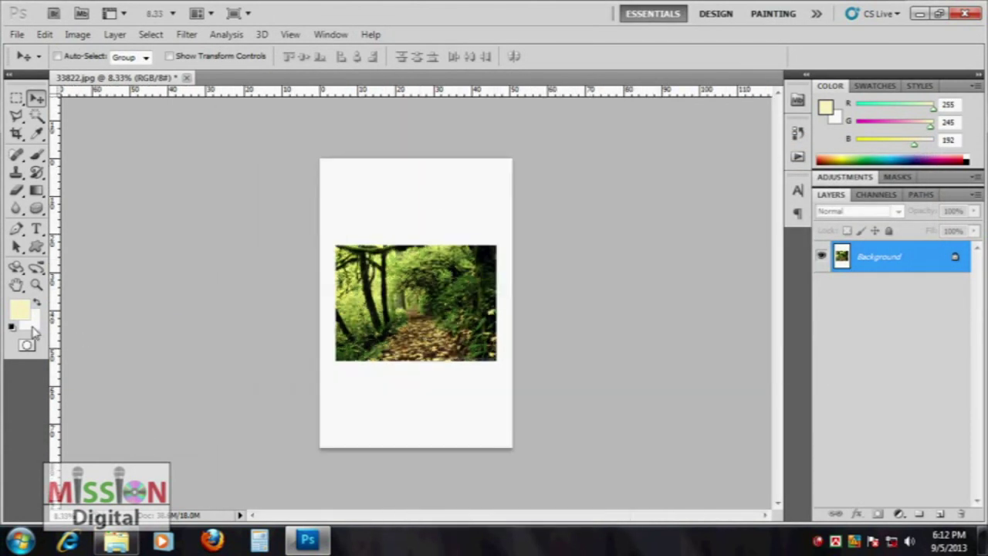
{"action": "key", "text": "ctrl+plus"}
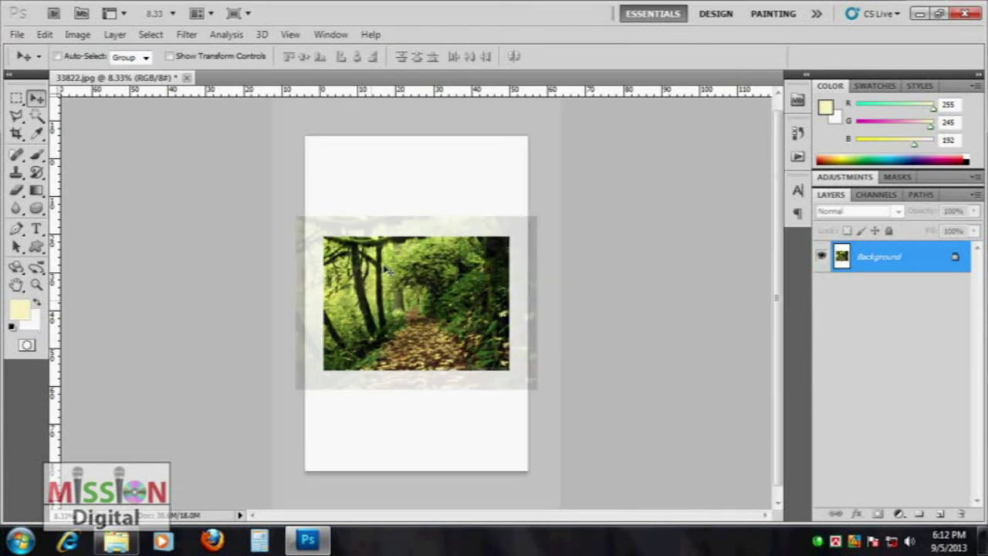
{"action": "key", "text": "ctrl+minus"}
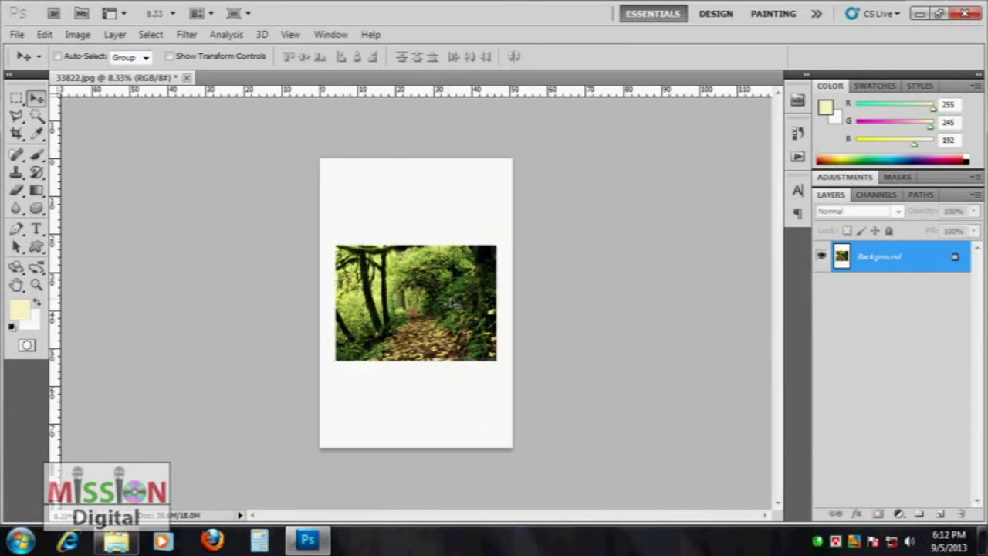
{"action": "key", "text": "ctrl+plus"}
{"action": "key", "text": "ctrl+plus"}
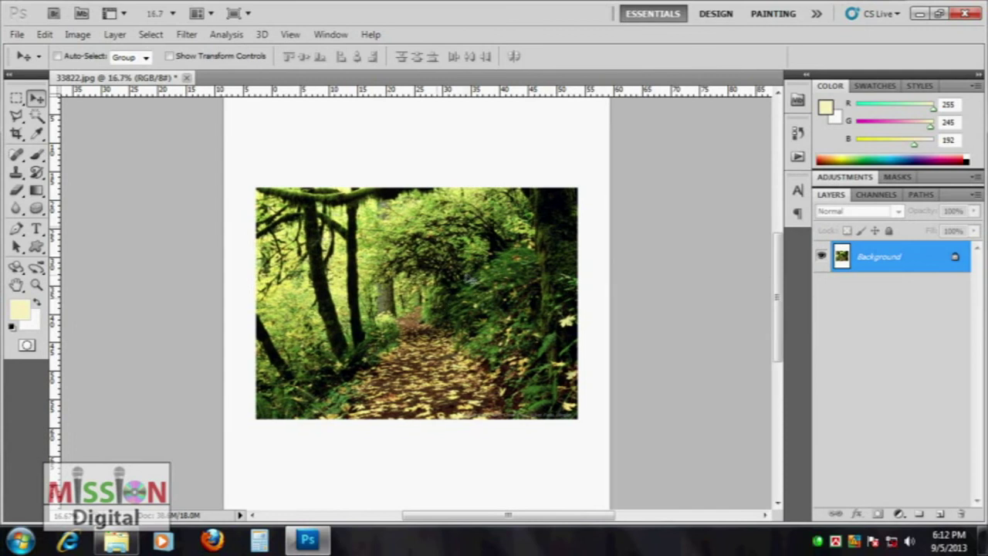
{"action": "left_click", "coordinate": [77, 34]}
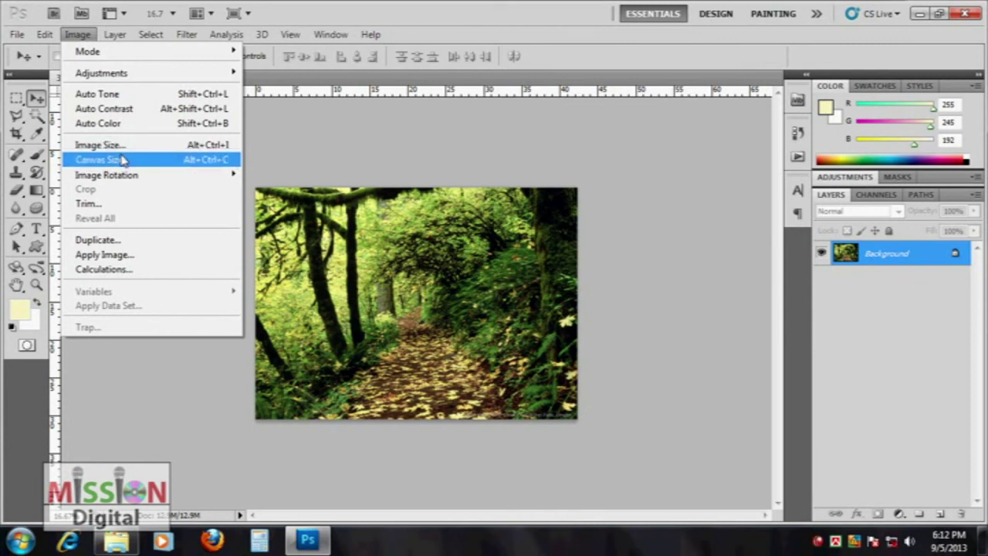
{"action": "left_click", "coordinate": [479, 162]}
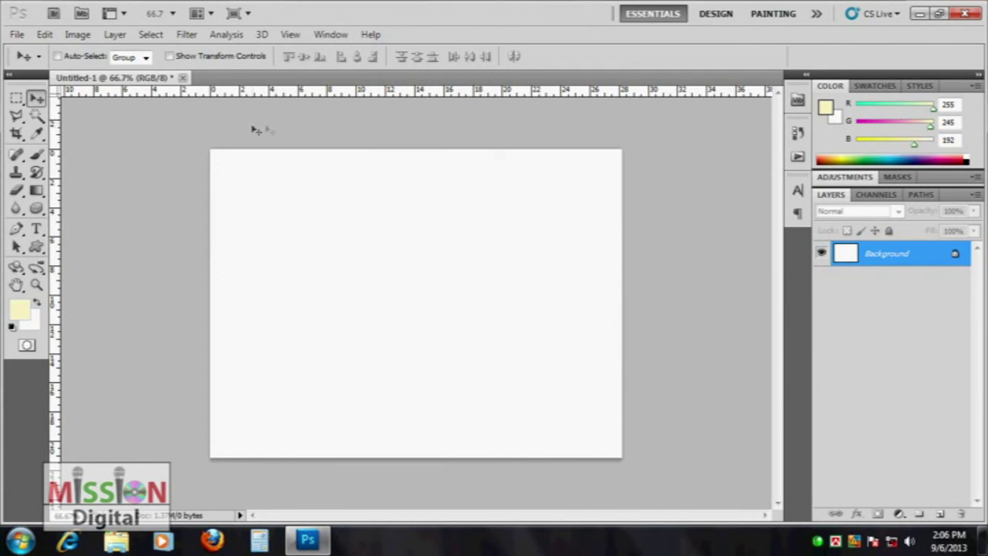
Step: Open and close the Layer menu, make several drags in the workspace, then reopen the Layer menu
{"action": "left_click", "coordinate": [114, 34]}
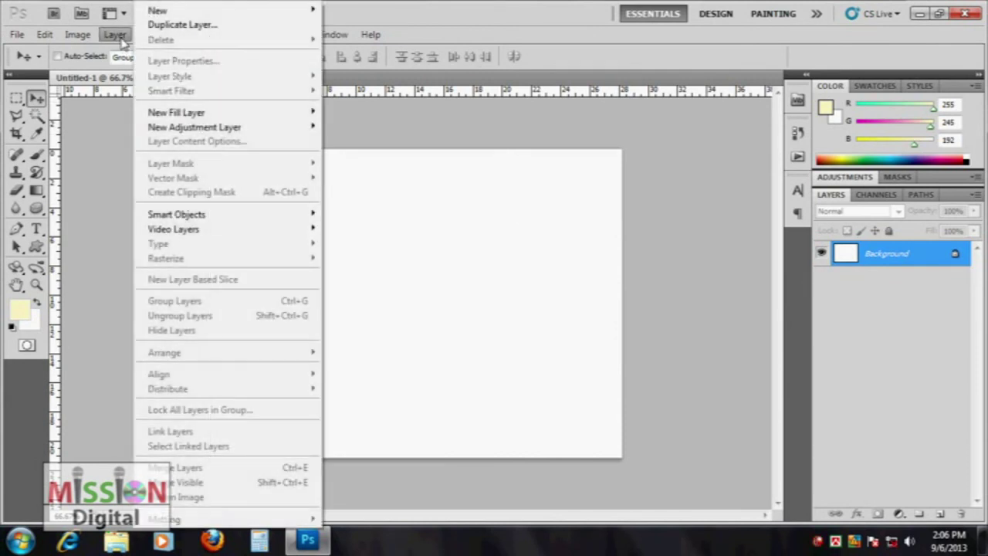
{"action": "mouse_move", "coordinate": [158, 10]}
{"action": "left_click", "coordinate": [109, 37]}
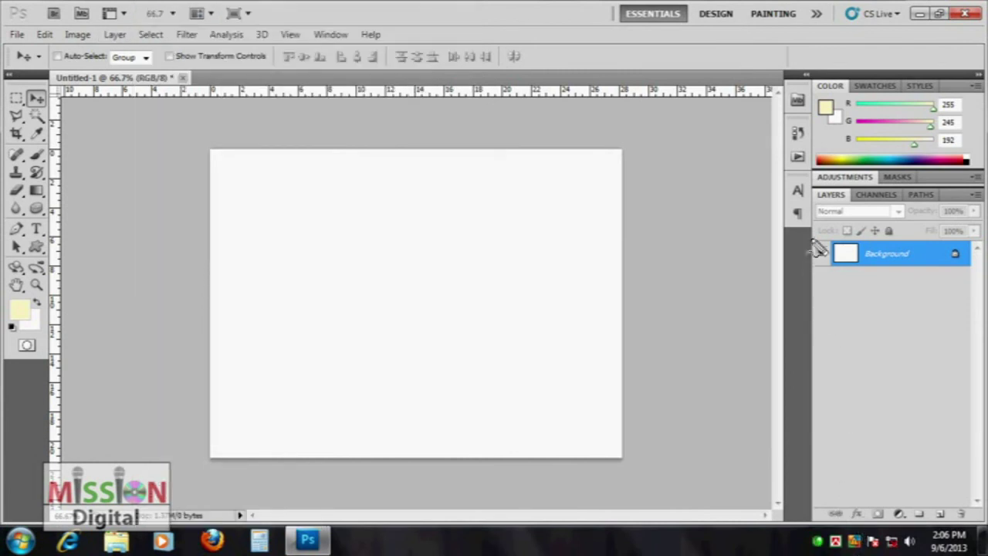
{"action": "mouse_move", "coordinate": [812, 190]}
{"action": "left_mouse_down"}
{"action": "mouse_move", "coordinate": [954, 193]}
{"action": "mouse_move", "coordinate": [985, 463]}
{"action": "left_mouse_up"}
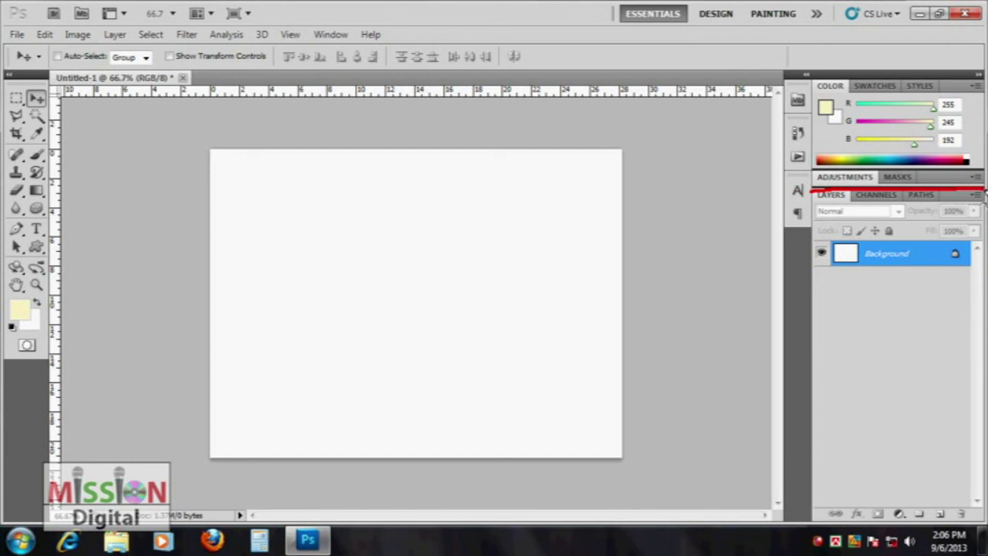
{"action": "left_click_drag", "start_coordinate": [980, 529], "coordinate": [815, 193]}
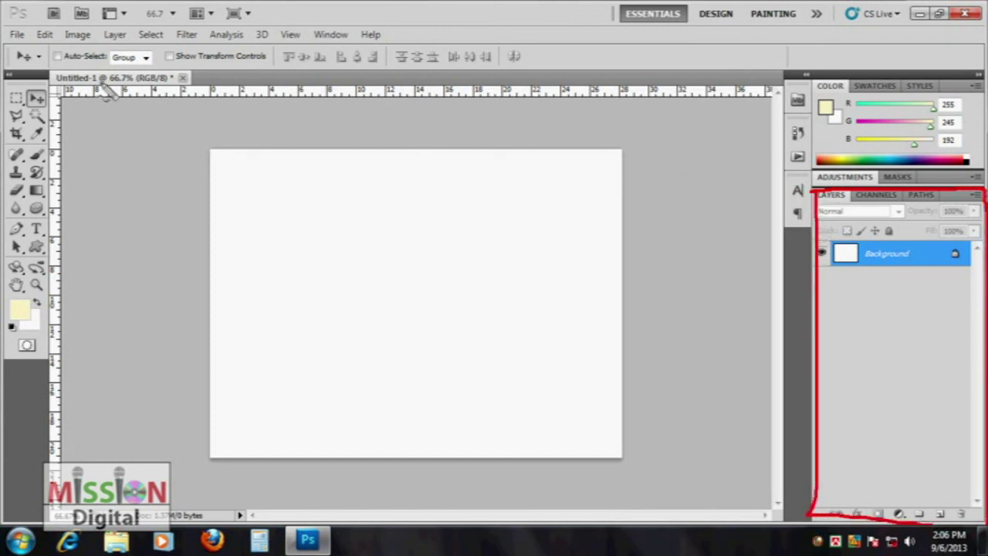
{"action": "mouse_move", "coordinate": [95, 31]}
{"action": "left_mouse_down"}
{"action": "mouse_move", "coordinate": [146, 39]}
{"action": "mouse_move", "coordinate": [102, 51]}
{"action": "mouse_move", "coordinate": [94, 31]}
{"action": "mouse_move", "coordinate": [105, 23]}
{"action": "left_mouse_up"}
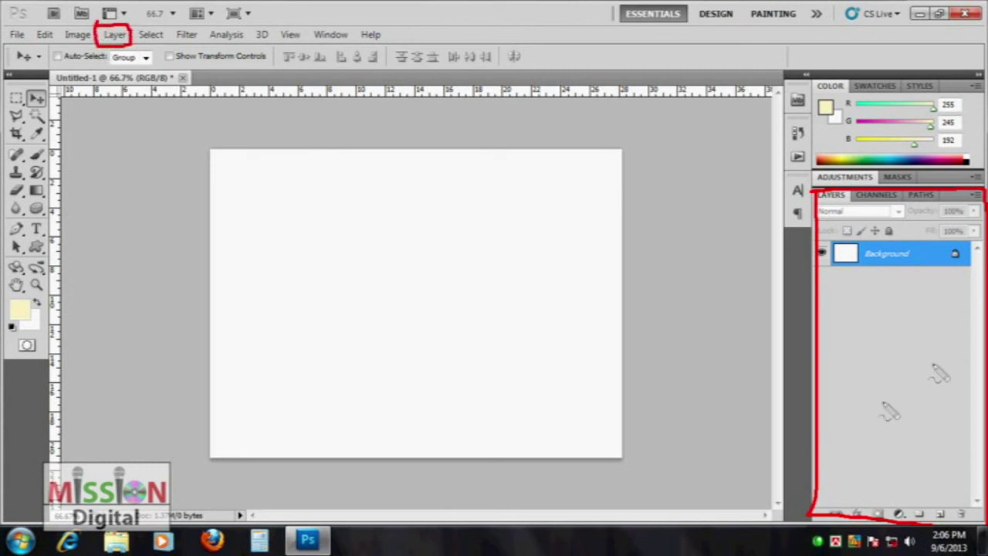
{"action": "left_click_drag", "start_coordinate": [815, 516], "coordinate": [982, 501]}
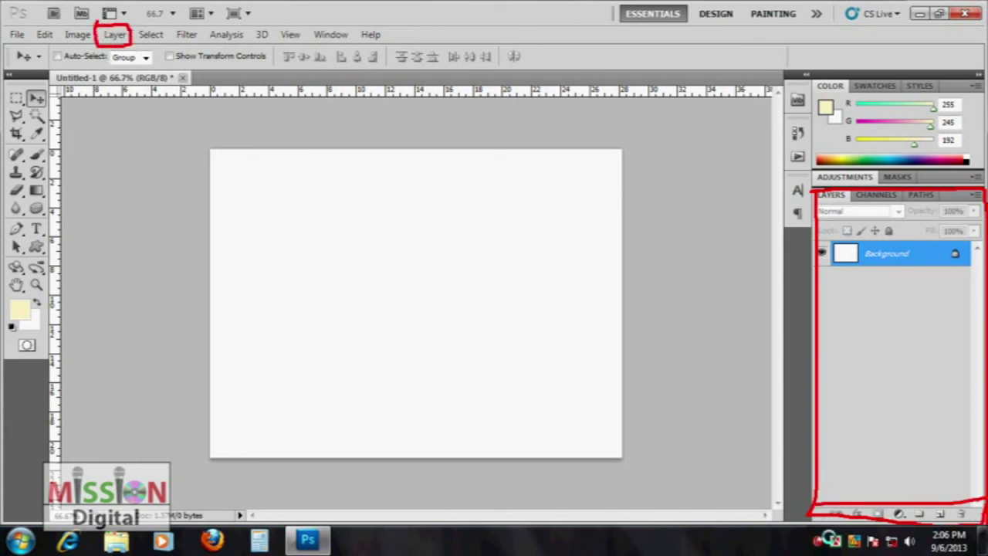
{"action": "mouse_move", "coordinate": [807, 199]}
{"action": "left_mouse_down"}
{"action": "mouse_move", "coordinate": [937, 203]}
{"action": "mouse_move", "coordinate": [986, 226]}
{"action": "mouse_move", "coordinate": [812, 203]}
{"action": "left_mouse_up"}
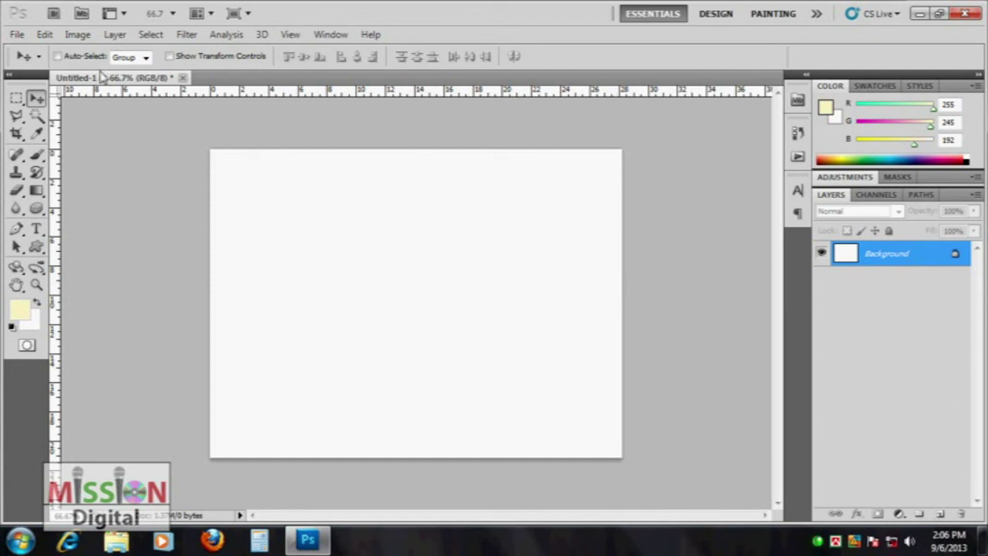
{"action": "left_click", "coordinate": [115, 35]}
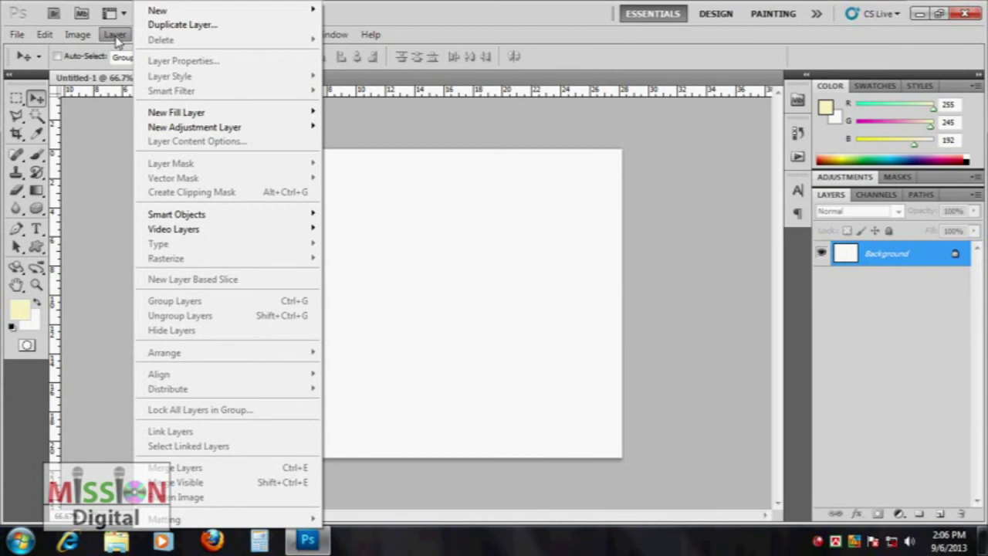
{"action": "mouse_move", "coordinate": [157, 10]}
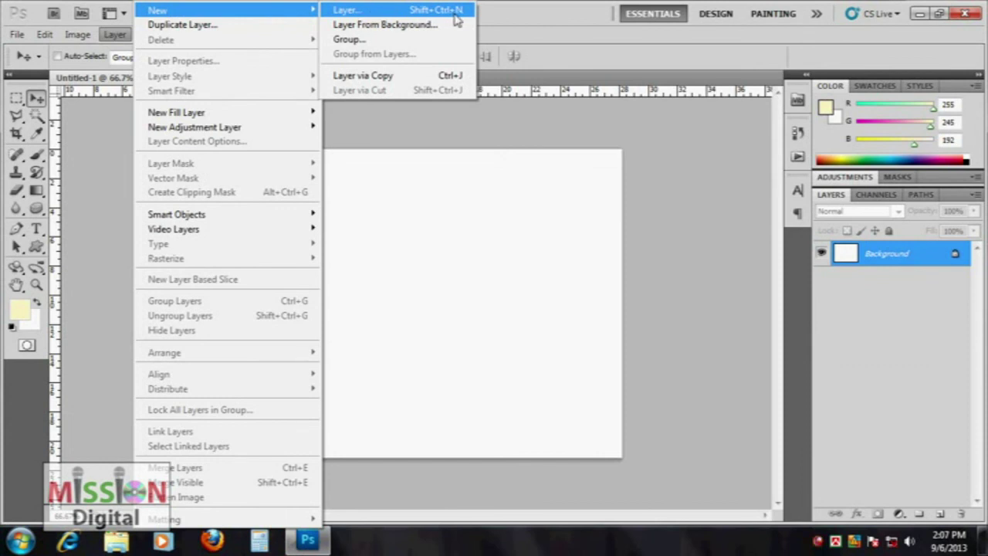
Step: Create a new layer named Front with a Red colour label and Normal mode
{"action": "left_click", "coordinate": [413, 10]}
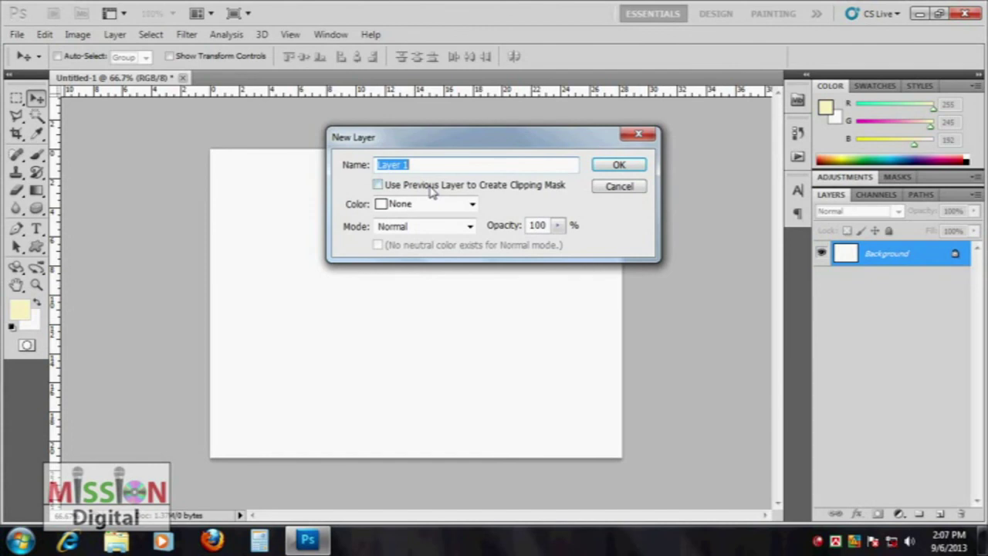
{"action": "left_click_drag", "start_coordinate": [525, 142], "coordinate": [482, 164]}
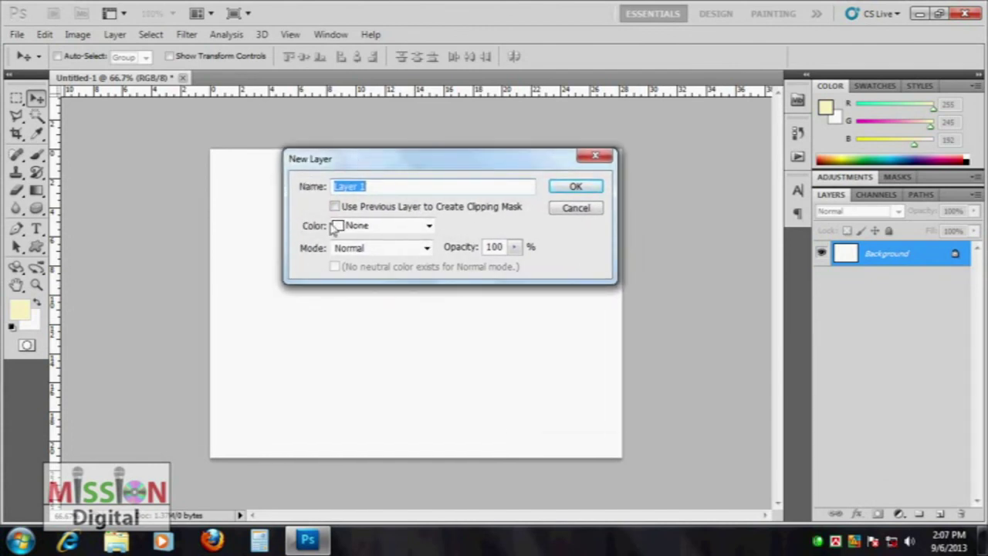
{"action": "left_click_drag", "start_coordinate": [376, 188], "coordinate": [294, 198]}
{"action": "type", "text": "Front"}
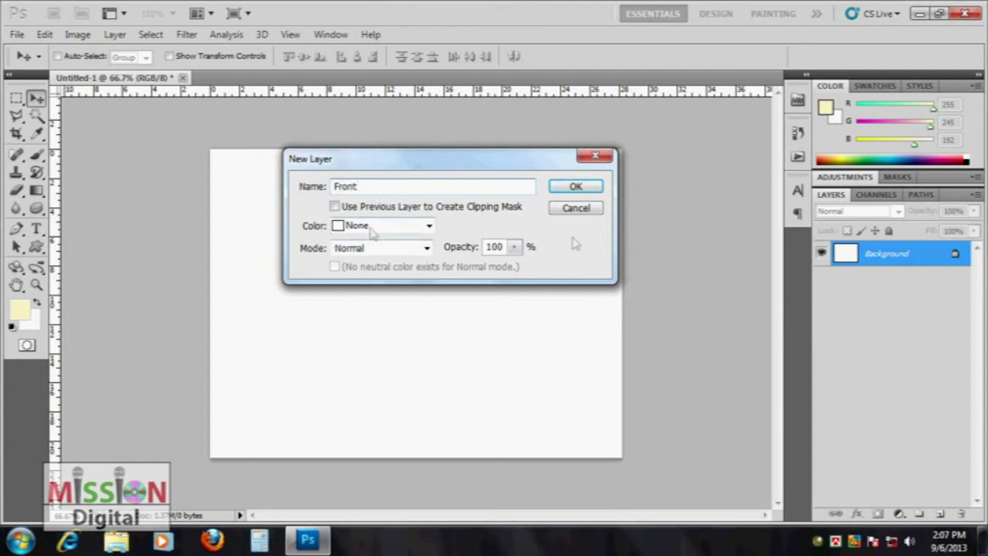
{"action": "left_click", "coordinate": [428, 226]}
{"action": "left_click", "coordinate": [429, 226]}
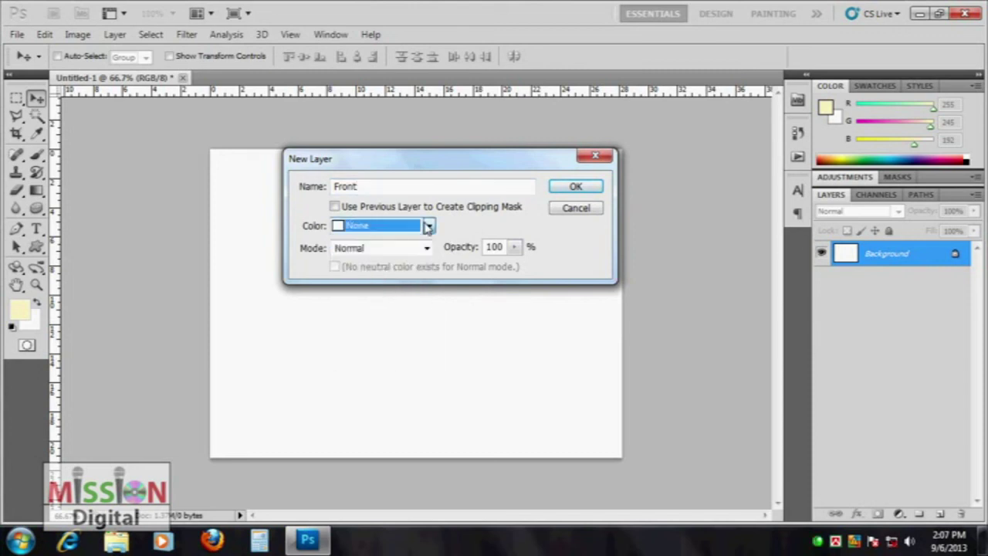
{"action": "left_click", "coordinate": [428, 225]}
{"action": "left_click", "coordinate": [371, 269]}
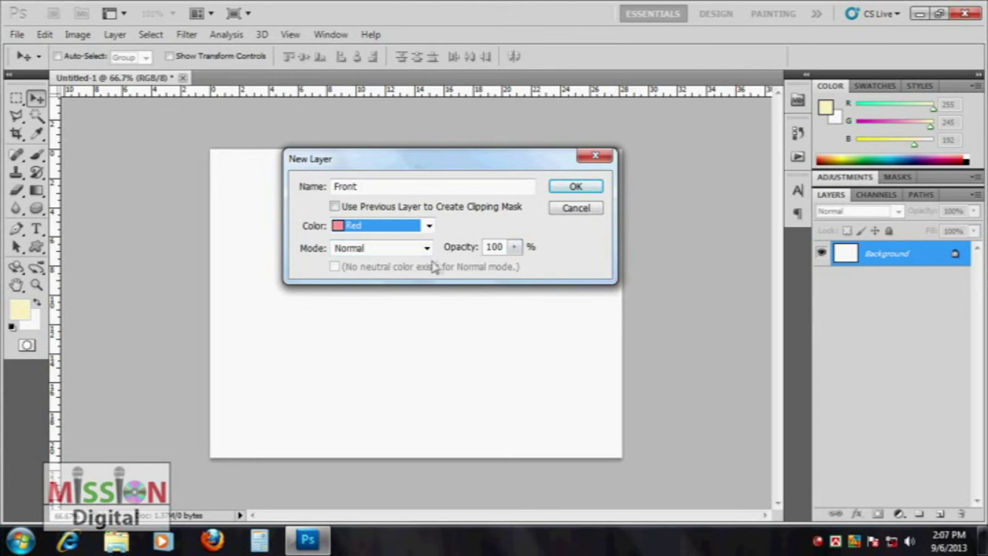
{"action": "left_click", "coordinate": [427, 248]}
{"action": "left_click", "coordinate": [467, 239]}
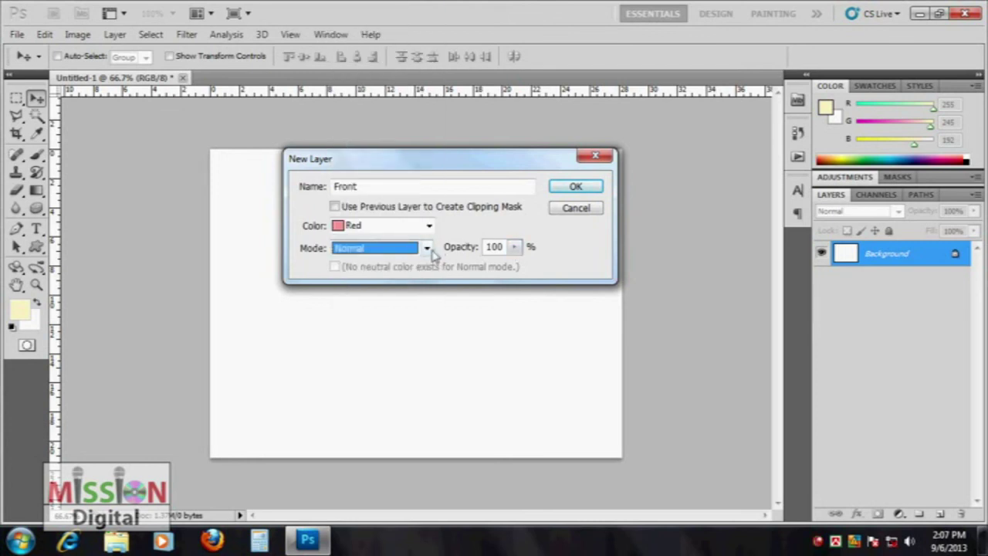
{"action": "left_click", "coordinate": [571, 187]}
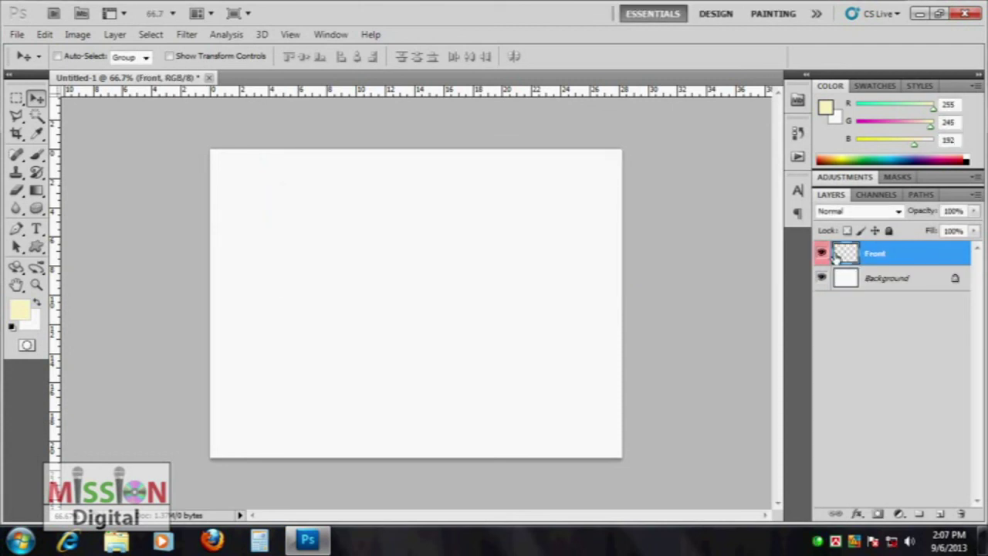
Step: Confirm the Front layer name, then select Background and reselect Front
{"action": "double_click", "coordinate": [872, 257]}
{"action": "key", "text": "Return"}
{"action": "left_click", "coordinate": [887, 280]}
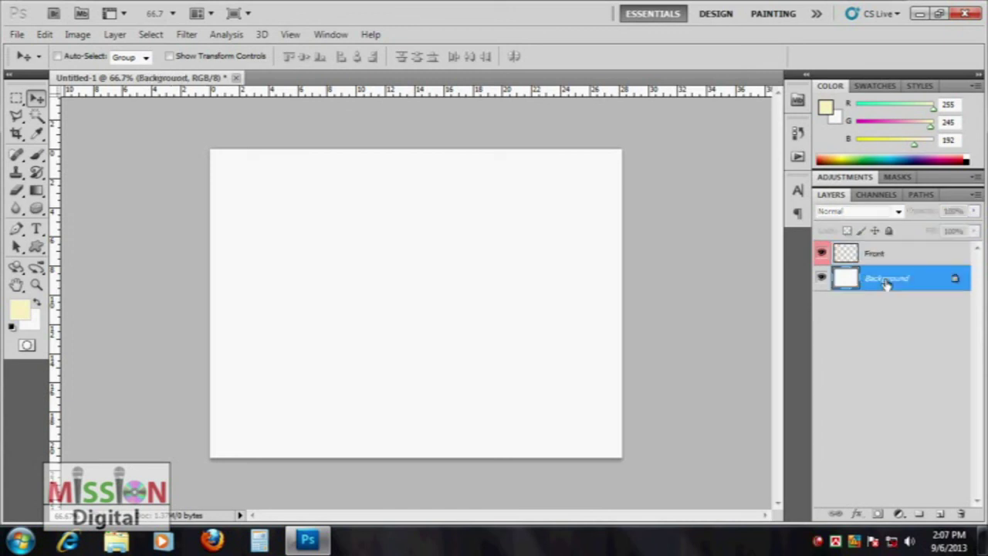
{"action": "left_click", "coordinate": [886, 253]}
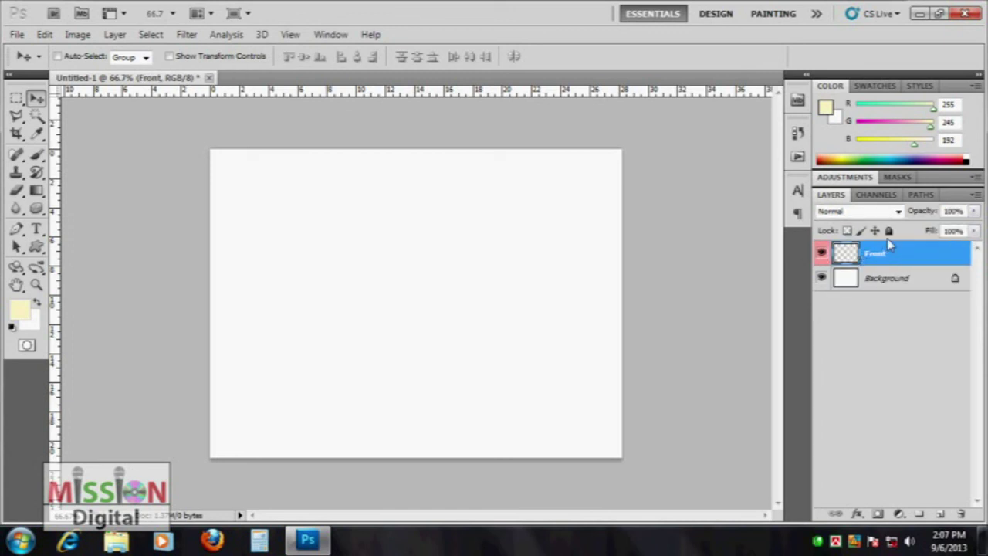
Step: Delete the Front layer and add a new empty Layer 1 above Background
{"action": "left_click", "coordinate": [961, 513]}
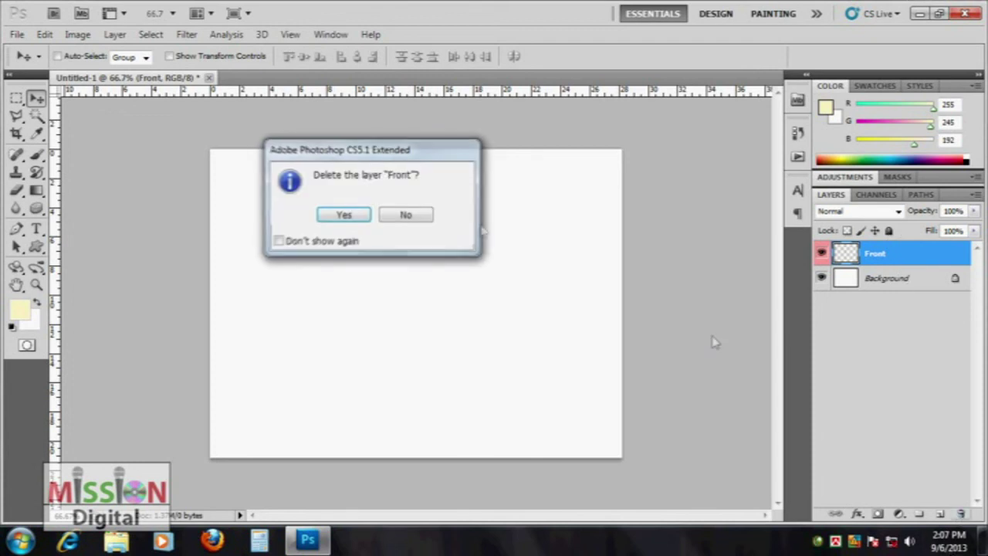
{"action": "left_click", "coordinate": [358, 217]}
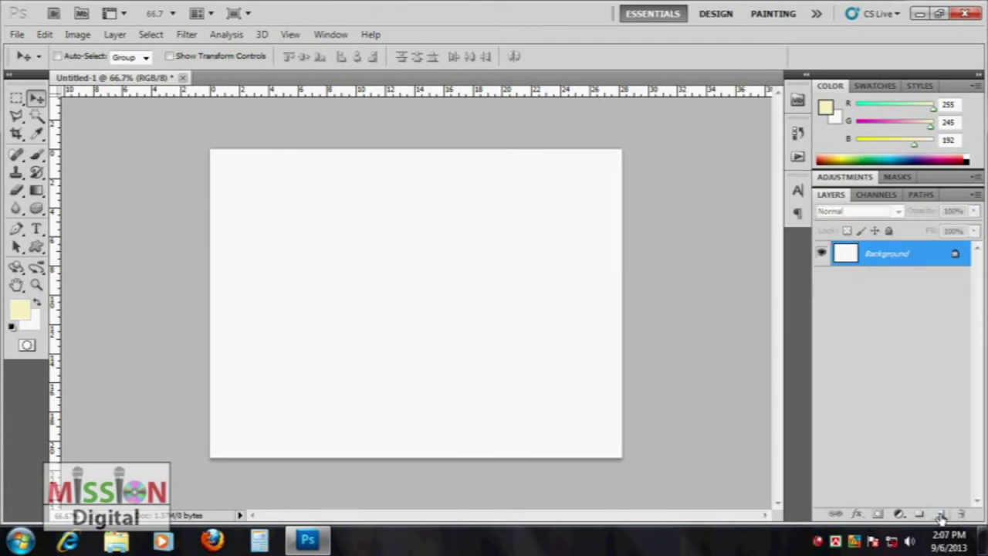
{"action": "left_click_drag", "start_coordinate": [942, 510], "coordinate": [943, 524]}
{"action": "left_click", "coordinate": [940, 513]}
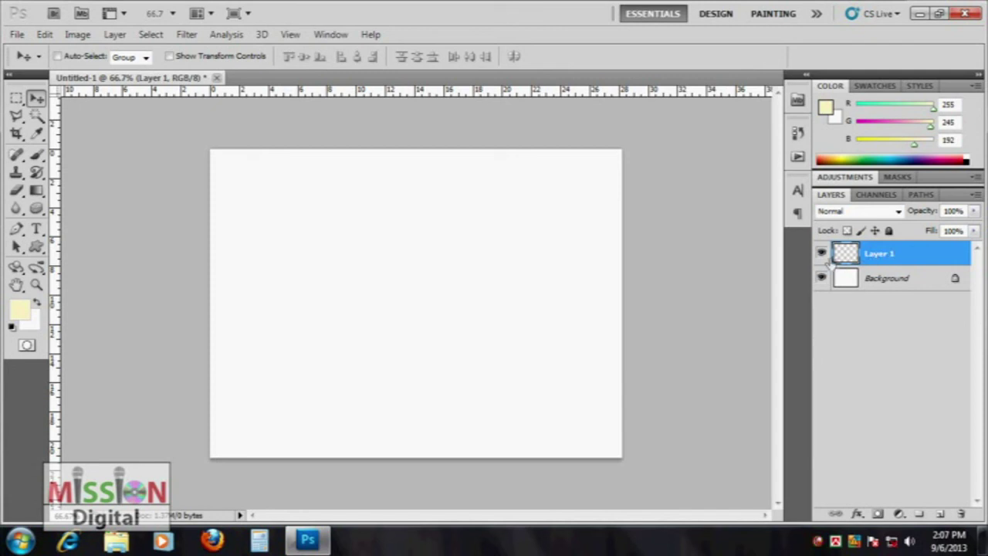
{"action": "left_click", "coordinate": [822, 253]}
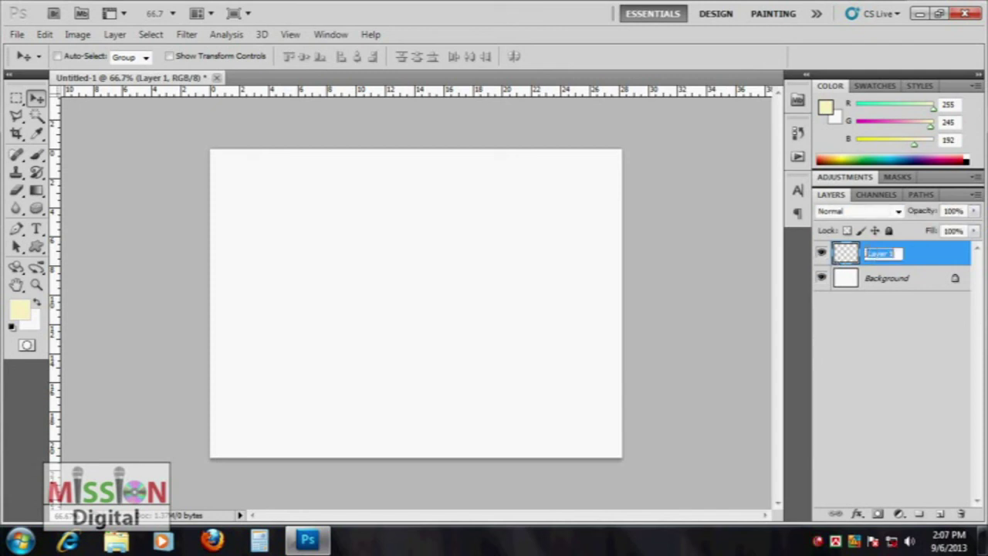
Step: Open Layer Style and Layer Properties for Layer 1, closing both unchanged
{"action": "double_click", "coordinate": [845, 255]}
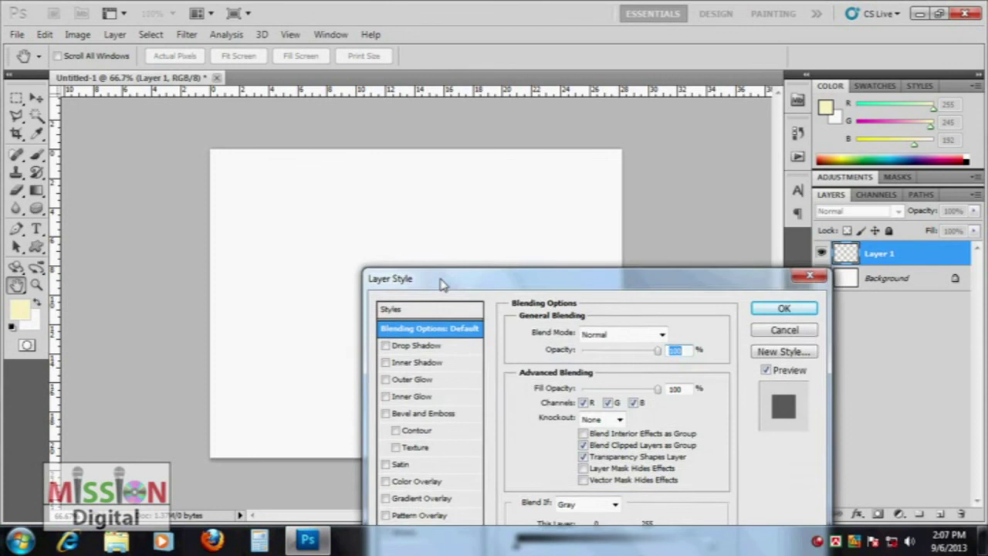
{"action": "left_click", "coordinate": [792, 327]}
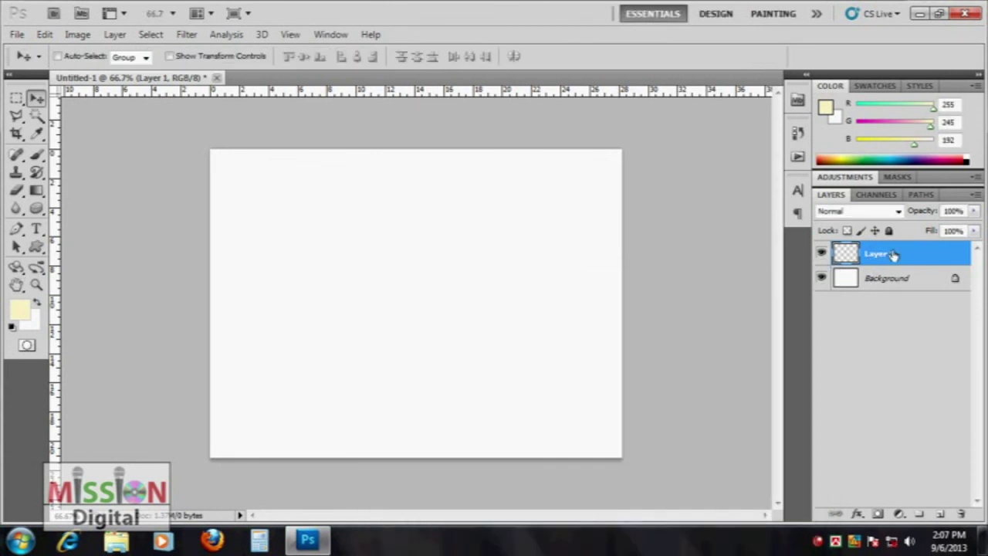
{"action": "right_click", "coordinate": [896, 255]}
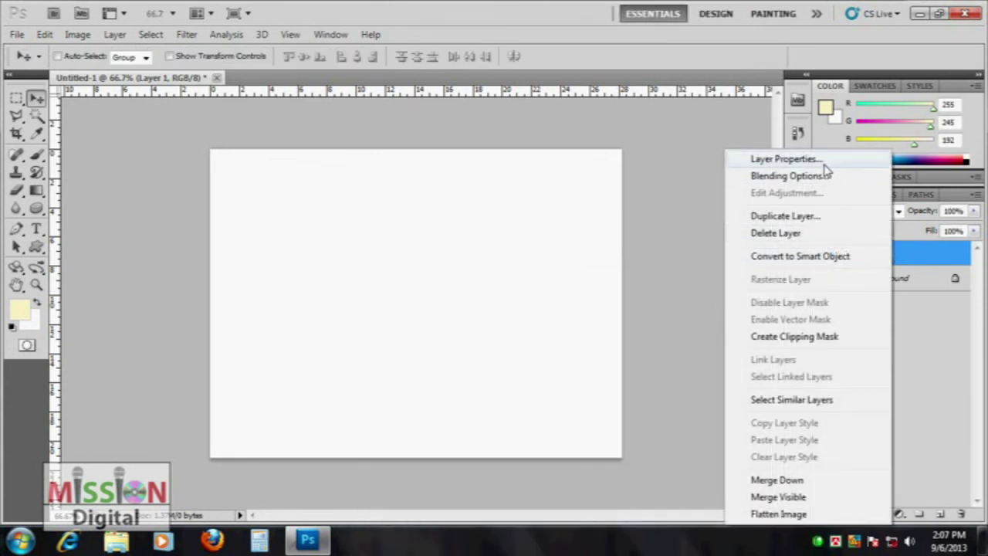
{"action": "left_click", "coordinate": [824, 162]}
{"action": "left_click", "coordinate": [492, 206]}
{"action": "left_click", "coordinate": [494, 206]}
{"action": "left_click", "coordinate": [487, 183]}
{"action": "left_click", "coordinate": [597, 203]}
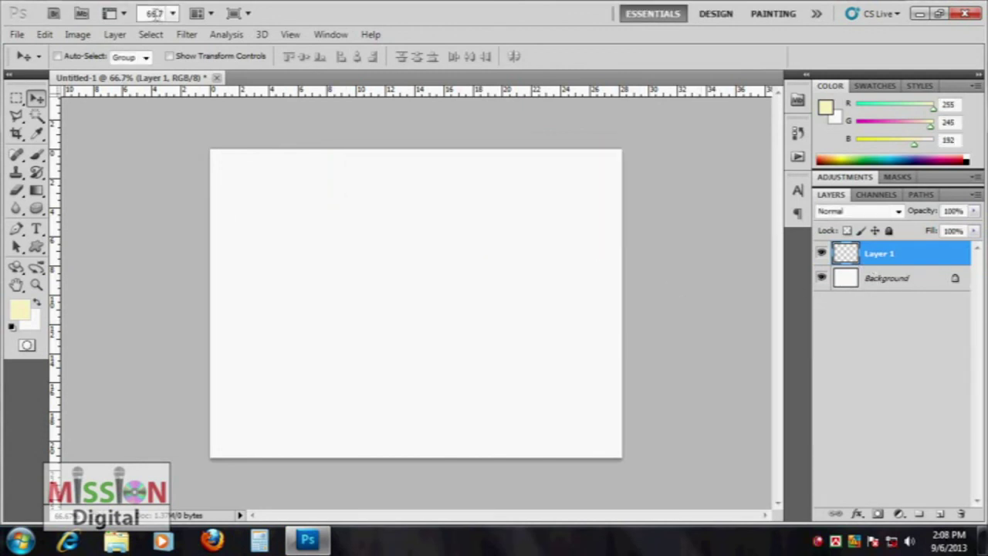
{"action": "left_click", "coordinate": [115, 34]}
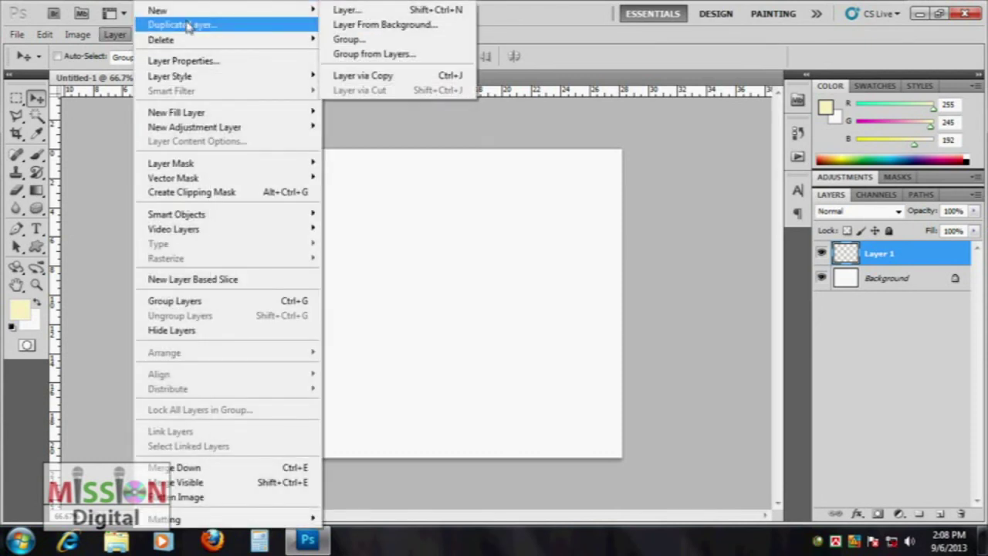
{"action": "mouse_move", "coordinate": [161, 39]}
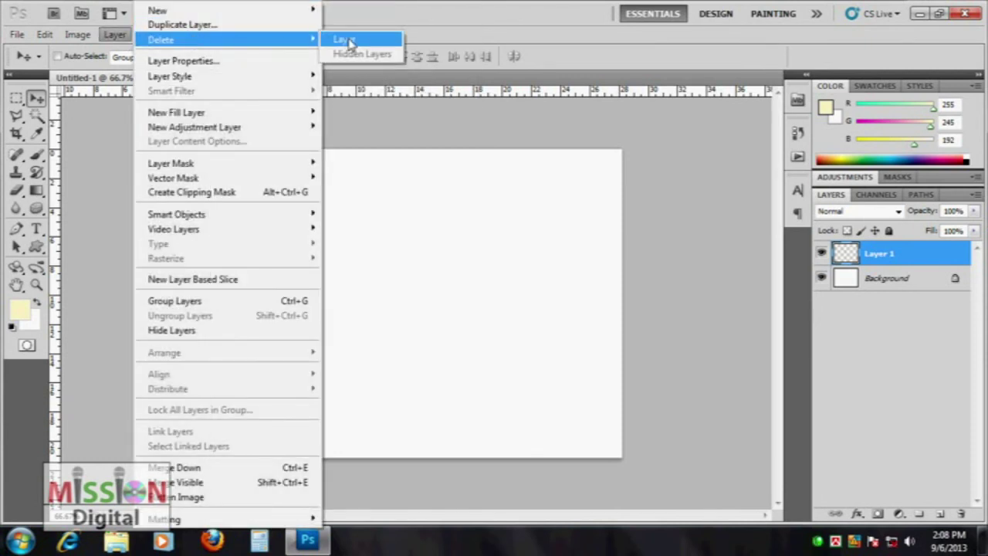
Step: Delete Layer 1 via the Layer menu, recreate it, and toggle selection with Background
{"action": "left_click", "coordinate": [349, 43]}
{"action": "left_click", "coordinate": [347, 215]}
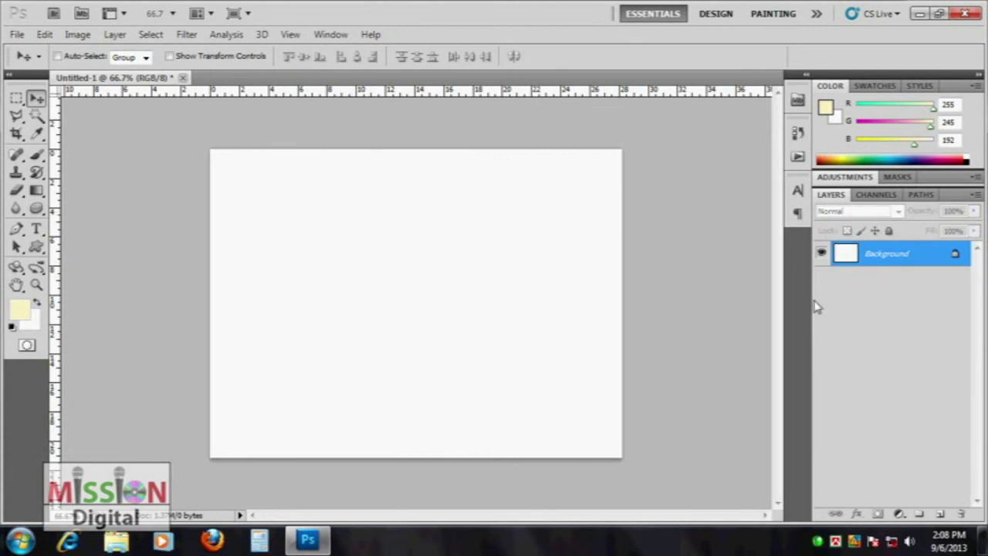
{"action": "left_click", "coordinate": [941, 514]}
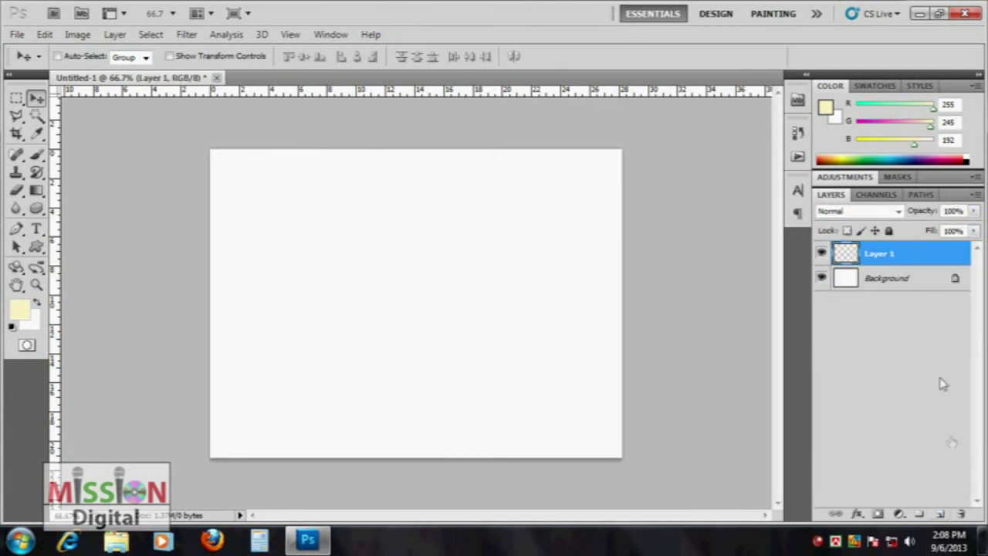
{"action": "left_click", "coordinate": [884, 279]}
{"action": "left_click", "coordinate": [880, 257]}
{"action": "left_click", "coordinate": [882, 281]}
{"action": "left_click", "coordinate": [873, 258]}
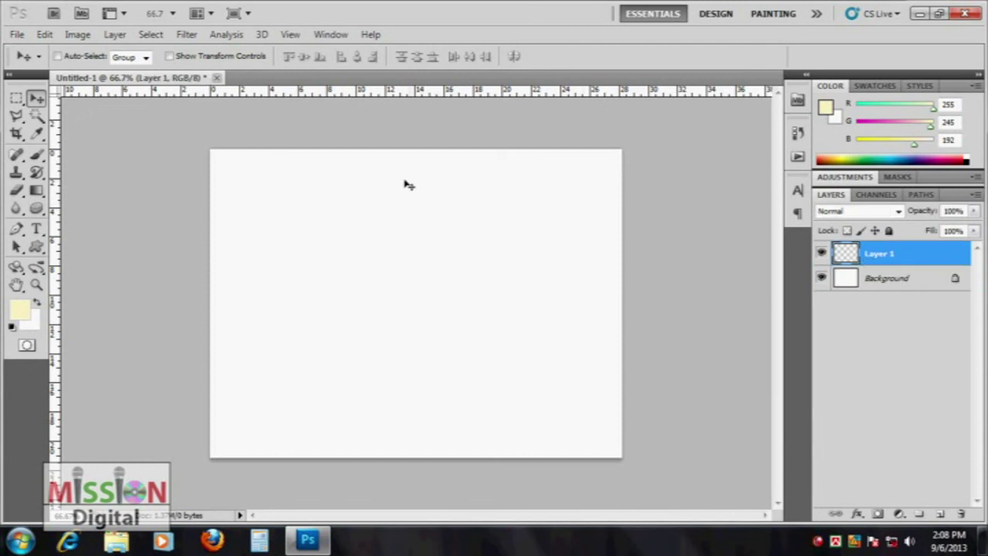
Step: Cancel a menu delete of Layer 1, then delete it with the trash button
{"action": "left_click", "coordinate": [154, 35]}
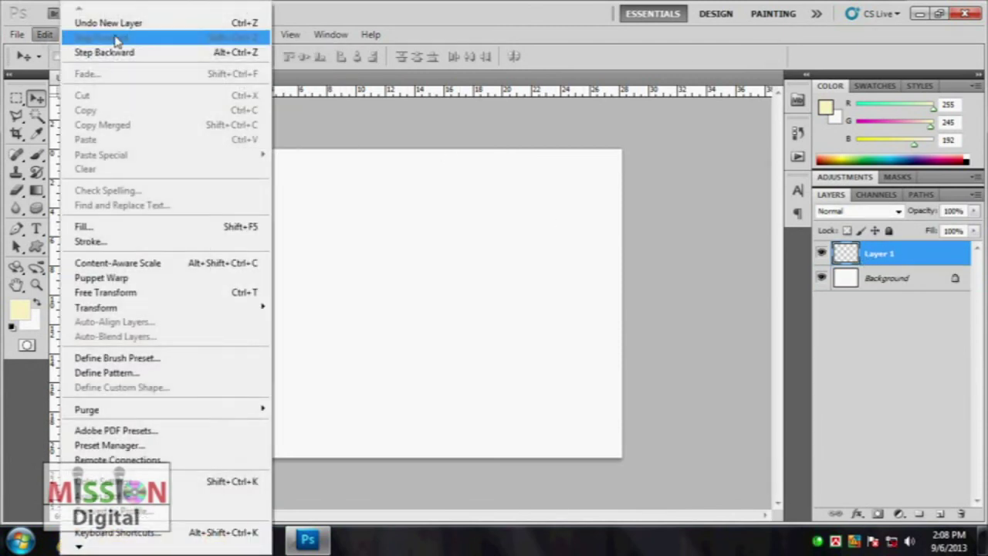
{"action": "key", "text": "Escape"}
{"action": "left_click", "coordinate": [115, 34]}
{"action": "mouse_move", "coordinate": [157, 10]}
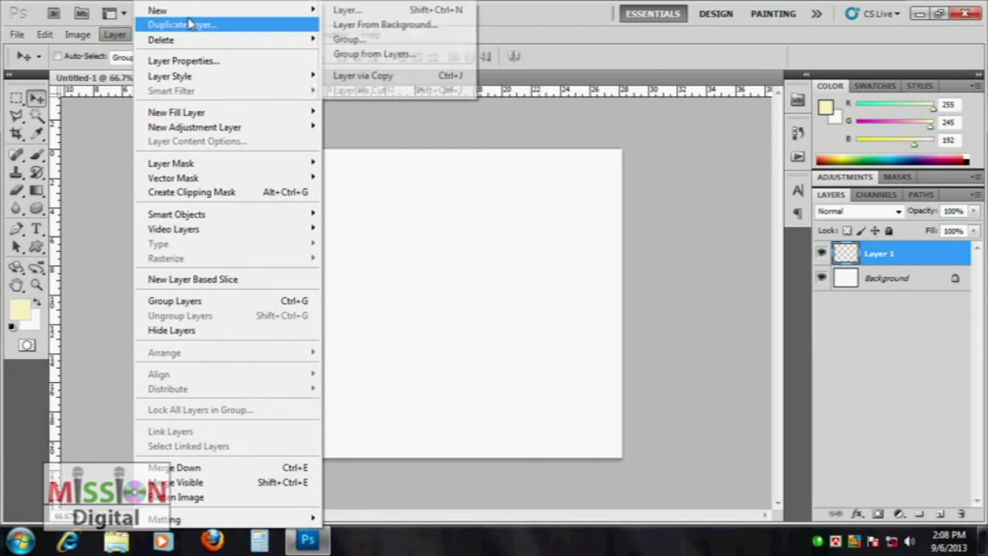
{"action": "left_click", "coordinate": [344, 39]}
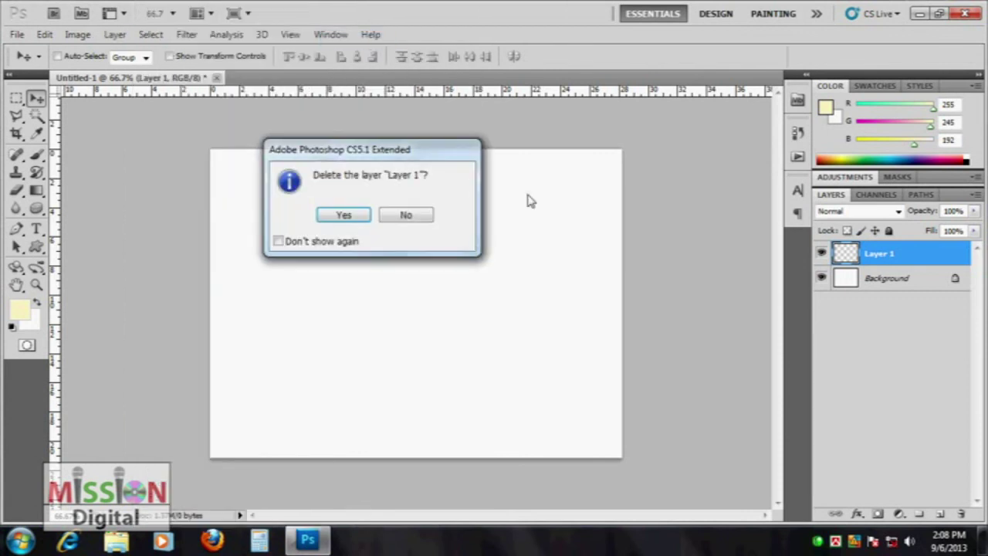
{"action": "left_click", "coordinate": [426, 221]}
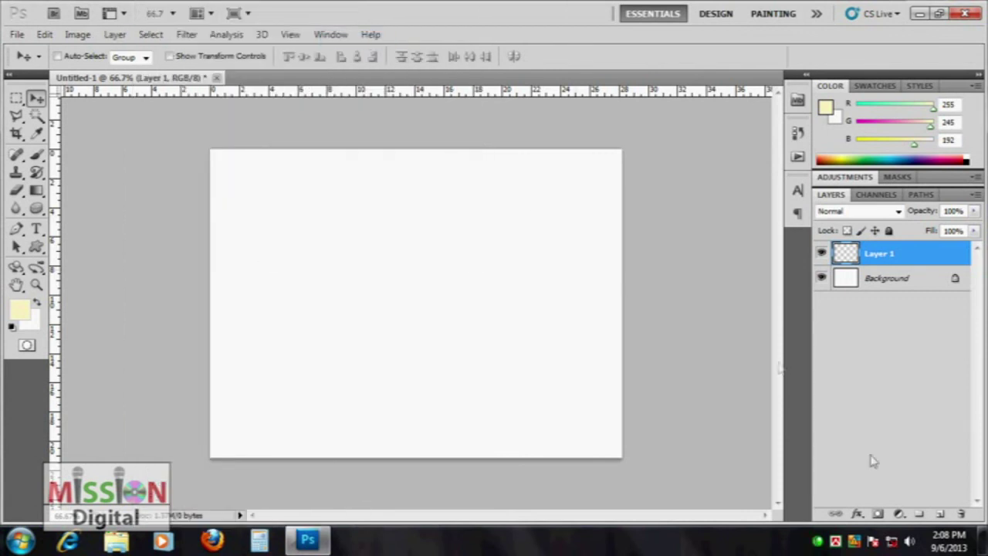
{"action": "left_click", "coordinate": [961, 514]}
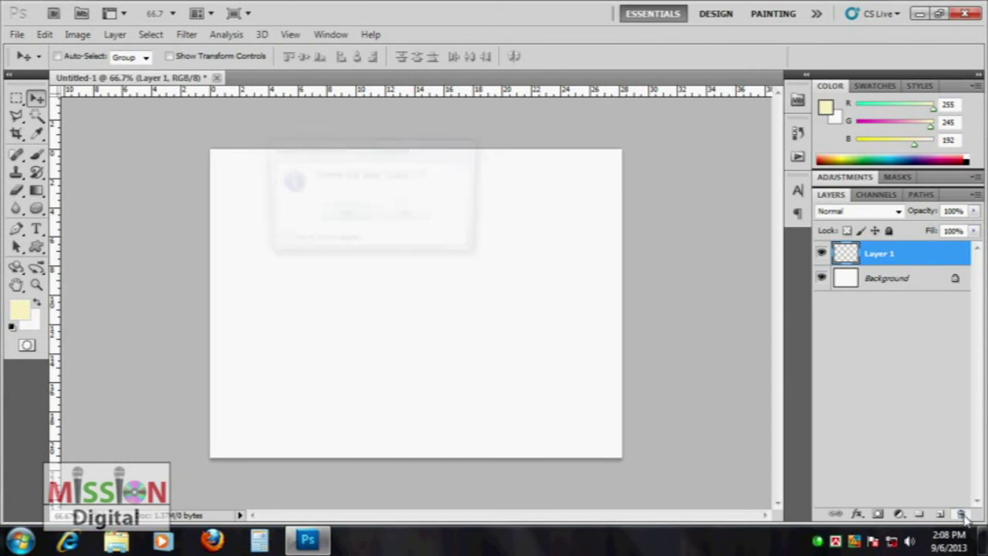
{"action": "left_click", "coordinate": [344, 215]}
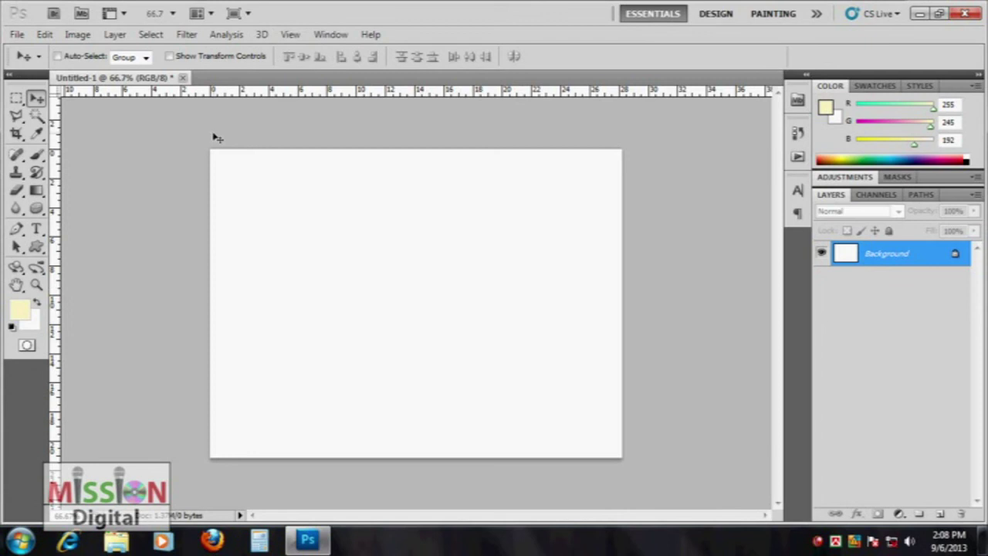
{"action": "left_click", "coordinate": [114, 34]}
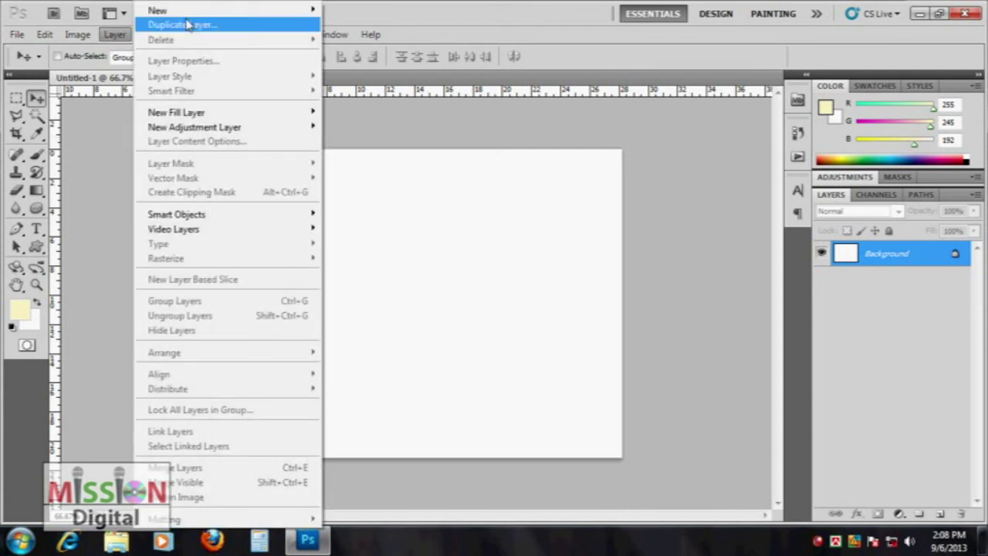
{"action": "mouse_move", "coordinate": [162, 10]}
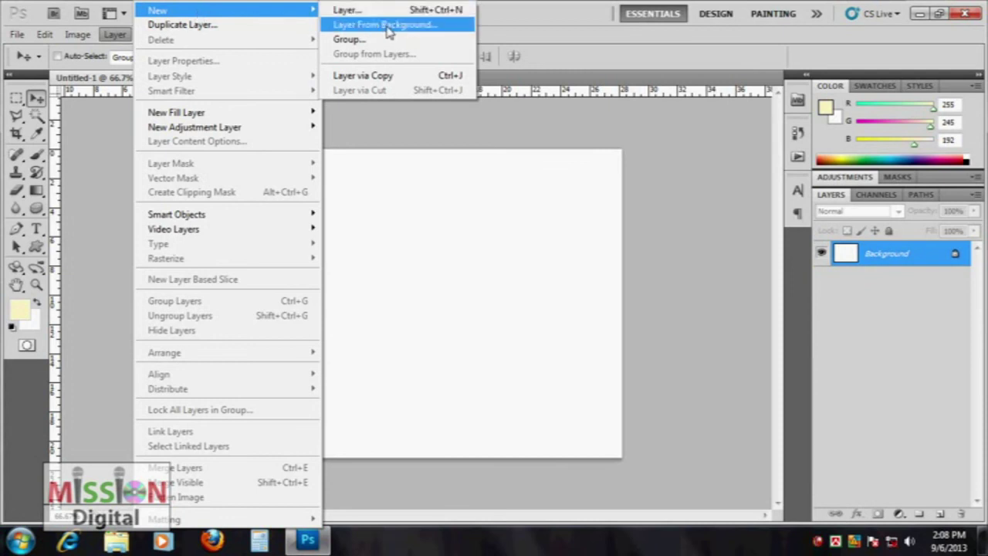
Step: Convert Background into Layer 0, then undo the conversion
{"action": "left_click", "coordinate": [388, 26]}
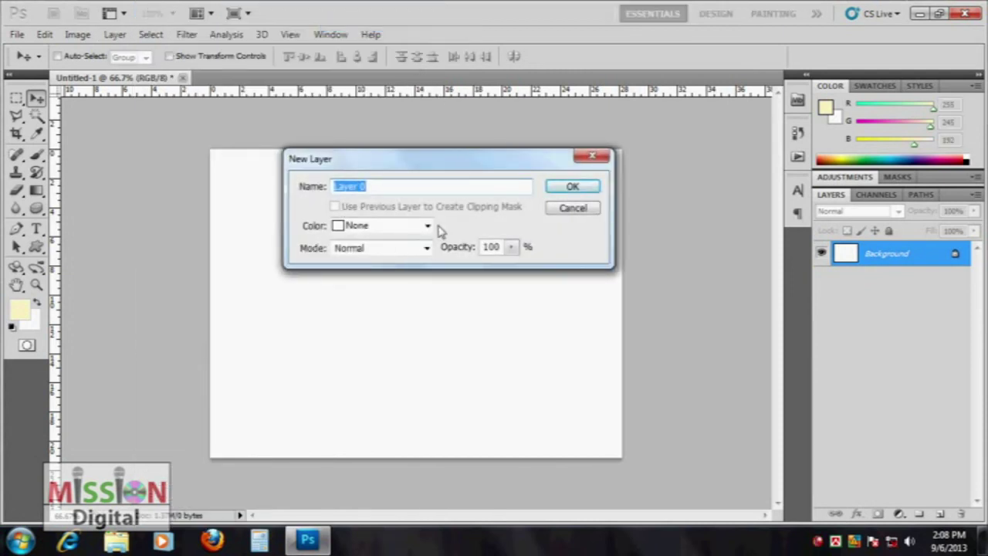
{"action": "left_click", "coordinate": [572, 187]}
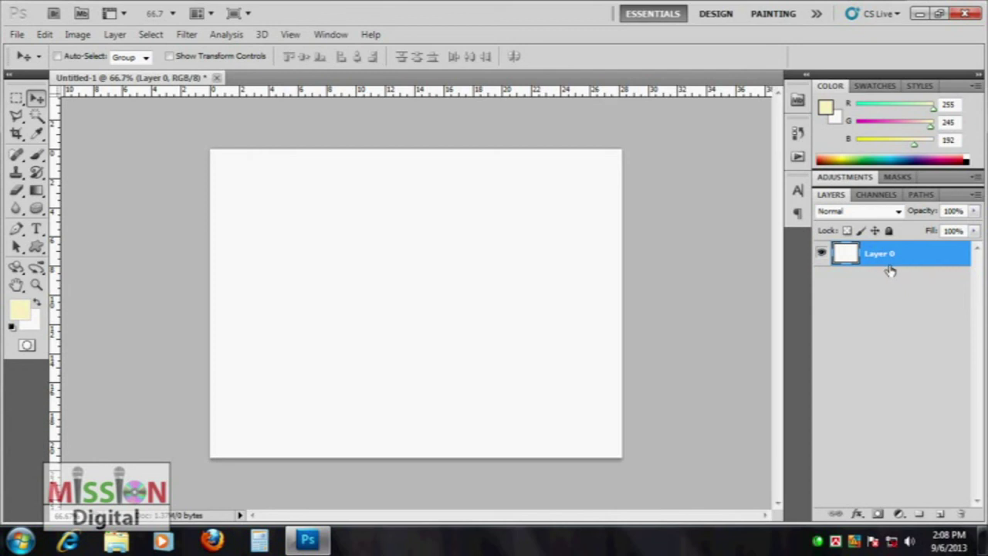
{"action": "key", "text": "ctrl+z"}
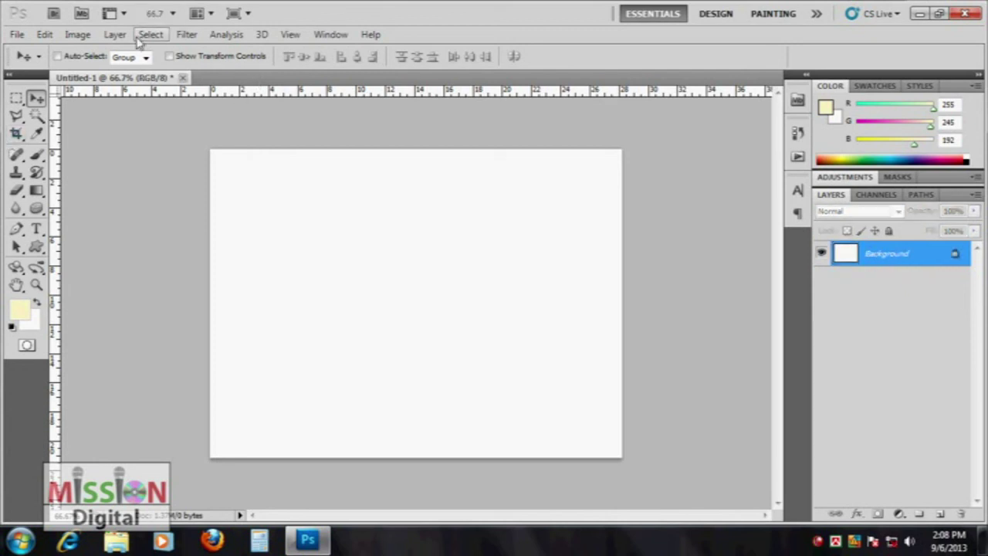
Step: Create a new empty layer group, Group 1, from the Layer menu
{"action": "left_click", "coordinate": [114, 34]}
{"action": "mouse_move", "coordinate": [224, 10]}
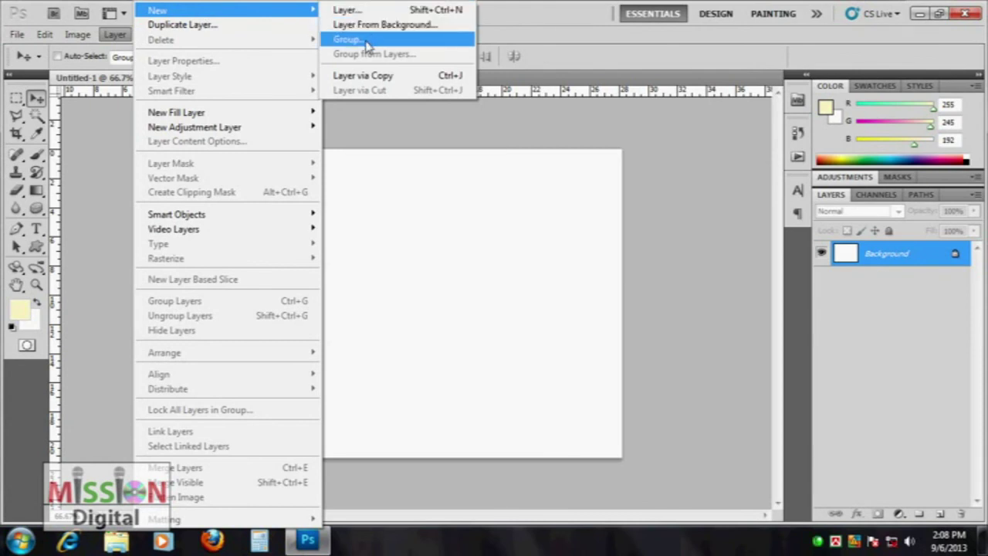
{"action": "left_click", "coordinate": [367, 40]}
{"action": "left_click", "coordinate": [598, 181]}
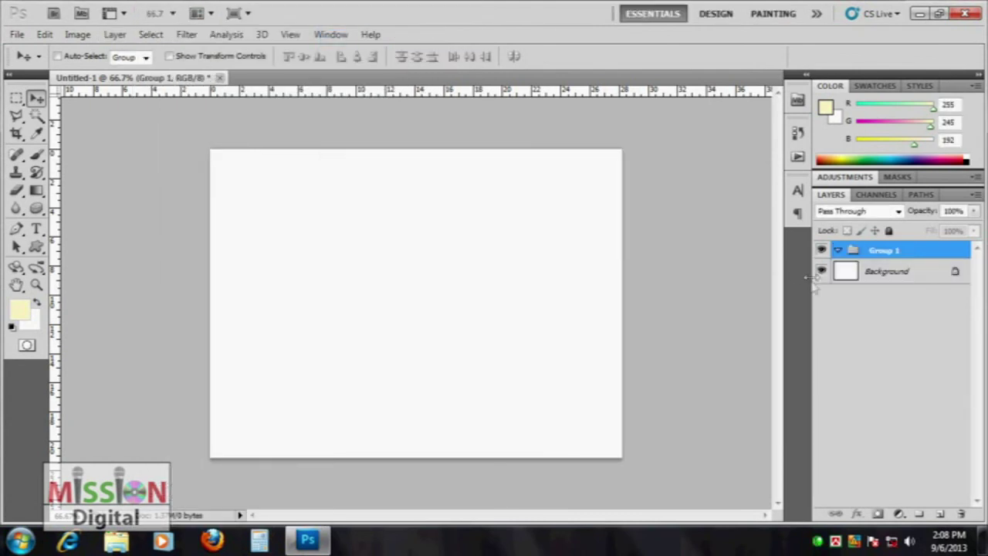
Step: Undo Group 1, add three empty layers, and select Layers 1 through 3
{"action": "key", "text": "ctrl+z"}
{"action": "left_click", "coordinate": [940, 515]}
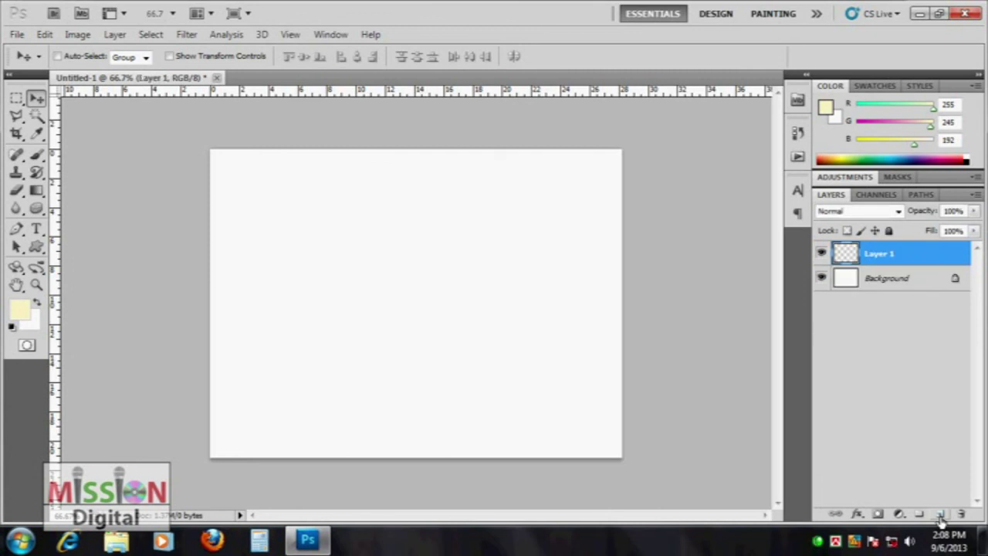
{"action": "left_click", "coordinate": [941, 515]}
{"action": "left_click", "coordinate": [882, 302]}
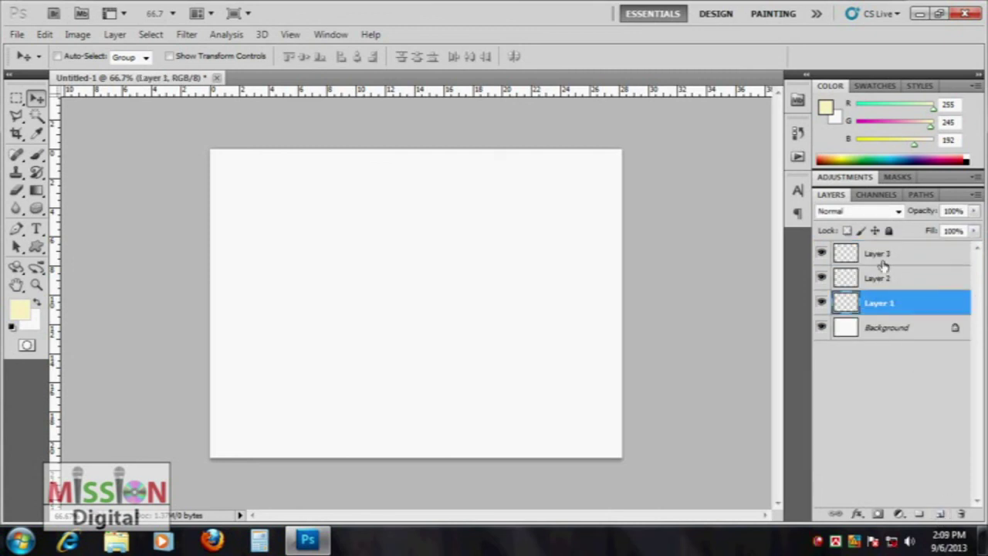
{"action": "left_click", "coordinate": [882, 261], "text": "shift"}
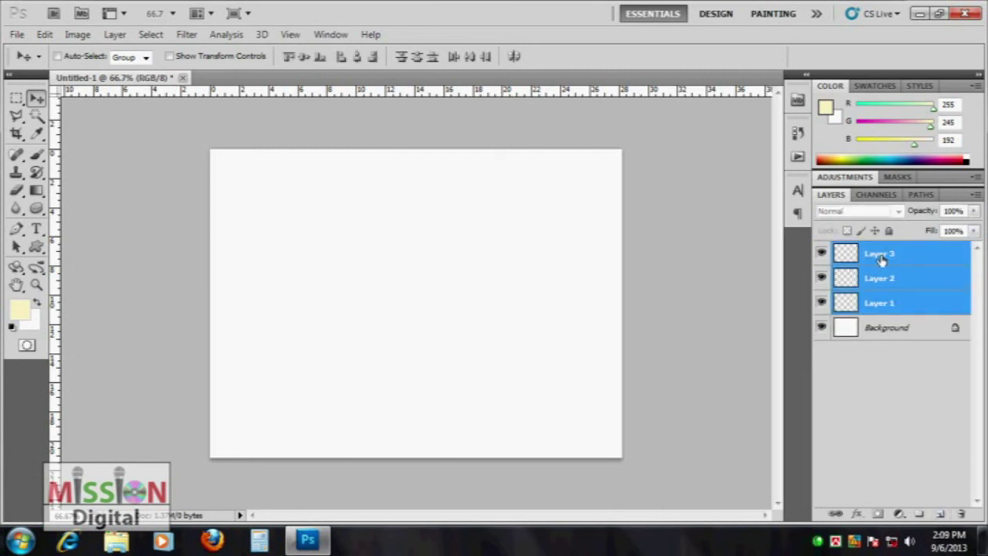
Step: Group the selected layers into Group 1 and expand it to show them
{"action": "left_click", "coordinate": [115, 35]}
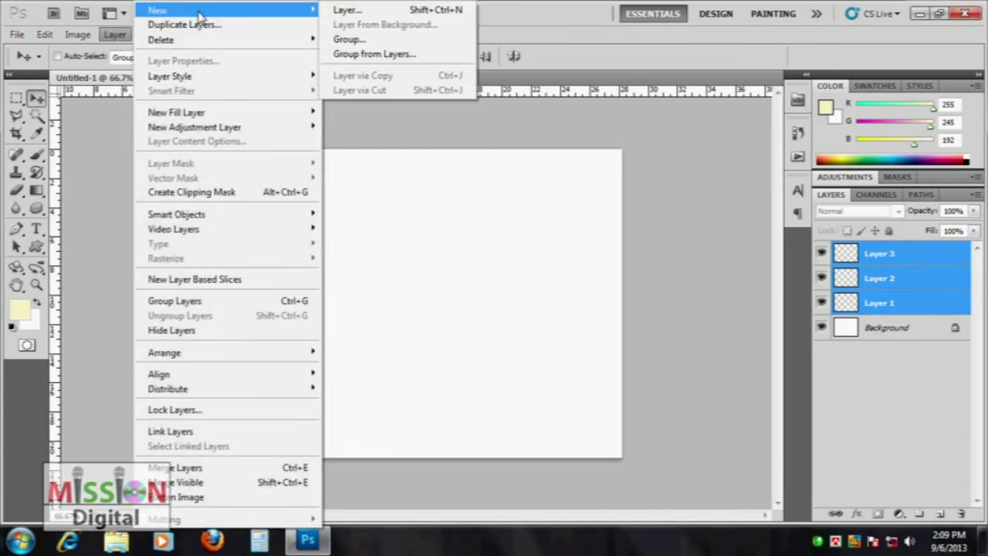
{"action": "mouse_move", "coordinate": [158, 10]}
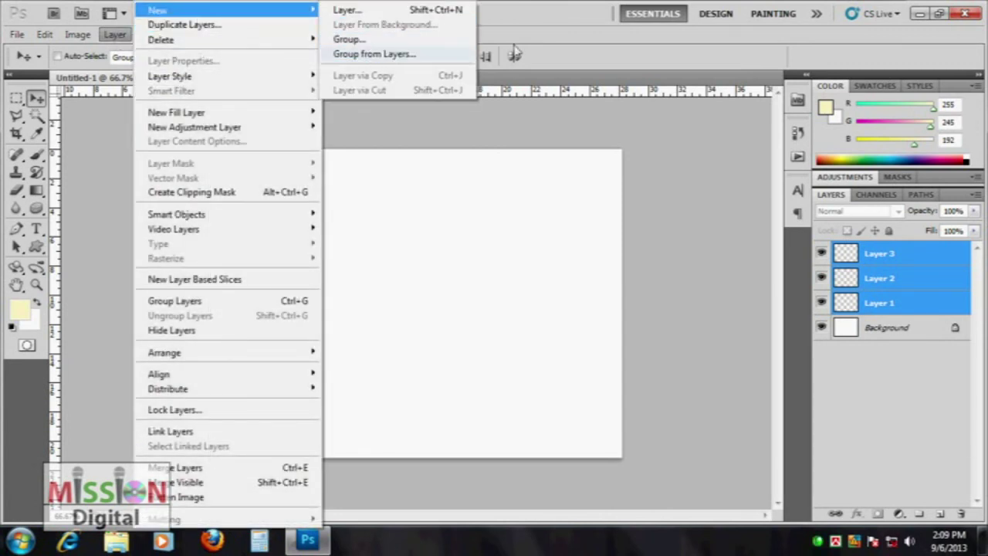
{"action": "left_click", "coordinate": [517, 24]}
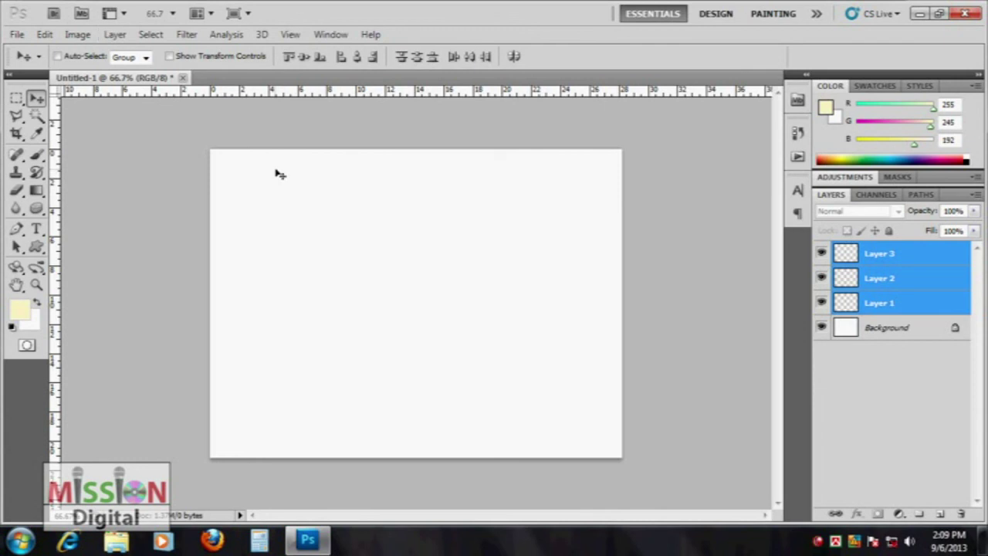
{"action": "left_click", "coordinate": [114, 34]}
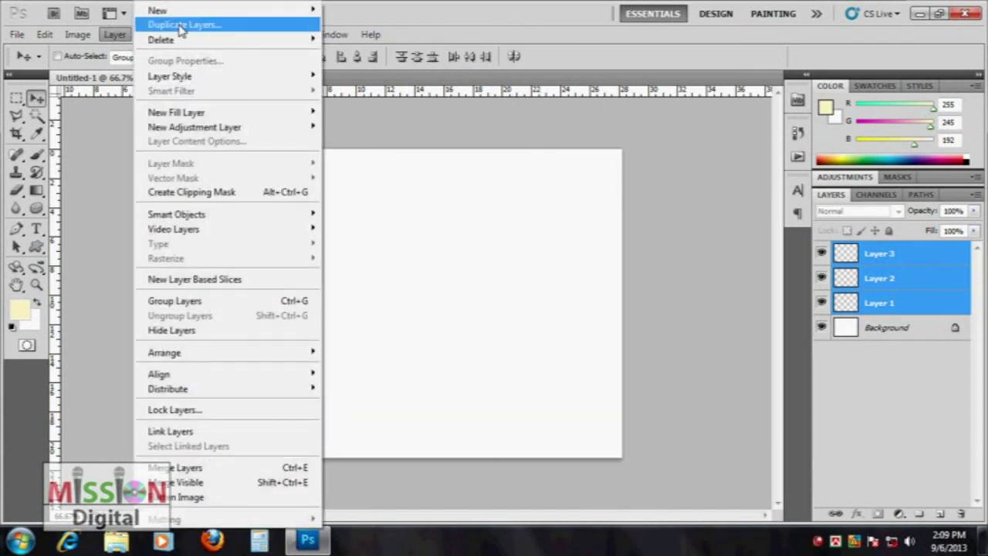
{"action": "mouse_move", "coordinate": [223, 10]}
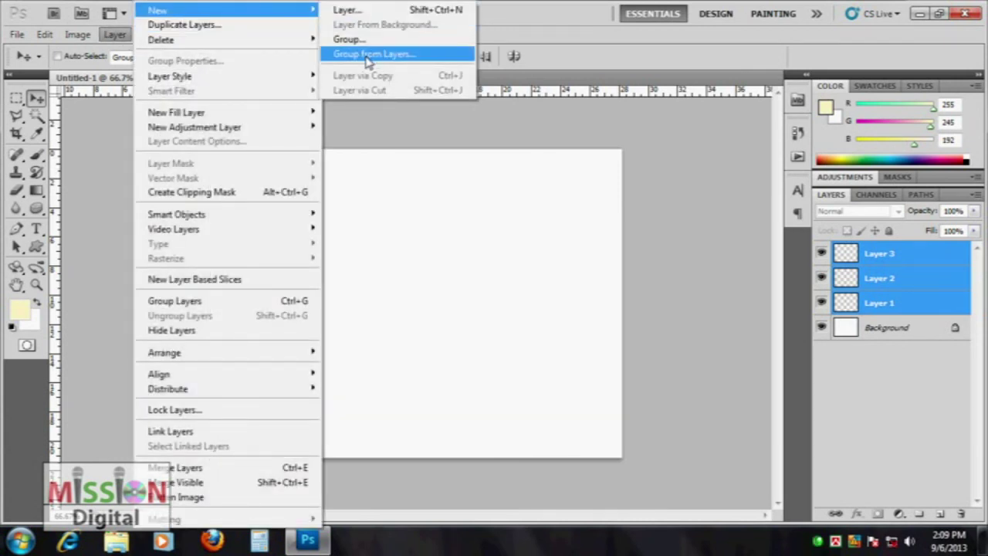
{"action": "left_click", "coordinate": [405, 56]}
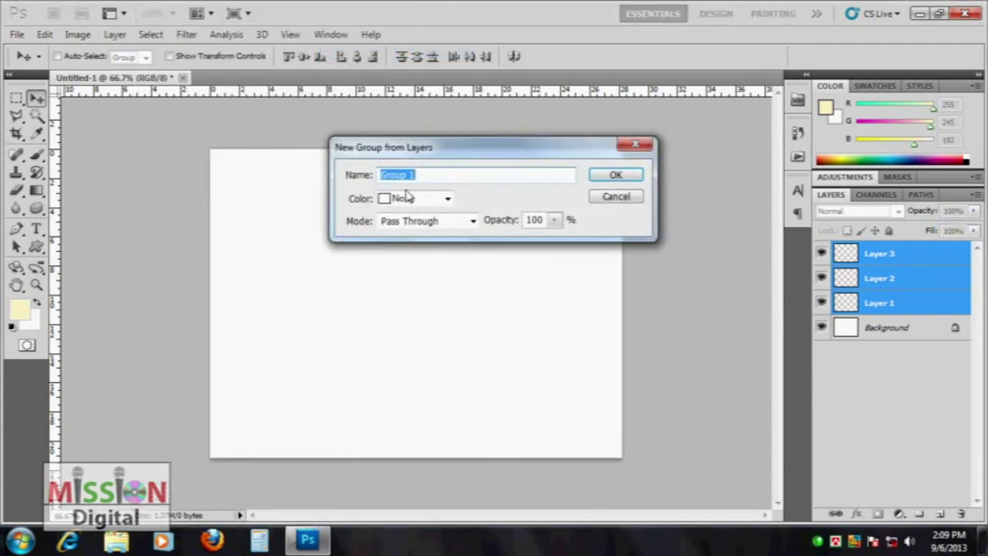
{"action": "left_click_drag", "start_coordinate": [454, 175], "coordinate": [344, 177]}
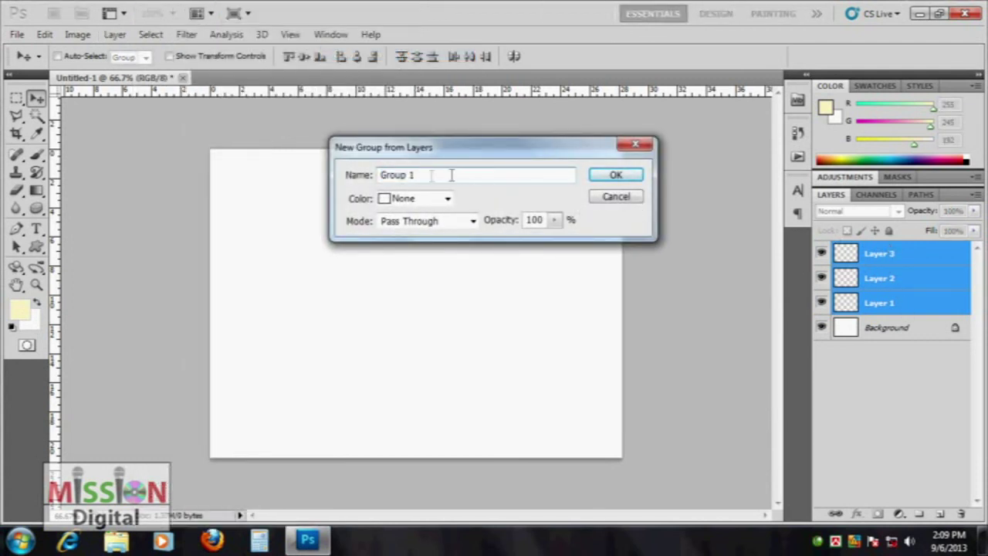
{"action": "left_click", "coordinate": [617, 175]}
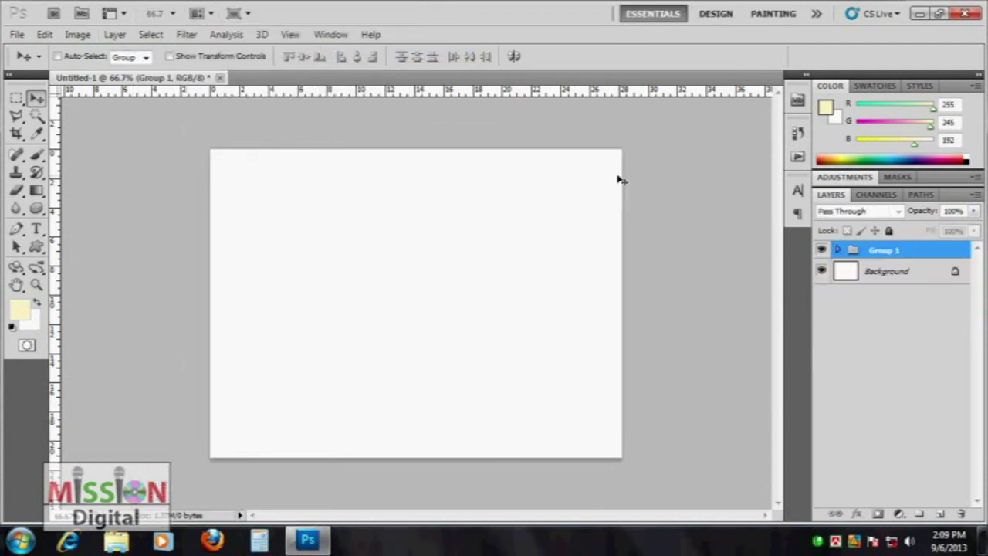
{"action": "left_click", "coordinate": [838, 250]}
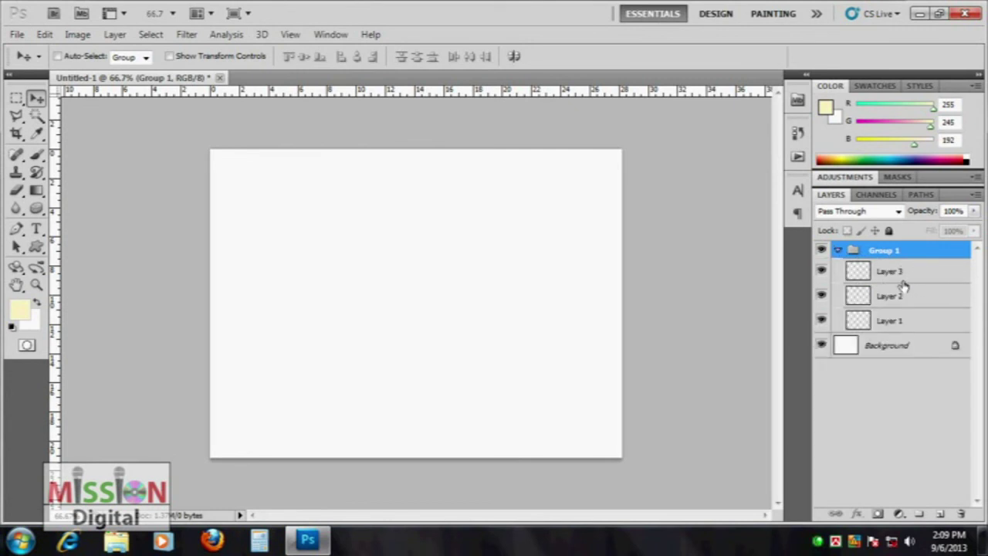
Step: Delete Group 1 only, then delete Layers 3, 2 and 1, confirming each
{"action": "left_click", "coordinate": [837, 252]}
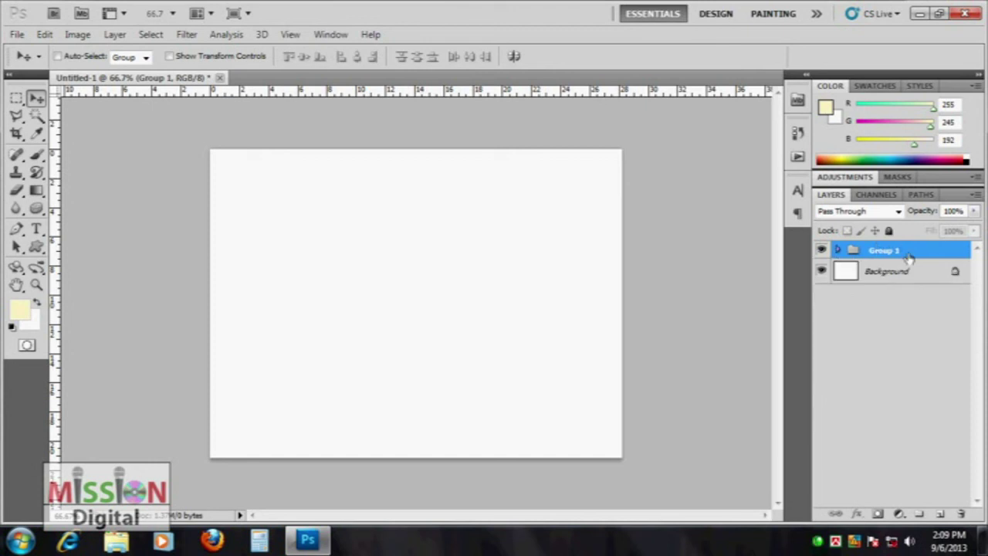
{"action": "left_click", "coordinate": [961, 514]}
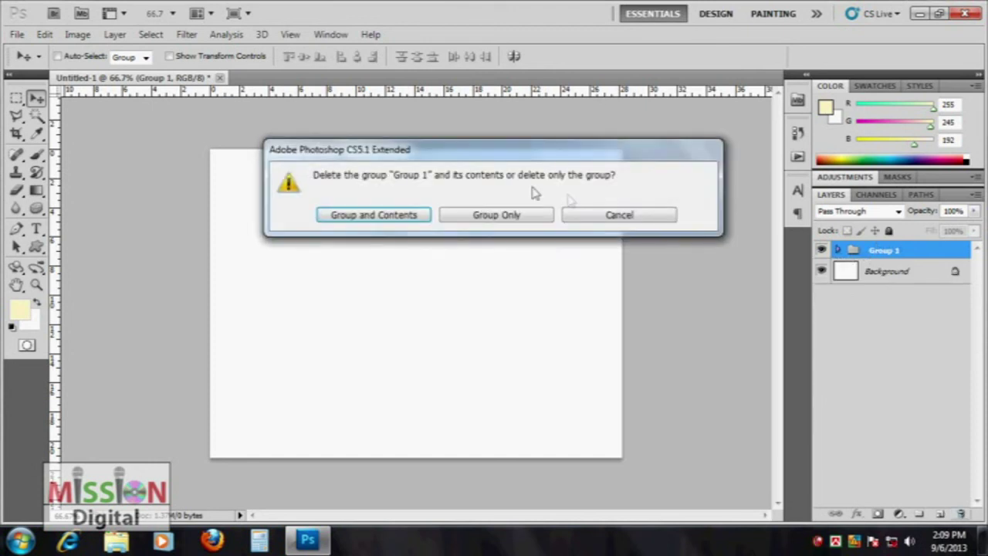
{"action": "left_click", "coordinate": [519, 219]}
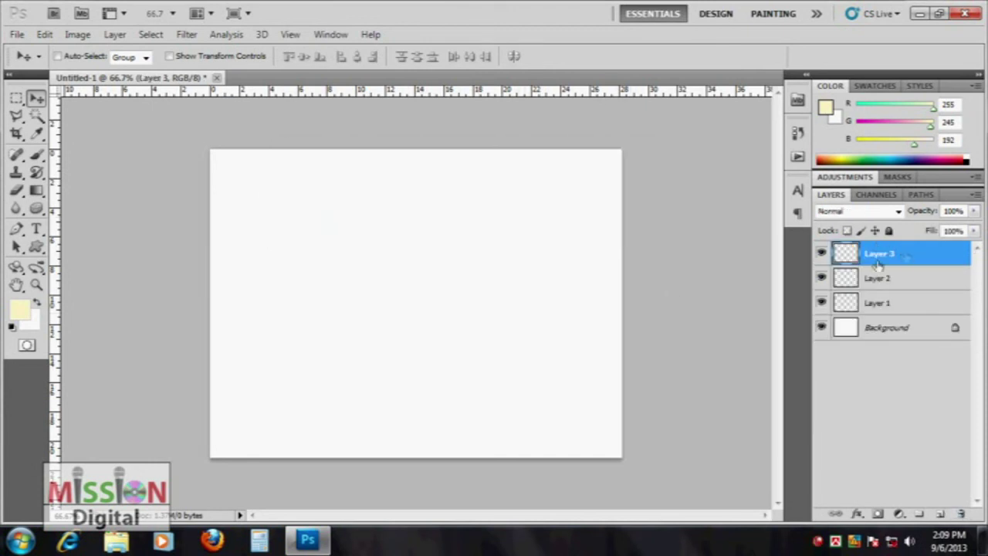
{"action": "left_click", "coordinate": [961, 514]}
{"action": "left_click", "coordinate": [353, 214]}
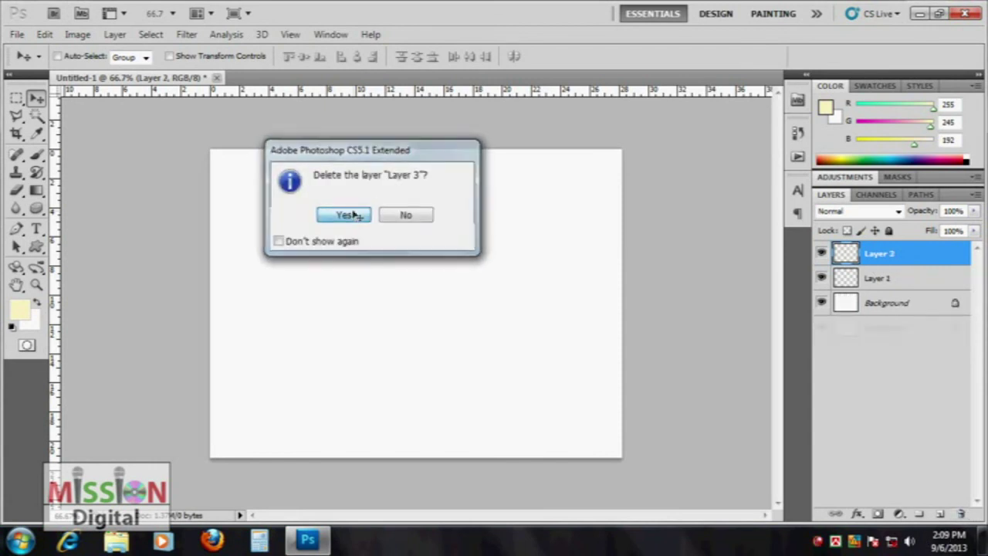
{"action": "left_click", "coordinate": [961, 513]}
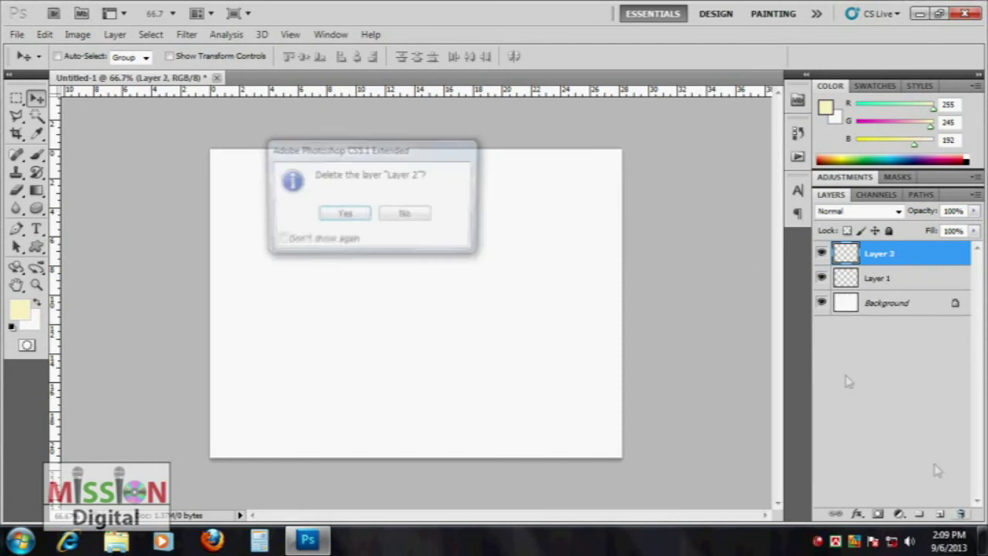
{"action": "left_click", "coordinate": [347, 214]}
{"action": "left_click", "coordinate": [961, 513]}
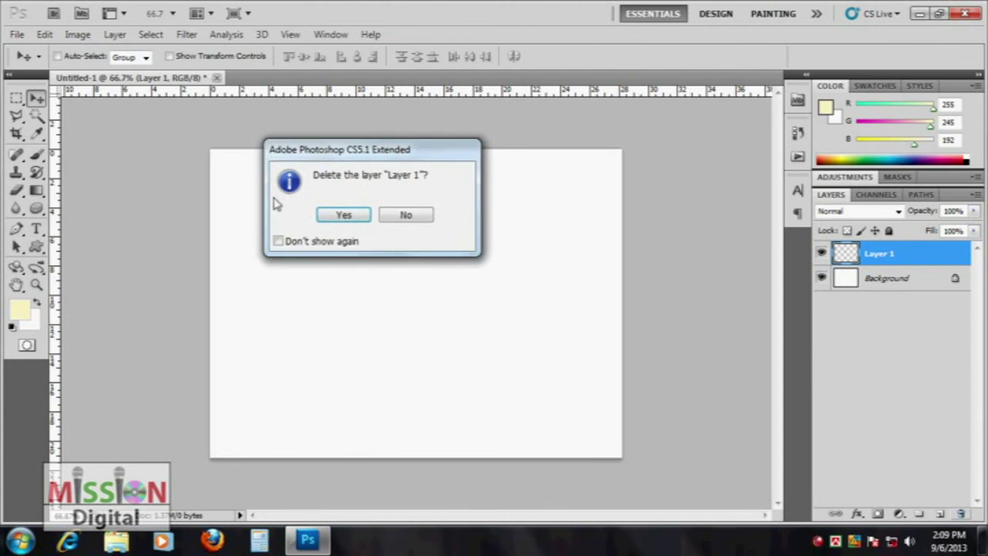
{"action": "left_click", "coordinate": [348, 218]}
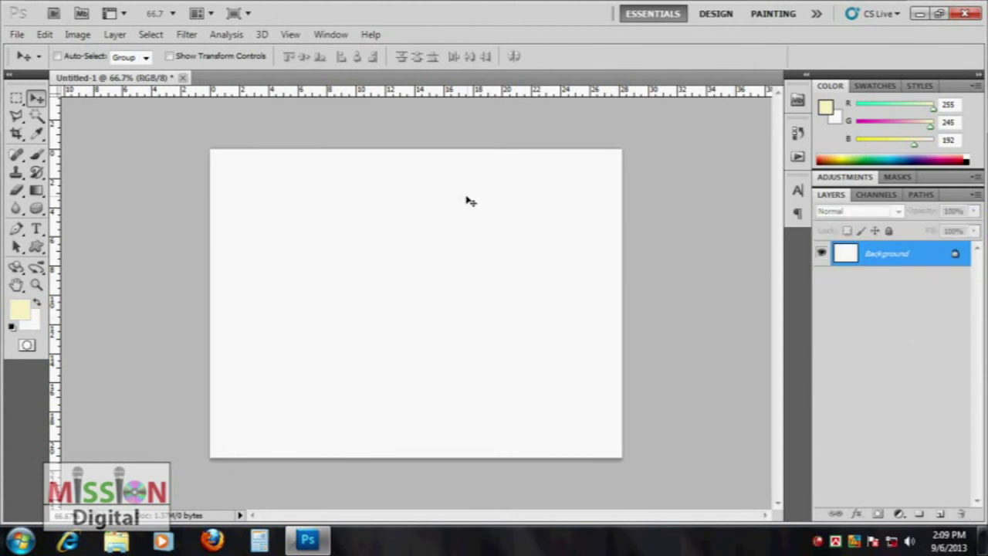
Step: Add a new Layer 1 and paint pale yellow star strokes across the upper middle
{"action": "left_click", "coordinate": [151, 35]}
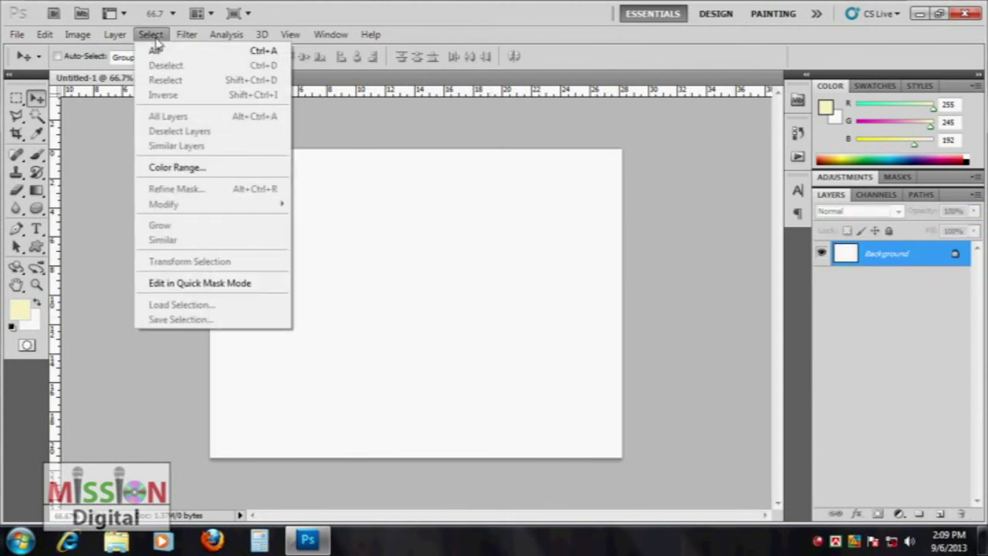
{"action": "mouse_move", "coordinate": [115, 35]}
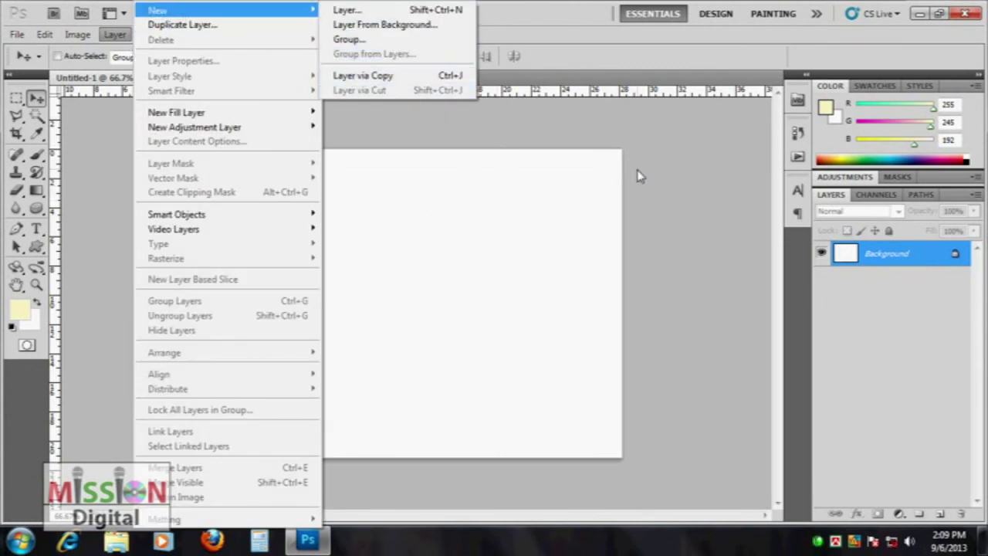
{"action": "left_click", "coordinate": [639, 176]}
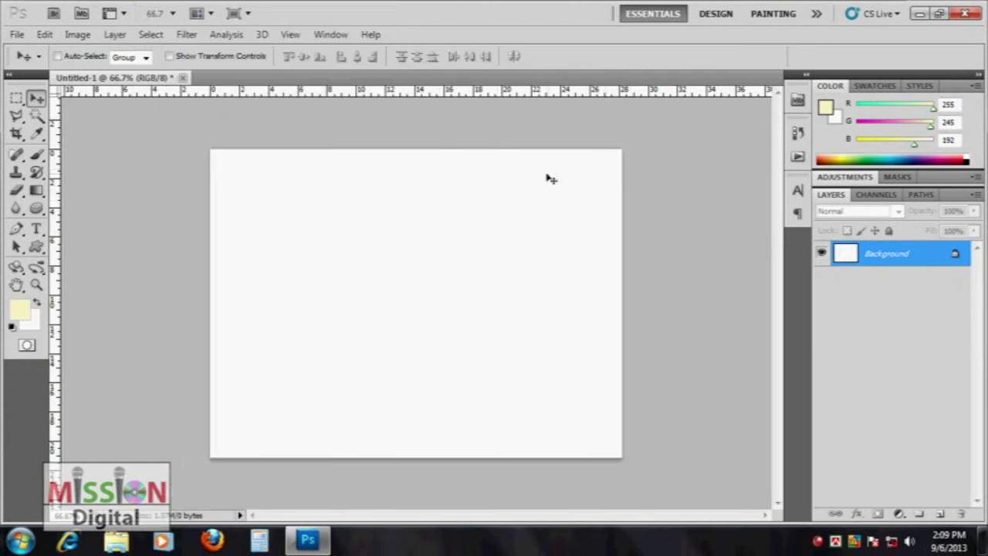
{"action": "left_click", "coordinate": [939, 516]}
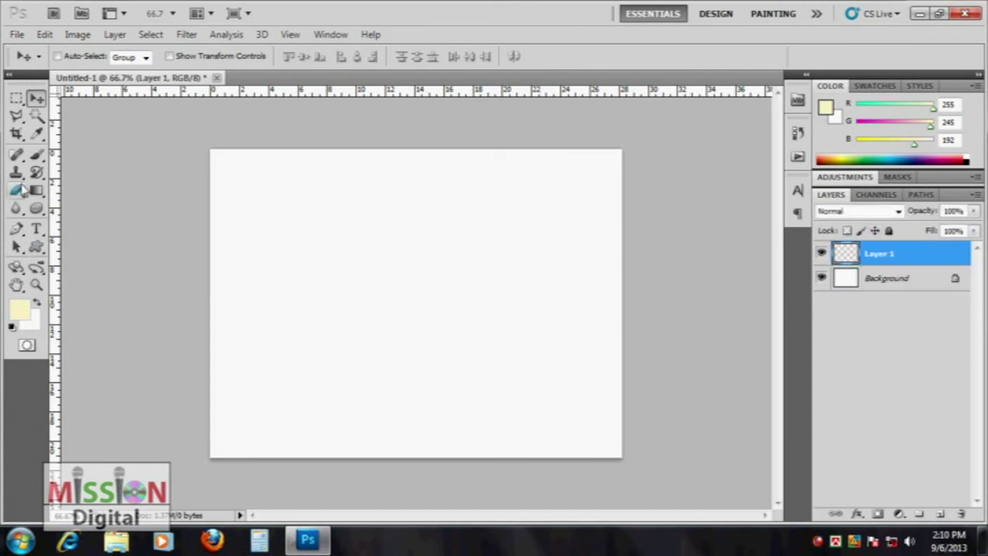
{"action": "left_click", "coordinate": [37, 155]}
{"action": "mouse_move", "coordinate": [318, 286]}
{"action": "left_mouse_down"}
{"action": "mouse_move", "coordinate": [348, 256]}
{"action": "mouse_move", "coordinate": [426, 332]}
{"action": "mouse_move", "coordinate": [478, 270]}
{"action": "left_mouse_up"}
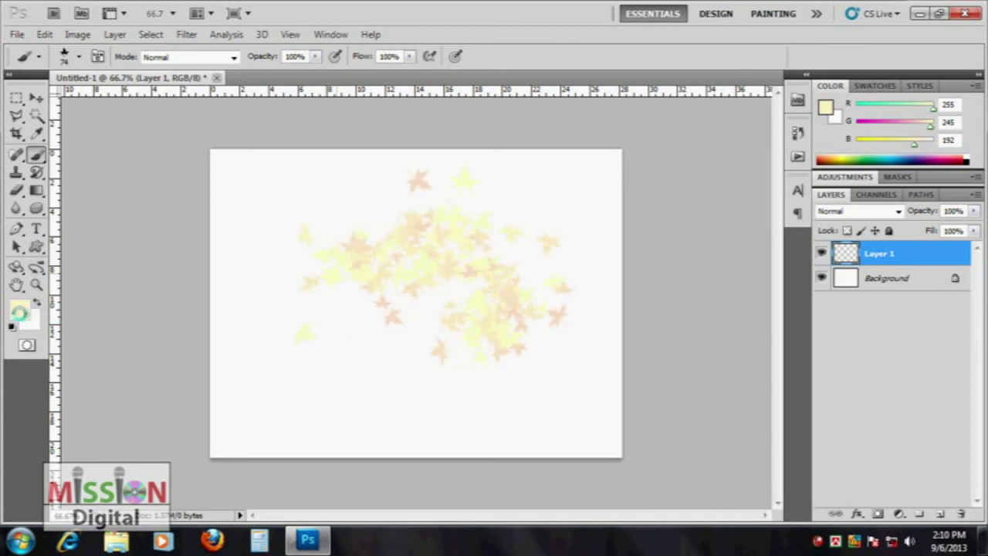
Step: Make the foreground magenta and paint stars across the lower canvas
{"action": "left_click", "coordinate": [19, 310]}
{"action": "left_click_drag", "start_coordinate": [683, 245], "coordinate": [687, 194]}
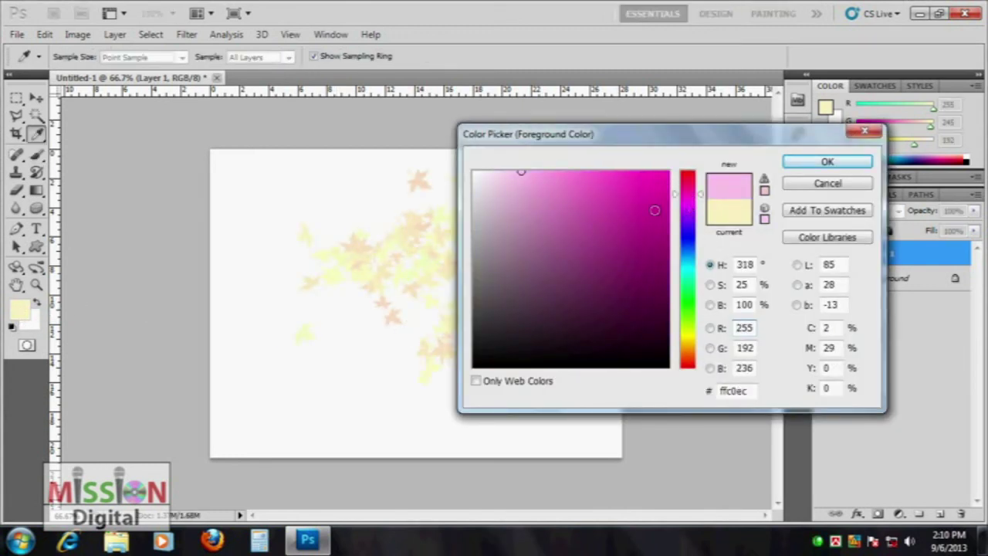
{"action": "left_click", "coordinate": [664, 209]}
{"action": "left_click", "coordinate": [826, 161]}
{"action": "mouse_move", "coordinate": [260, 335]}
{"action": "left_mouse_down"}
{"action": "mouse_move", "coordinate": [437, 379]}
{"action": "mouse_move", "coordinate": [470, 360]}
{"action": "mouse_move", "coordinate": [564, 391]}
{"action": "mouse_move", "coordinate": [315, 311]}
{"action": "left_mouse_up"}
{"action": "left_click_drag", "start_coordinate": [474, 386], "coordinate": [586, 433]}
Step: Switch to the Move tool and drag Layer 1 toward New Layer to duplicate it
{"action": "key", "text": "v"}
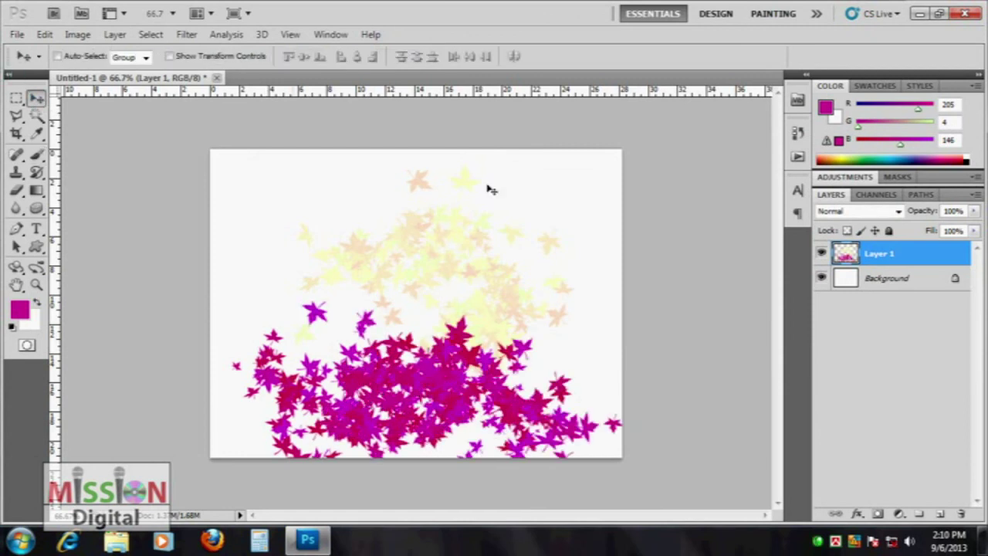
{"action": "left_click", "coordinate": [822, 254]}
{"action": "left_click_drag", "start_coordinate": [871, 259], "coordinate": [941, 512]}
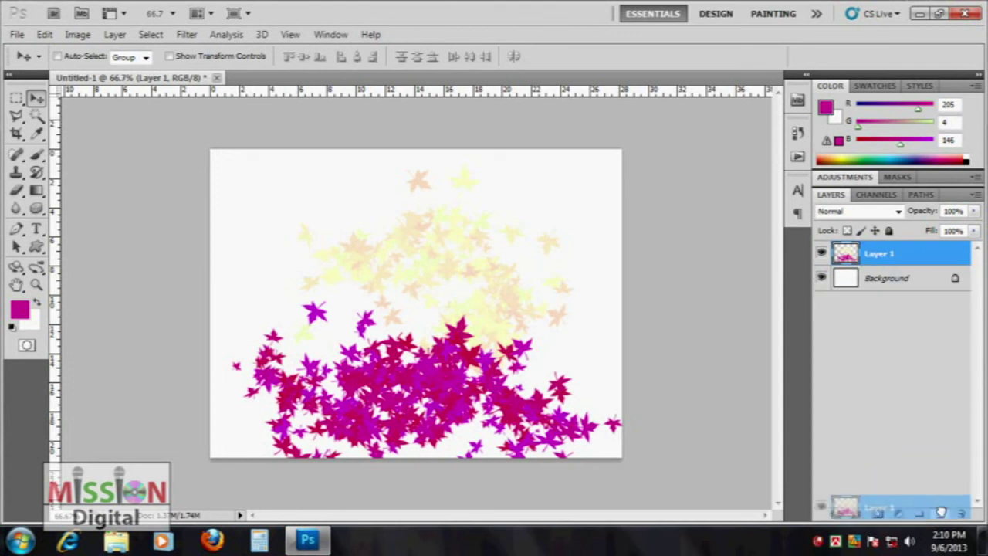
Step: Create a copy of Layer 1 by dragging it onto New Layer, then delete the copy
{"action": "left_click_drag", "start_coordinate": [941, 513], "coordinate": [941, 512]}
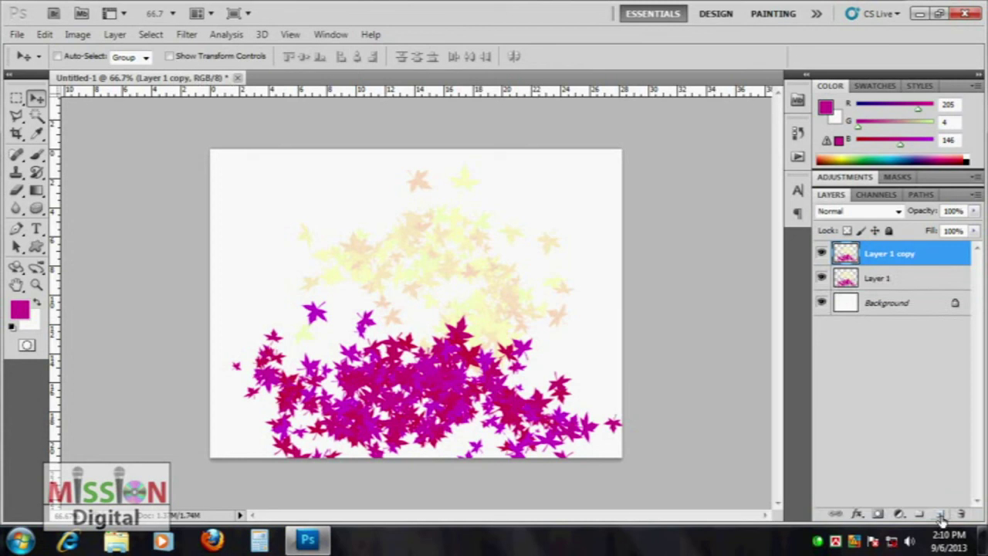
{"action": "left_click", "coordinate": [961, 513]}
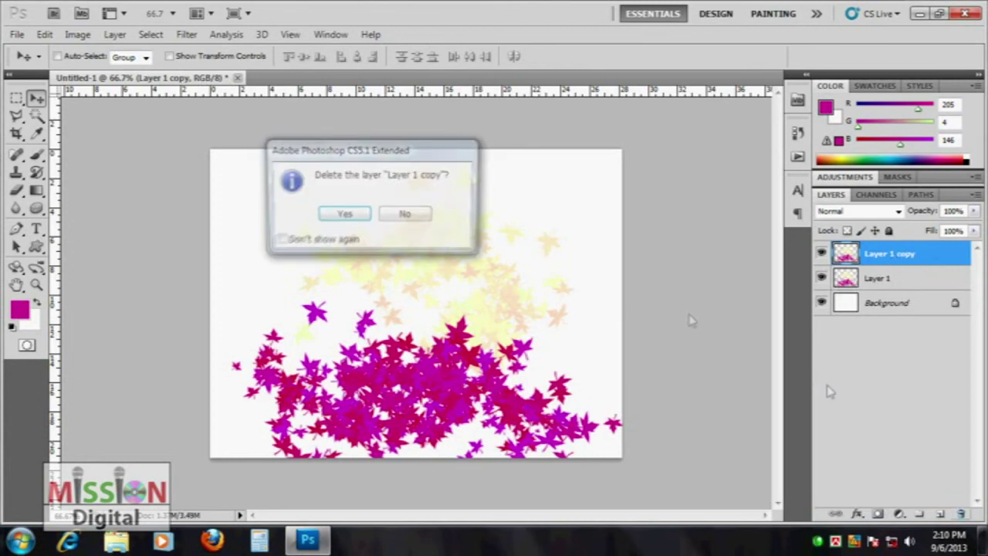
{"action": "left_click", "coordinate": [348, 216]}
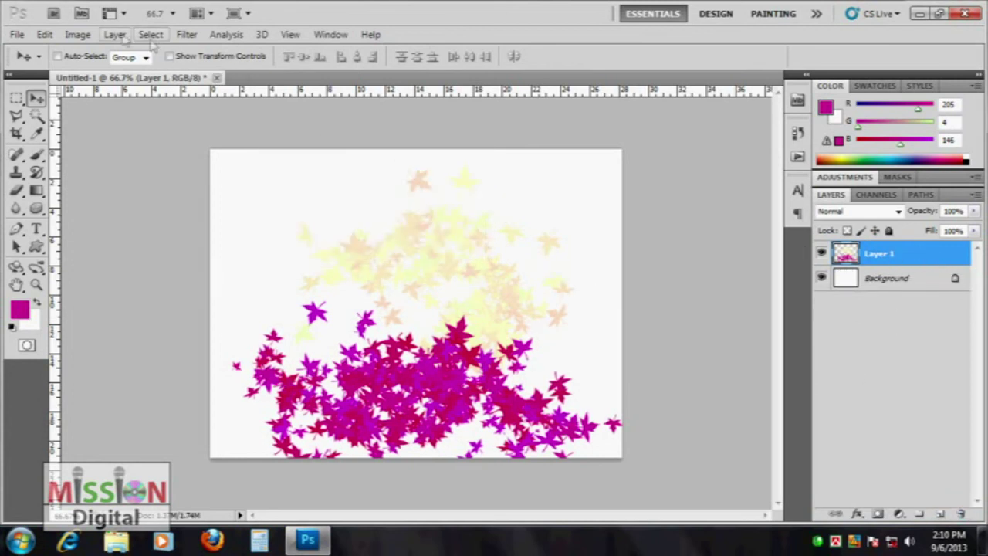
Step: Duplicate Layer 1 via Layer > Duplicate Layer, then delete that copy
{"action": "left_click", "coordinate": [114, 35]}
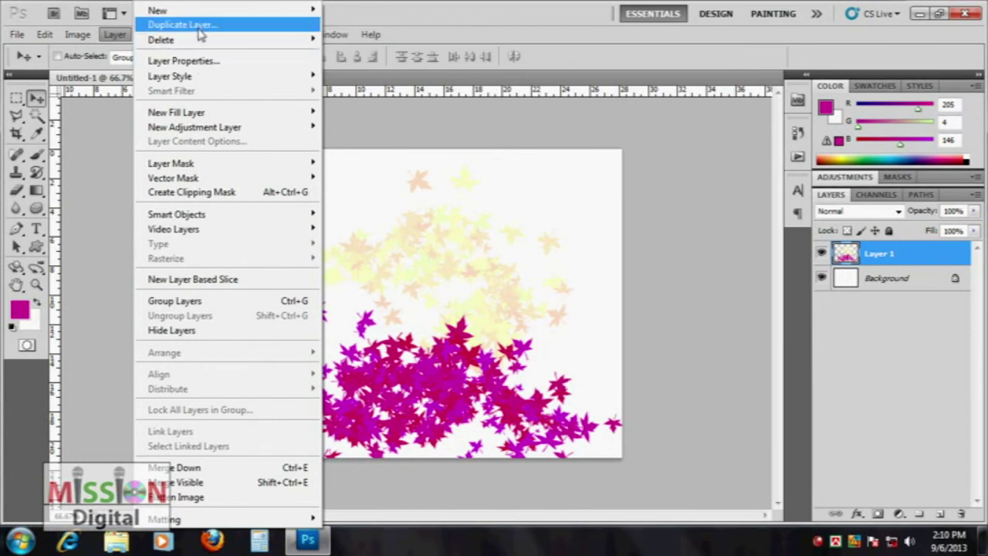
{"action": "left_click", "coordinate": [202, 26]}
{"action": "left_click", "coordinate": [628, 161]}
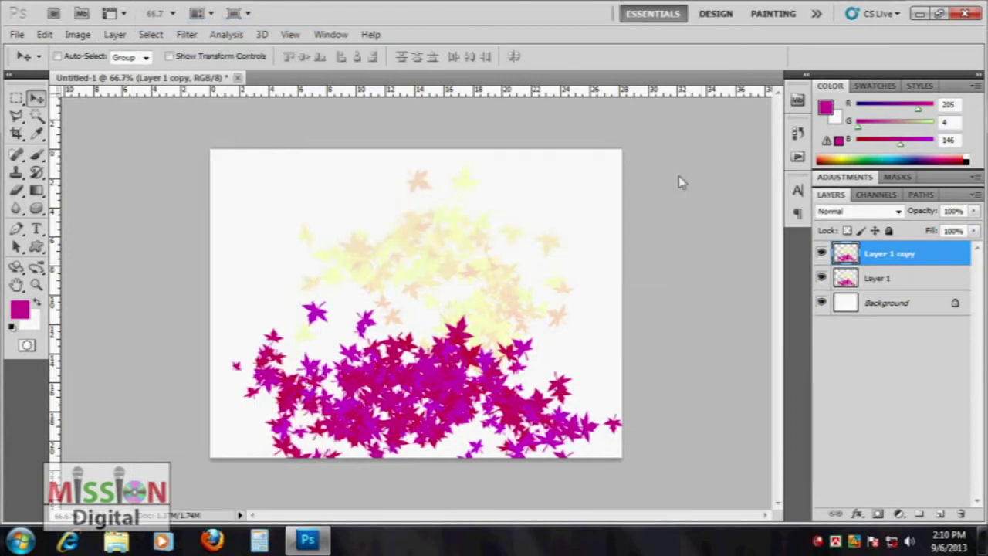
{"action": "left_click", "coordinate": [961, 513]}
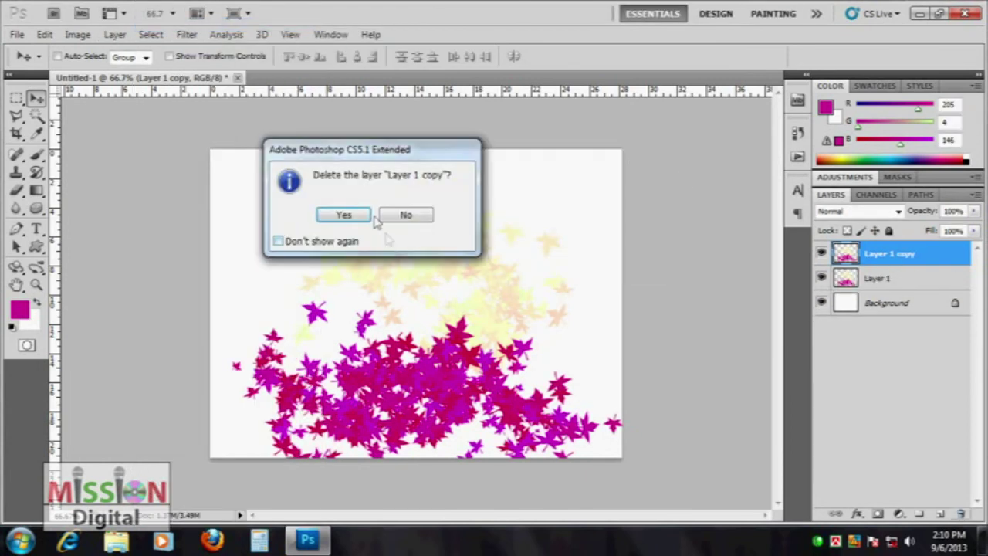
{"action": "left_click", "coordinate": [346, 214]}
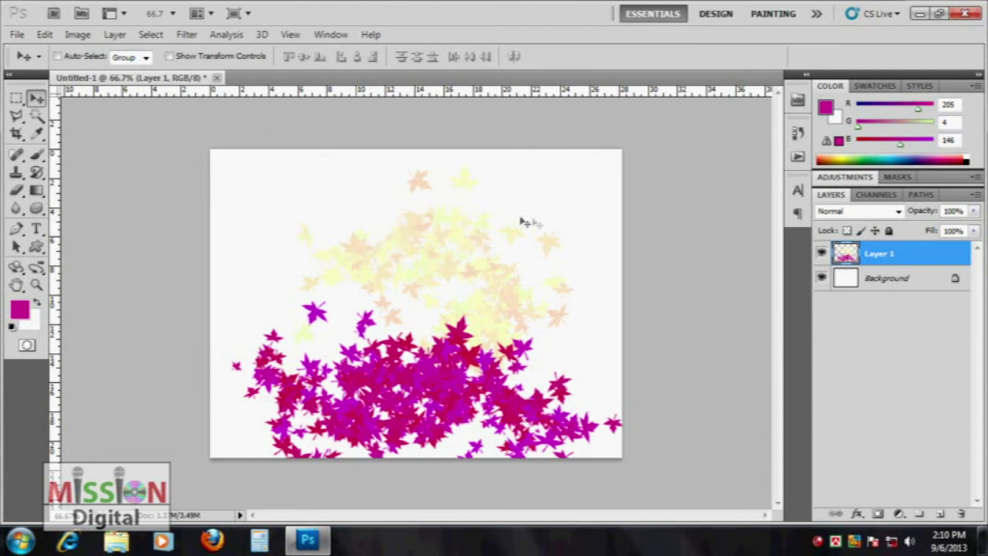
Step: Delete the star-painted Layer 1, leaving only the Background
{"action": "left_click", "coordinate": [961, 514]}
{"action": "left_click", "coordinate": [348, 217]}
{"action": "left_click", "coordinate": [114, 34]}
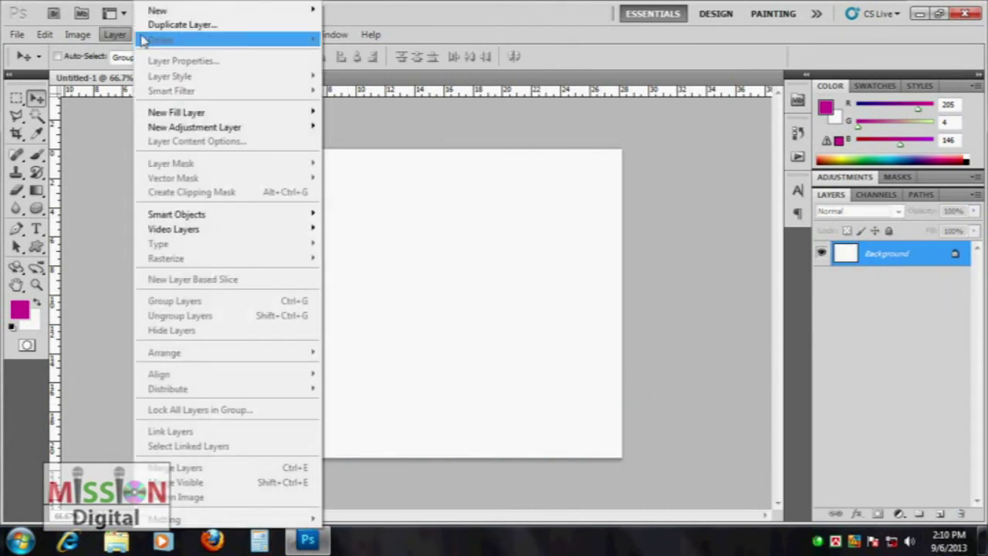
{"action": "left_click", "coordinate": [446, 10]}
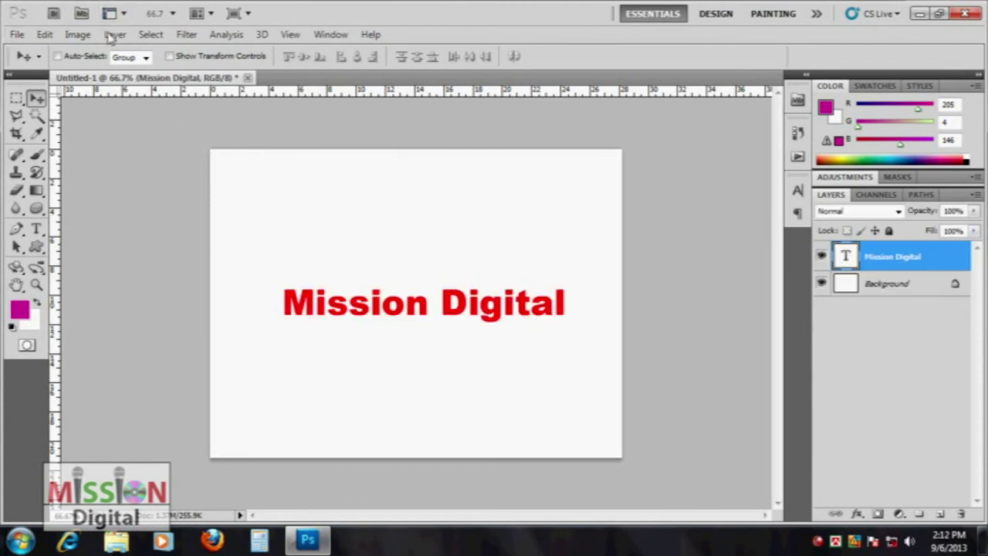
Step: For the red Mission Digital text layer, browse Layer > Layer Style and the fx effects list
{"action": "left_click", "coordinate": [114, 34]}
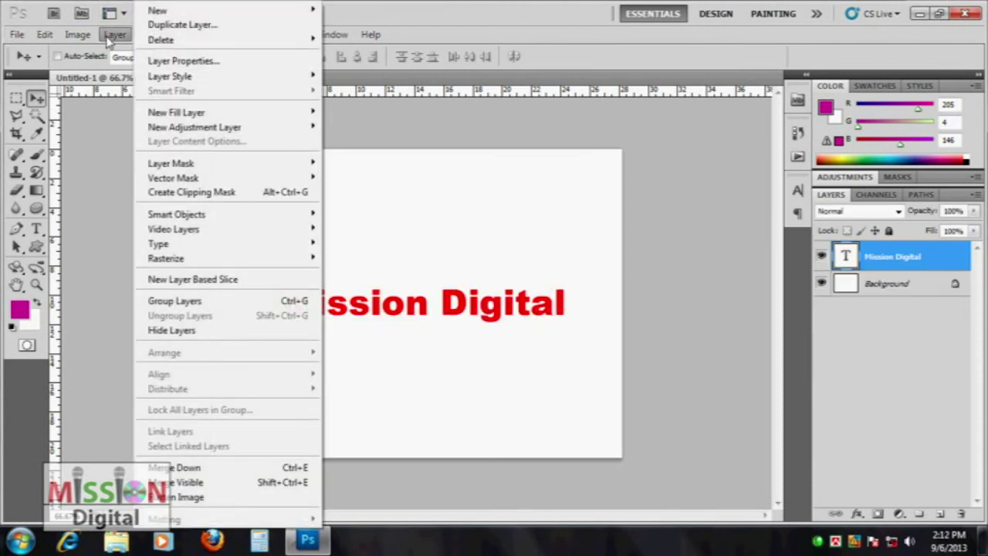
{"action": "mouse_move", "coordinate": [170, 76]}
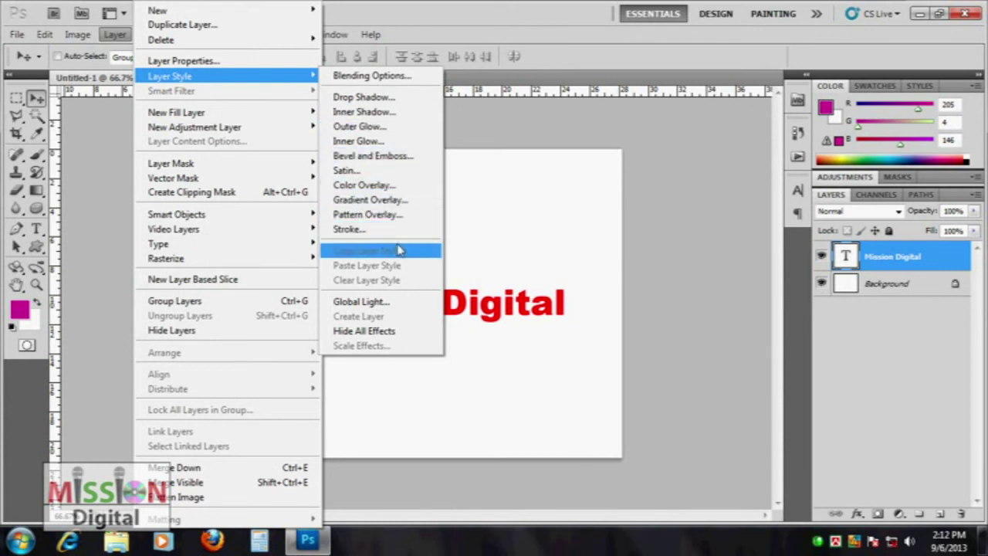
{"action": "left_click", "coordinate": [529, 7]}
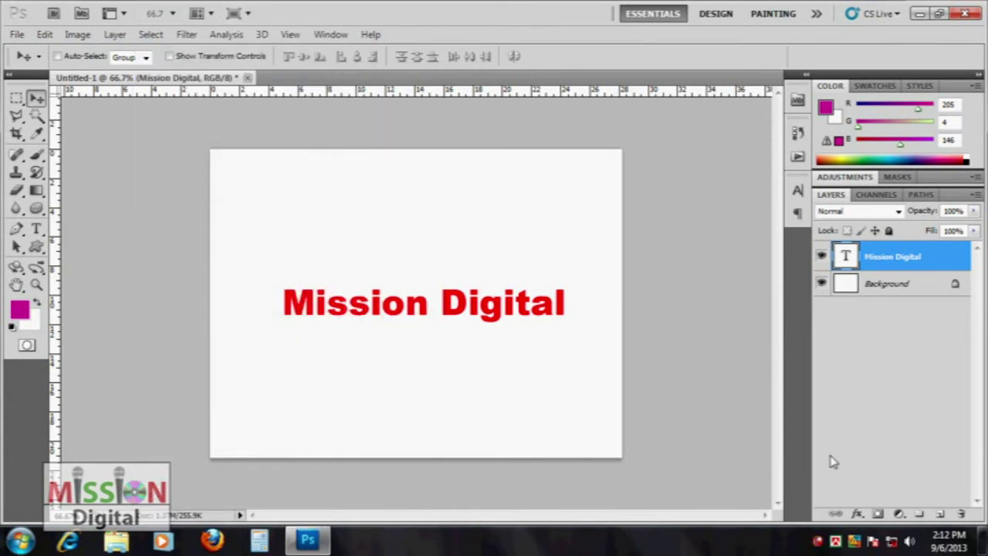
{"action": "left_click", "coordinate": [857, 516]}
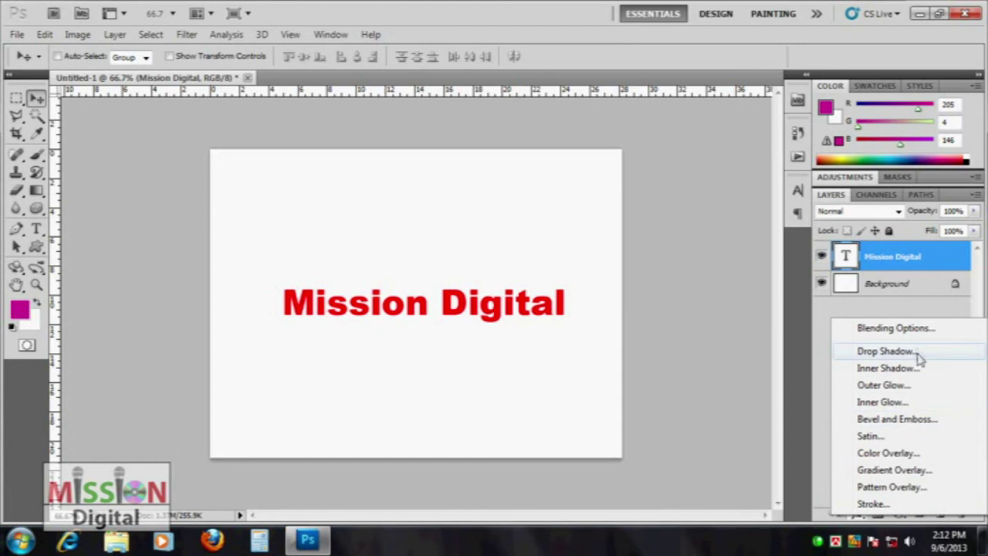
{"action": "left_click", "coordinate": [897, 329]}
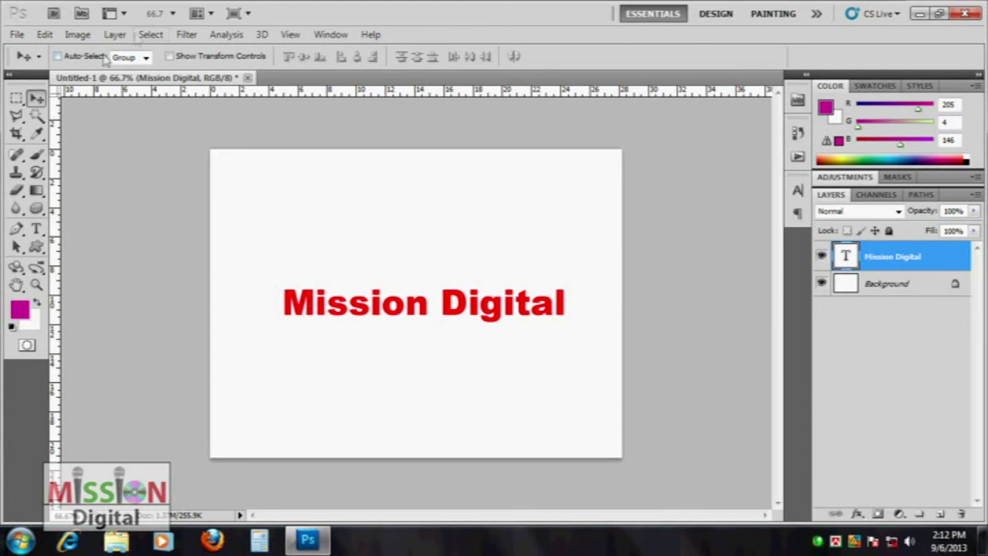
{"action": "left_click", "coordinate": [114, 34]}
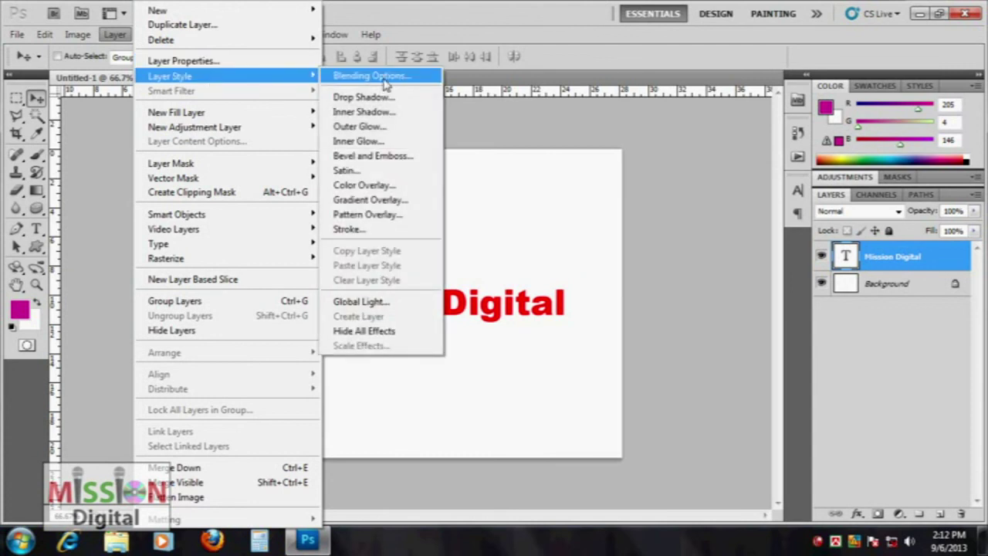
{"action": "left_click", "coordinate": [857, 512]}
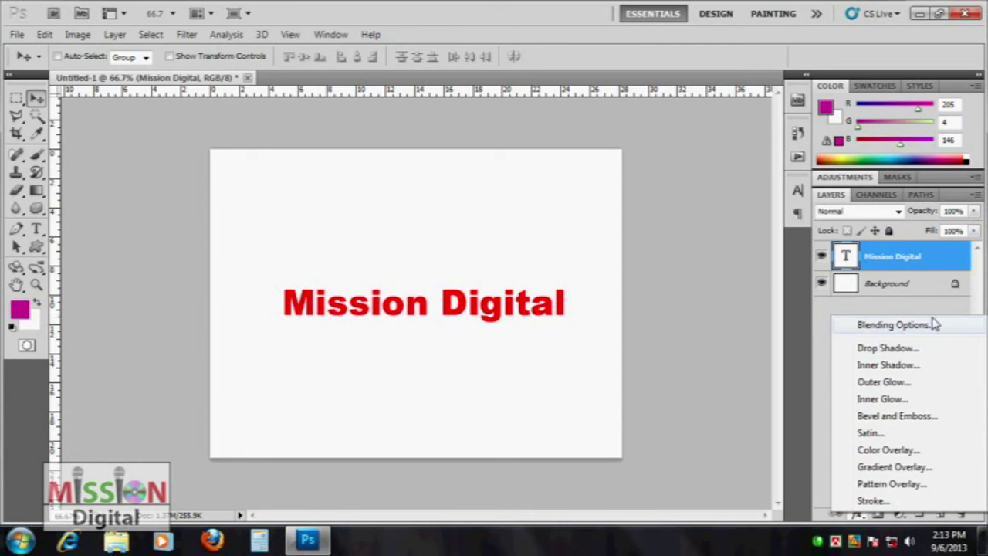
Step: Add a Drop Shadow to the text and tune its opacity and distance
{"action": "left_click", "coordinate": [897, 350]}
{"action": "left_click_drag", "start_coordinate": [637, 284], "coordinate": [787, 89]}
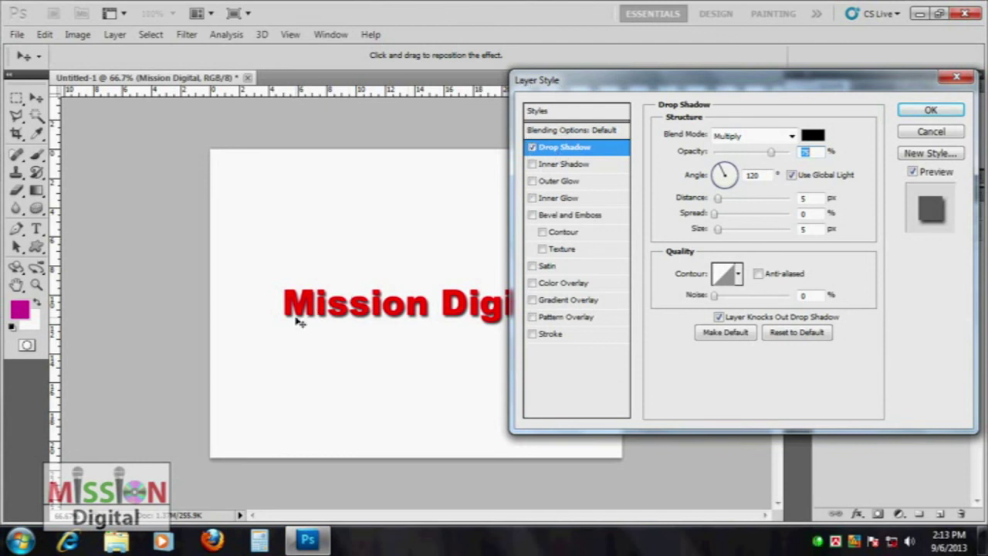
{"action": "left_click_drag", "start_coordinate": [768, 89], "coordinate": [760, 91]}
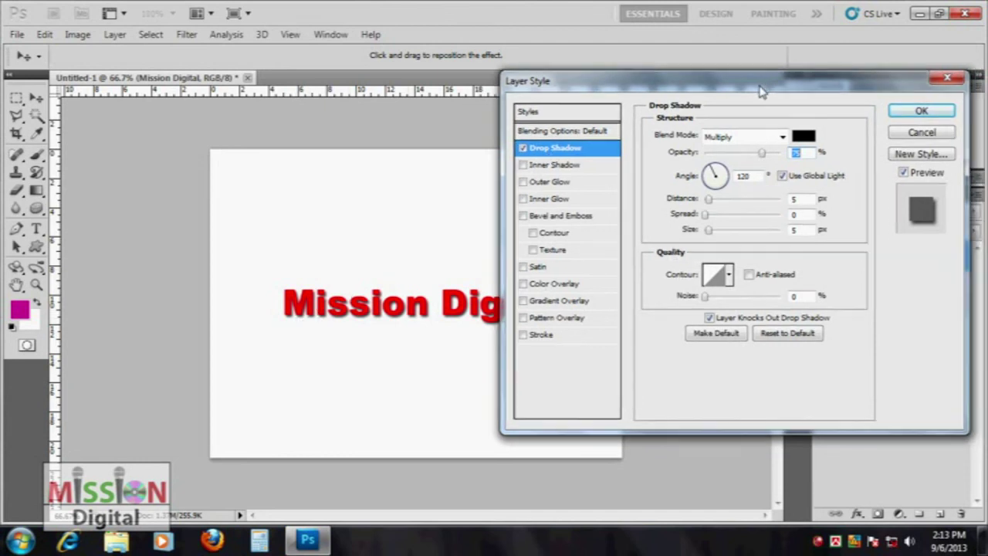
{"action": "mouse_move", "coordinate": [770, 154]}
{"action": "left_mouse_down"}
{"action": "mouse_move", "coordinate": [755, 159]}
{"action": "mouse_move", "coordinate": [786, 158]}
{"action": "left_mouse_up"}
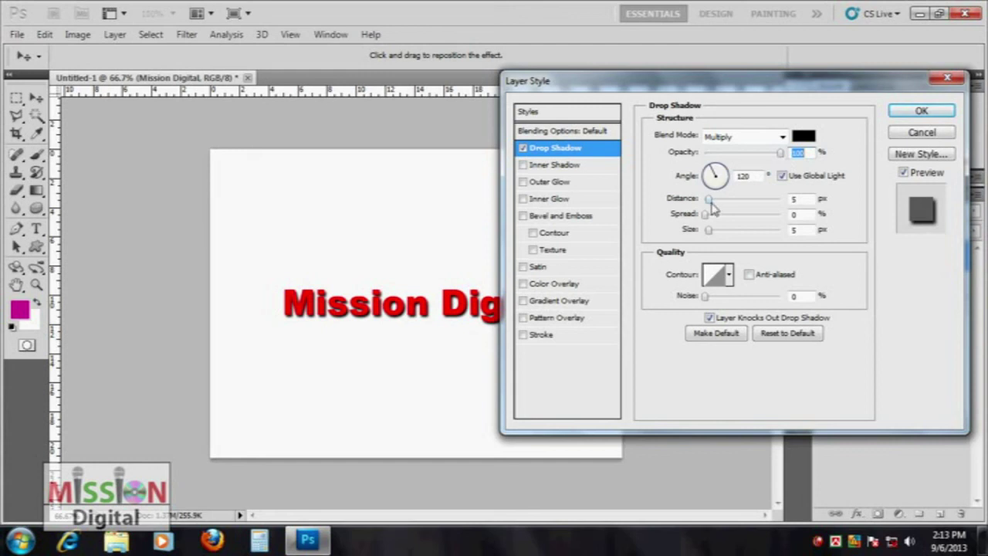
{"action": "mouse_move", "coordinate": [712, 203]}
{"action": "left_mouse_down"}
{"action": "mouse_move", "coordinate": [729, 202]}
{"action": "mouse_move", "coordinate": [704, 204]}
{"action": "mouse_move", "coordinate": [719, 207]}
{"action": "left_mouse_up"}
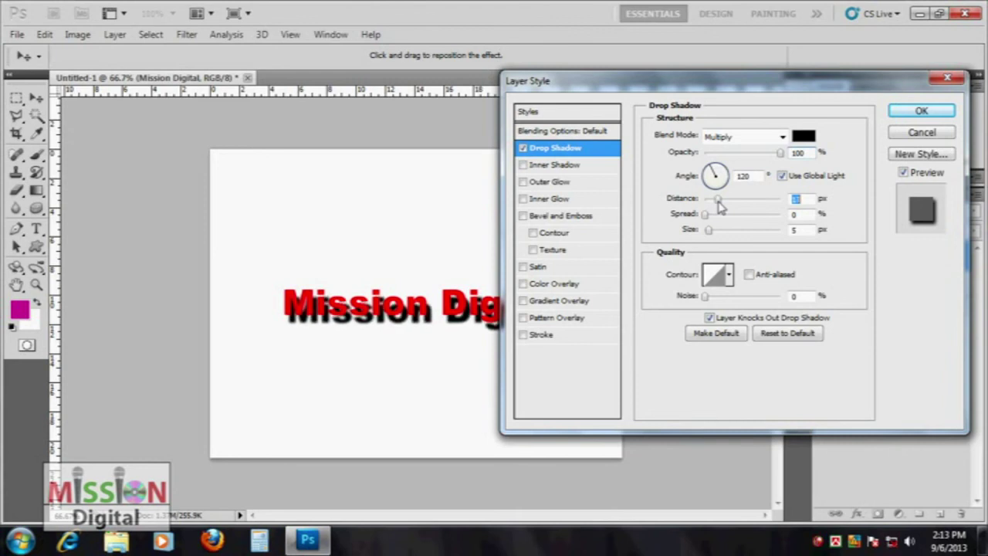
{"action": "mouse_move", "coordinate": [719, 207]}
{"action": "left_mouse_down"}
{"action": "mouse_move", "coordinate": [730, 193]}
{"action": "mouse_move", "coordinate": [794, 199]}
{"action": "mouse_move", "coordinate": [722, 207]}
{"action": "mouse_move", "coordinate": [699, 197]}
{"action": "left_mouse_up"}
Step: Refine the shadow's spread, size and distance, ending at 9 px distance and 16 px size
{"action": "mouse_move", "coordinate": [687, 151]}
{"action": "left_mouse_down"}
{"action": "mouse_move", "coordinate": [795, 154]}
{"action": "mouse_move", "coordinate": [791, 169]}
{"action": "mouse_move", "coordinate": [707, 174]}
{"action": "mouse_move", "coordinate": [691, 150]}
{"action": "mouse_move", "coordinate": [748, 154]}
{"action": "left_mouse_up"}
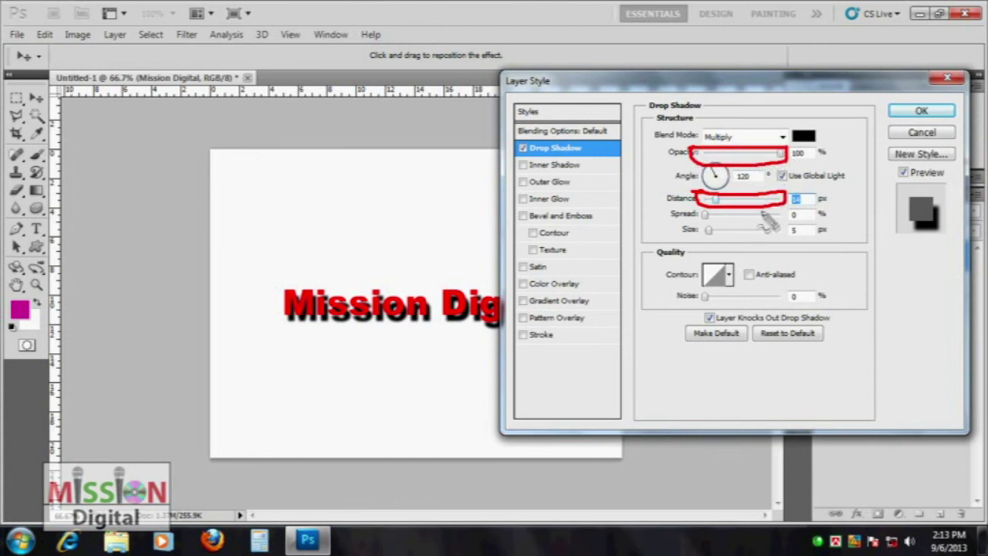
{"action": "key", "text": "Escape"}
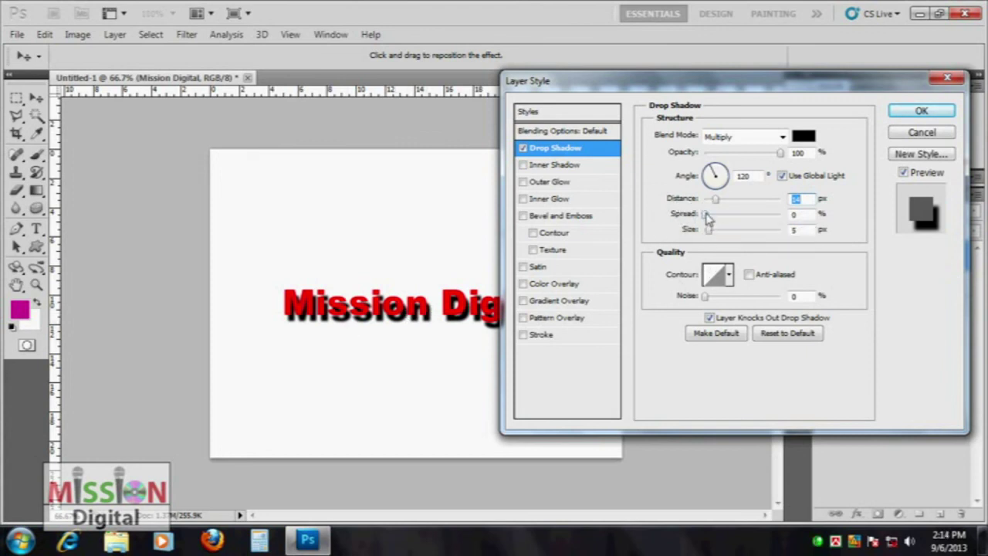
{"action": "mouse_move", "coordinate": [711, 220]}
{"action": "left_mouse_down"}
{"action": "mouse_move", "coordinate": [748, 220]}
{"action": "mouse_move", "coordinate": [702, 222]}
{"action": "left_mouse_up"}
{"action": "left_click_drag", "start_coordinate": [737, 232], "coordinate": [708, 228]}
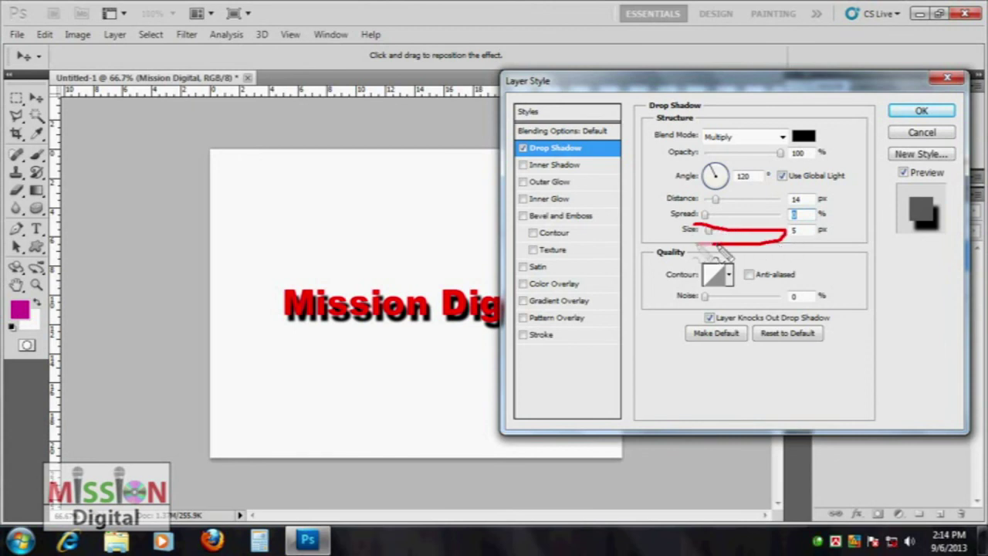
{"action": "mouse_move", "coordinate": [709, 233]}
{"action": "left_mouse_down"}
{"action": "mouse_move", "coordinate": [697, 236]}
{"action": "mouse_move", "coordinate": [717, 239]}
{"action": "left_mouse_up"}
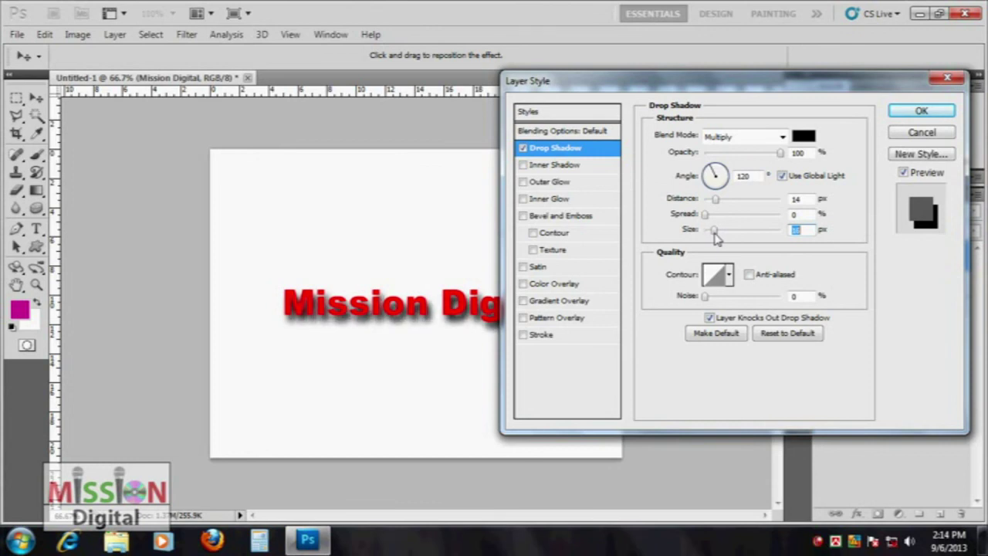
{"action": "left_click_drag", "start_coordinate": [716, 199], "coordinate": [711, 199]}
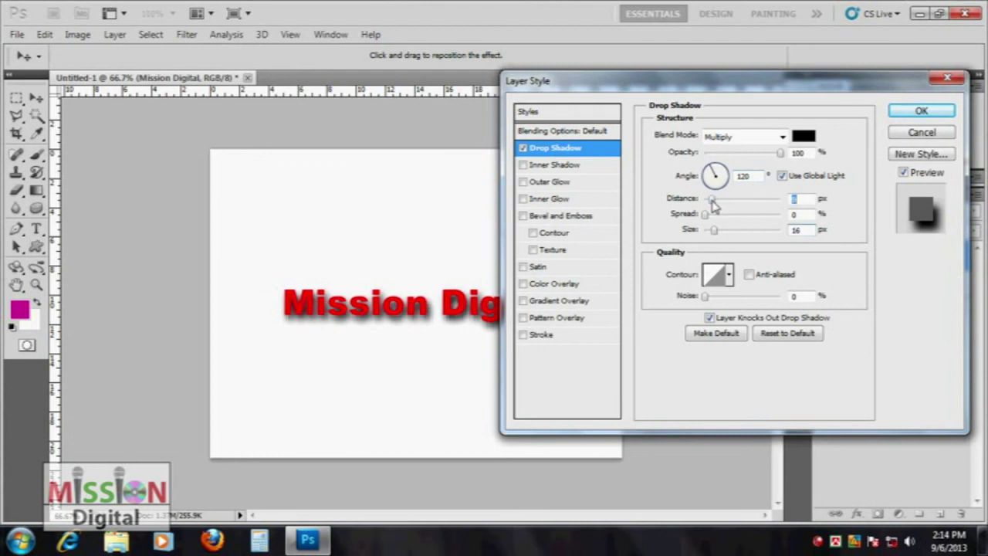
{"action": "left_click_drag", "start_coordinate": [718, 238], "coordinate": [712, 239]}
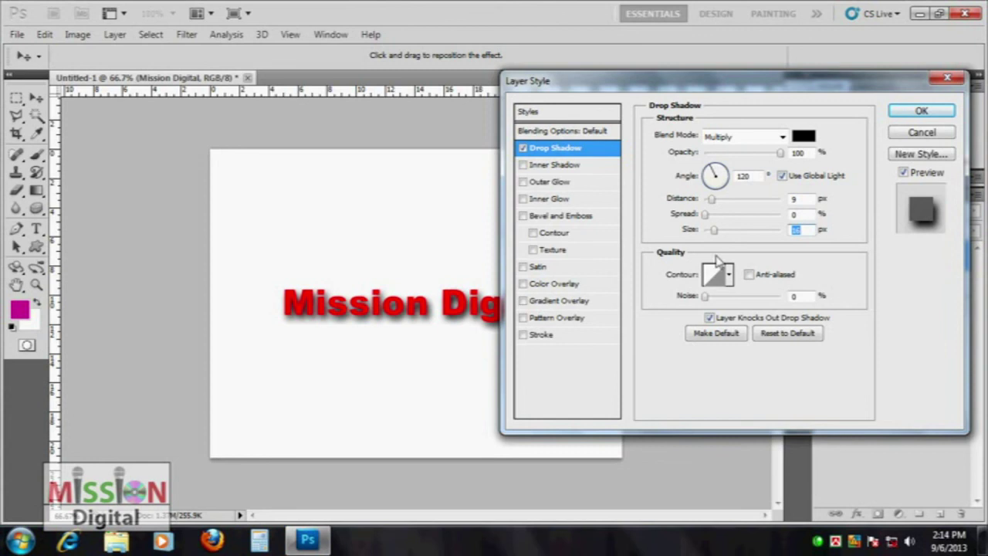
Step: Try several contour presets on the shadow, then return it to Linear
{"action": "left_click", "coordinate": [728, 277]}
{"action": "left_click", "coordinate": [737, 310]}
{"action": "left_click", "coordinate": [724, 312]}
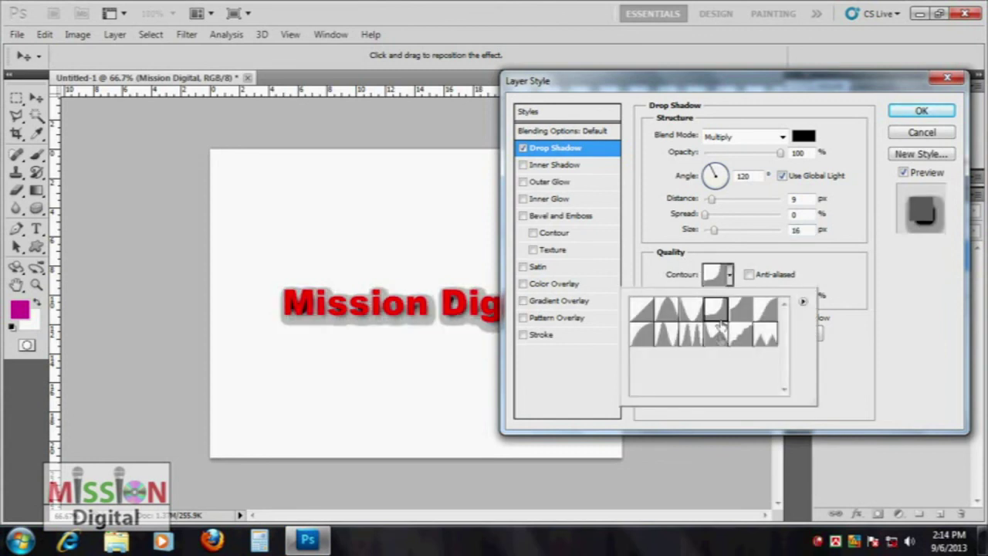
{"action": "left_click", "coordinate": [717, 339]}
{"action": "left_click", "coordinate": [669, 340]}
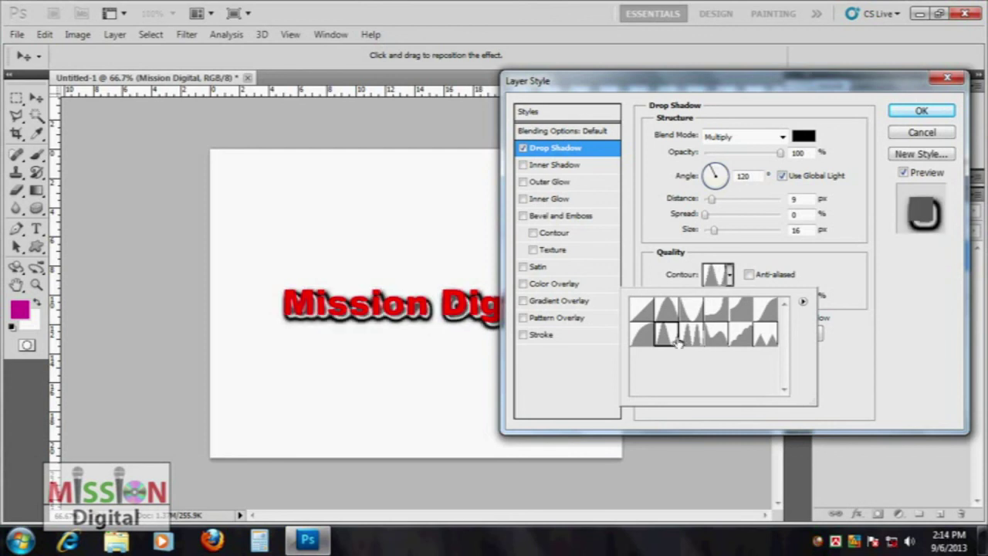
{"action": "left_click", "coordinate": [645, 338]}
{"action": "left_click", "coordinate": [716, 337]}
{"action": "left_click", "coordinate": [760, 337]}
{"action": "left_click", "coordinate": [643, 309]}
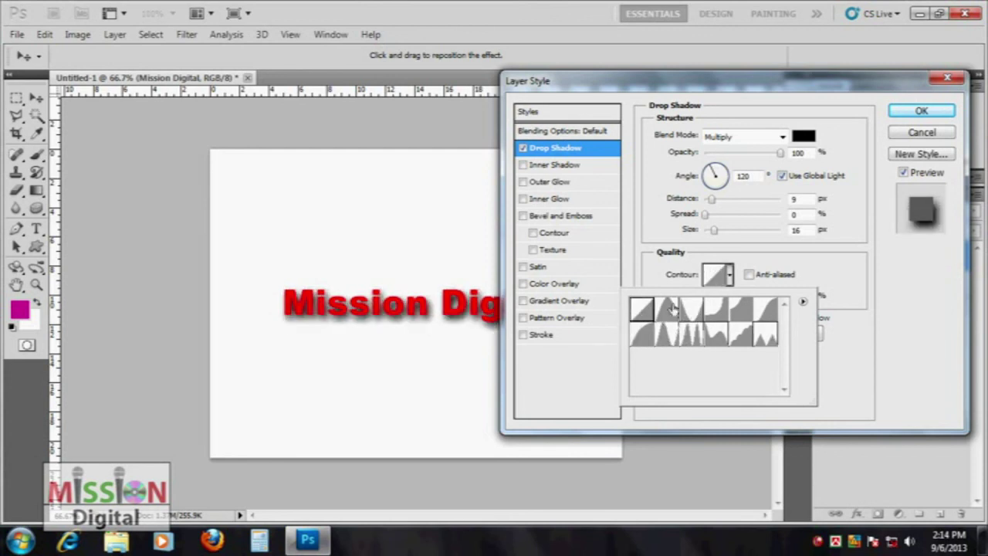
{"action": "left_click", "coordinate": [845, 266]}
Step: Adjust noise, keep Multiply, then cancel the Layer Style and select Background
{"action": "mouse_move", "coordinate": [707, 299]}
{"action": "left_mouse_down"}
{"action": "mouse_move", "coordinate": [733, 301]}
{"action": "mouse_move", "coordinate": [703, 306]}
{"action": "left_mouse_up"}
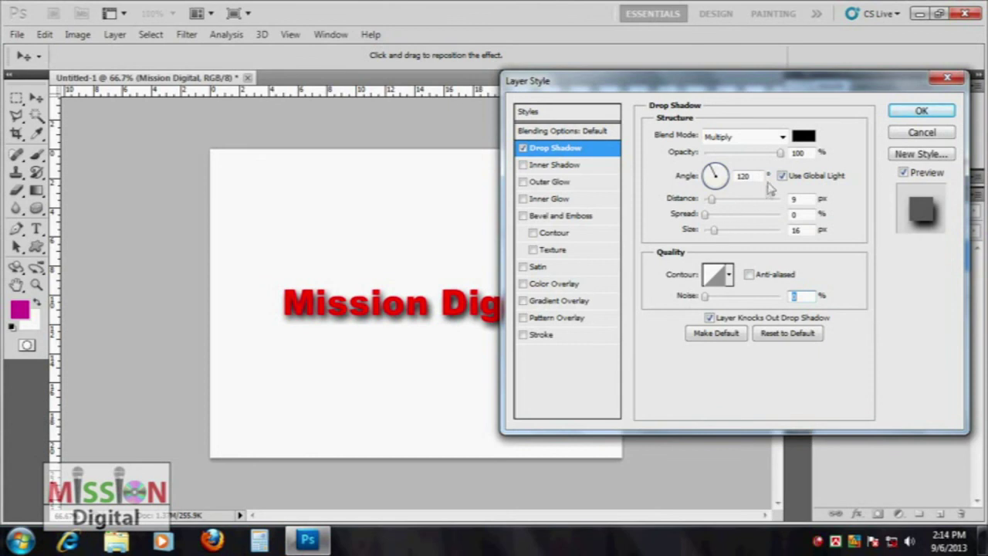
{"action": "left_click", "coordinate": [761, 138]}
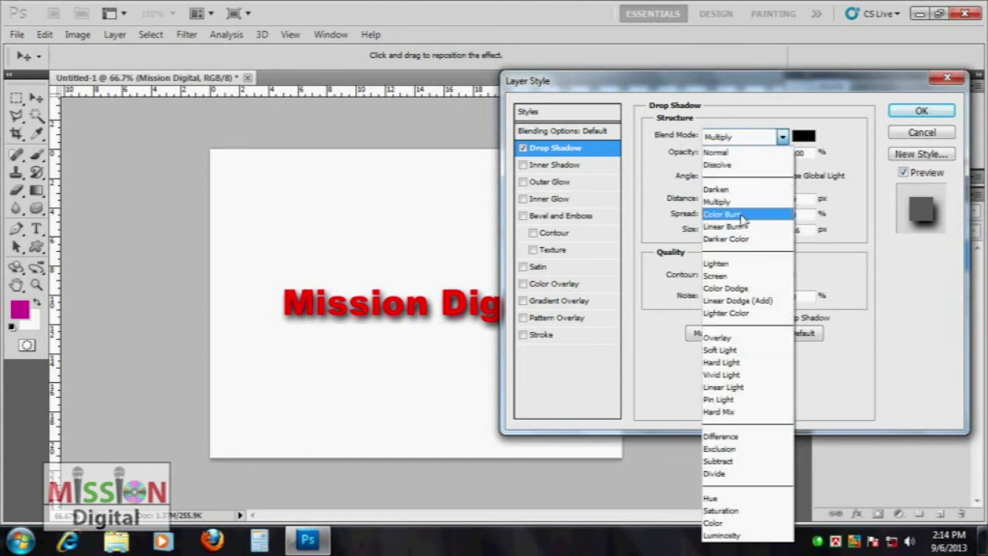
{"action": "left_click", "coordinate": [718, 202]}
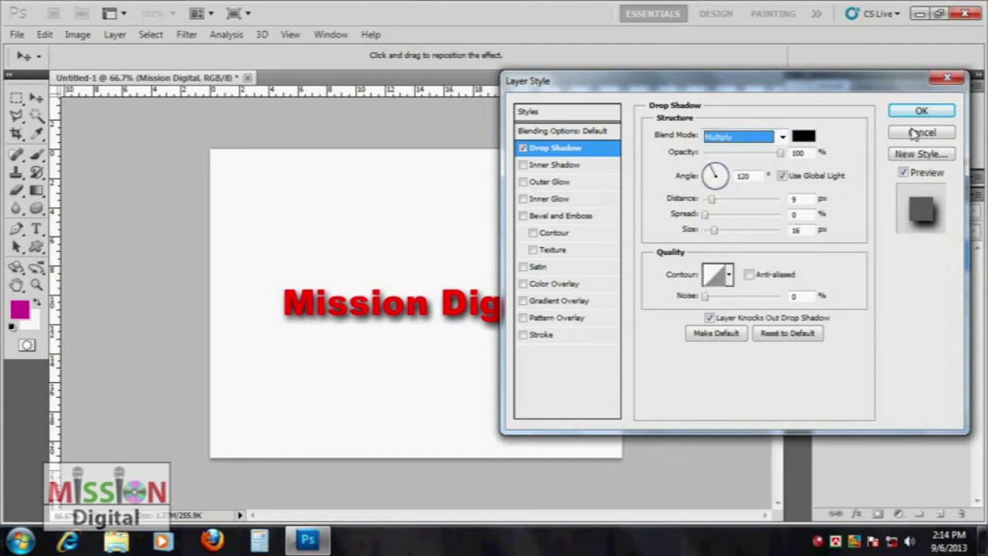
{"action": "left_click", "coordinate": [922, 132]}
{"action": "left_click", "coordinate": [919, 284]}
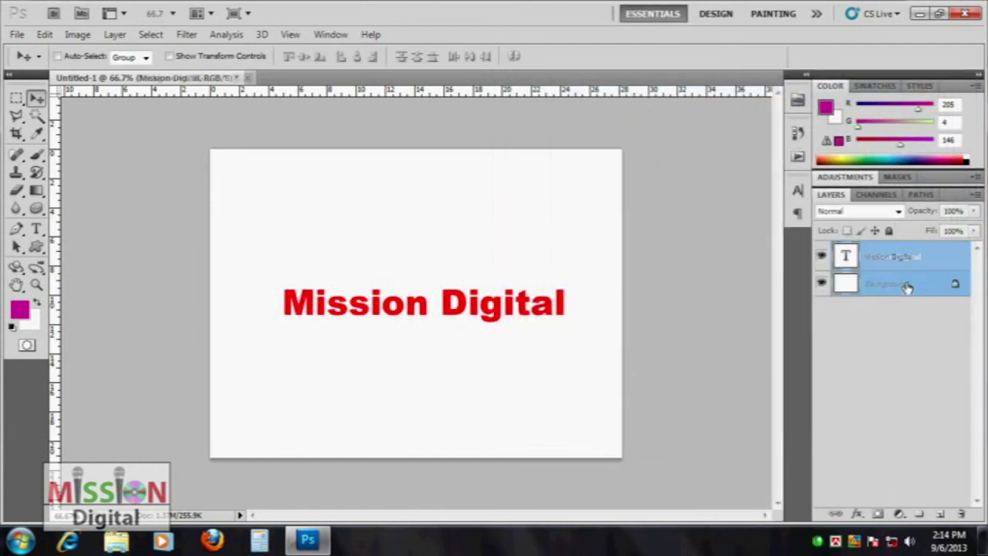
Step: Open the fern photo 24644.jpg and paste it into the design as a new layer
{"action": "left_click", "coordinate": [941, 513]}
{"action": "left_click", "coordinate": [17, 34]}
{"action": "left_click", "coordinate": [35, 66]}
{"action": "double_click", "coordinate": [657, 112]}
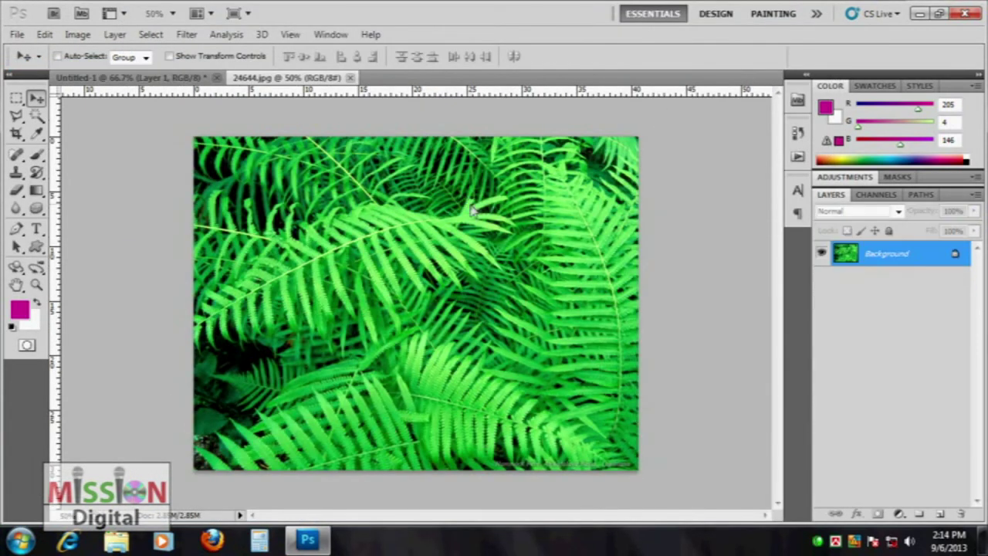
{"action": "left_click", "coordinate": [349, 78]}
{"action": "key", "text": "ctrl+v"}
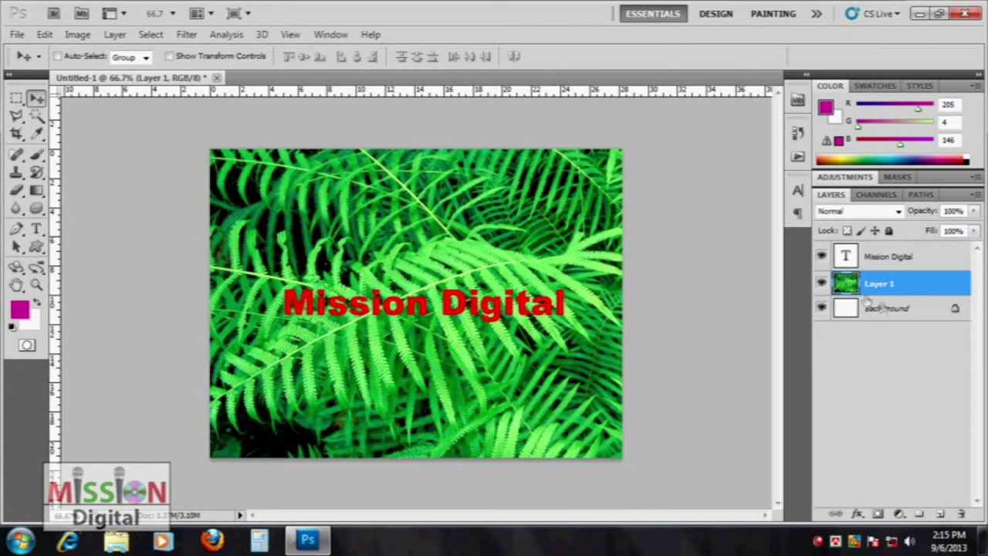
Step: Recolour the Mission Digital text white
{"action": "double_click", "coordinate": [846, 256]}
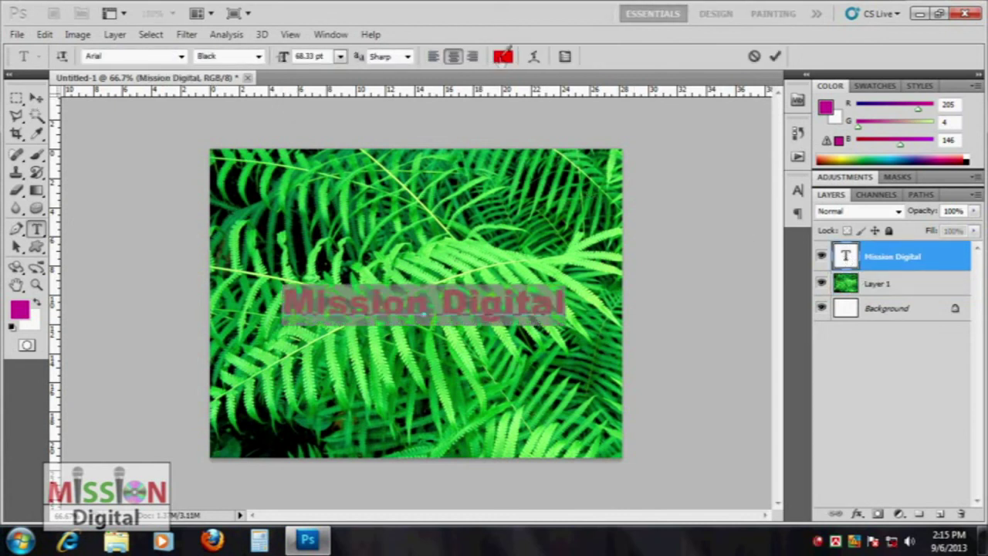
{"action": "left_click", "coordinate": [502, 55]}
{"action": "left_click_drag", "start_coordinate": [580, 231], "coordinate": [388, 154]}
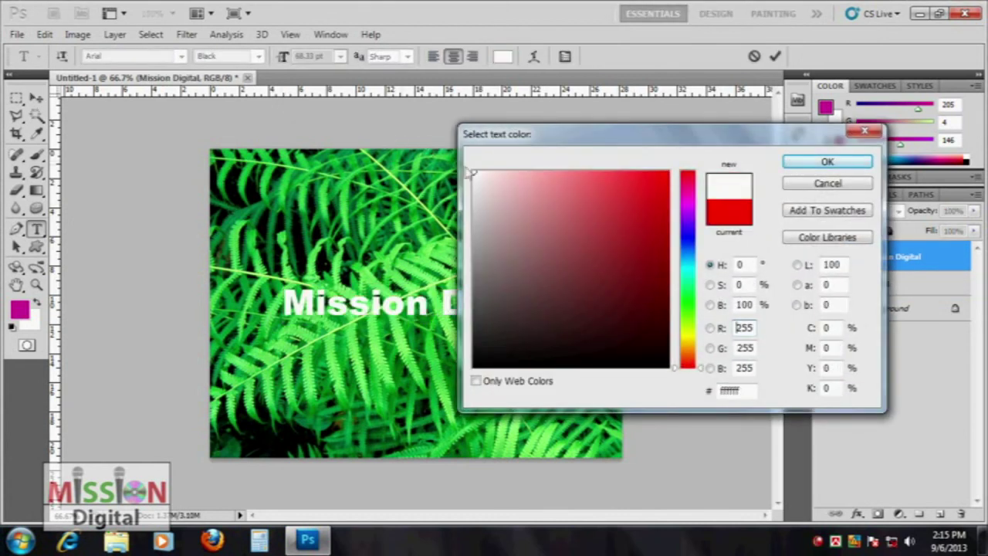
{"action": "left_click", "coordinate": [827, 161]}
{"action": "left_click", "coordinate": [36, 98]}
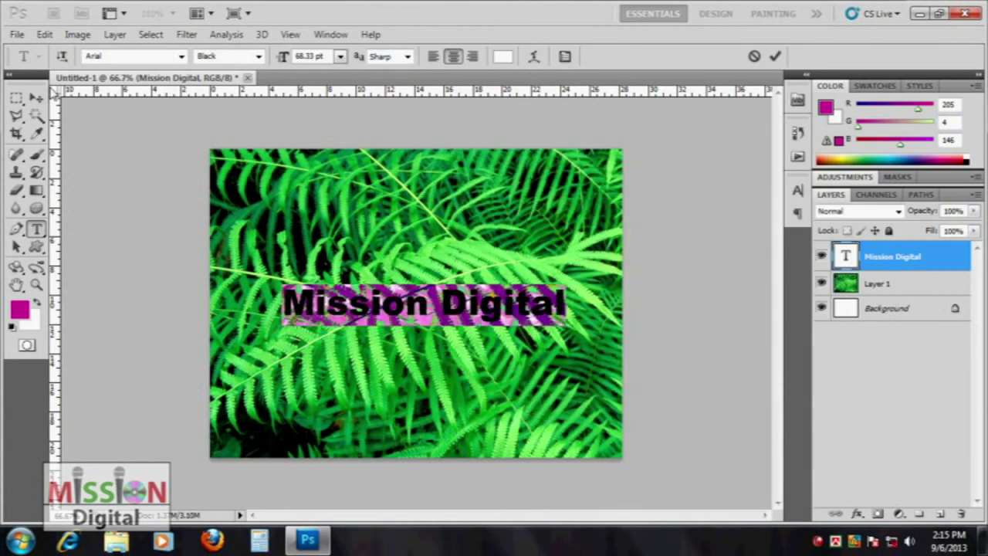
Step: Delete the fern photo layer and start browsing for another background image
{"action": "left_click", "coordinate": [919, 284]}
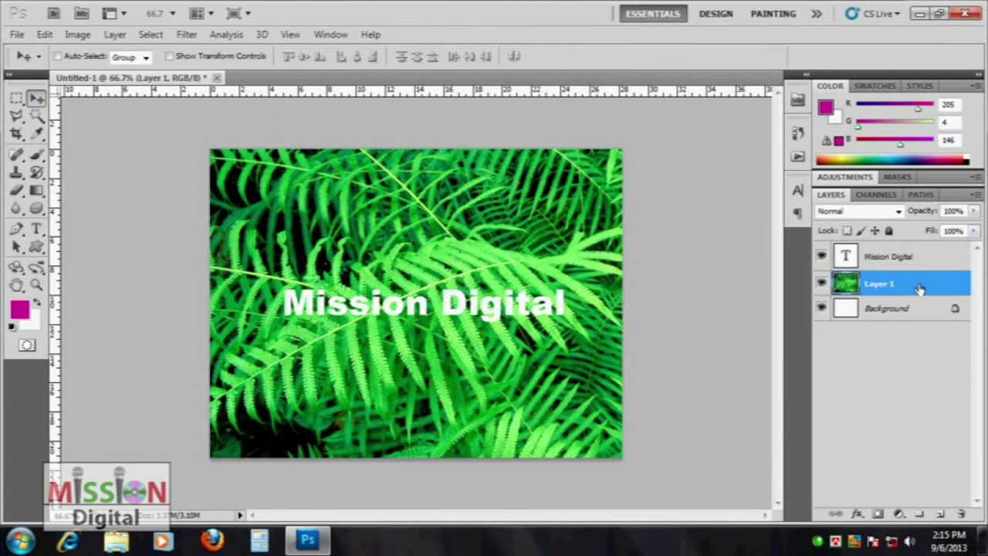
{"action": "key", "text": "Delete"}
{"action": "left_click", "coordinate": [17, 34]}
Step: Open IIC_PL_VOL01_062.jpg from the plants folder
{"action": "left_click", "coordinate": [36, 68]}
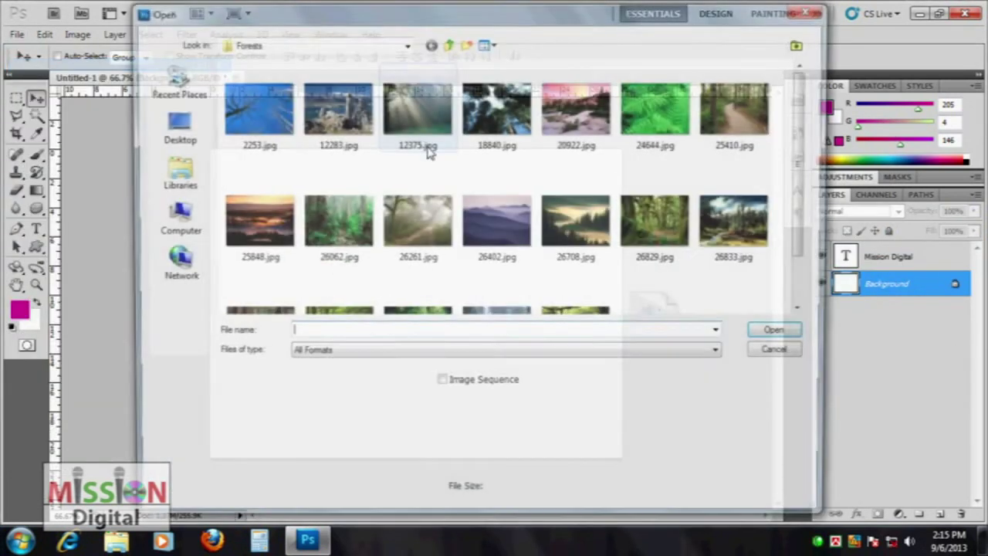
{"action": "left_click", "coordinate": [360, 46]}
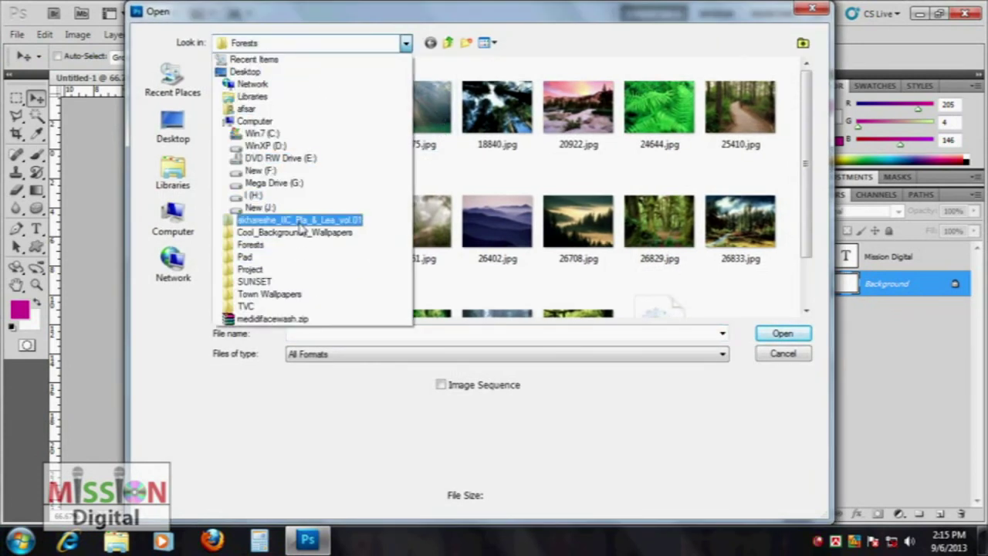
{"action": "left_click", "coordinate": [299, 221]}
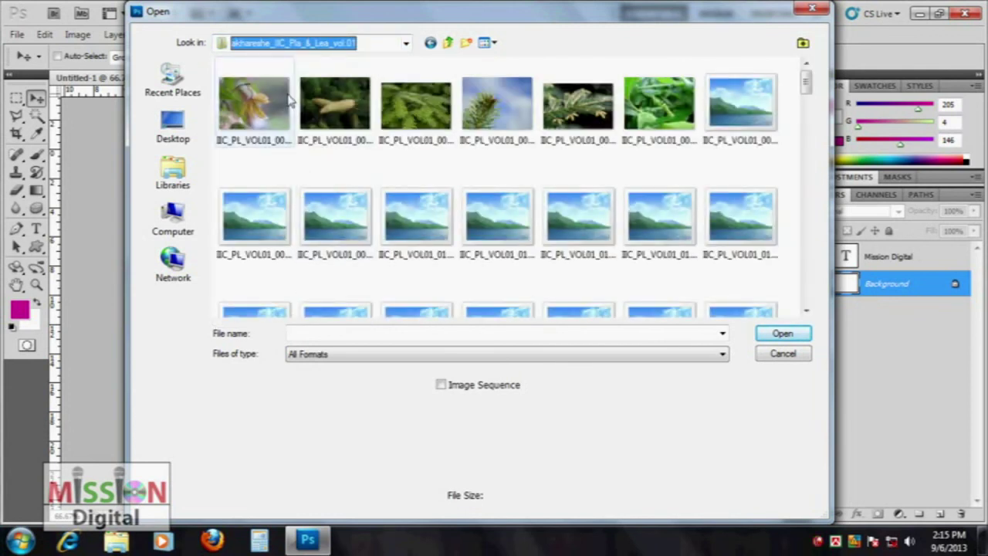
{"action": "left_click_drag", "start_coordinate": [806, 83], "coordinate": [807, 103]}
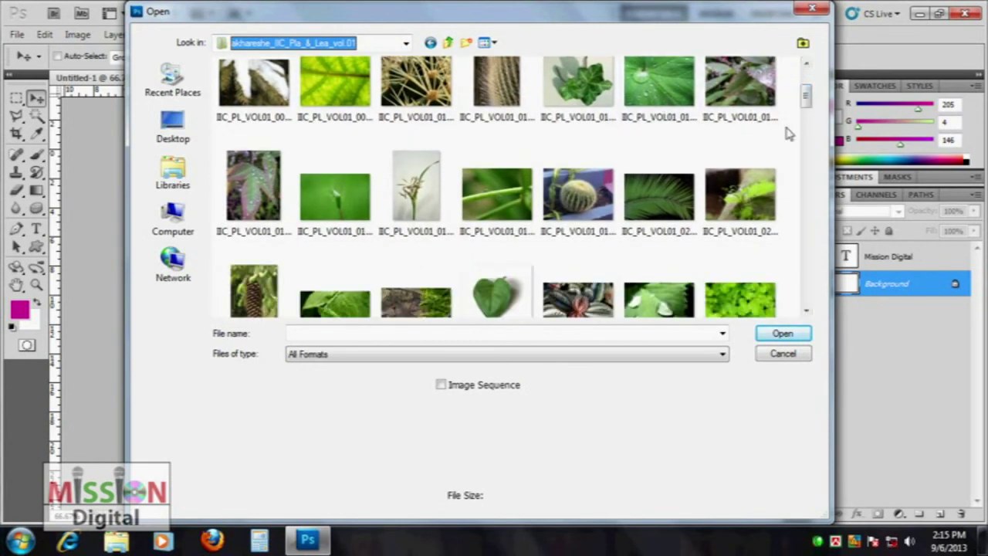
{"action": "left_click_drag", "start_coordinate": [807, 101], "coordinate": [810, 188]}
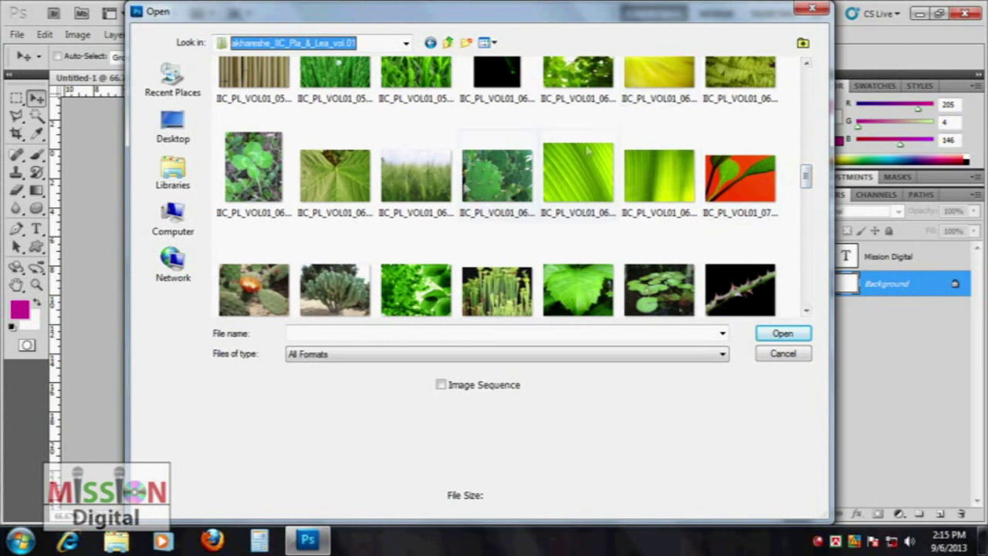
{"action": "double_click", "coordinate": [673, 87]}
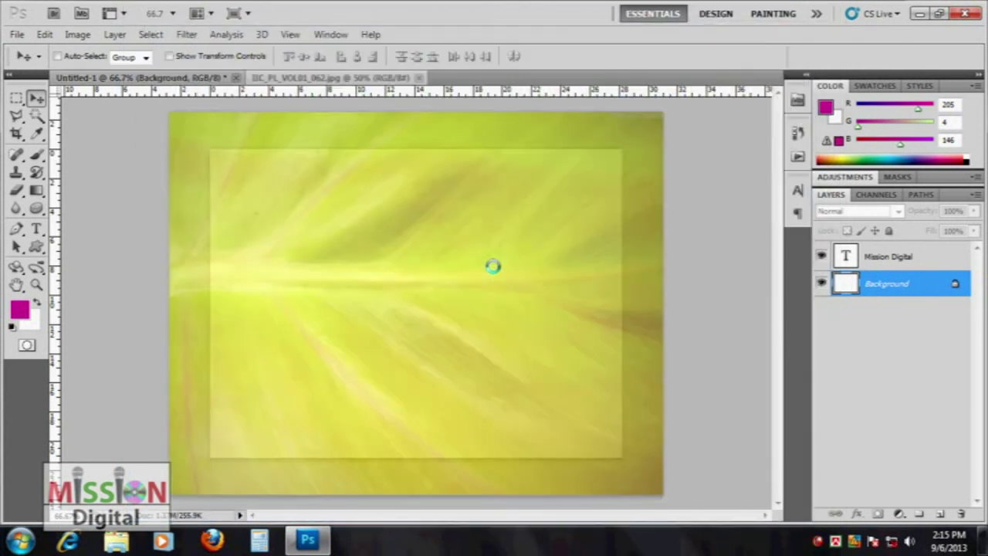
Step: Copy the whole leaf image, close it, and paste it into Untitled-1
{"action": "key", "text": "ctrl+a"}
{"action": "key", "text": "ctrl+c"}
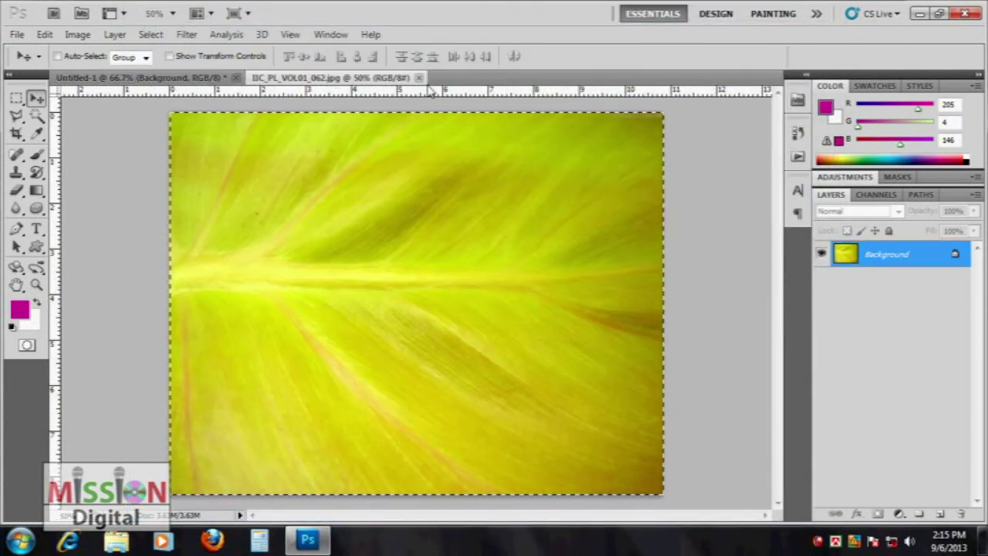
{"action": "left_click", "coordinate": [419, 77]}
{"action": "key", "text": "ctrl+v"}
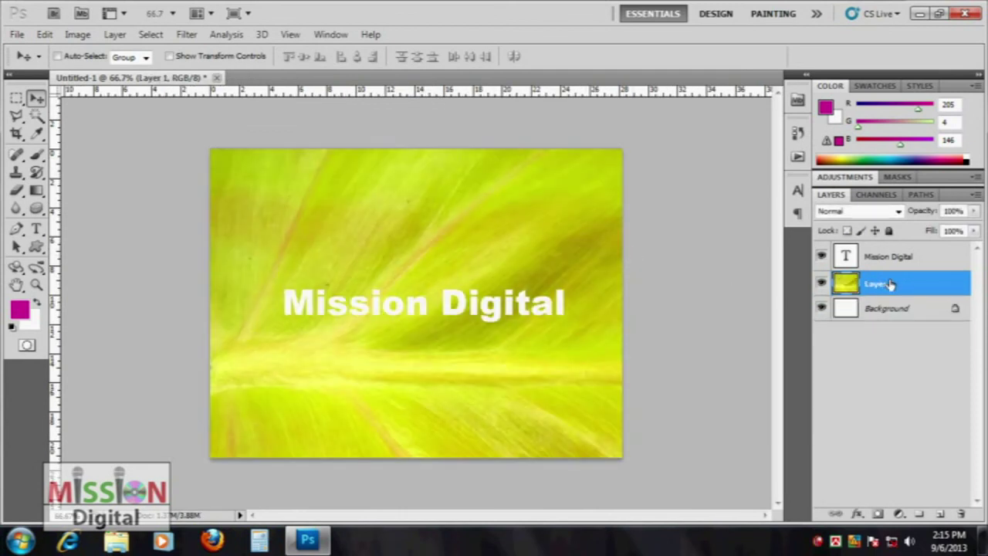
Step: Recolour the Mission Digital text pure red (ff0000), commit it, and reselect its layer
{"action": "double_click", "coordinate": [845, 256]}
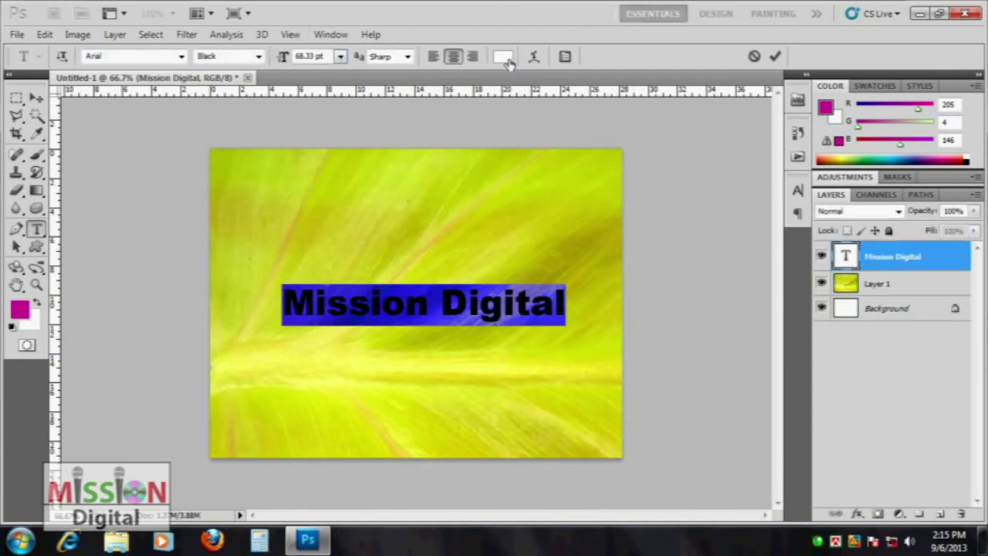
{"action": "left_click", "coordinate": [502, 56]}
{"action": "left_click", "coordinate": [687, 241]}
{"action": "left_click", "coordinate": [668, 172]}
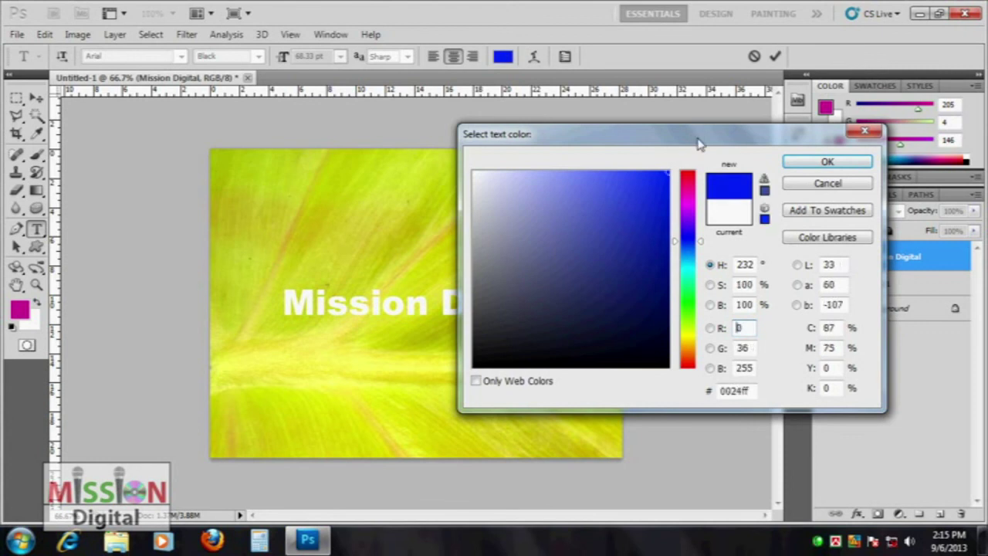
{"action": "left_click_drag", "start_coordinate": [589, 209], "coordinate": [591, 177]}
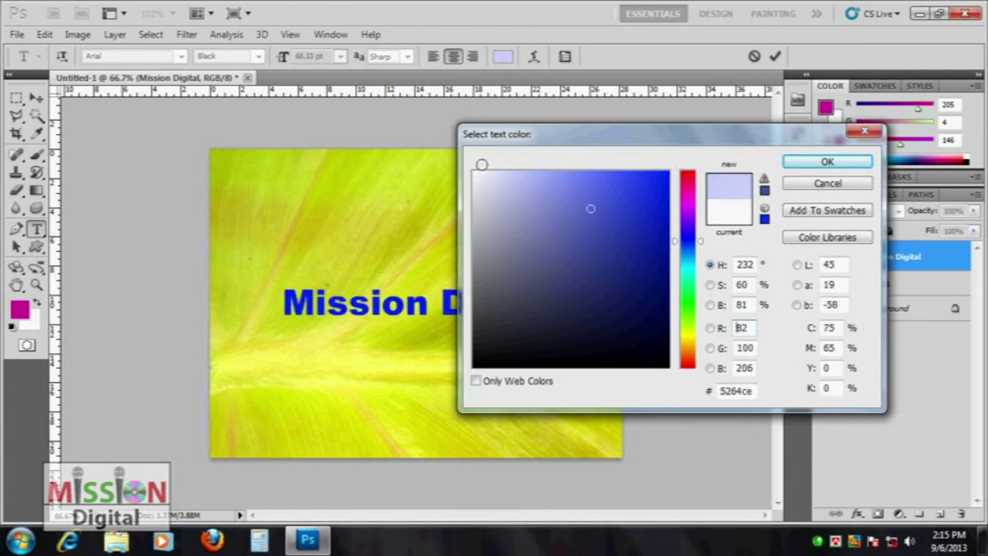
{"action": "left_click_drag", "start_coordinate": [688, 182], "coordinate": [688, 169]}
{"action": "left_click", "coordinate": [669, 171]}
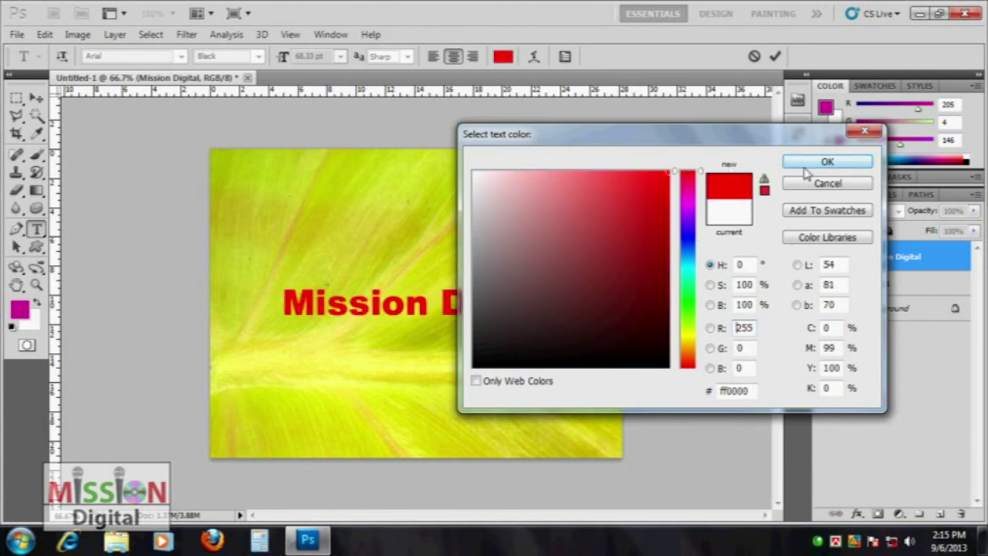
{"action": "left_click", "coordinate": [805, 169]}
{"action": "left_click", "coordinate": [36, 98]}
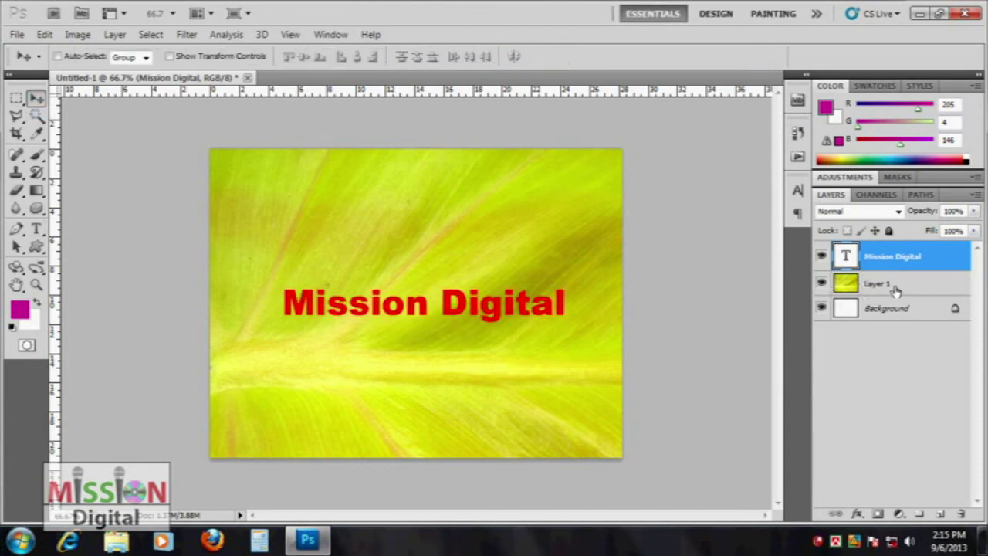
{"action": "left_click", "coordinate": [890, 298]}
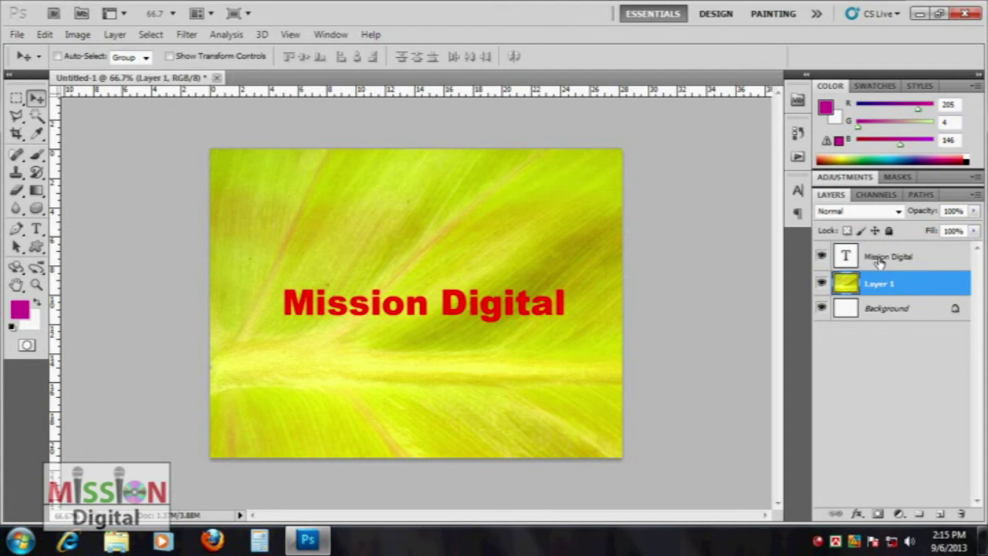
{"action": "left_click", "coordinate": [879, 261]}
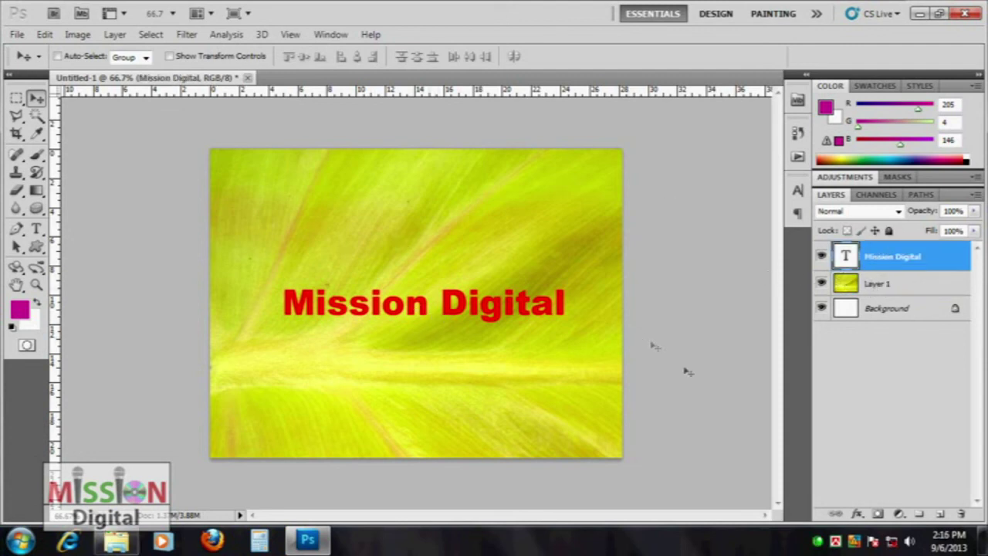
Step: Add a Drop Shadow to the text, raising opacity to 85% and distance to 16 px
{"action": "left_click", "coordinate": [857, 513]}
{"action": "left_click", "coordinate": [890, 347]}
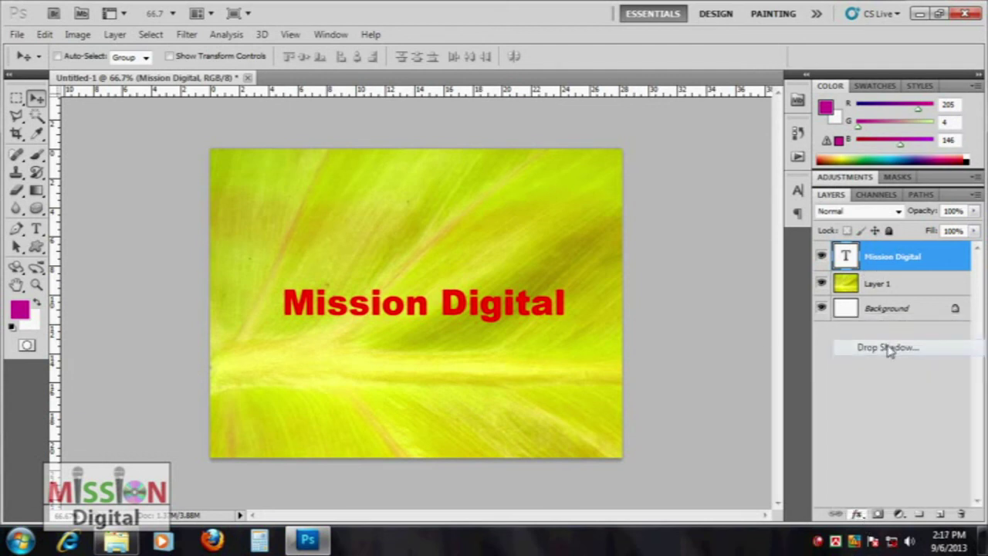
{"action": "mouse_move", "coordinate": [630, 81]}
{"action": "left_mouse_down"}
{"action": "mouse_move", "coordinate": [648, 120]}
{"action": "mouse_move", "coordinate": [638, 122]}
{"action": "left_mouse_up"}
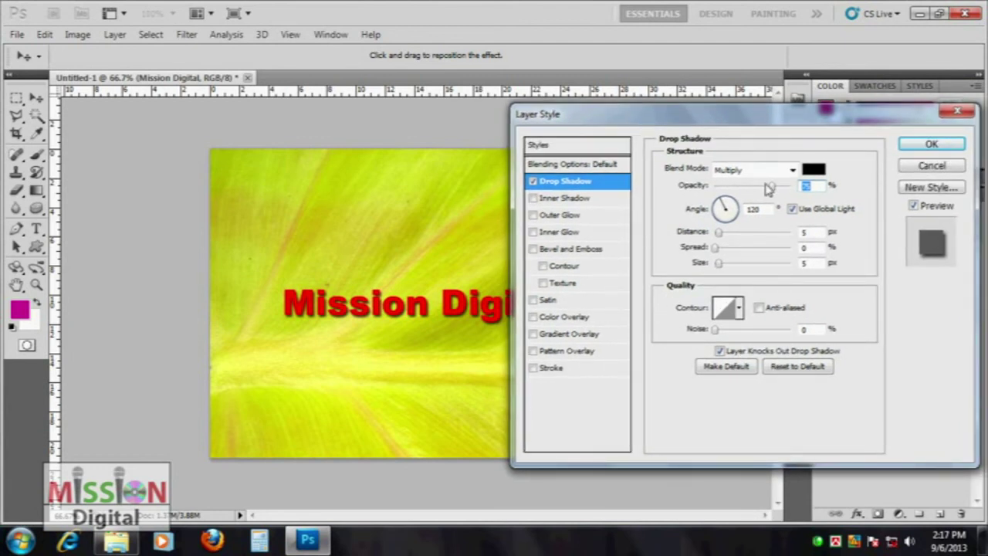
{"action": "left_click_drag", "start_coordinate": [772, 187], "coordinate": [782, 188]}
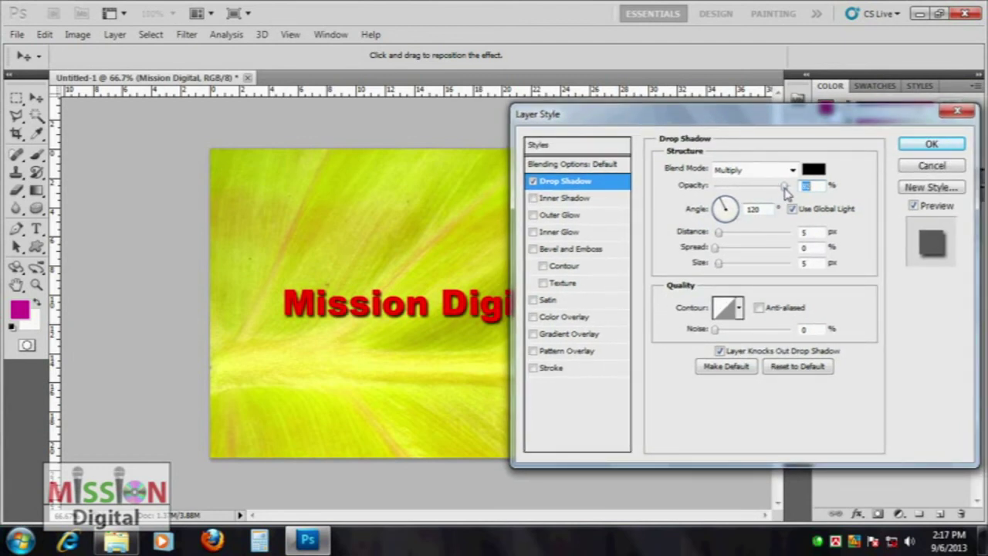
{"action": "mouse_move", "coordinate": [719, 232]}
{"action": "left_mouse_down"}
{"action": "mouse_move", "coordinate": [727, 234]}
{"action": "mouse_move", "coordinate": [722, 264]}
{"action": "left_mouse_up"}
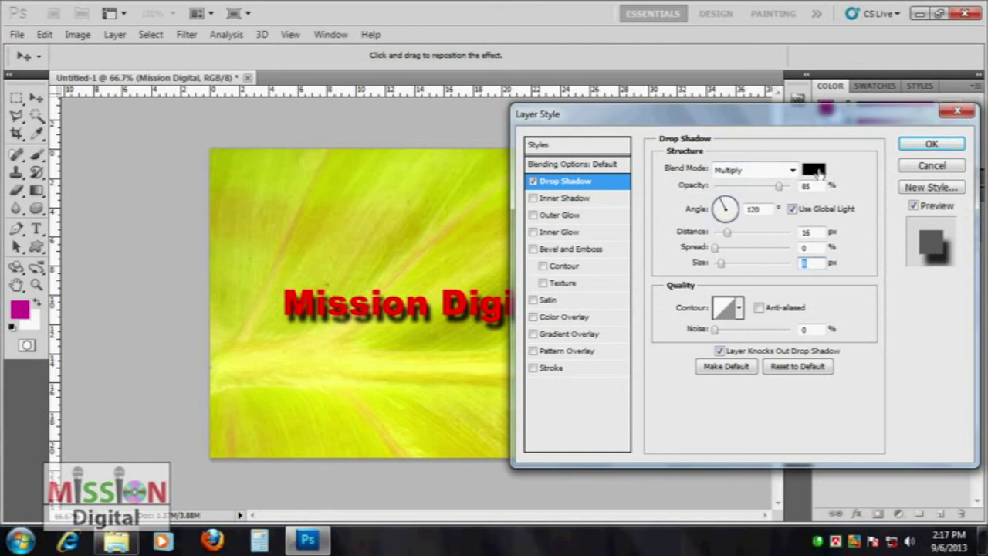
Step: Set the drop shadow colour to blue
{"action": "left_click", "coordinate": [813, 169]}
{"action": "left_click_drag", "start_coordinate": [624, 234], "coordinate": [725, 126]}
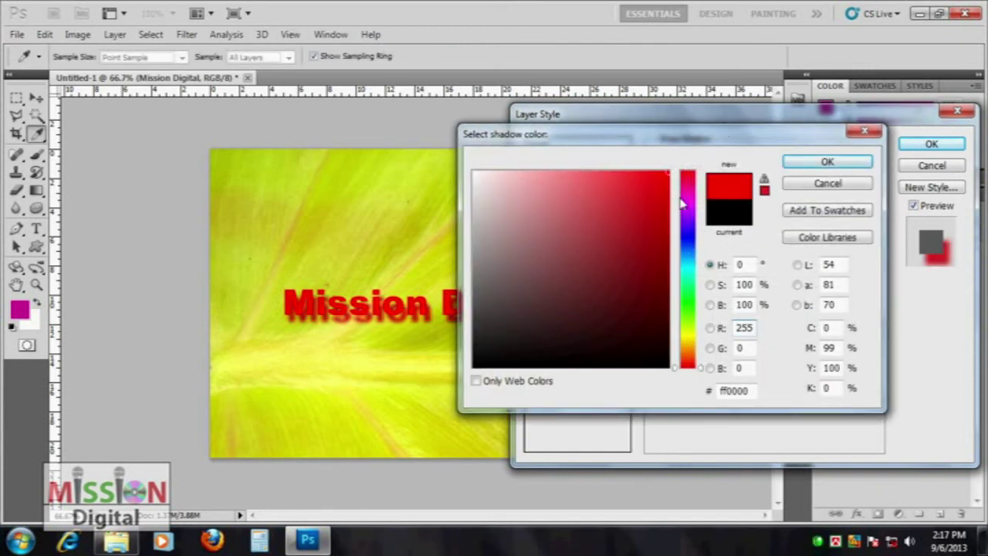
{"action": "left_click_drag", "start_coordinate": [684, 232], "coordinate": [687, 242]}
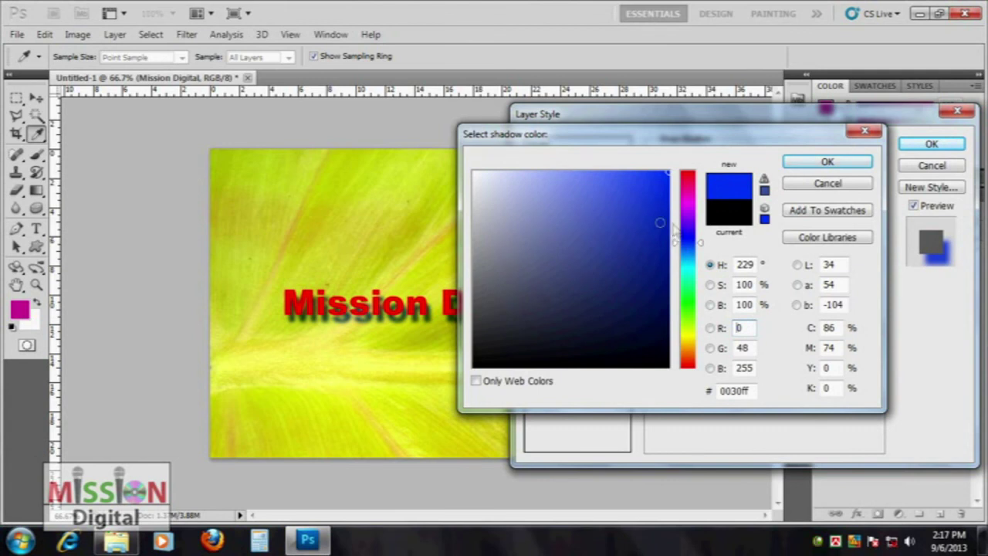
{"action": "left_click", "coordinate": [849, 164]}
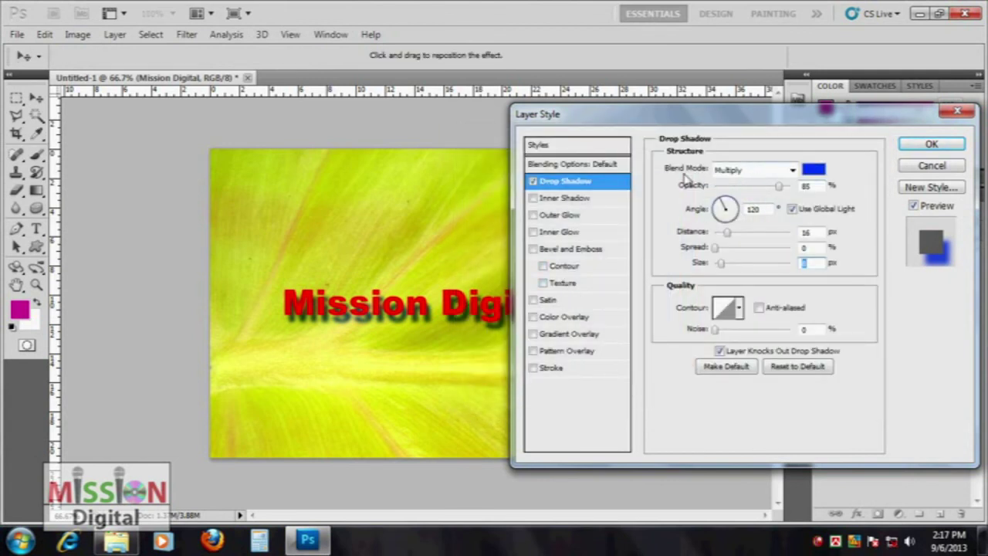
Step: Preview Darken, Normal and other shadow blend modes, settling on Multiply
{"action": "left_click", "coordinate": [754, 170]}
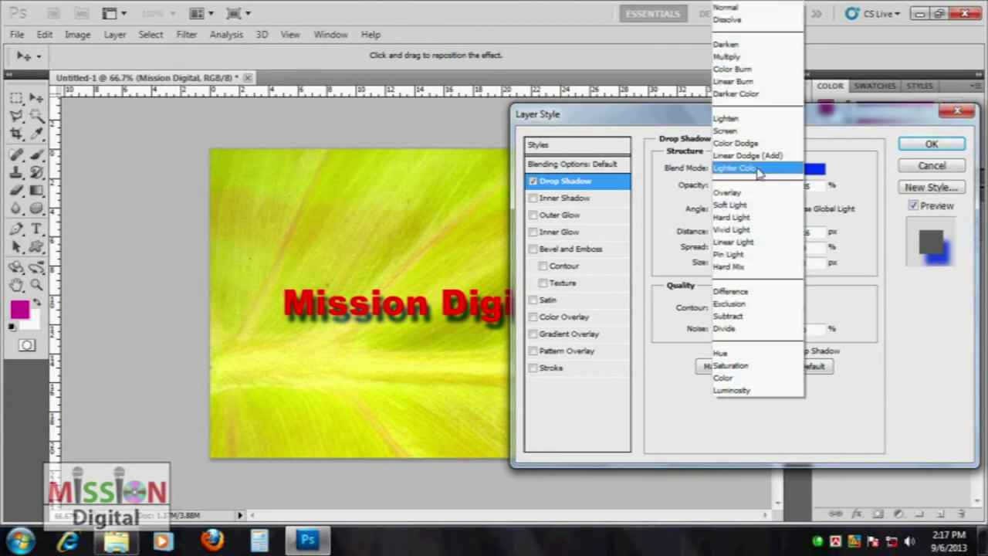
{"action": "left_click", "coordinate": [745, 44]}
{"action": "key", "text": "Down"}
{"action": "key", "text": "Down"}
{"action": "key", "text": "Down"}
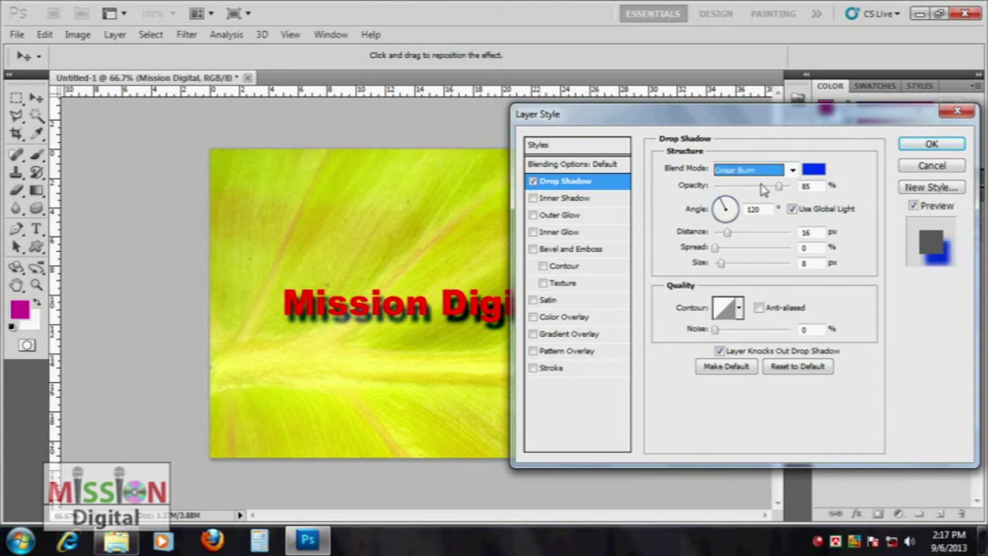
{"action": "key", "text": "Down"}
{"action": "key", "text": "Down"}
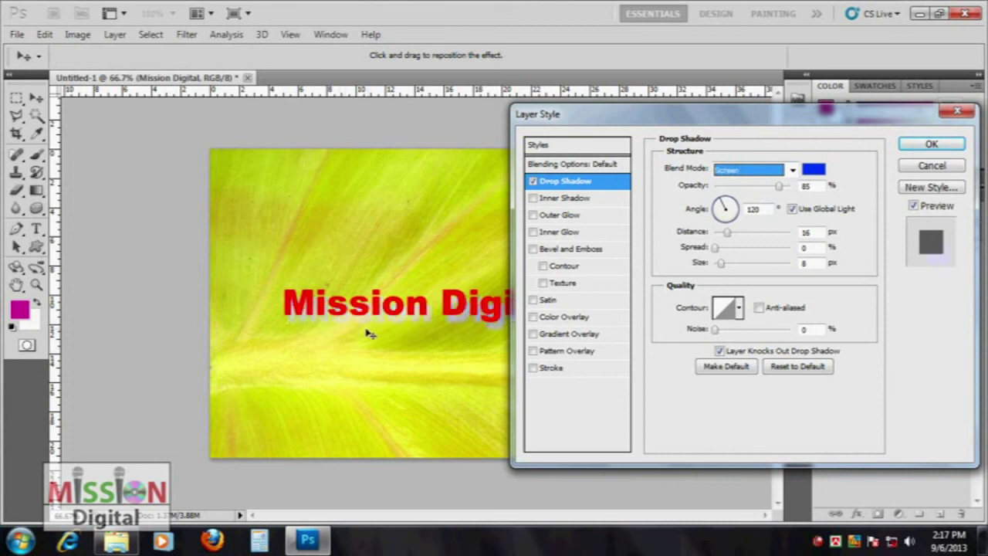
{"action": "key", "text": "Down"}
{"action": "key", "text": "Down"}
{"action": "key", "text": "Down"}
{"action": "key", "text": "Down"}
{"action": "key", "text": "Down"}
{"action": "key", "text": "Down"}
{"action": "key", "text": "Down"}
{"action": "key", "text": "Down"}
{"action": "key", "text": "Down"}
{"action": "key", "text": "Down"}
{"action": "key", "text": "Down"}
{"action": "key", "text": "Down"}
{"action": "key", "text": "Down"}
{"action": "key", "text": "Down"}
{"action": "key", "text": "Down"}
{"action": "key", "text": "Down"}
{"action": "key", "text": "Down"}
{"action": "key", "text": "Down"}
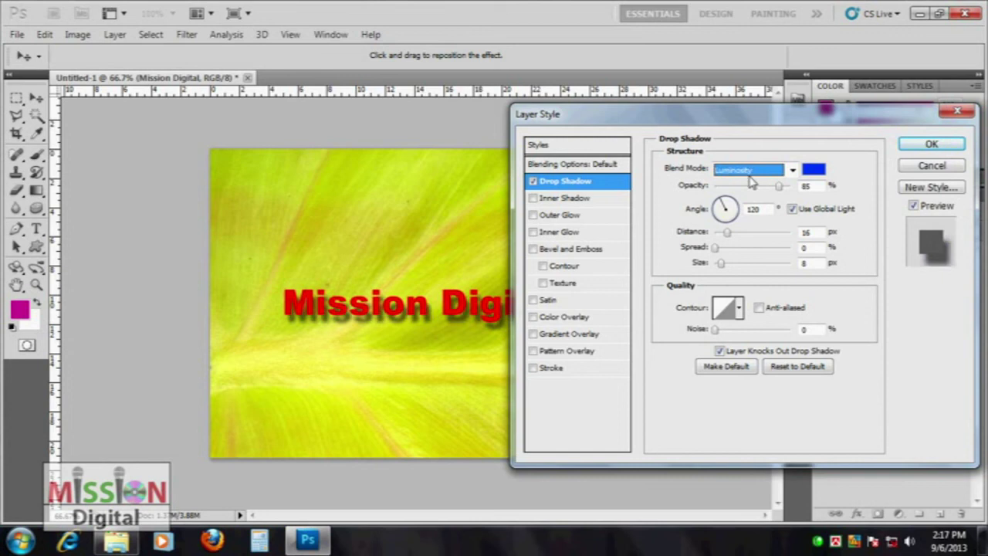
{"action": "left_click", "coordinate": [772, 173]}
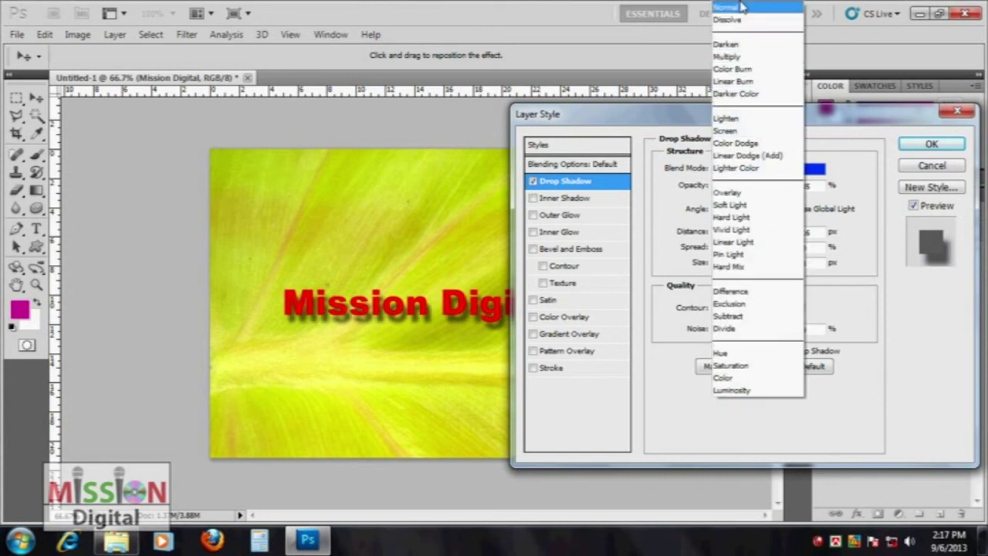
{"action": "left_click", "coordinate": [740, 7]}
{"action": "left_click", "coordinate": [772, 169]}
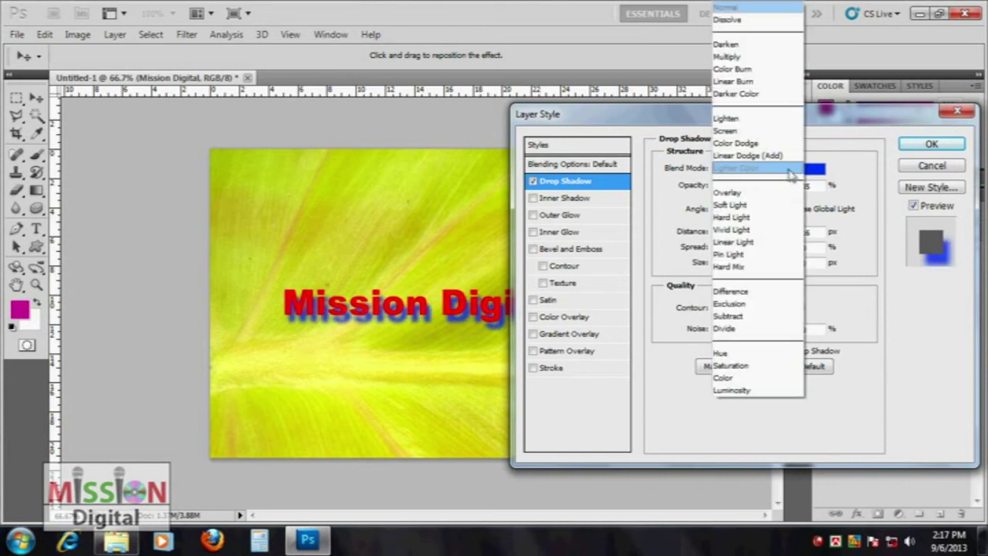
{"action": "left_click", "coordinate": [770, 58]}
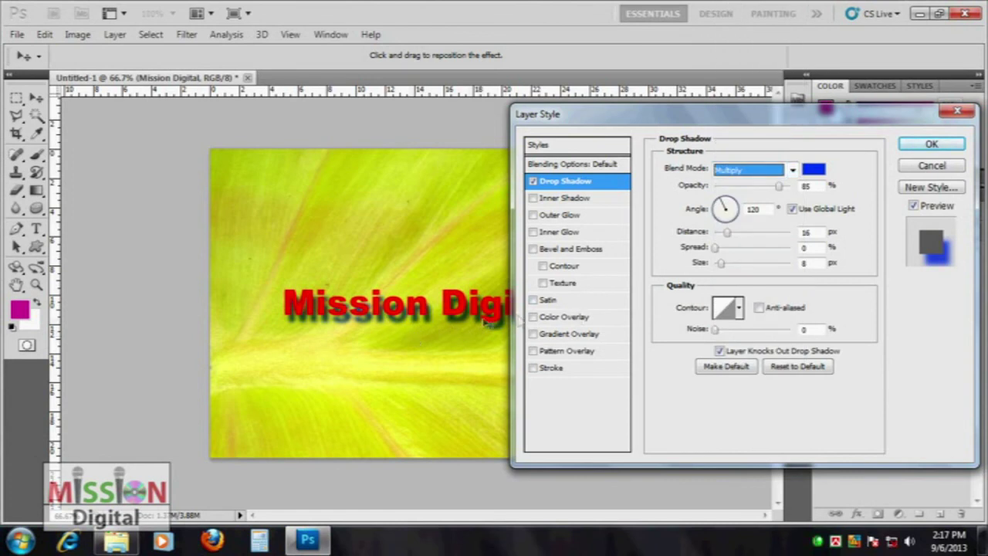
Step: Make the drop shadow colour black (000000)
{"action": "left_click", "coordinate": [813, 169]}
{"action": "left_click_drag", "start_coordinate": [572, 220], "coordinate": [408, 436]}
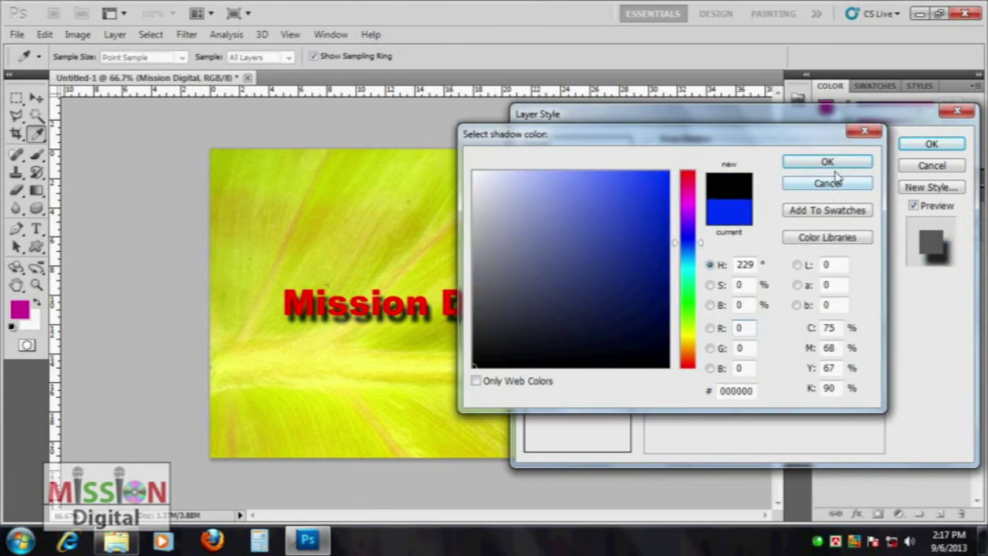
{"action": "left_click", "coordinate": [827, 164]}
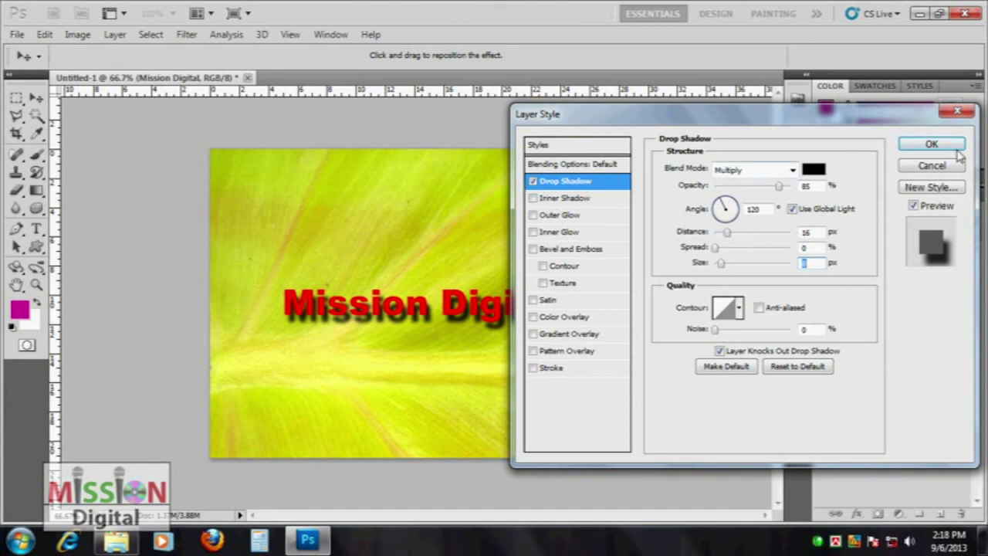
{"action": "left_click", "coordinate": [928, 192]}
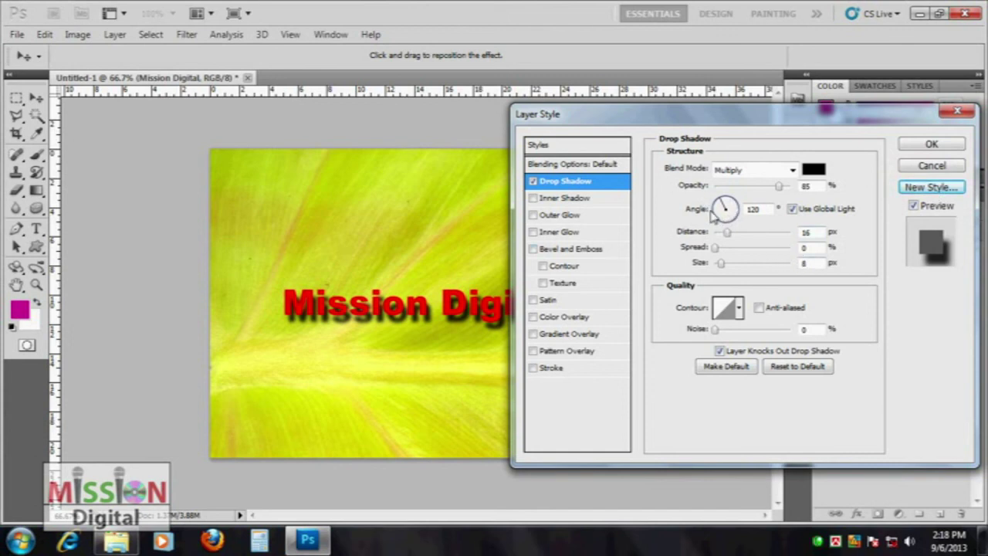
Step: Try several drop shadow angles on Mission Digital, from about 86° to -68°
{"action": "left_click_drag", "start_coordinate": [714, 219], "coordinate": [742, 234]}
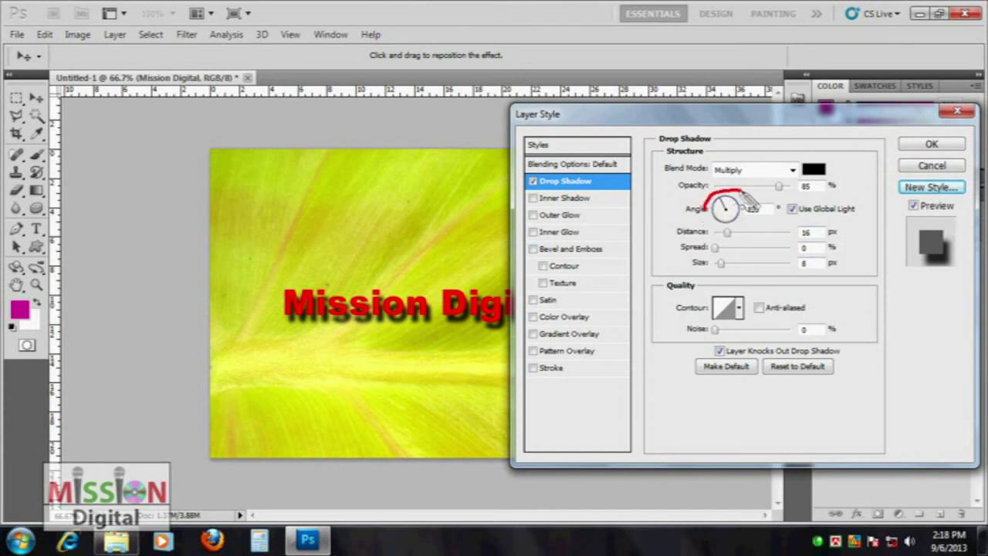
{"action": "key", "text": "Escape"}
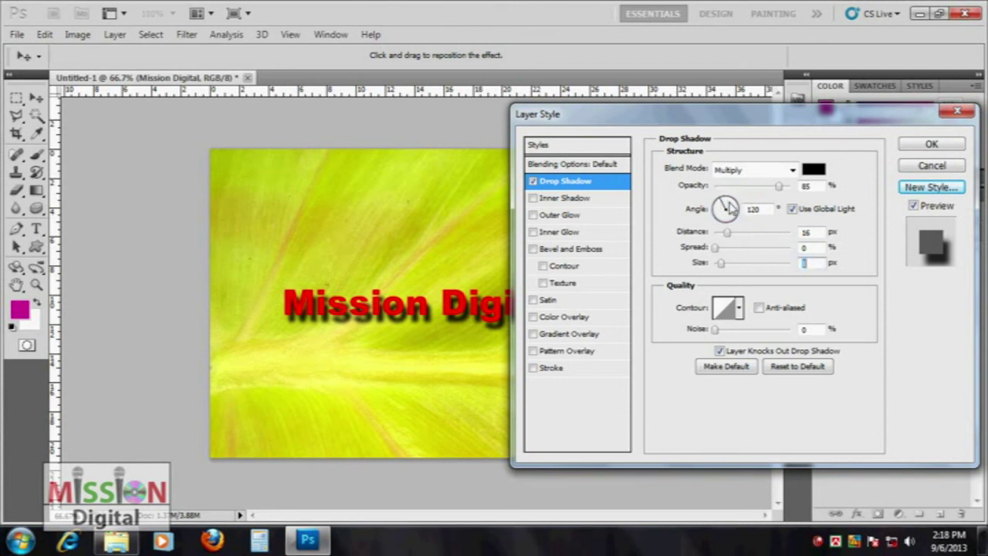
{"action": "left_click_drag", "start_coordinate": [724, 207], "coordinate": [737, 207]}
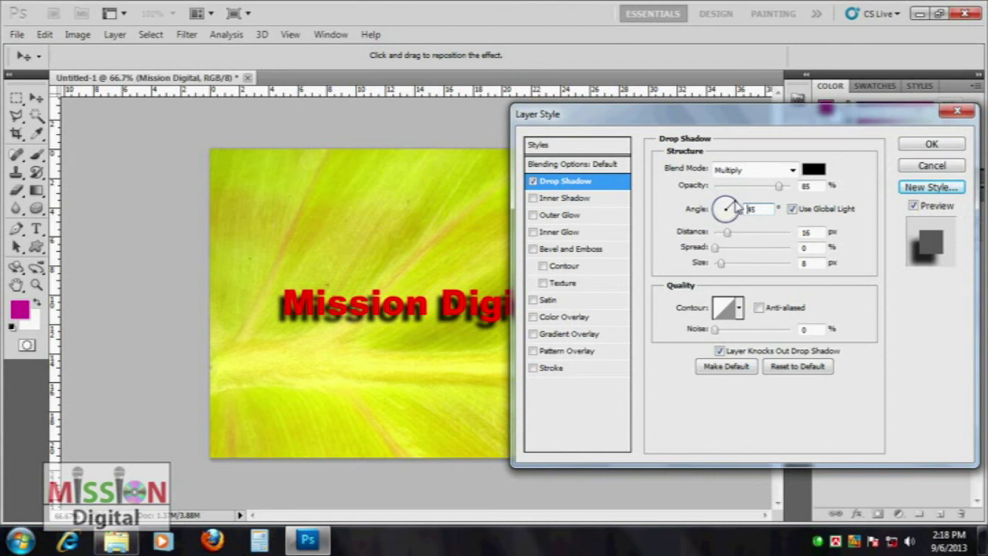
{"action": "left_click", "coordinate": [737, 206]}
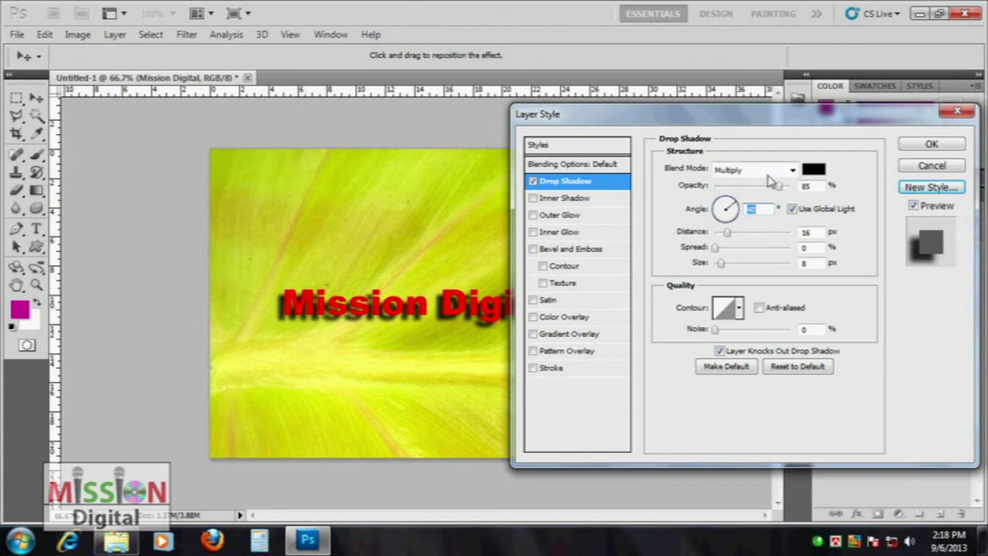
{"action": "left_click_drag", "start_coordinate": [731, 212], "coordinate": [735, 236]}
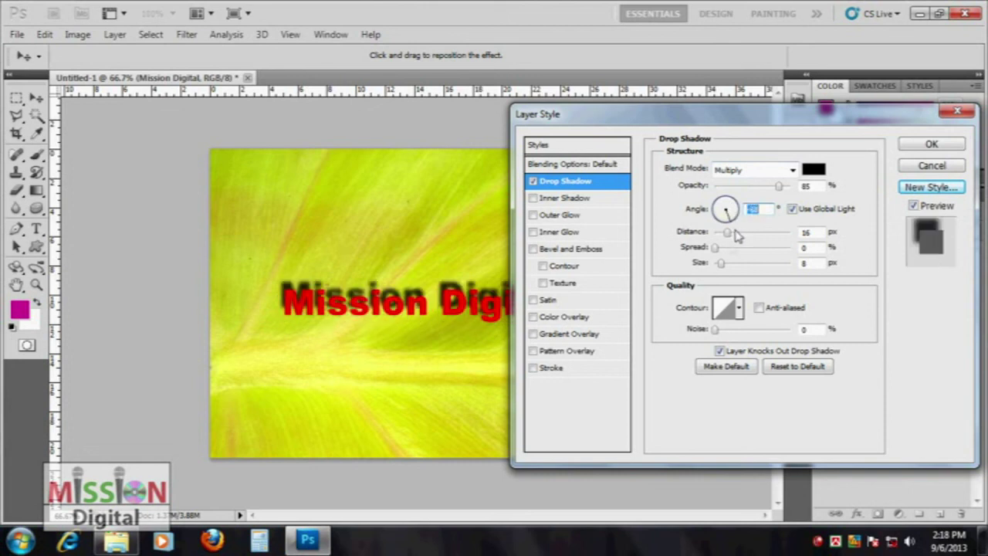
{"action": "left_click_drag", "start_coordinate": [731, 226], "coordinate": [717, 233]}
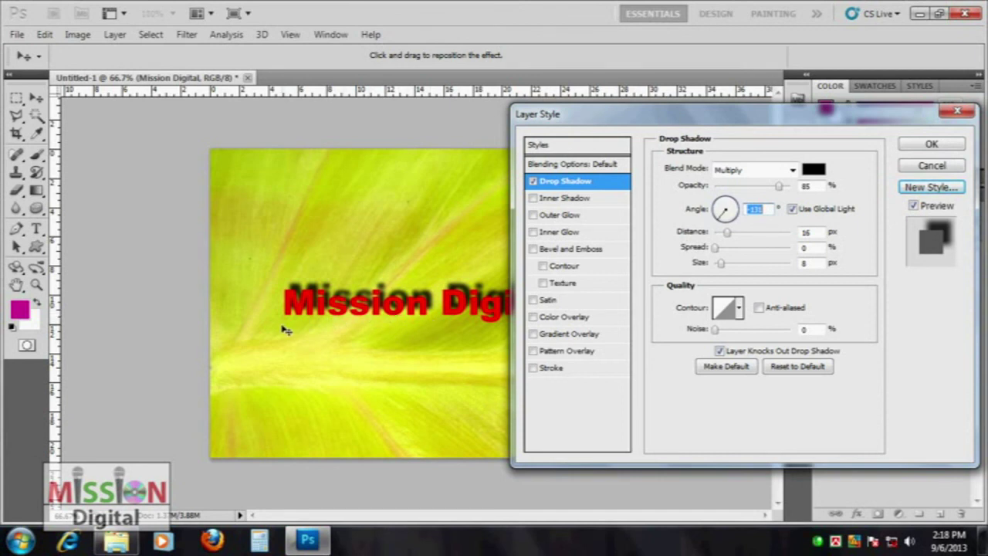
{"action": "left_click_drag", "start_coordinate": [717, 218], "coordinate": [723, 206]}
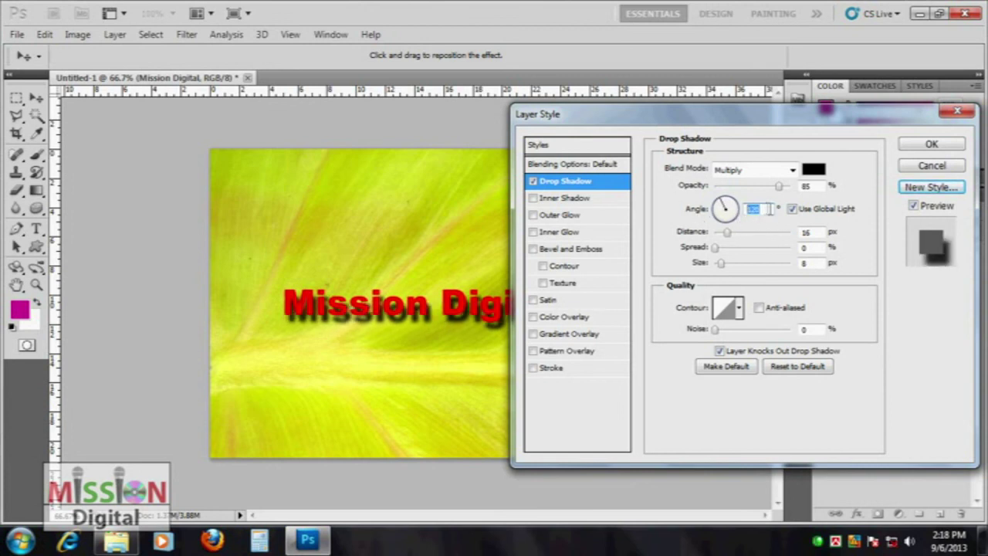
Step: Toggle Use Global Light and reset the drop shadow to its 120°, 5 px defaults
{"action": "left_click", "coordinate": [793, 210]}
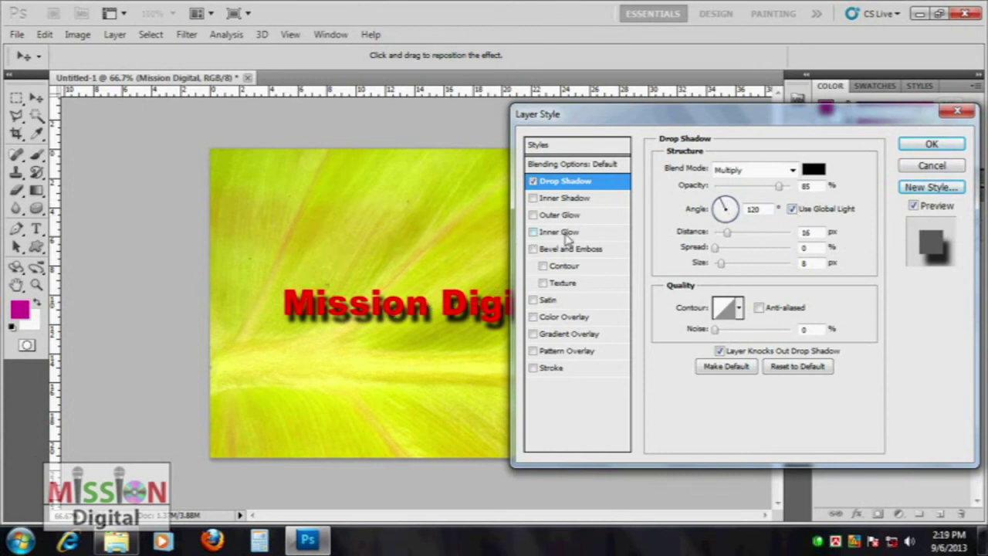
{"action": "left_click", "coordinate": [792, 210]}
{"action": "left_click_drag", "start_coordinate": [723, 208], "coordinate": [724, 207]}
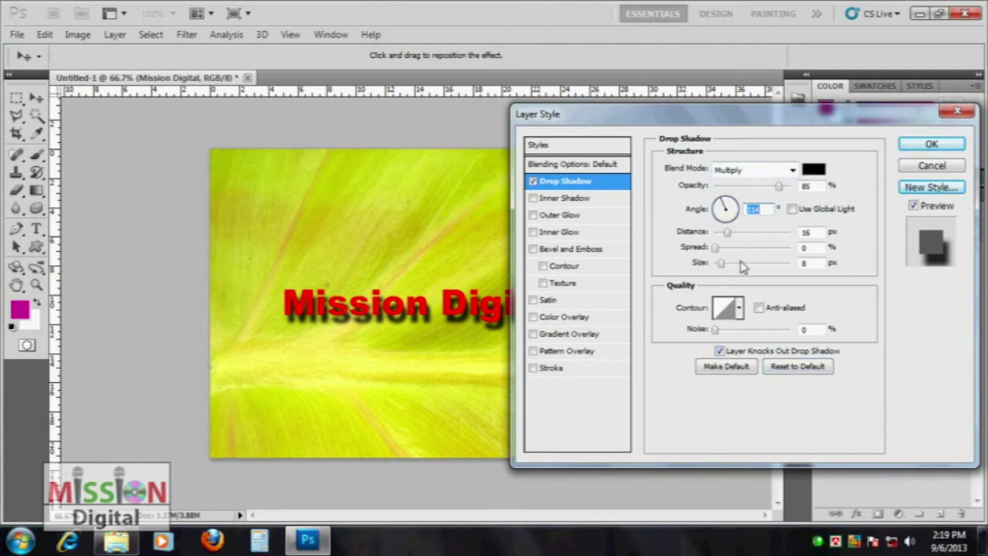
{"action": "left_click", "coordinate": [808, 374]}
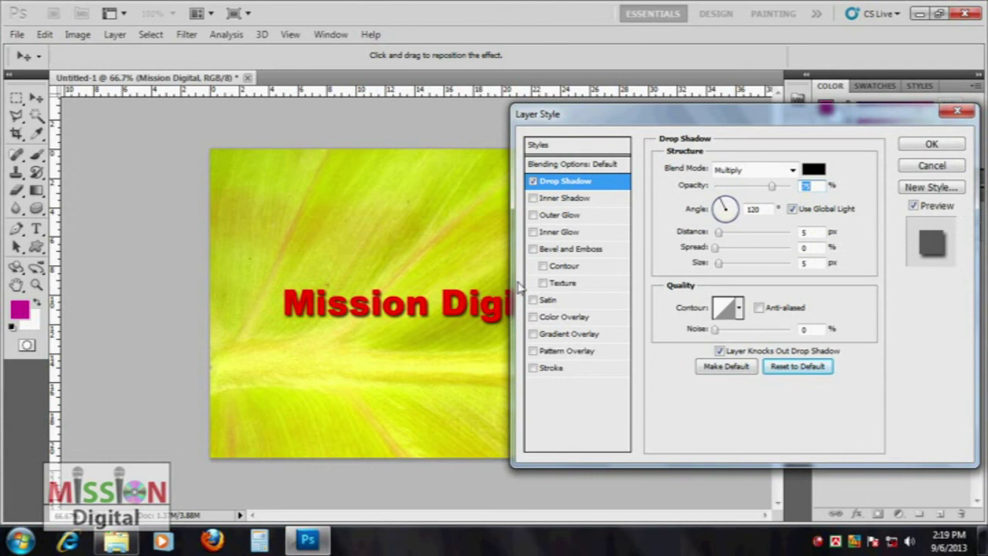
Step: Apply the drop shadow and nudge the Mission Digital text up and left
{"action": "left_click", "coordinate": [946, 144]}
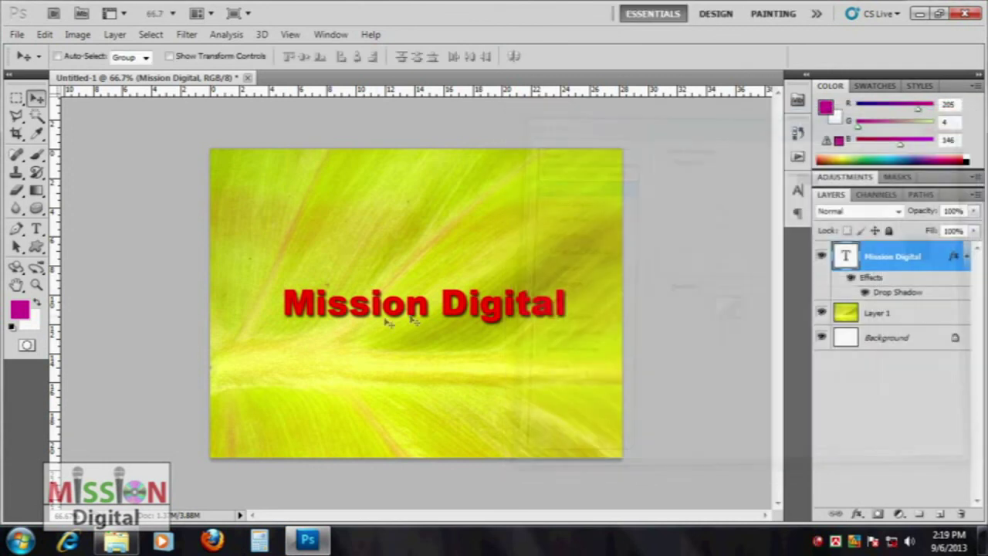
{"action": "left_click_drag", "start_coordinate": [481, 318], "coordinate": [460, 300]}
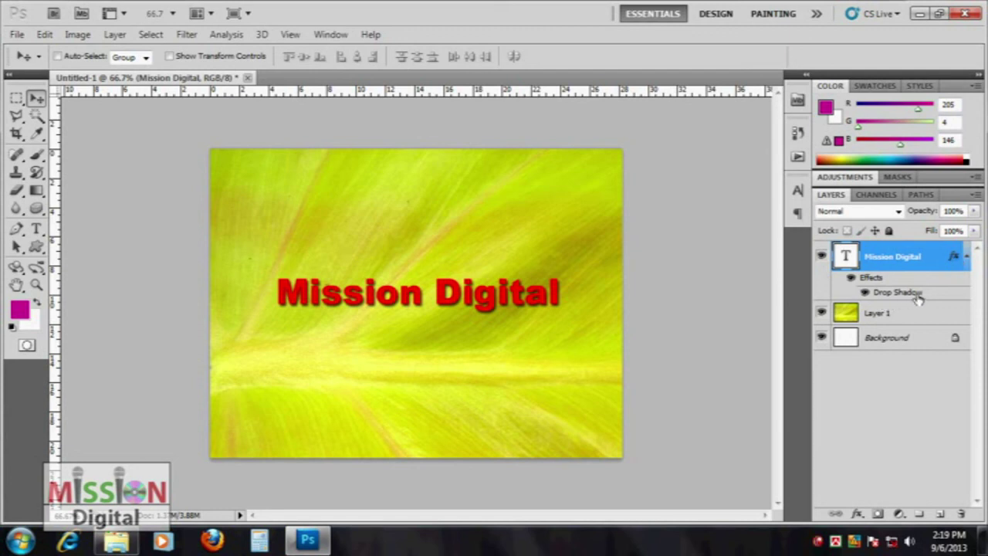
{"action": "left_click", "coordinate": [966, 257]}
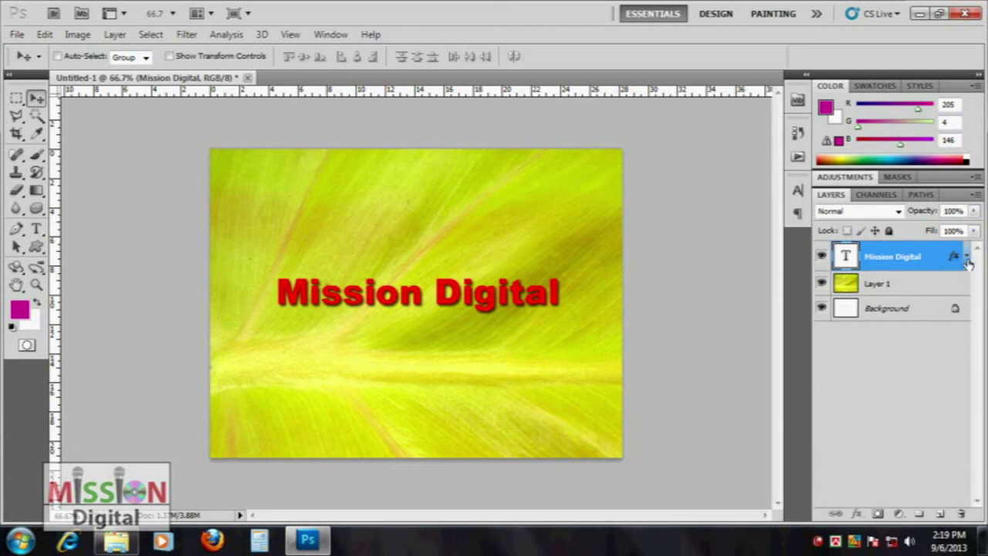
{"action": "left_click", "coordinate": [966, 257]}
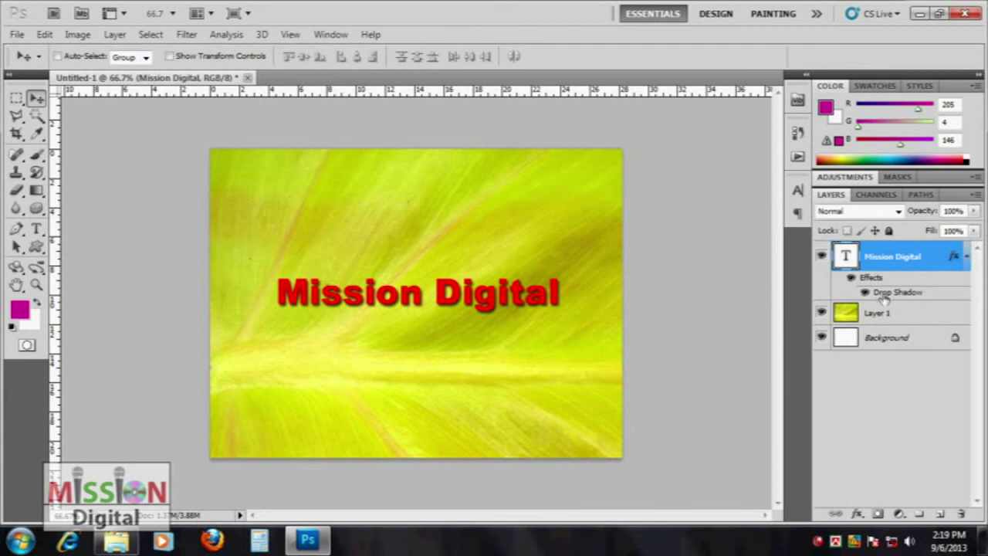
Step: Increase the drop shadow to 12 px distance and 10 px size
{"action": "double_click", "coordinate": [903, 292]}
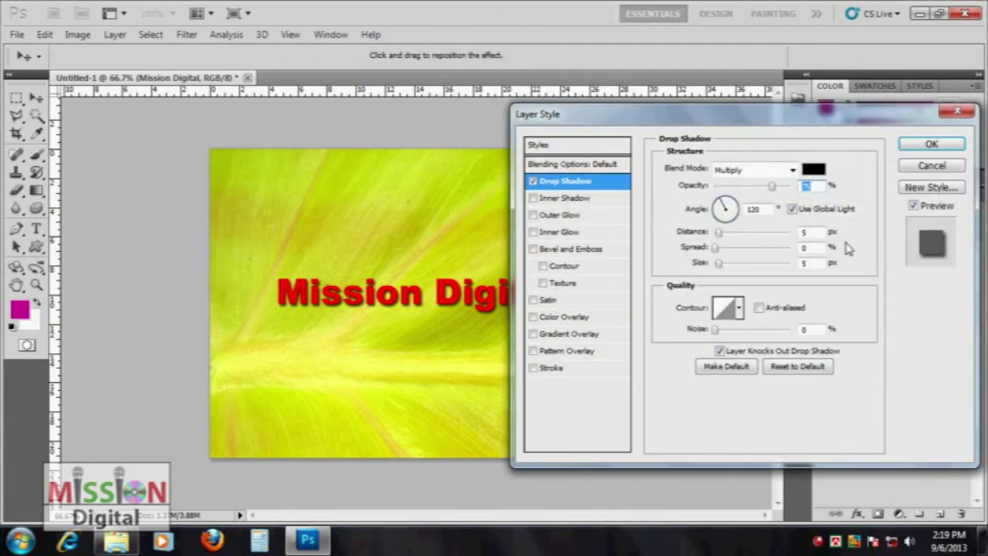
{"action": "left_click_drag", "start_coordinate": [768, 119], "coordinate": [738, 125]}
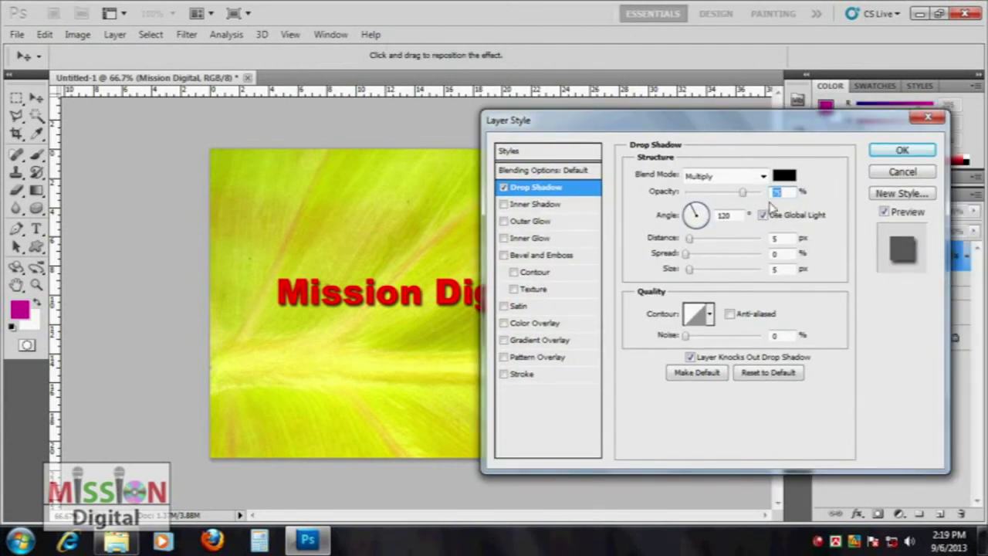
{"action": "left_click_drag", "start_coordinate": [692, 240], "coordinate": [694, 272]}
{"action": "left_click", "coordinate": [900, 150]}
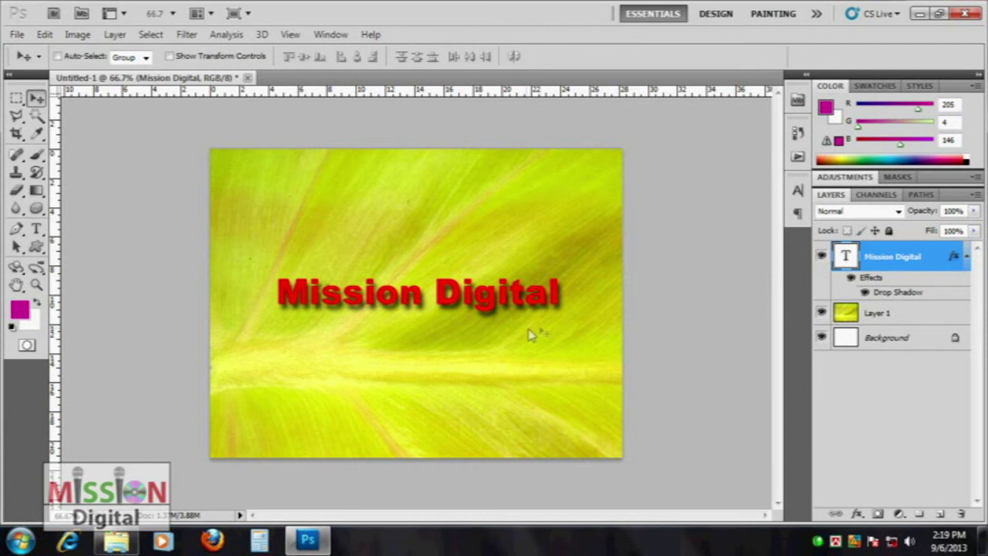
Step: Switch the Mission Digital drop shadow off in Layer Style
{"action": "double_click", "coordinate": [896, 293]}
{"action": "left_click", "coordinate": [503, 187]}
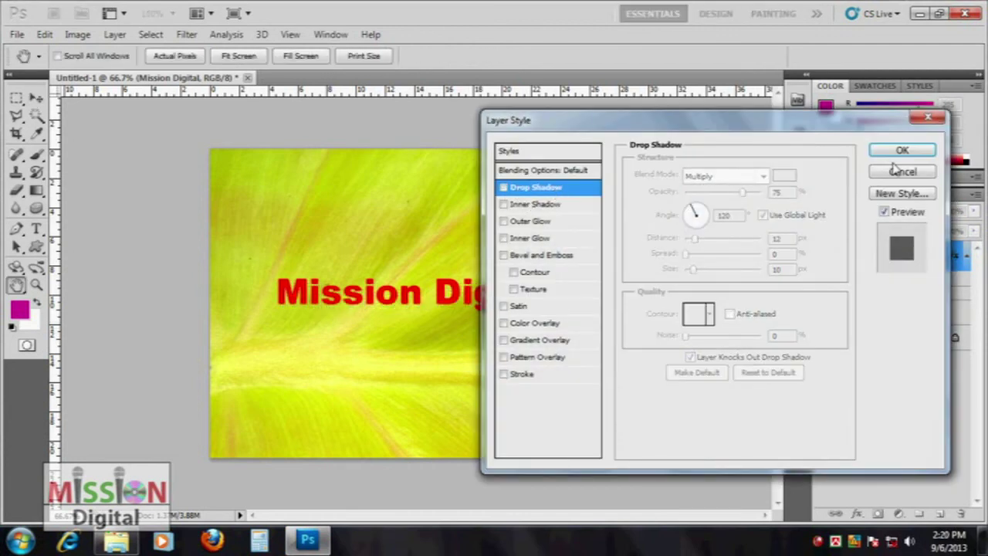
{"action": "left_click", "coordinate": [915, 155]}
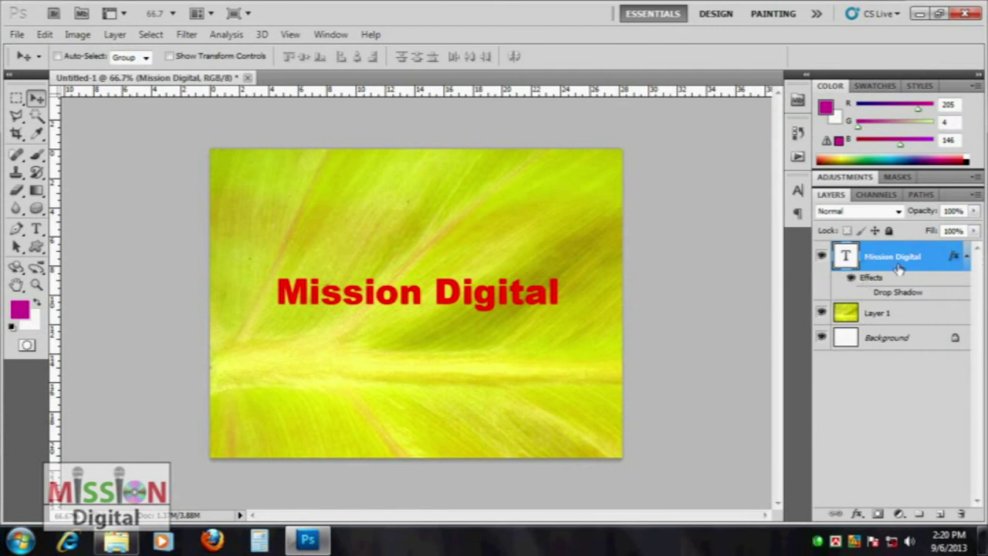
Step: Use Clear Layer Style on the Mission Digital layer to strip its drop shadow
{"action": "right_click", "coordinate": [894, 262]}
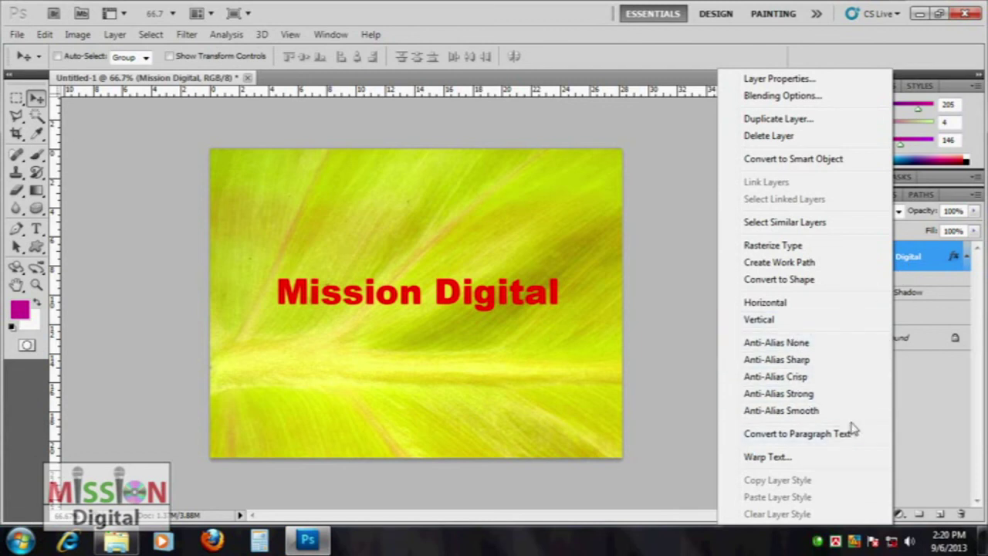
{"action": "left_click", "coordinate": [920, 273]}
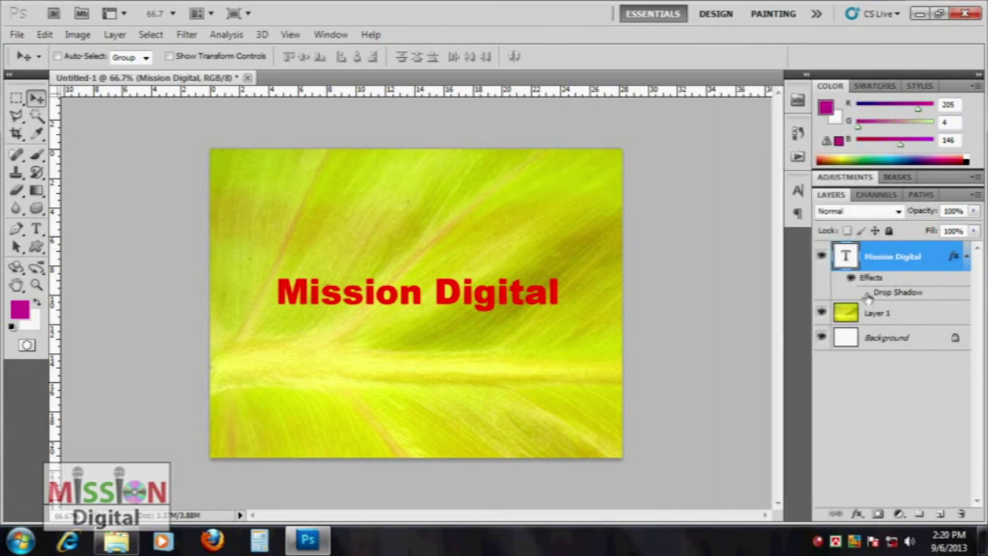
{"action": "left_click", "coordinate": [867, 298]}
{"action": "right_click", "coordinate": [888, 266]}
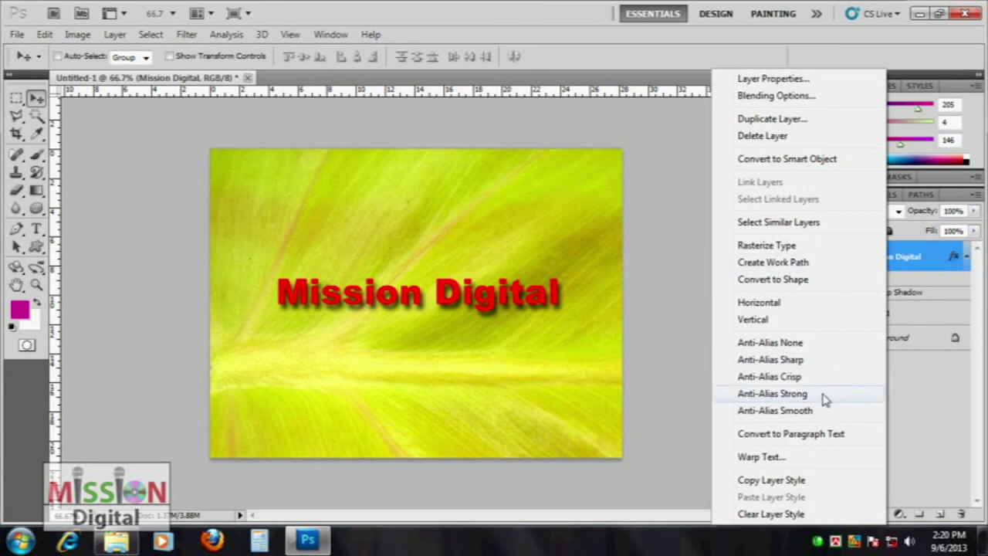
{"action": "left_click", "coordinate": [763, 515]}
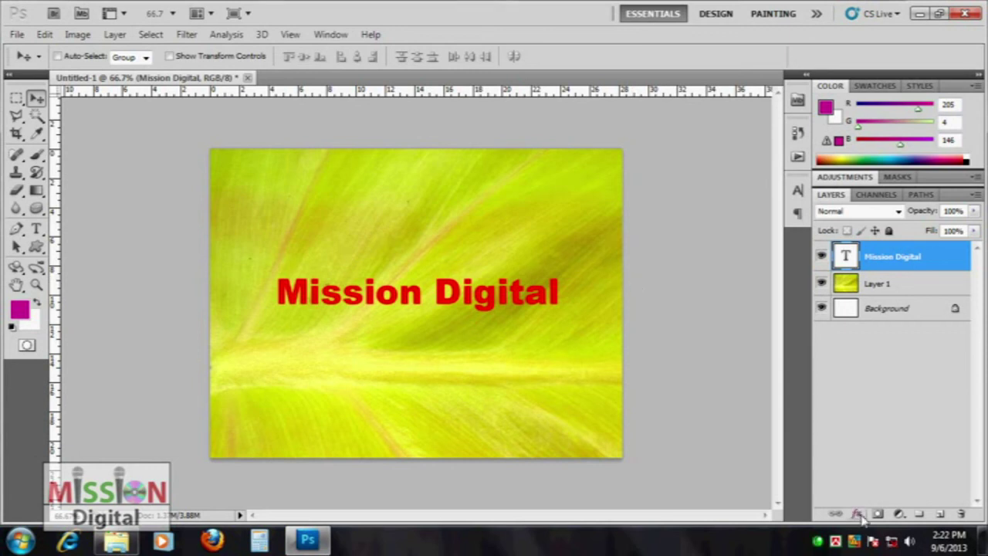
Step: Add an inner shadow to Mission Digital, lowering its opacity and testing its distance
{"action": "left_click", "coordinate": [857, 514]}
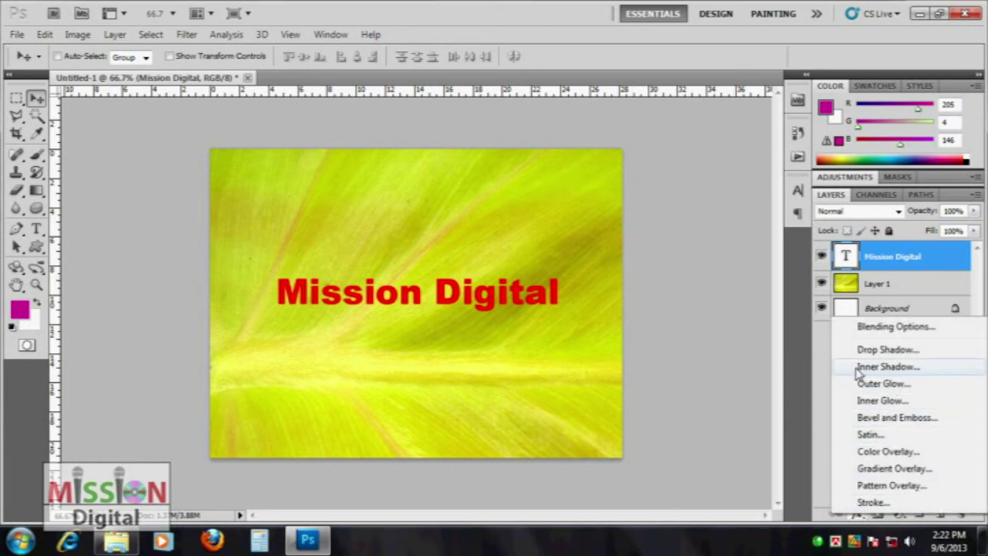
{"action": "left_click", "coordinate": [895, 368]}
{"action": "mouse_move", "coordinate": [712, 122]}
{"action": "left_mouse_down"}
{"action": "mouse_move", "coordinate": [786, 124]}
{"action": "mouse_move", "coordinate": [769, 133]}
{"action": "left_mouse_up"}
{"action": "mouse_move", "coordinate": [792, 190]}
{"action": "left_mouse_down"}
{"action": "mouse_move", "coordinate": [755, 193]}
{"action": "mouse_move", "coordinate": [784, 191]}
{"action": "left_mouse_up"}
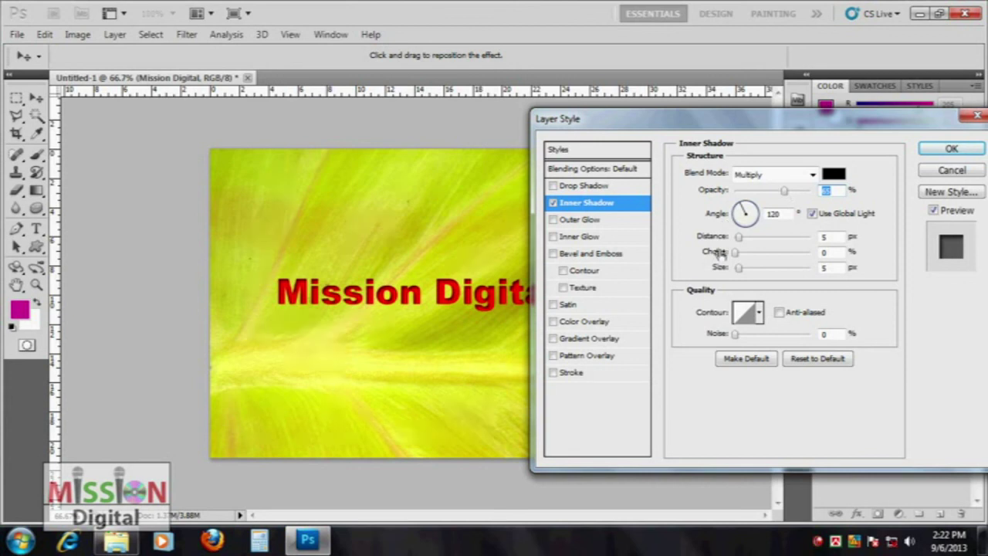
{"action": "left_click_drag", "start_coordinate": [739, 237], "coordinate": [738, 252]}
{"action": "mouse_move", "coordinate": [796, 133]}
{"action": "left_mouse_down"}
{"action": "mouse_move", "coordinate": [870, 128]}
{"action": "mouse_move", "coordinate": [788, 138]}
{"action": "left_mouse_up"}
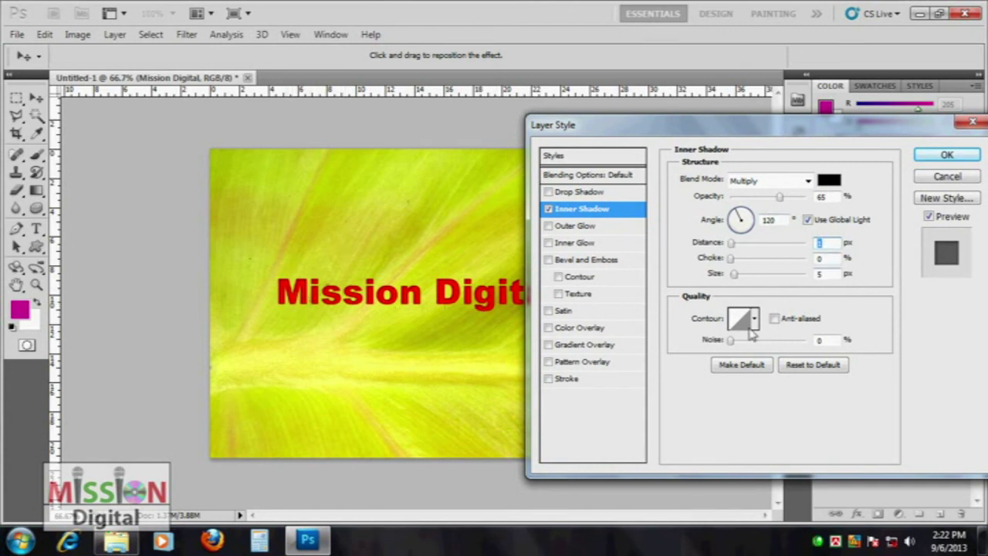
Step: Turn off the inner shadow, close Layer Style, and reopen the fx effects list
{"action": "left_click", "coordinate": [548, 192]}
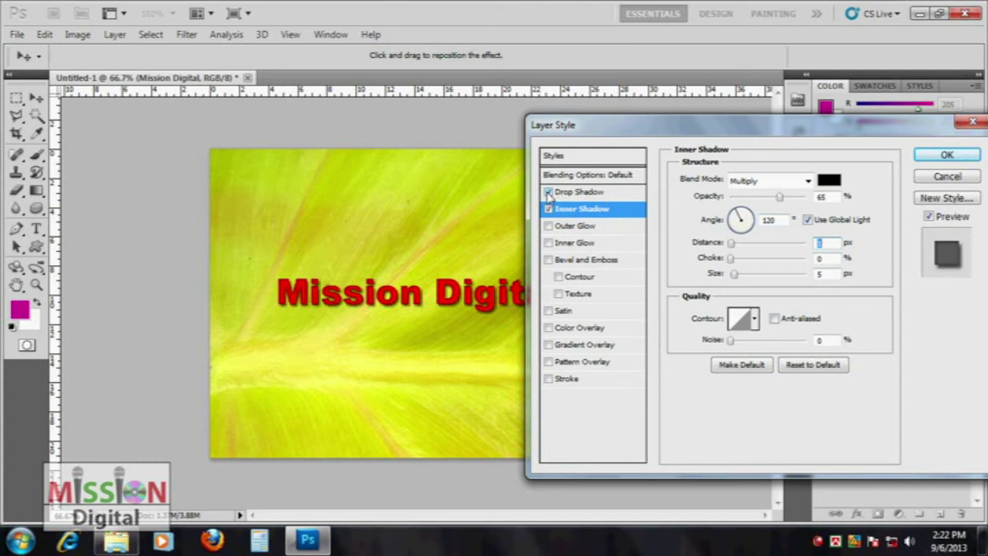
{"action": "left_click", "coordinate": [549, 193]}
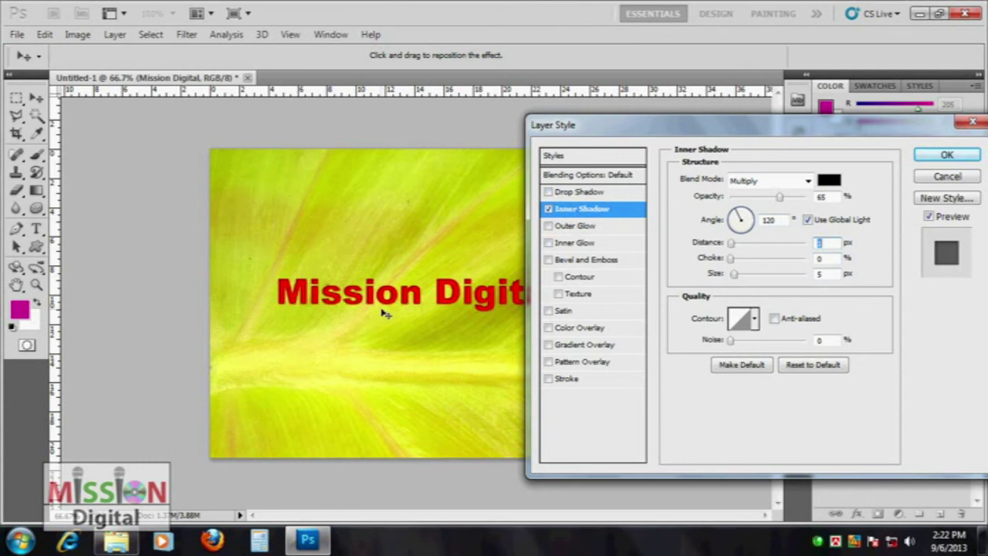
{"action": "left_click", "coordinate": [548, 210]}
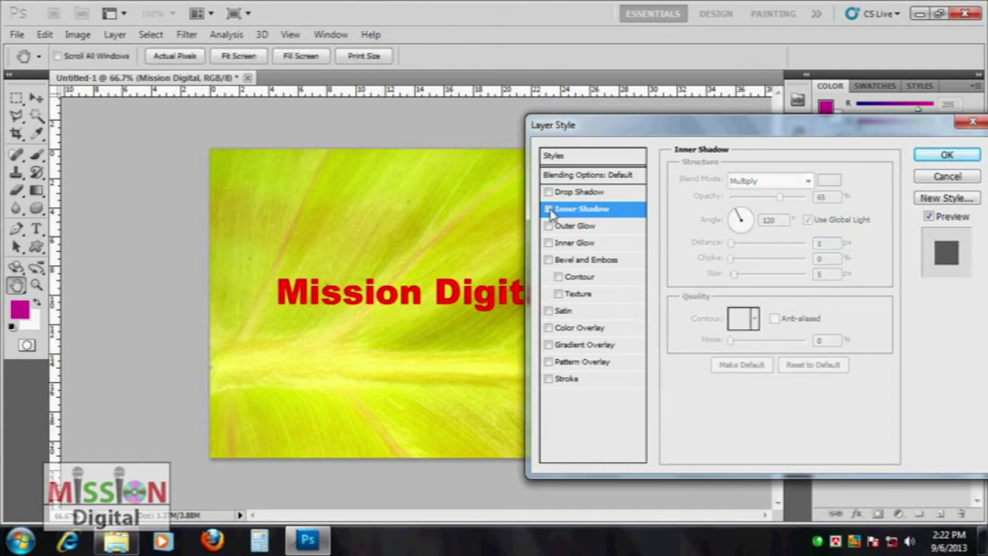
{"action": "left_click", "coordinate": [947, 176]}
{"action": "left_click", "coordinate": [856, 514]}
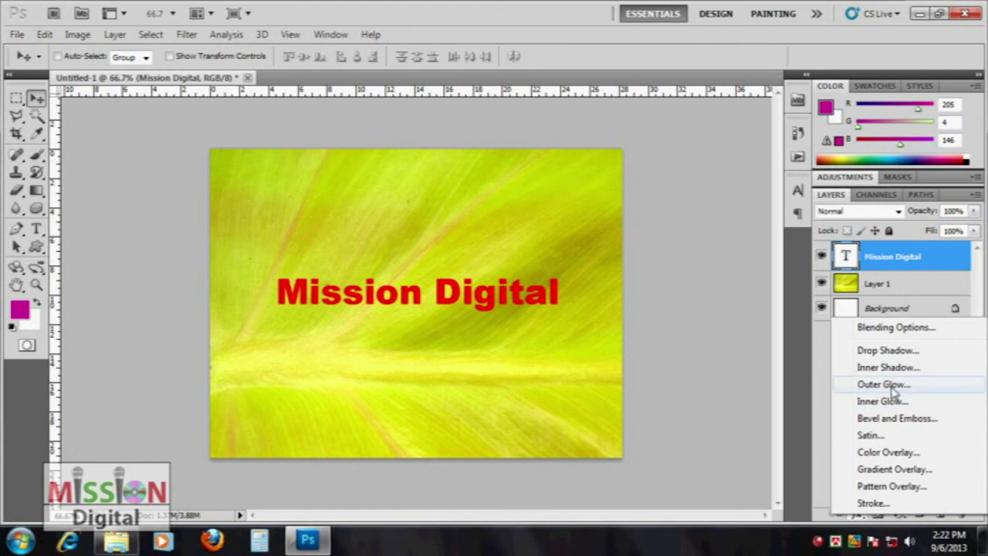
Step: Add an outer glow to Mission Digital and set its colour to white
{"action": "left_click", "coordinate": [892, 390]}
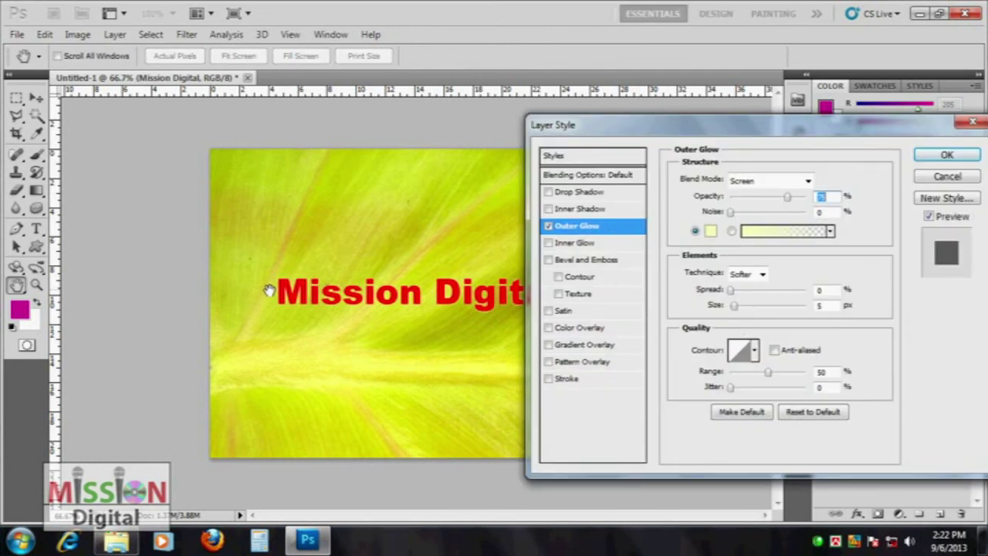
{"action": "left_click", "coordinate": [711, 231]}
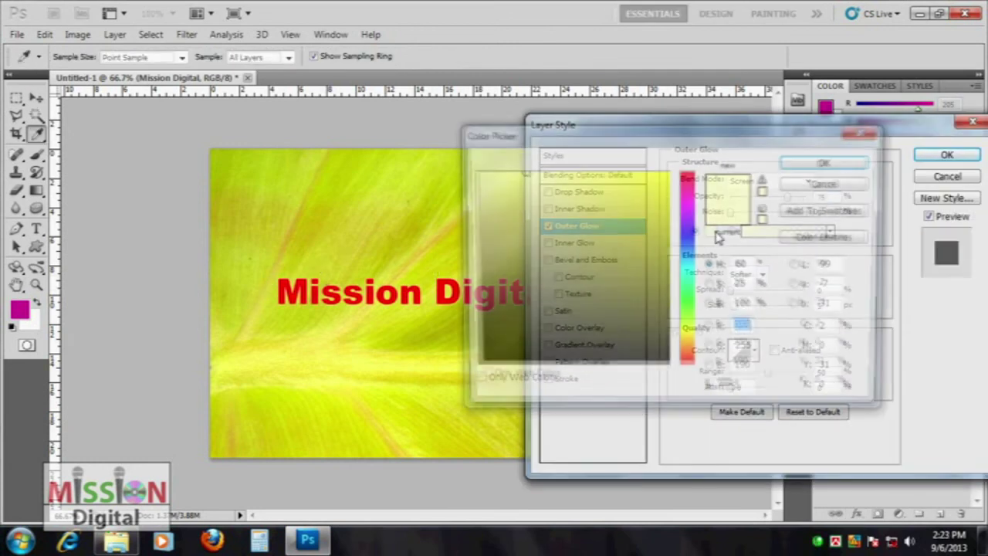
{"action": "left_click_drag", "start_coordinate": [689, 231], "coordinate": [684, 146]}
{"action": "left_click", "coordinate": [670, 171]}
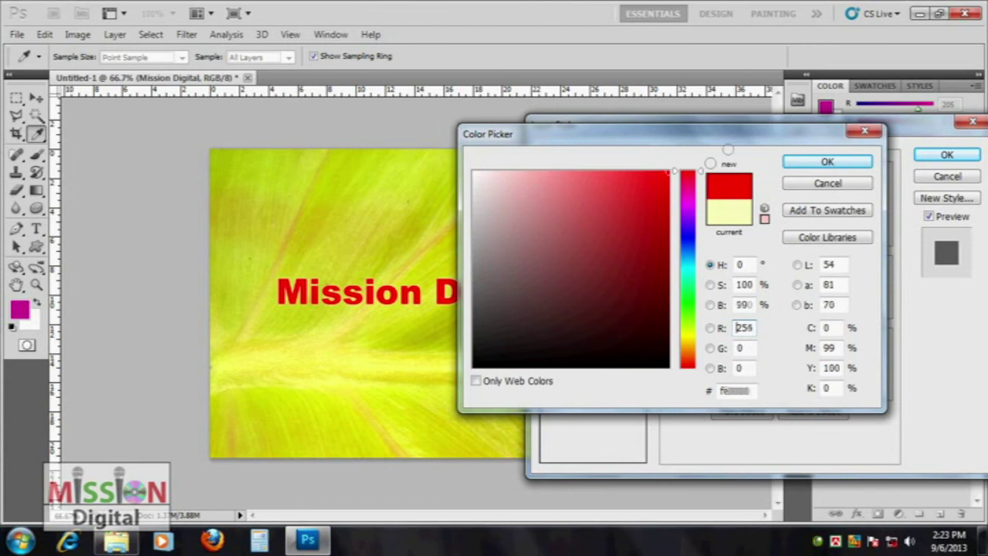
{"action": "left_click_drag", "start_coordinate": [694, 245], "coordinate": [691, 247]}
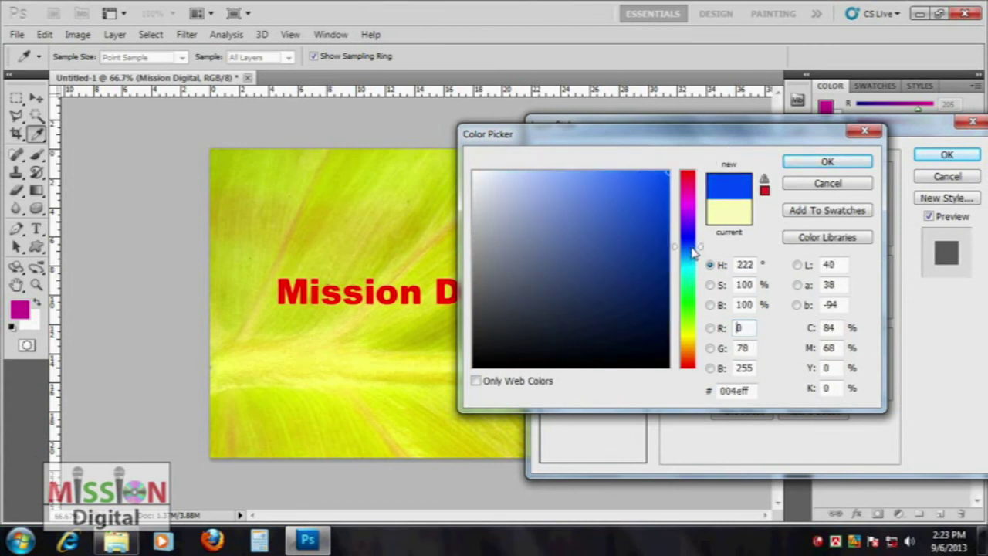
{"action": "left_click_drag", "start_coordinate": [551, 199], "coordinate": [405, 136]}
{"action": "left_click", "coordinate": [812, 162]}
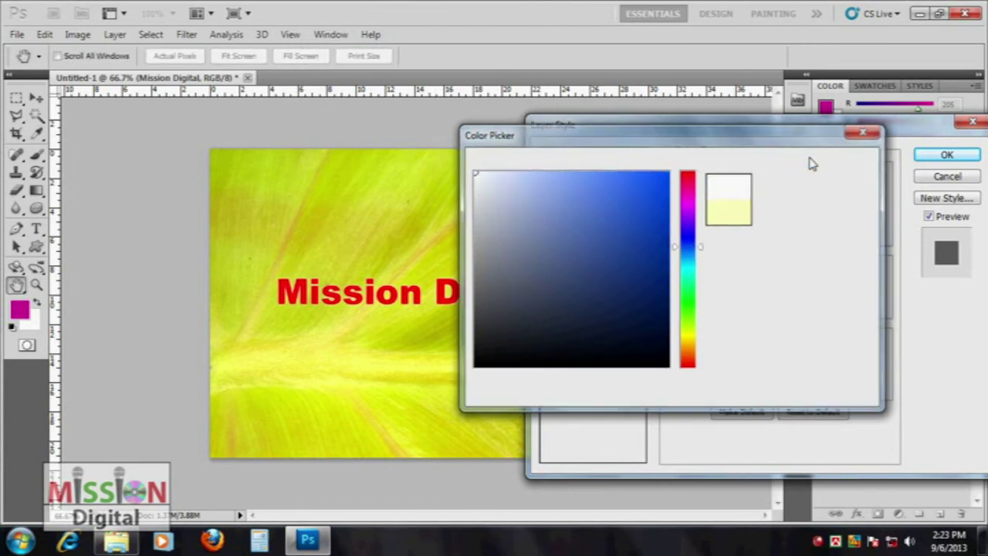
Step: Set the outer glow to 100% opacity in Screen mode and widen its spread and size
{"action": "left_click_drag", "start_coordinate": [801, 197], "coordinate": [819, 199]}
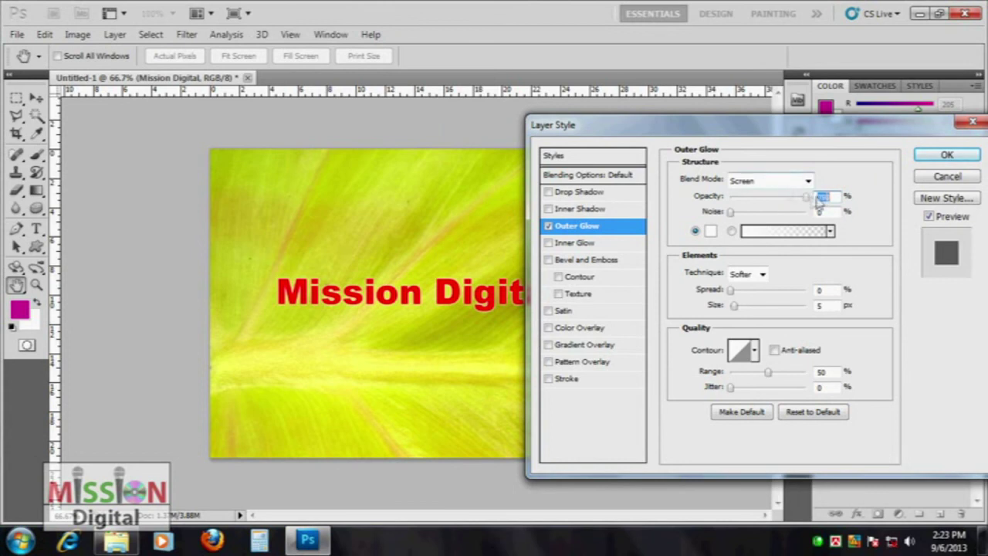
{"action": "left_click", "coordinate": [784, 188]}
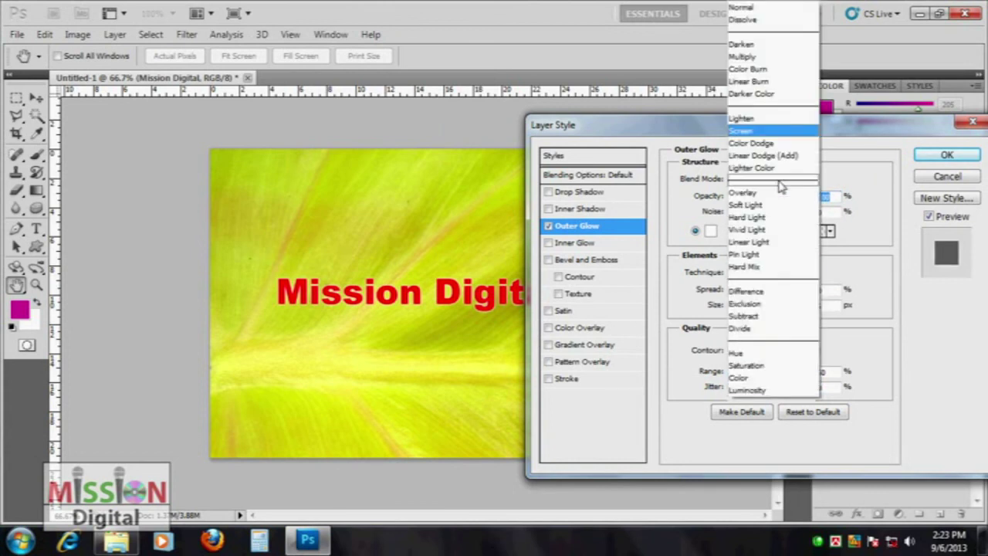
{"action": "left_click", "coordinate": [772, 16]}
{"action": "left_click", "coordinate": [787, 181]}
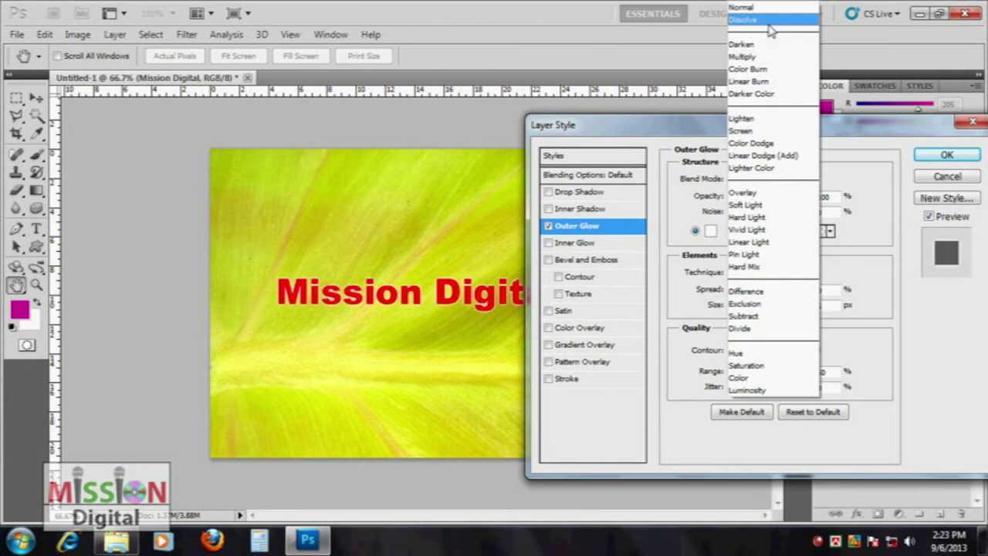
{"action": "left_click", "coordinate": [745, 131]}
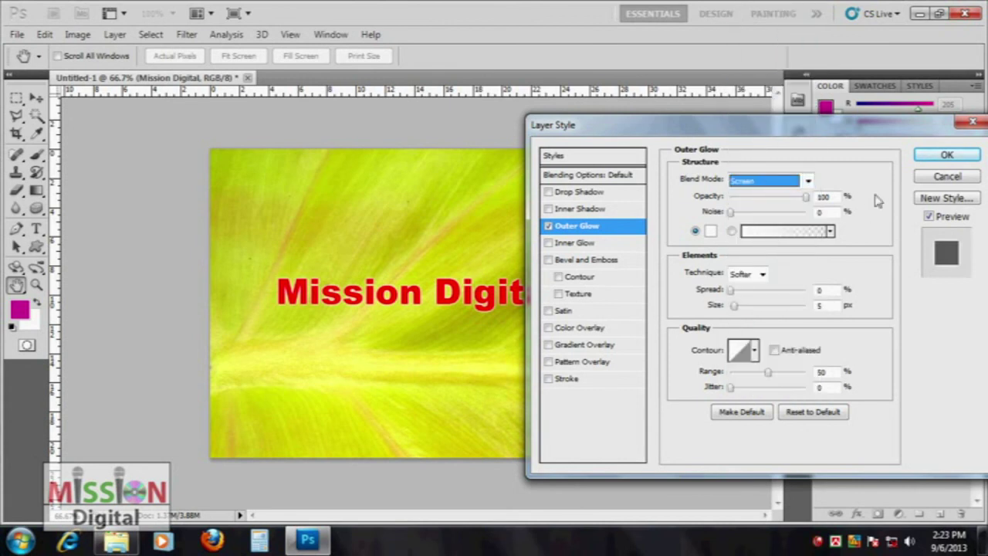
{"action": "key", "text": "Tab"}
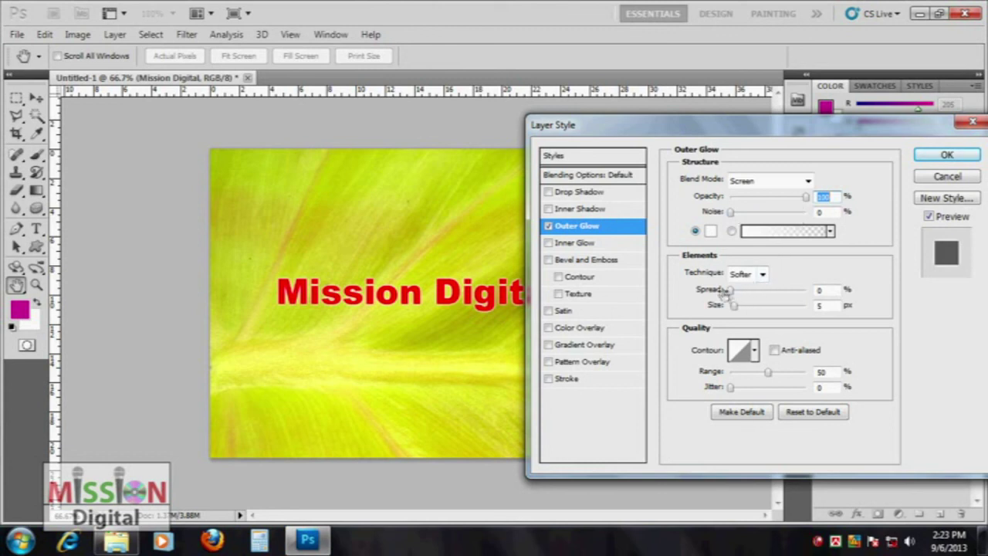
{"action": "mouse_move", "coordinate": [725, 286]}
{"action": "left_mouse_down"}
{"action": "mouse_move", "coordinate": [732, 304]}
{"action": "mouse_move", "coordinate": [790, 292]}
{"action": "mouse_move", "coordinate": [729, 292]}
{"action": "mouse_move", "coordinate": [745, 309]}
{"action": "left_mouse_up"}
{"action": "left_click", "coordinate": [739, 306]}
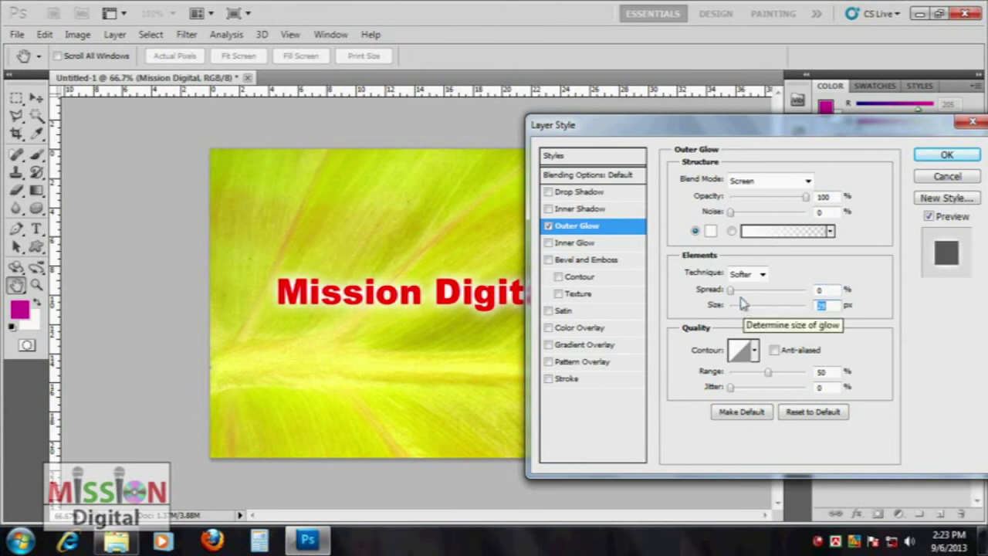
{"action": "left_click_drag", "start_coordinate": [730, 290], "coordinate": [741, 293]}
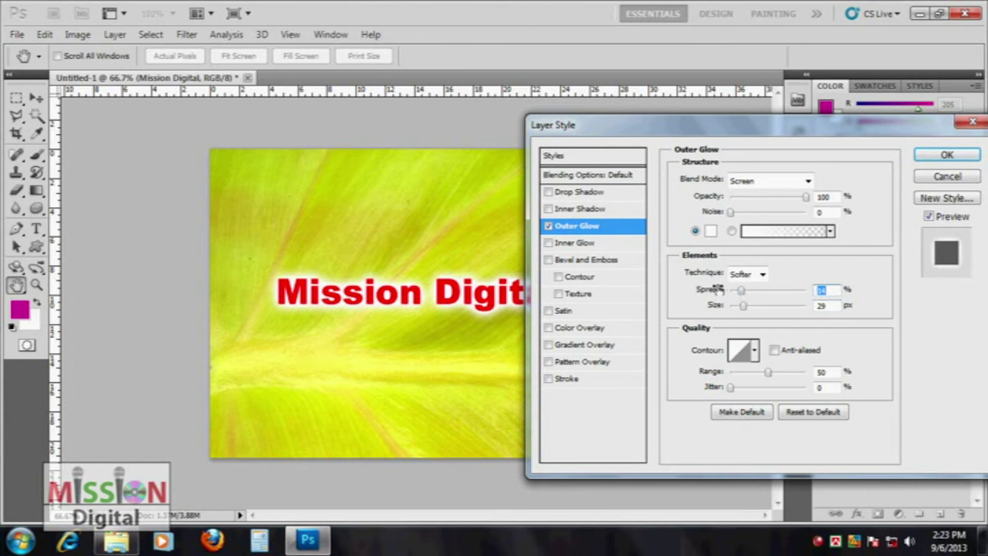
Step: Make the outer glow red and switch its blend mode to Normal
{"action": "left_click", "coordinate": [710, 234]}
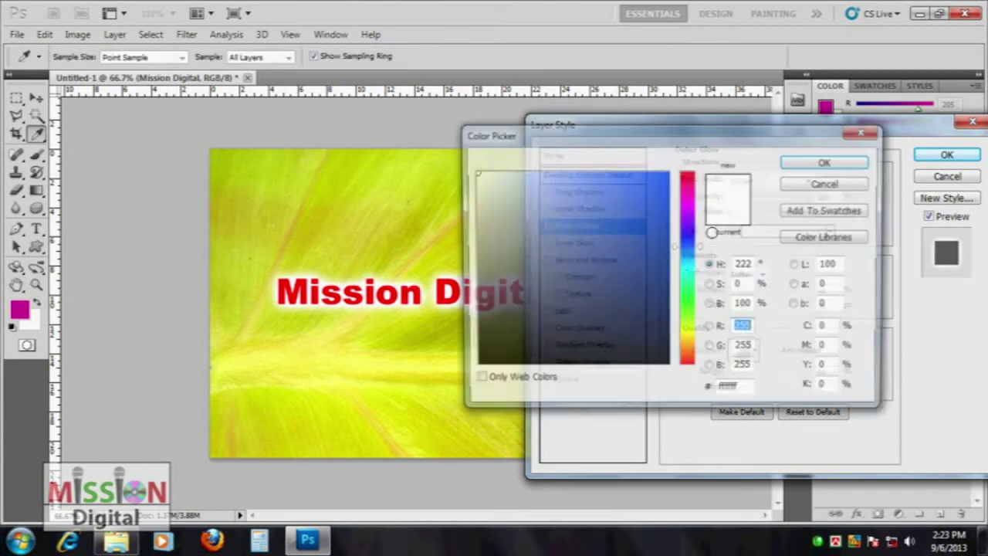
{"action": "left_click", "coordinate": [687, 171]}
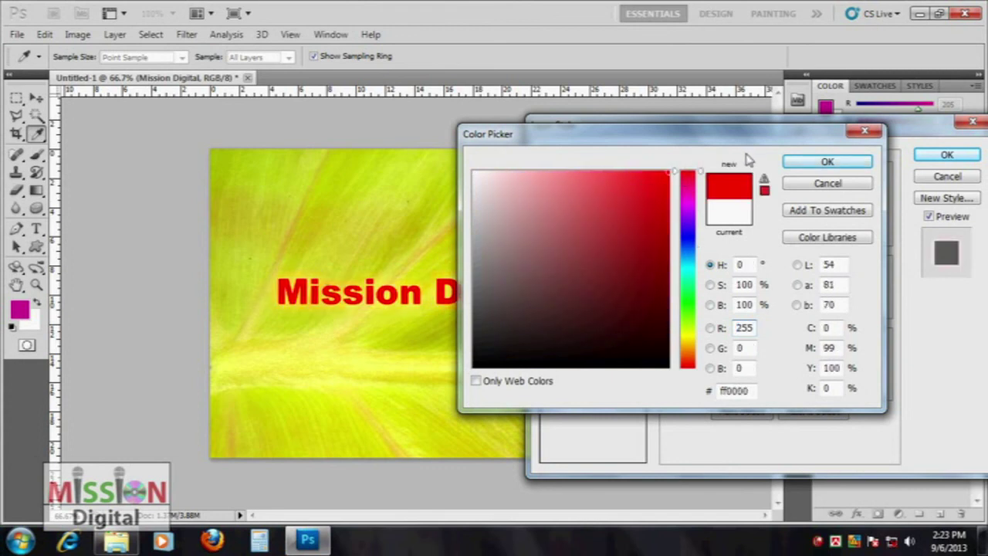
{"action": "left_click", "coordinate": [687, 243]}
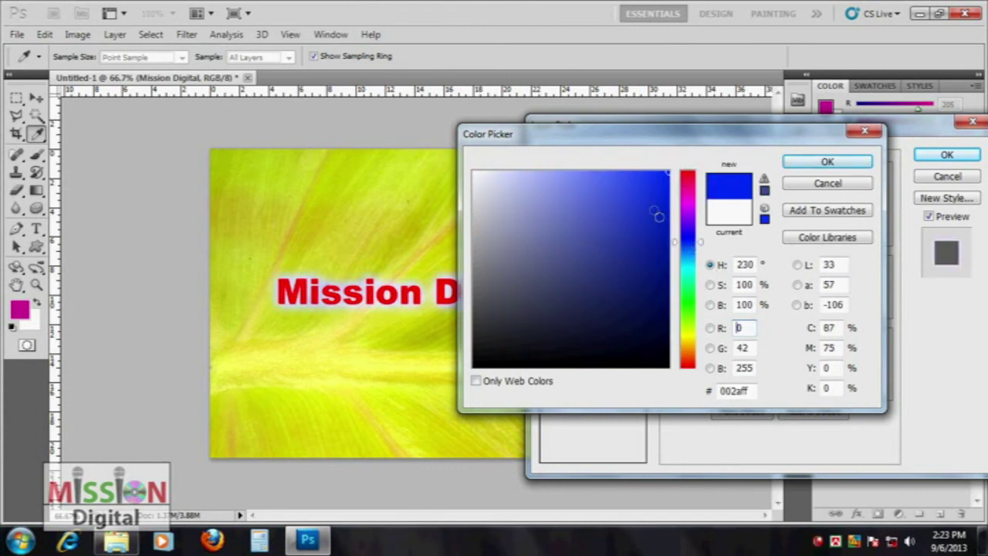
{"action": "left_click", "coordinate": [688, 171]}
{"action": "left_click", "coordinate": [829, 161]}
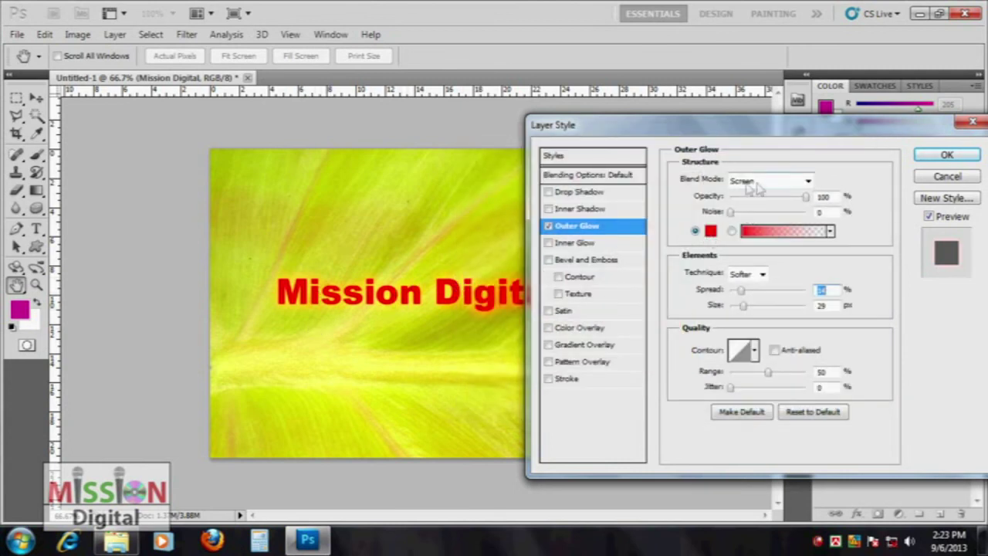
{"action": "left_click", "coordinate": [772, 180]}
{"action": "left_click", "coordinate": [775, 6]}
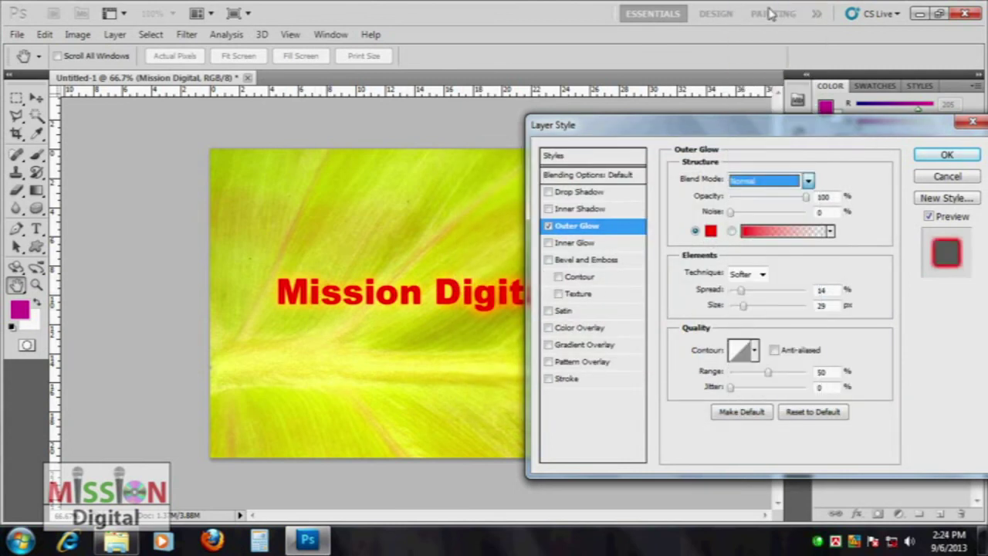
Step: Change the outer glow colour to blue
{"action": "left_click", "coordinate": [710, 231]}
{"action": "left_click_drag", "start_coordinate": [689, 366], "coordinate": [689, 338]}
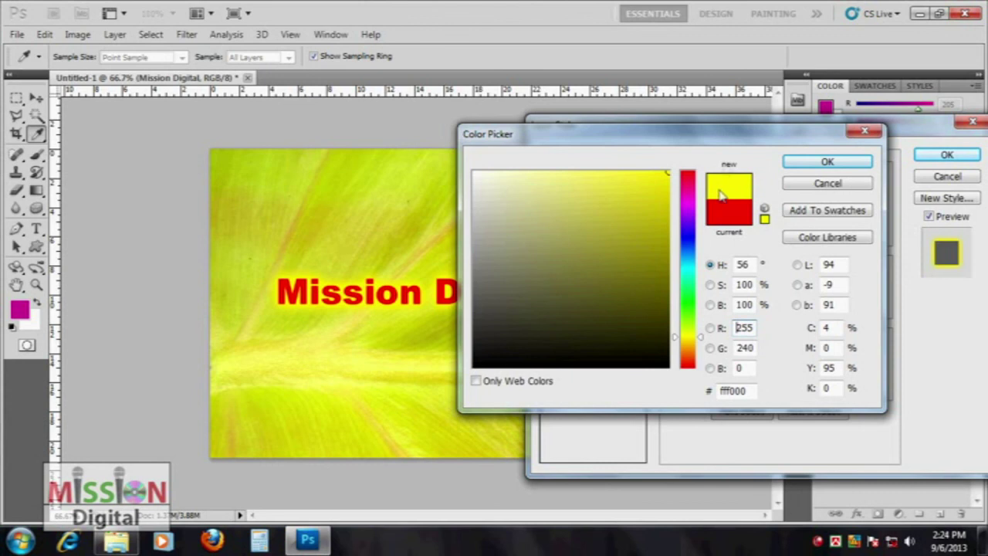
{"action": "left_click_drag", "start_coordinate": [689, 232], "coordinate": [693, 248]}
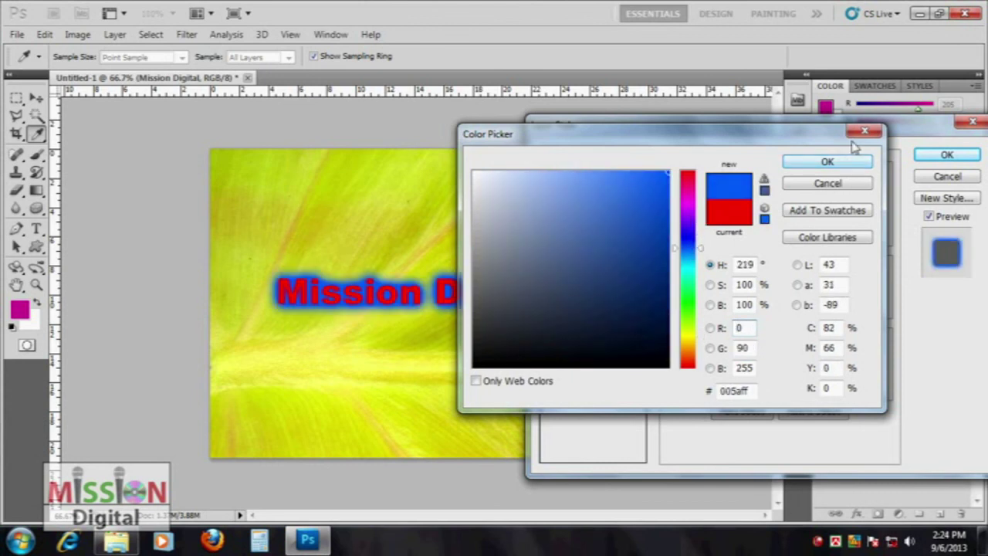
{"action": "left_click", "coordinate": [828, 161]}
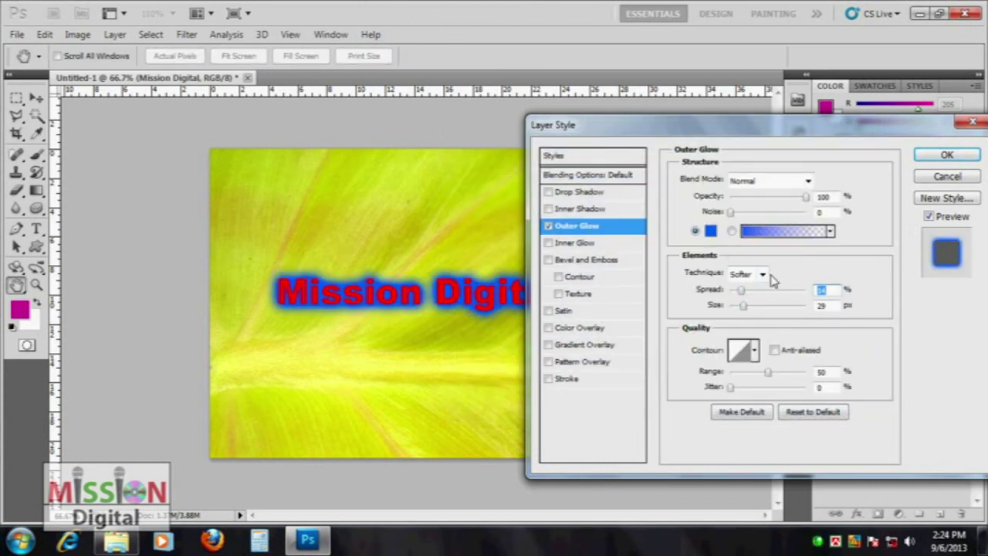
Step: Try noise on the outer glow and keep the Softer technique
{"action": "left_click_drag", "start_coordinate": [735, 216], "coordinate": [729, 224]}
{"action": "left_click", "coordinate": [761, 274]}
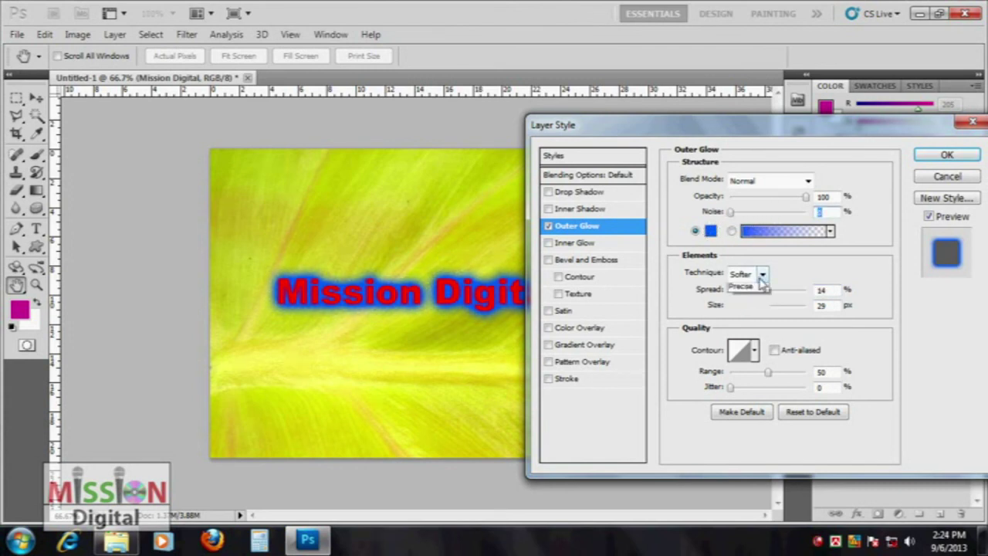
{"action": "left_click", "coordinate": [756, 302]}
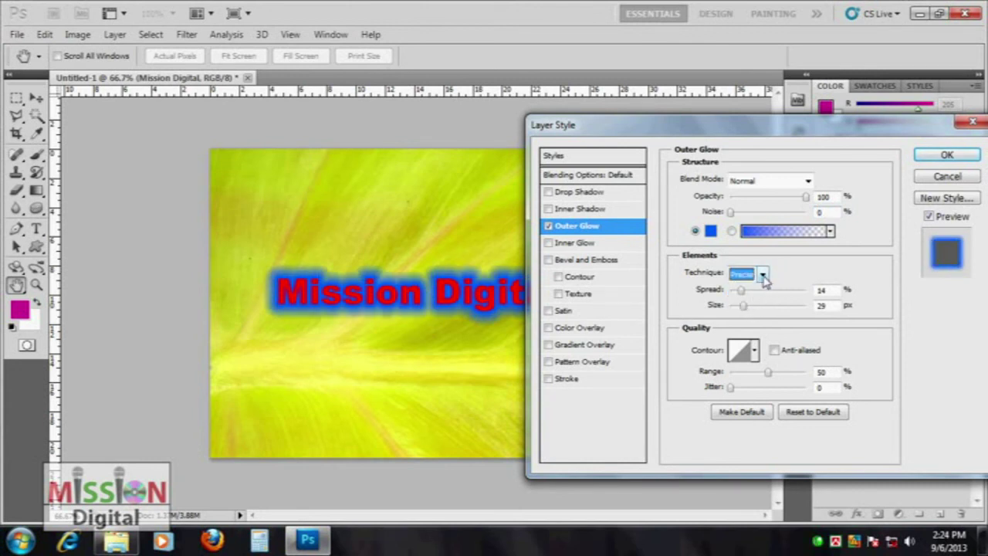
{"action": "left_click", "coordinate": [763, 276]}
{"action": "left_click", "coordinate": [760, 288]}
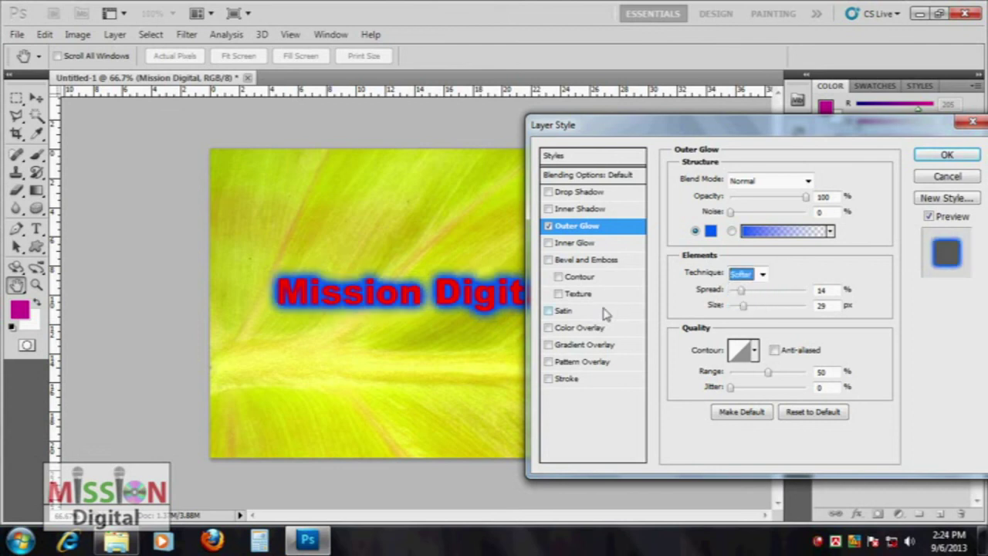
Step: Preview glow contours, return to linear, set range to 67%, and switch to gradient fill
{"action": "left_click", "coordinate": [754, 351]}
{"action": "left_click", "coordinate": [681, 390]}
{"action": "left_click", "coordinate": [716, 384]}
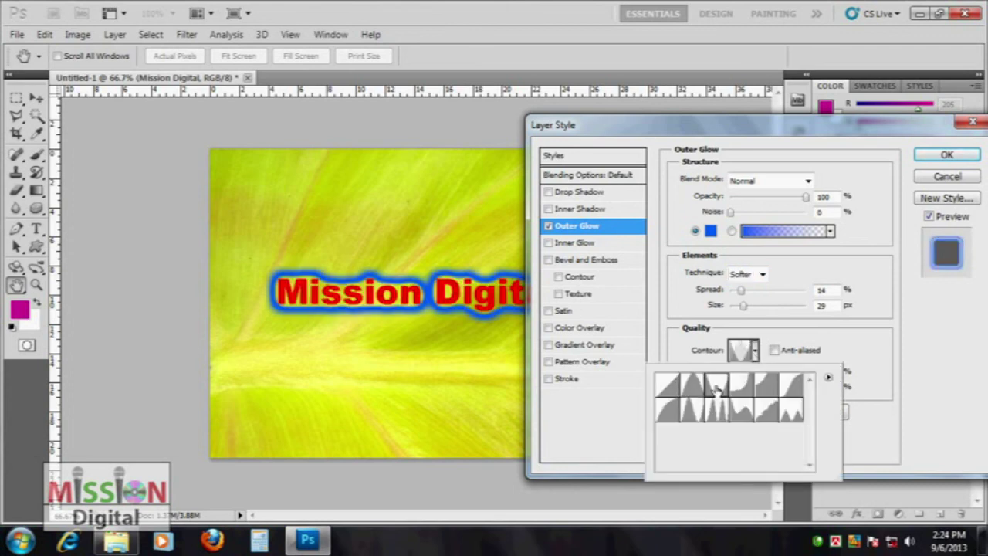
{"action": "left_click", "coordinate": [765, 384]}
{"action": "left_click", "coordinate": [790, 415]}
{"action": "left_click", "coordinate": [741, 409]}
{"action": "left_click", "coordinate": [692, 409]}
{"action": "left_click", "coordinate": [668, 386]}
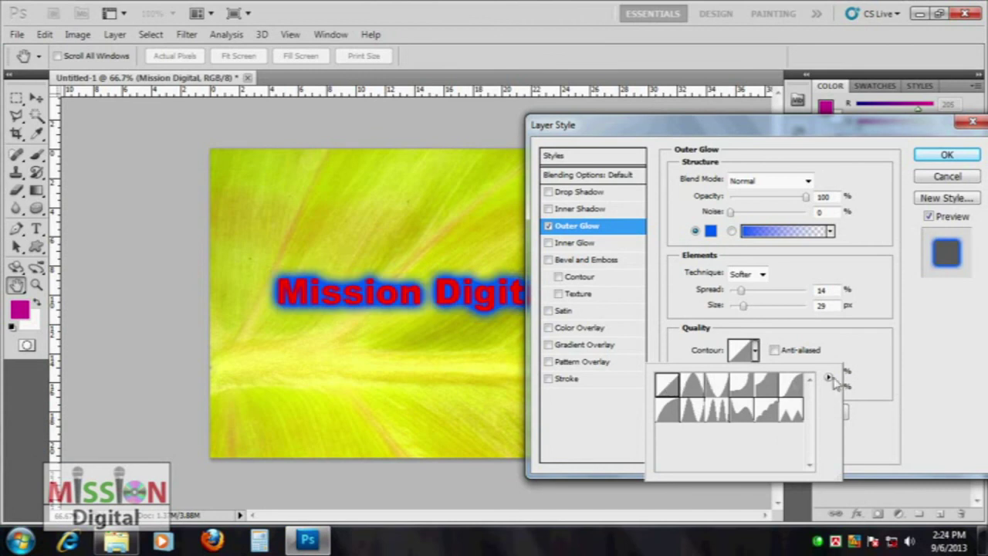
{"action": "left_click", "coordinate": [902, 342]}
{"action": "mouse_move", "coordinate": [772, 376]}
{"action": "left_mouse_down"}
{"action": "mouse_move", "coordinate": [759, 377]}
{"action": "mouse_move", "coordinate": [780, 376]}
{"action": "mouse_move", "coordinate": [769, 394]}
{"action": "mouse_move", "coordinate": [740, 389]}
{"action": "left_mouse_up"}
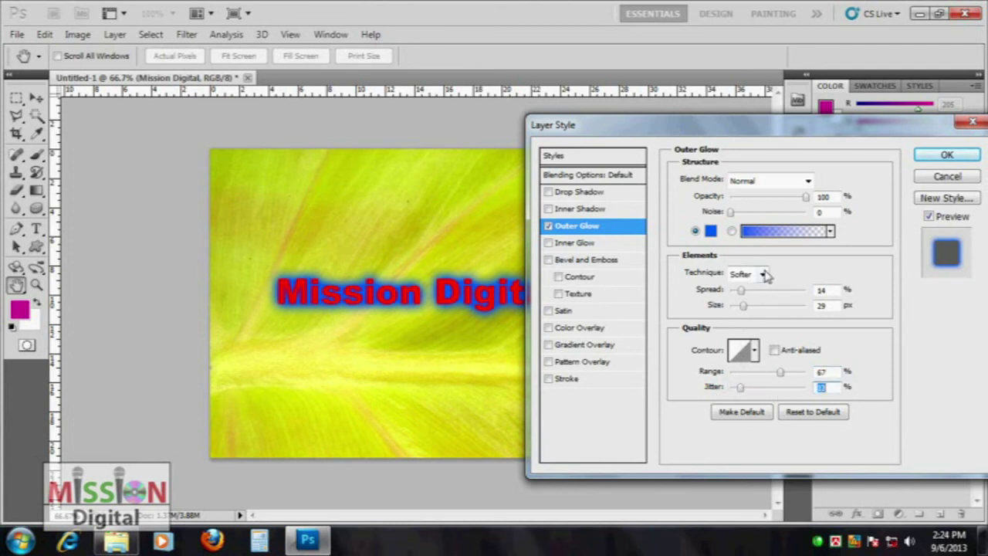
{"action": "left_click", "coordinate": [731, 231]}
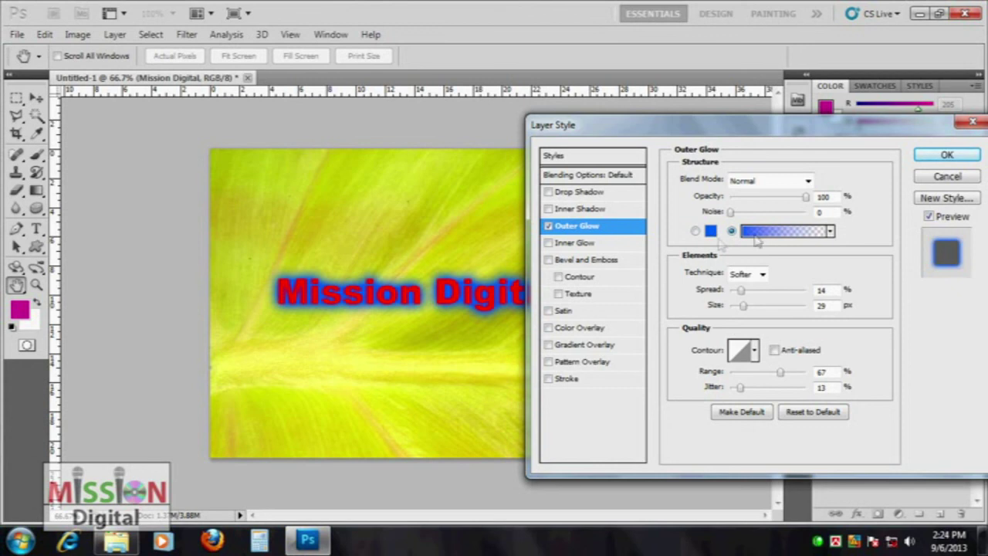
Step: Give the outer glow the Transparent Rainbow gradient, 62% range and 0% jitter
{"action": "left_click", "coordinate": [816, 234]}
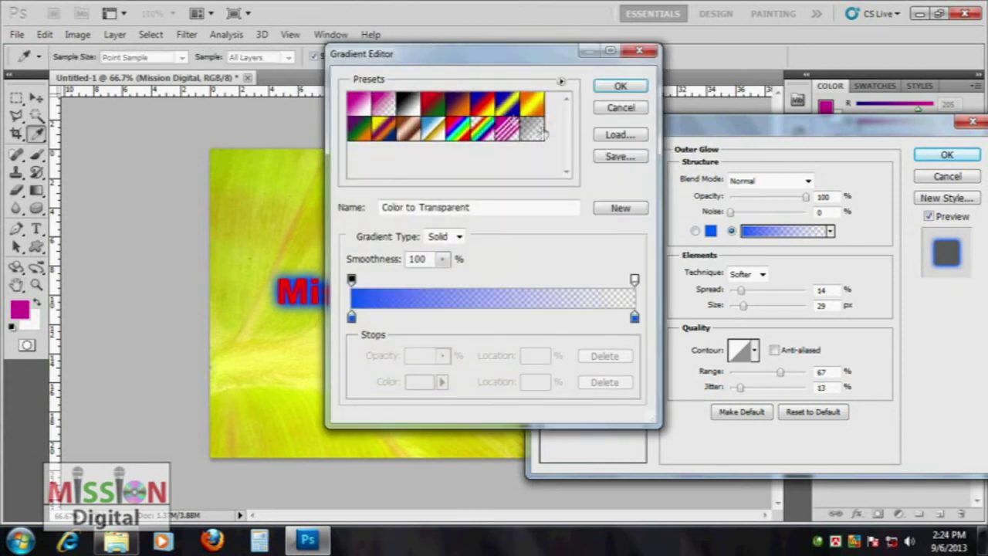
{"action": "left_click", "coordinate": [484, 111]}
{"action": "left_click", "coordinate": [481, 129]}
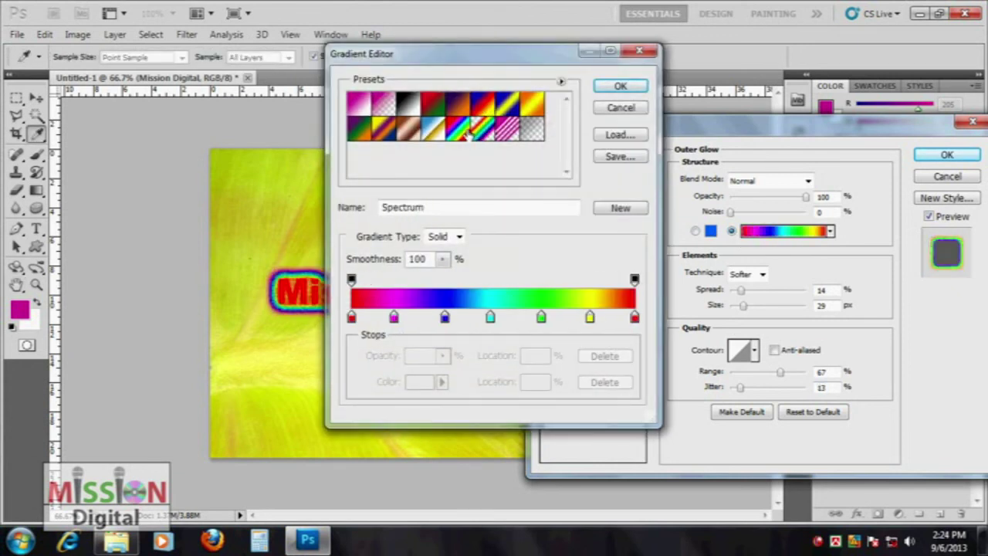
{"action": "left_click", "coordinate": [502, 132]}
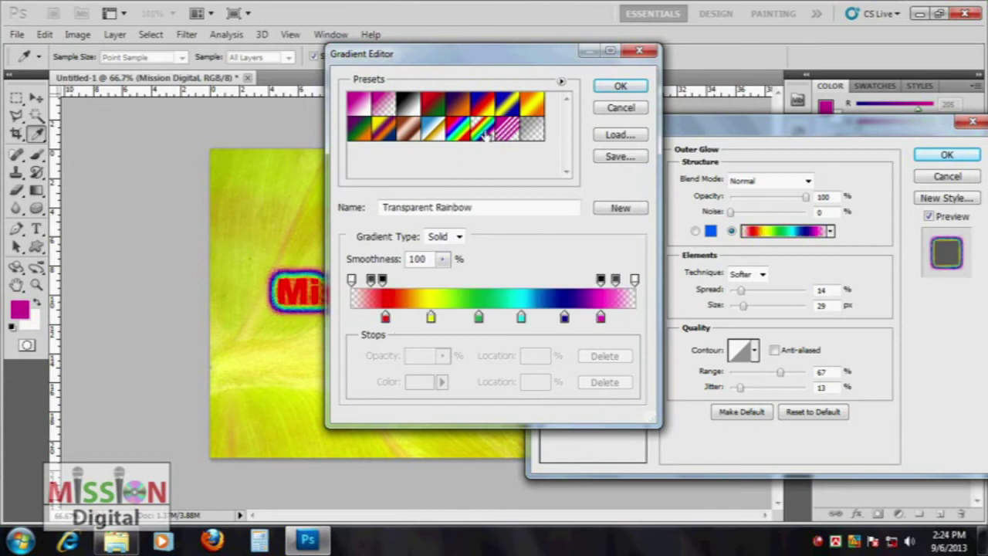
{"action": "left_click", "coordinate": [622, 87]}
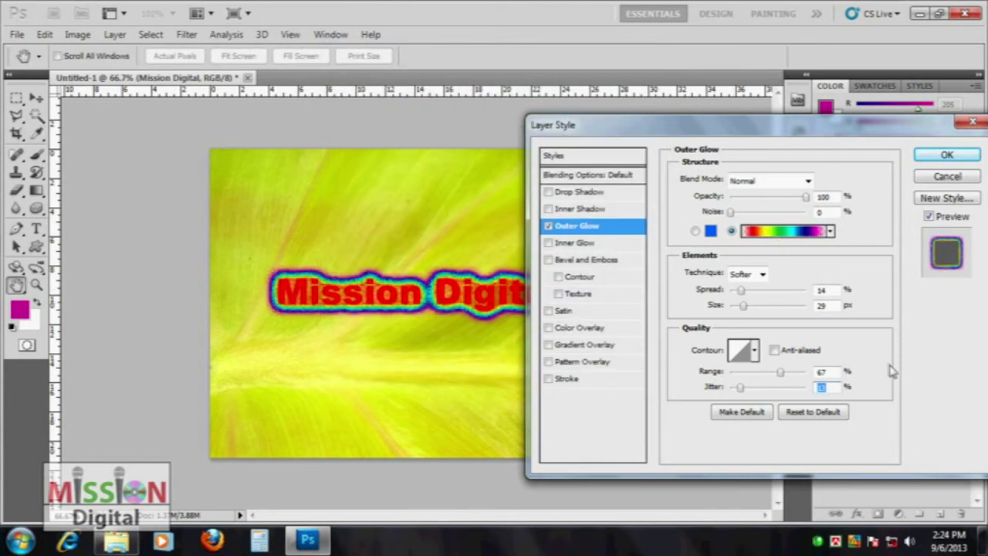
{"action": "left_click_drag", "start_coordinate": [779, 372], "coordinate": [778, 376]}
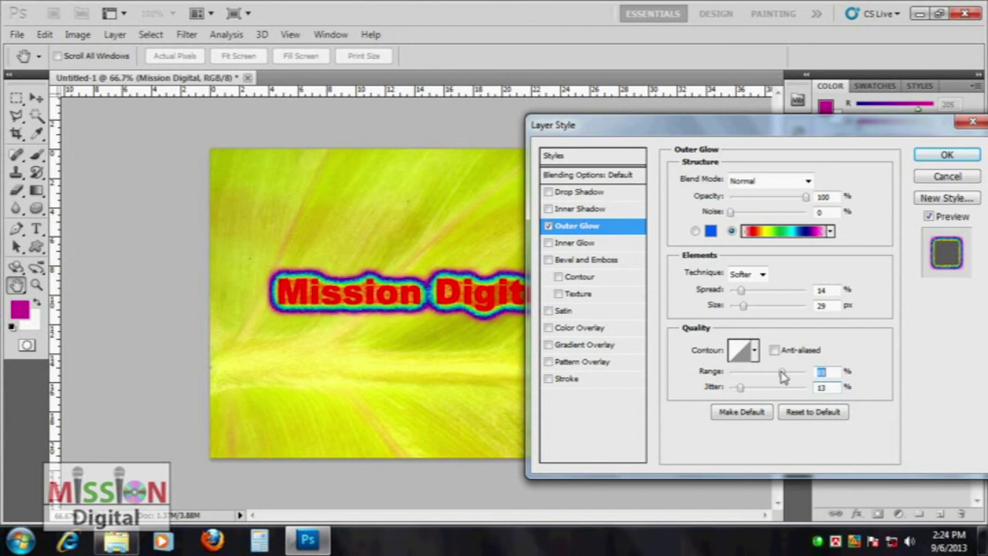
{"action": "left_click_drag", "start_coordinate": [740, 388], "coordinate": [718, 390]}
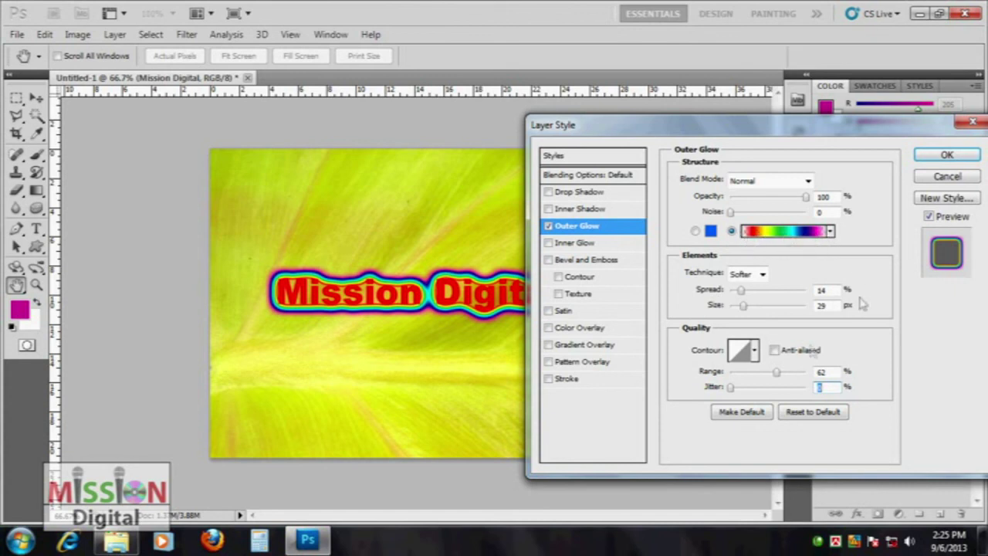
Step: Turn on a black inner glow in Normal mode, turning the outer glow off
{"action": "left_click", "coordinate": [548, 243]}
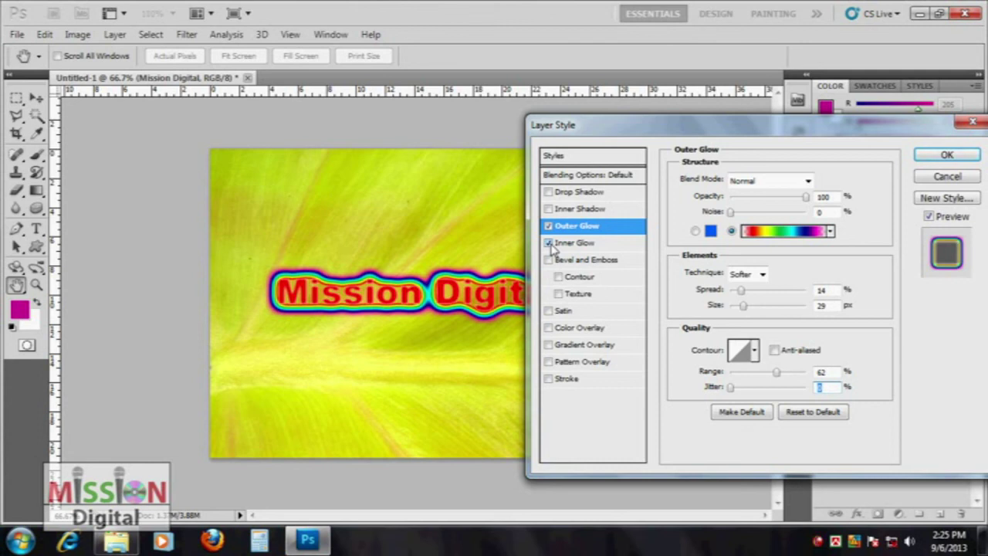
{"action": "left_click", "coordinate": [548, 226]}
{"action": "left_click", "coordinate": [575, 243]}
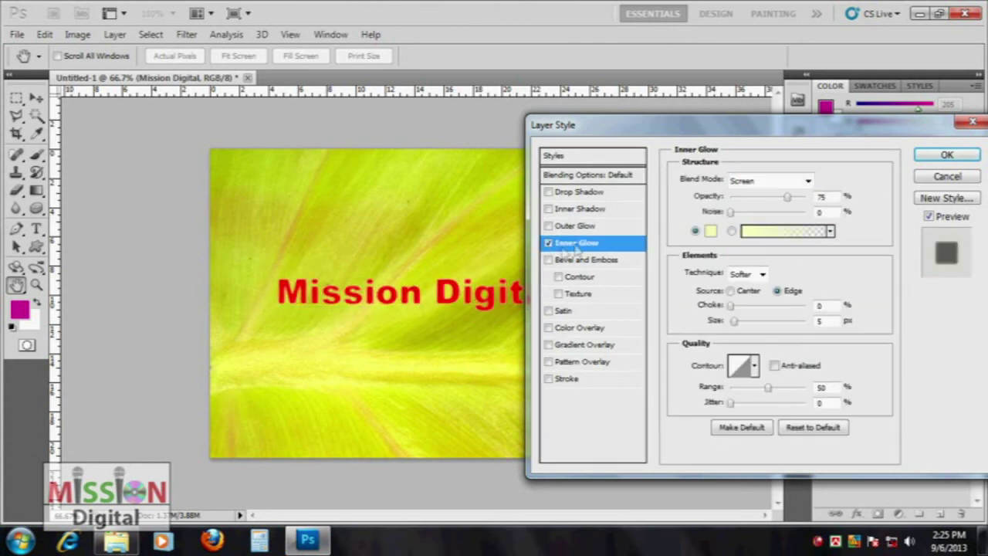
{"action": "left_click", "coordinate": [710, 231]}
{"action": "mouse_move", "coordinate": [643, 225]}
{"action": "left_mouse_down"}
{"action": "mouse_move", "coordinate": [589, 276]}
{"action": "mouse_move", "coordinate": [540, 368]}
{"action": "left_mouse_up"}
{"action": "left_click", "coordinate": [824, 161]}
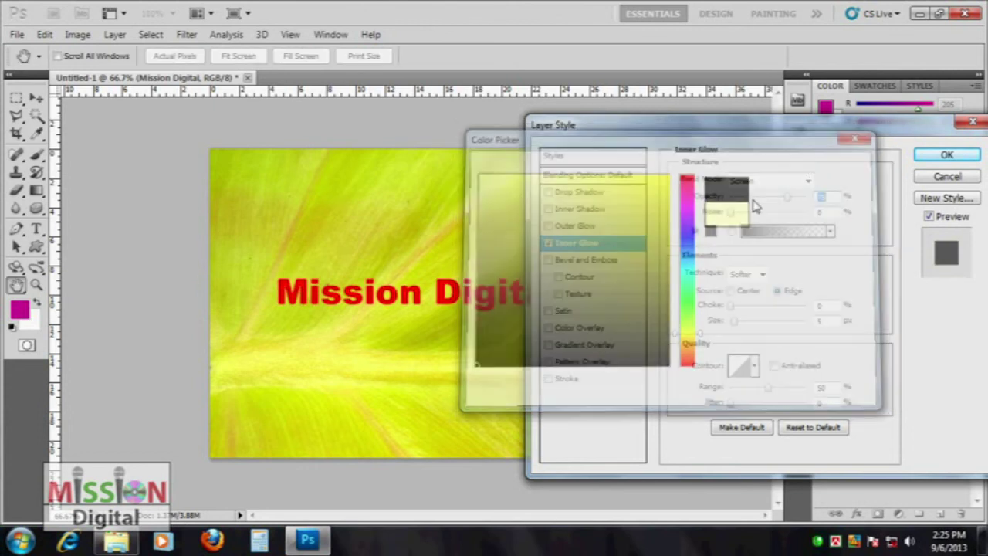
{"action": "left_click", "coordinate": [765, 180]}
{"action": "left_click", "coordinate": [776, 7]}
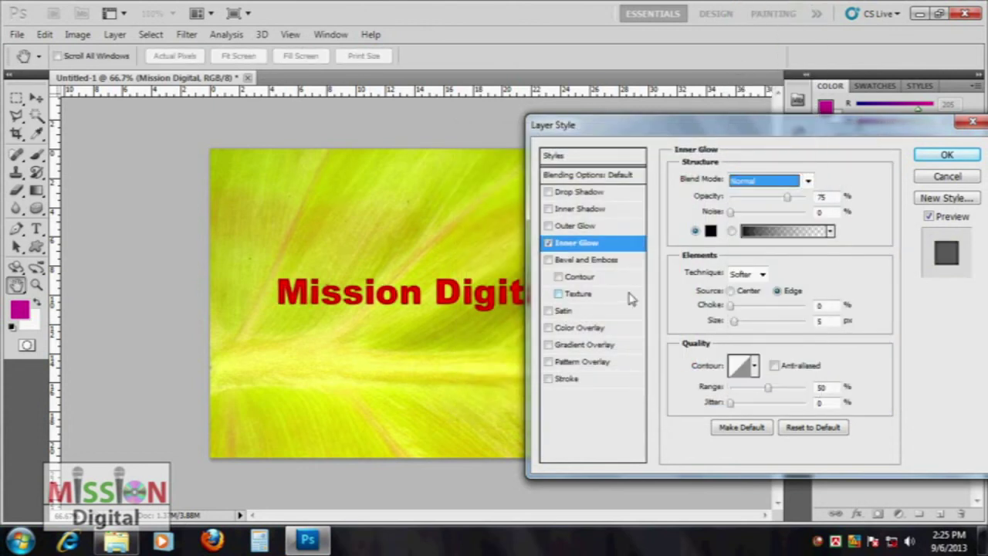
Step: Vary the inner glow size, then switch both inner and outer glow off
{"action": "mouse_move", "coordinate": [736, 322]}
{"action": "left_mouse_down"}
{"action": "mouse_move", "coordinate": [749, 323]}
{"action": "mouse_move", "coordinate": [734, 323]}
{"action": "left_mouse_up"}
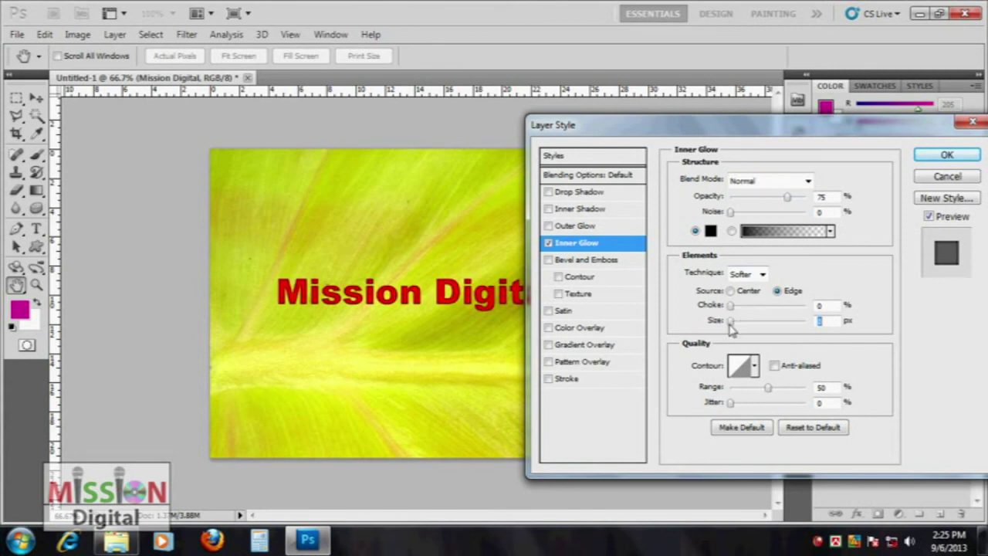
{"action": "left_click", "coordinate": [548, 243]}
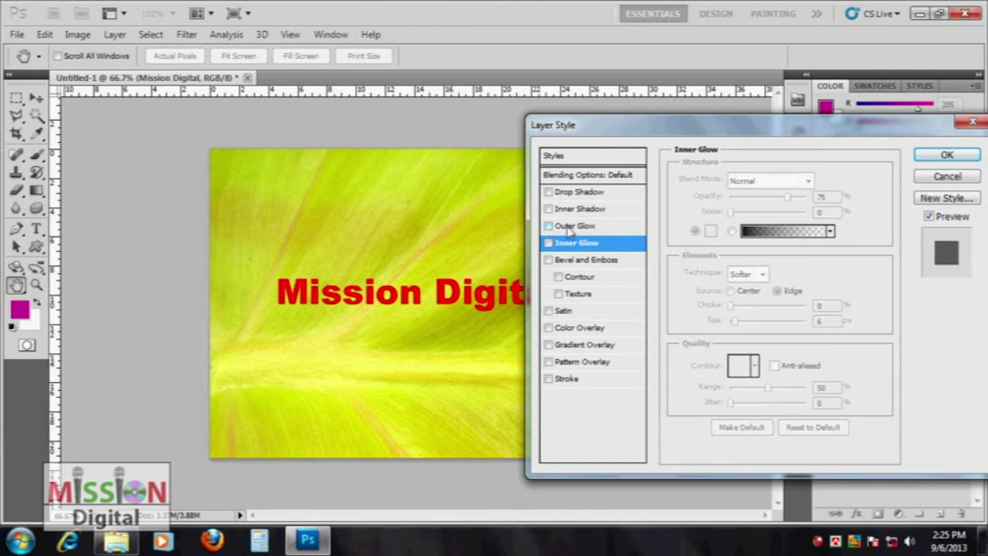
{"action": "left_click", "coordinate": [548, 225]}
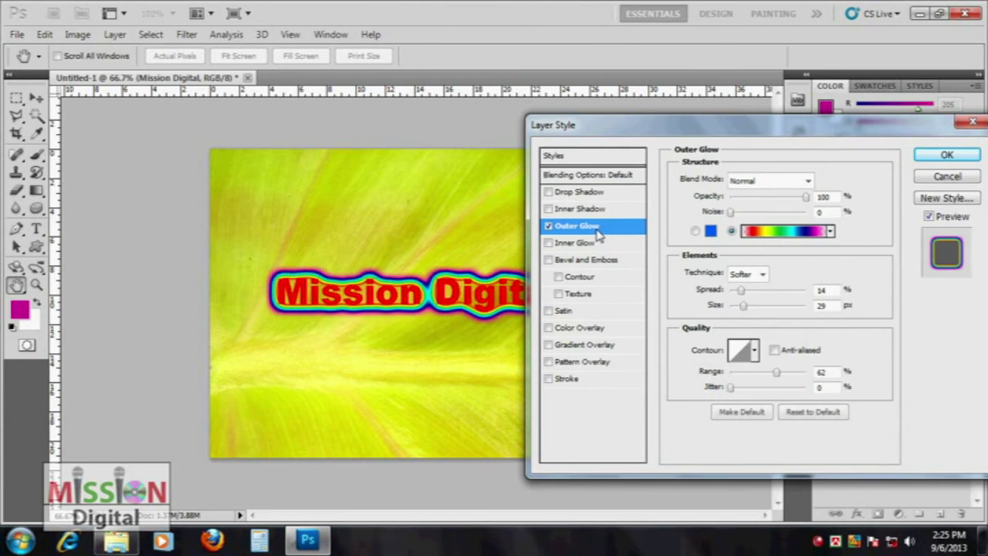
{"action": "left_click", "coordinate": [549, 226]}
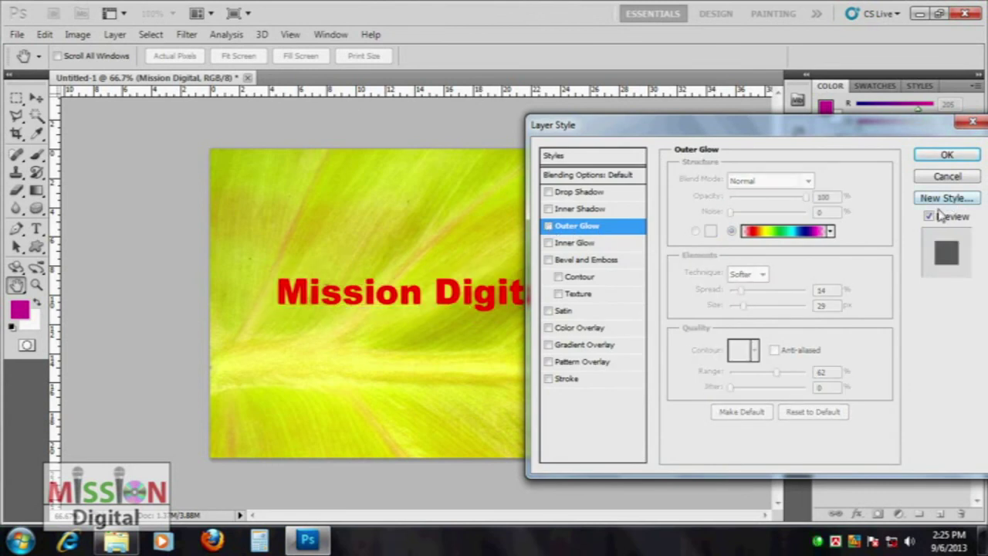
Step: Cancel the Layer Style dialog and reopen the fx effects list for Mission Digital
{"action": "left_click", "coordinate": [943, 176]}
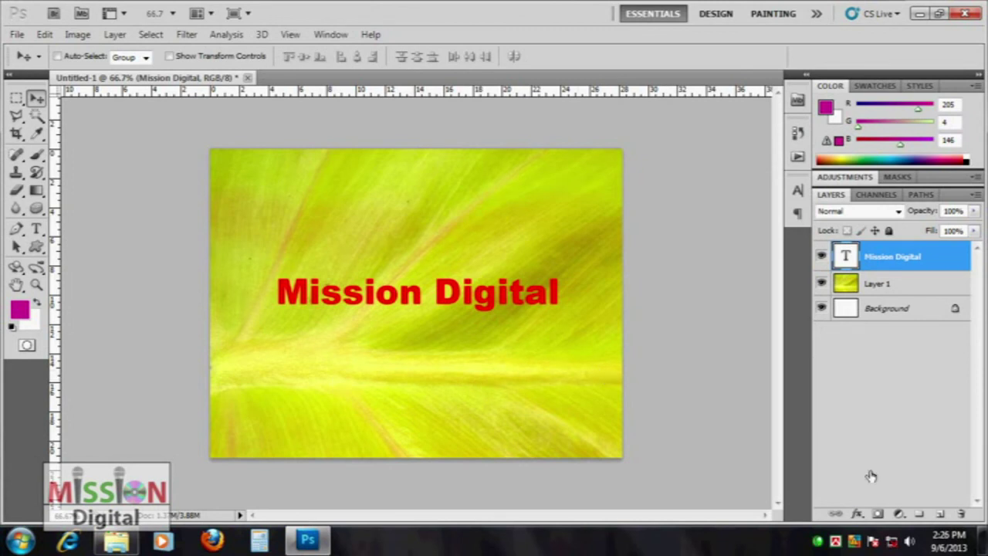
{"action": "left_click", "coordinate": [857, 515]}
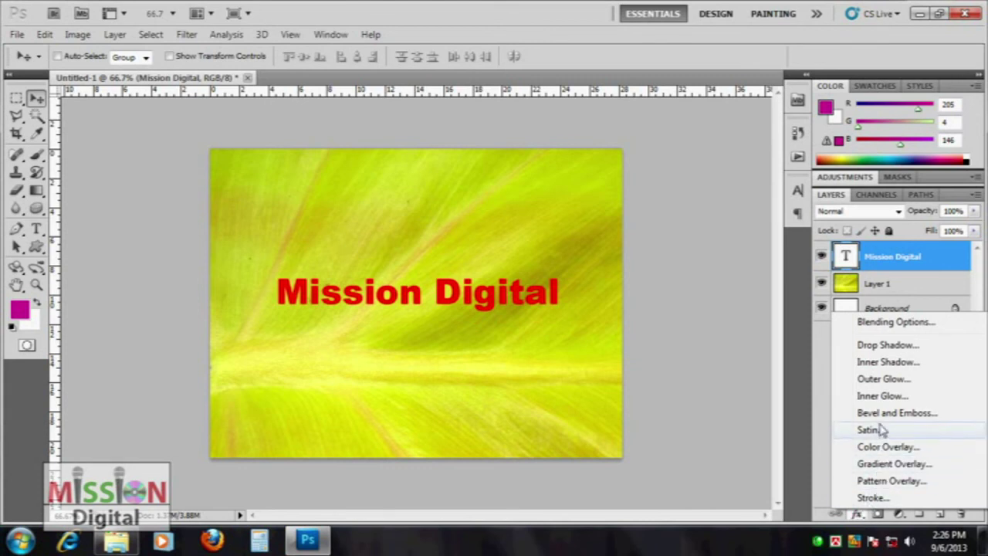
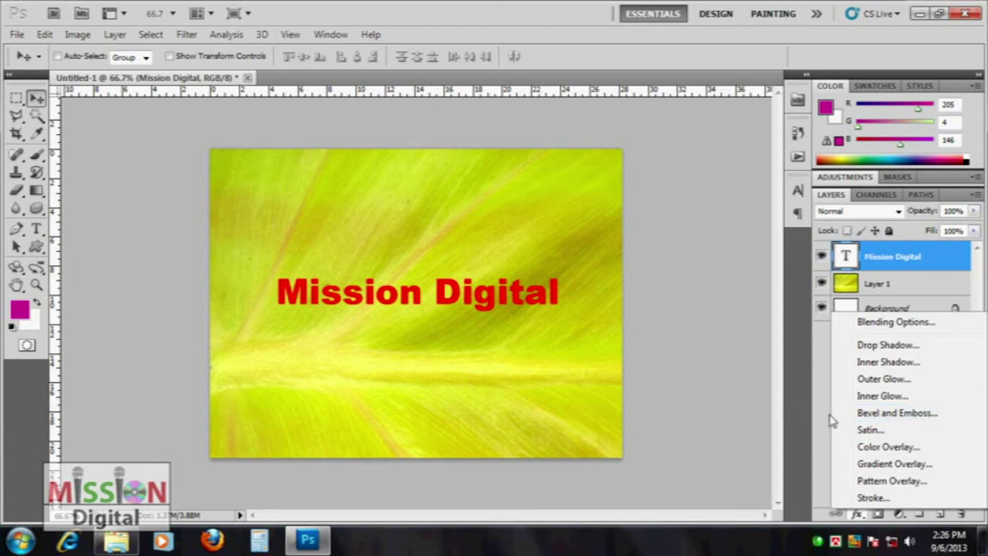
Step: Add a Bevel and Emboss style (Inner Bevel, Smooth, 5 px) to the red Mission Digital text
{"action": "left_click", "coordinate": [857, 515]}
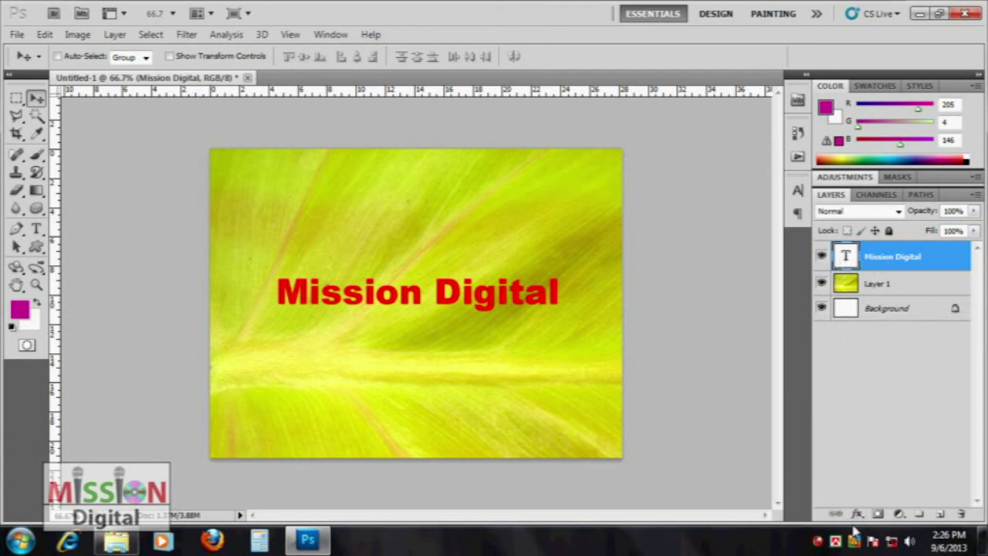
{"action": "left_click", "coordinate": [856, 515]}
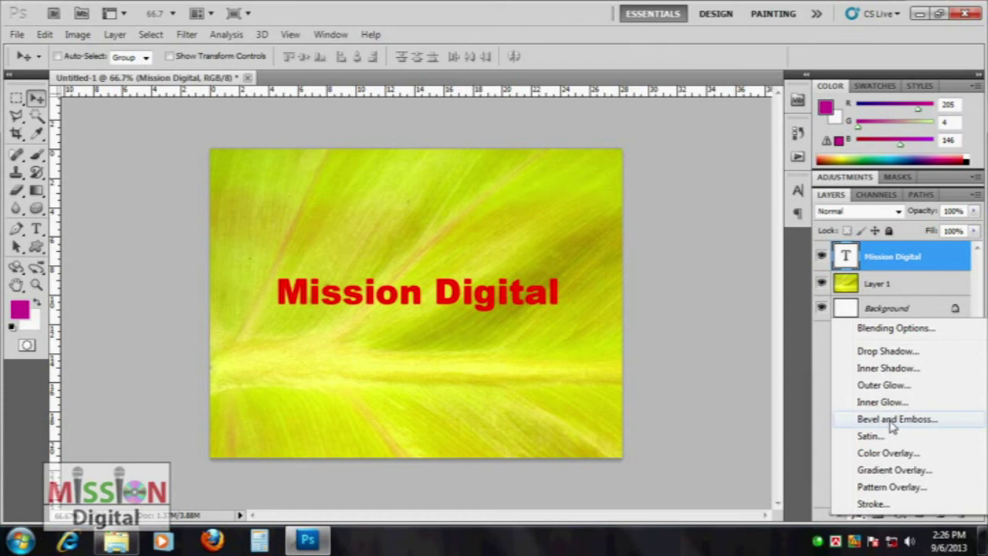
{"action": "left_click", "coordinate": [108, 35]}
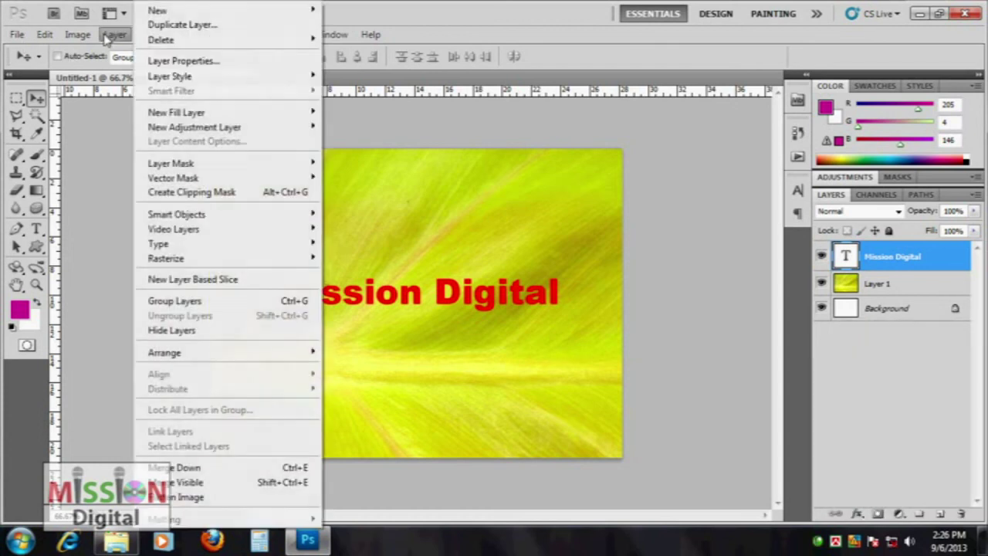
{"action": "mouse_move", "coordinate": [170, 76]}
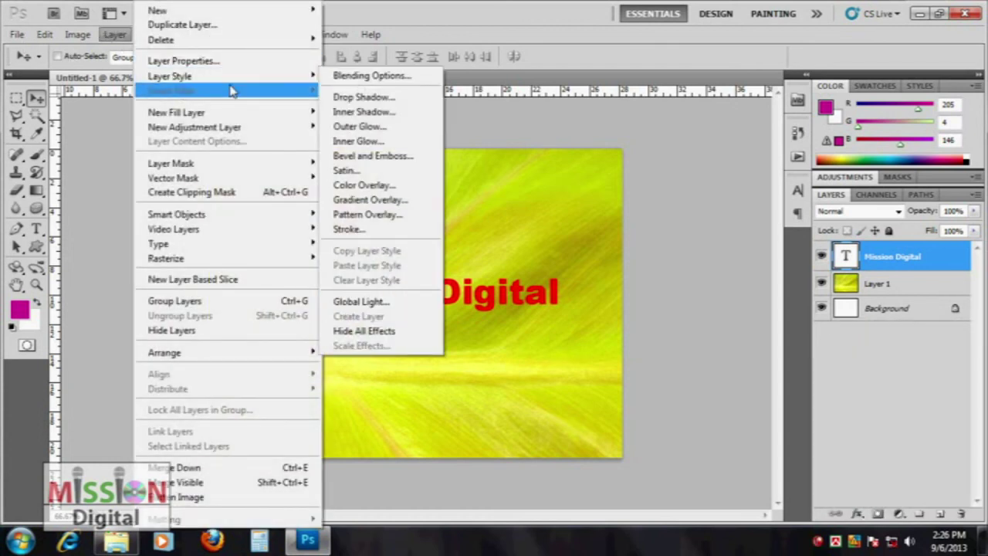
{"action": "left_click", "coordinate": [421, 156]}
{"action": "mouse_move", "coordinate": [678, 133]}
{"action": "left_mouse_down"}
{"action": "mouse_move", "coordinate": [596, 120]}
{"action": "mouse_move", "coordinate": [656, 122]}
{"action": "left_mouse_up"}
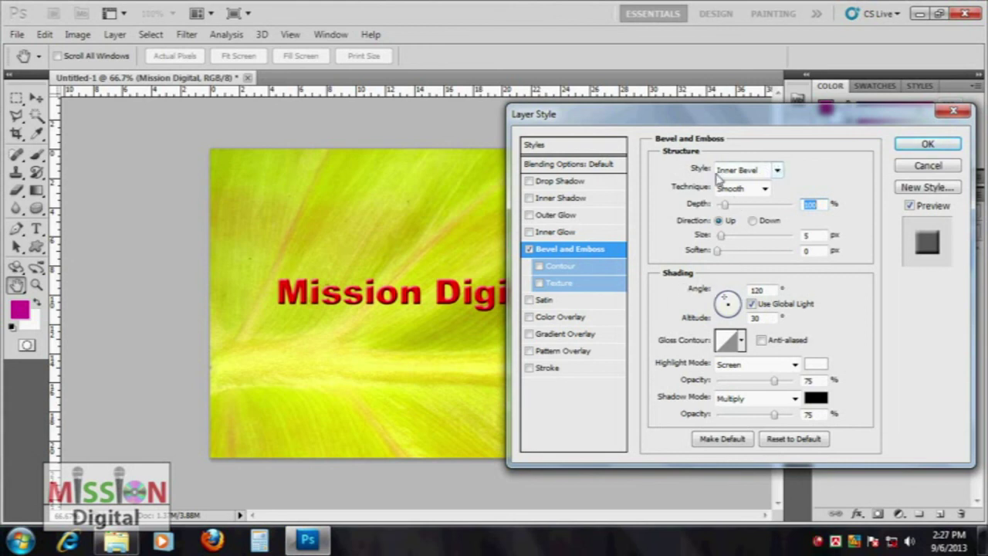
{"action": "left_click", "coordinate": [777, 171]}
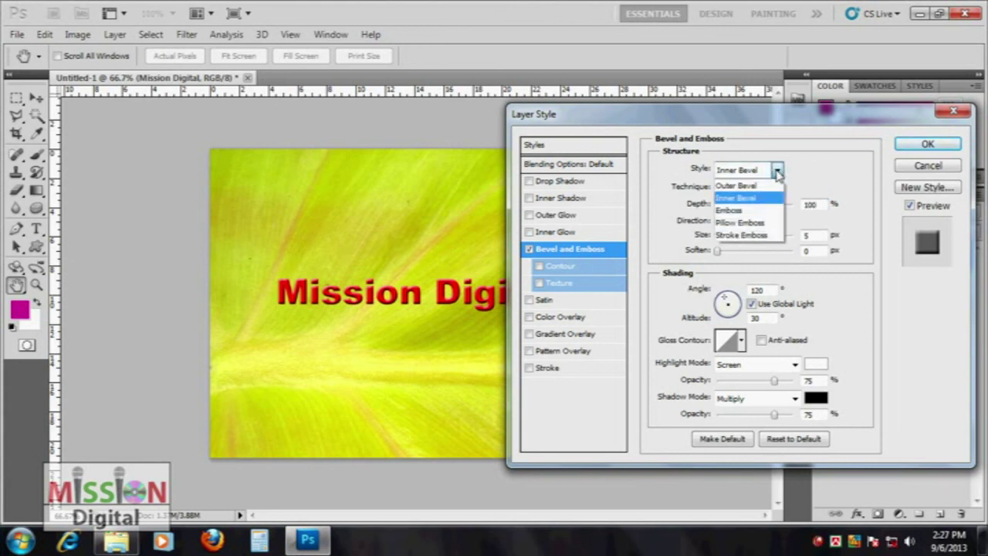
{"action": "left_click", "coordinate": [737, 185]}
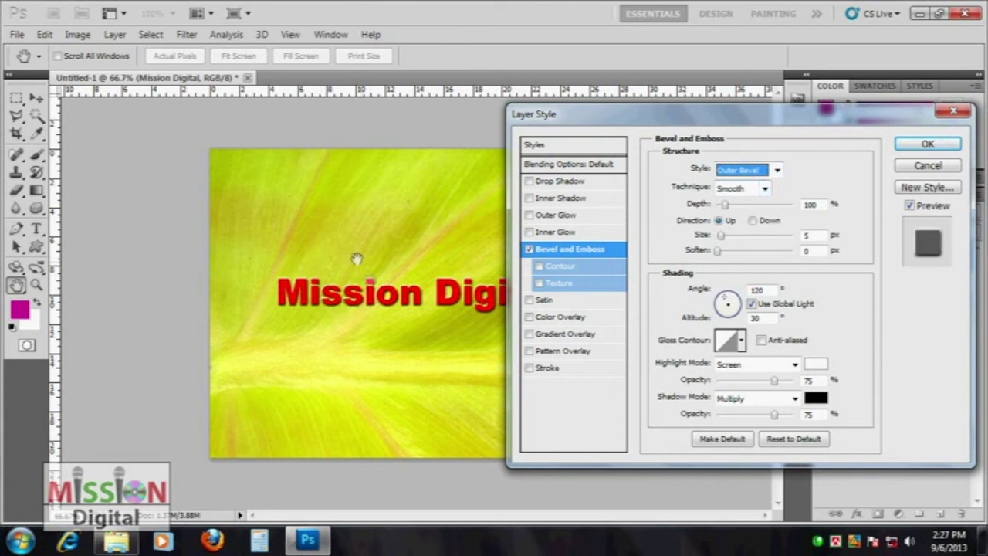
{"action": "left_click", "coordinate": [777, 170]}
{"action": "left_click", "coordinate": [738, 196]}
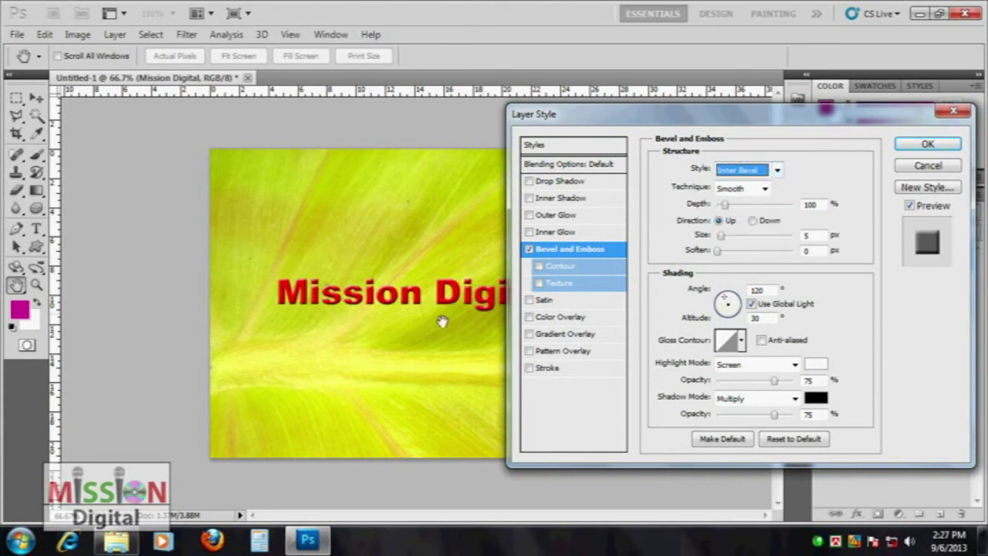
{"action": "left_click", "coordinate": [777, 170]}
{"action": "left_click", "coordinate": [755, 208]}
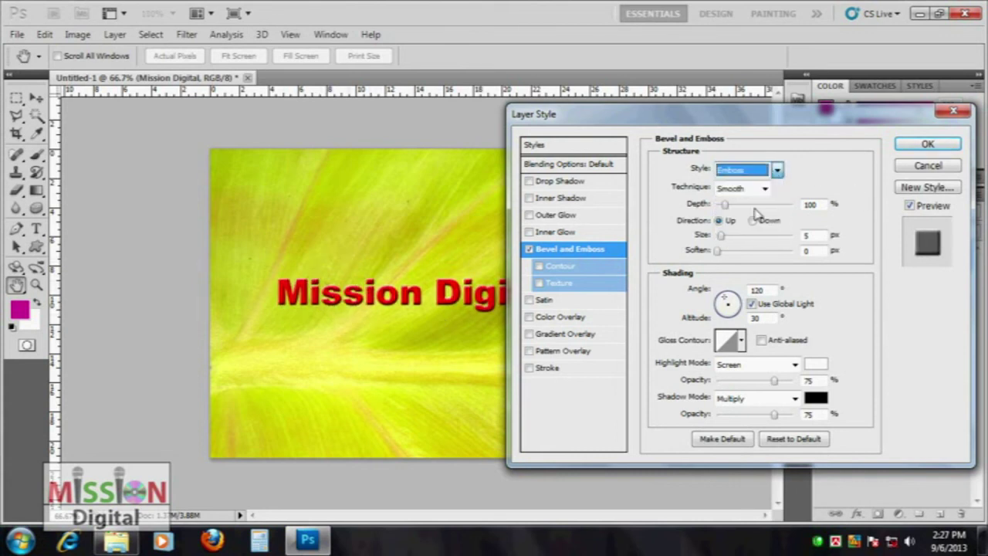
{"action": "left_click", "coordinate": [767, 171]}
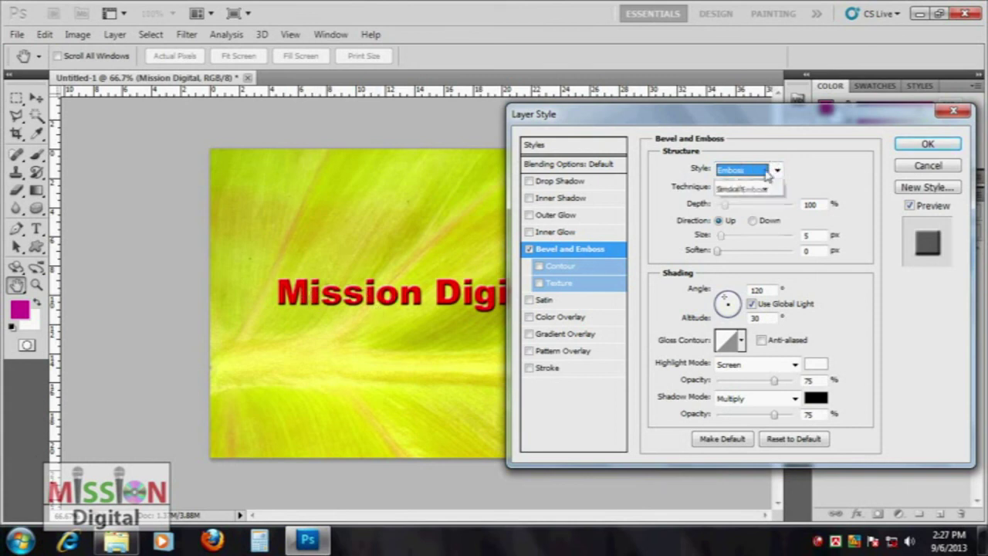
{"action": "left_click", "coordinate": [751, 220]}
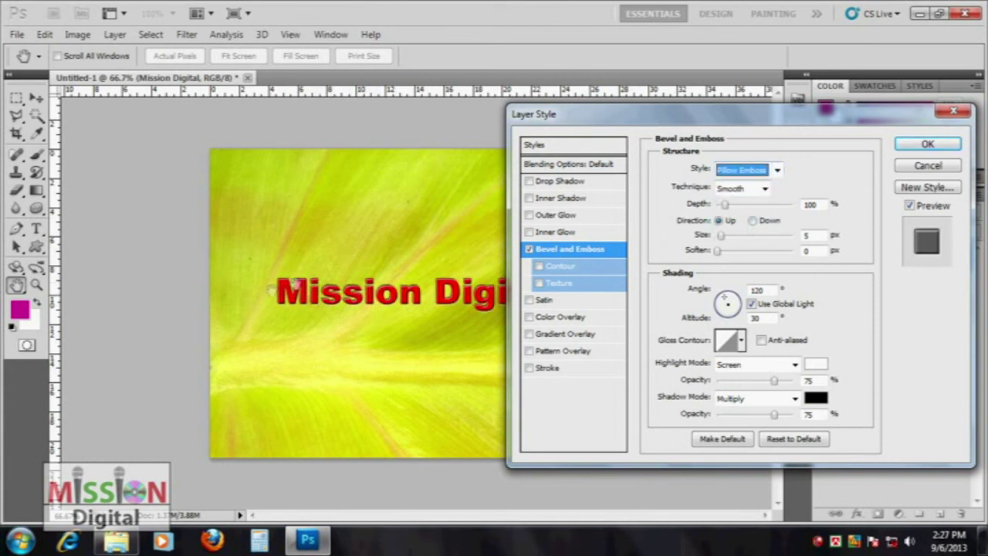
{"action": "left_click", "coordinate": [743, 170]}
{"action": "left_click", "coordinate": [745, 234]}
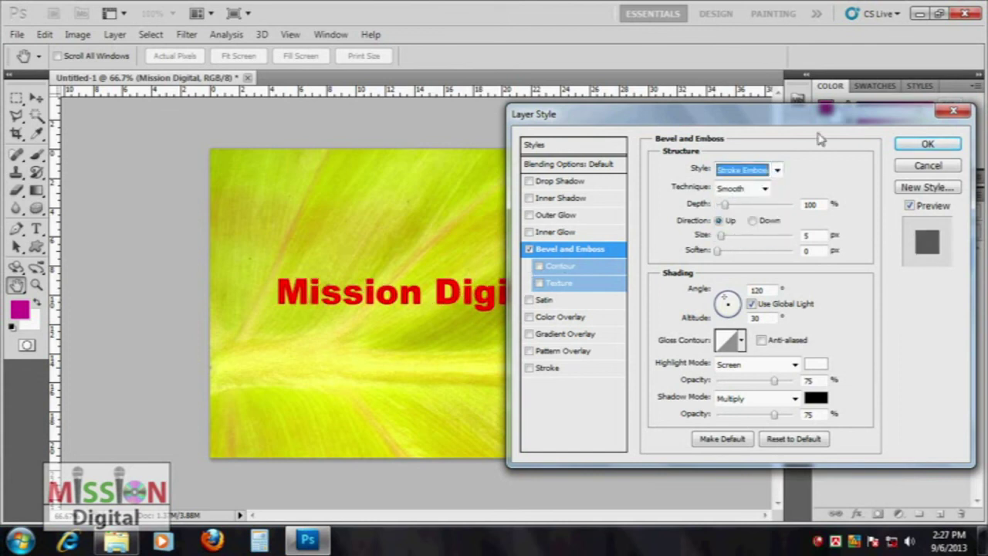
{"action": "left_click", "coordinate": [775, 170]}
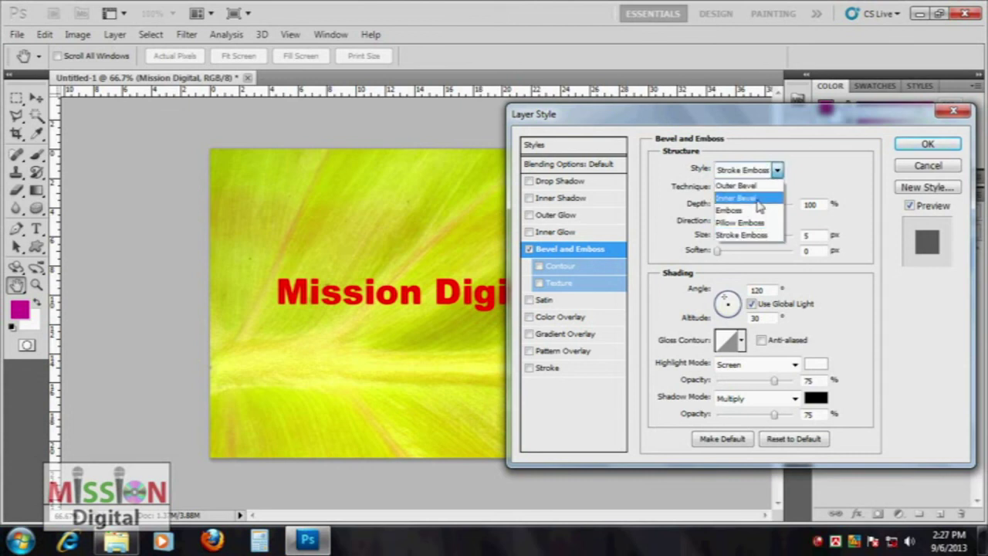
{"action": "left_click", "coordinate": [759, 199]}
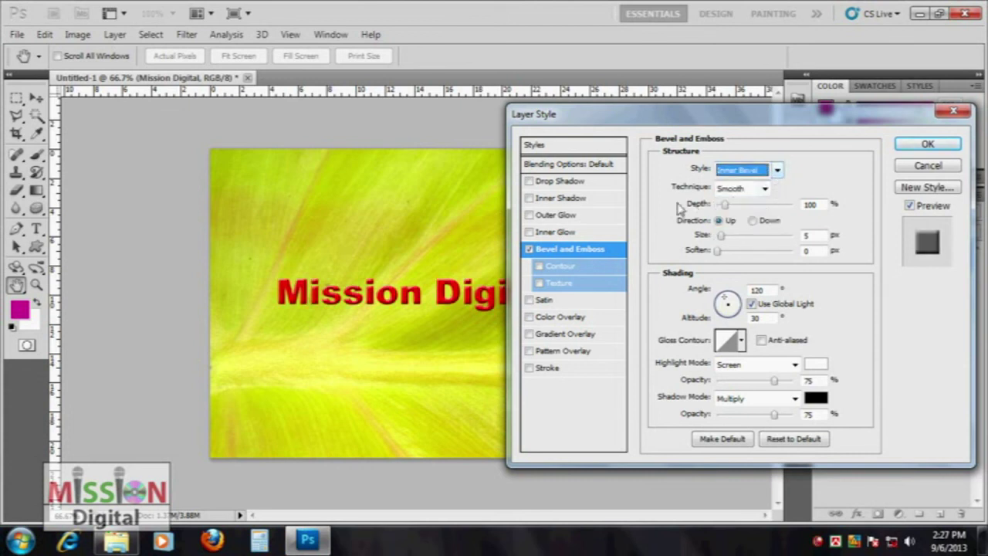
{"action": "left_click", "coordinate": [764, 189]}
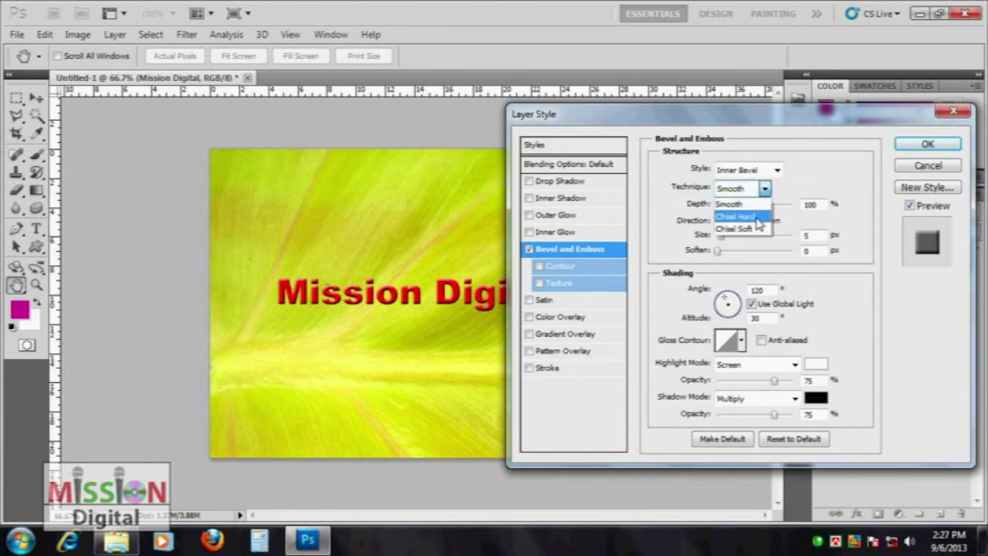
{"action": "left_click", "coordinate": [759, 220]}
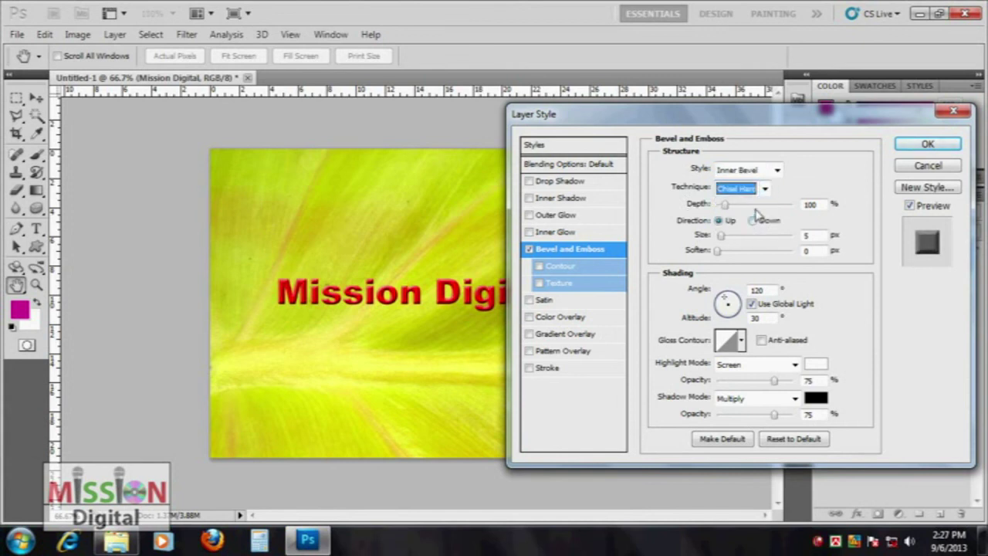
{"action": "left_click", "coordinate": [741, 188]}
{"action": "left_click", "coordinate": [738, 225]}
{"action": "left_click", "coordinate": [741, 188]}
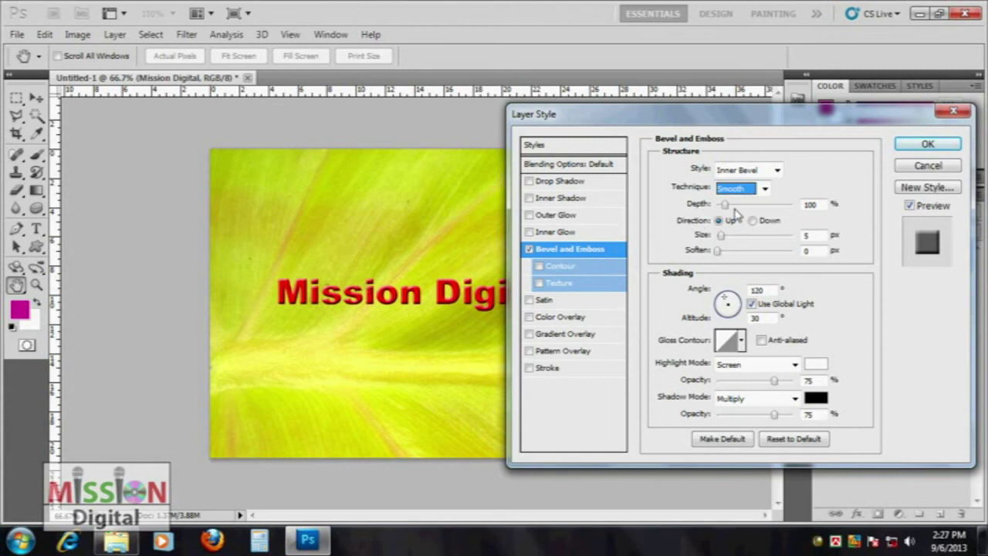
Step: Raise the bevel depth to 358%, trying Direction Down before returning to Up
{"action": "mouse_move", "coordinate": [727, 205]}
{"action": "left_mouse_down"}
{"action": "mouse_move", "coordinate": [739, 206]}
{"action": "mouse_move", "coordinate": [723, 217]}
{"action": "mouse_move", "coordinate": [751, 219]}
{"action": "left_mouse_up"}
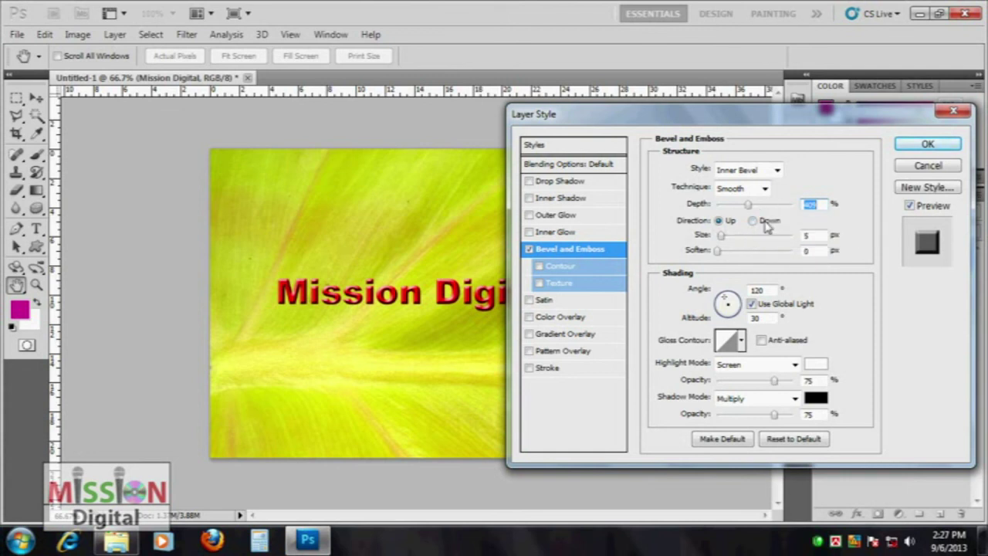
{"action": "left_click", "coordinate": [754, 221]}
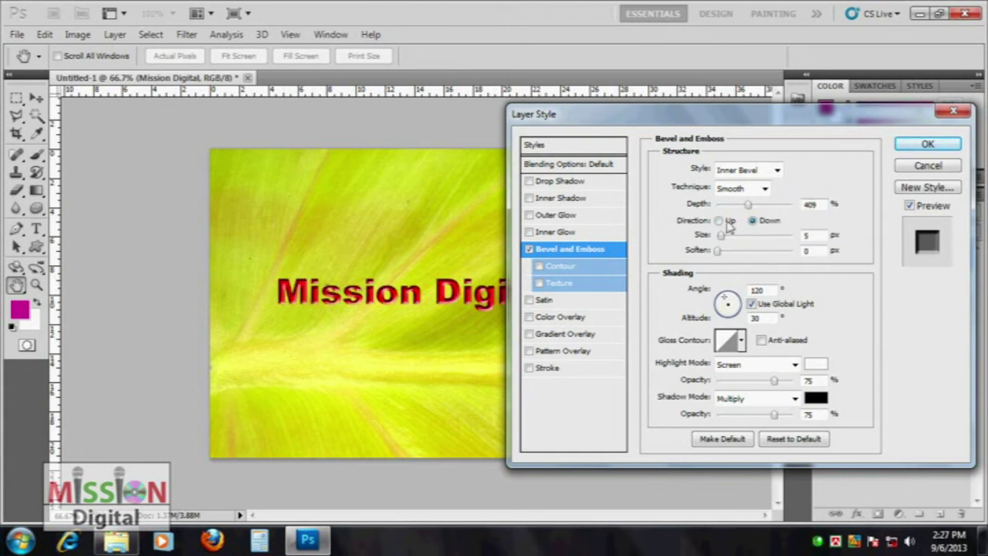
{"action": "left_click", "coordinate": [722, 222]}
{"action": "left_click_drag", "start_coordinate": [748, 204], "coordinate": [740, 204]}
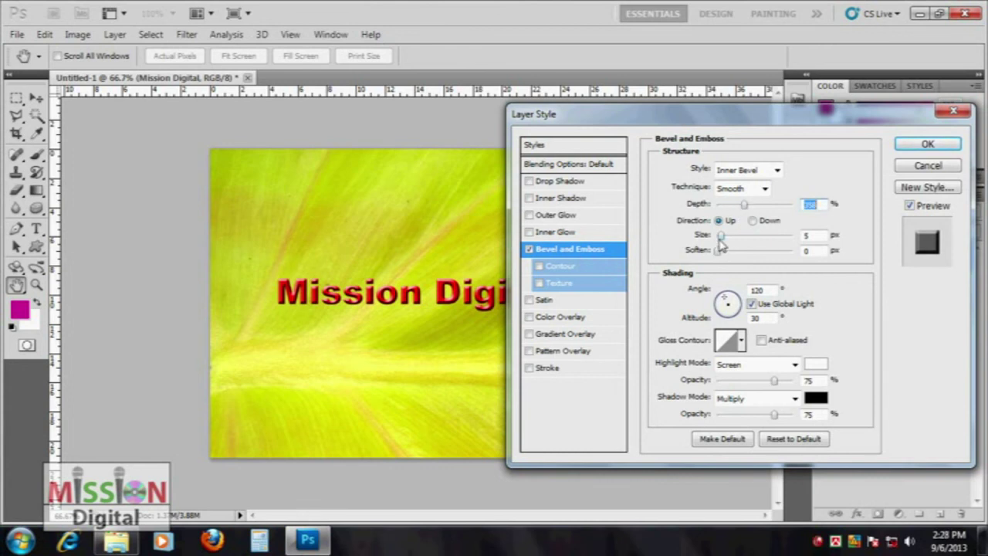
Step: Soften the bevel to 1 px, relight it at altitude 32, and view at 100%
{"action": "mouse_move", "coordinate": [721, 236]}
{"action": "left_mouse_down"}
{"action": "mouse_move", "coordinate": [737, 249]}
{"action": "mouse_move", "coordinate": [741, 236]}
{"action": "mouse_move", "coordinate": [720, 236]}
{"action": "mouse_move", "coordinate": [726, 257]}
{"action": "mouse_move", "coordinate": [717, 264]}
{"action": "left_mouse_up"}
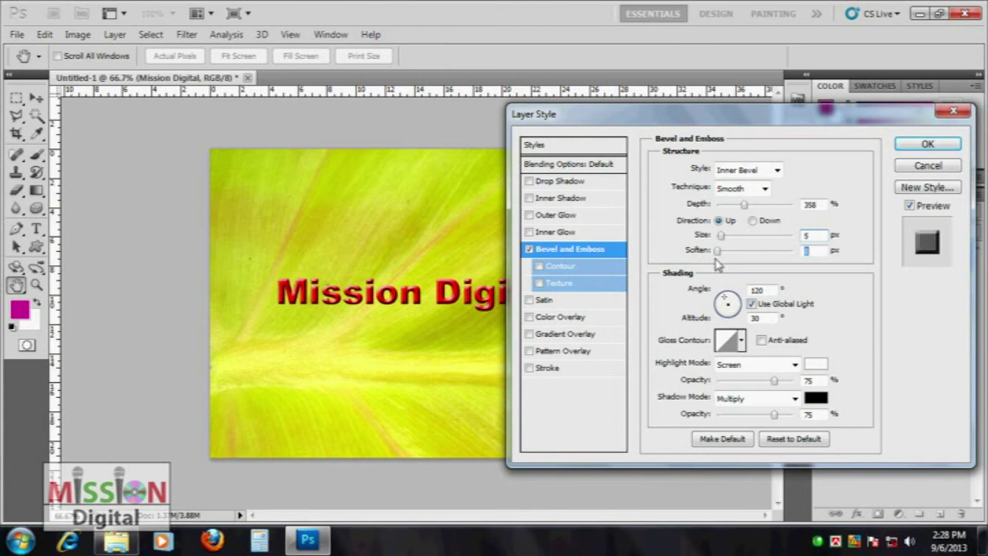
{"action": "left_click_drag", "start_coordinate": [724, 263], "coordinate": [732, 262]}
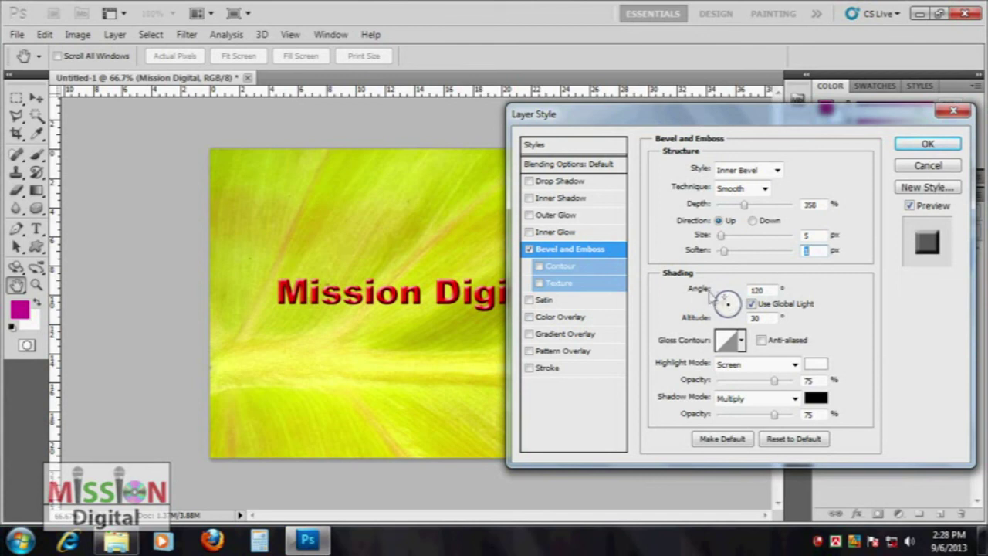
{"action": "left_click_drag", "start_coordinate": [728, 303], "coordinate": [735, 305]}
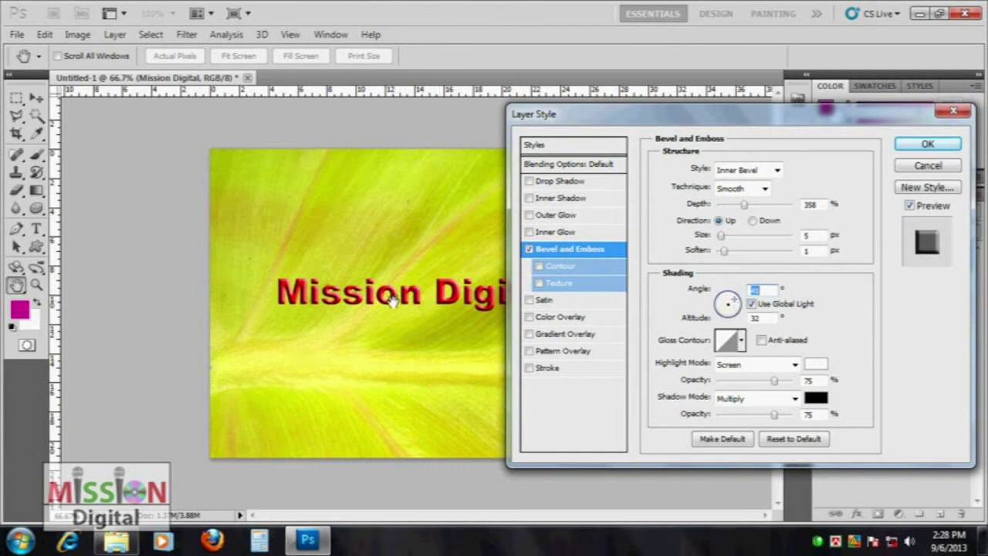
{"action": "left_click", "coordinate": [393, 299]}
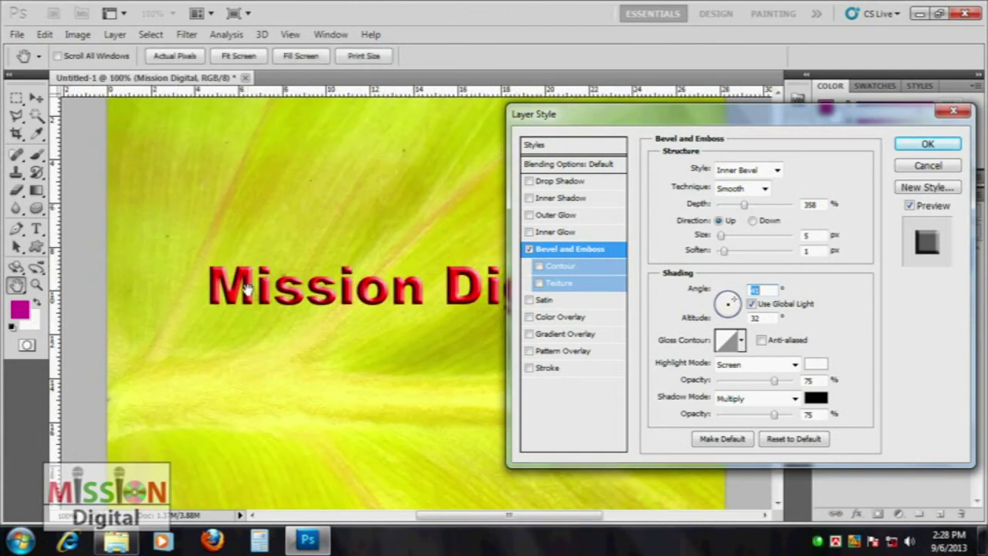
Step: Set the shading angle to 45° and preview a multi-peak gloss contour
{"action": "mouse_move", "coordinate": [734, 305]}
{"action": "left_mouse_down"}
{"action": "mouse_move", "coordinate": [718, 309]}
{"action": "mouse_move", "coordinate": [739, 315]}
{"action": "mouse_move", "coordinate": [744, 294]}
{"action": "mouse_move", "coordinate": [736, 305]}
{"action": "left_mouse_up"}
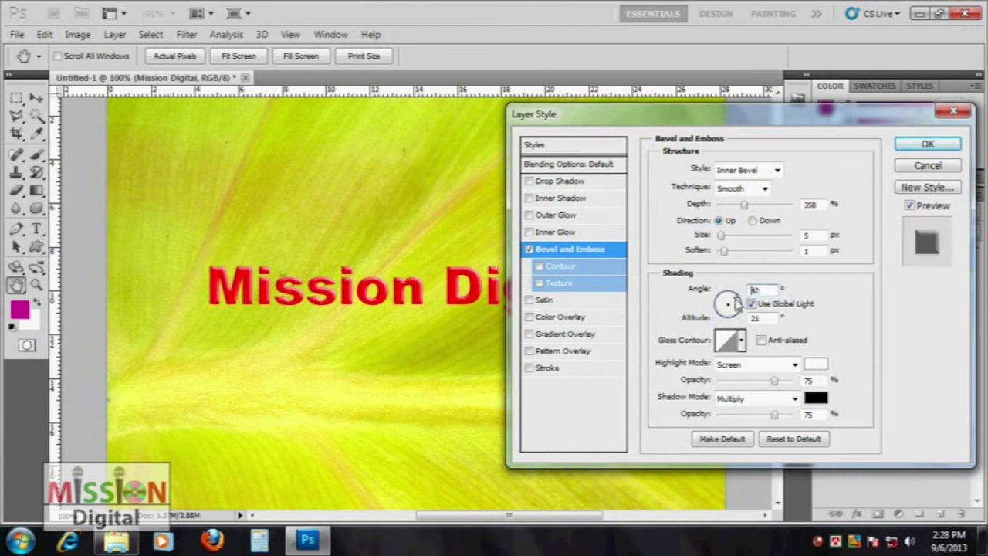
{"action": "left_click", "coordinate": [736, 304]}
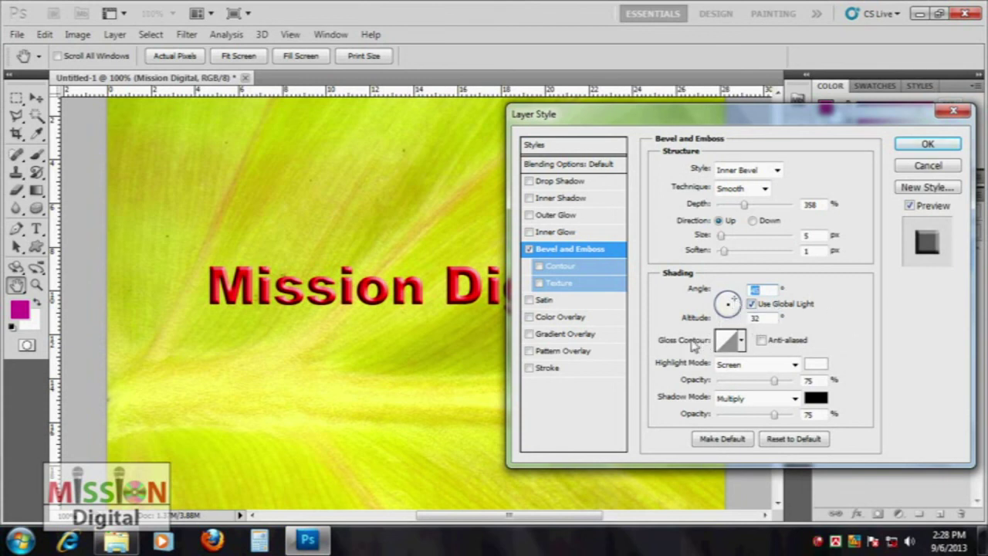
{"action": "left_click", "coordinate": [740, 342]}
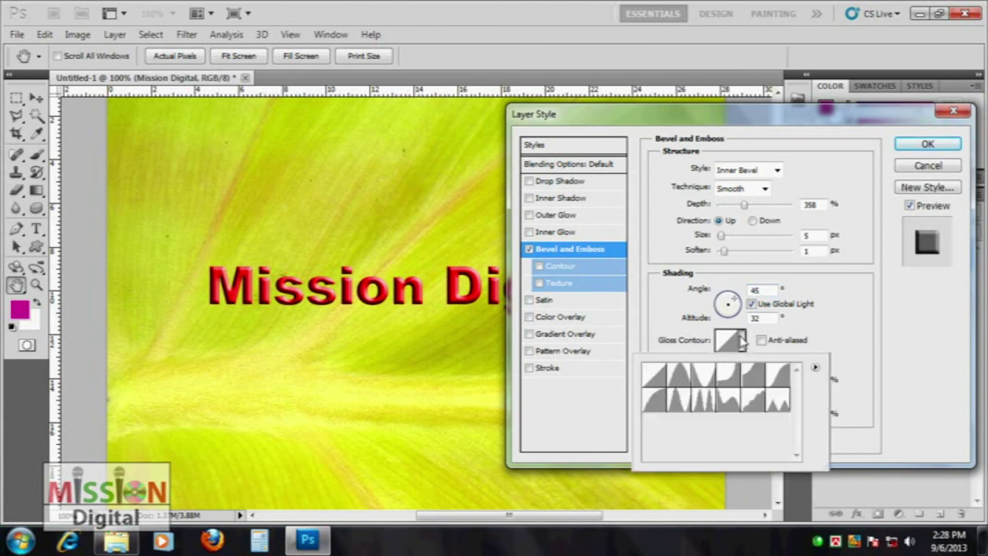
{"action": "left_click", "coordinate": [702, 394]}
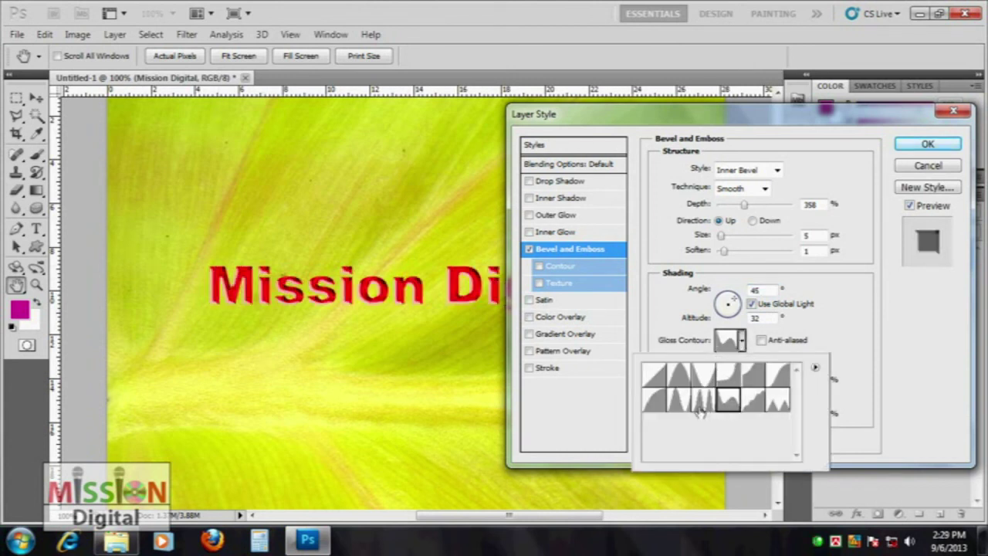
{"action": "left_click", "coordinate": [702, 375]}
Step: Preview several more gloss contour presets, ending on the plain Linear contour
{"action": "left_click", "coordinate": [677, 398]}
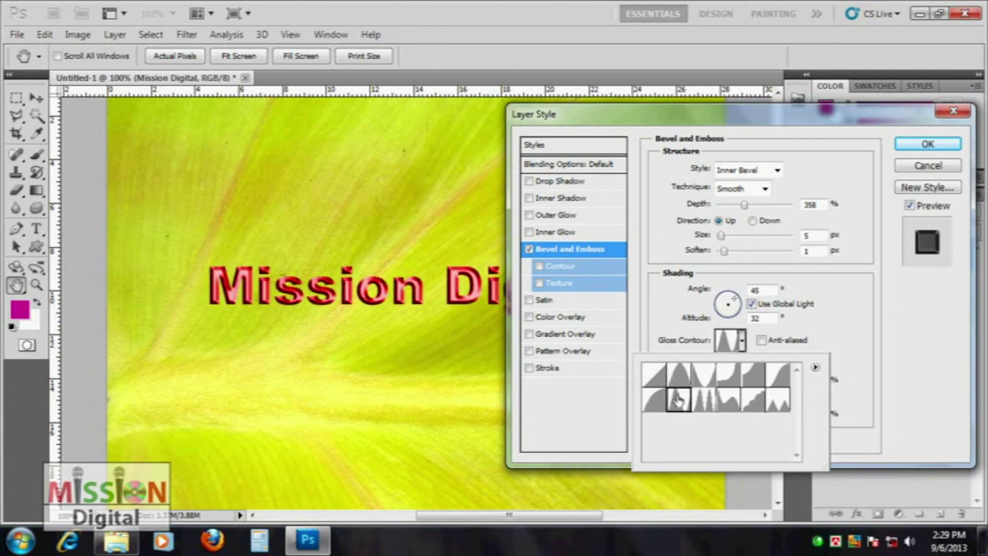
{"action": "left_click", "coordinate": [654, 375]}
{"action": "left_click", "coordinate": [777, 374]}
{"action": "left_click", "coordinate": [778, 398]}
{"action": "left_click", "coordinate": [753, 374]}
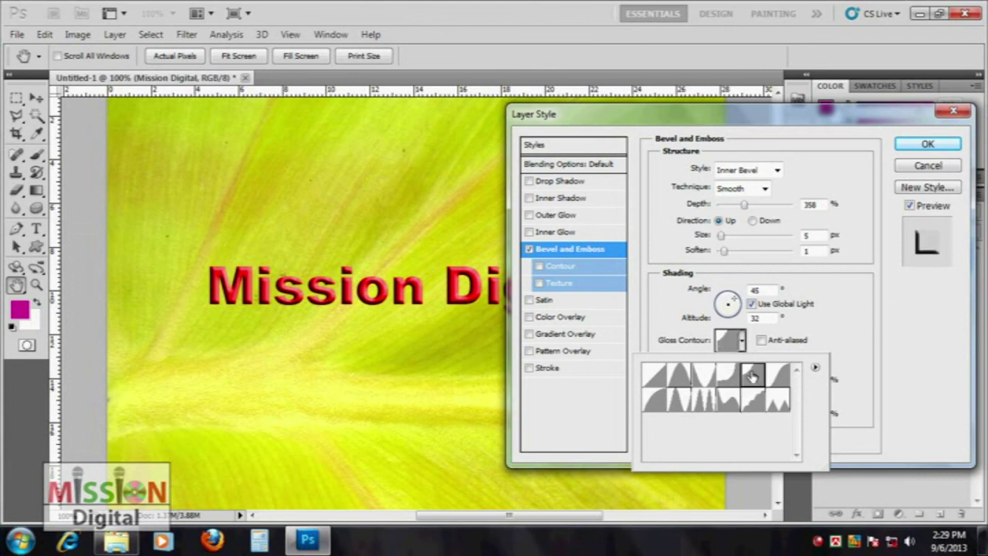
{"action": "left_click", "coordinate": [655, 375]}
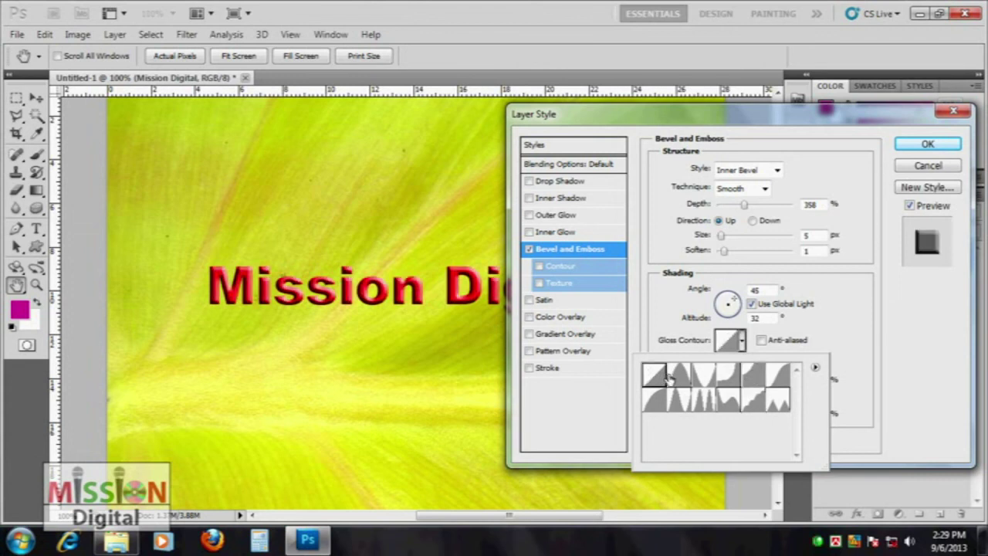
{"action": "left_click", "coordinate": [679, 375]}
{"action": "left_click", "coordinate": [655, 376]}
{"action": "left_click", "coordinate": [873, 293]}
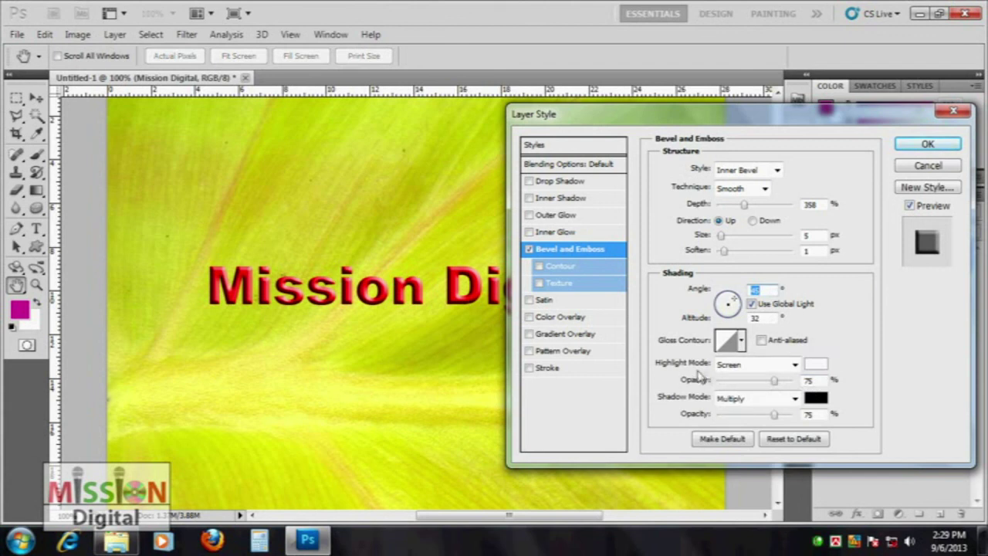
Step: Test the highlight opacity, fading it almost to zero and raising it back up
{"action": "left_click", "coordinate": [799, 366]}
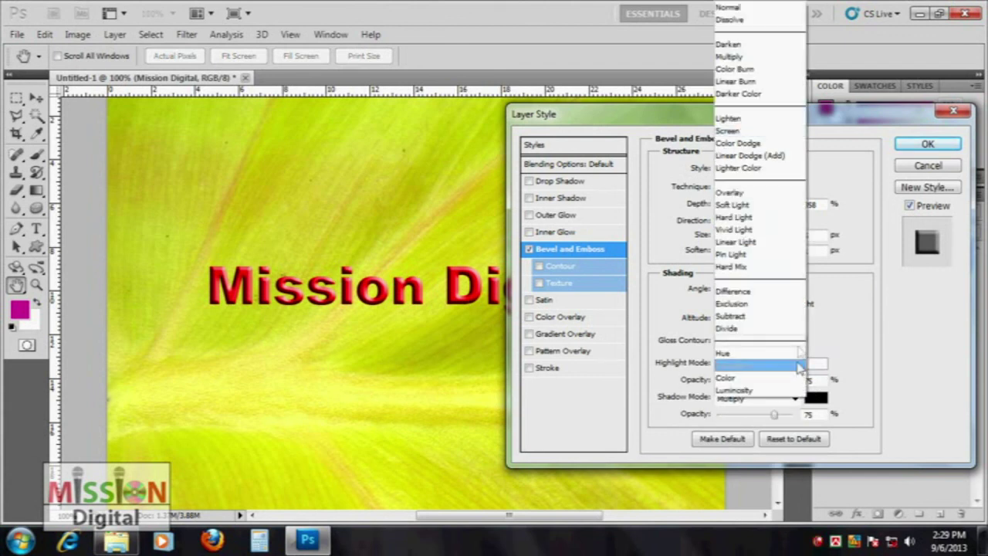
{"action": "key", "text": "Escape"}
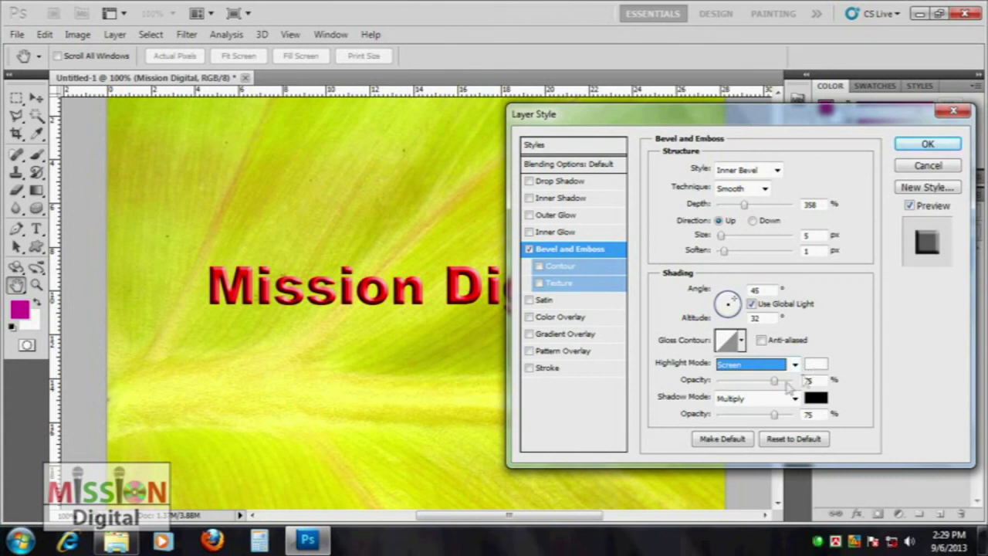
{"action": "left_click_drag", "start_coordinate": [775, 380], "coordinate": [710, 389]}
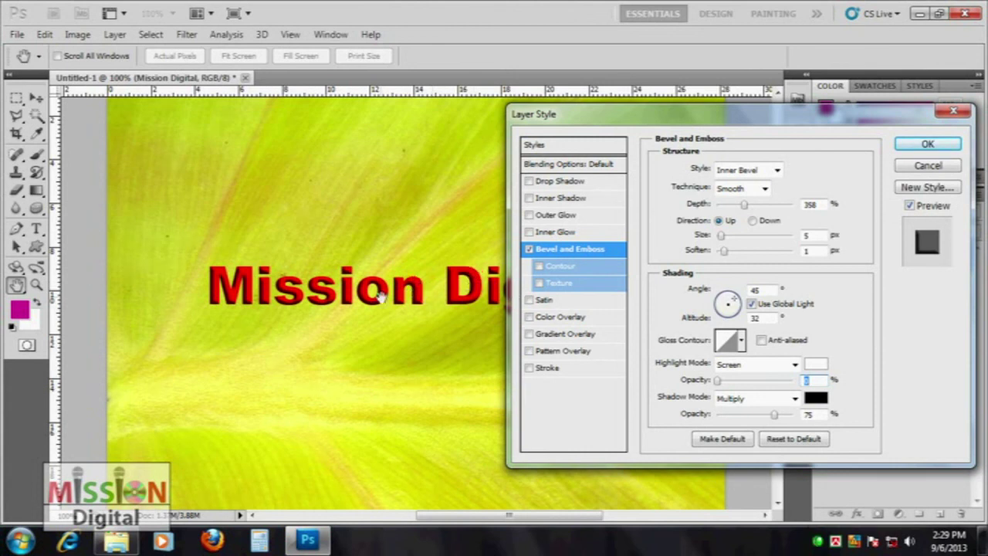
{"action": "left_click_drag", "start_coordinate": [718, 380], "coordinate": [807, 384]}
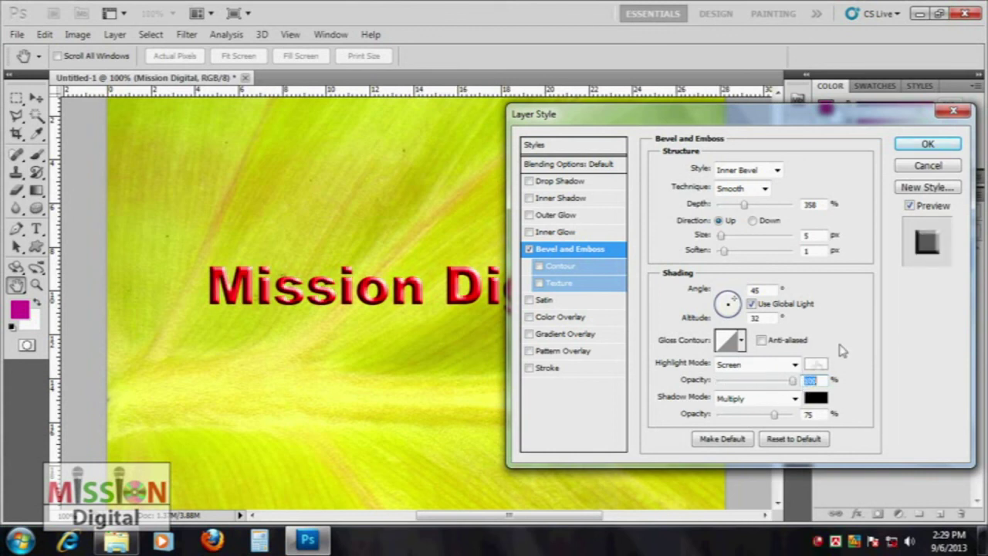
Step: Preview yellow and blue highlight colours, then discard the colour change
{"action": "left_click", "coordinate": [816, 365]}
{"action": "left_click", "coordinate": [693, 336]}
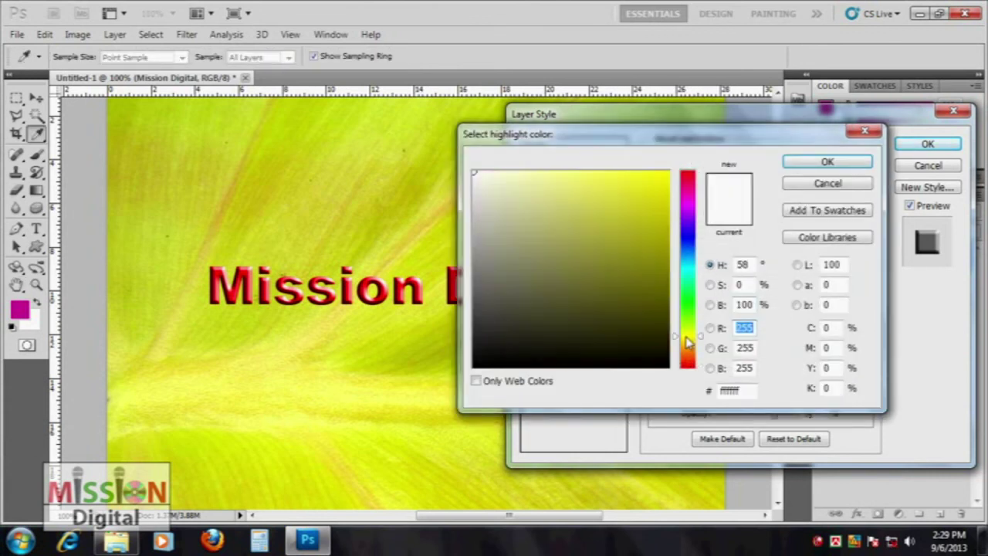
{"action": "left_click", "coordinate": [669, 171]}
{"action": "left_click", "coordinate": [687, 249]}
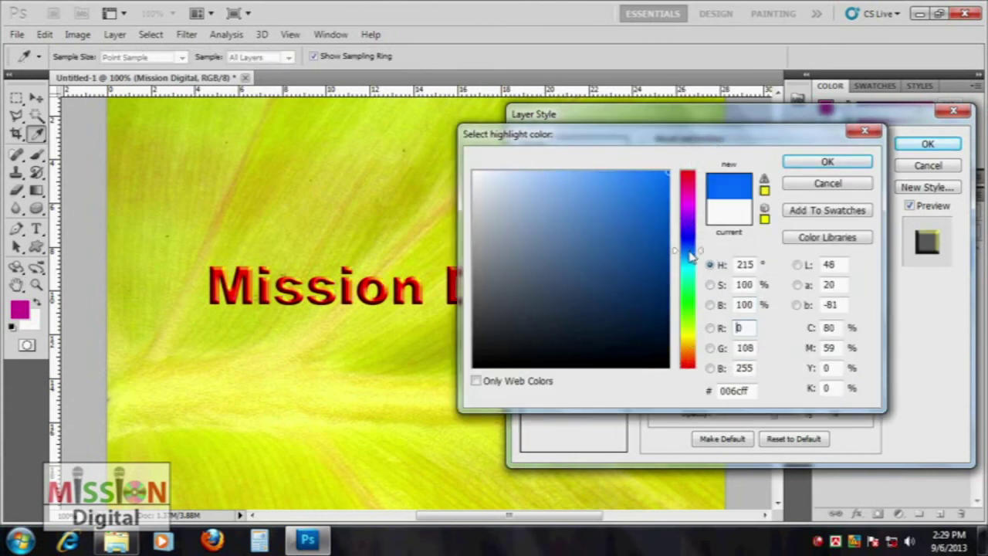
{"action": "left_click", "coordinate": [828, 183]}
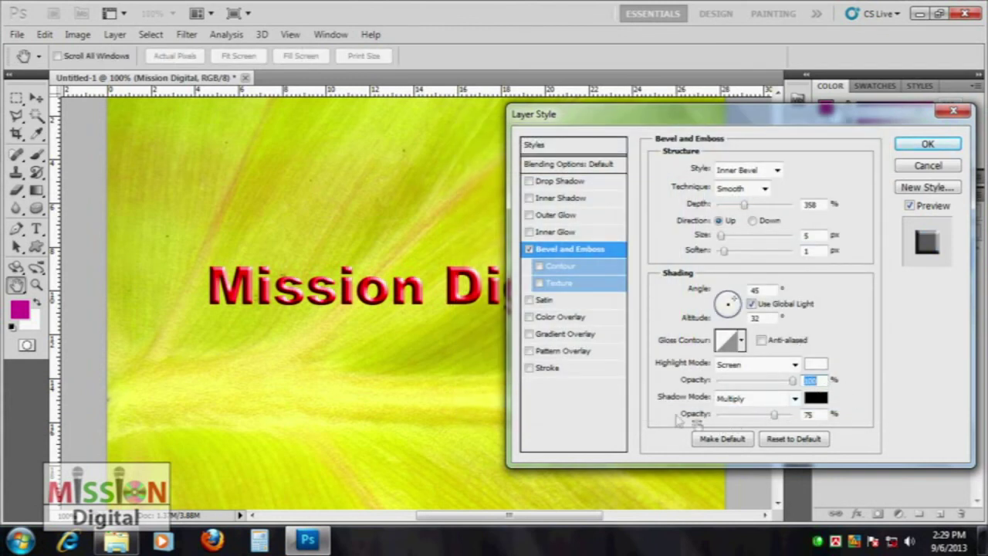
Step: Lower the shadow opacity and change the shadow colour to blue
{"action": "mouse_move", "coordinate": [774, 415]}
{"action": "left_mouse_down"}
{"action": "mouse_move", "coordinate": [733, 416]}
{"action": "mouse_move", "coordinate": [788, 415]}
{"action": "left_mouse_up"}
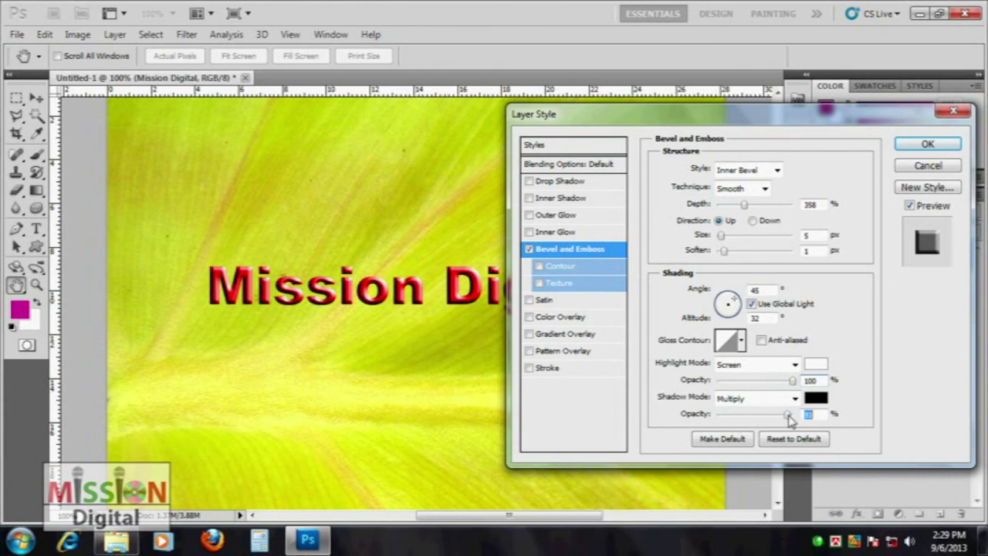
{"action": "left_click", "coordinate": [816, 398]}
{"action": "left_click", "coordinate": [669, 206]}
{"action": "type", "text": "209"}
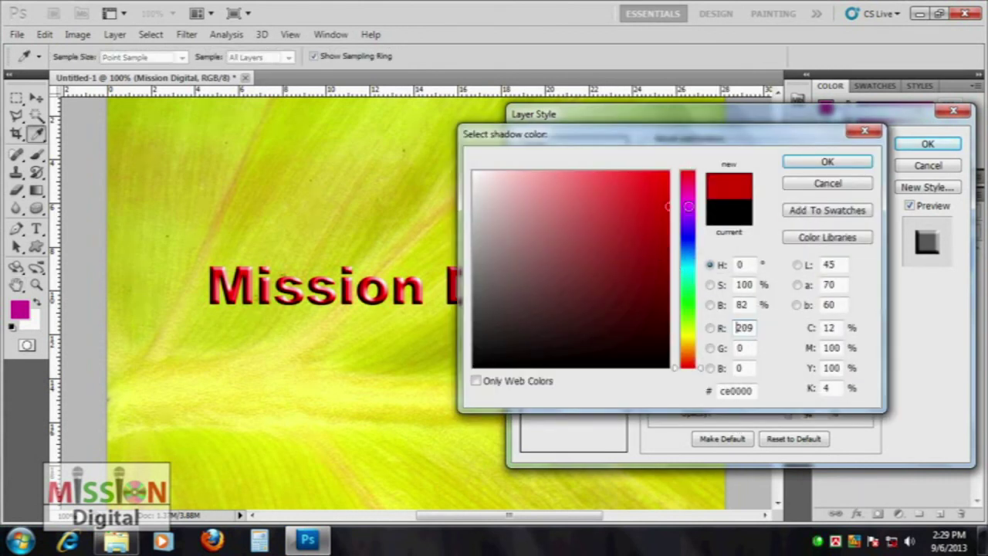
{"action": "left_click", "coordinate": [691, 240]}
{"action": "left_click", "coordinate": [666, 219]}
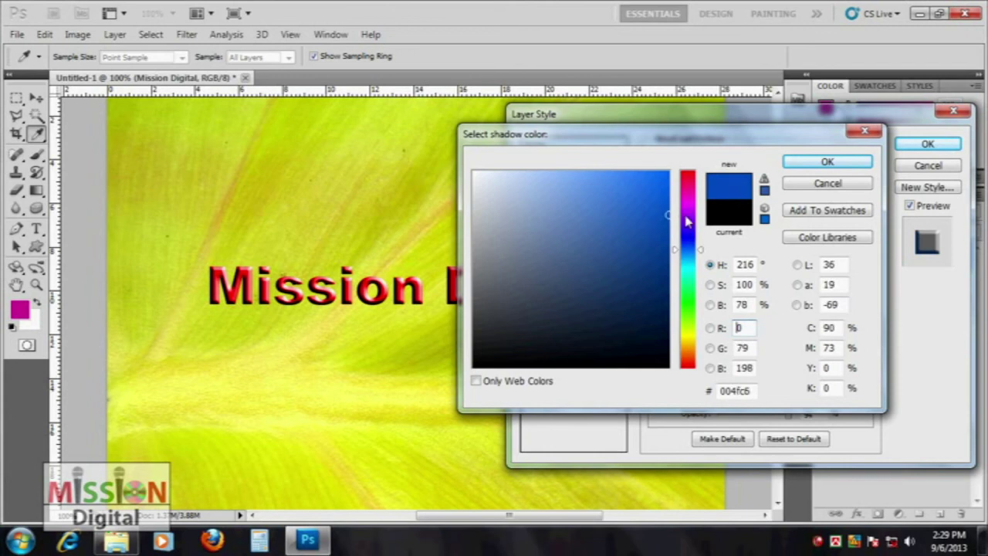
{"action": "left_click", "coordinate": [687, 172]}
{"action": "left_click", "coordinate": [688, 246]}
{"action": "left_click", "coordinate": [659, 204]}
{"action": "left_click", "coordinate": [827, 162]}
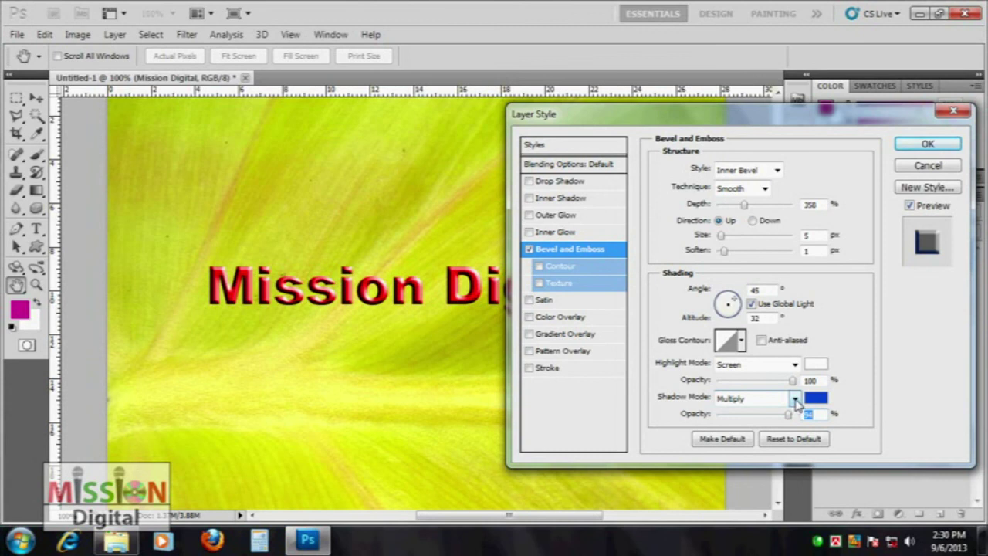
Step: Switch the shadow blend mode to Normal, then back to Multiply
{"action": "left_click", "coordinate": [795, 400]}
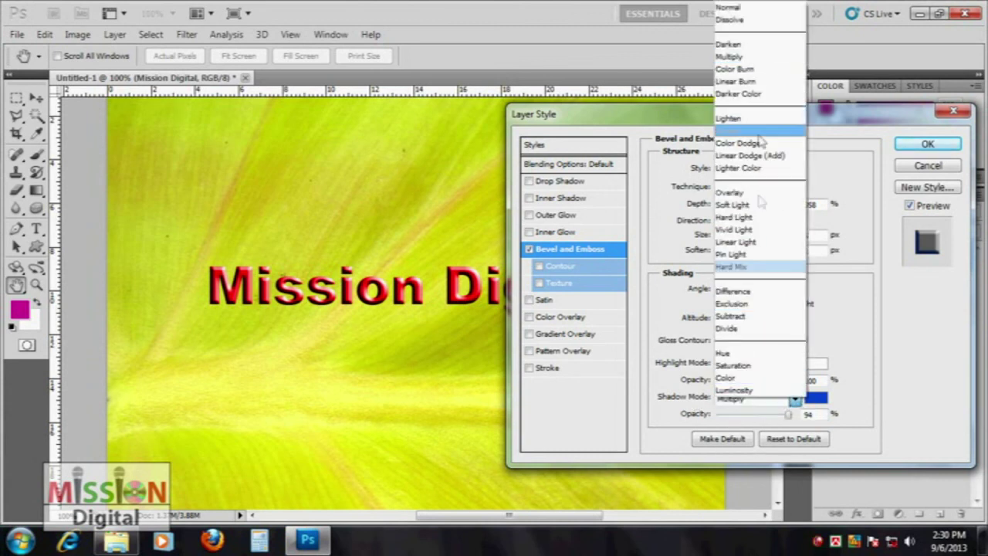
{"action": "left_click", "coordinate": [751, 10]}
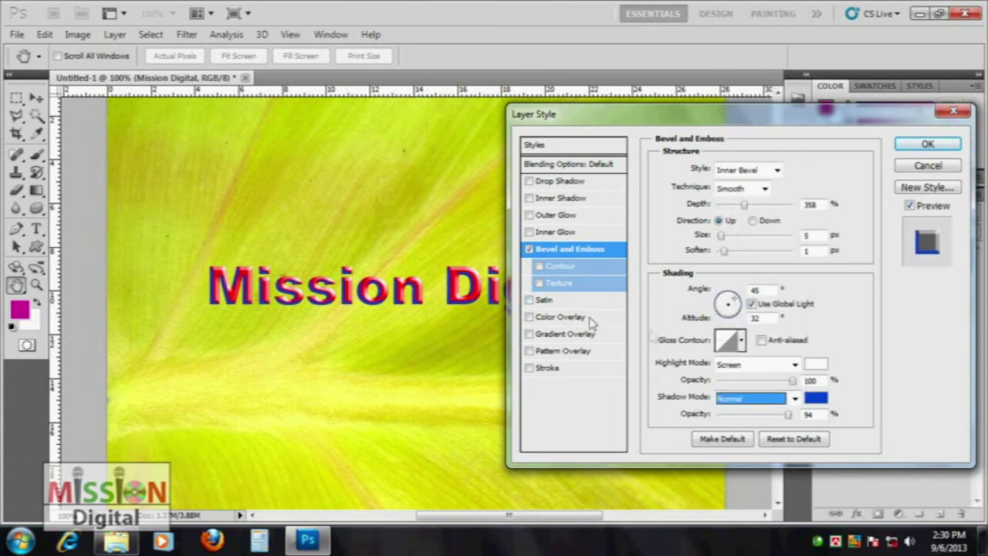
{"action": "left_click", "coordinate": [795, 398]}
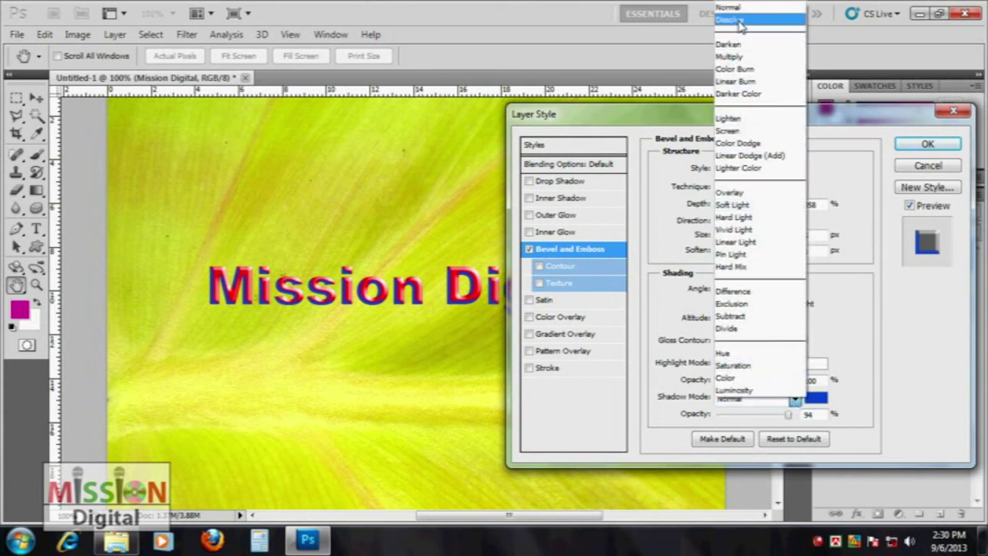
{"action": "left_click", "coordinate": [730, 57]}
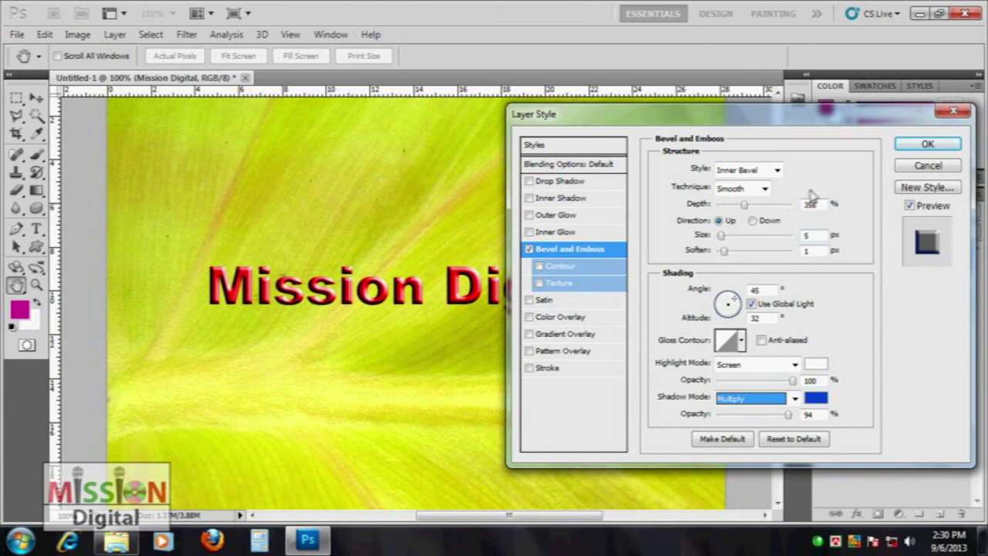
Step: Reset the bevel to defaults, set Size to 5 px, increase Depth, and enable Contour
{"action": "left_click", "coordinate": [816, 443]}
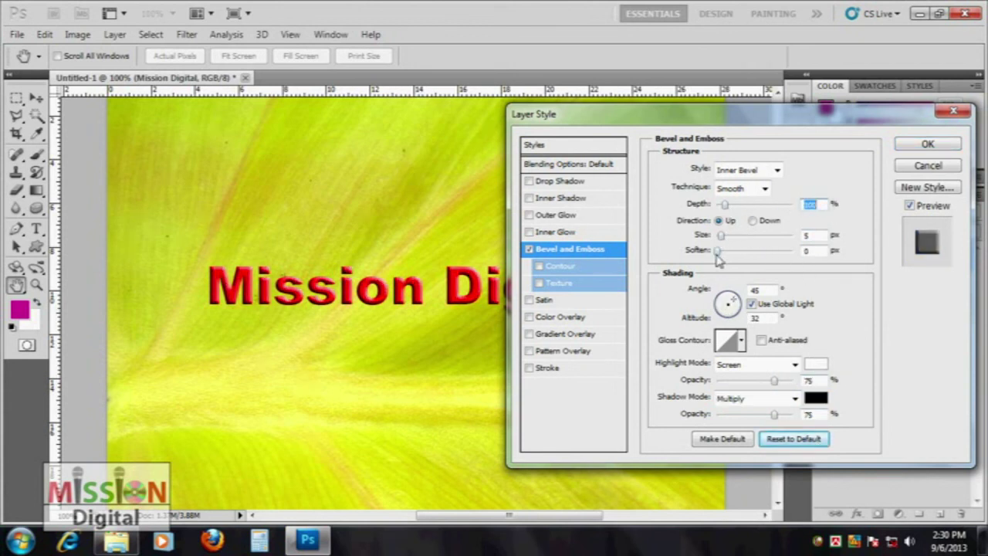
{"action": "left_click_drag", "start_coordinate": [721, 235], "coordinate": [717, 236]}
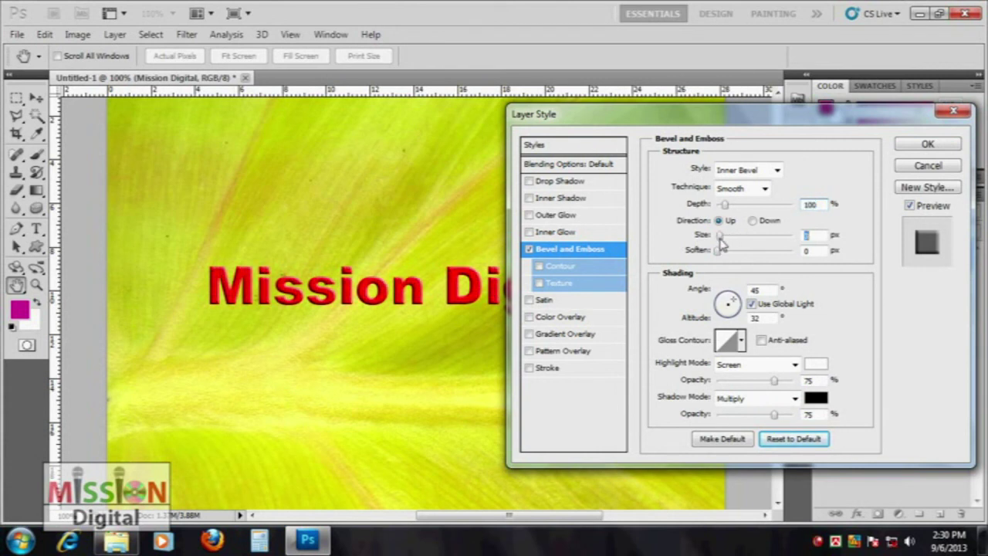
{"action": "type", "text": "5"}
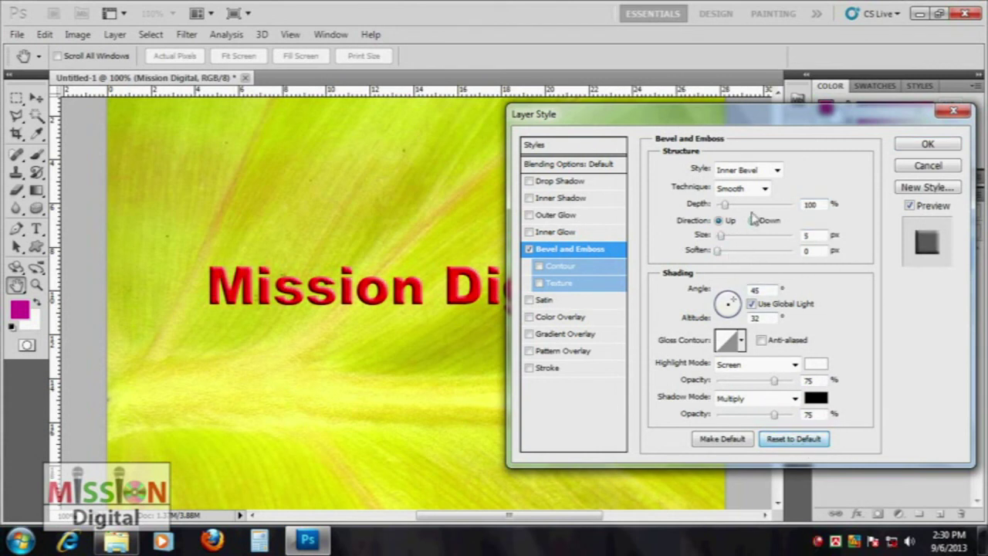
{"action": "left_click_drag", "start_coordinate": [725, 206], "coordinate": [737, 205]}
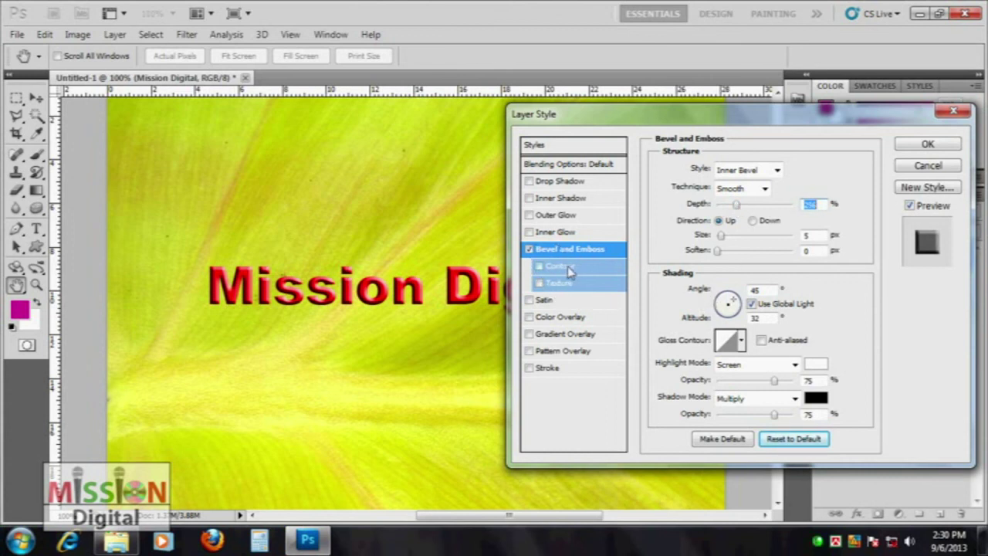
{"action": "left_click", "coordinate": [539, 266]}
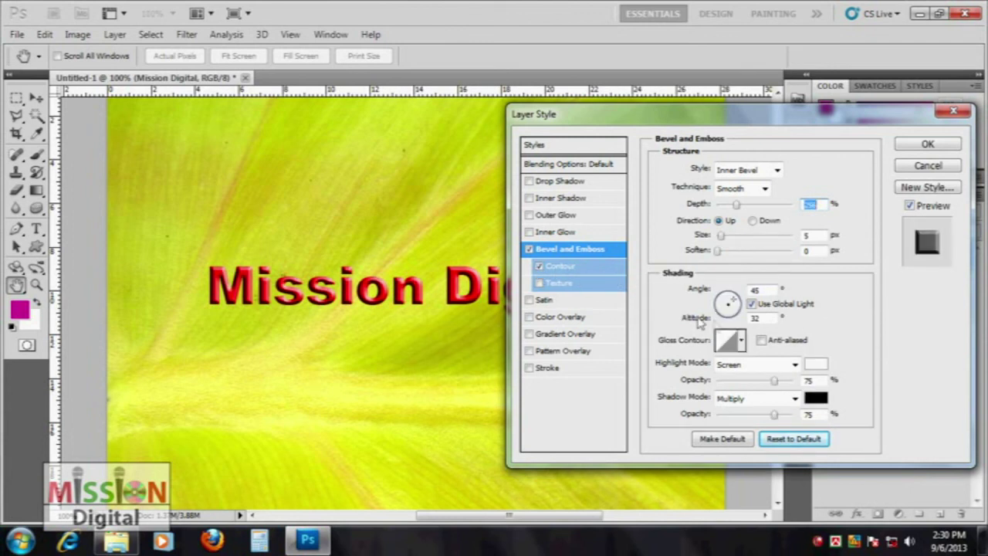
Step: Preview V-shaped and Linear contour presets and a smaller range, then switch Contour off
{"action": "left_click", "coordinate": [553, 268]}
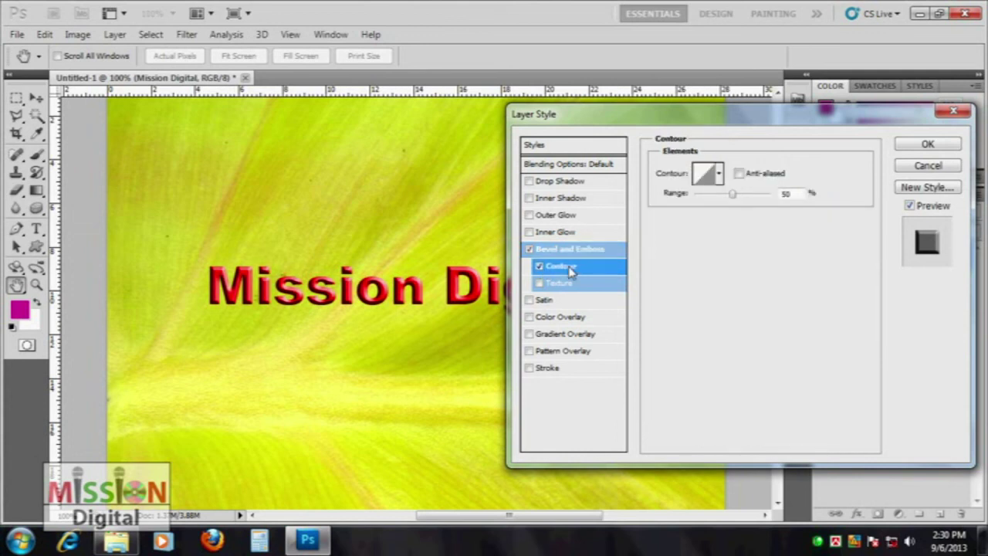
{"action": "left_click", "coordinate": [719, 175]}
{"action": "left_click", "coordinate": [706, 232]}
{"action": "left_click", "coordinate": [681, 209]}
{"action": "left_click", "coordinate": [627, 208]}
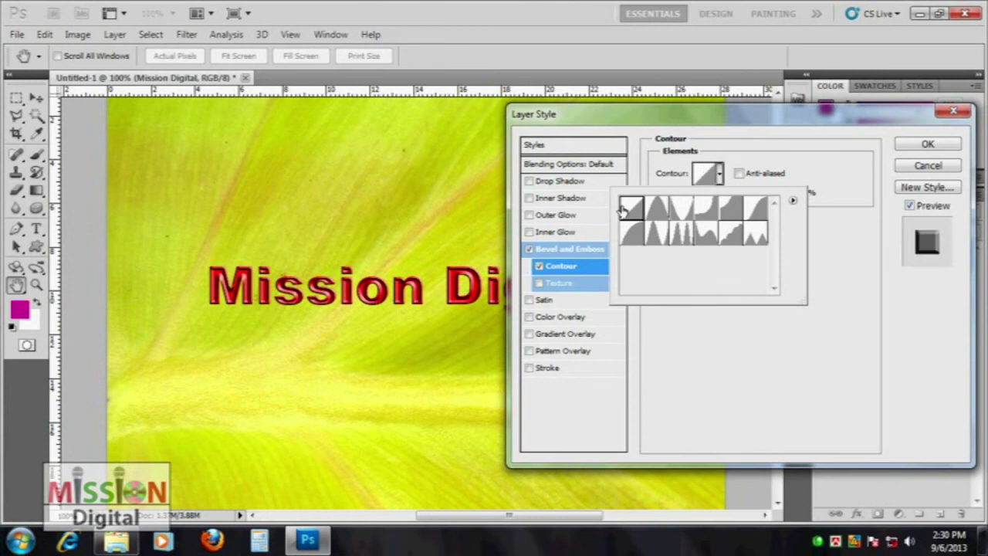
{"action": "left_click", "coordinate": [725, 176]}
{"action": "mouse_move", "coordinate": [735, 200]}
{"action": "left_mouse_down"}
{"action": "mouse_move", "coordinate": [725, 210]}
{"action": "mouse_move", "coordinate": [737, 205]}
{"action": "left_mouse_up"}
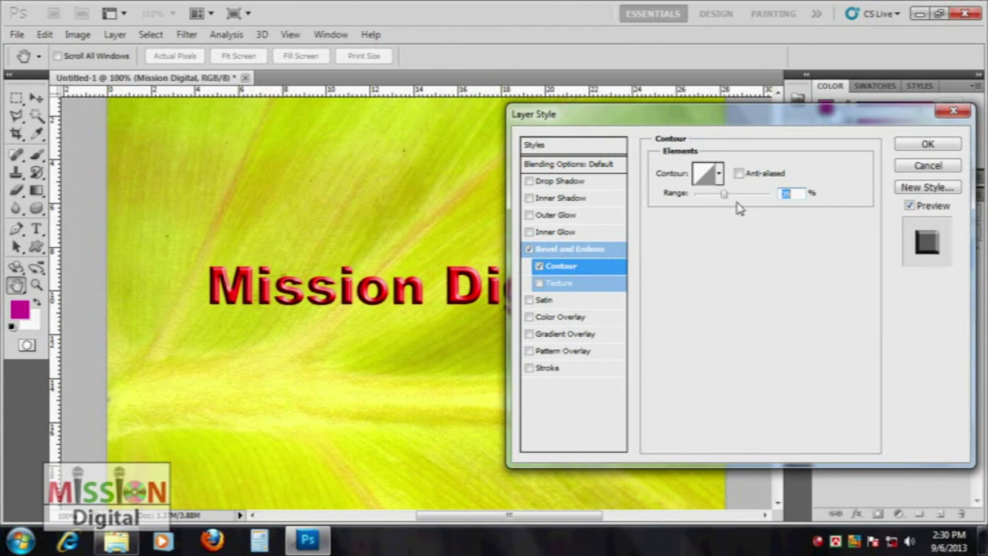
{"action": "left_click", "coordinate": [540, 267]}
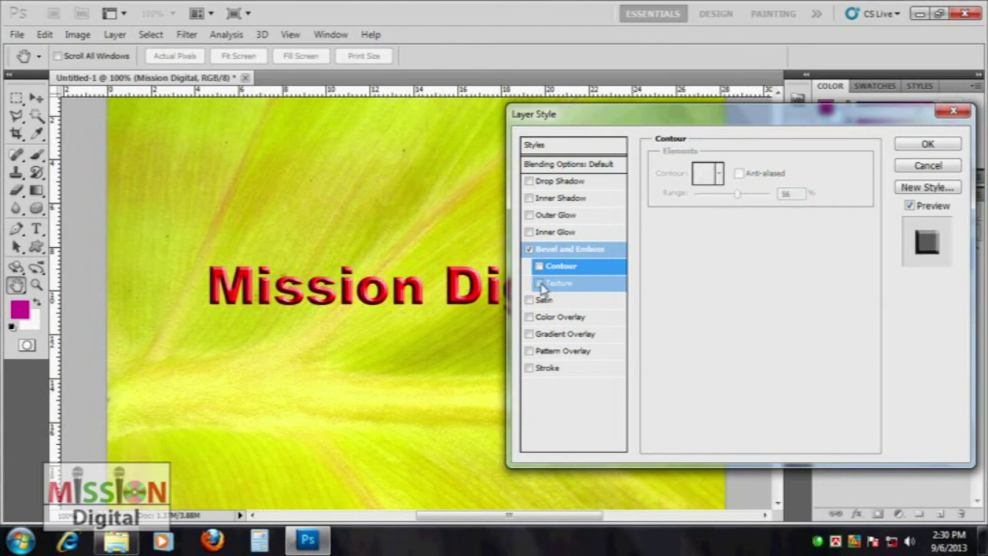
Step: Apply the bubble texture pattern to the bevel at 57% scale and +75 depth
{"action": "left_click", "coordinate": [566, 285]}
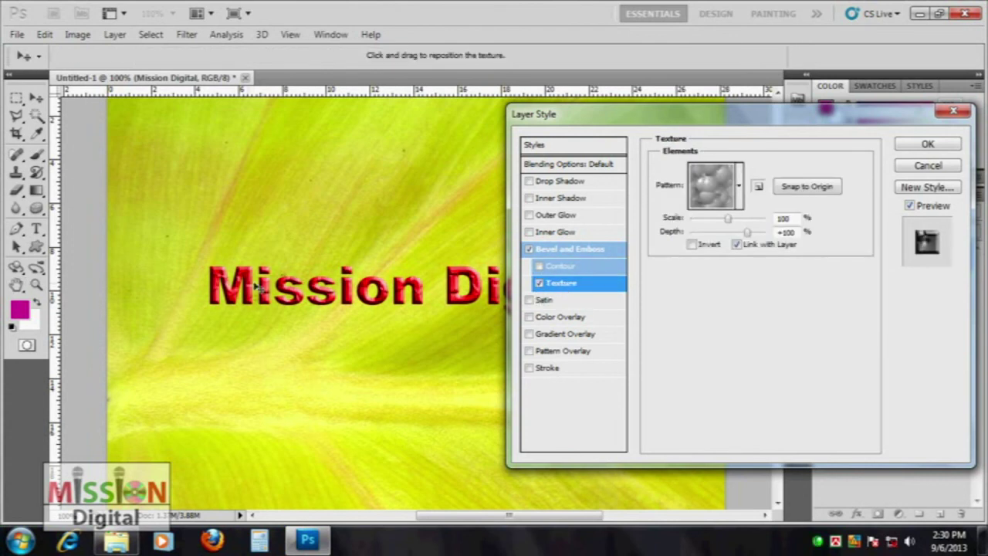
{"action": "left_click", "coordinate": [738, 186]}
{"action": "left_click", "coordinate": [663, 234]}
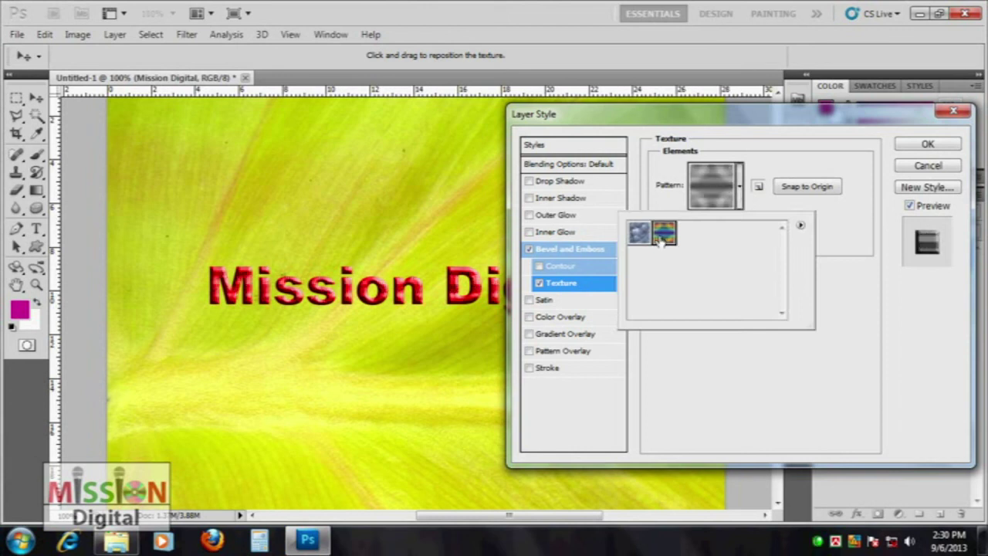
{"action": "left_click", "coordinate": [791, 170]}
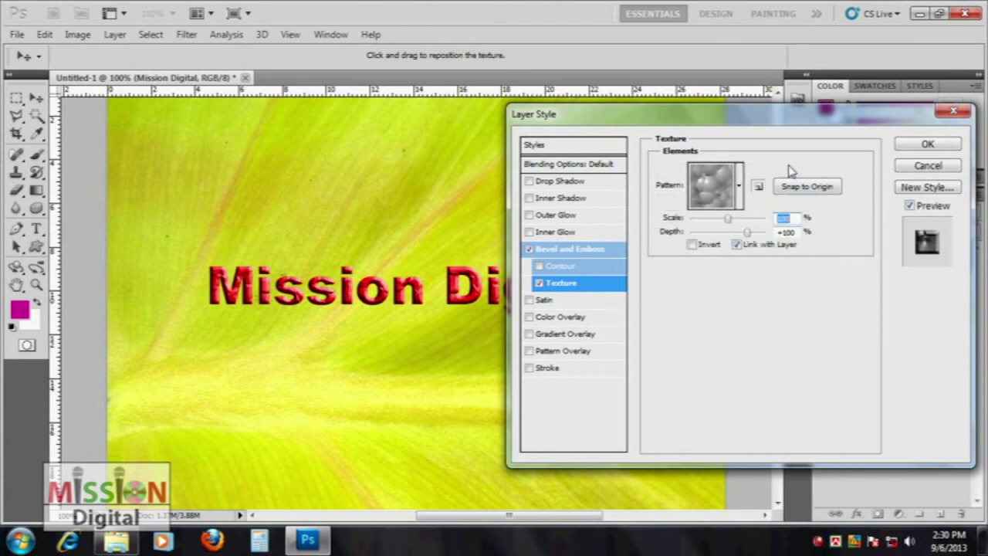
{"action": "mouse_move", "coordinate": [733, 221]}
{"action": "left_mouse_down"}
{"action": "mouse_move", "coordinate": [711, 224]}
{"action": "mouse_move", "coordinate": [726, 232]}
{"action": "mouse_move", "coordinate": [714, 232]}
{"action": "mouse_move", "coordinate": [743, 233]}
{"action": "left_mouse_up"}
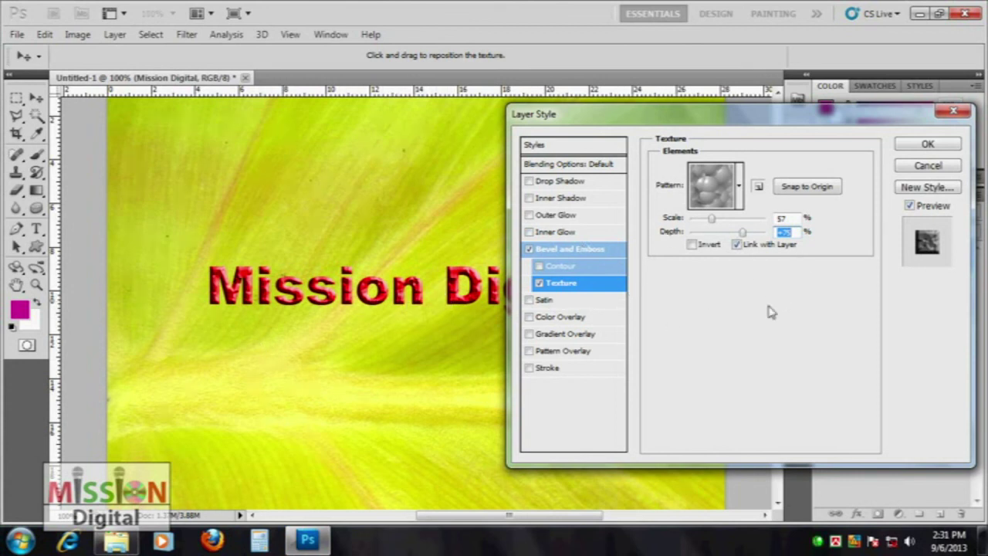
Step: Skip saving a new style, commit the bevel, then undo it back to plain red text
{"action": "left_click", "coordinate": [567, 248]}
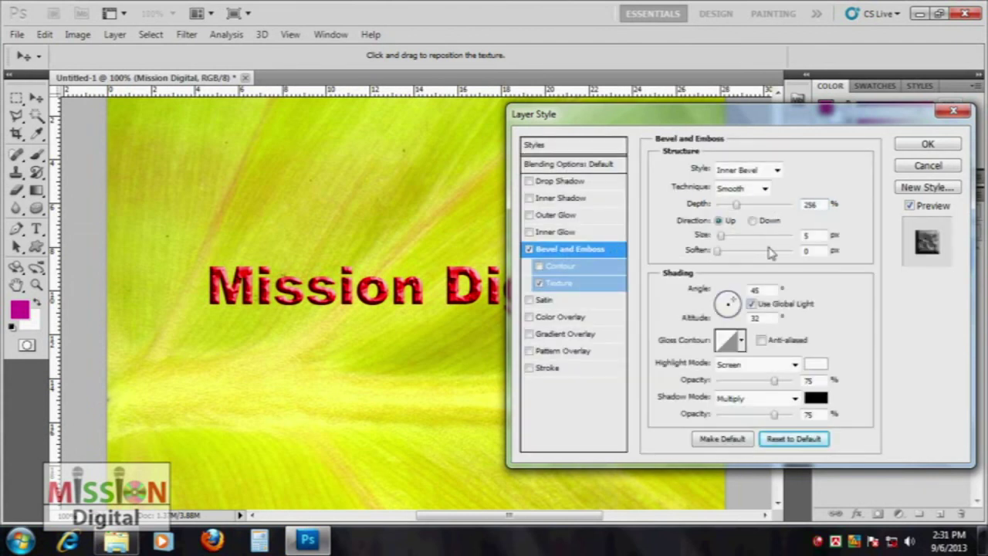
{"action": "left_click", "coordinate": [925, 188]}
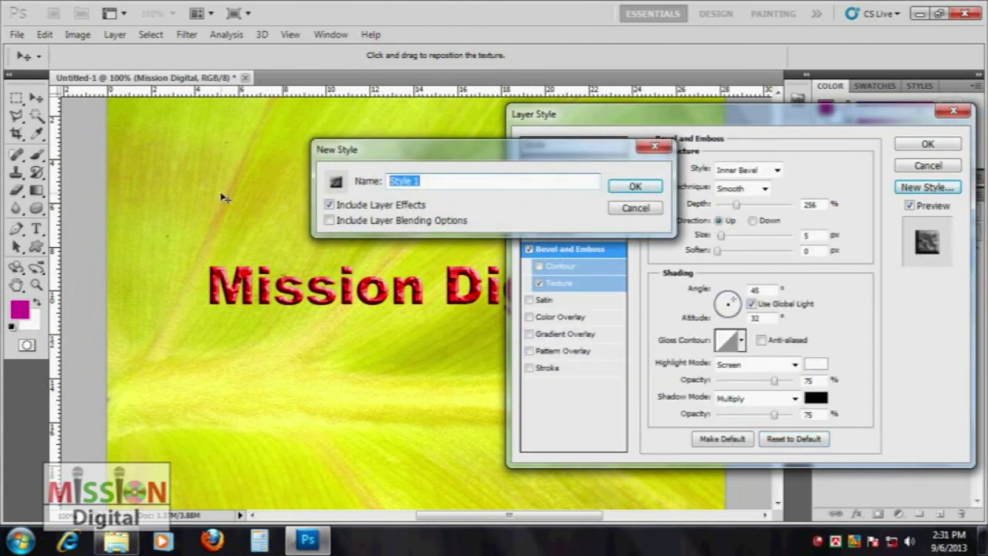
{"action": "left_click", "coordinate": [635, 208]}
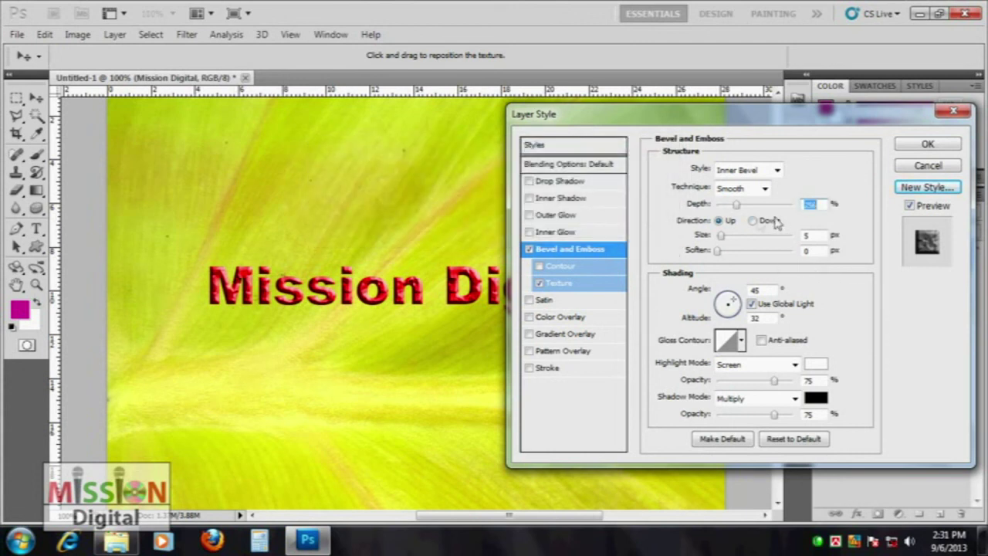
{"action": "left_click", "coordinate": [928, 145]}
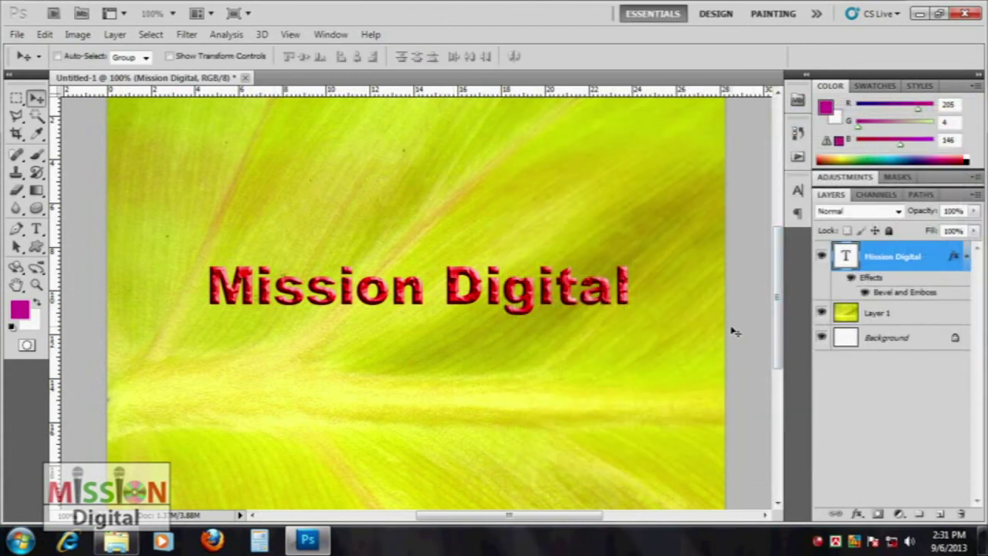
{"action": "key", "text": "ctrl+z"}
{"action": "left_click", "coordinate": [857, 514]}
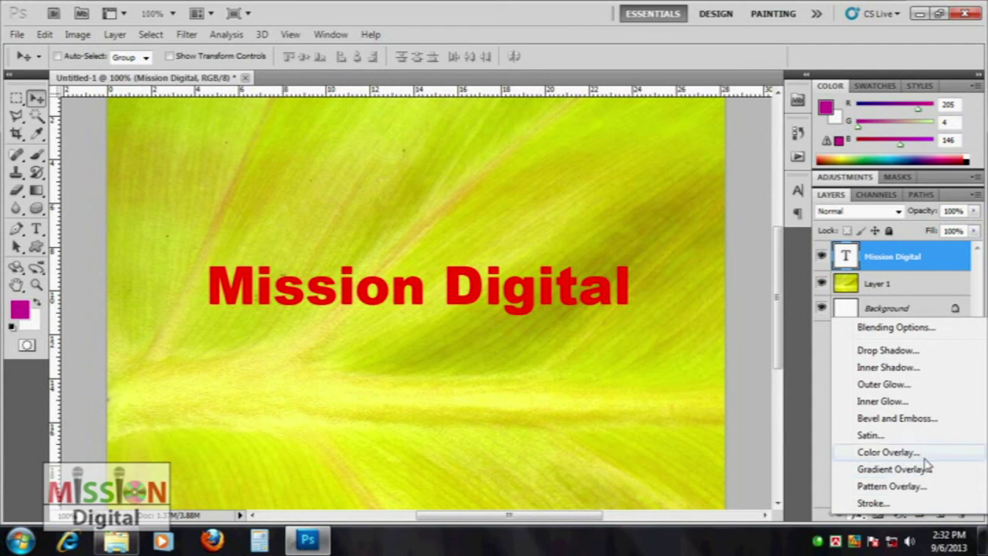
{"action": "left_click", "coordinate": [899, 453]}
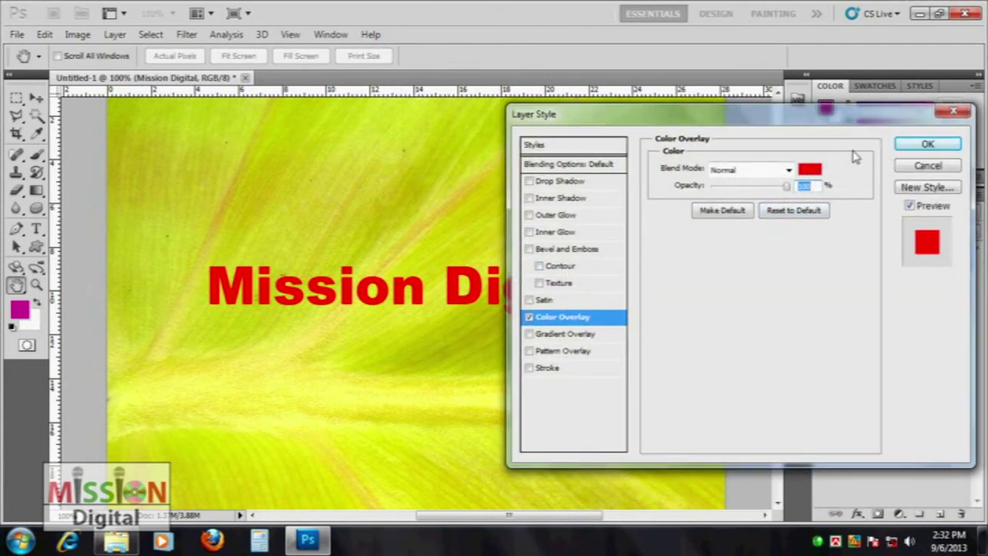
{"action": "left_click", "coordinate": [812, 170]}
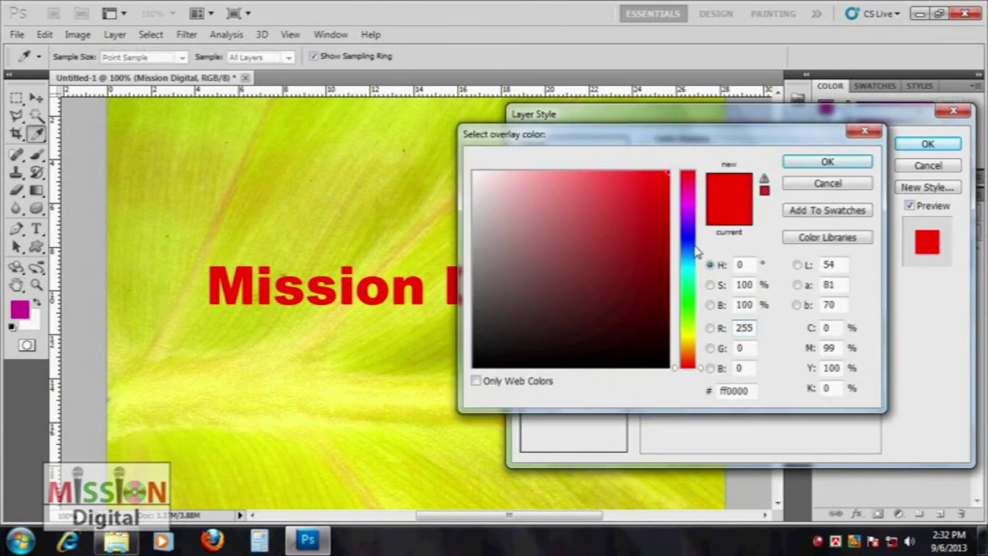
{"action": "left_click", "coordinate": [687, 245]}
{"action": "left_click_drag", "start_coordinate": [624, 229], "coordinate": [663, 172]}
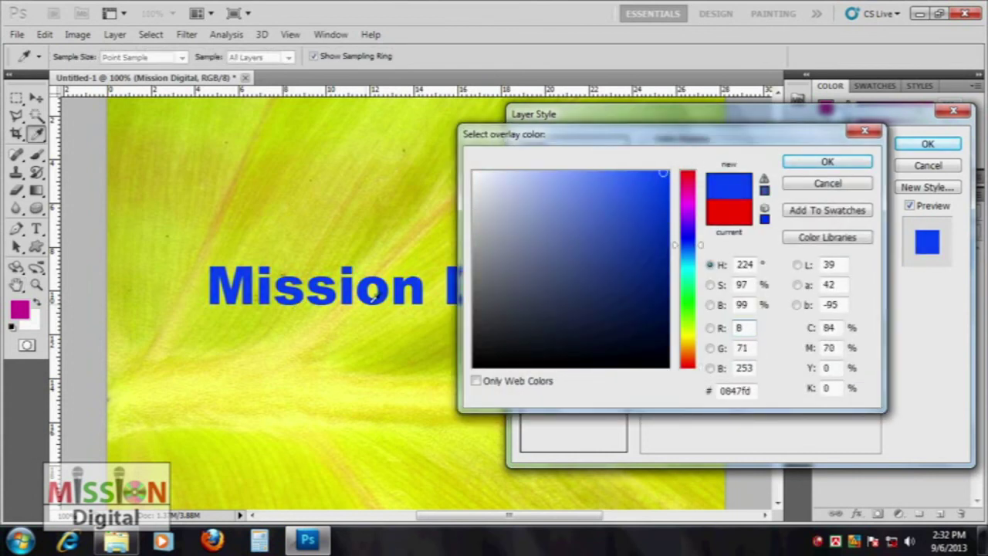
{"action": "left_click", "coordinate": [492, 306]}
{"action": "left_click", "coordinate": [554, 269]}
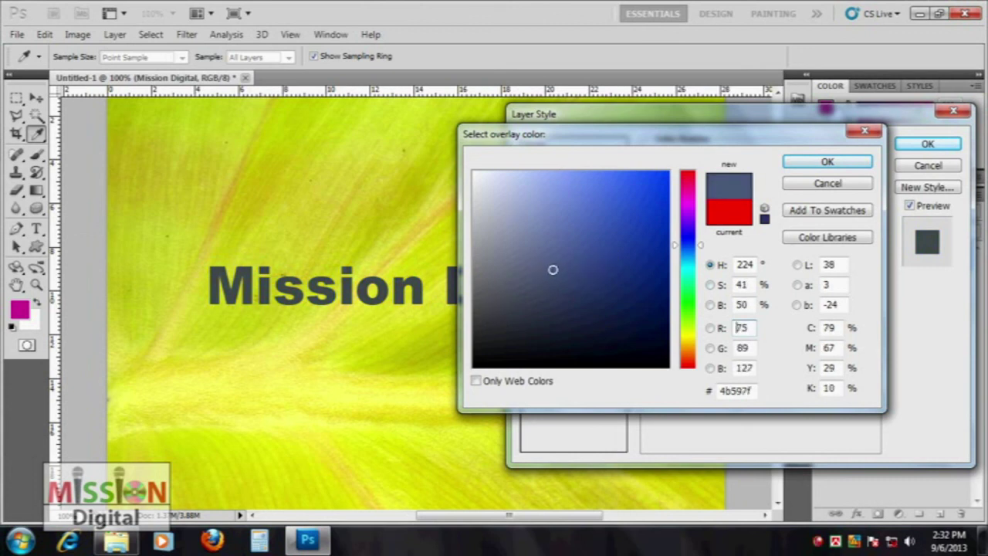
{"action": "left_click", "coordinate": [827, 183]}
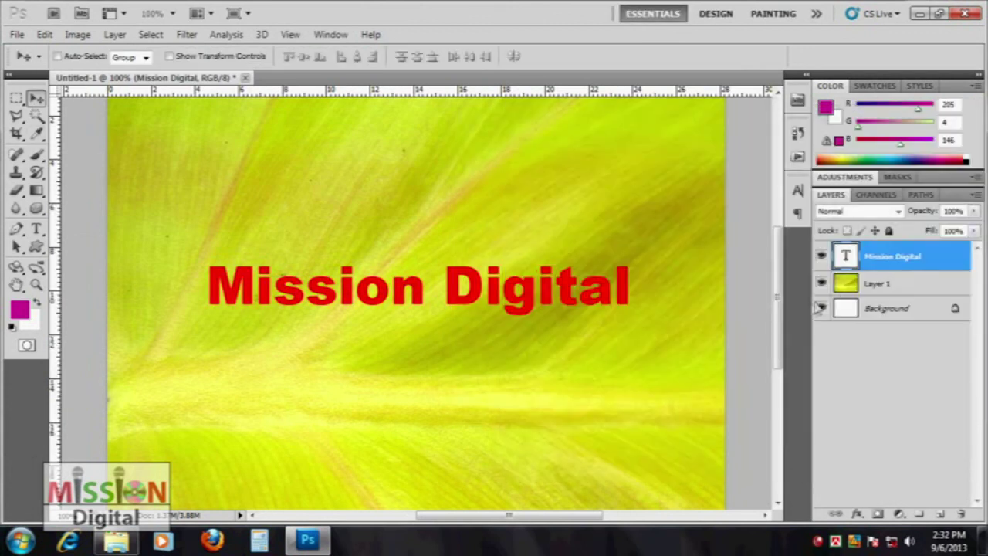
{"action": "left_click", "coordinate": [884, 285]}
{"action": "left_click", "coordinate": [822, 284]}
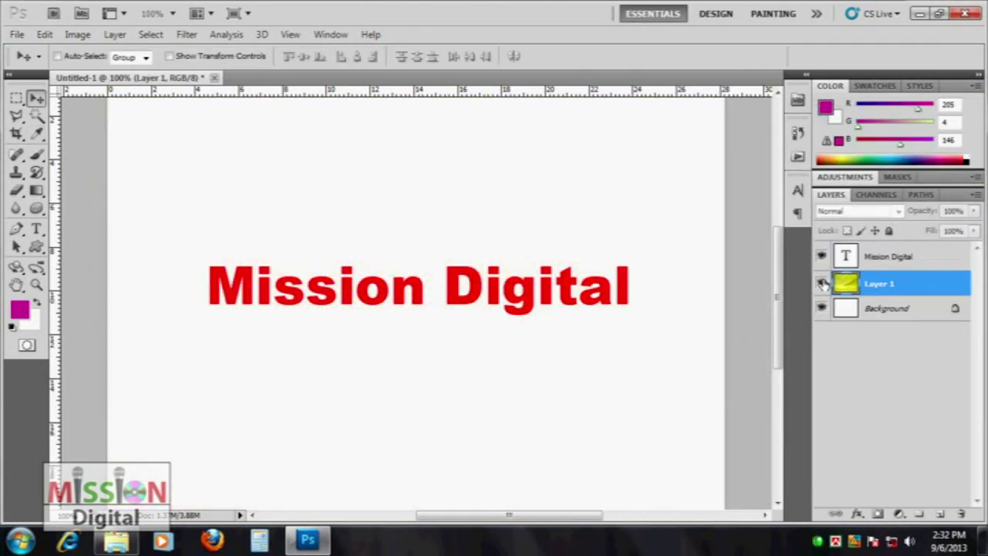
{"action": "left_click", "coordinate": [858, 514]}
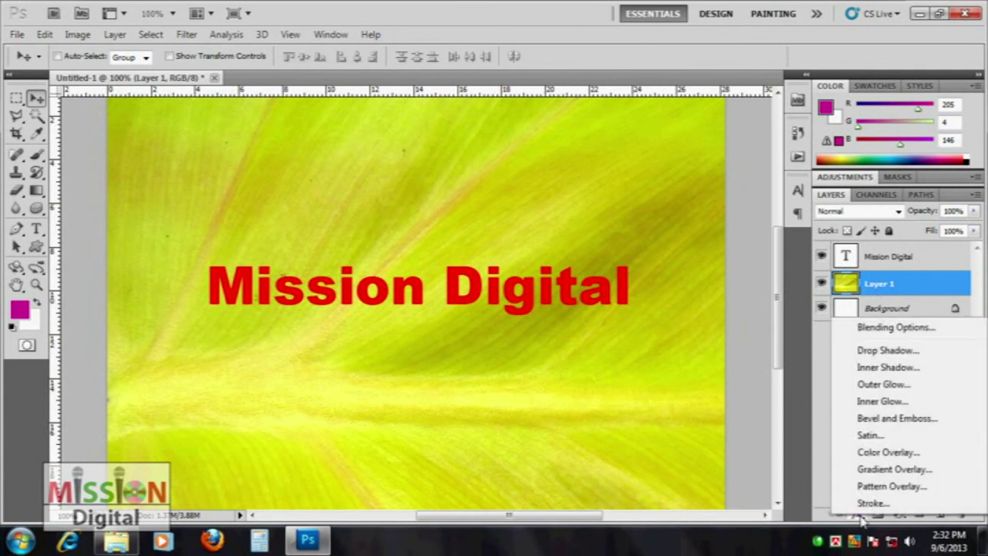
{"action": "left_click", "coordinate": [887, 453]}
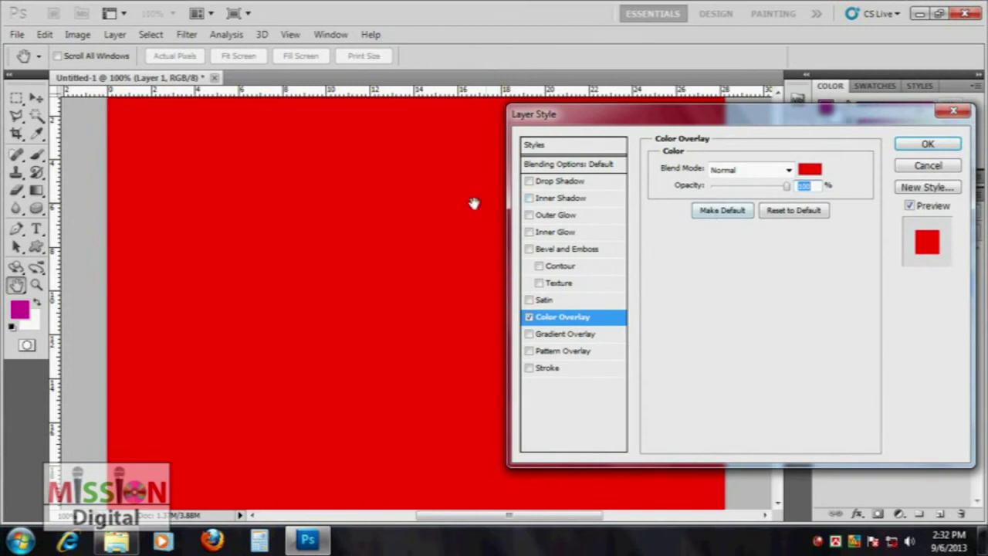
{"action": "left_click", "coordinate": [810, 170]}
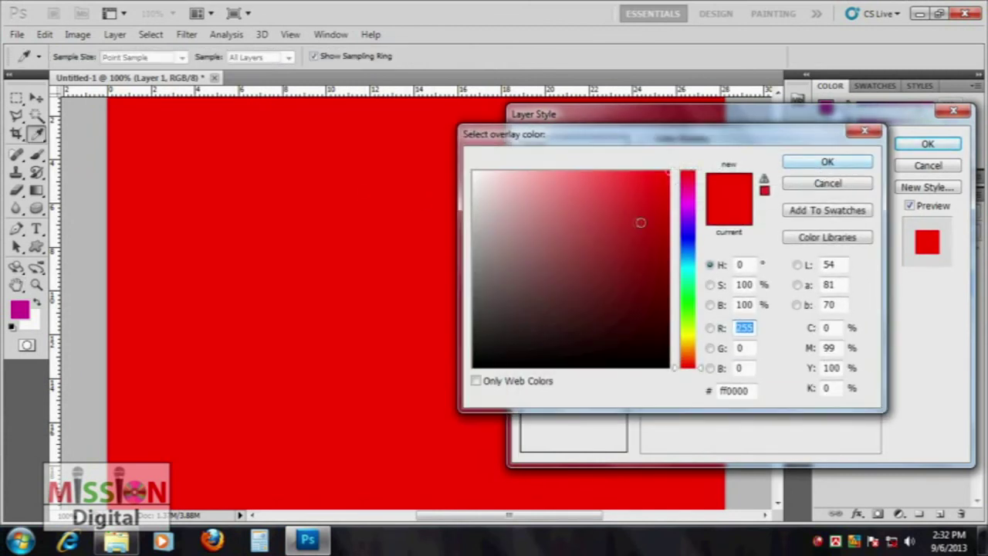
{"action": "left_click", "coordinate": [687, 241]}
{"action": "left_click", "coordinate": [667, 218]}
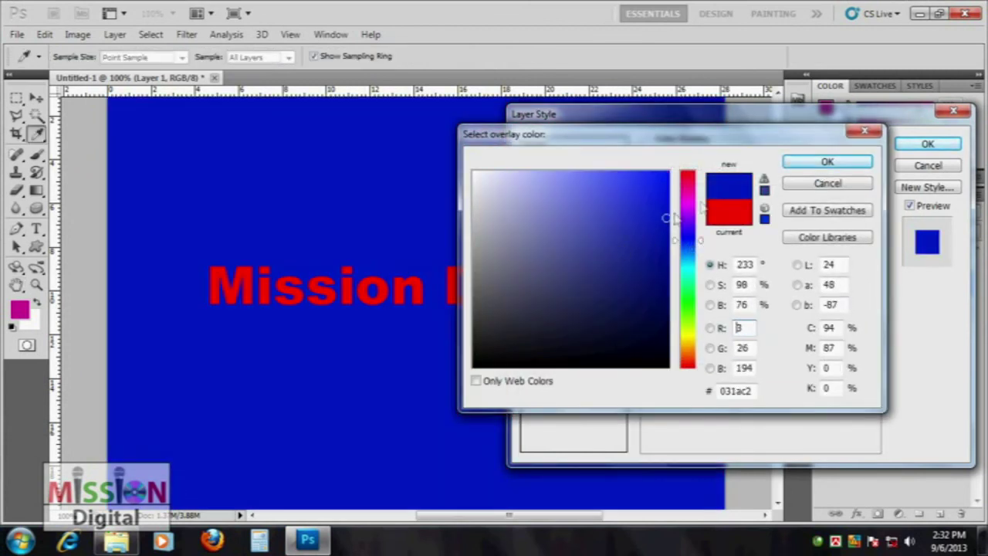
{"action": "left_click", "coordinate": [828, 162]}
{"action": "mouse_move", "coordinate": [786, 186]}
{"action": "left_mouse_down"}
{"action": "mouse_move", "coordinate": [765, 186]}
{"action": "mouse_move", "coordinate": [801, 188]}
{"action": "left_mouse_up"}
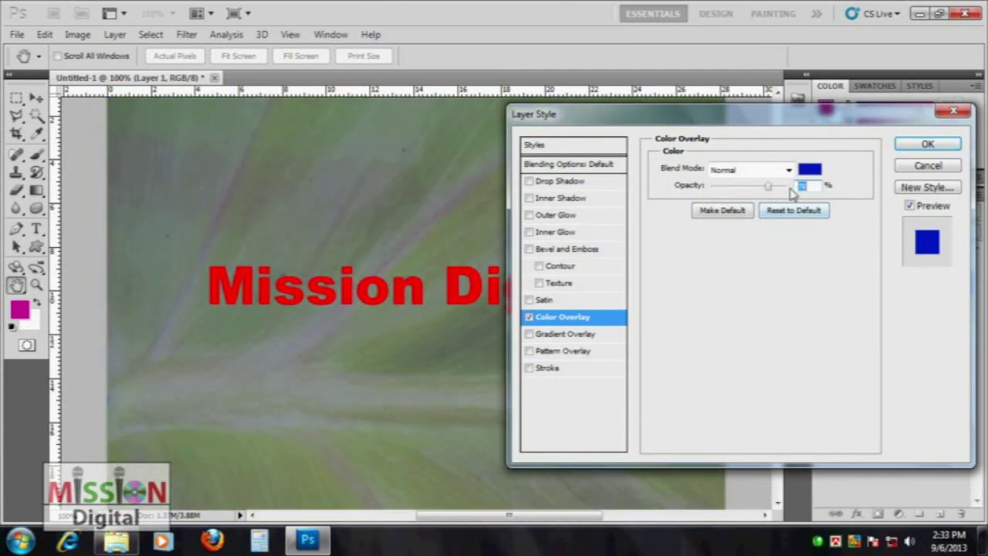
{"action": "left_click", "coordinate": [749, 169]}
{"action": "left_click", "coordinate": [723, 57]}
{"action": "key", "text": "Down"}
{"action": "key", "text": "Down"}
{"action": "key", "text": "Down"}
{"action": "key", "text": "Down"}
{"action": "key", "text": "Down"}
{"action": "key", "text": "Down"}
{"action": "key", "text": "Down"}
{"action": "key", "text": "Down"}
{"action": "key", "text": "Down"}
{"action": "key", "text": "Down"}
{"action": "key", "text": "Down"}
{"action": "key", "text": "Down"}
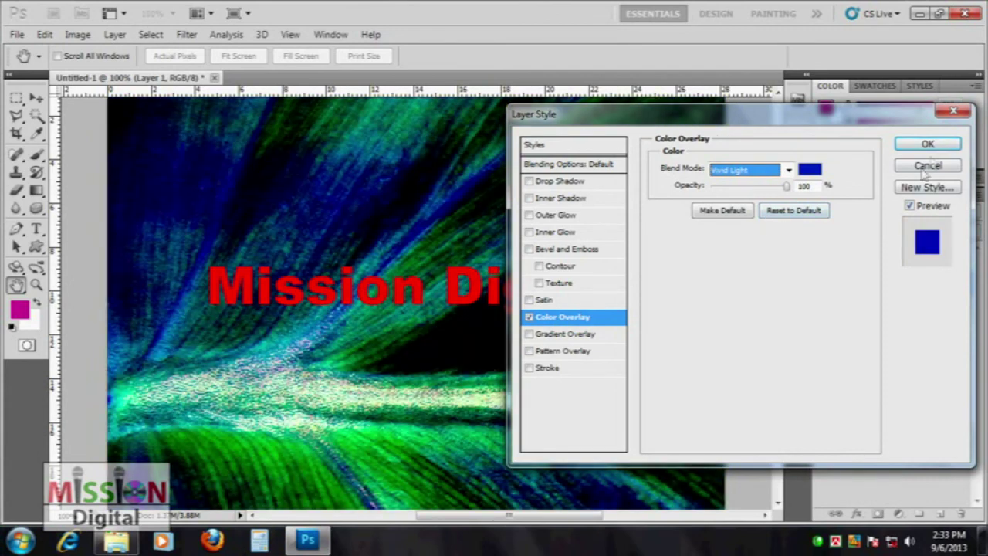
{"action": "left_click", "coordinate": [900, 170]}
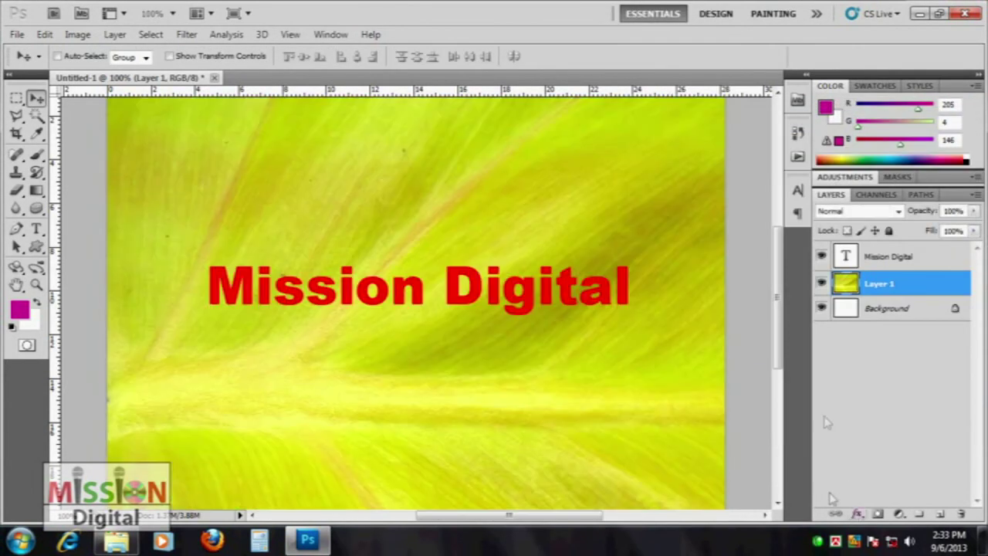
{"action": "left_click", "coordinate": [857, 514]}
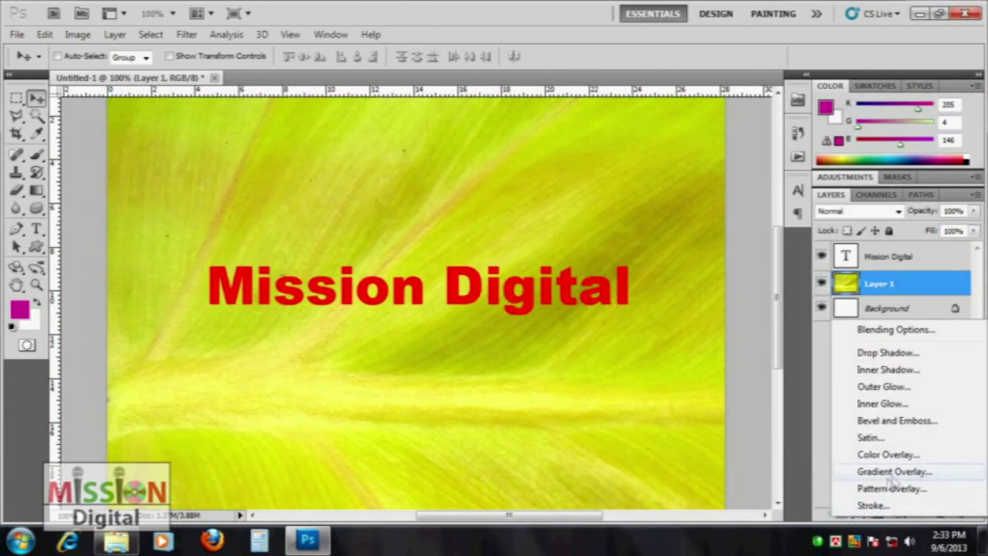
{"action": "left_click", "coordinate": [895, 471]}
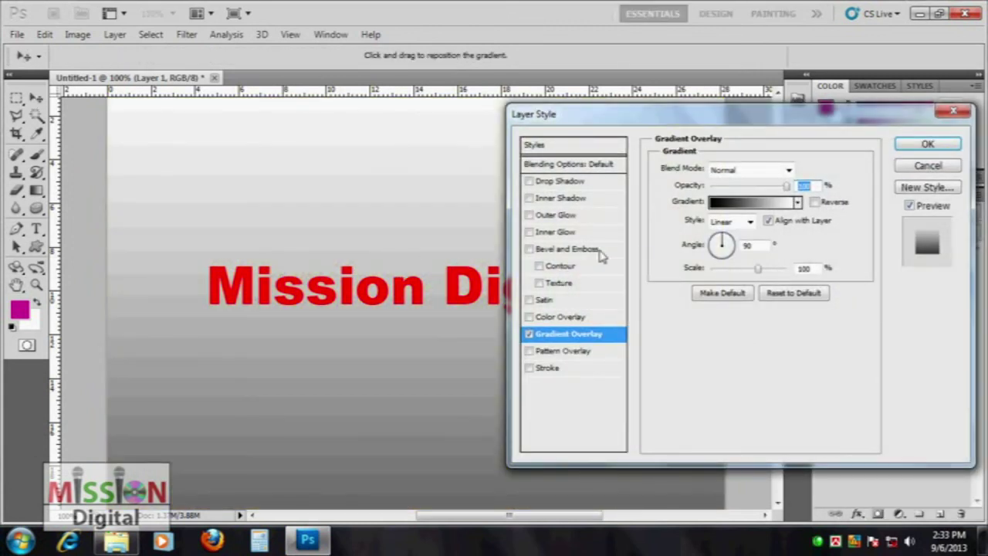
{"action": "left_click", "coordinate": [930, 165]}
Step: Add a Gradient Overlay with the Spectrum preset to the Mission Digital text layer
{"action": "left_click", "coordinate": [895, 257]}
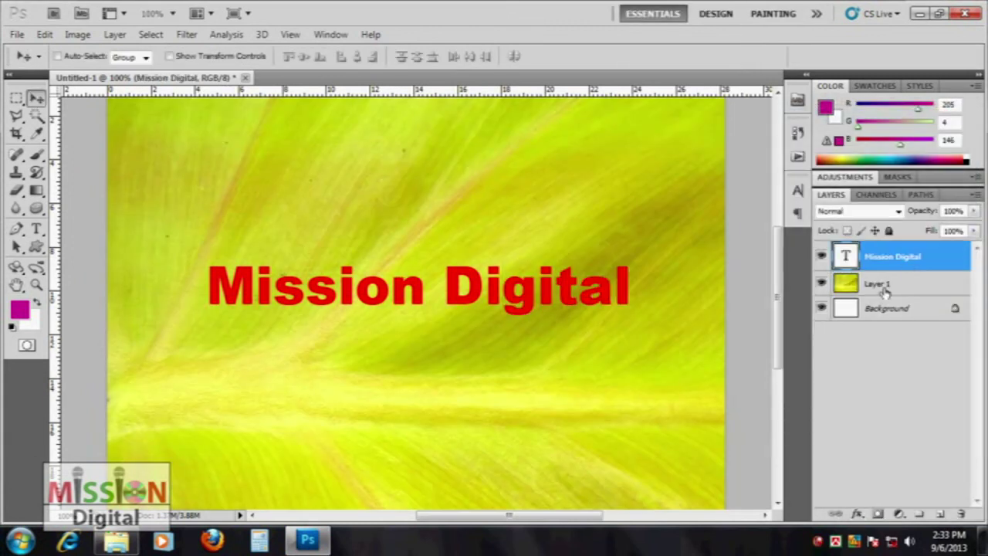
{"action": "left_click", "coordinate": [858, 514]}
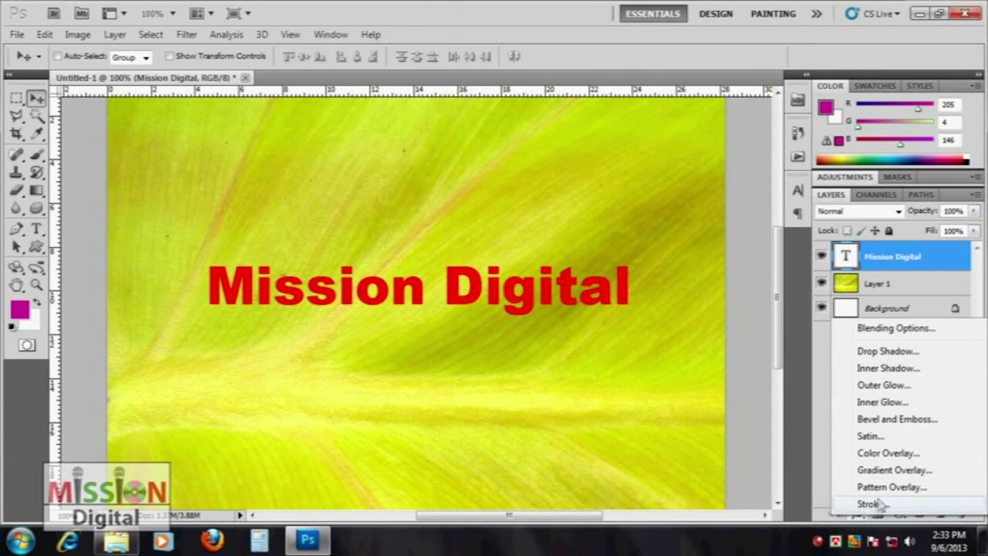
{"action": "left_click", "coordinate": [895, 470]}
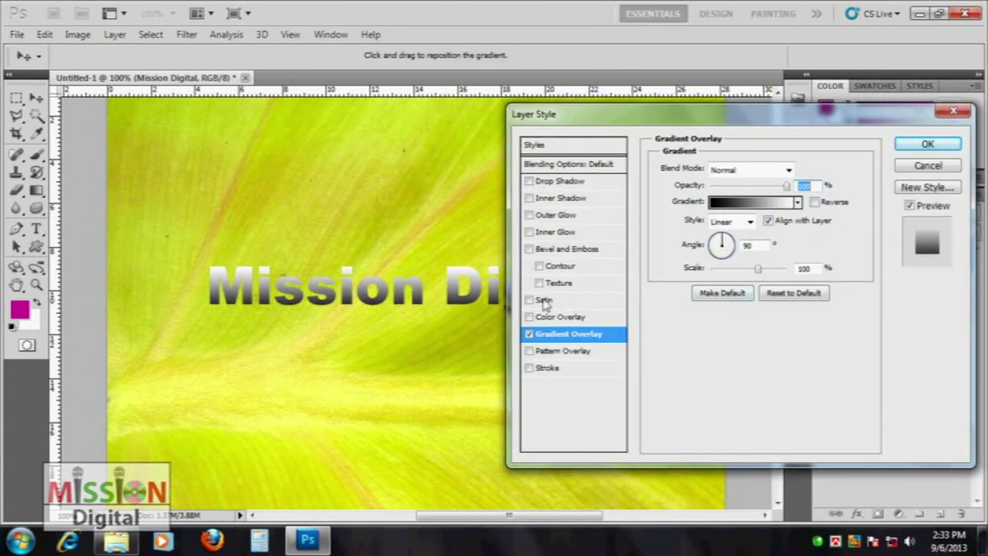
{"action": "left_click", "coordinate": [781, 202]}
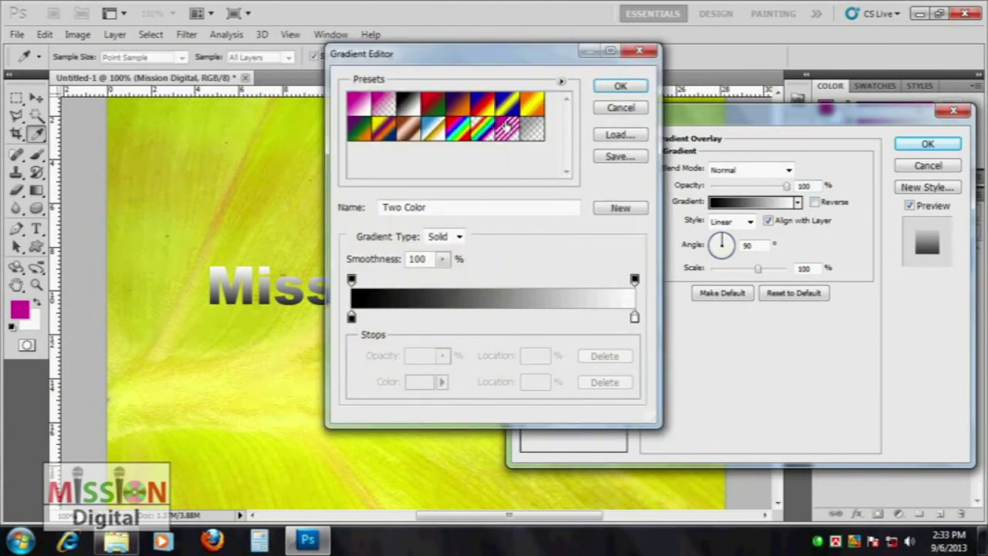
{"action": "left_click", "coordinate": [488, 103]}
{"action": "left_click", "coordinate": [463, 133]}
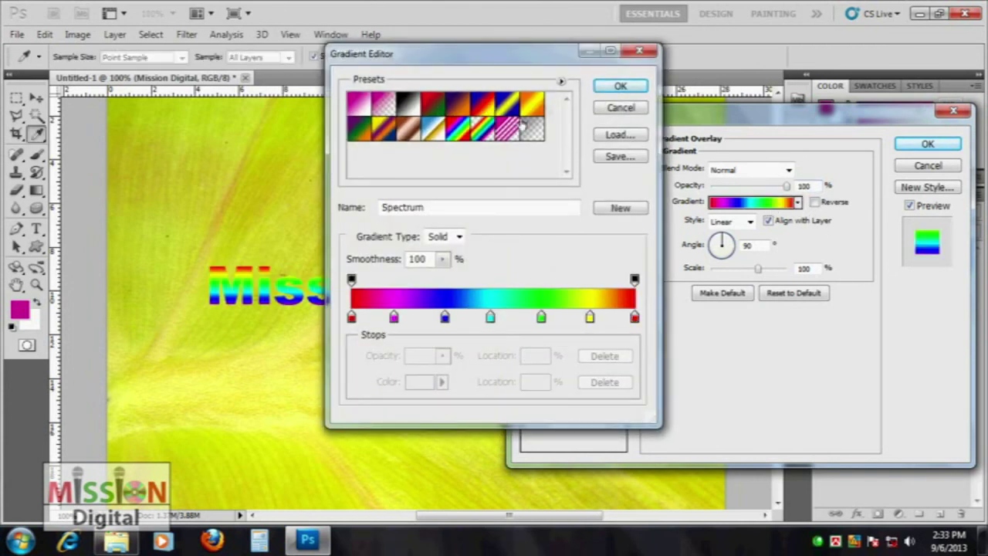
{"action": "left_click", "coordinate": [620, 85]}
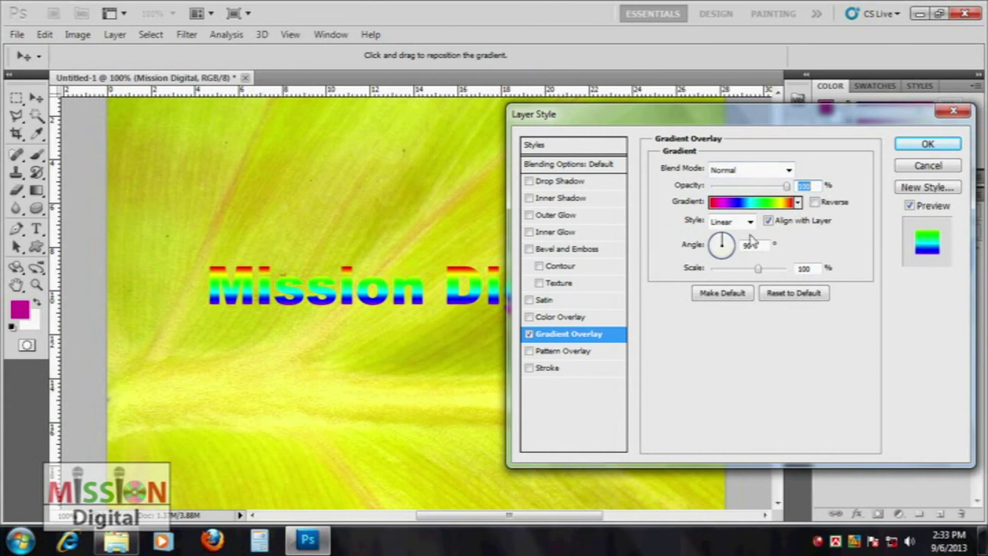
Step: Rotate the gradient angle and reduce its scale to 94%
{"action": "left_click", "coordinate": [731, 246]}
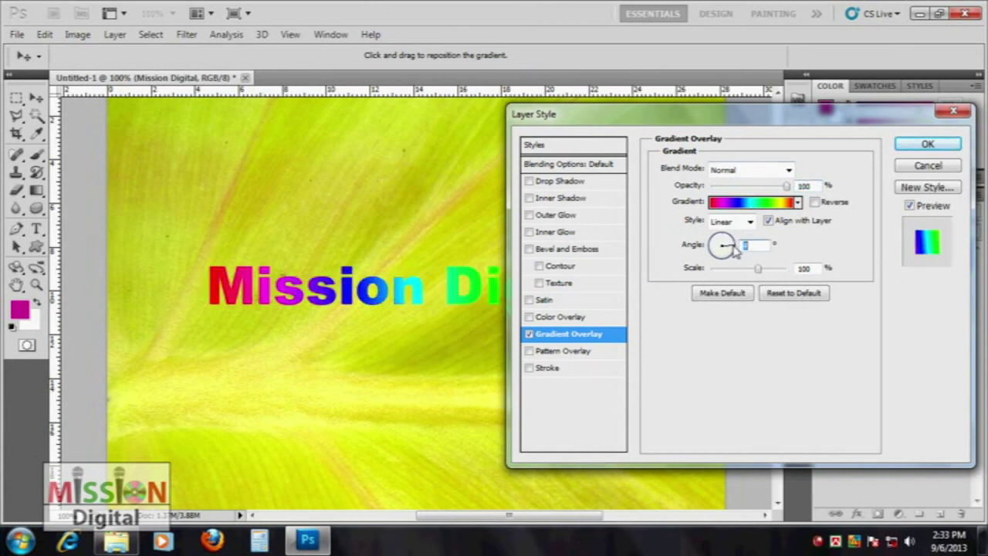
{"action": "mouse_move", "coordinate": [735, 251]}
{"action": "left_mouse_down"}
{"action": "mouse_move", "coordinate": [707, 261]}
{"action": "mouse_move", "coordinate": [723, 239]}
{"action": "left_mouse_up"}
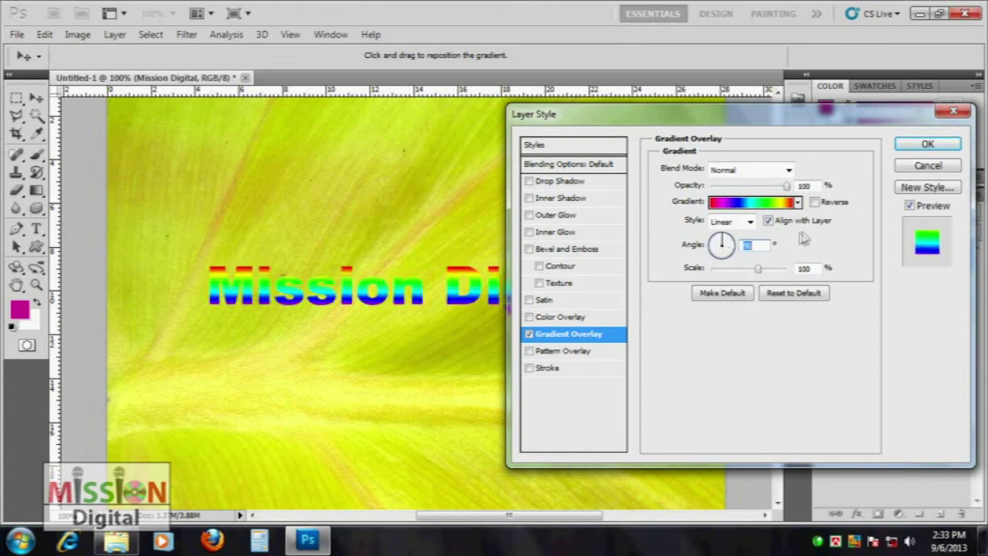
{"action": "mouse_move", "coordinate": [758, 270]}
{"action": "left_mouse_down"}
{"action": "mouse_move", "coordinate": [733, 277]}
{"action": "mouse_move", "coordinate": [757, 274]}
{"action": "left_mouse_up"}
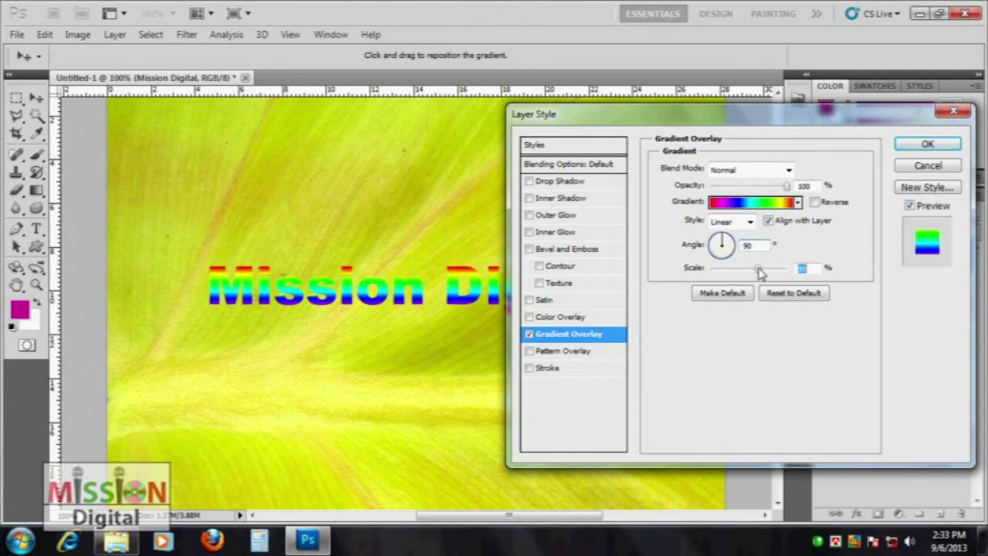
Step: Cycle the gradient style through Radial, Angle, Reflected and Diamond, returning to Linear
{"action": "left_click", "coordinate": [747, 221]}
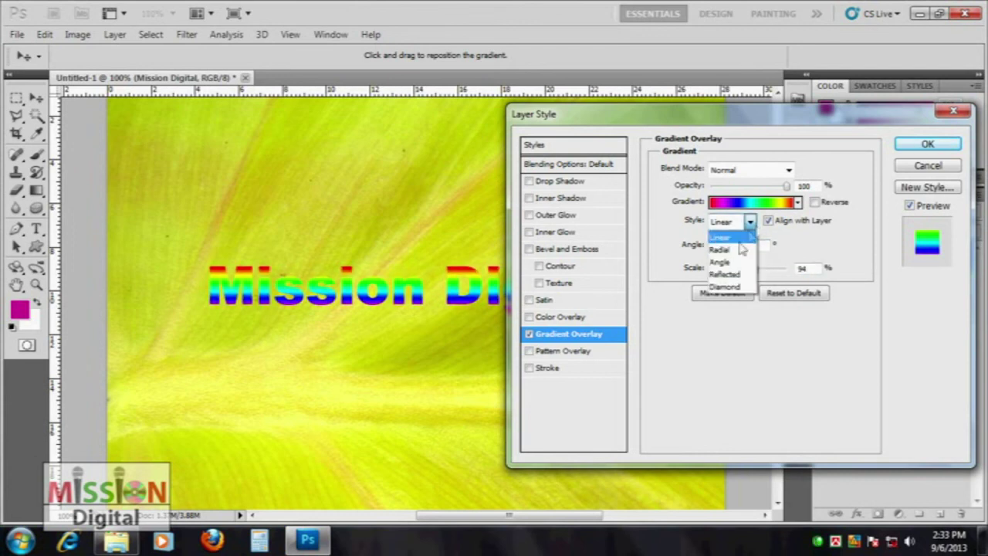
{"action": "left_click", "coordinate": [739, 238]}
{"action": "left_click", "coordinate": [750, 222]}
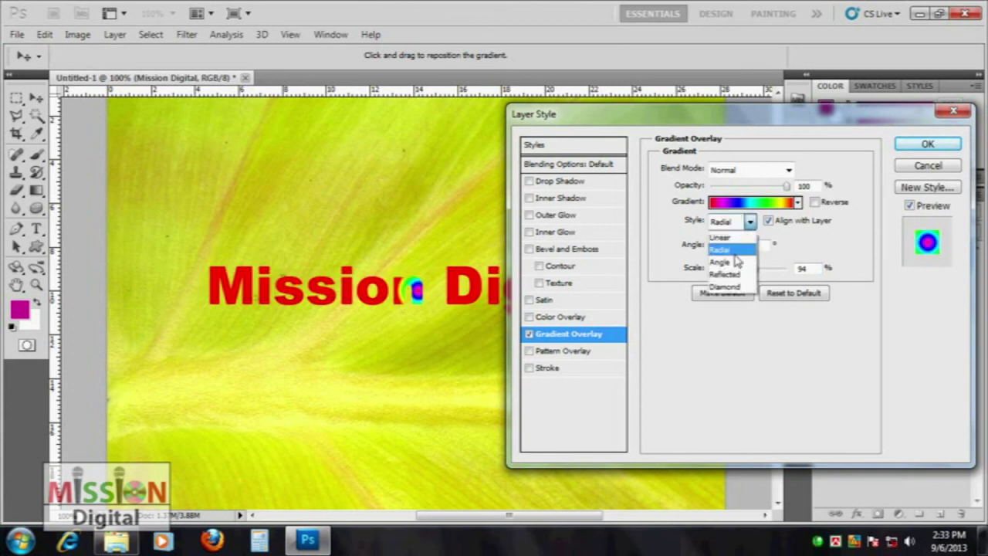
{"action": "left_click", "coordinate": [734, 247]}
{"action": "left_click", "coordinate": [750, 221]}
{"action": "left_click", "coordinate": [735, 257]}
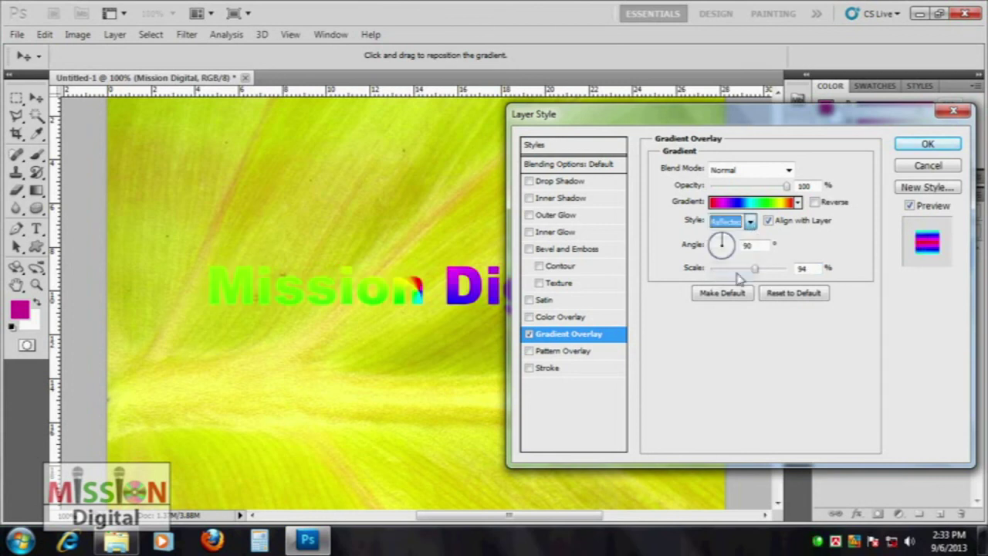
{"action": "left_click", "coordinate": [750, 222]}
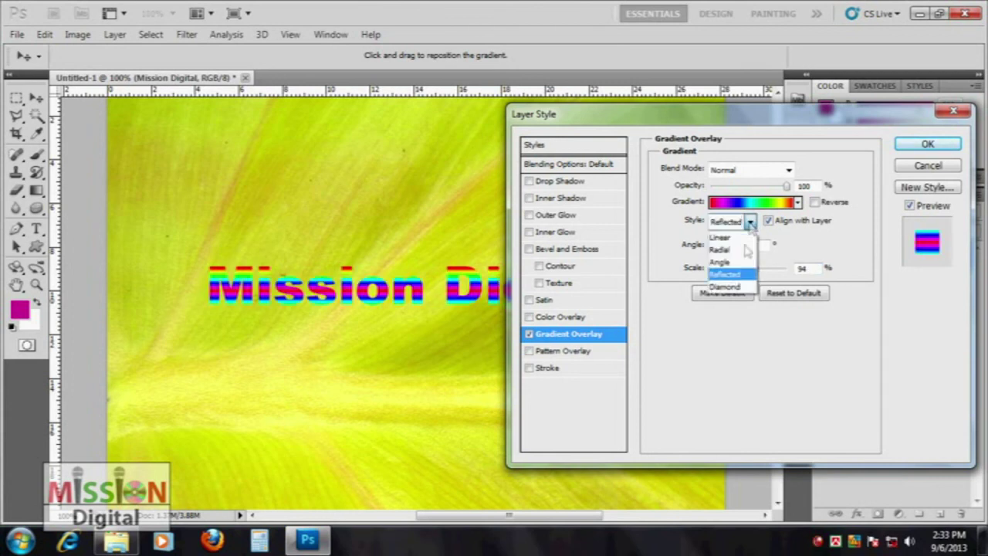
{"action": "left_click", "coordinate": [739, 290]}
{"action": "left_click", "coordinate": [749, 222]}
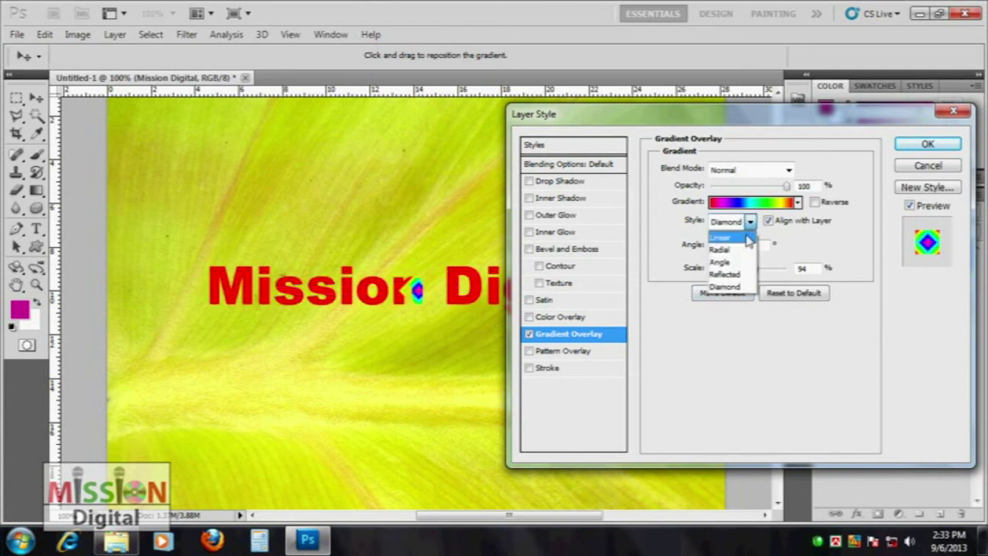
{"action": "left_click", "coordinate": [746, 234]}
Step: Toggle Reverse, adjust opacity, then turn the Gradient Overlay off
{"action": "left_click", "coordinate": [814, 201]}
{"action": "left_click", "coordinate": [815, 201]}
{"action": "mouse_move", "coordinate": [786, 186]}
{"action": "left_mouse_down"}
{"action": "mouse_move", "coordinate": [726, 186]}
{"action": "mouse_move", "coordinate": [785, 186]}
{"action": "left_mouse_up"}
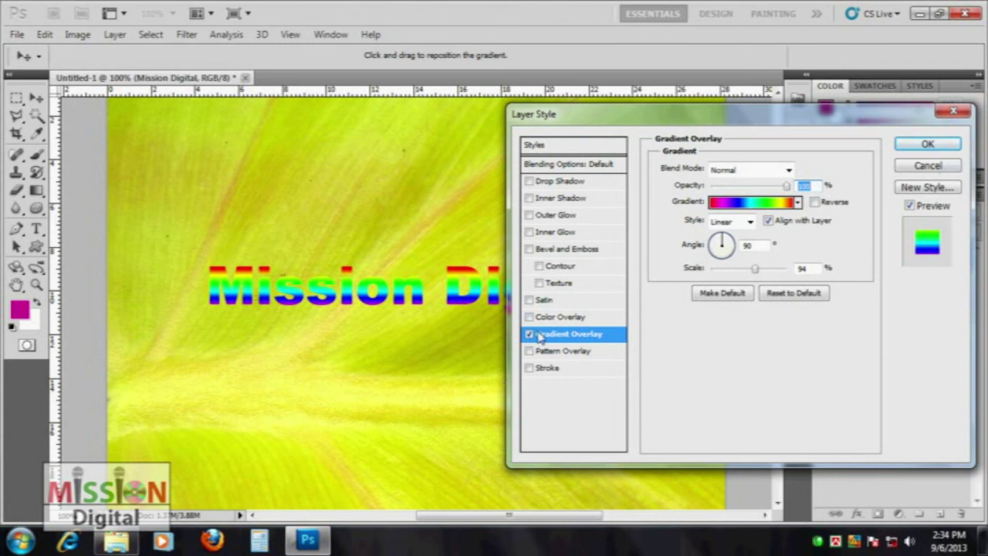
{"action": "left_click", "coordinate": [528, 334]}
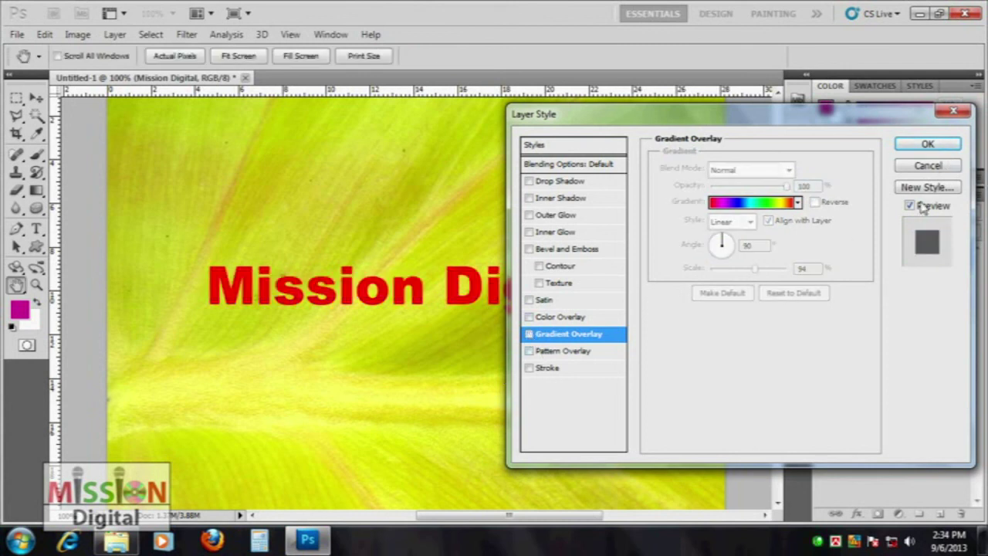
Step: Discard earlier style changes and add a Pattern Overlay using the blue bubble pattern
{"action": "left_click", "coordinate": [928, 165]}
{"action": "left_click", "coordinate": [858, 513]}
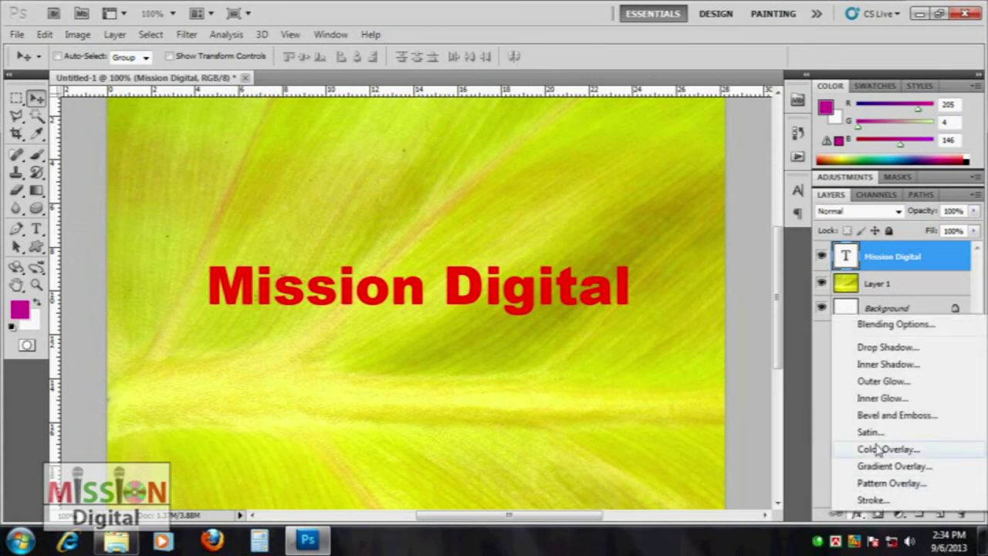
{"action": "left_click", "coordinate": [892, 483]}
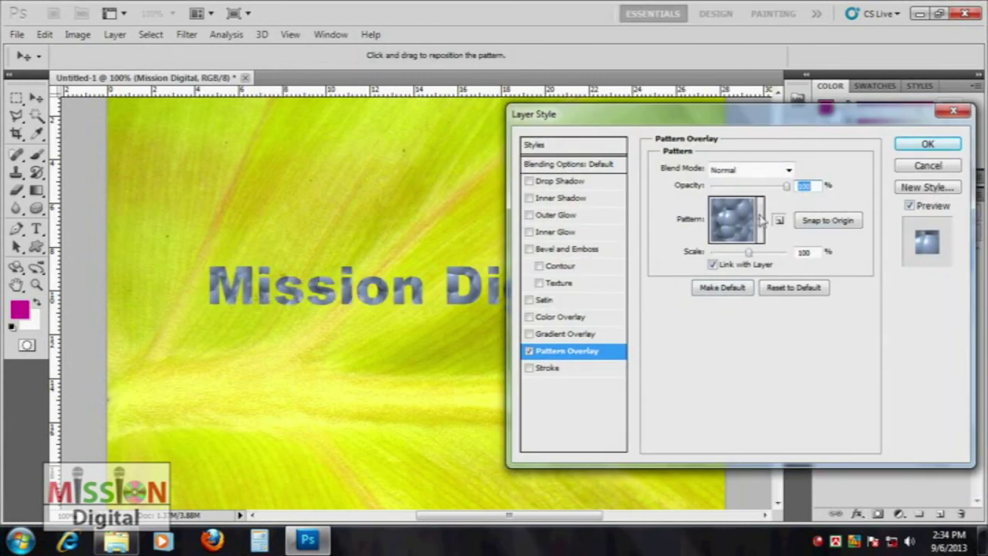
{"action": "left_click", "coordinate": [760, 220]}
{"action": "left_click", "coordinate": [684, 268]}
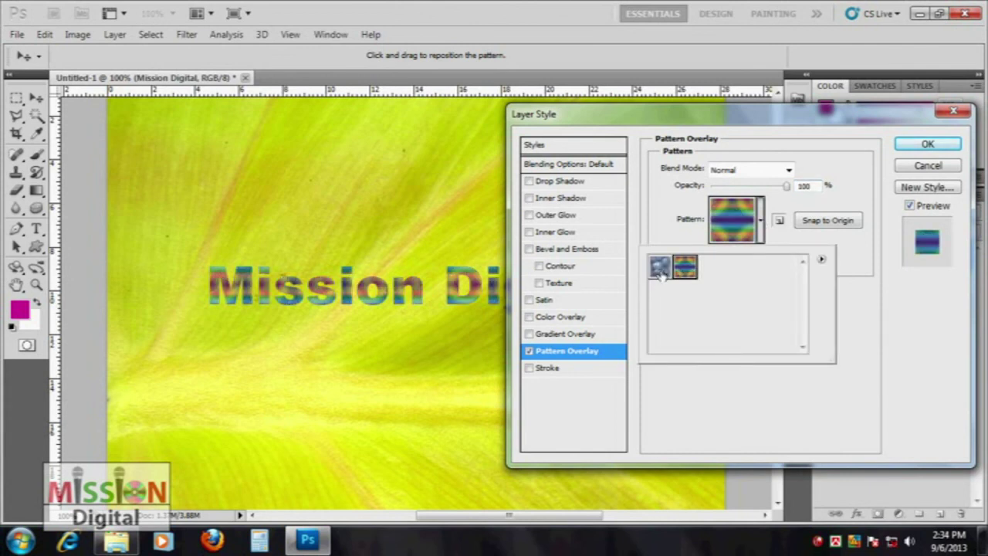
{"action": "left_click", "coordinate": [660, 267]}
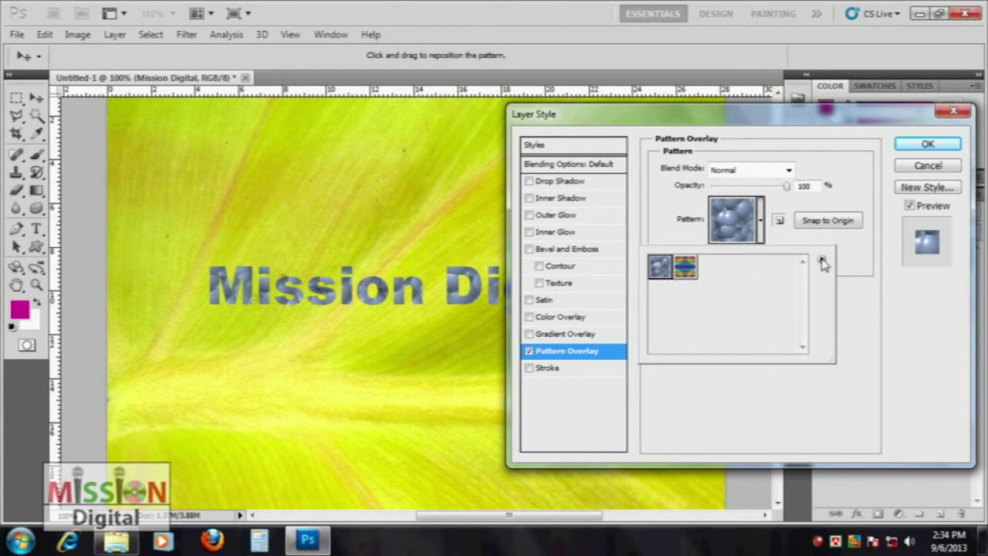
Step: Reopen the pattern picker and bring up its pattern library menu
{"action": "left_click", "coordinate": [823, 261]}
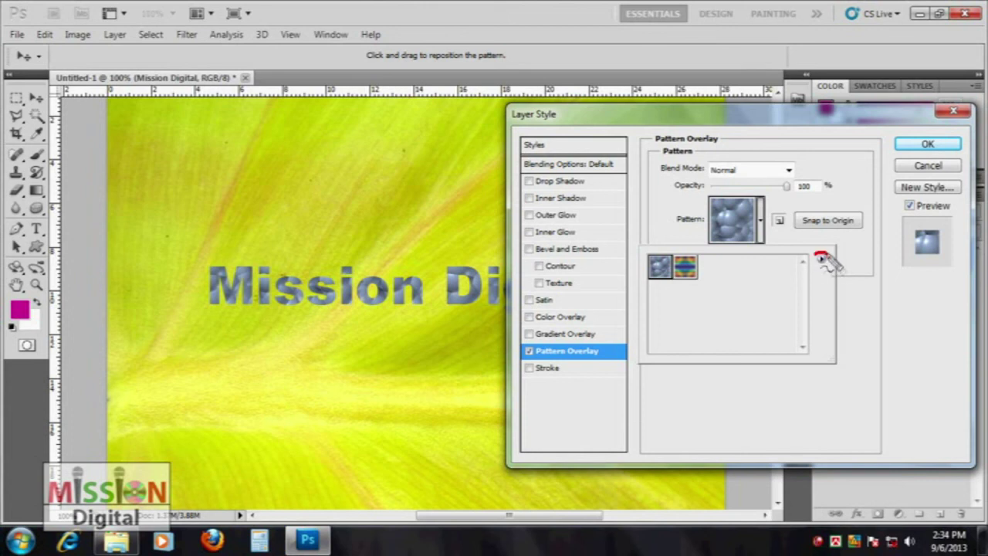
{"action": "left_click", "coordinate": [760, 220]}
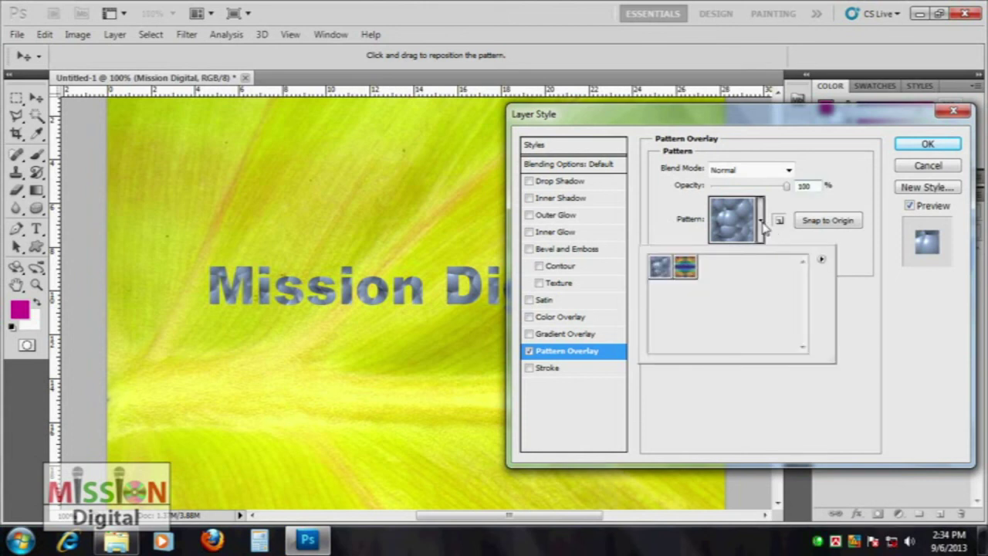
{"action": "left_click", "coordinate": [821, 259]}
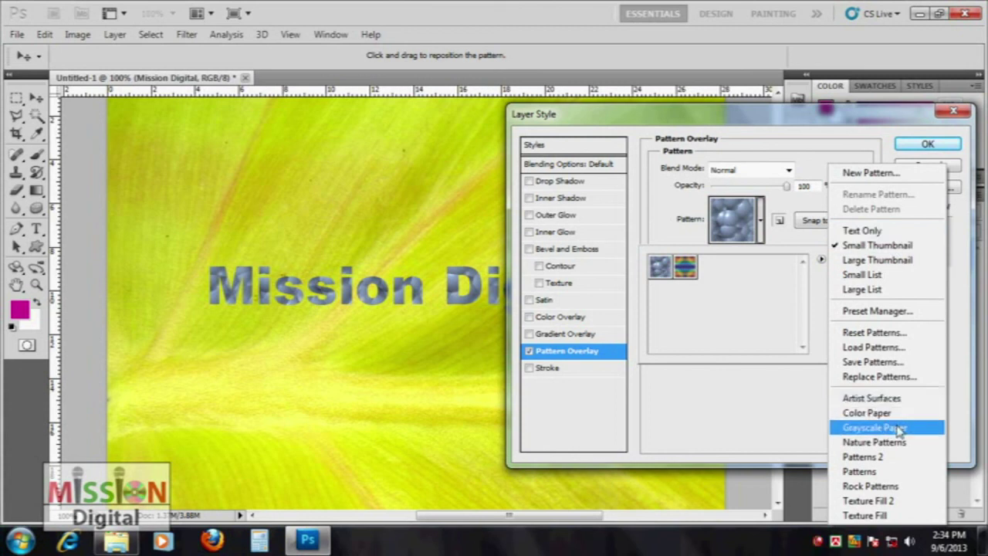
Step: Append the Color Paper pattern set and try several paper patterns on the text
{"action": "left_click", "coordinate": [887, 413]}
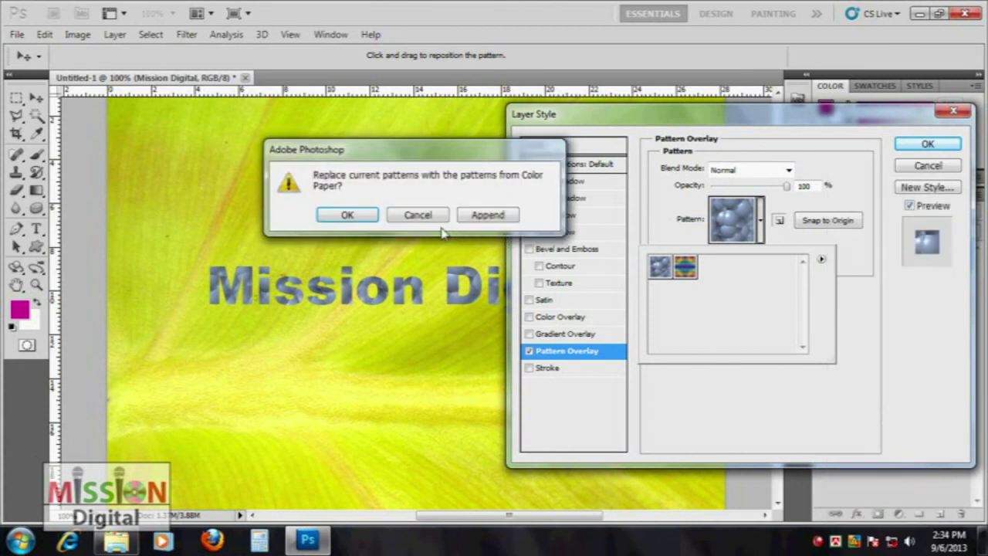
{"action": "left_click", "coordinate": [485, 220]}
{"action": "left_click", "coordinate": [785, 293]}
{"action": "left_click", "coordinate": [759, 293]}
{"action": "left_click", "coordinate": [761, 267]}
{"action": "left_click", "coordinate": [659, 339]}
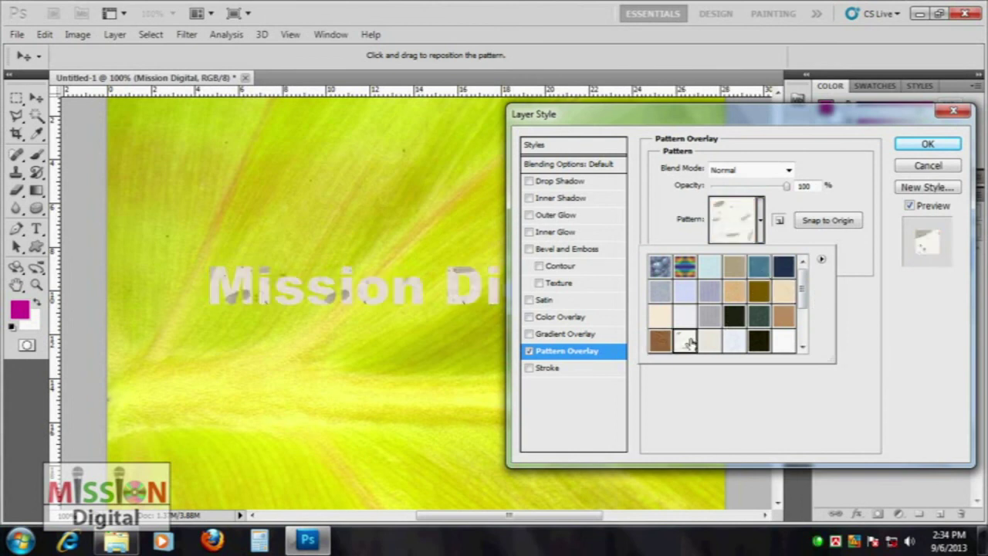
Step: Append the Texture Fill 2 set and try granite and streaky grey textures
{"action": "left_click", "coordinate": [821, 259]}
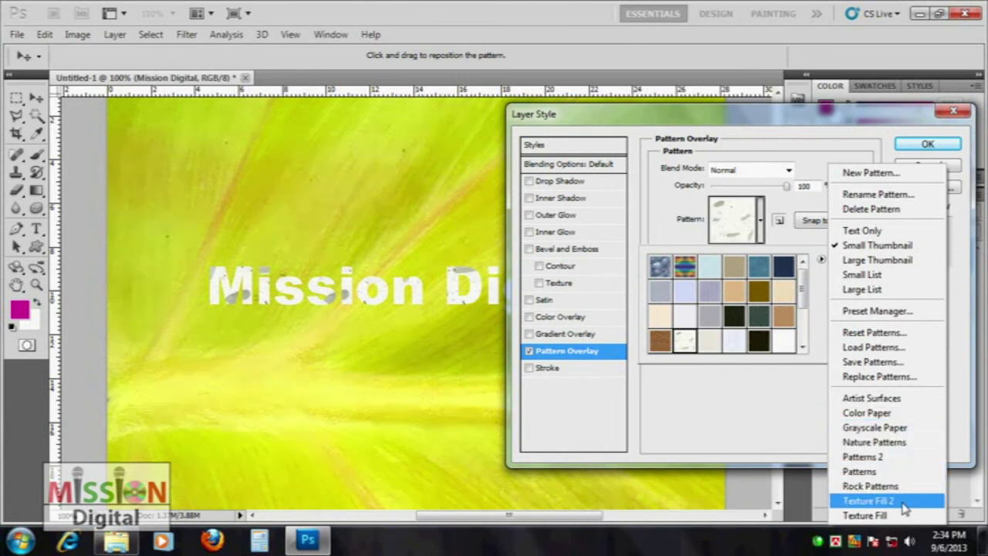
{"action": "left_click", "coordinate": [867, 501]}
{"action": "left_click", "coordinate": [488, 214]}
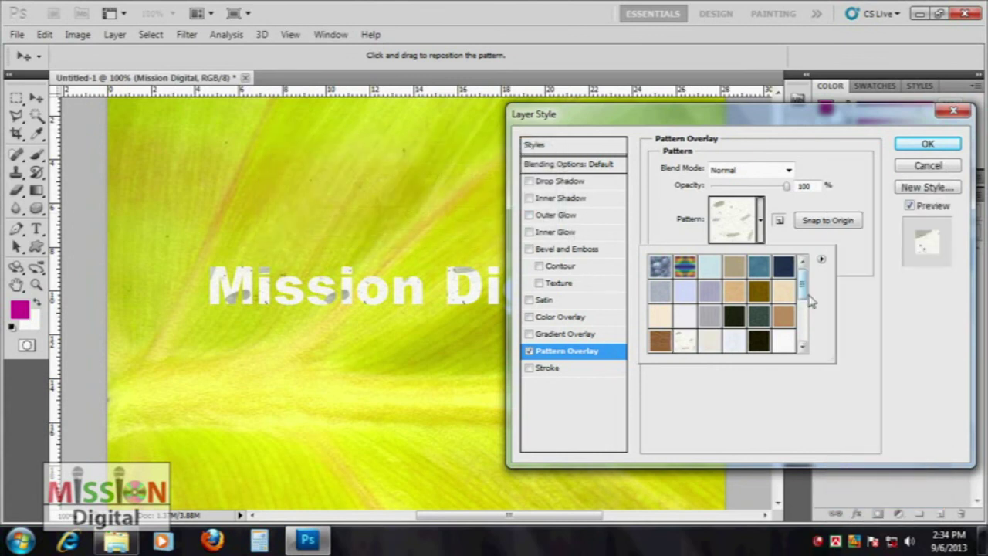
{"action": "scroll", "coordinate": [806, 305], "scroll_direction": "down", "scroll_amount": 5}
{"action": "scroll", "coordinate": [803, 309], "scroll_direction": "down", "scroll_amount": 5}
{"action": "left_click", "coordinate": [760, 326]}
{"action": "left_click", "coordinate": [751, 325]}
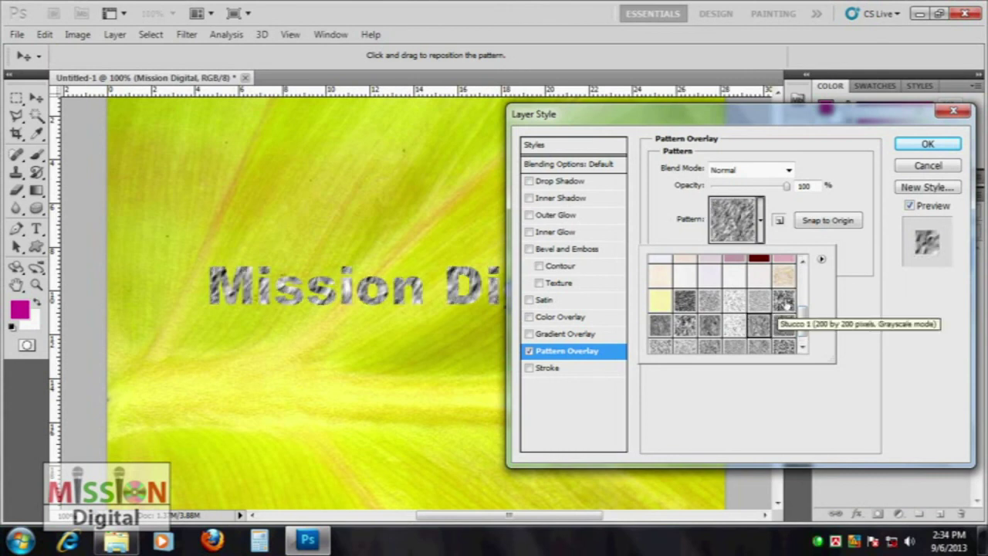
Step: Try pink, granite and speckled patterns, settling on a darker granite texture
{"action": "left_click", "coordinate": [784, 259]}
{"action": "left_click", "coordinate": [782, 327]}
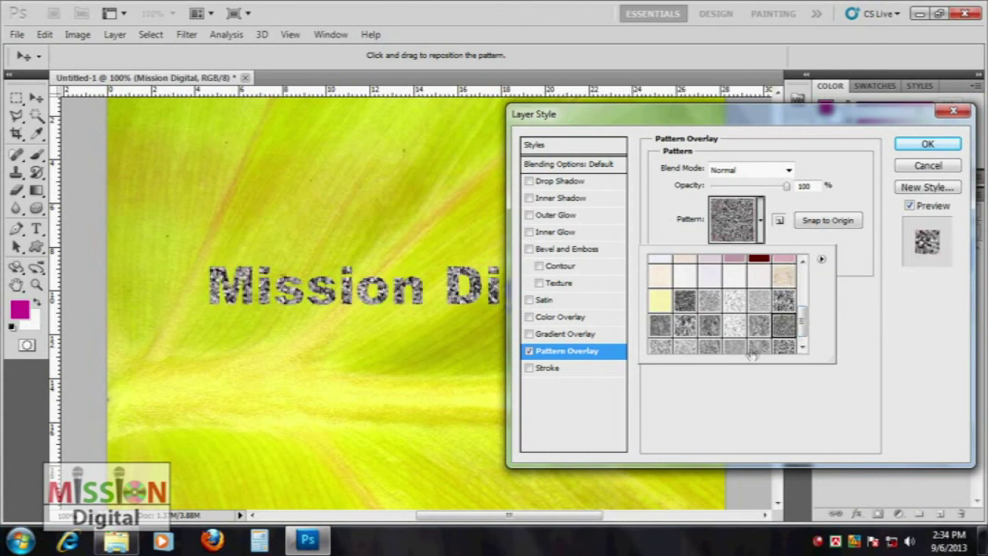
{"action": "left_click", "coordinate": [772, 344]}
{"action": "scroll", "coordinate": [741, 324], "scroll_direction": "down", "scroll_amount": 1}
{"action": "left_click", "coordinate": [684, 339]}
{"action": "left_click", "coordinate": [686, 318]}
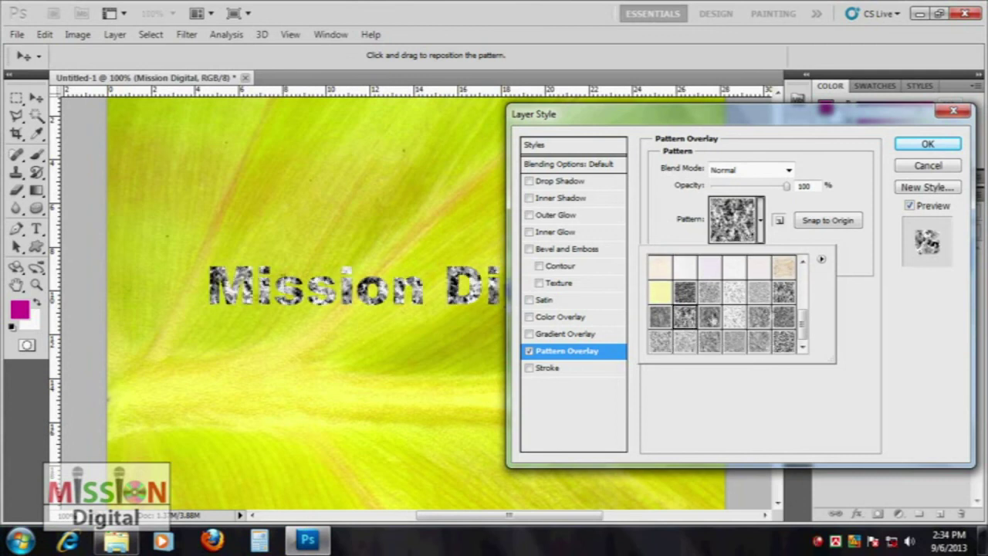
{"action": "left_click", "coordinate": [848, 264]}
Step: Compare Multiply and Screen blend modes, then return the overlay to Normal
{"action": "left_click", "coordinate": [787, 169]}
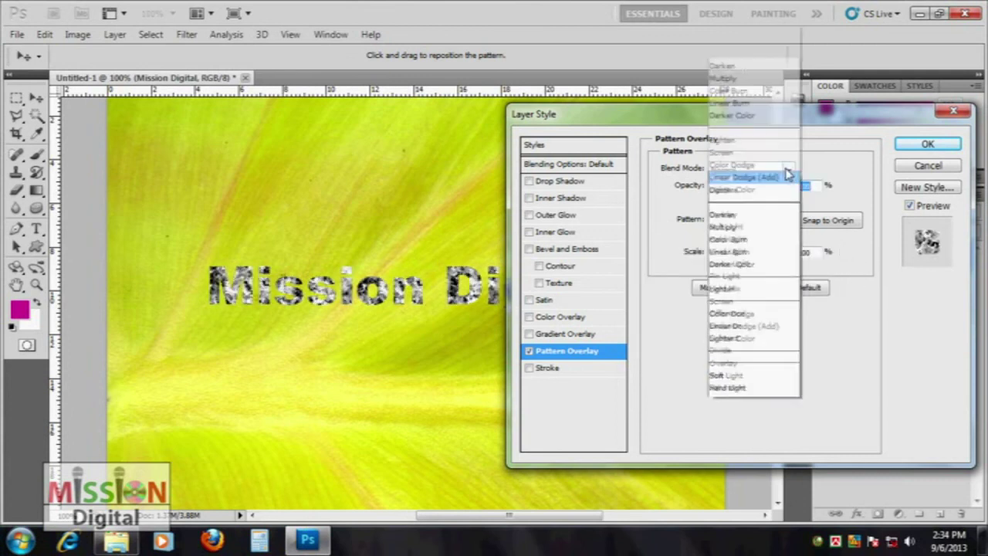
{"action": "left_click", "coordinate": [722, 56]}
{"action": "key", "text": "Down"}
{"action": "key", "text": "Down"}
{"action": "key", "text": "Down"}
{"action": "key", "text": "Down"}
{"action": "key", "text": "Down"}
{"action": "key", "text": "Down"}
{"action": "key", "text": "Up"}
{"action": "left_click", "coordinate": [787, 170]}
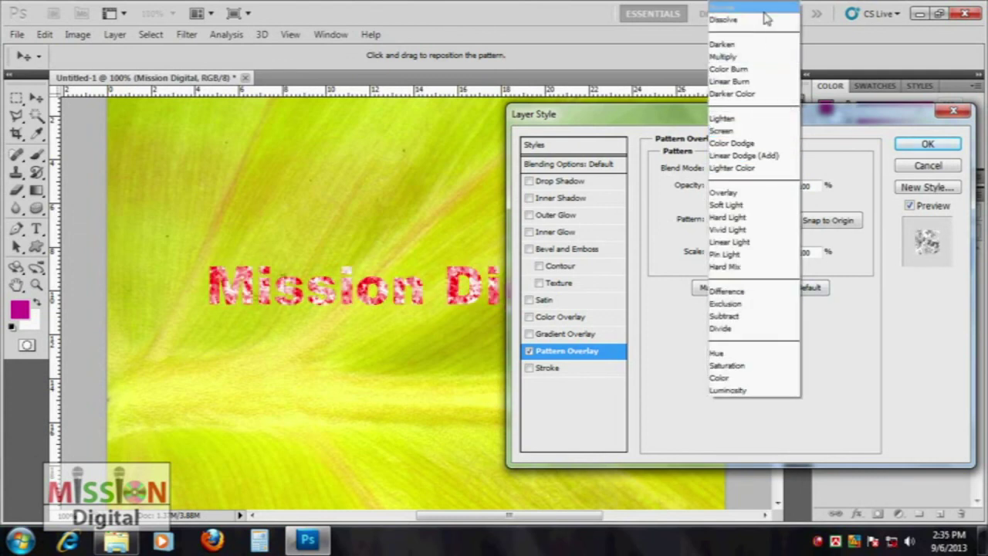
{"action": "left_click", "coordinate": [764, 11]}
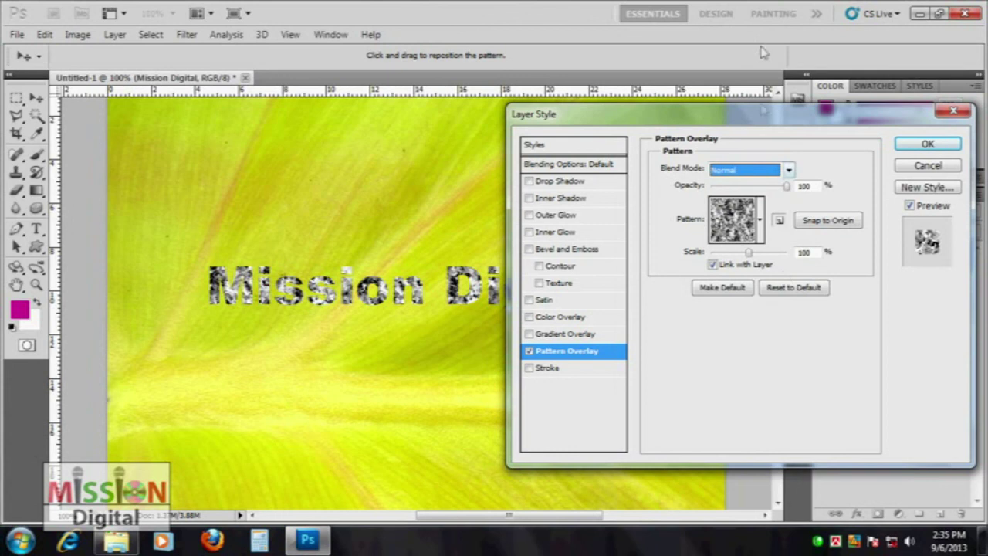
Step: Reset the pattern overlay to defaults, then switch it off and close the dialog
{"action": "left_click", "coordinate": [796, 292]}
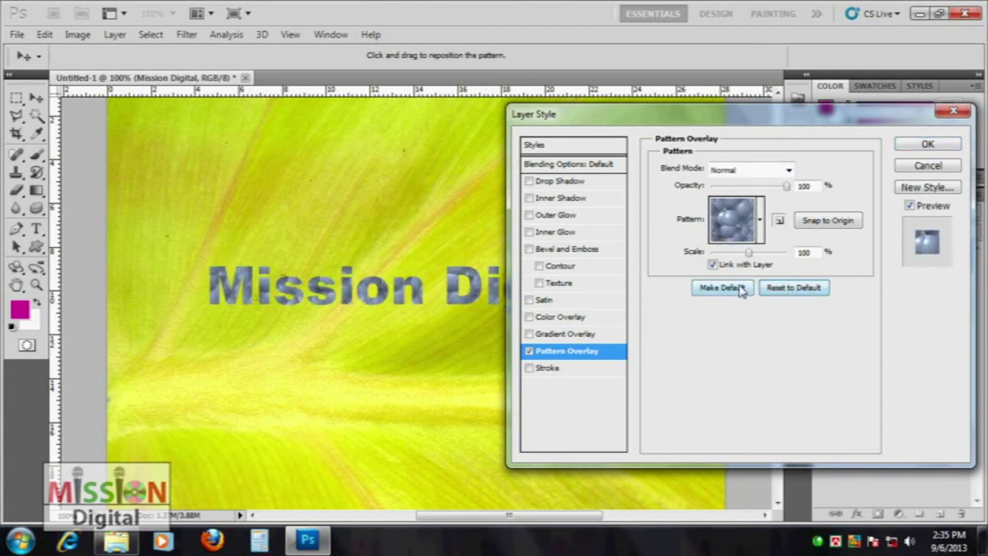
{"action": "left_click_drag", "start_coordinate": [748, 254], "coordinate": [735, 251]}
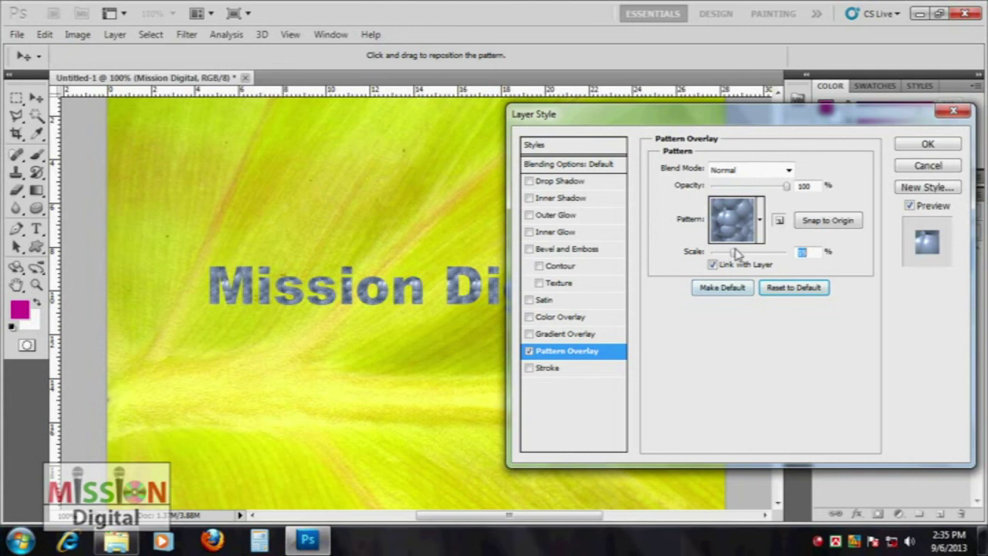
{"action": "left_click", "coordinate": [794, 287]}
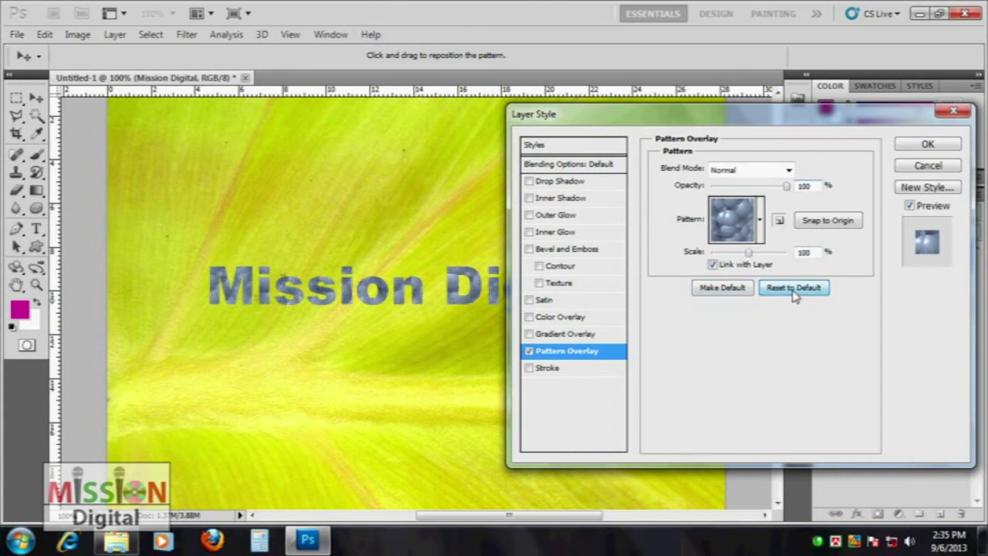
{"action": "left_click", "coordinate": [529, 351]}
{"action": "left_click", "coordinate": [942, 165]}
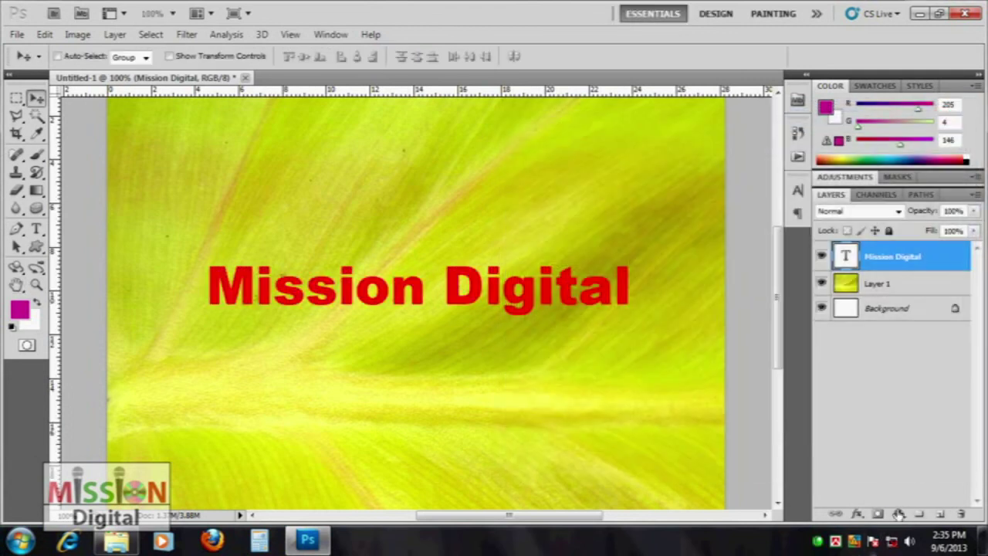
Step: Add a white 2 px stroke to the Mission Digital text
{"action": "left_click", "coordinate": [856, 514]}
{"action": "left_click", "coordinate": [870, 504]}
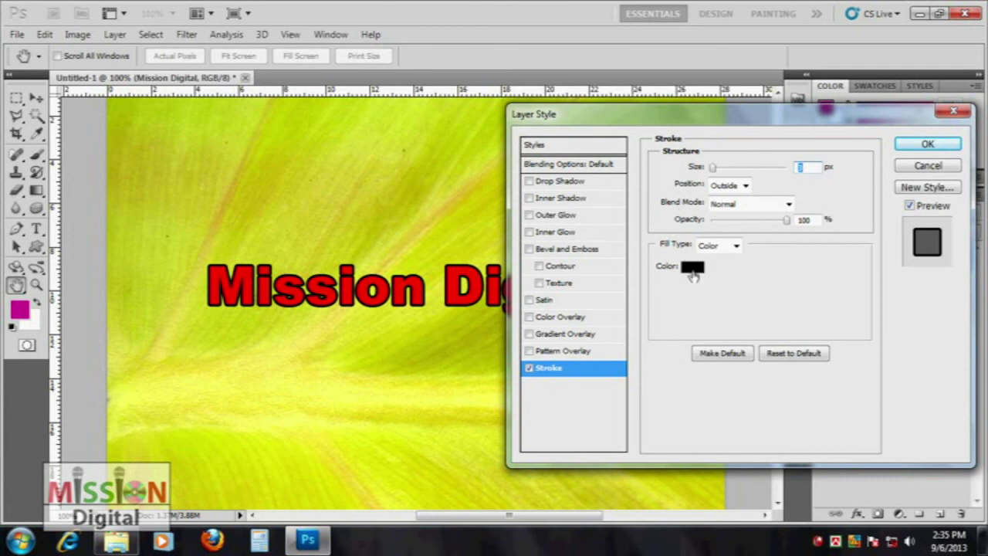
{"action": "left_click", "coordinate": [692, 270]}
{"action": "left_click_drag", "start_coordinate": [577, 230], "coordinate": [357, 102]}
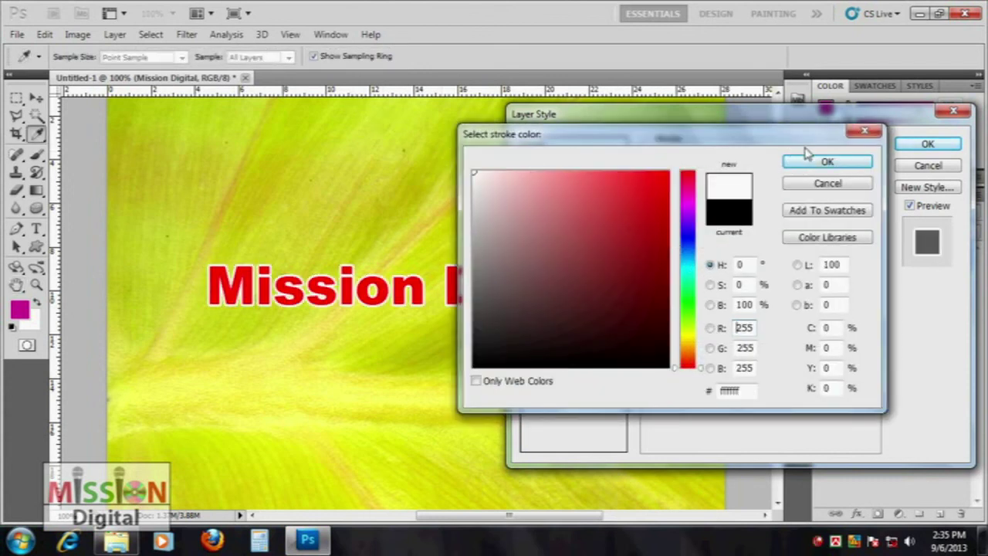
{"action": "left_click", "coordinate": [809, 160]}
{"action": "left_click_drag", "start_coordinate": [713, 167], "coordinate": [713, 169]}
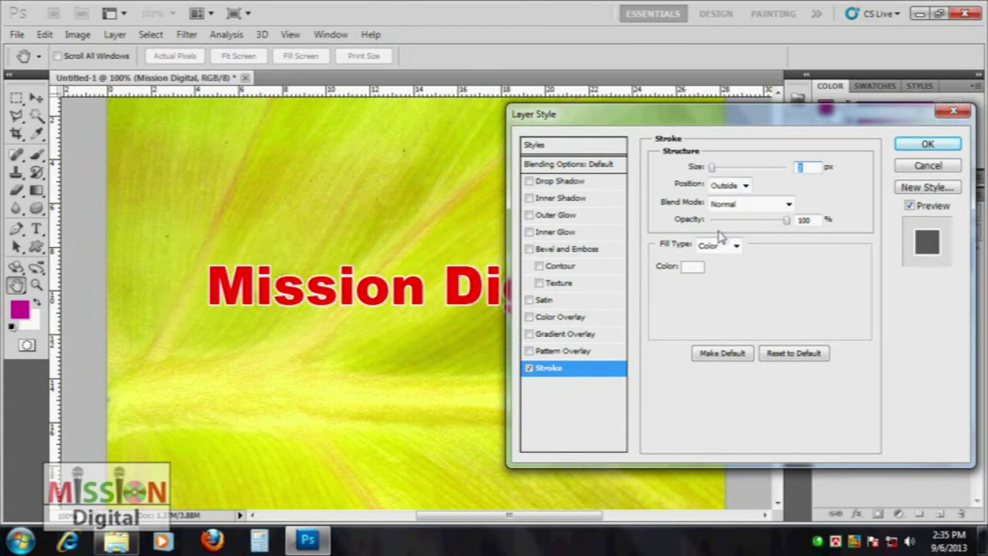
{"action": "type", "text": "2"}
{"action": "left_click", "coordinate": [807, 220]}
Step: Try Inside and Center stroke positions, settling back on Outside
{"action": "left_click", "coordinate": [745, 186]}
{"action": "left_click", "coordinate": [731, 209]}
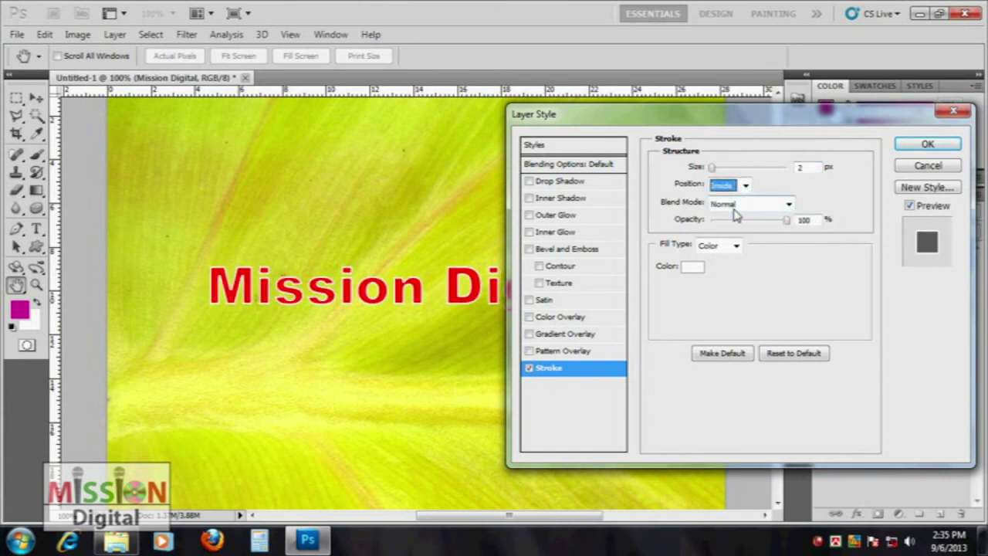
{"action": "left_click", "coordinate": [745, 186]}
{"action": "left_click", "coordinate": [725, 201]}
{"action": "left_click", "coordinate": [745, 186]}
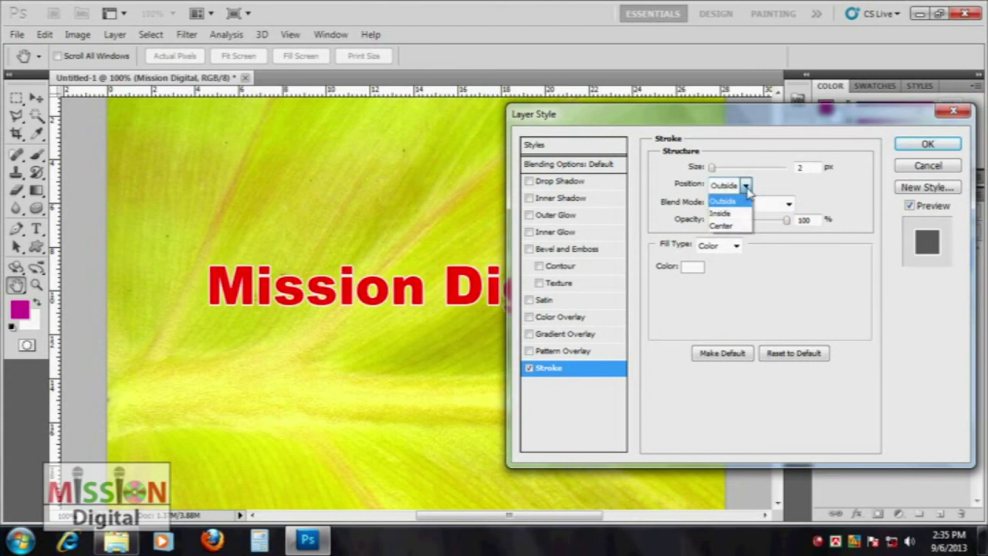
{"action": "left_click", "coordinate": [734, 226]}
{"action": "left_click", "coordinate": [745, 186]}
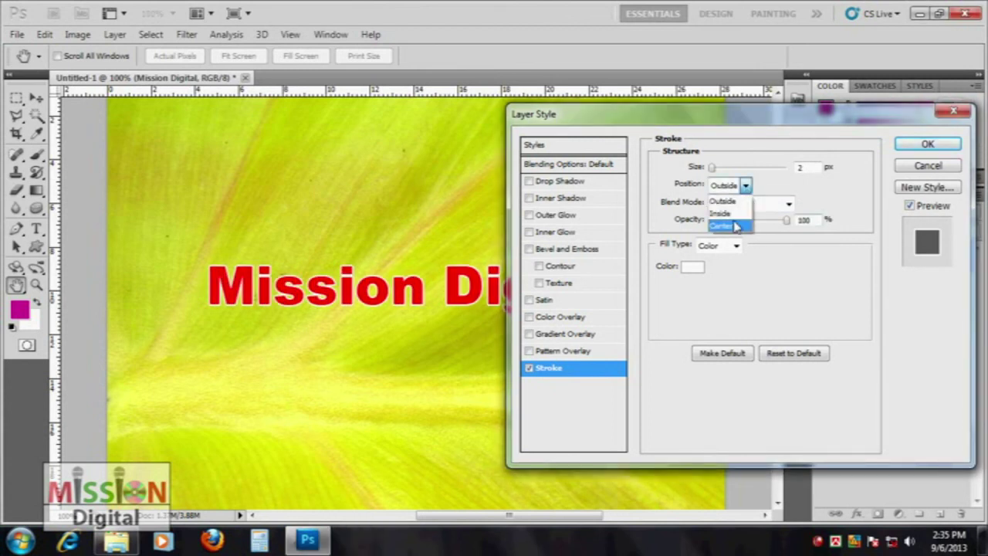
{"action": "left_click", "coordinate": [733, 225]}
{"action": "left_click", "coordinate": [745, 186]}
{"action": "left_click", "coordinate": [732, 196]}
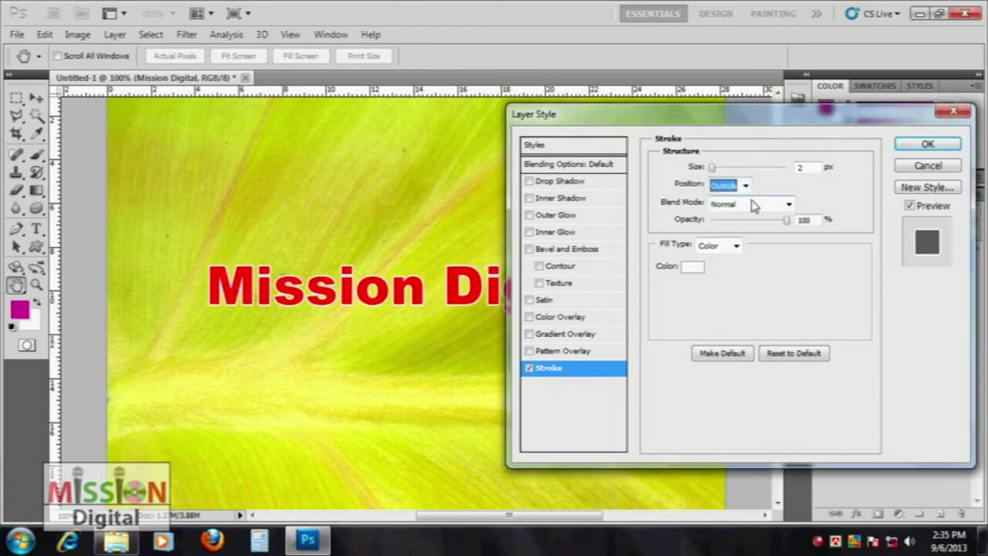
Step: Preview other blending modes for the stroke, then return it to Normal
{"action": "left_click", "coordinate": [729, 205]}
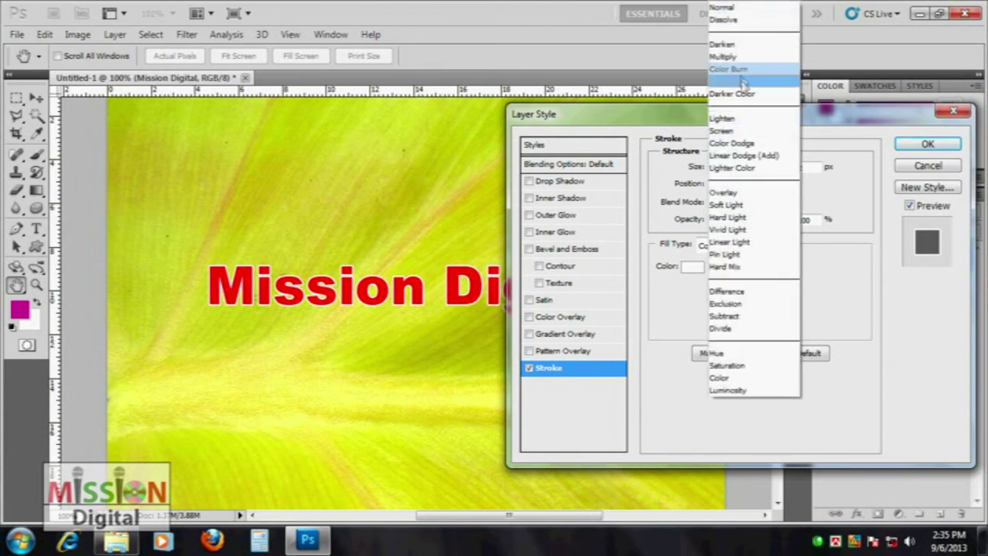
{"action": "left_click", "coordinate": [735, 58]}
{"action": "key", "text": "Down"}
{"action": "key", "text": "Down"}
{"action": "key", "text": "Down"}
{"action": "key", "text": "Down"}
{"action": "key", "text": "Down"}
{"action": "key", "text": "Down"}
{"action": "left_click", "coordinate": [756, 205]}
{"action": "left_click", "coordinate": [729, 8]}
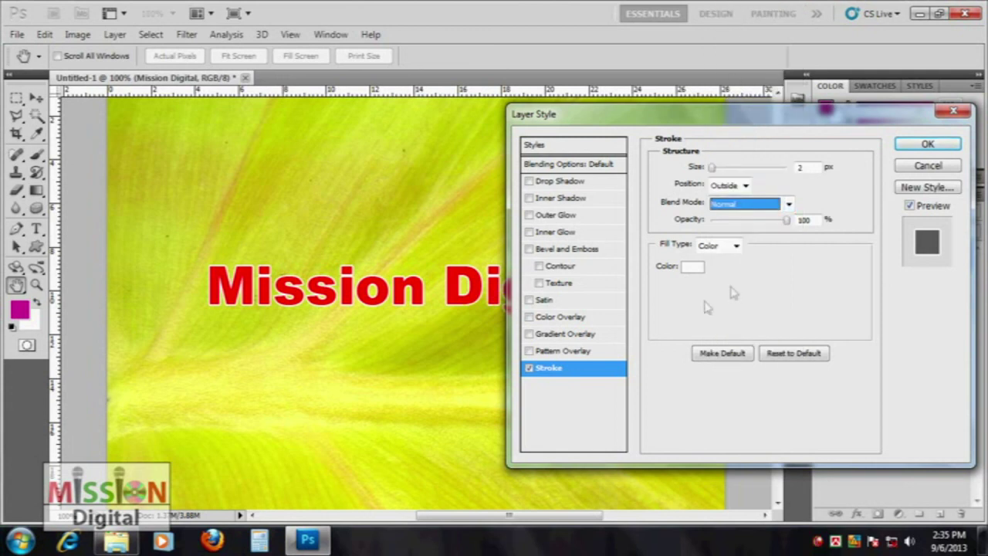
Step: Preview Gradient and Pattern fills, then set the stroke fill to Color and apply
{"action": "left_click", "coordinate": [736, 245]}
{"action": "left_click", "coordinate": [737, 265]}
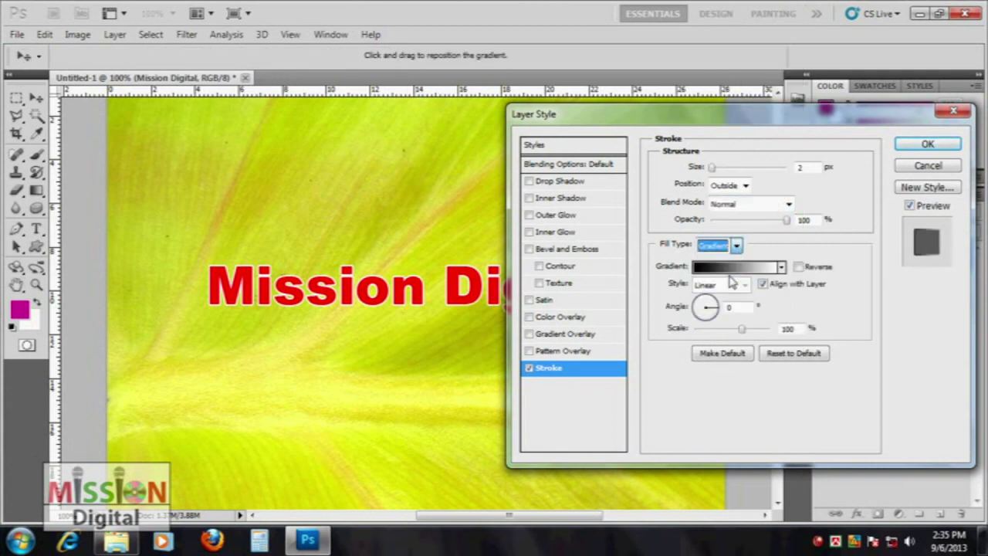
{"action": "left_click", "coordinate": [736, 245]}
{"action": "left_click", "coordinate": [737, 275]}
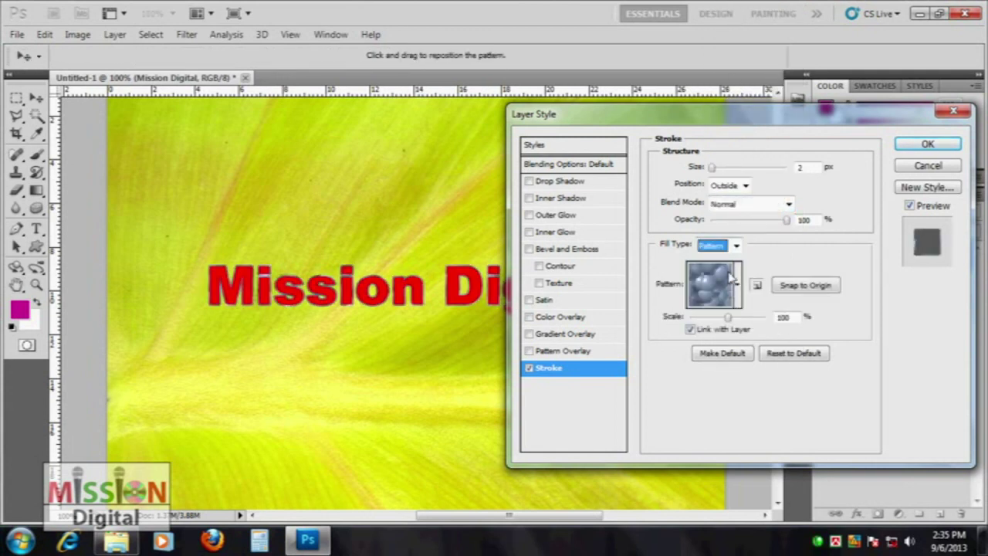
{"action": "left_click", "coordinate": [737, 246]}
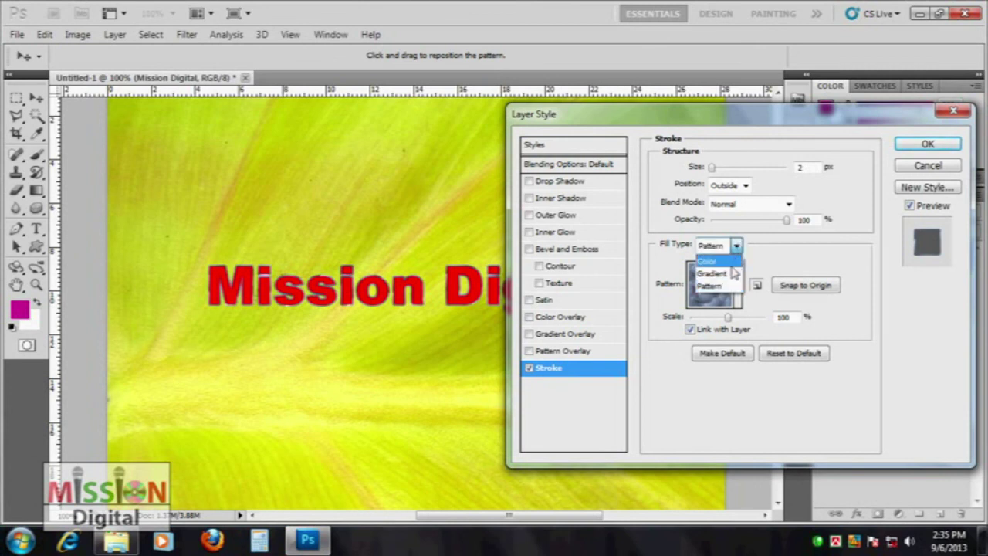
{"action": "left_click", "coordinate": [707, 260]}
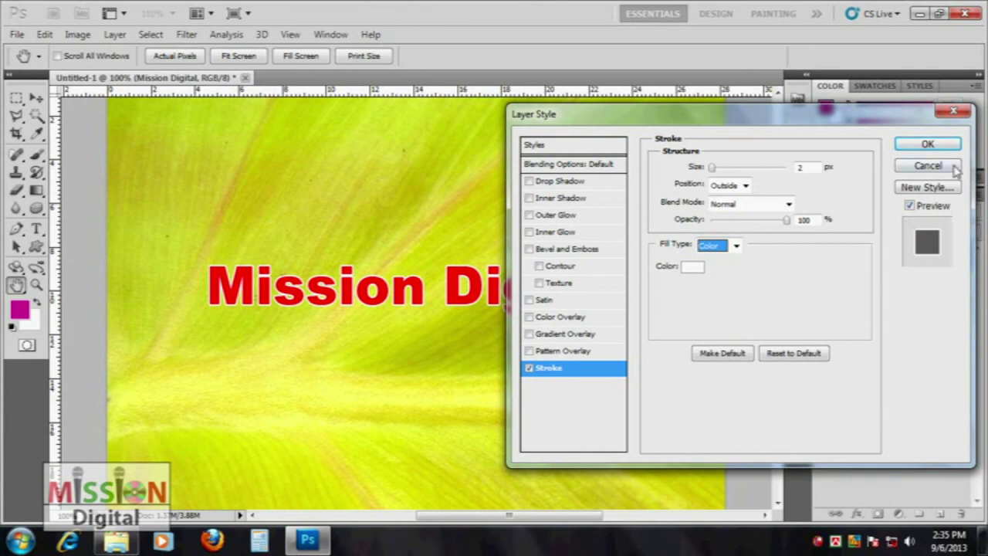
{"action": "left_click", "coordinate": [928, 146]}
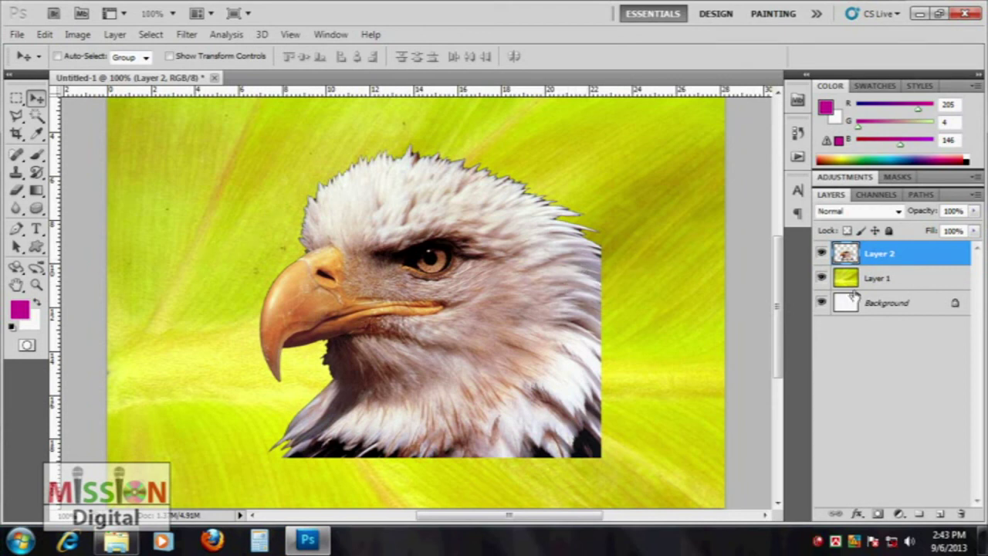
Step: Nudge the eagle left and load Layer 2's eagle outline as a selection
{"action": "left_click_drag", "start_coordinate": [456, 331], "coordinate": [421, 319]}
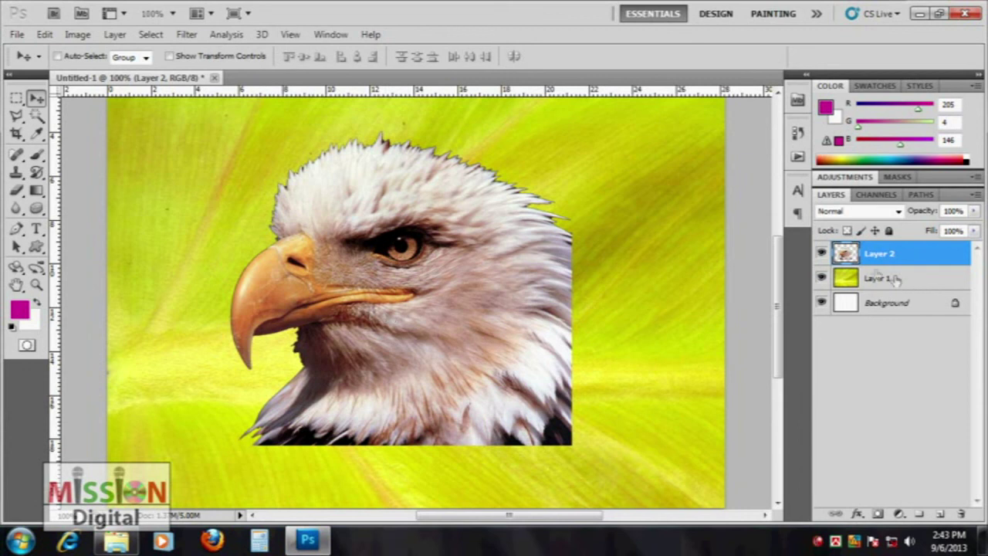
{"action": "left_click", "coordinate": [849, 257], "text": "ctrl"}
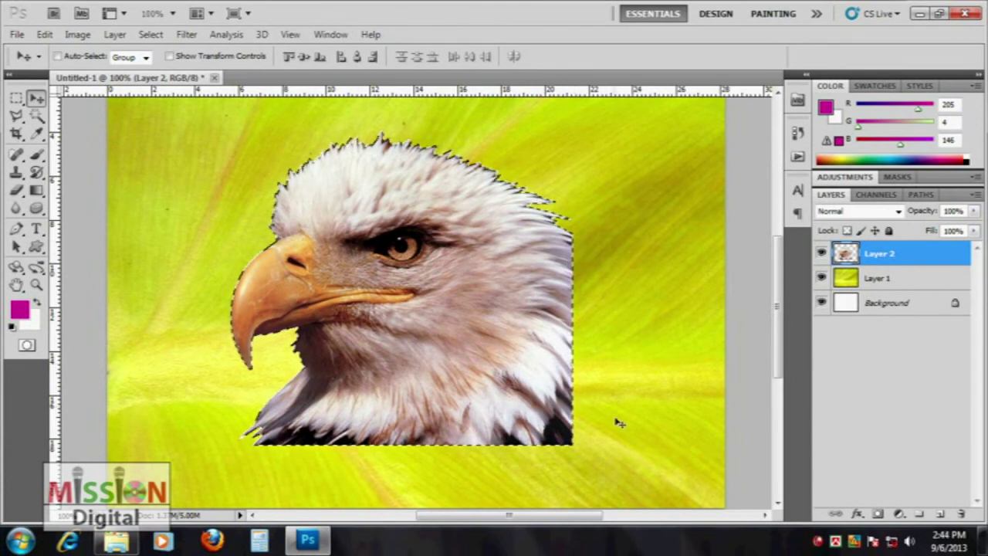
Step: Mask Layer 2 to the eagle selection, then pick the Paint Bucket tool
{"action": "left_click", "coordinate": [878, 514]}
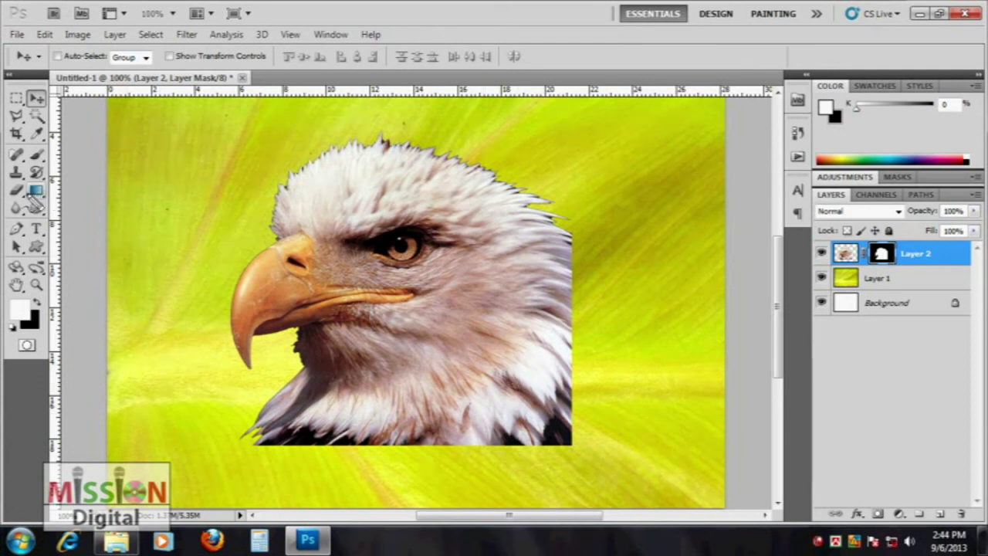
{"action": "left_click", "coordinate": [37, 191]}
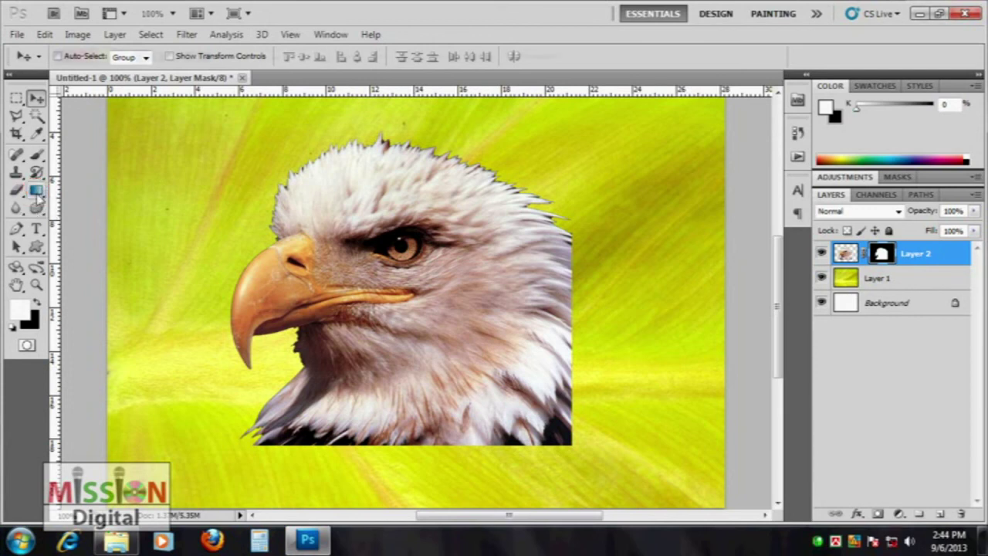
{"action": "left_click", "coordinate": [100, 203]}
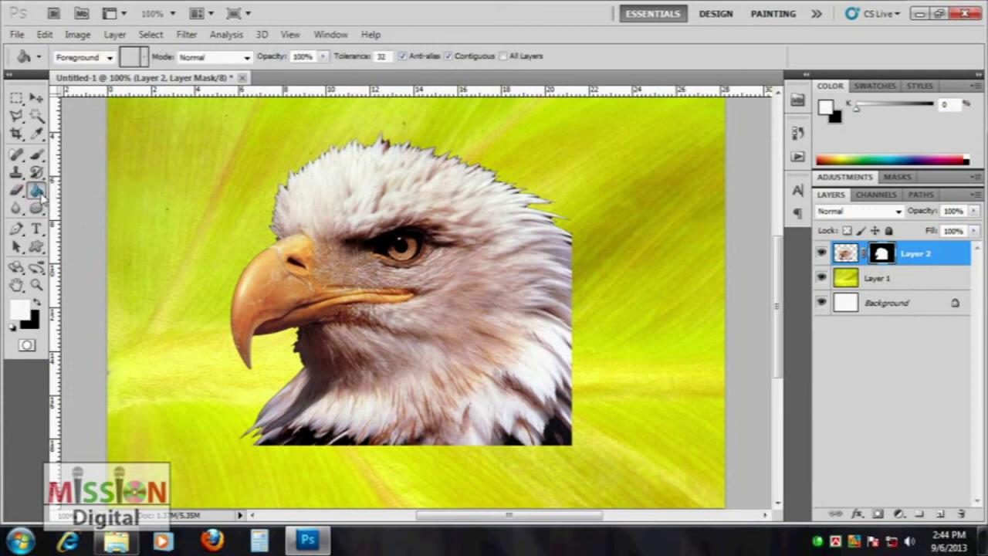
{"action": "left_click", "coordinate": [38, 193]}
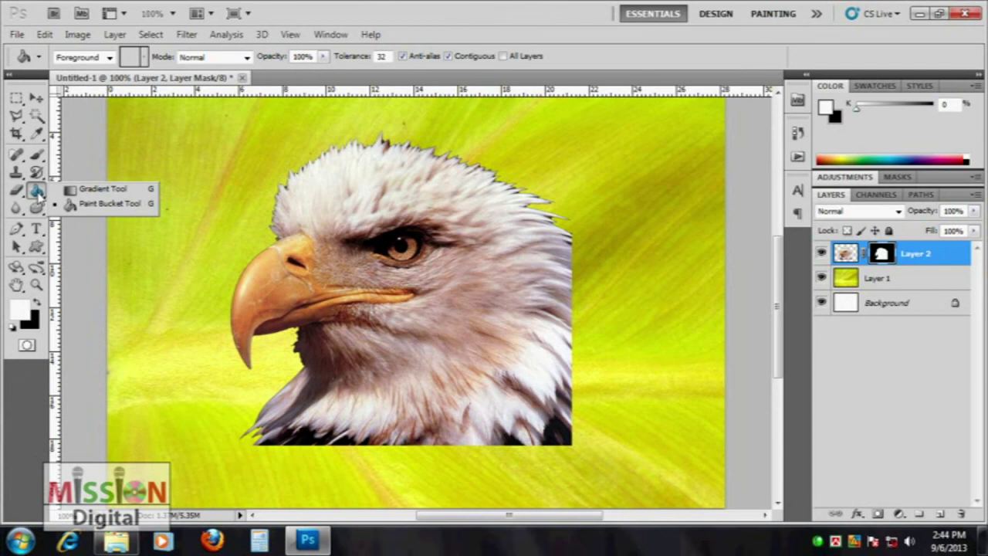
{"action": "left_click", "coordinate": [119, 195]}
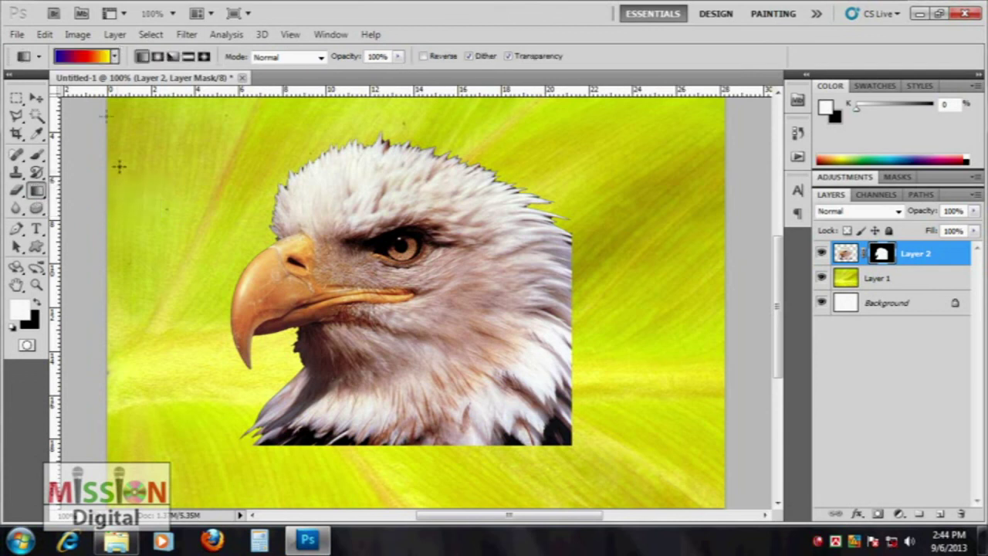
{"action": "left_click", "coordinate": [114, 56]}
{"action": "left_click", "coordinate": [34, 91]}
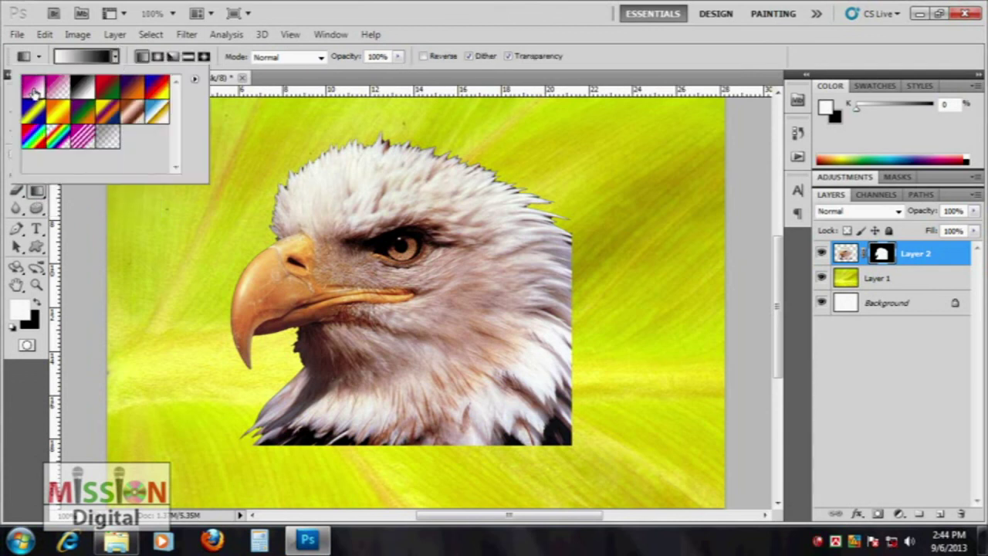
{"action": "left_click", "coordinate": [380, 9]}
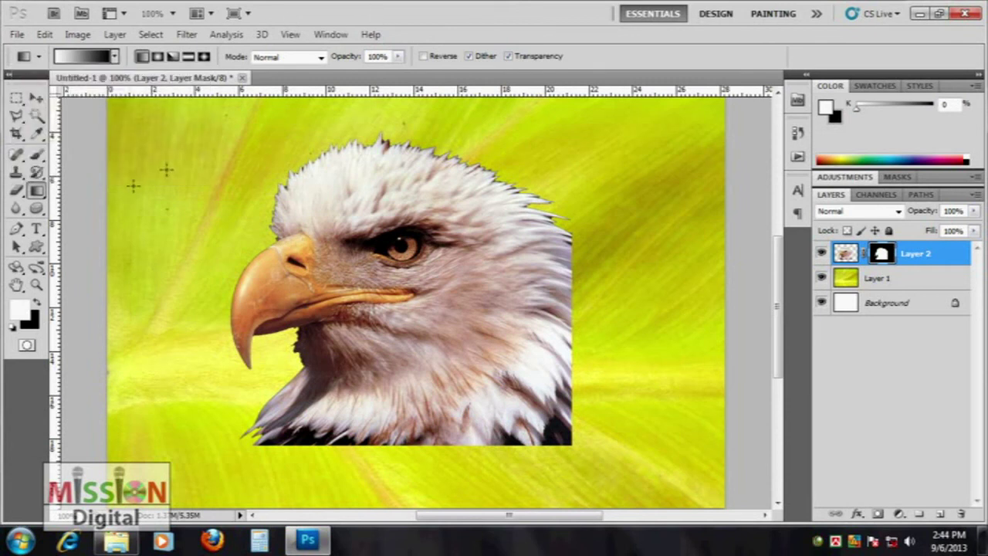
{"action": "left_click_drag", "start_coordinate": [312, 172], "coordinate": [566, 442]}
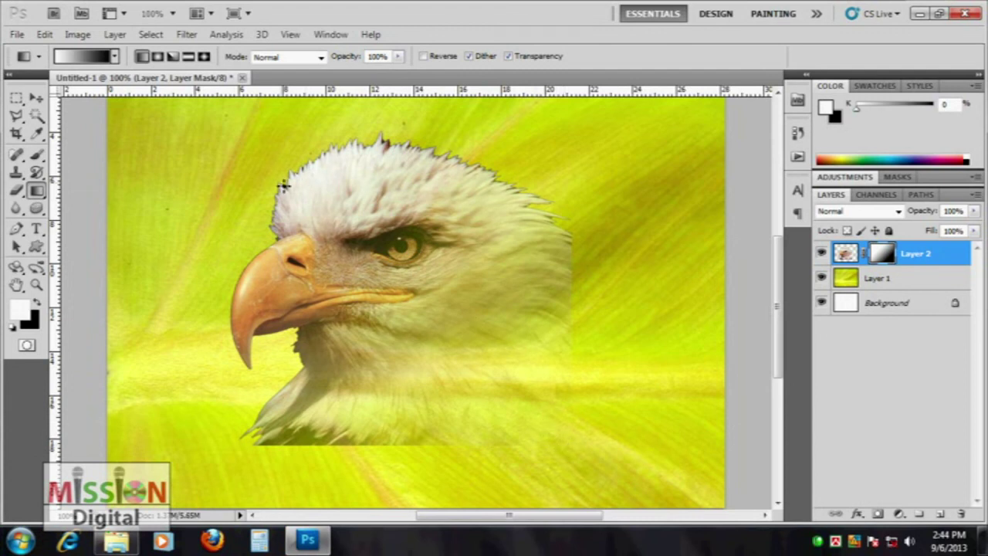
{"action": "left_click_drag", "start_coordinate": [555, 309], "coordinate": [237, 334]}
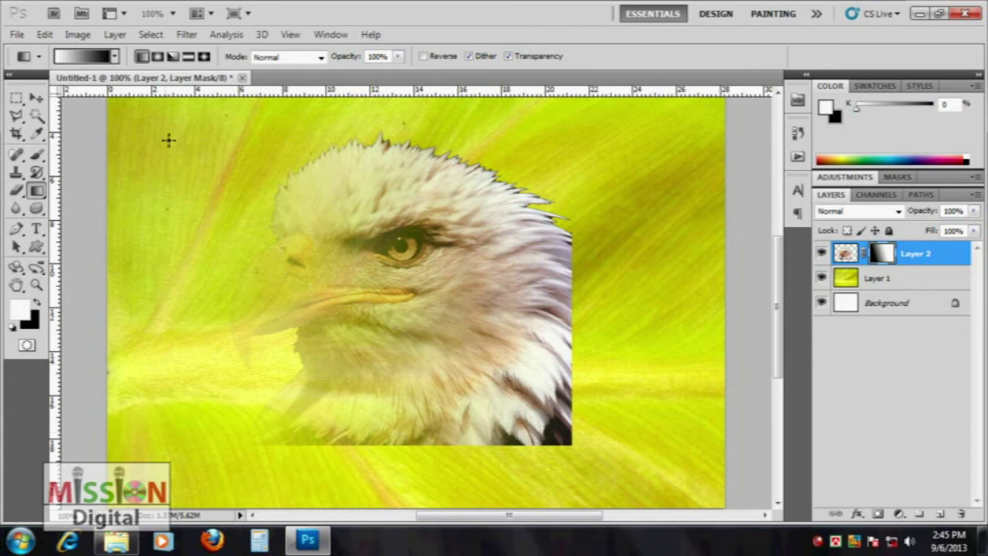
{"action": "key", "text": "ctrl+z"}
{"action": "mouse_move", "coordinate": [280, 190]}
{"action": "left_mouse_down"}
{"action": "mouse_move", "coordinate": [563, 454]}
{"action": "mouse_move", "coordinate": [575, 447]}
{"action": "left_mouse_up"}
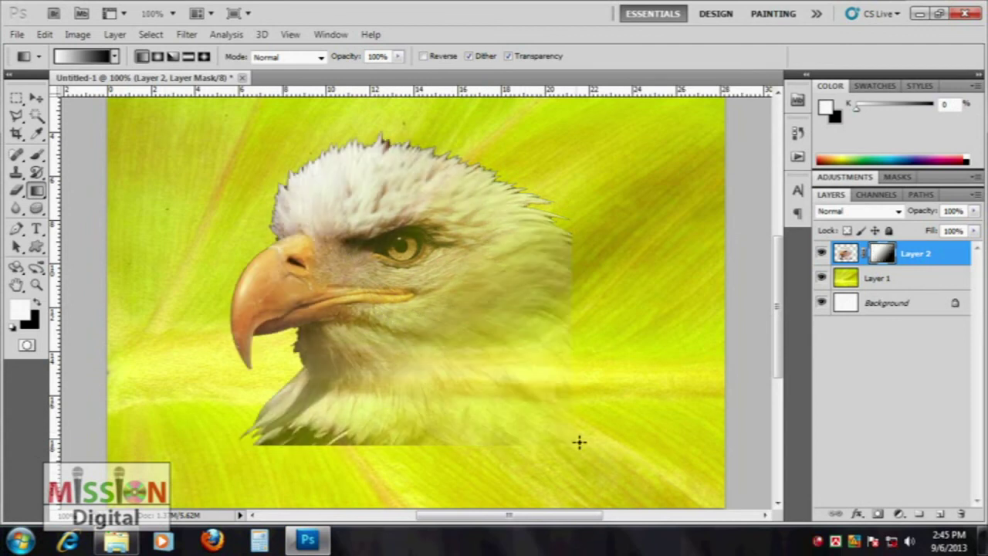
{"action": "left_click", "coordinate": [159, 57]}
{"action": "left_click_drag", "start_coordinate": [423, 309], "coordinate": [556, 434]}
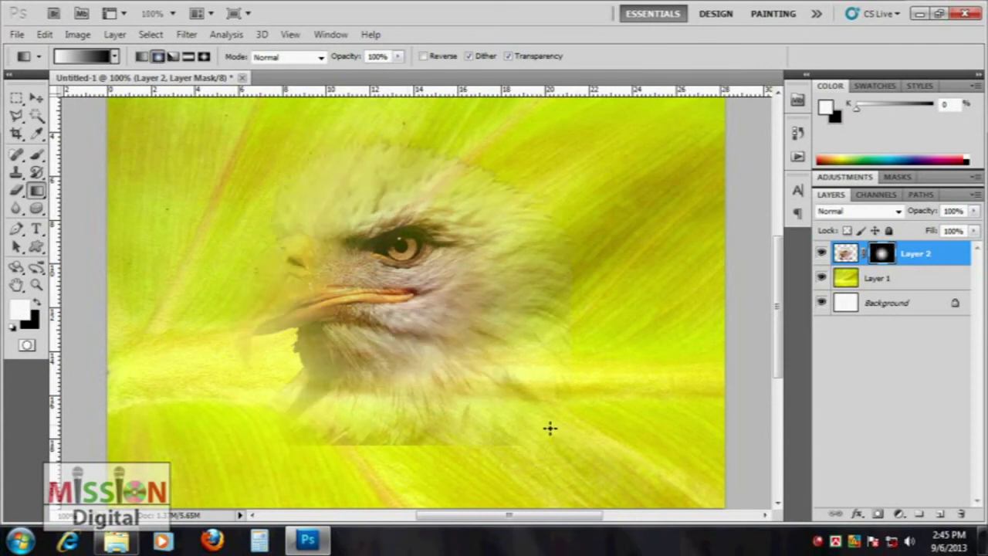
{"action": "left_click", "coordinate": [172, 56]}
{"action": "left_click_drag", "start_coordinate": [572, 447], "coordinate": [409, 301]}
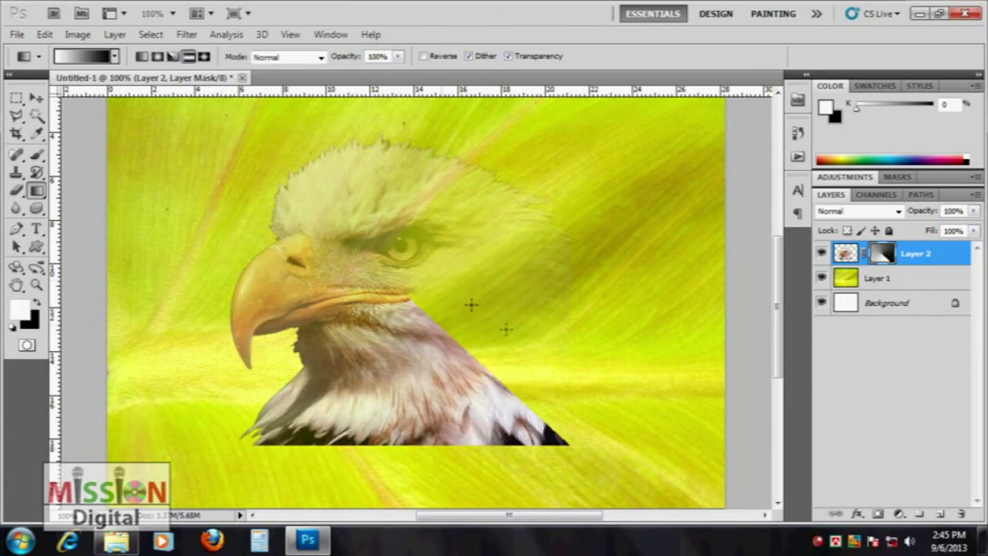
{"action": "left_click_drag", "start_coordinate": [421, 282], "coordinate": [425, 440]}
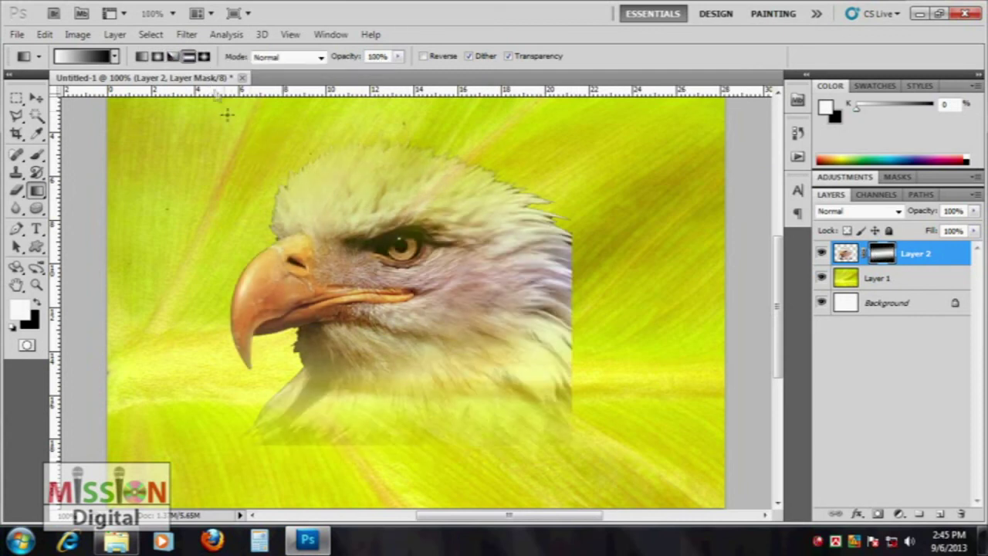
{"action": "left_click", "coordinate": [204, 56]}
{"action": "left_click_drag", "start_coordinate": [429, 295], "coordinate": [574, 446]}
{"action": "key", "text": "ctrl+z"}
{"action": "left_click", "coordinate": [36, 98]}
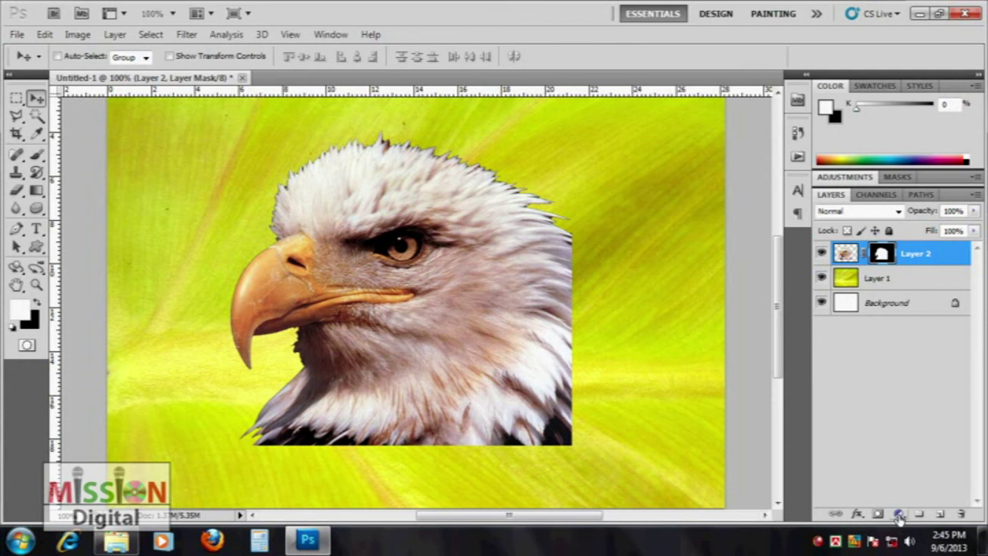
Step: Discard Layer 2's eagle mask without applying it, after one cancelled attempt
{"action": "left_click", "coordinate": [899, 514]}
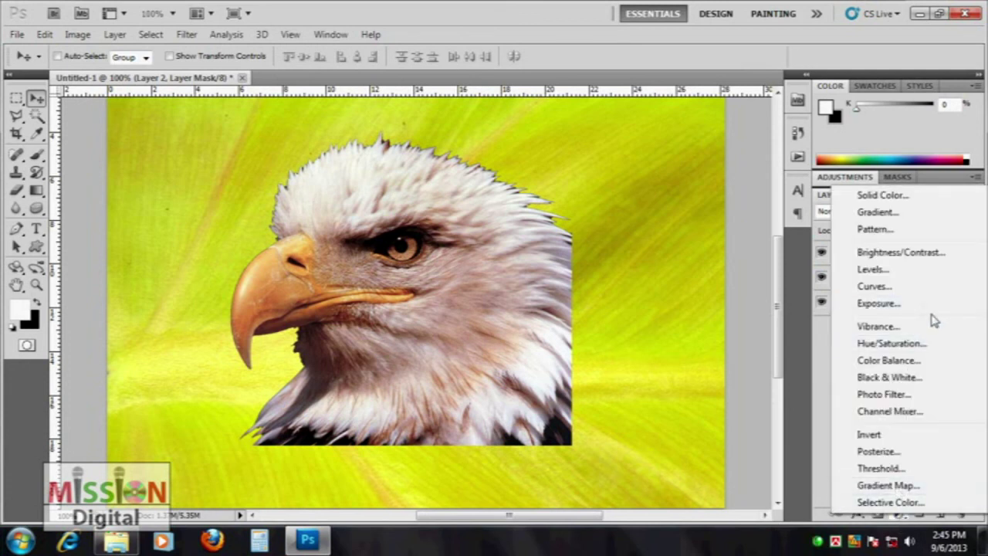
{"action": "left_click", "coordinate": [748, 236]}
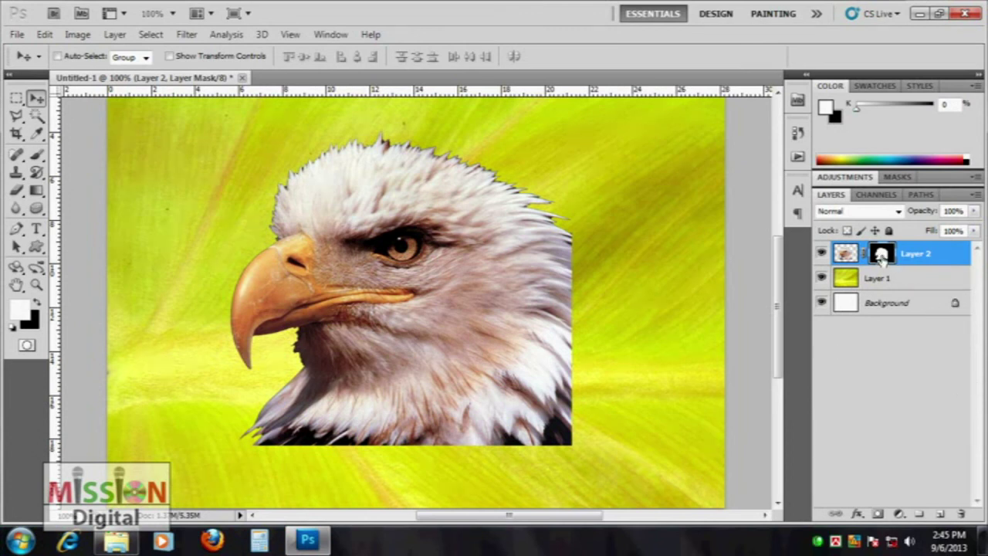
{"action": "left_click", "coordinate": [961, 513]}
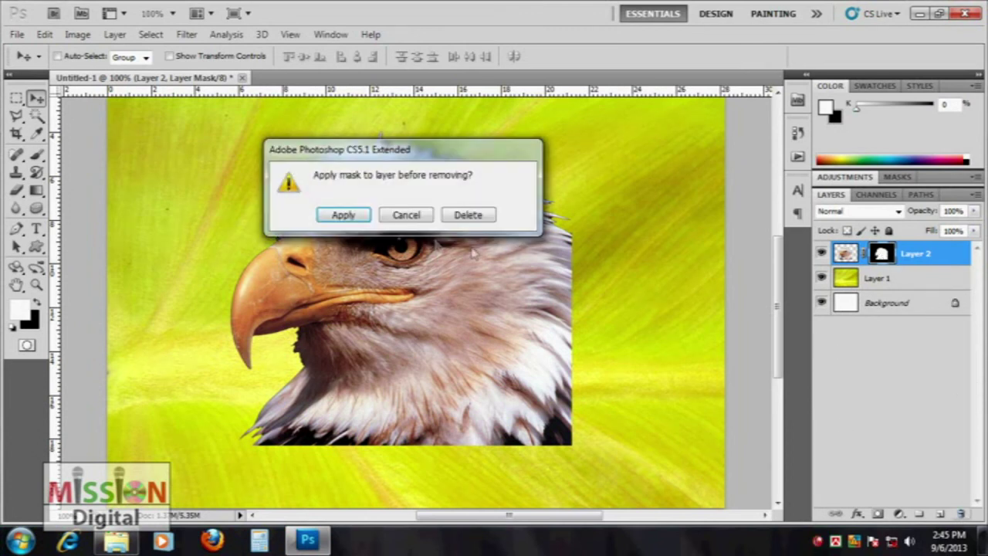
{"action": "left_click", "coordinate": [407, 216]}
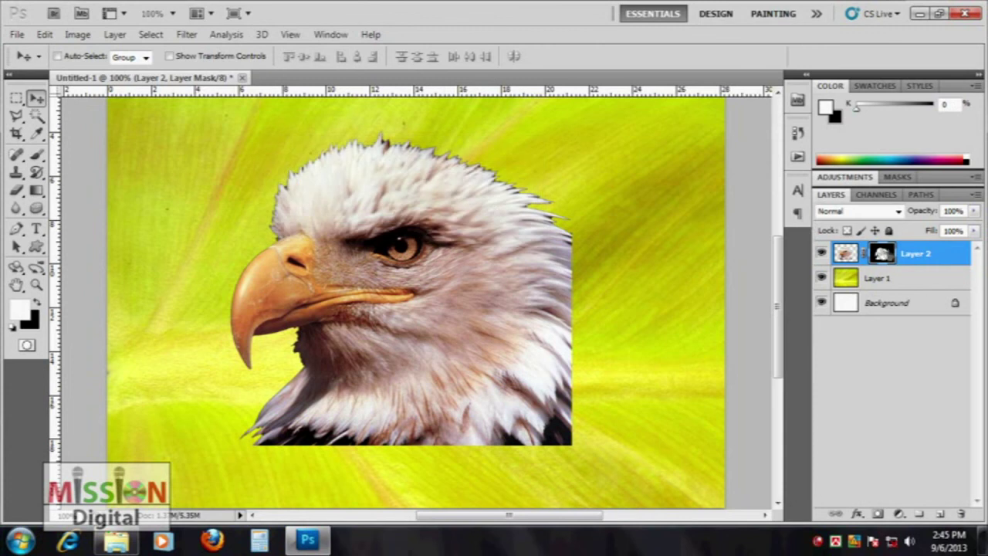
{"action": "left_click", "coordinate": [847, 257]}
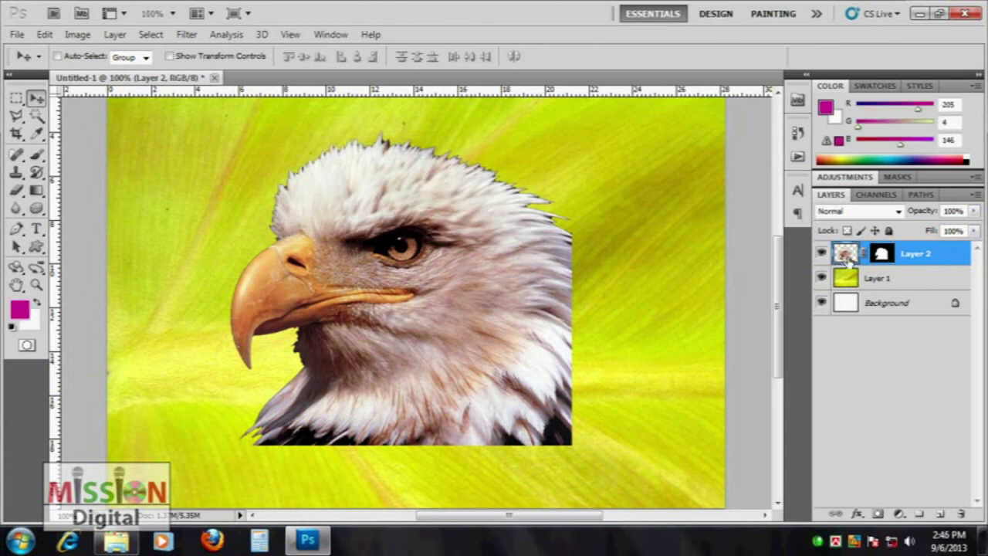
{"action": "left_click", "coordinate": [883, 254]}
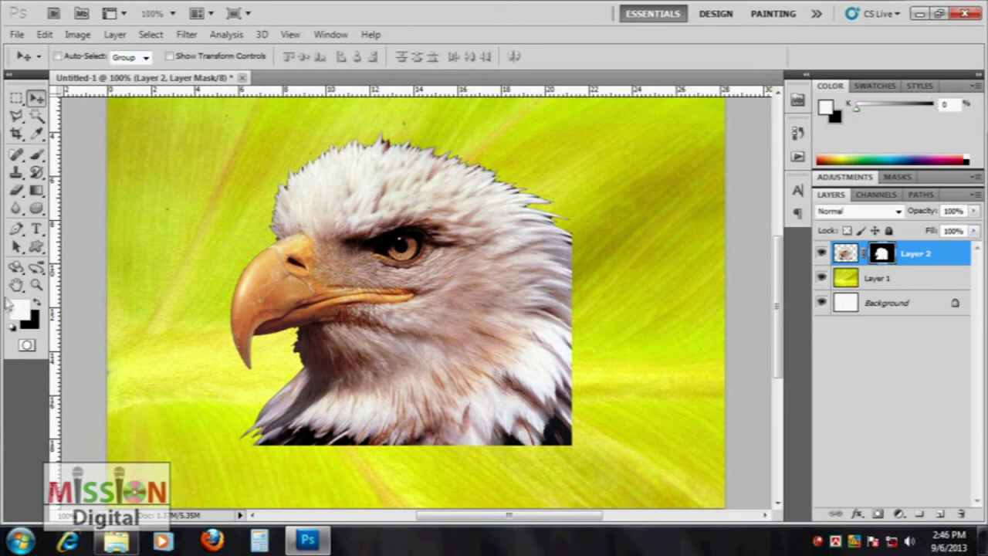
{"action": "left_click", "coordinate": [845, 262]}
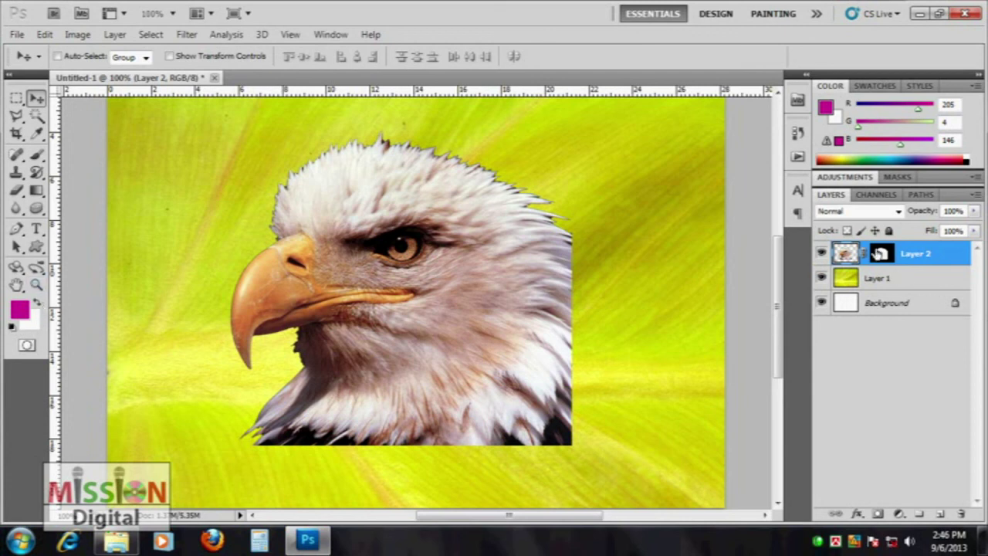
{"action": "left_click", "coordinate": [882, 257]}
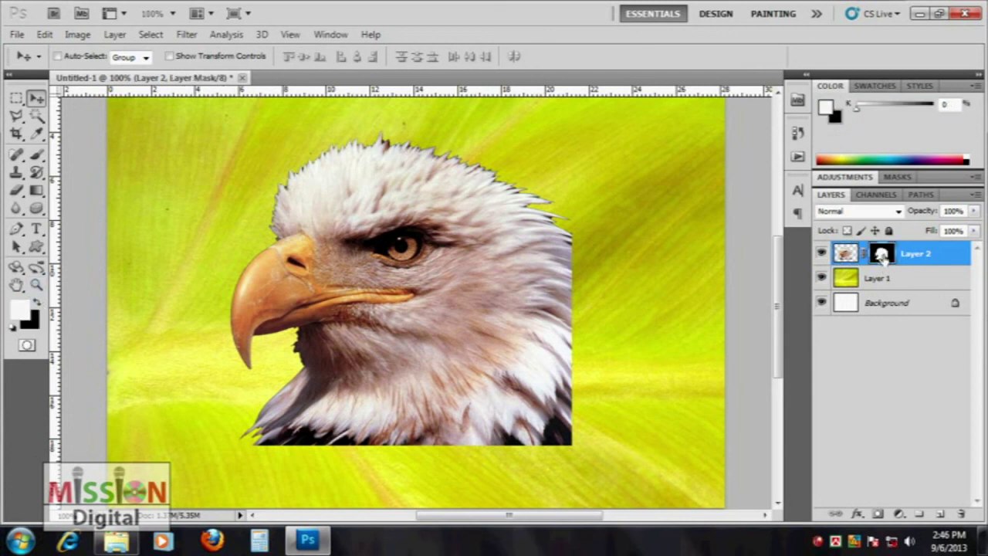
{"action": "left_click", "coordinate": [961, 514]}
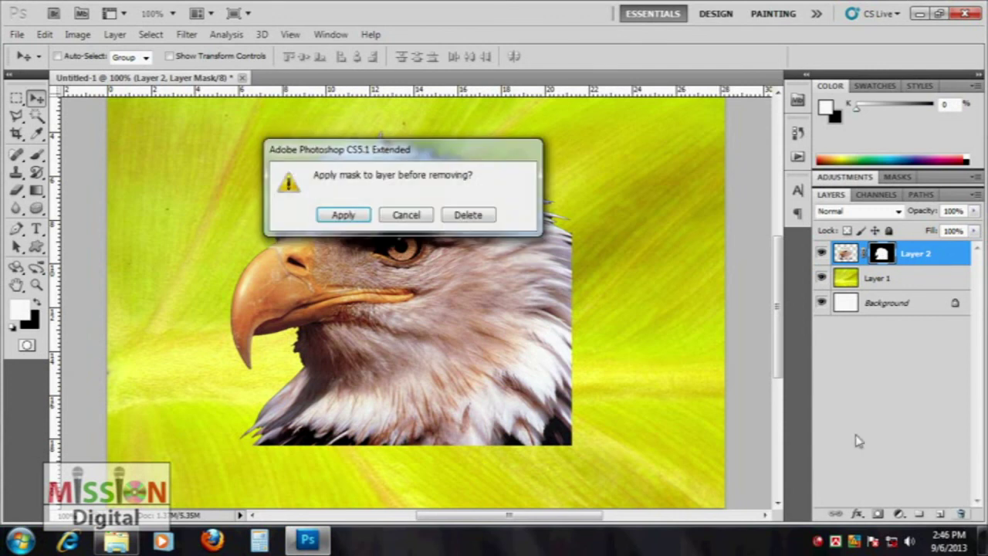
{"action": "left_click", "coordinate": [469, 215]}
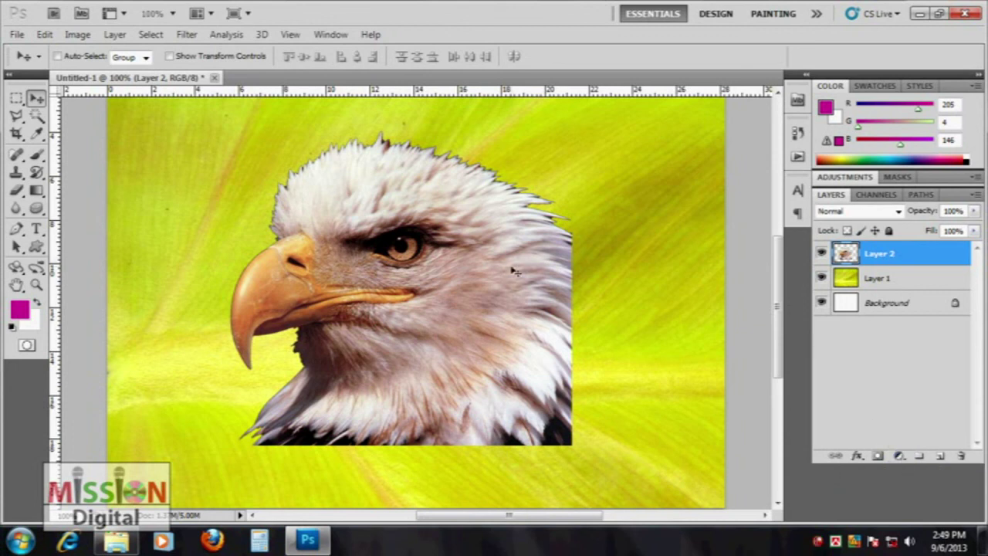
{"action": "left_click", "coordinate": [44, 33]}
Step: Lower the eagle layer's brightness with Brightness/Contrast
{"action": "left_click", "coordinate": [78, 34]}
{"action": "mouse_move", "coordinate": [101, 73]}
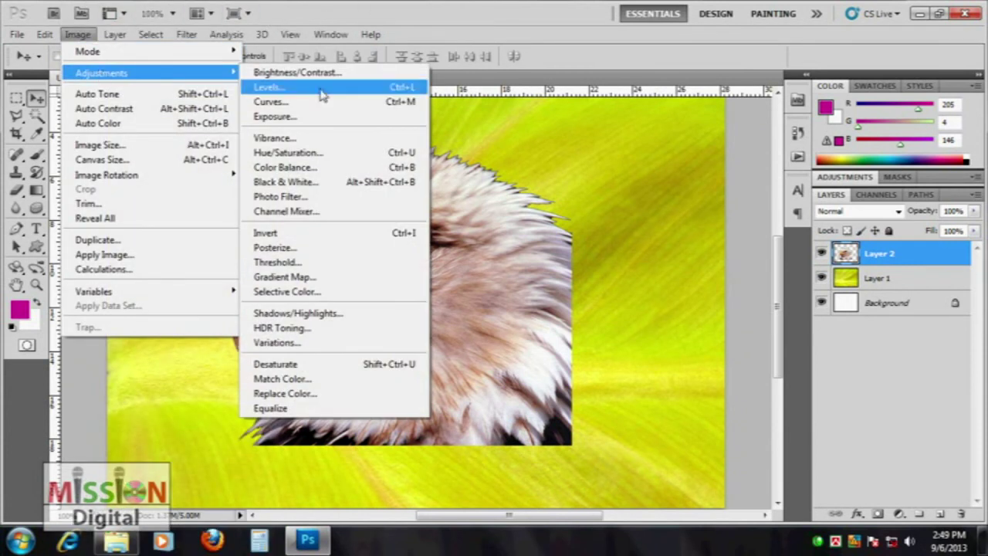
{"action": "left_click", "coordinate": [297, 72]}
{"action": "left_click_drag", "start_coordinate": [268, 135], "coordinate": [788, 135]}
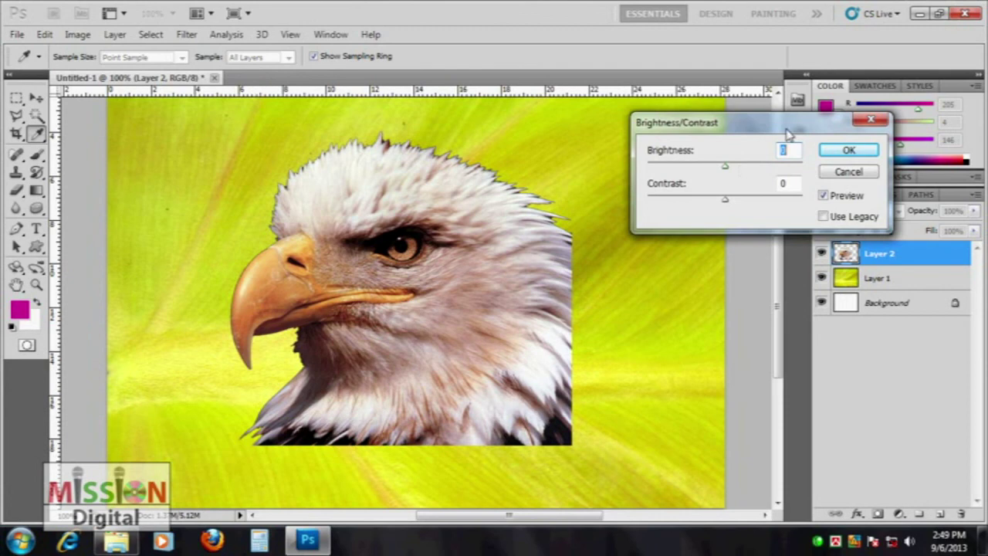
{"action": "mouse_move", "coordinate": [725, 166]}
{"action": "left_mouse_down"}
{"action": "mouse_move", "coordinate": [669, 167]}
{"action": "mouse_move", "coordinate": [749, 166]}
{"action": "mouse_move", "coordinate": [674, 166]}
{"action": "left_mouse_up"}
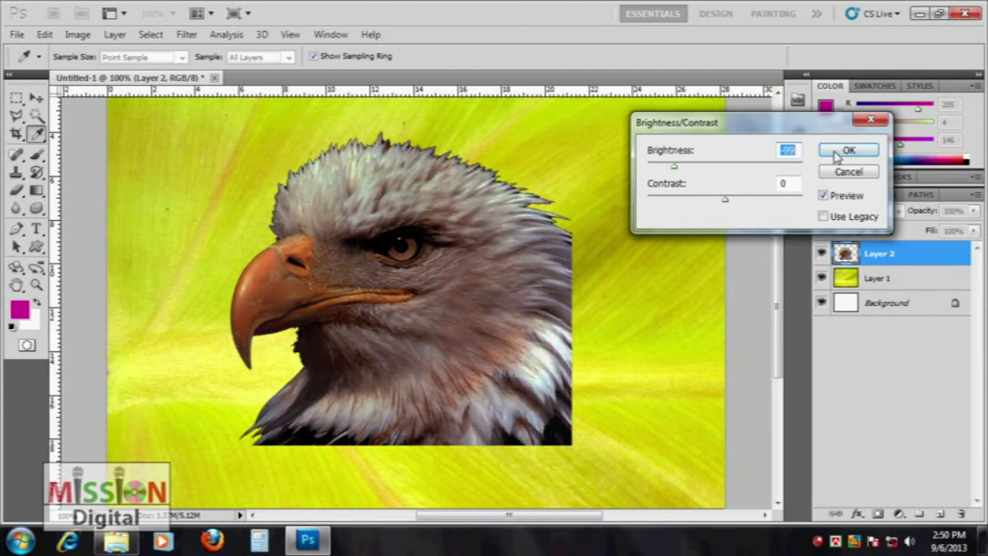
{"action": "left_click", "coordinate": [846, 151]}
{"action": "key", "text": "v"}
Step: Drop the eagle's brightness to the minimum, then restore its original bright look
{"action": "left_click", "coordinate": [77, 34]}
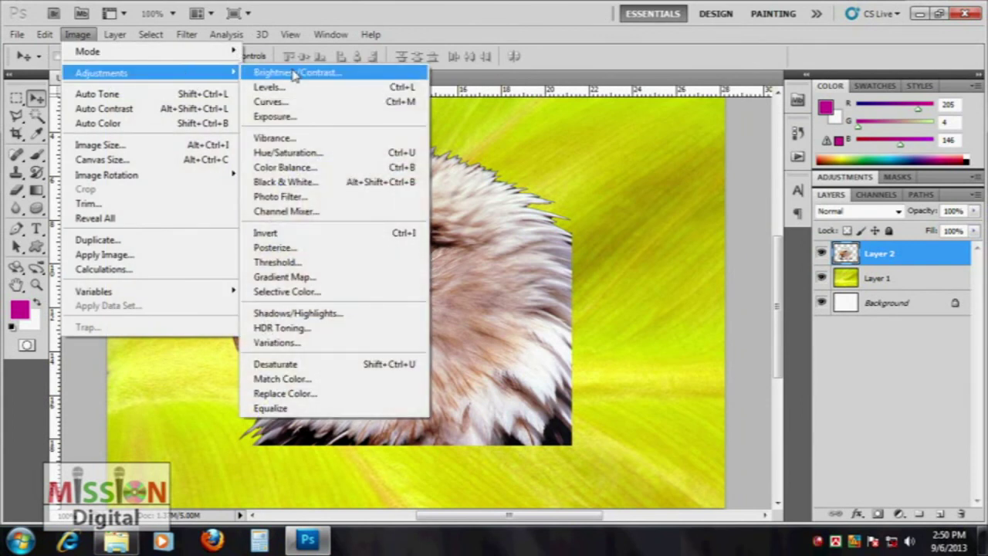
{"action": "left_click", "coordinate": [294, 73]}
{"action": "left_click_drag", "start_coordinate": [721, 168], "coordinate": [665, 171]}
{"action": "left_click", "coordinate": [846, 152]}
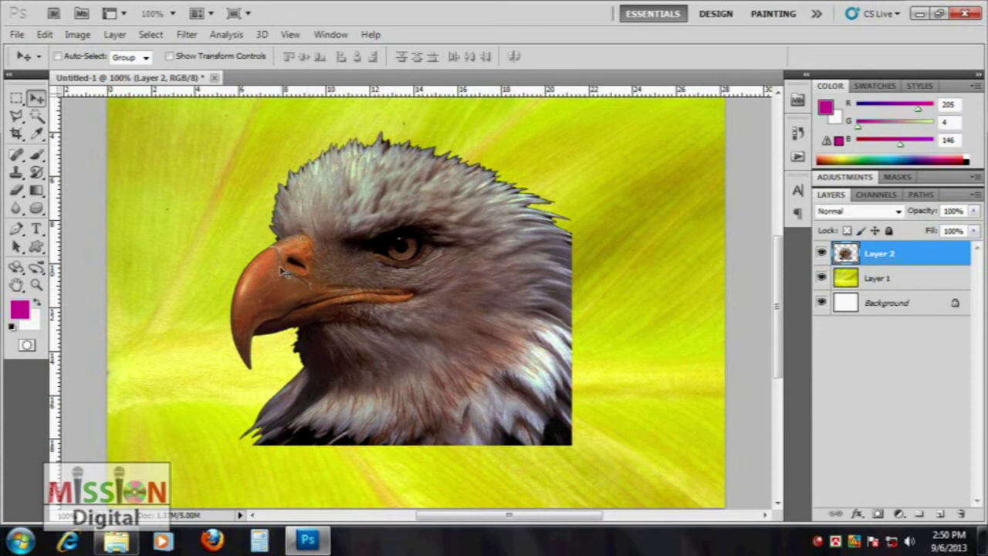
{"action": "key", "text": "ctrl+shift+l"}
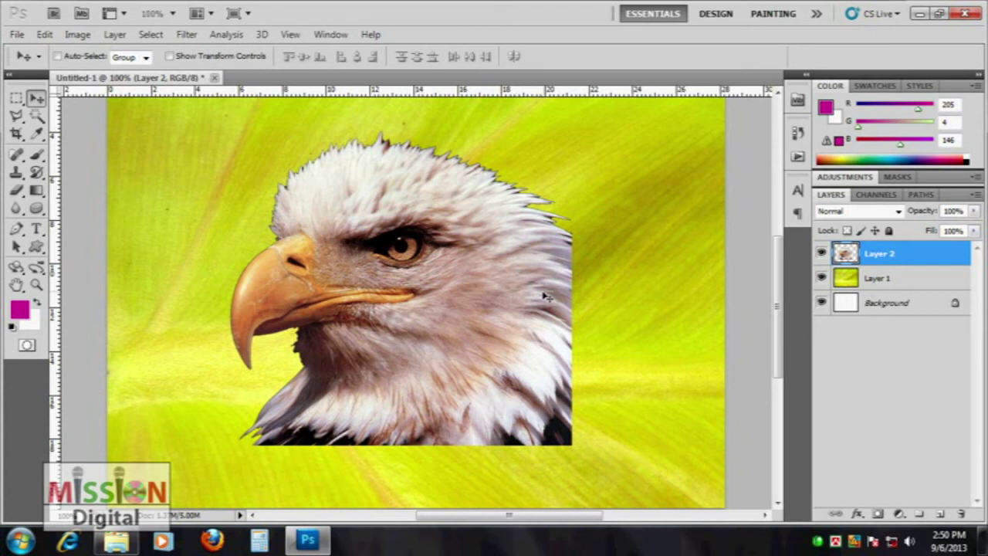
{"action": "left_click", "coordinate": [898, 514]}
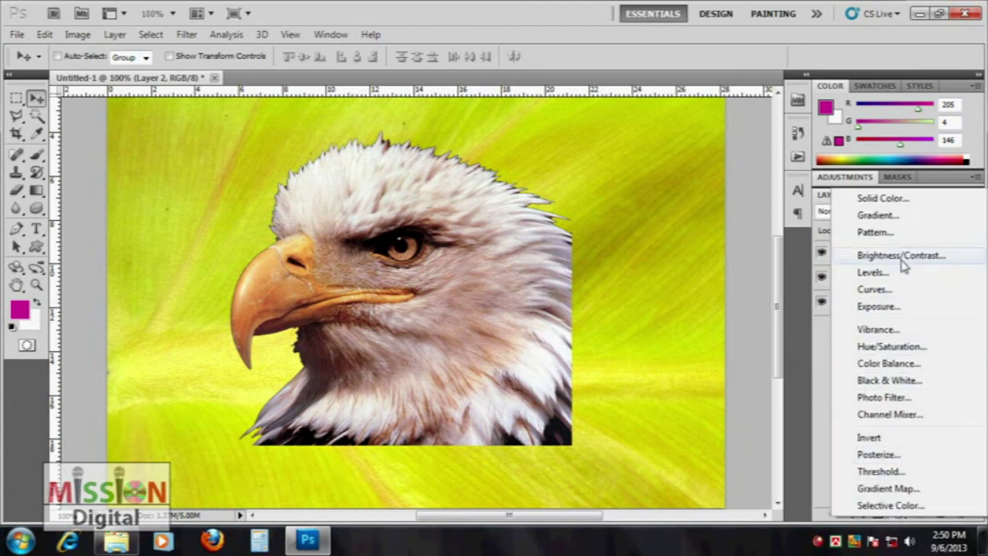
{"action": "left_click", "coordinate": [541, 26]}
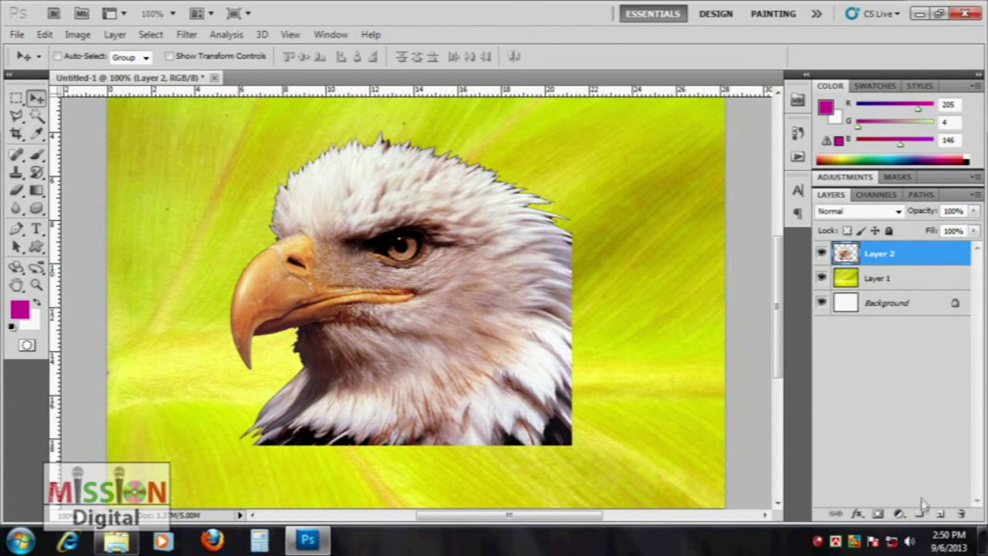
{"action": "left_click", "coordinate": [899, 514]}
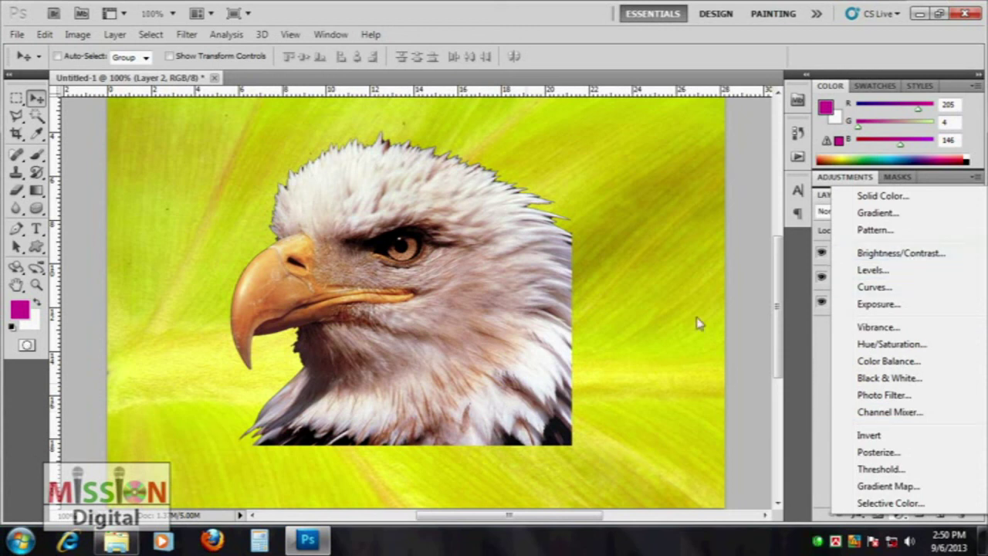
{"action": "left_click", "coordinate": [816, 365]}
{"action": "left_click", "coordinate": [877, 282]}
{"action": "left_click", "coordinate": [878, 256]}
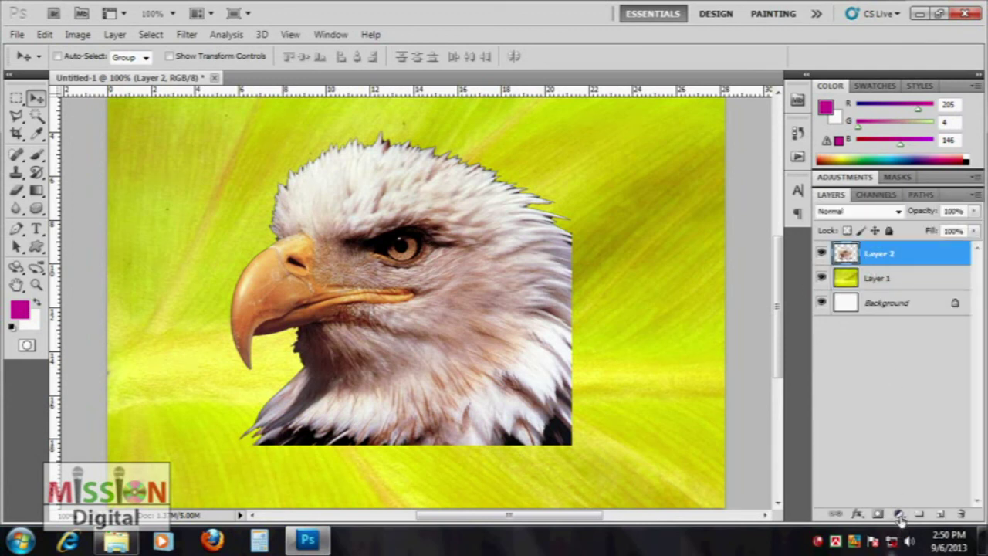
{"action": "left_click", "coordinate": [899, 517]}
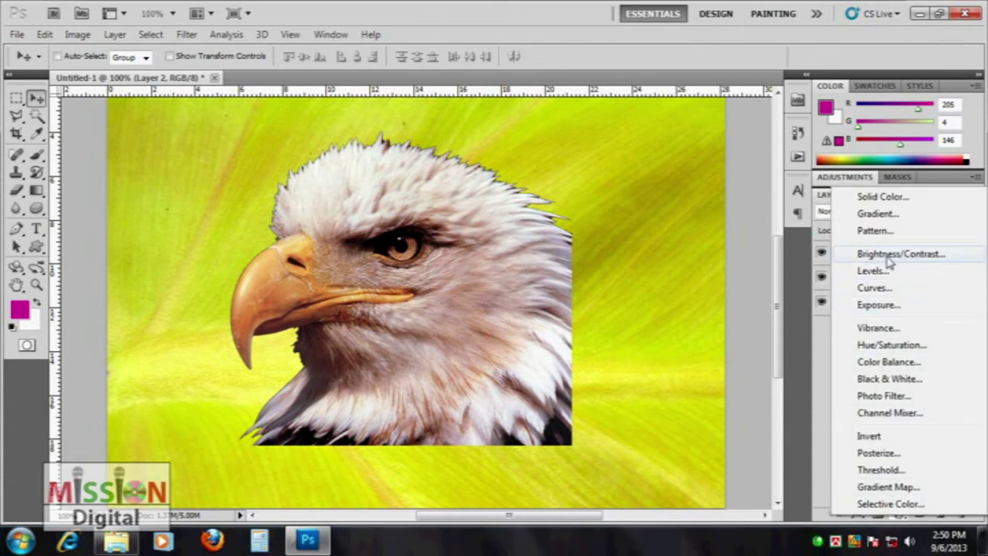
{"action": "left_click", "coordinate": [883, 256]}
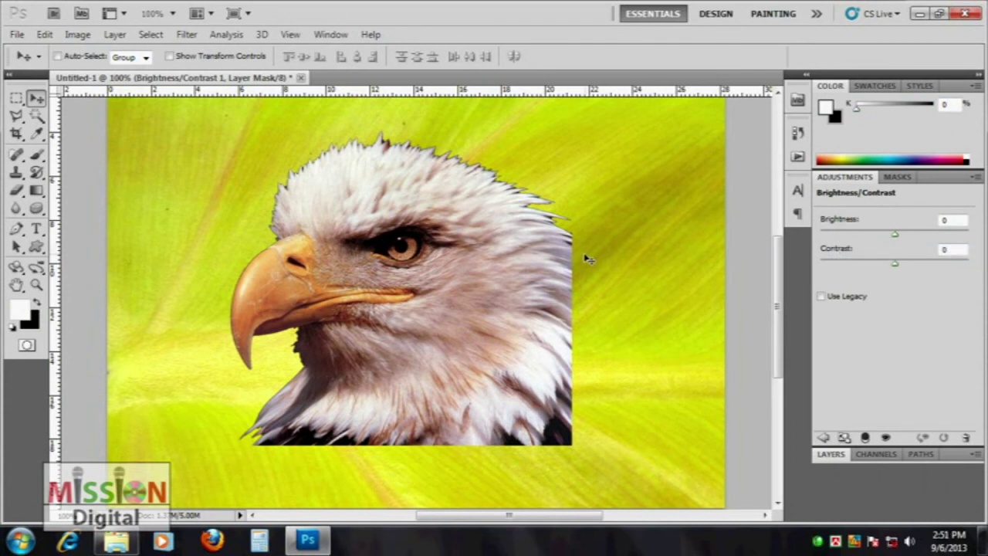
{"action": "mouse_move", "coordinate": [812, 176]}
{"action": "left_mouse_down"}
{"action": "mouse_move", "coordinate": [975, 230]}
{"action": "mouse_move", "coordinate": [803, 234]}
{"action": "left_mouse_up"}
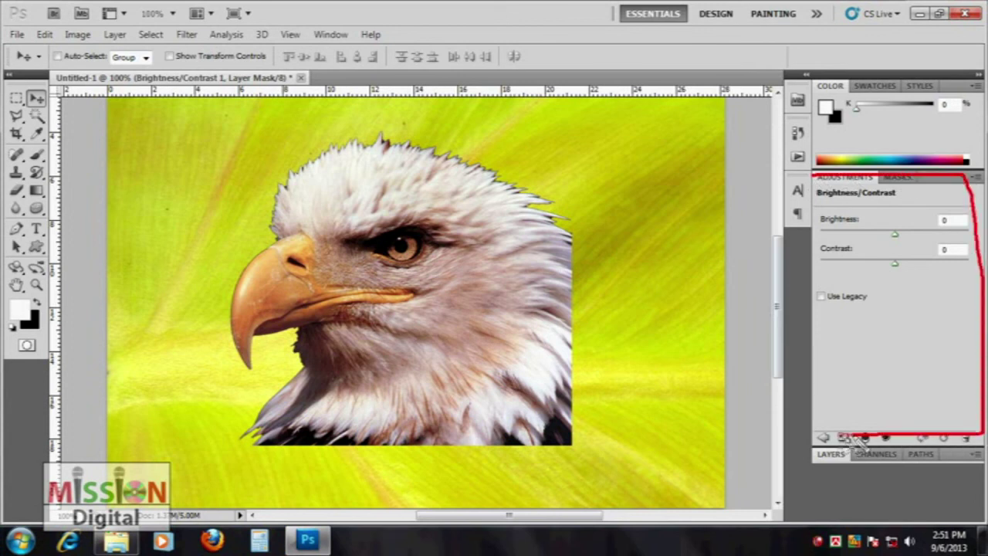
{"action": "key", "text": "Escape"}
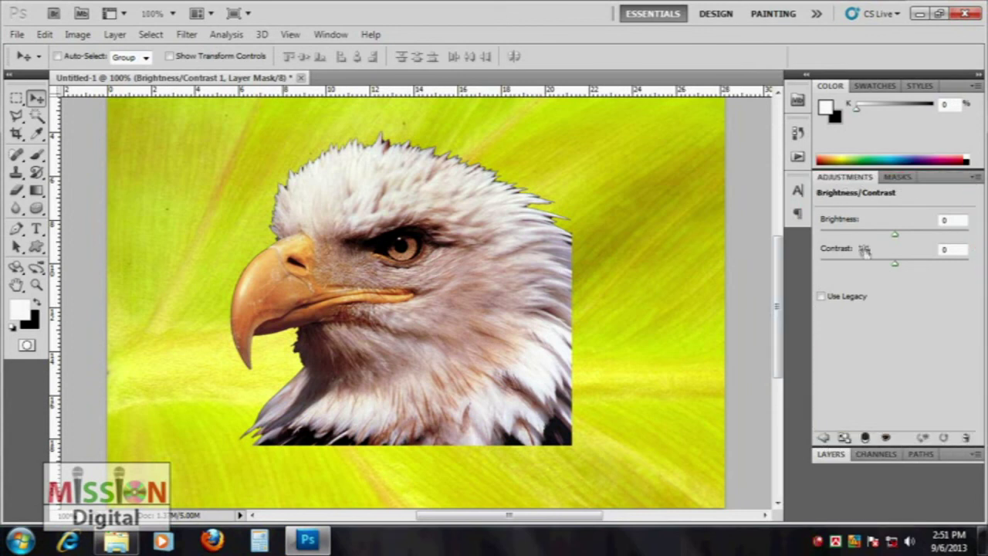
{"action": "left_click_drag", "start_coordinate": [890, 235], "coordinate": [856, 243]}
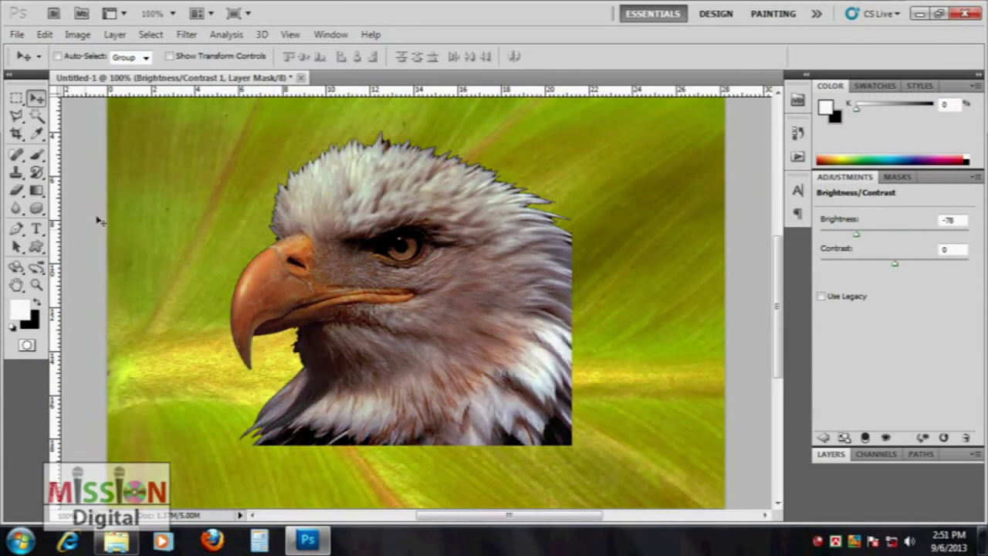
{"action": "left_click", "coordinate": [834, 457]}
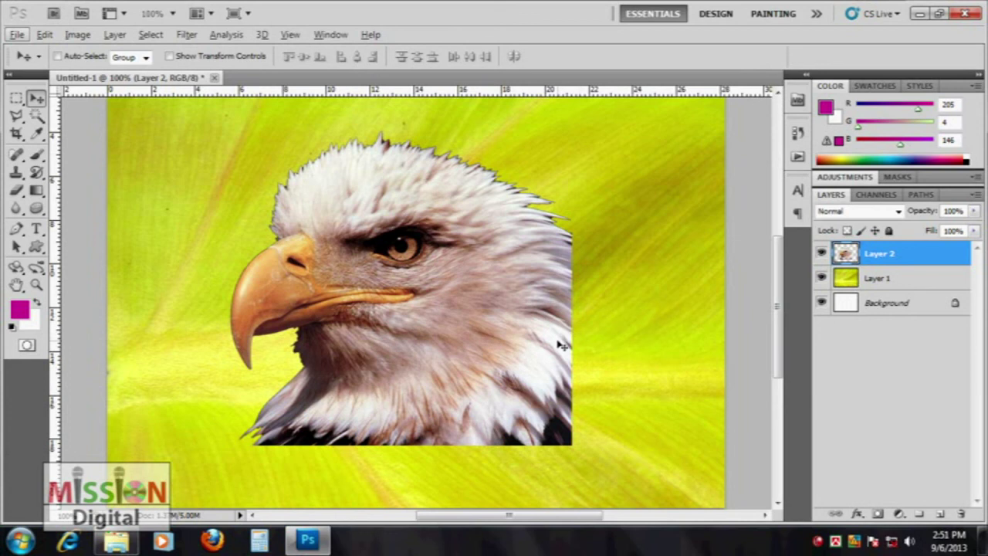
Step: Load the eagle selection and add a Brightness/Contrast layer with contrast 27
{"action": "left_click", "coordinate": [846, 255], "text": "ctrl"}
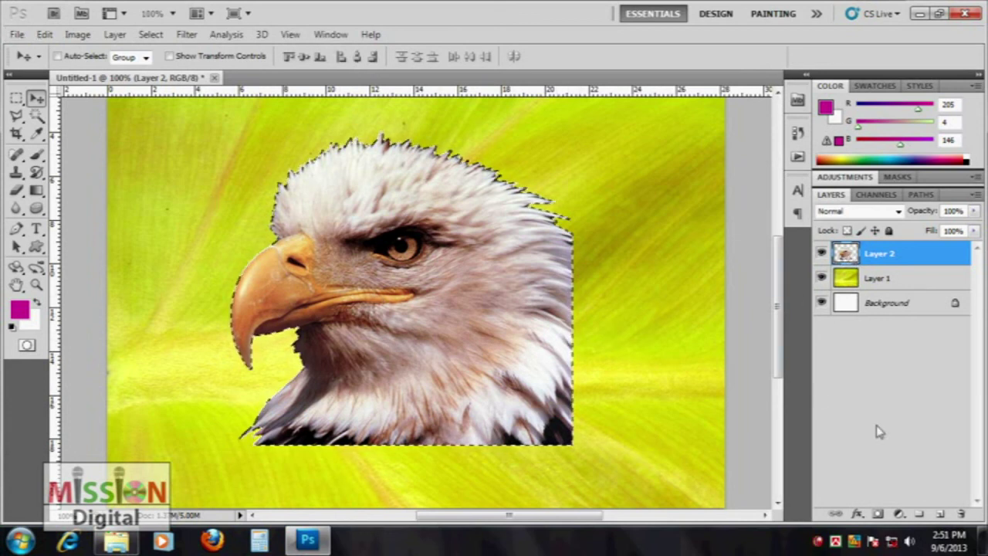
{"action": "left_click", "coordinate": [898, 513]}
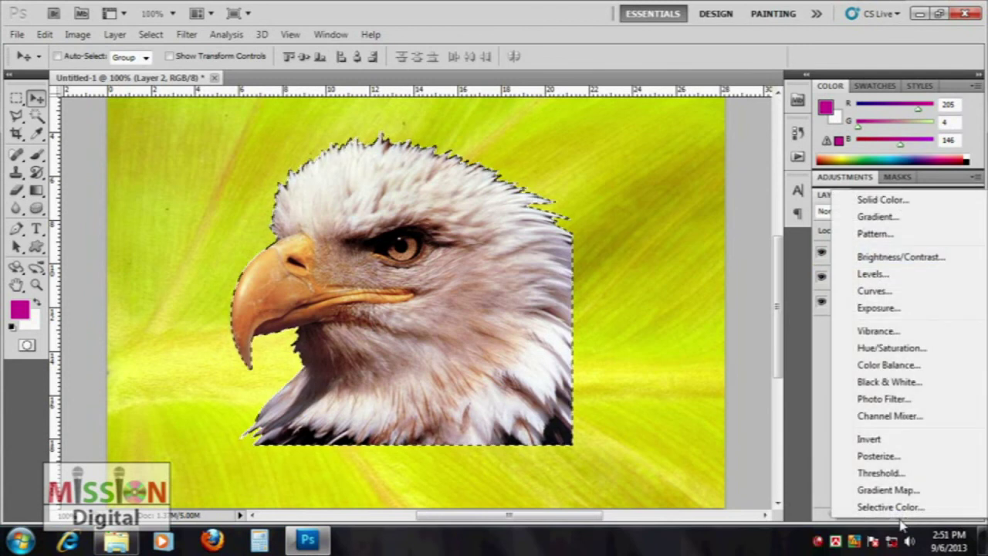
{"action": "left_click", "coordinate": [892, 263]}
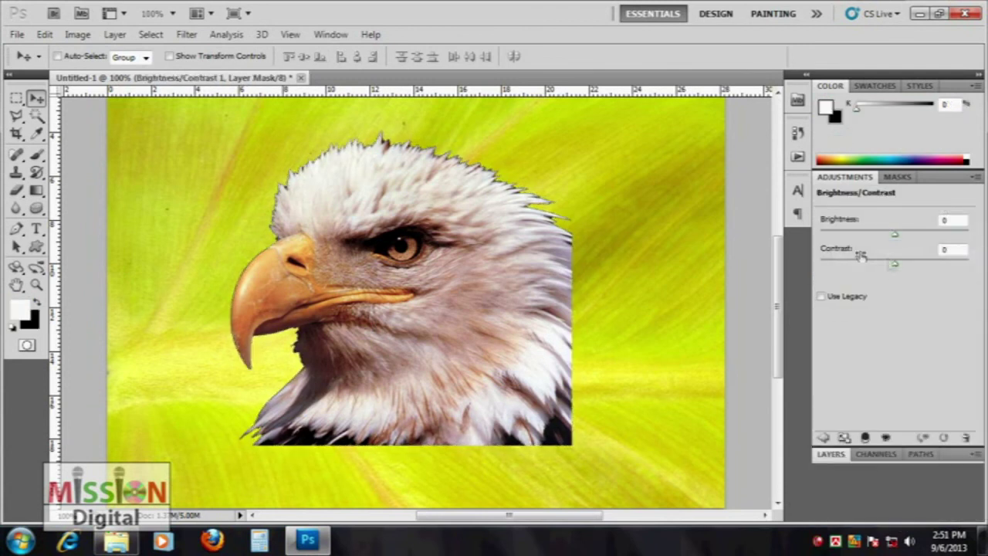
{"action": "mouse_move", "coordinate": [895, 236]}
{"action": "left_mouse_down"}
{"action": "mouse_move", "coordinate": [855, 257]}
{"action": "mouse_move", "coordinate": [926, 265]}
{"action": "mouse_move", "coordinate": [914, 263]}
{"action": "left_mouse_up"}
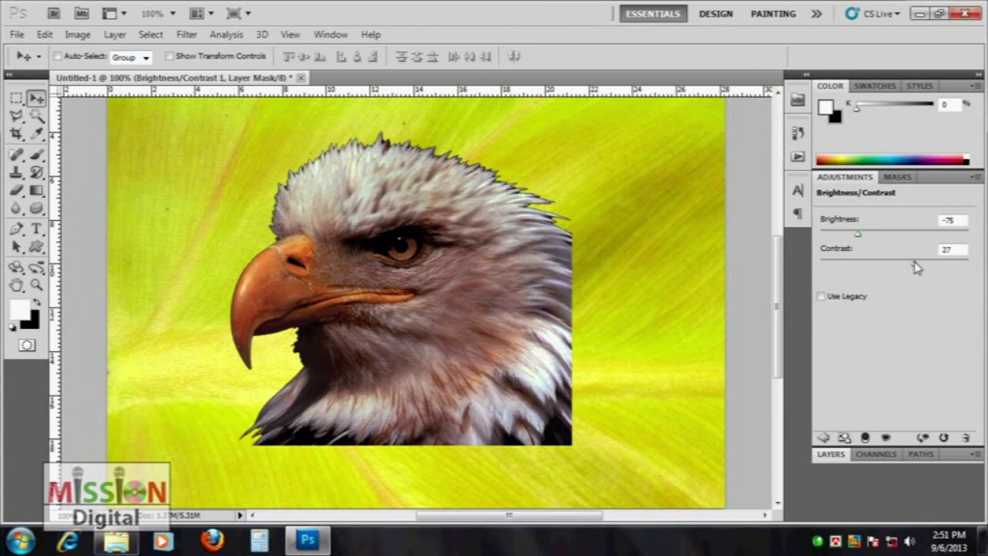
{"action": "left_click_drag", "start_coordinate": [857, 233], "coordinate": [847, 235]}
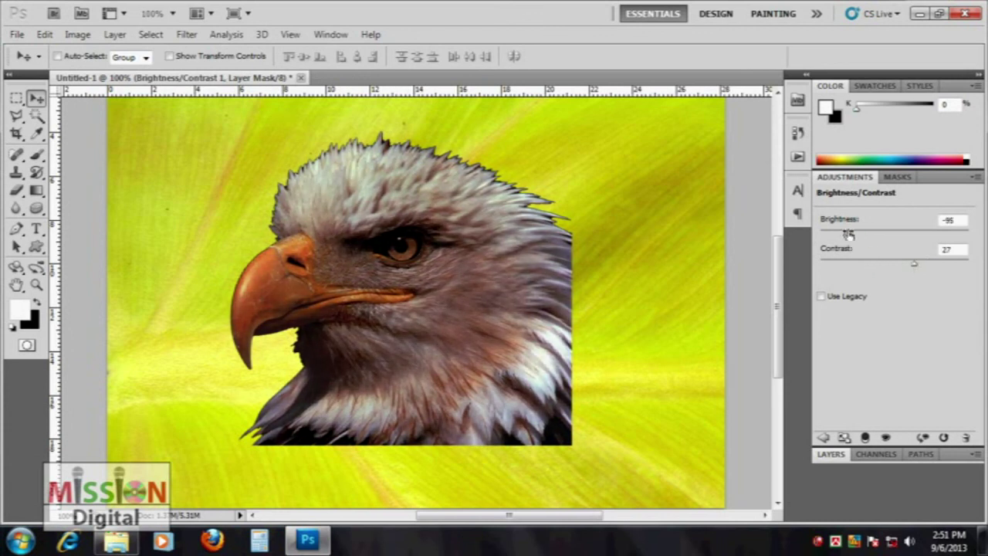
{"action": "left_click", "coordinate": [832, 455]}
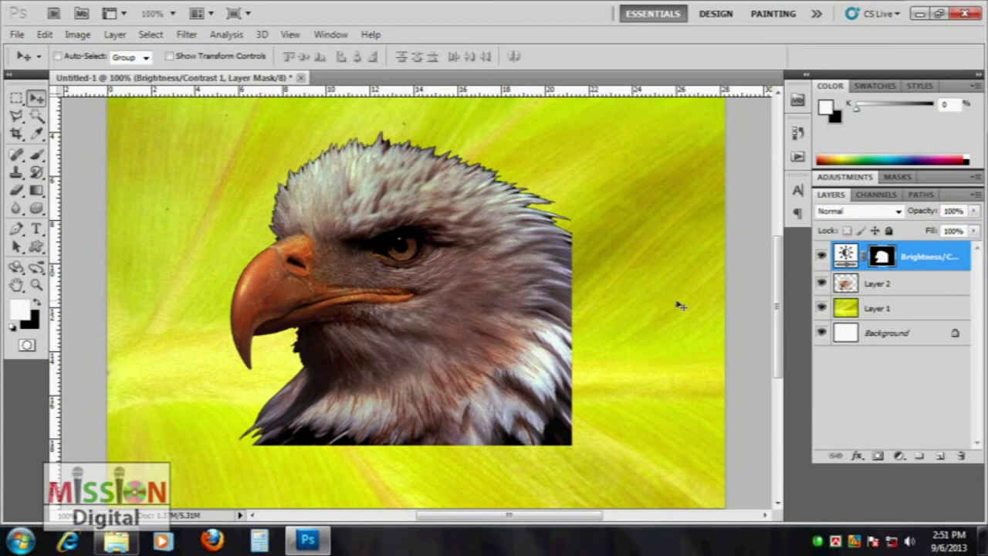
Step: Readjust the layer's brightness, settling at -27, and bring back the Layers panel
{"action": "left_click", "coordinate": [848, 257]}
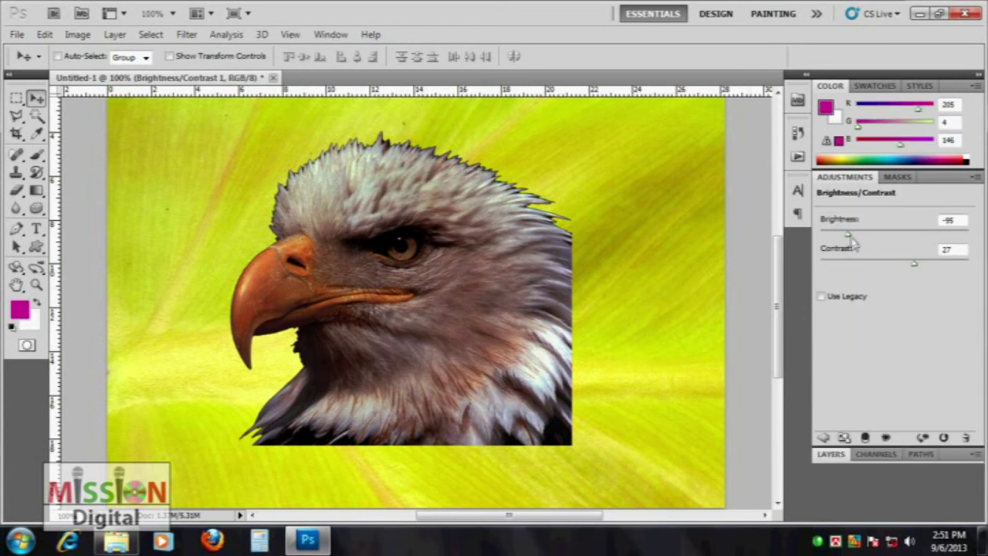
{"action": "mouse_move", "coordinate": [877, 238]}
{"action": "left_mouse_down"}
{"action": "mouse_move", "coordinate": [875, 248]}
{"action": "mouse_move", "coordinate": [891, 234]}
{"action": "left_mouse_up"}
{"action": "left_click", "coordinate": [78, 34]}
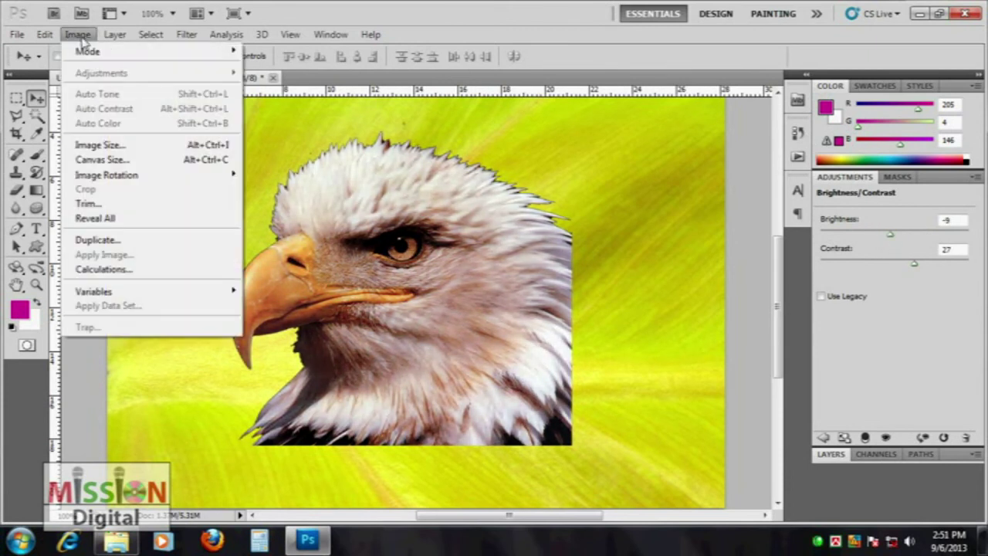
{"action": "left_click", "coordinate": [409, 22]}
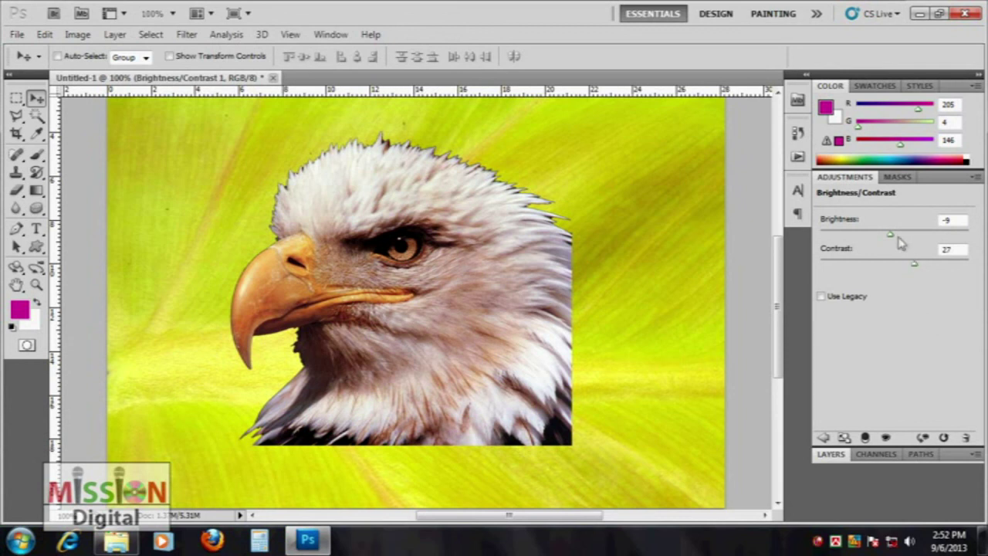
{"action": "left_click_drag", "start_coordinate": [892, 235], "coordinate": [849, 242]}
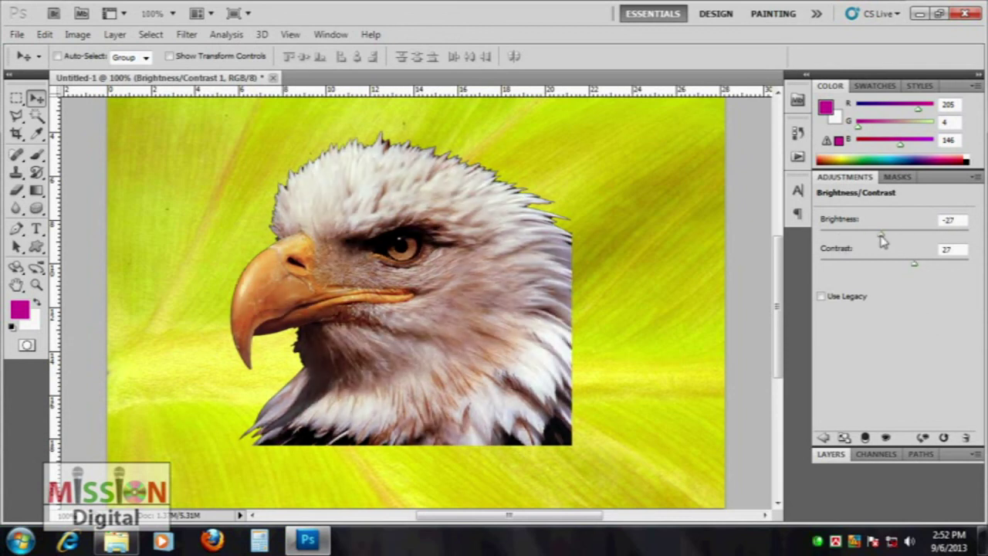
{"action": "key", "text": "F7"}
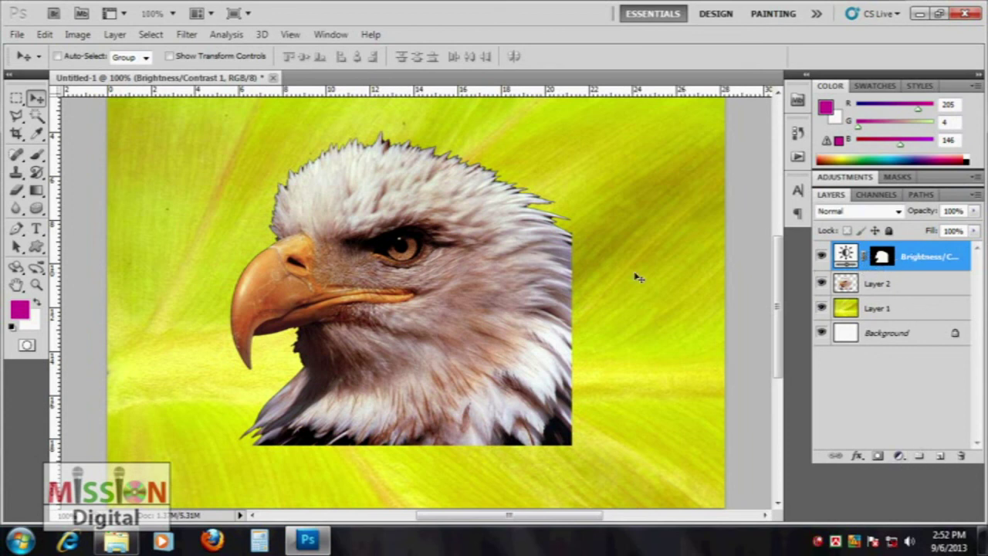
Step: Delete the Brightness/Contrast layer, reload the eagle selection, and add a Gradient Map layer
{"action": "left_click", "coordinate": [961, 455]}
{"action": "left_click", "coordinate": [347, 216]}
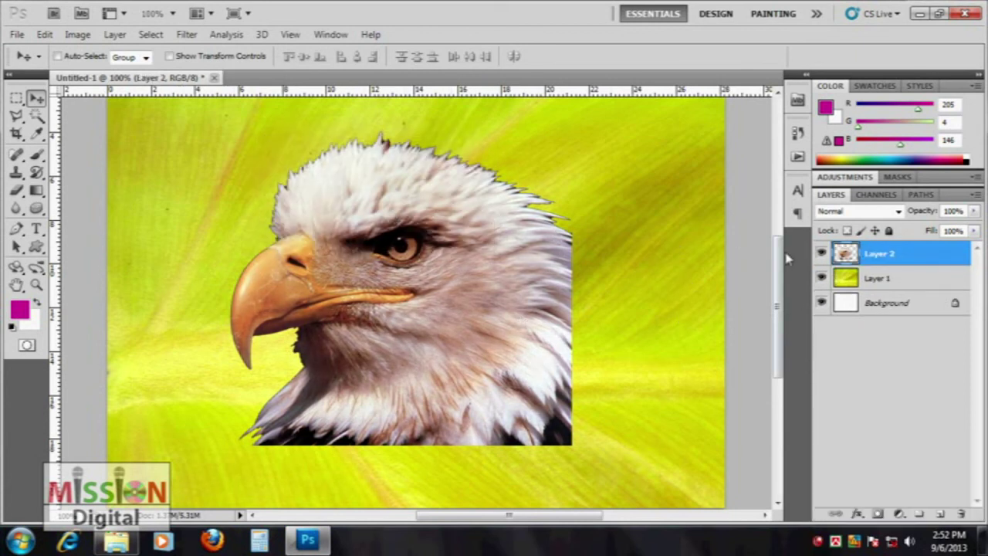
{"action": "left_click", "coordinate": [874, 284]}
{"action": "left_click", "coordinate": [880, 256]}
{"action": "left_click", "coordinate": [846, 255], "text": "ctrl"}
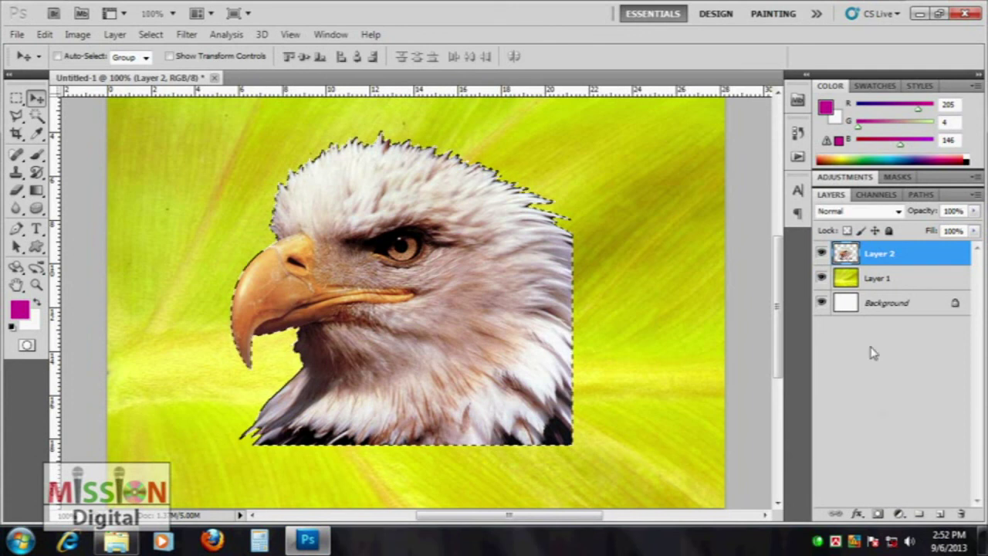
{"action": "left_click", "coordinate": [899, 516]}
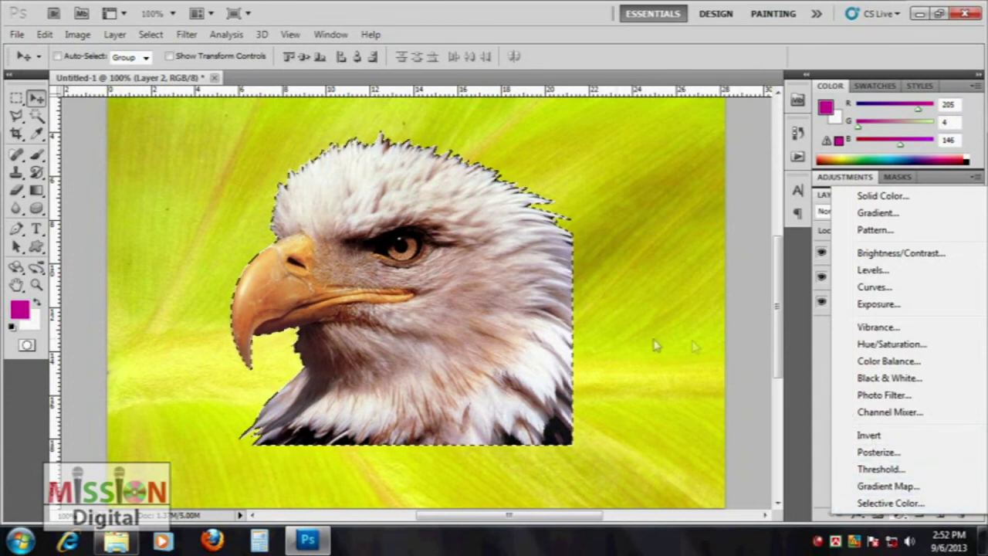
{"action": "left_click", "coordinate": [886, 486]}
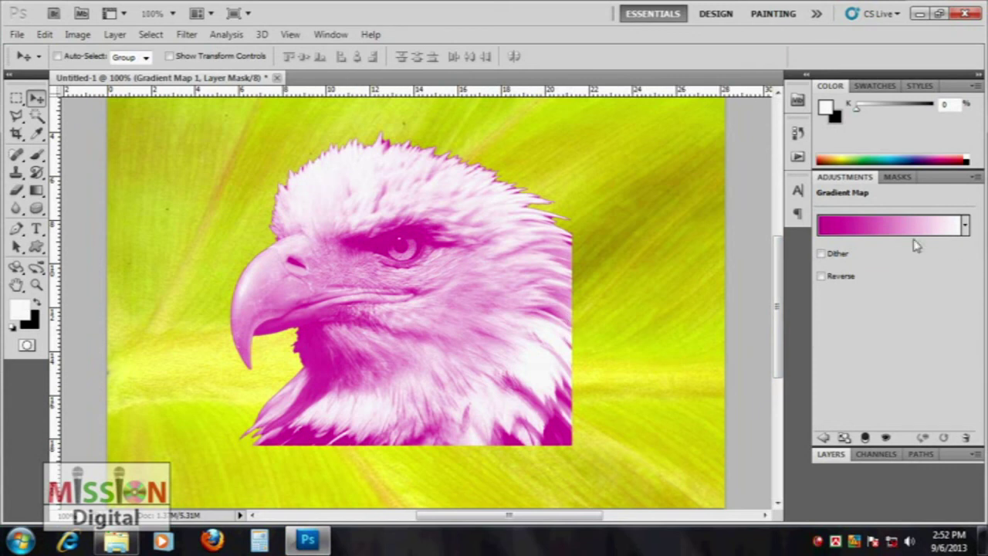
Step: Set the gradient map's left colour stop to bright blue
{"action": "left_click", "coordinate": [864, 226]}
{"action": "left_click_drag", "start_coordinate": [461, 62], "coordinate": [733, 99]}
{"action": "mouse_move", "coordinate": [625, 357]}
{"action": "left_mouse_down"}
{"action": "mouse_move", "coordinate": [684, 357]}
{"action": "mouse_move", "coordinate": [625, 357]}
{"action": "left_mouse_up"}
{"action": "mouse_move", "coordinate": [625, 319]}
{"action": "left_mouse_down"}
{"action": "mouse_move", "coordinate": [706, 318]}
{"action": "mouse_move", "coordinate": [625, 318]}
{"action": "left_mouse_up"}
{"action": "left_click", "coordinate": [624, 356]}
{"action": "double_click", "coordinate": [624, 356]}
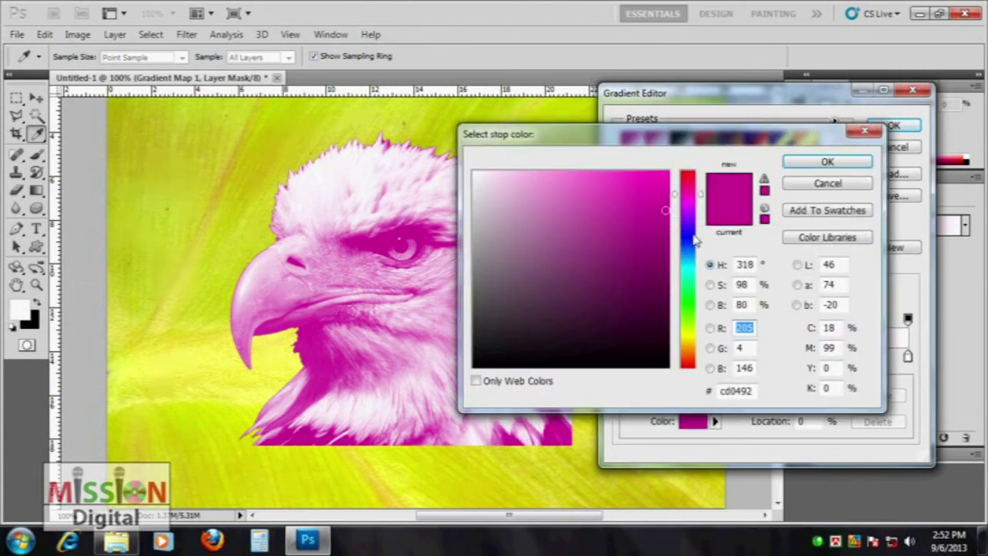
{"action": "left_click", "coordinate": [693, 241]}
{"action": "left_click", "coordinate": [668, 172]}
{"action": "left_click", "coordinate": [827, 161]}
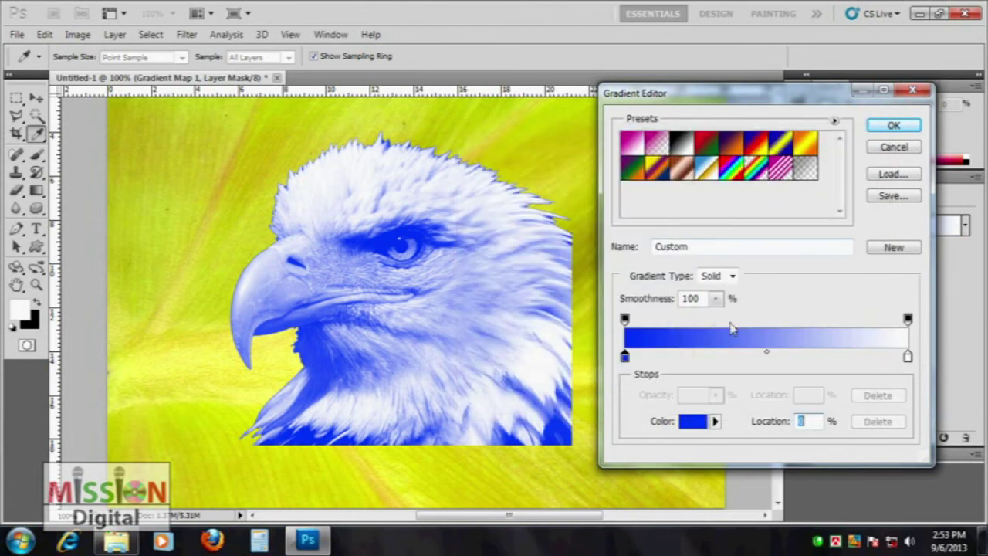
Step: Change the left stop to deep navy and the right stop to pale blue
{"action": "double_click", "coordinate": [624, 356]}
{"action": "left_click", "coordinate": [503, 334]}
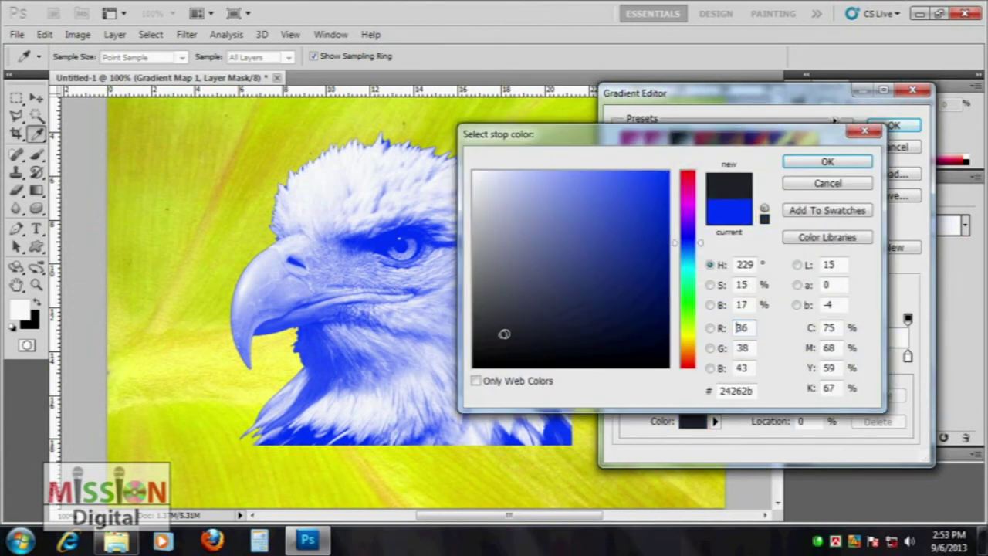
{"action": "left_click_drag", "start_coordinate": [504, 334], "coordinate": [618, 300]}
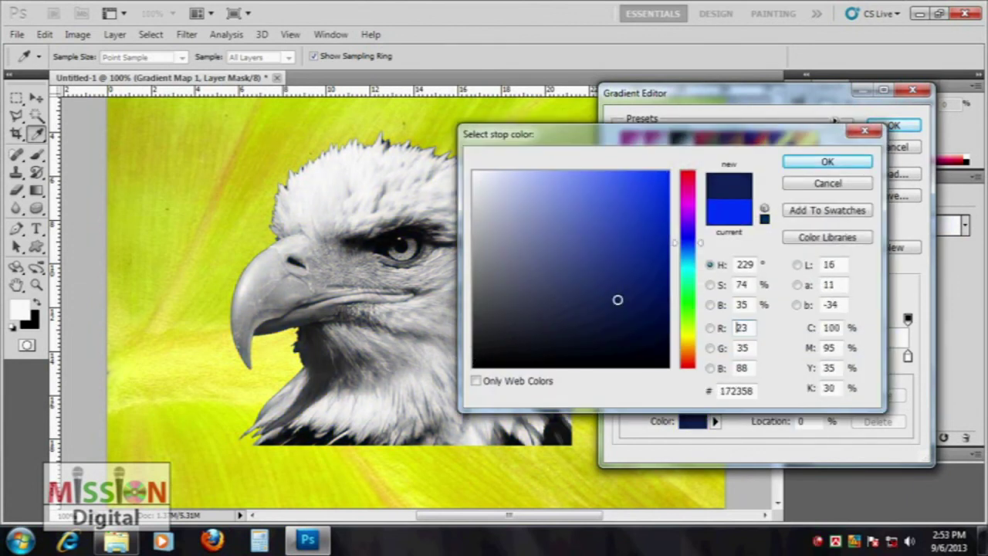
{"action": "left_click", "coordinate": [834, 162]}
{"action": "double_click", "coordinate": [908, 356]}
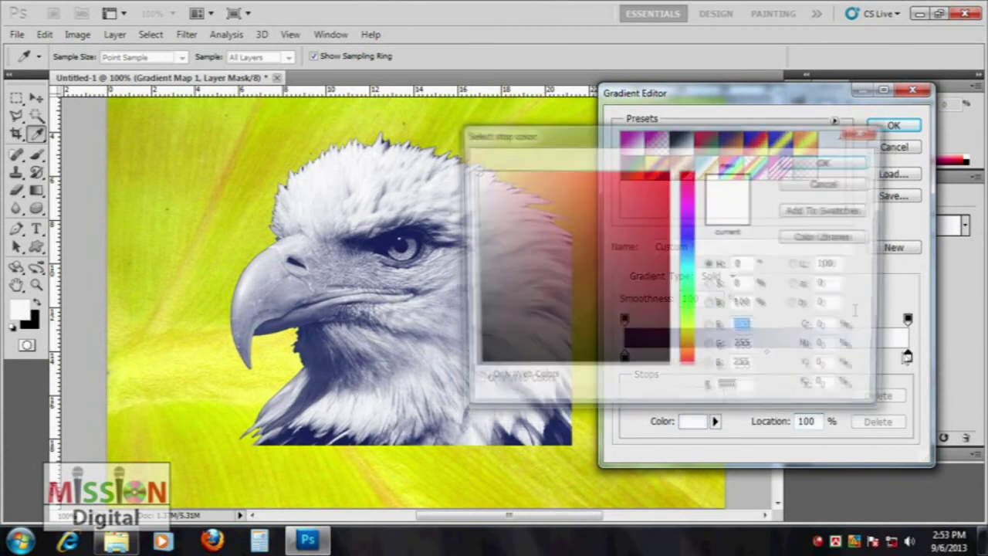
{"action": "left_click", "coordinate": [687, 242]}
{"action": "mouse_move", "coordinate": [600, 182]}
{"action": "left_mouse_down"}
{"action": "mouse_move", "coordinate": [666, 180]}
{"action": "mouse_move", "coordinate": [495, 176]}
{"action": "left_mouse_up"}
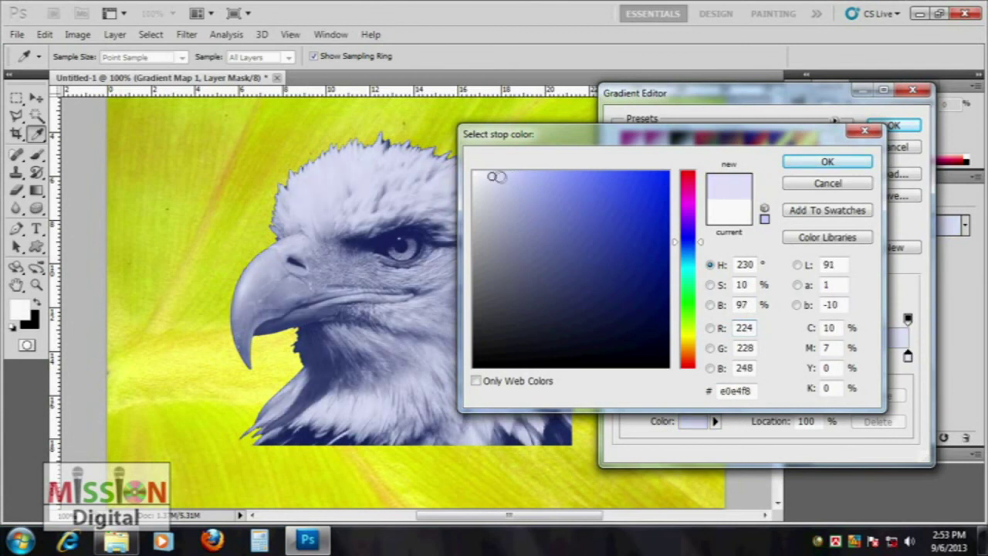
{"action": "left_click", "coordinate": [868, 164]}
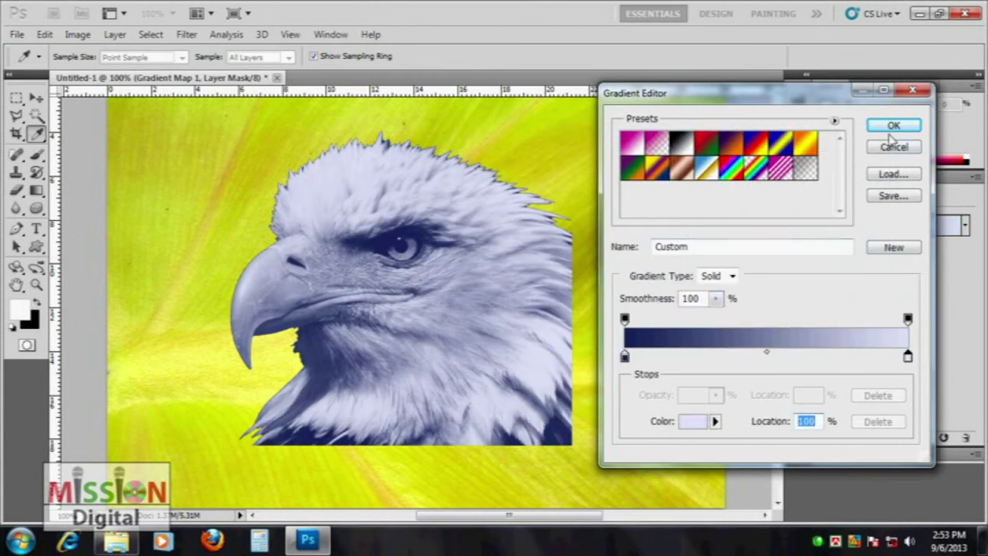
Step: Preview Chrome and Copper presets, apply Blue, Red, Yellow, and compare Reverse
{"action": "left_click", "coordinate": [730, 168]}
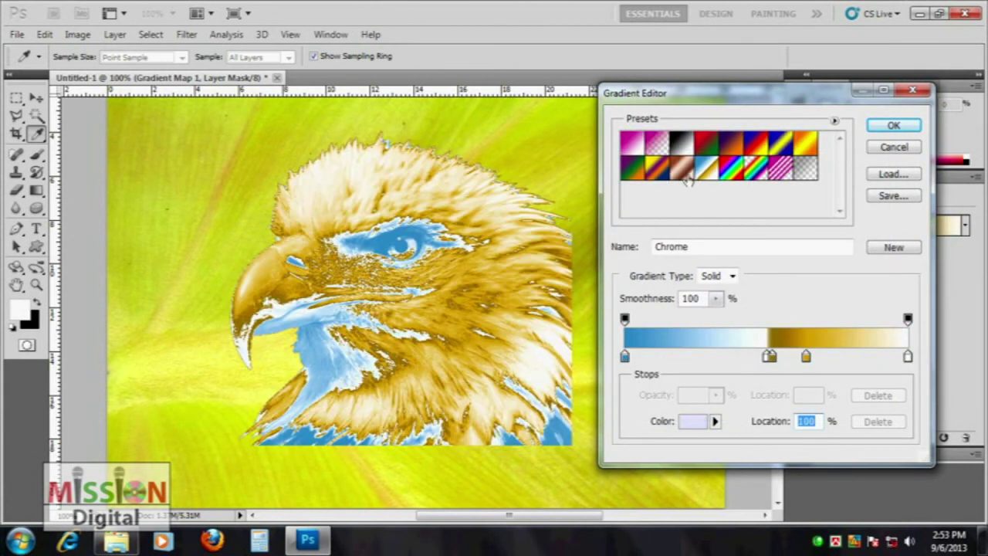
{"action": "left_click", "coordinate": [685, 175]}
{"action": "left_click", "coordinate": [757, 151]}
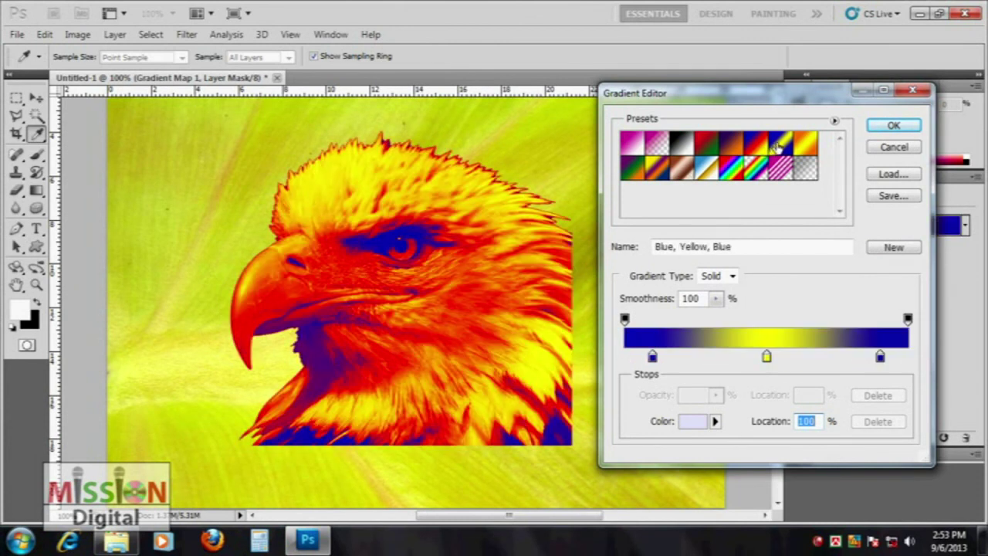
{"action": "left_click", "coordinate": [756, 147]}
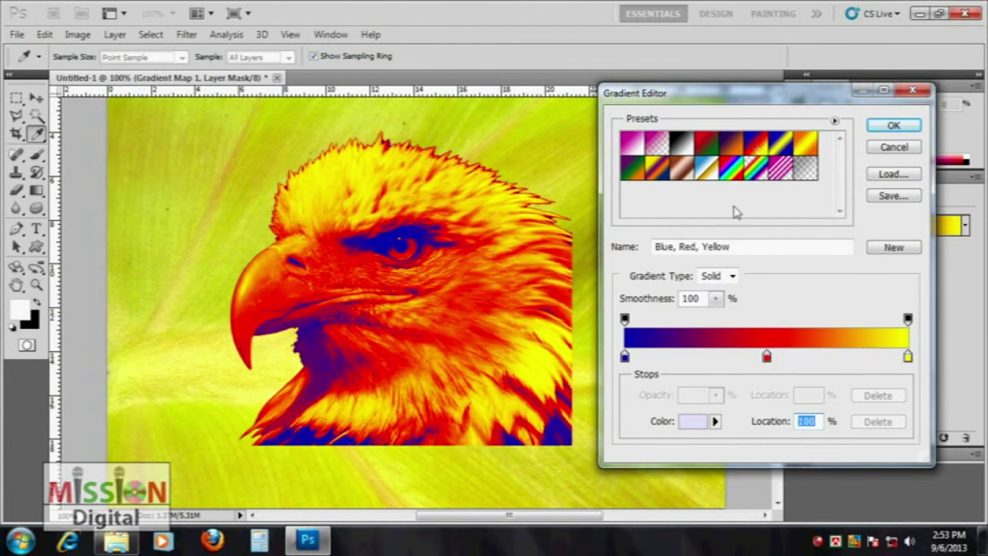
{"action": "left_click", "coordinate": [892, 125]}
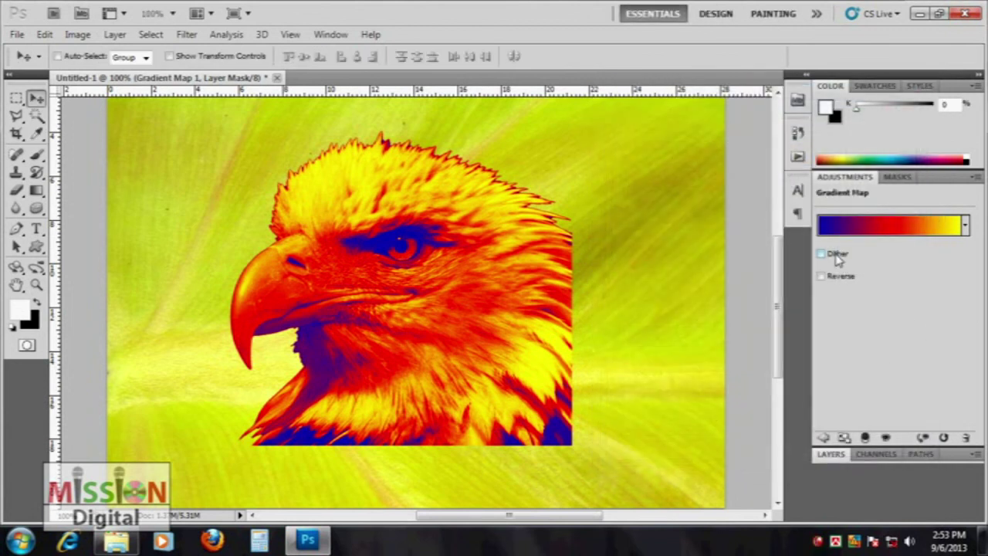
{"action": "left_click", "coordinate": [840, 280]}
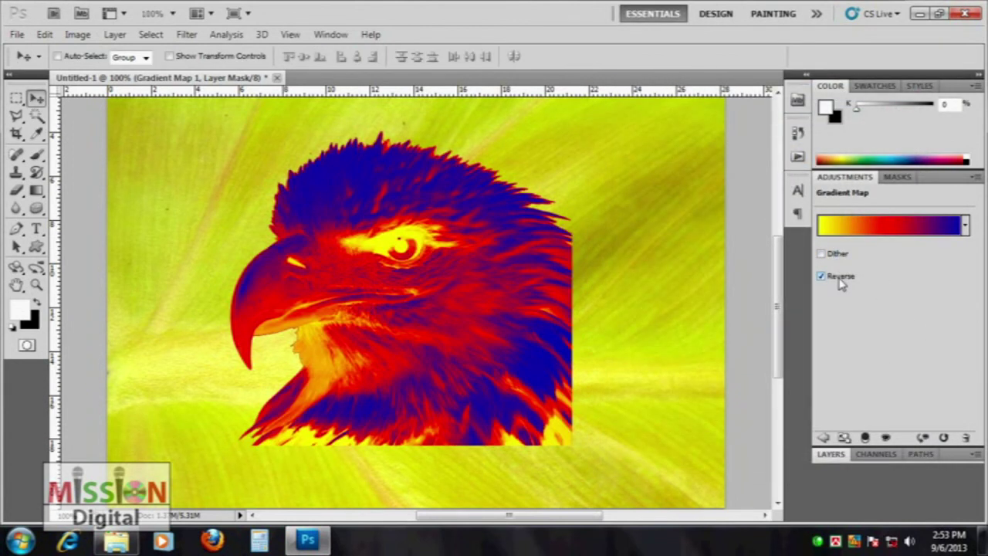
{"action": "left_click", "coordinate": [834, 455]}
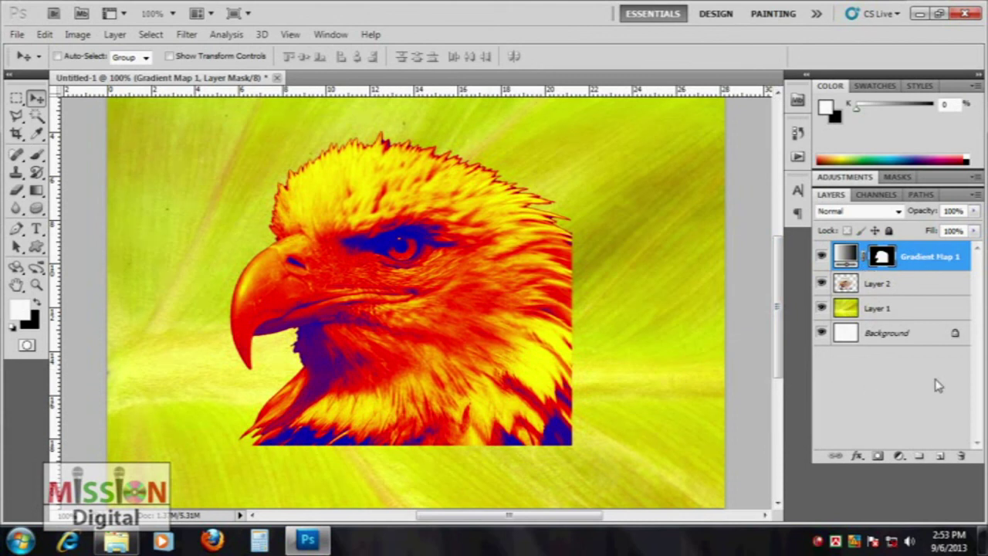
Step: Undo the Gradient Map layer, then add and undo a Posterize adjustment
{"action": "key", "text": "ctrl+z"}
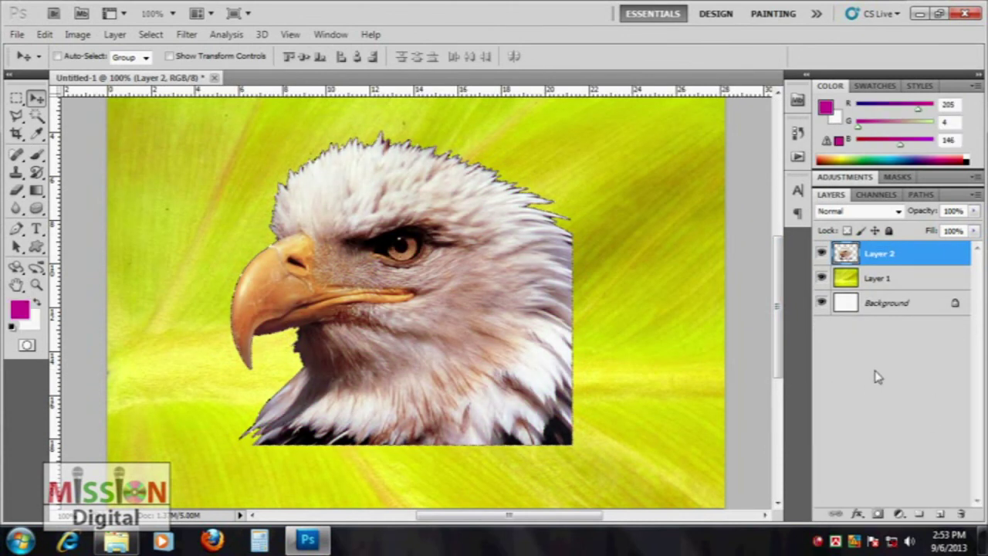
{"action": "left_click", "coordinate": [899, 516]}
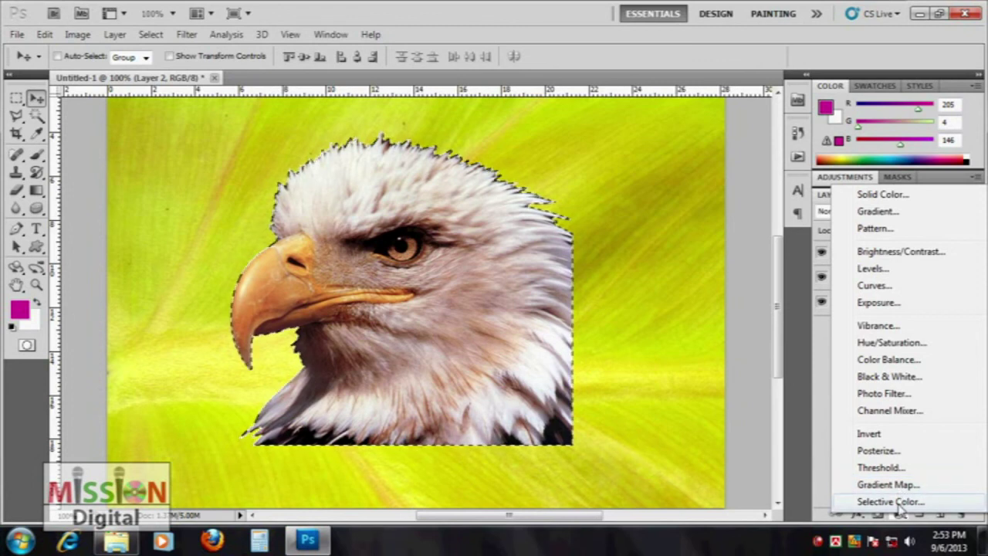
{"action": "left_click", "coordinate": [888, 451]}
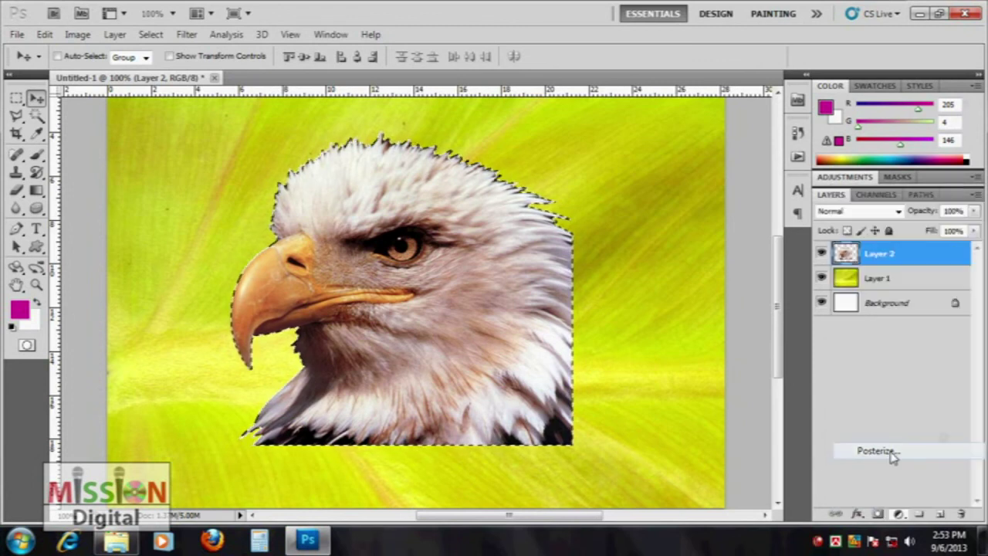
{"action": "key", "text": "ctrl+z"}
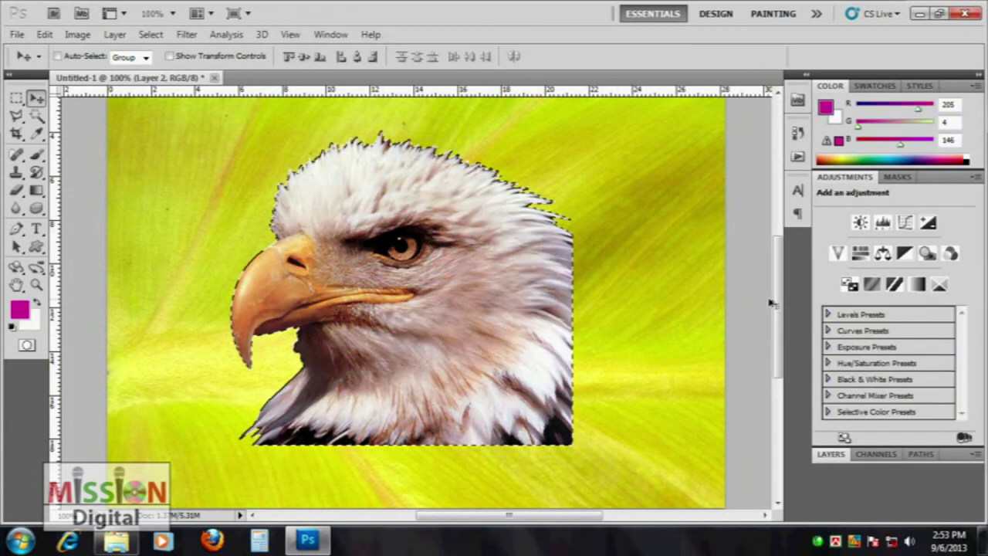
{"action": "left_click", "coordinate": [833, 454]}
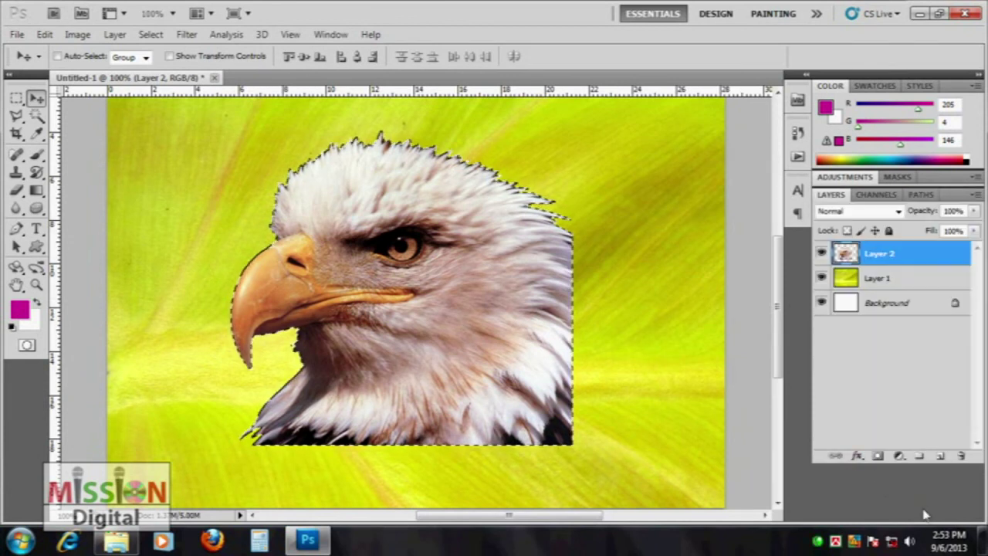
Step: Add a Selective Color layer and test, then reset, the Yellows cyan slider
{"action": "left_click", "coordinate": [897, 461]}
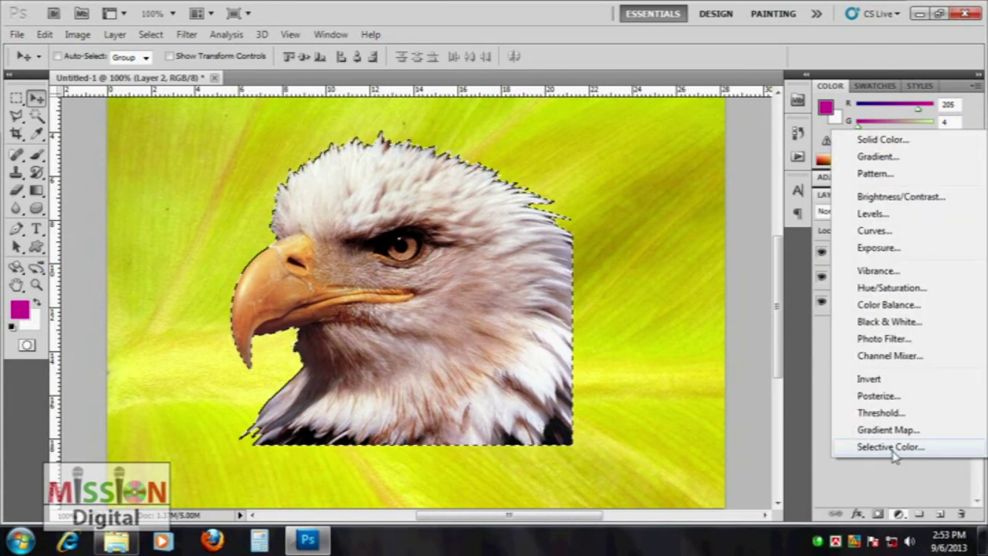
{"action": "left_click", "coordinate": [910, 452]}
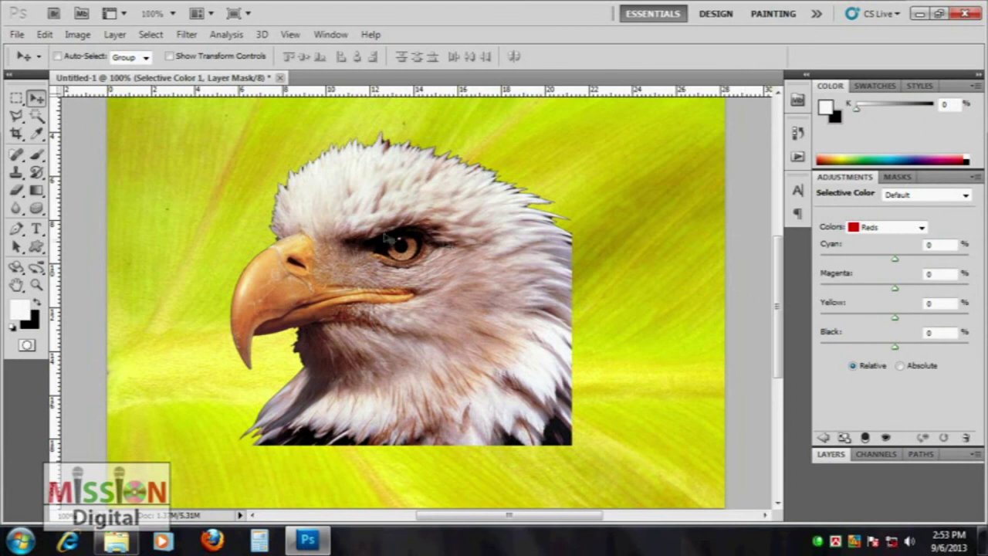
{"action": "left_click", "coordinate": [921, 228]}
{"action": "left_click", "coordinate": [902, 253]}
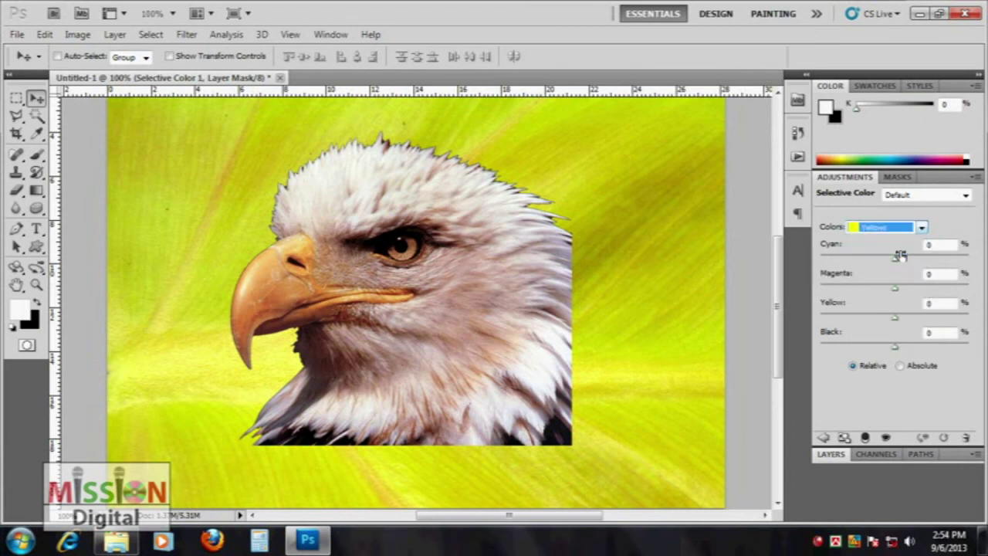
{"action": "left_click_drag", "start_coordinate": [895, 261], "coordinate": [798, 272]}
{"action": "left_click_drag", "start_coordinate": [821, 261], "coordinate": [895, 261]}
Step: Set Blacks to magenta -32 and black -99, then delete the layer's mask
{"action": "left_click", "coordinate": [922, 228]}
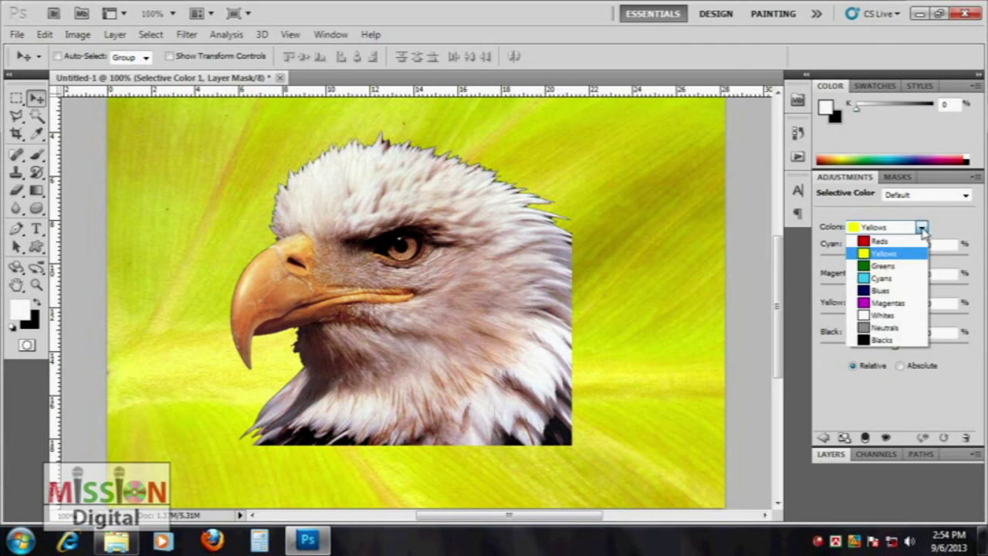
{"action": "left_click", "coordinate": [878, 340]}
{"action": "mouse_move", "coordinate": [895, 288]}
{"action": "left_mouse_down"}
{"action": "mouse_move", "coordinate": [969, 289]}
{"action": "mouse_move", "coordinate": [870, 289]}
{"action": "left_mouse_up"}
{"action": "mouse_move", "coordinate": [896, 347]}
{"action": "left_mouse_down"}
{"action": "mouse_move", "coordinate": [822, 346]}
{"action": "mouse_move", "coordinate": [879, 348]}
{"action": "left_mouse_up"}
{"action": "left_click", "coordinate": [832, 455]}
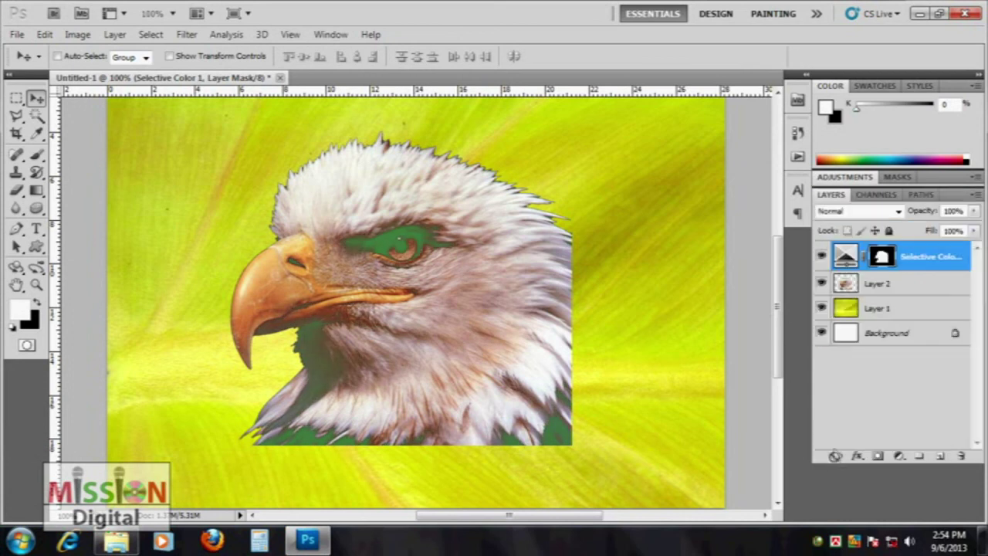
{"action": "left_click", "coordinate": [962, 456]}
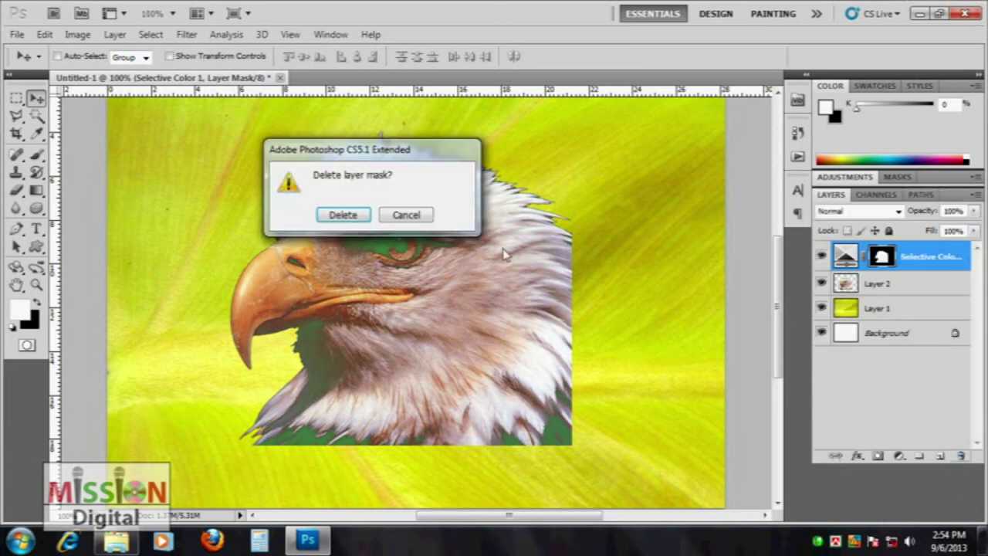
{"action": "left_click", "coordinate": [343, 215]}
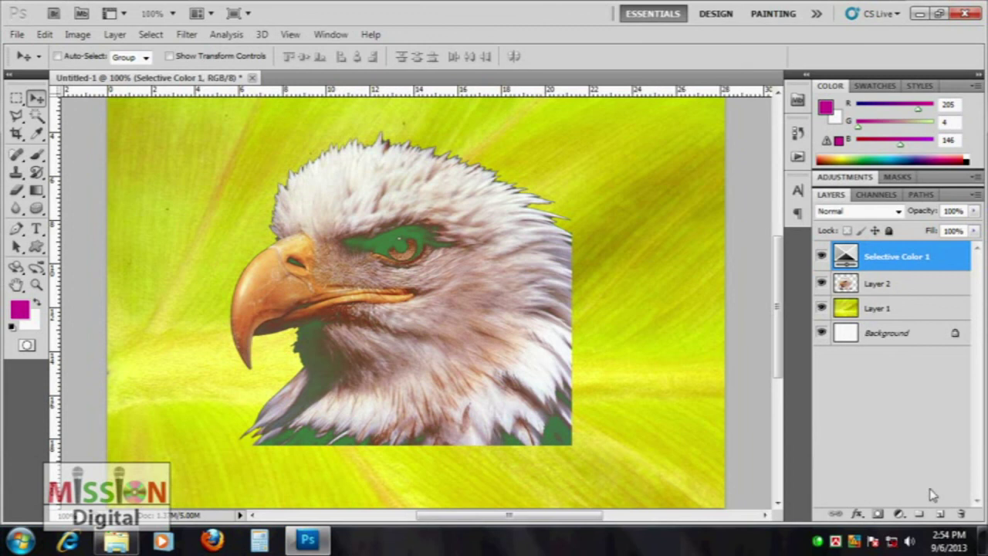
Step: Delete the Selective Color layer and close the adjustment list unused
{"action": "left_click", "coordinate": [961, 513]}
{"action": "left_click", "coordinate": [343, 215]}
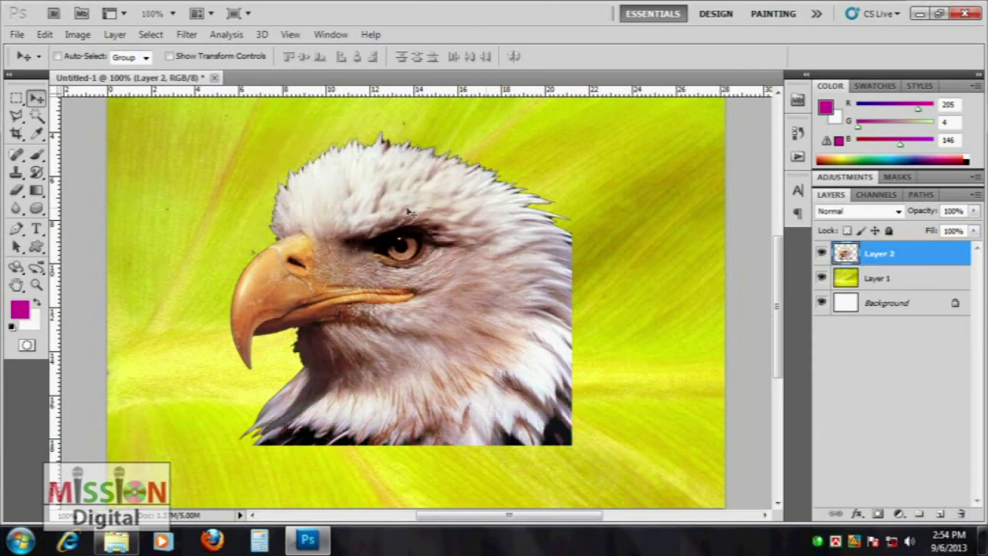
{"action": "left_click", "coordinate": [898, 514]}
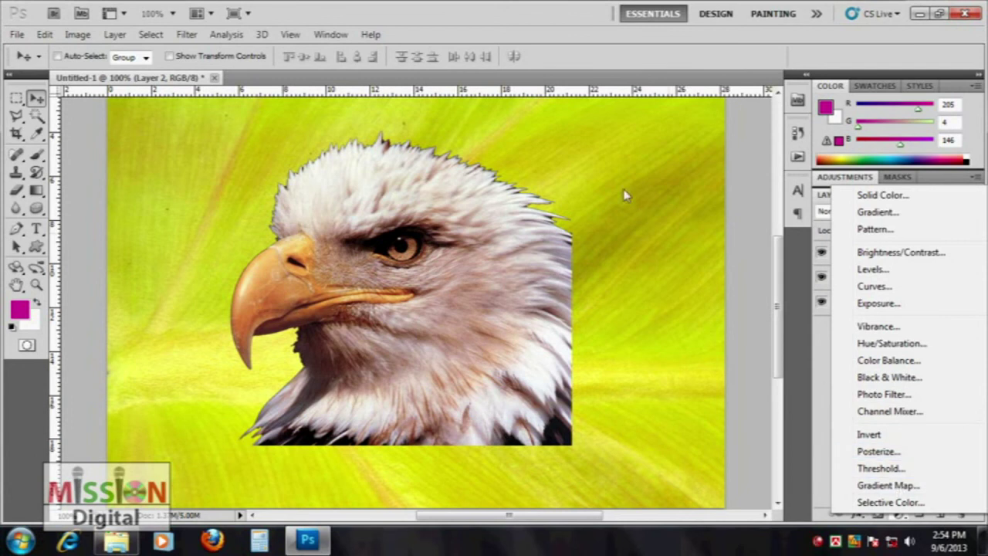
{"action": "left_click", "coordinate": [475, 4]}
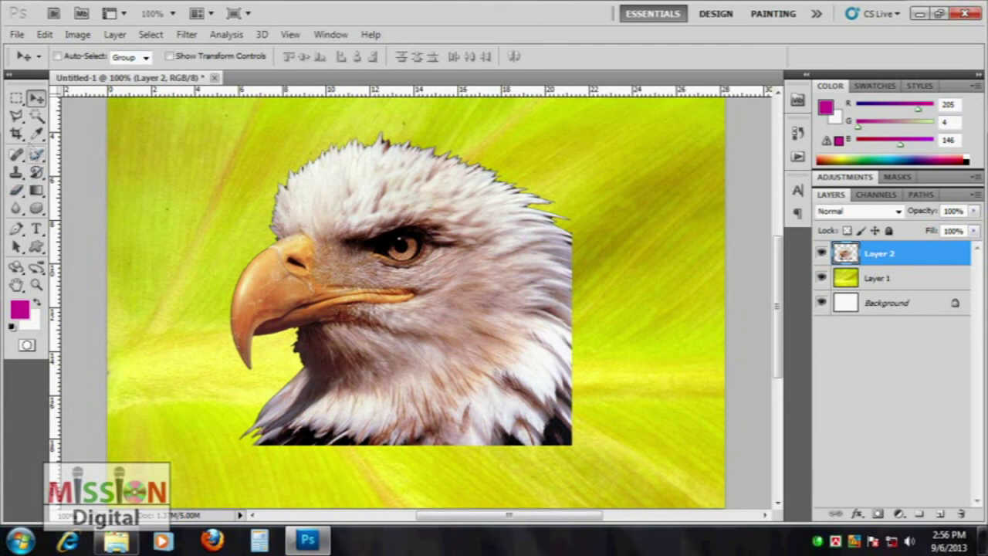
Step: Type 'Bird' below the eagle and centre it beneath the bird
{"action": "left_click", "coordinate": [35, 229]}
{"action": "left_click", "coordinate": [285, 476]}
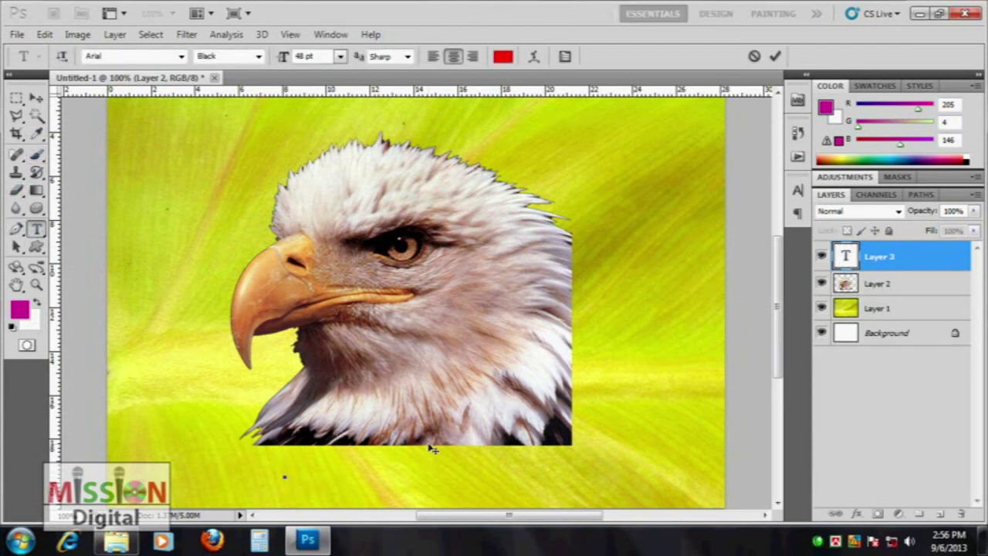
{"action": "type", "text": "Mi"}
{"action": "key", "text": "BackSpace"}
{"action": "key", "text": "BackSpace"}
{"action": "type", "text": "Bird"}
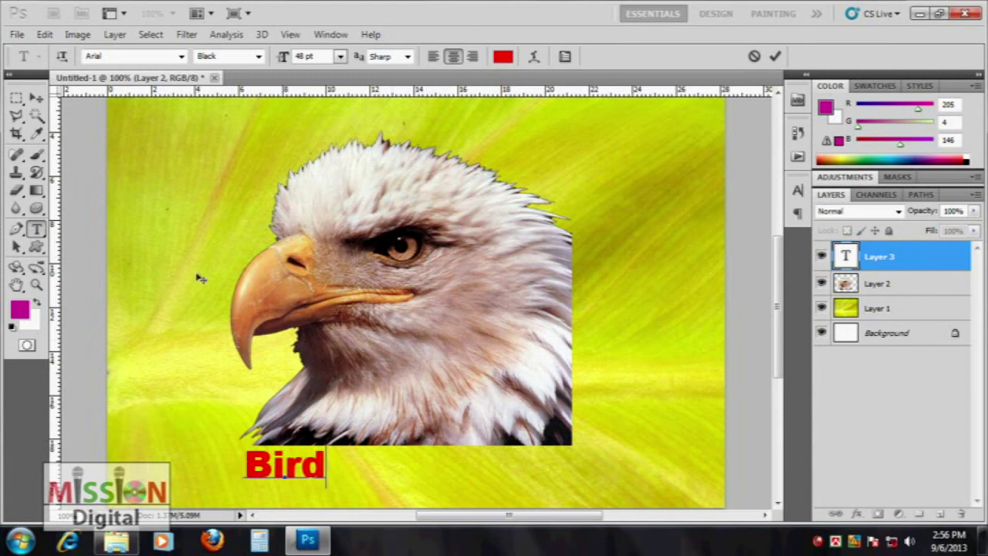
{"action": "left_click", "coordinate": [35, 97]}
{"action": "left_click_drag", "start_coordinate": [294, 469], "coordinate": [438, 477]}
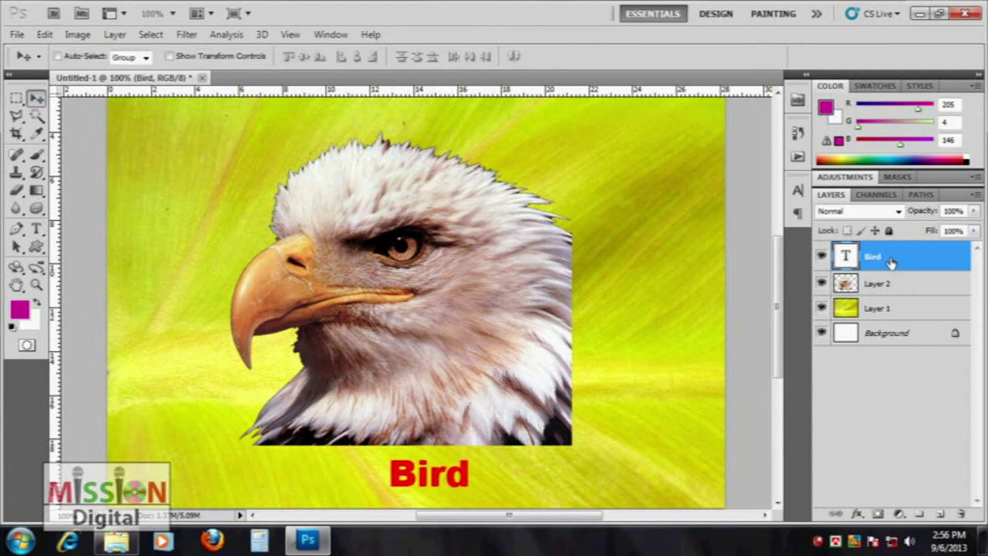
Step: Toggle the Bird, eagle and leaf layers off and on, then select all three
{"action": "left_click", "coordinate": [822, 256]}
{"action": "left_click", "coordinate": [821, 284]}
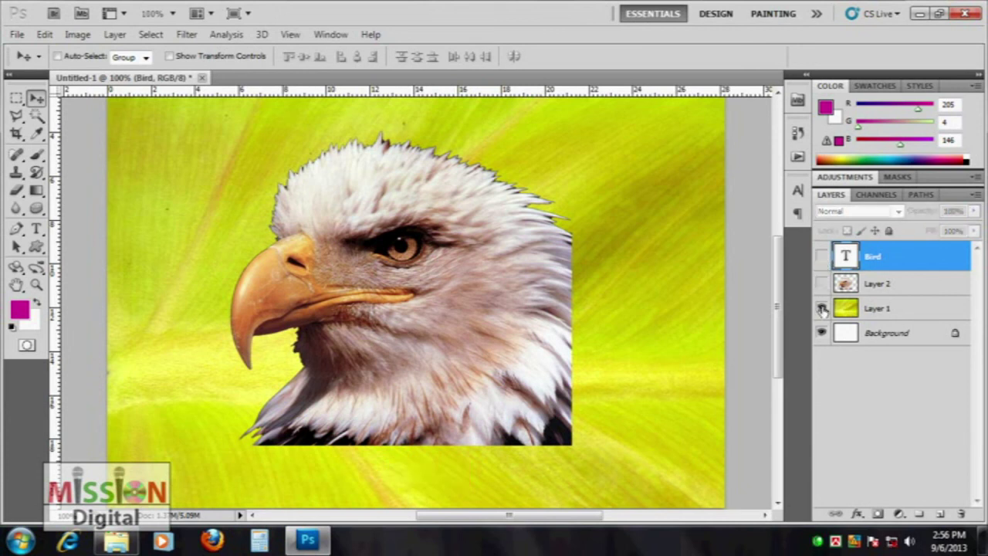
{"action": "left_click", "coordinate": [821, 308]}
{"action": "left_click", "coordinate": [822, 257]}
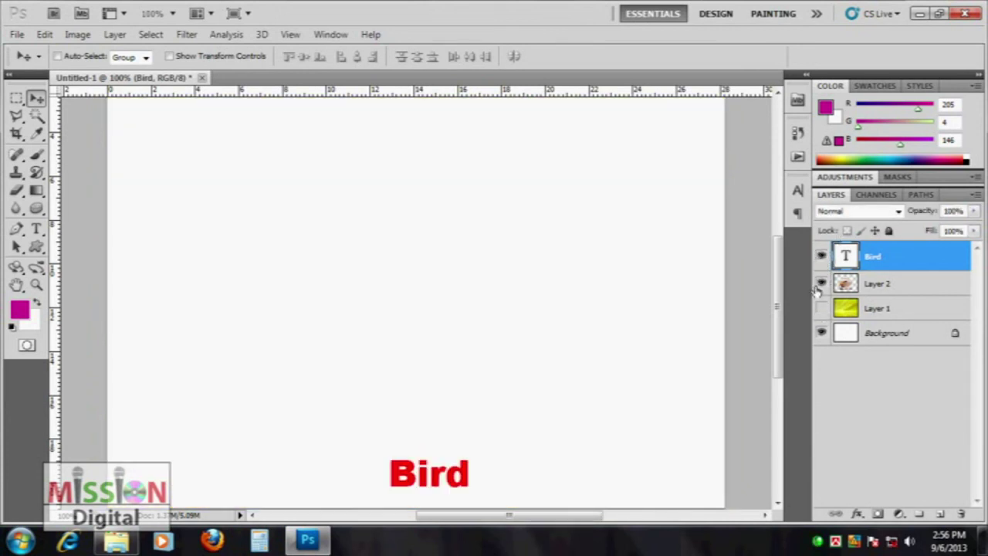
{"action": "left_click", "coordinate": [821, 283]}
{"action": "left_click", "coordinate": [821, 308]}
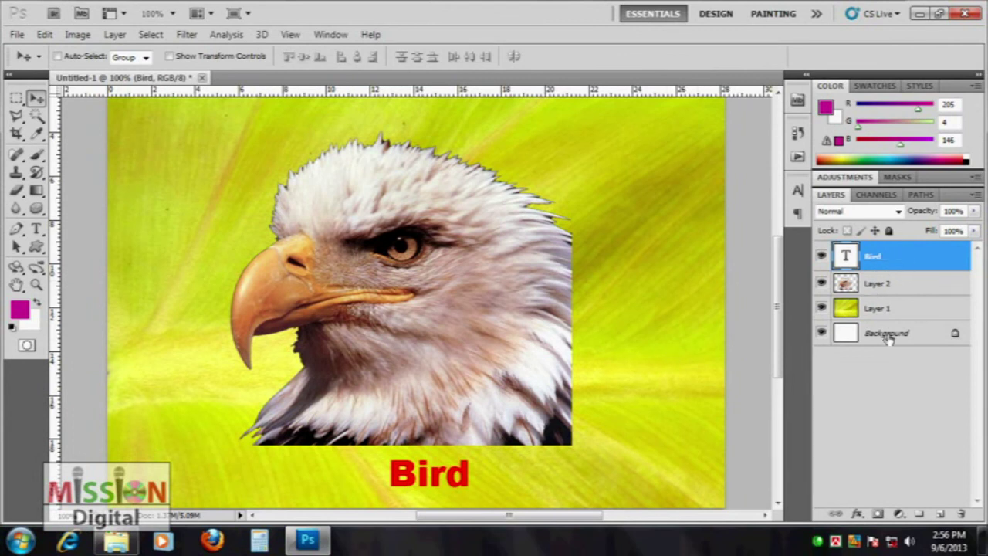
{"action": "left_click", "coordinate": [874, 309], "text": "shift"}
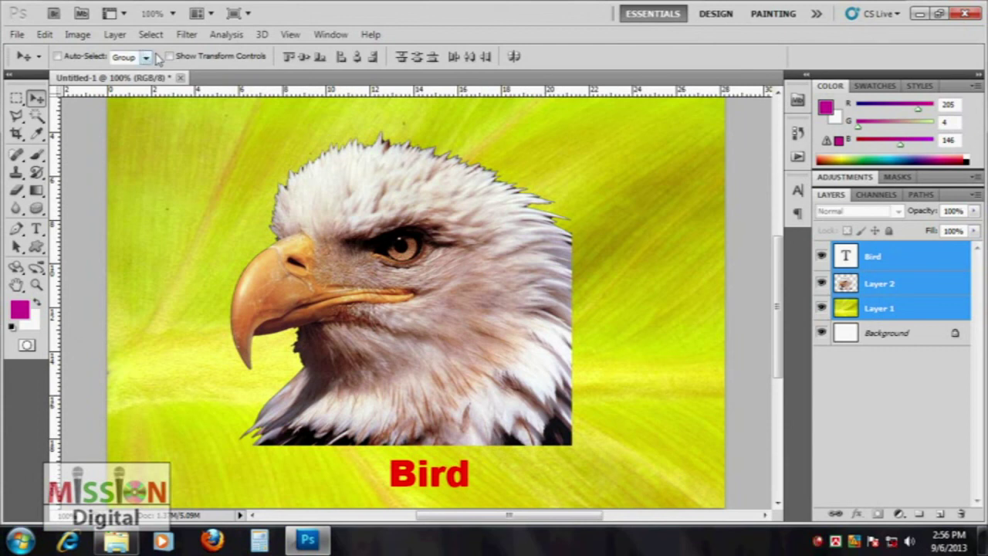
Step: Merge the three selected layers from the Layer menu, then undo the merge
{"action": "left_click", "coordinate": [116, 34]}
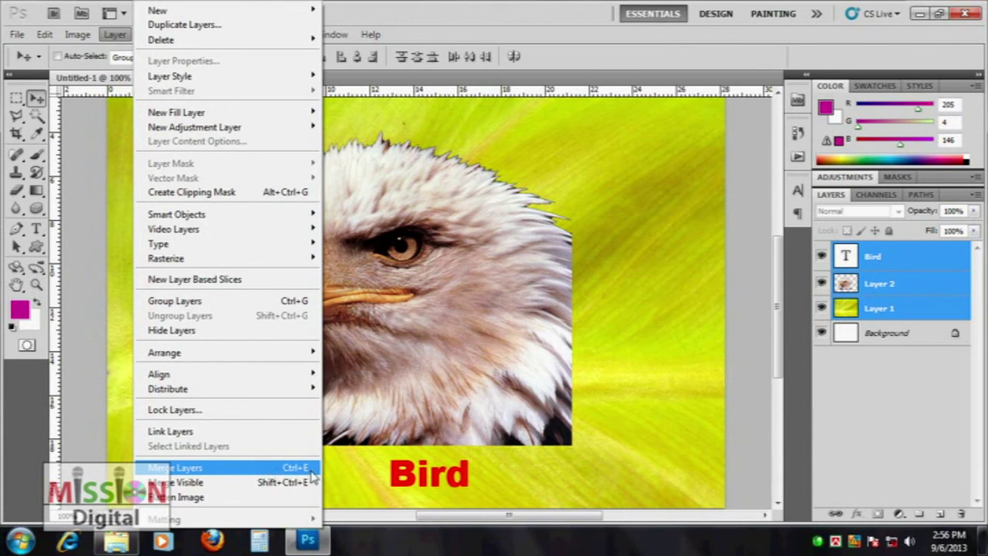
{"action": "left_click", "coordinate": [219, 467]}
{"action": "key", "text": "ctrl+z"}
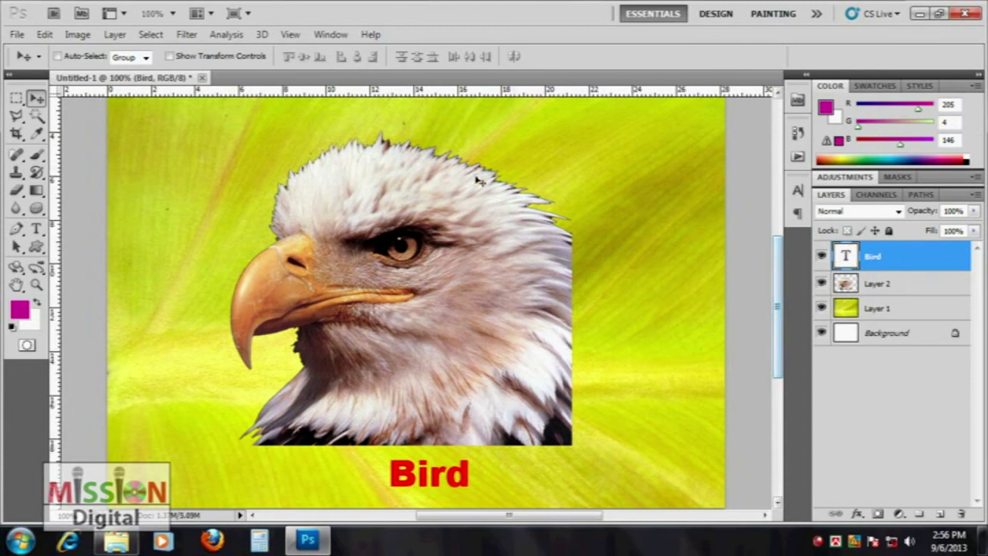
{"action": "left_click", "coordinate": [91, 36]}
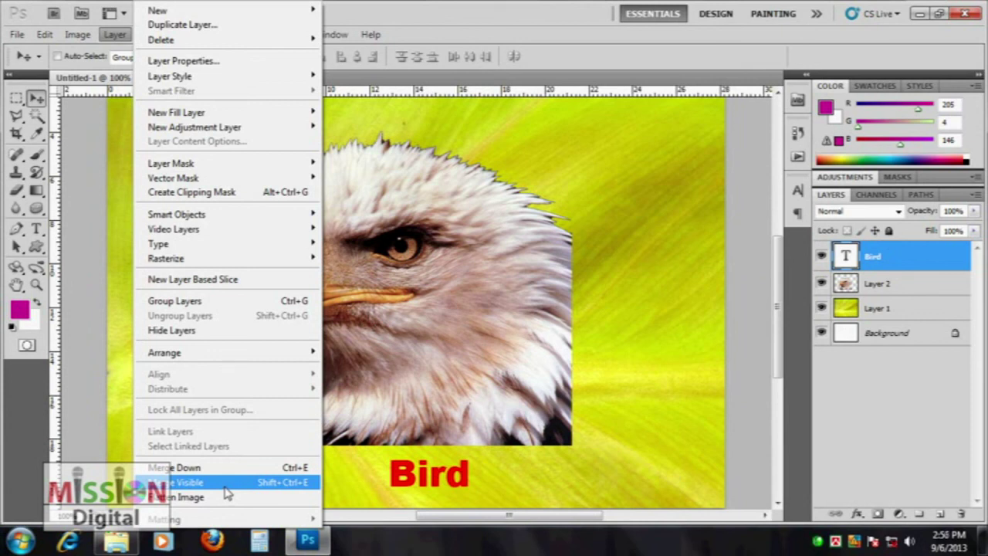
{"action": "left_click", "coordinate": [905, 405]}
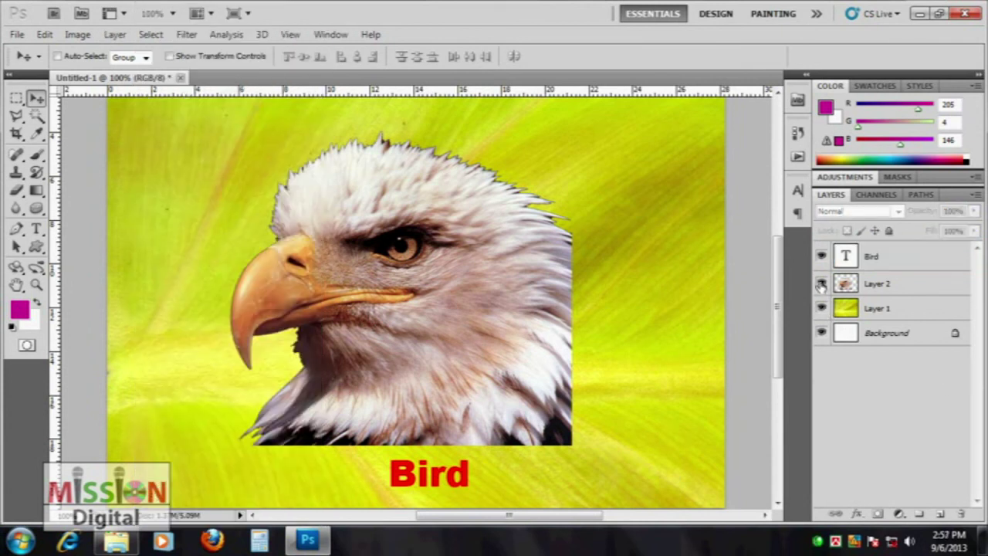
Step: Hide the green texture Layer 1 and the white Background, keeping the eagle visible
{"action": "left_click", "coordinate": [821, 284]}
{"action": "left_click", "coordinate": [821, 283]}
{"action": "left_click", "coordinate": [821, 308]}
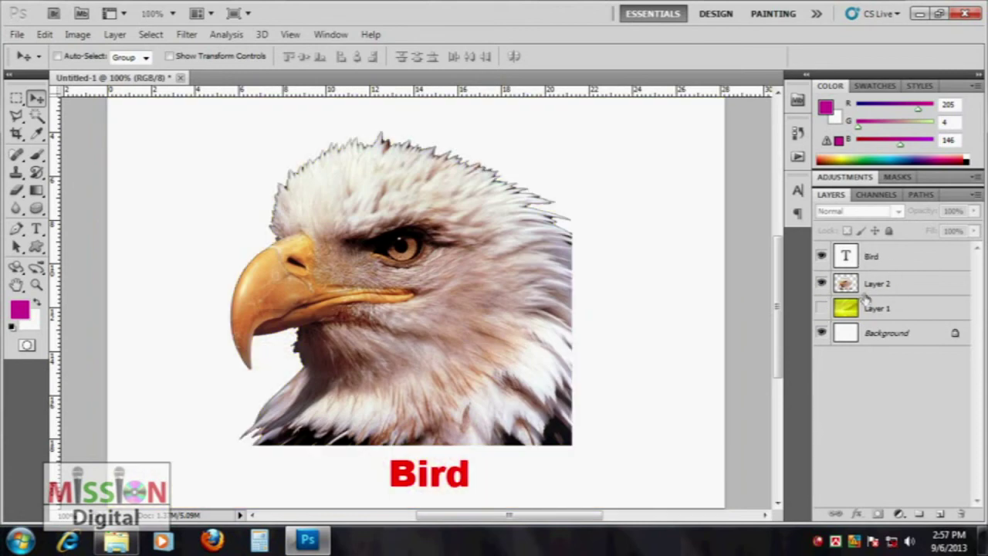
{"action": "left_click", "coordinate": [822, 333]}
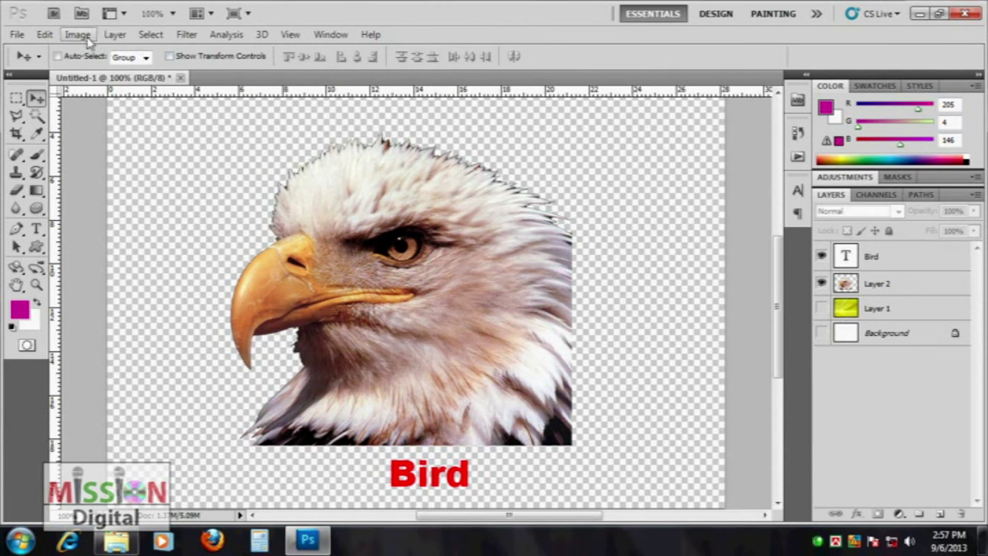
{"action": "left_click", "coordinate": [114, 34]}
{"action": "left_click", "coordinate": [185, 482]}
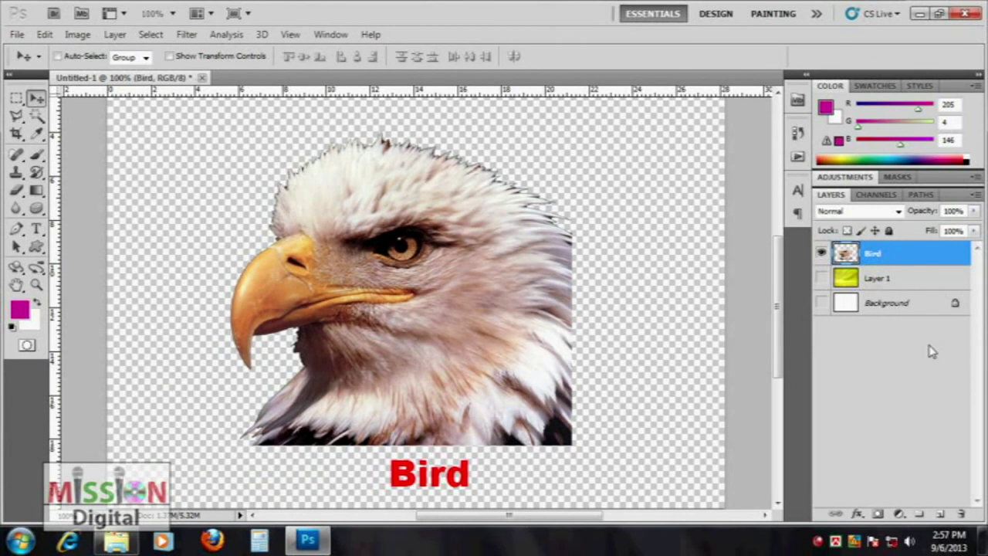
{"action": "left_click", "coordinate": [821, 278]}
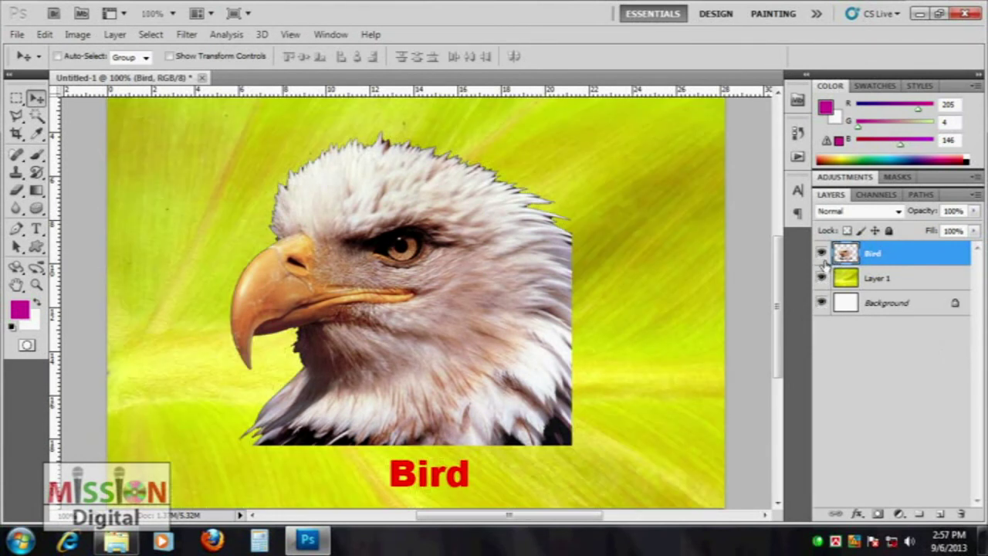
{"action": "key", "text": "ctrl+z"}
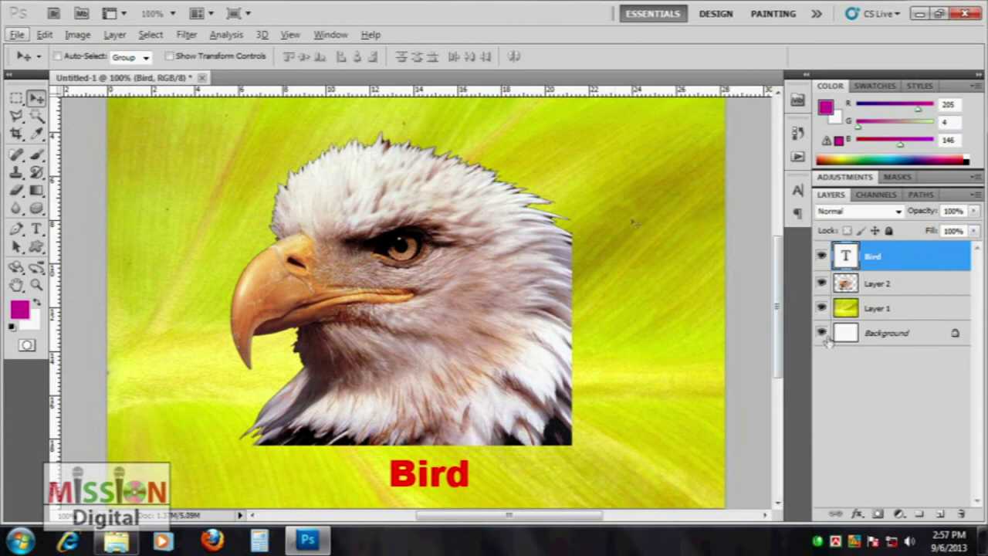
{"action": "left_click", "coordinate": [114, 34]}
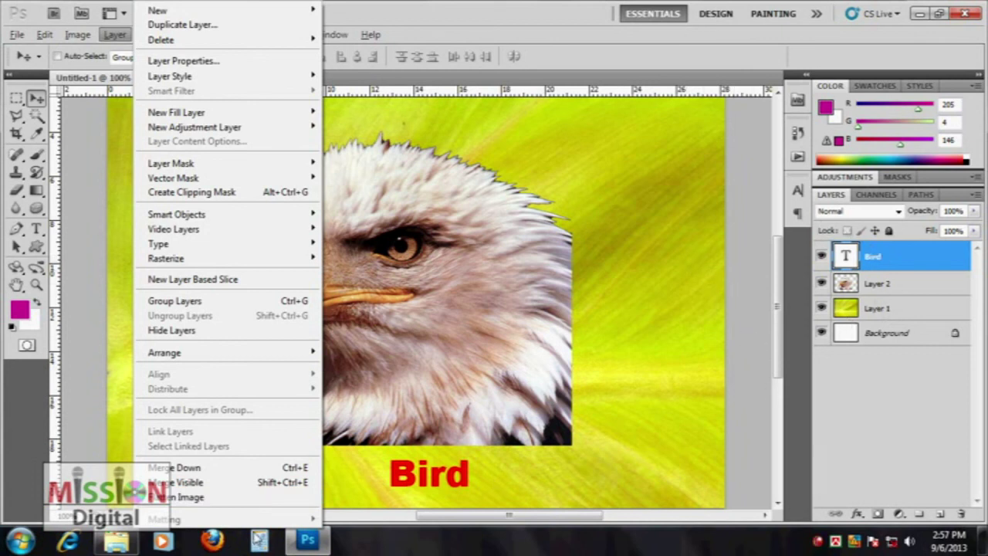
{"action": "left_click", "coordinate": [176, 497]}
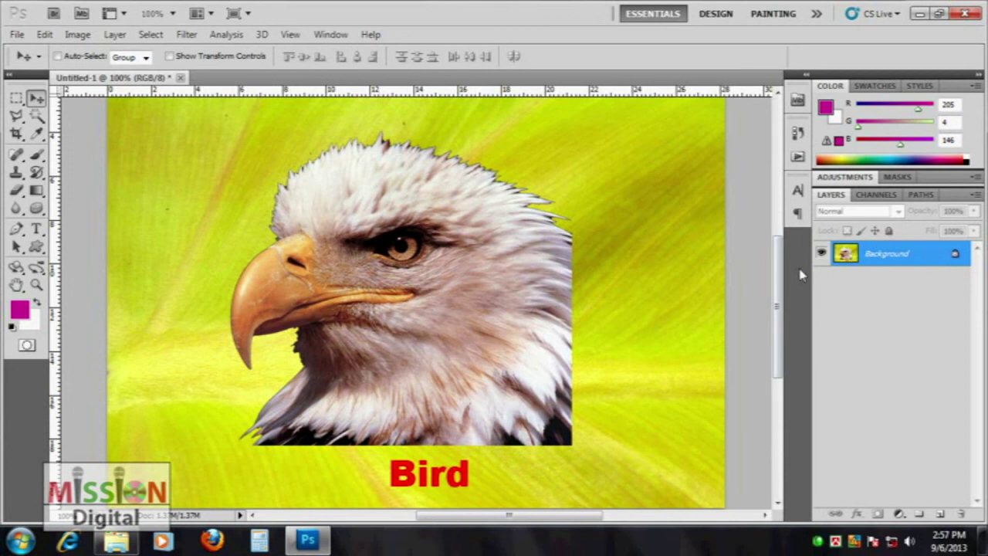
{"action": "key", "text": "ctrl+z"}
{"action": "left_click", "coordinate": [77, 34]}
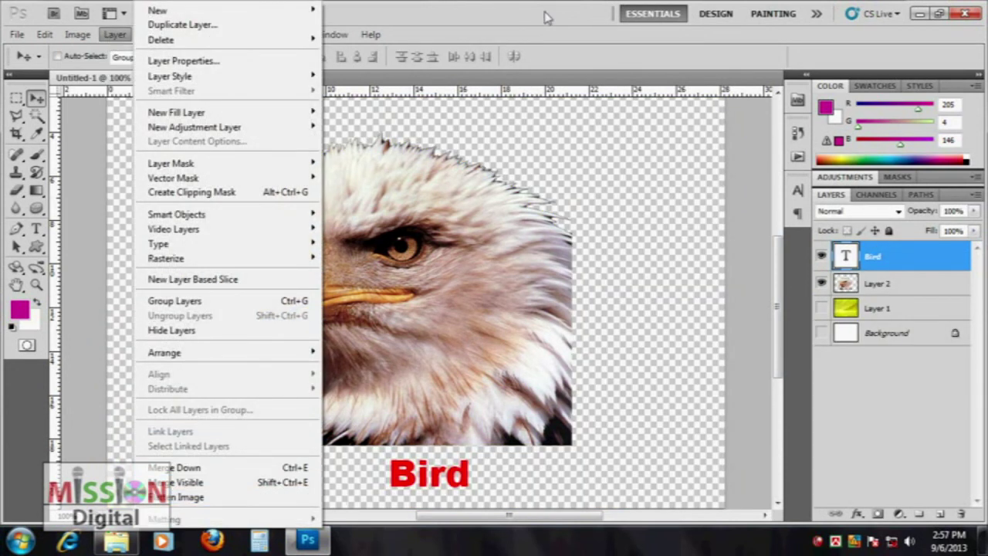
{"action": "left_click", "coordinate": [517, 4]}
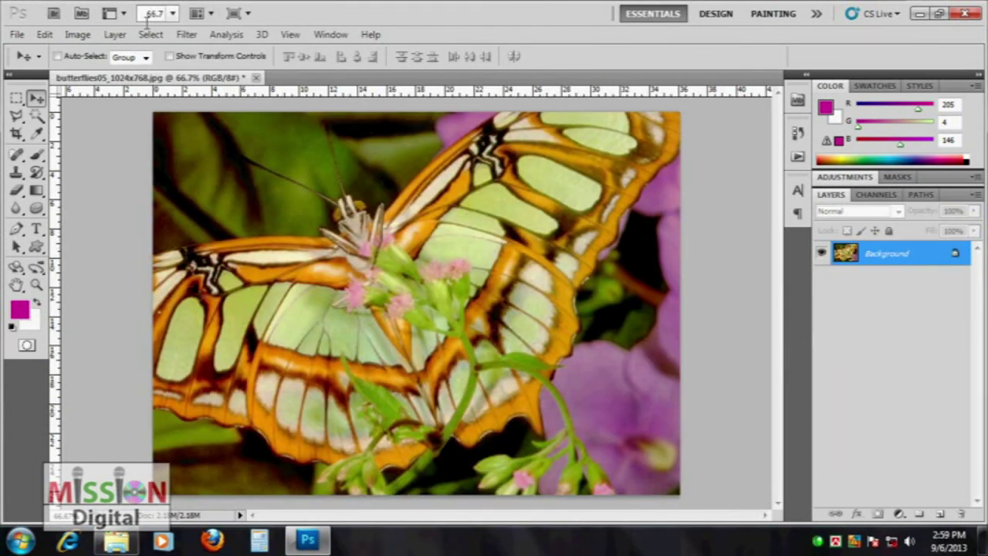
Step: Select the entire butterfly image with Select > All and browse the Select menu options
{"action": "left_click", "coordinate": [150, 36]}
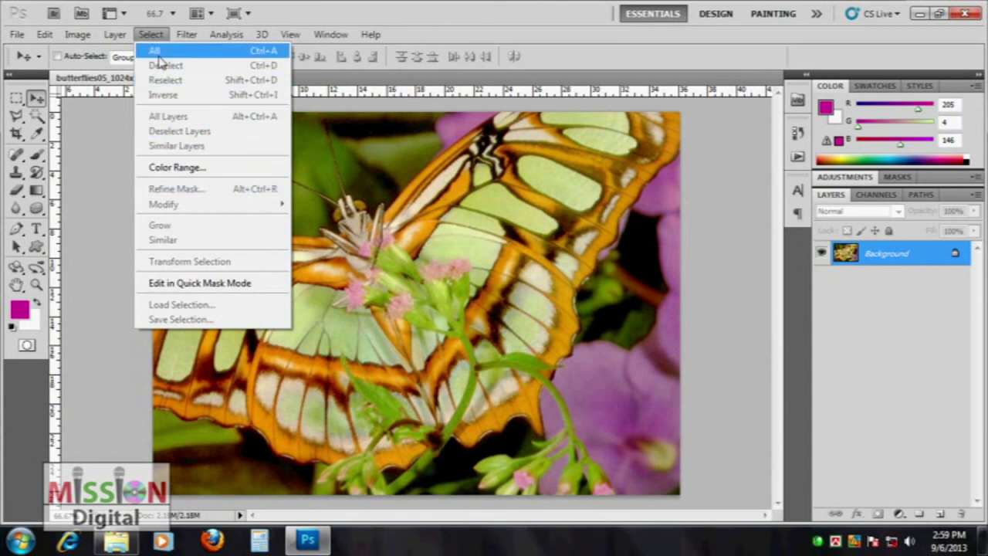
{"action": "left_click", "coordinate": [185, 60]}
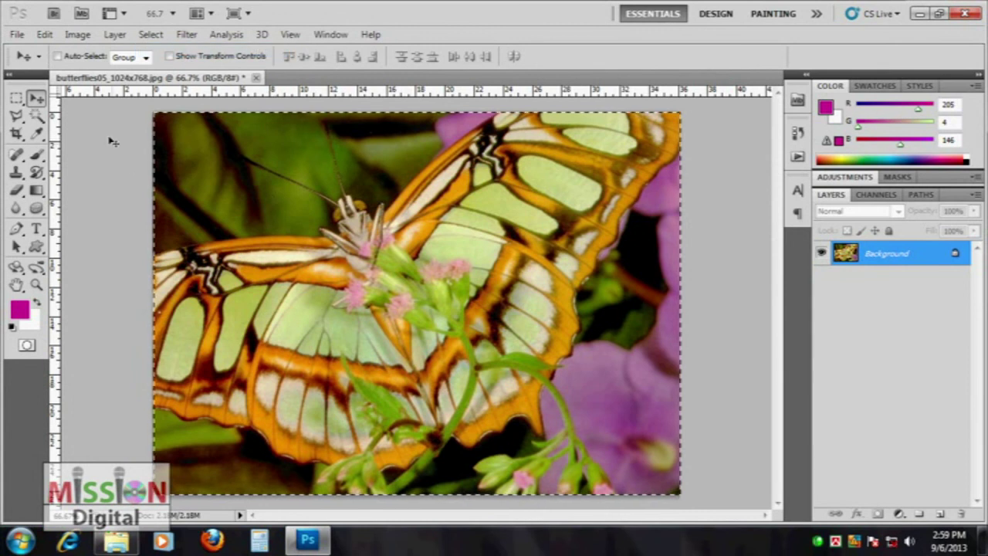
{"action": "left_click", "coordinate": [151, 35]}
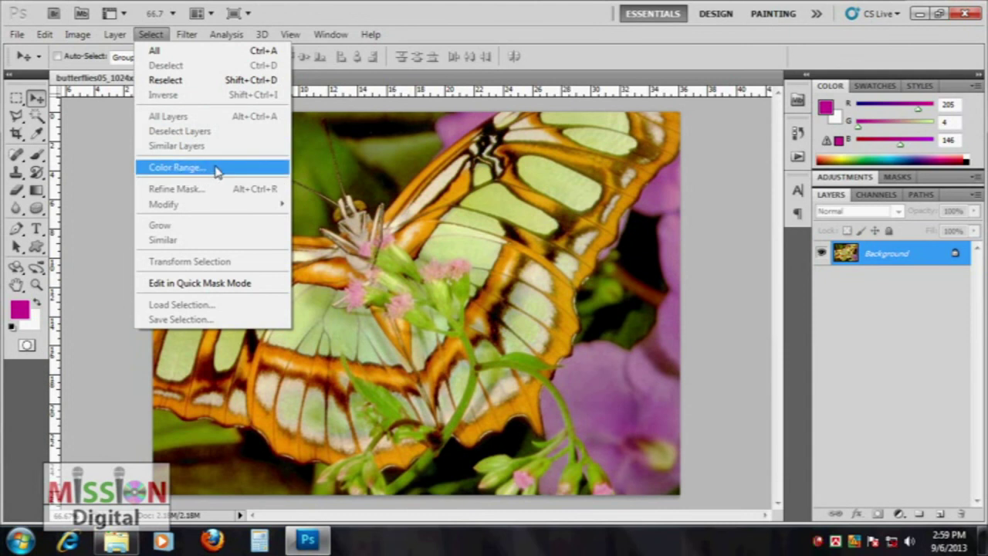
{"action": "left_click", "coordinate": [466, 27]}
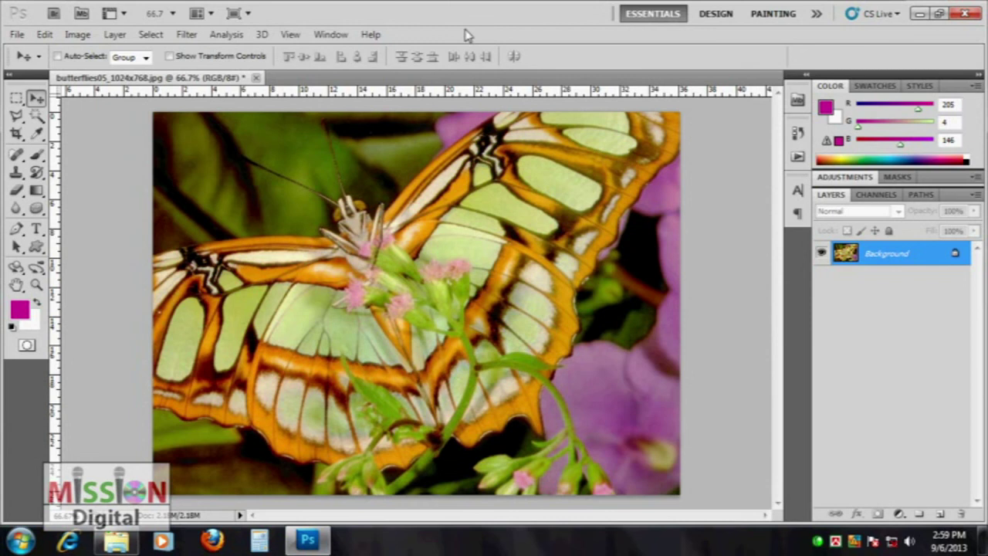
{"action": "left_click", "coordinate": [149, 35]}
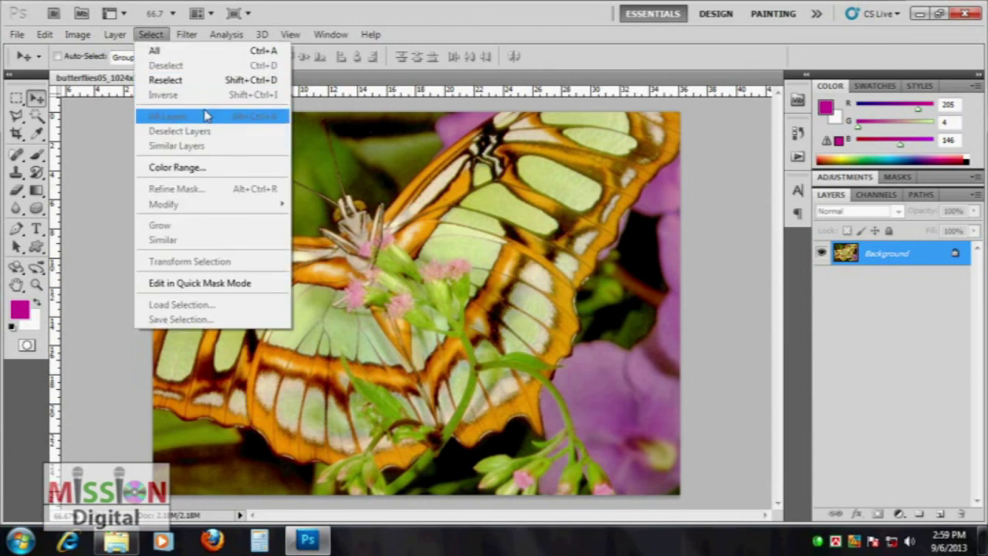
{"action": "left_click", "coordinate": [439, 8]}
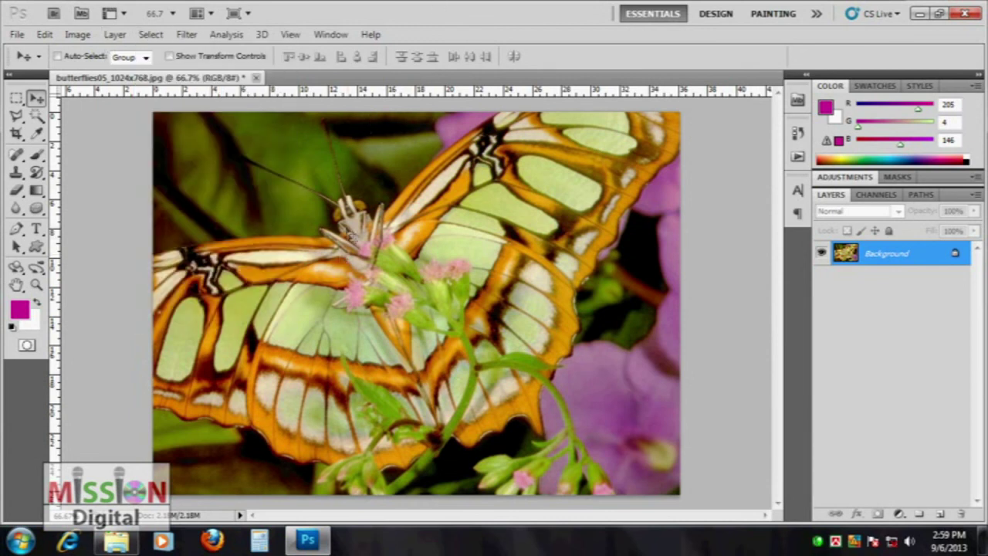
{"action": "left_click", "coordinate": [151, 35]}
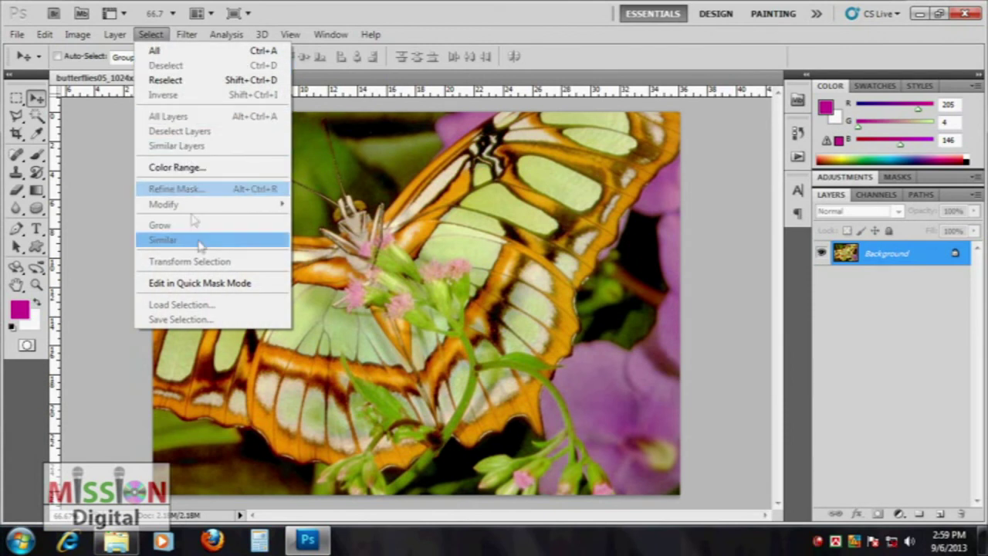
{"action": "left_click", "coordinate": [347, 7]}
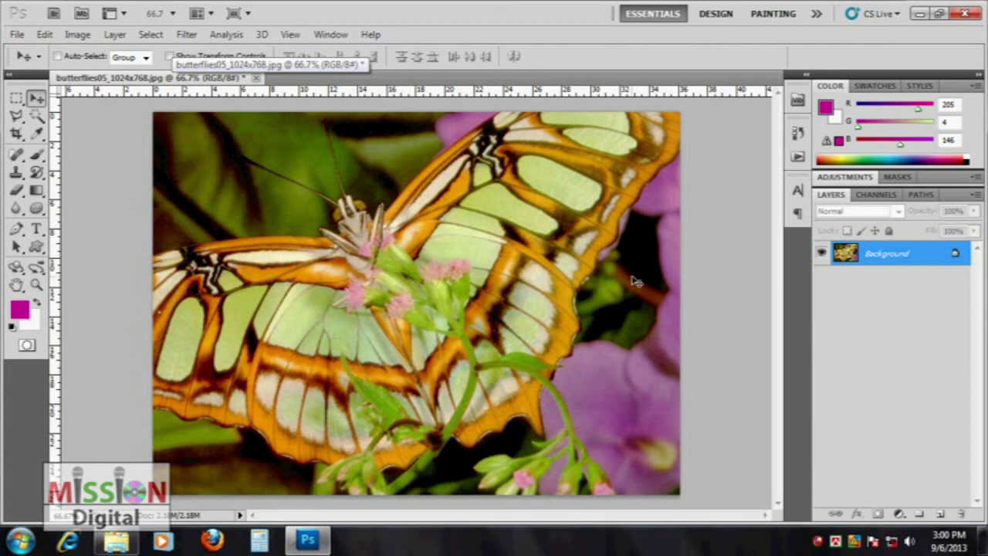
Step: Select all of the butterfly photo, then copy and paste it as a new Layer 1
{"action": "key", "text": "ctrl+a"}
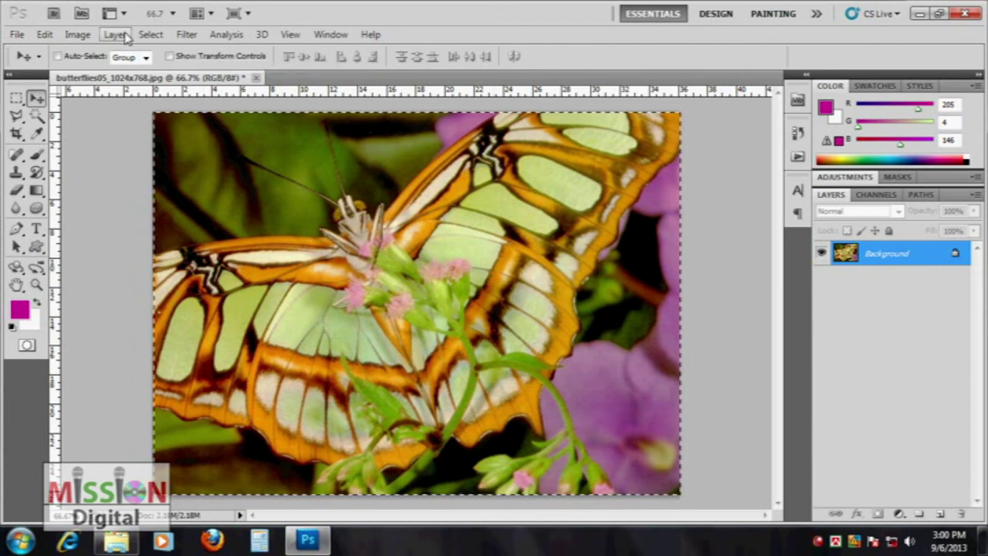
{"action": "key", "text": "z"}
{"action": "left_click", "coordinate": [150, 35]}
{"action": "left_click", "coordinate": [151, 35]}
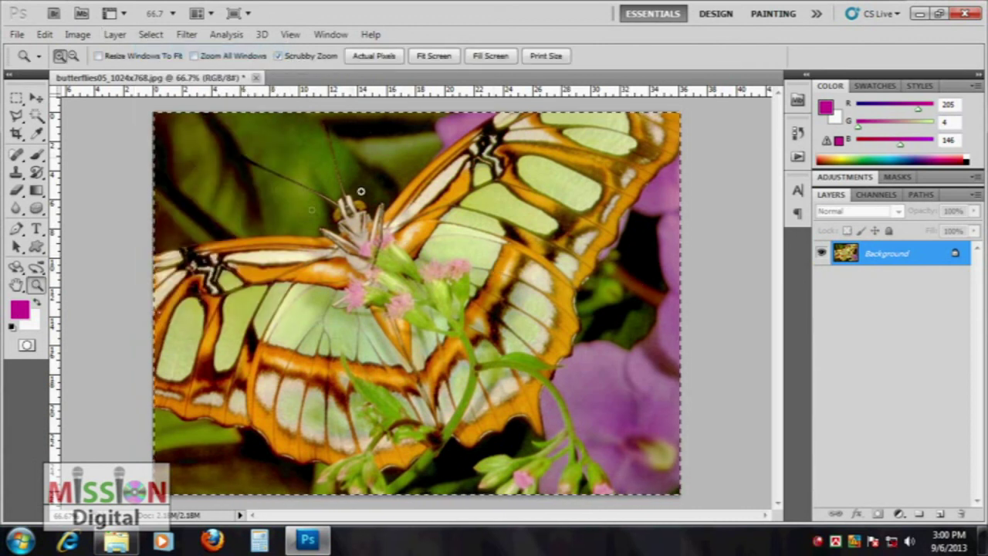
{"action": "left_click", "coordinate": [44, 34]}
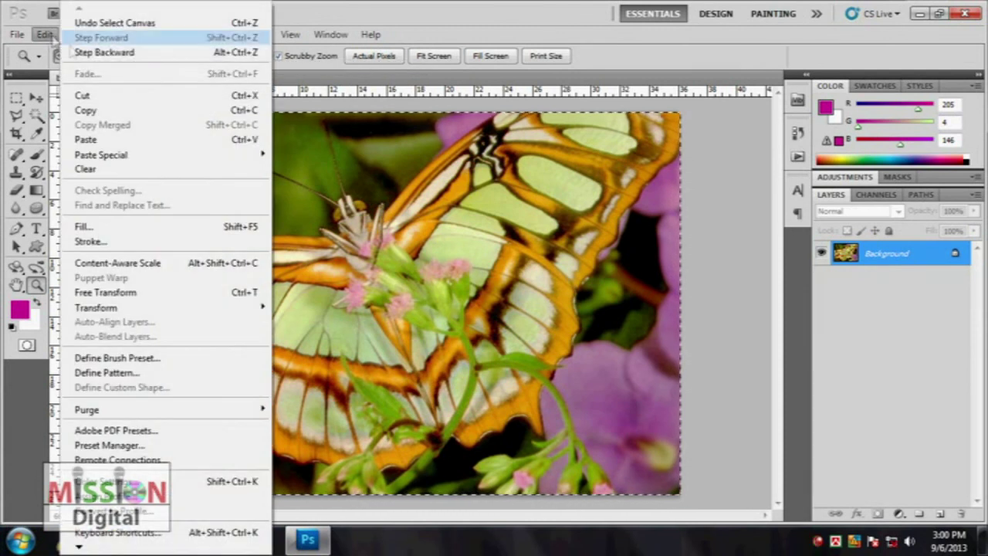
{"action": "left_click", "coordinate": [99, 109]}
{"action": "left_click", "coordinate": [44, 34]}
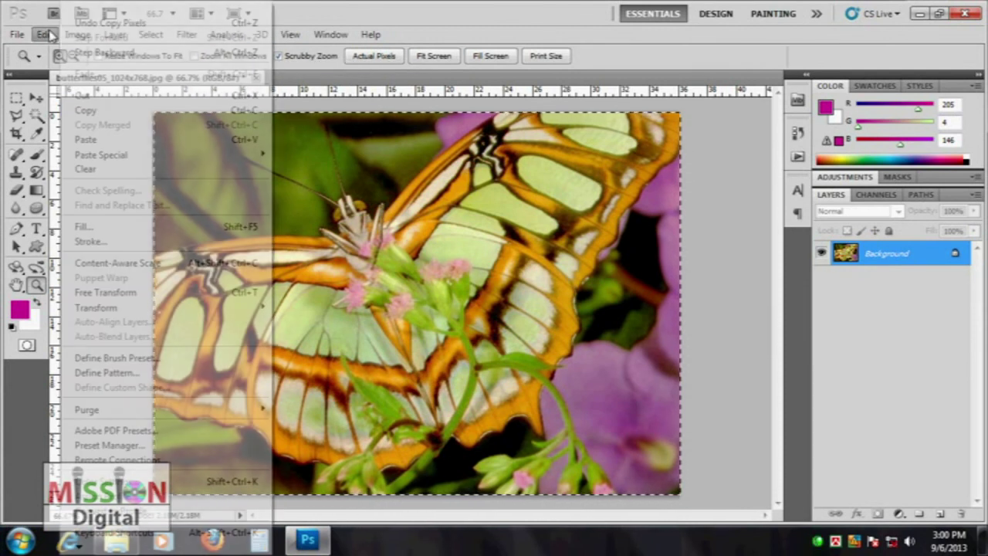
{"action": "left_click", "coordinate": [111, 145]}
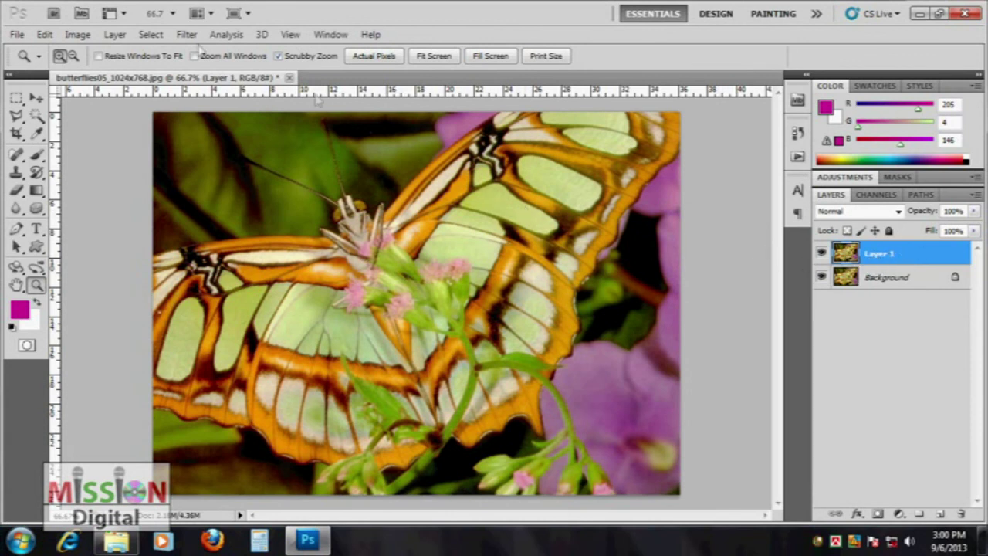
{"action": "left_click", "coordinate": [151, 35]}
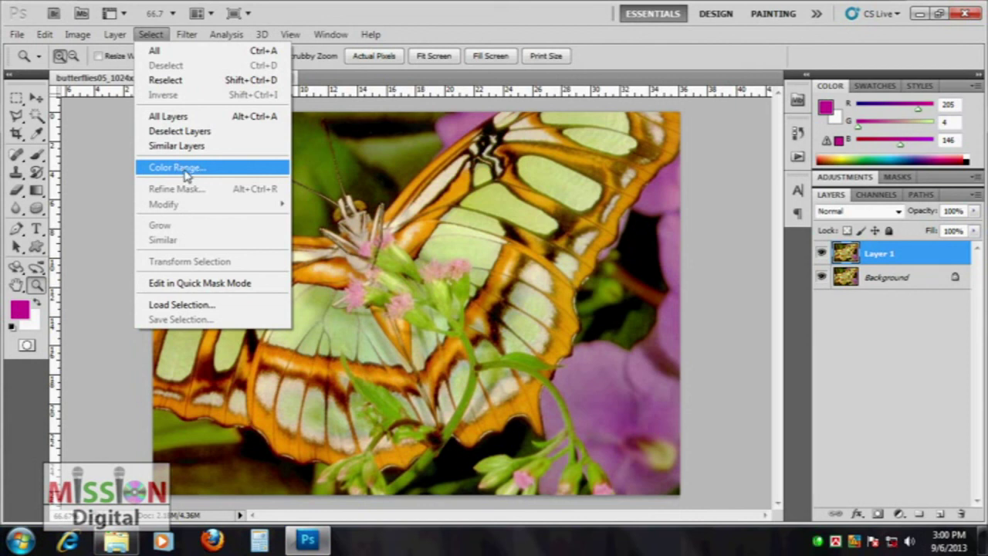
Step: Use Color Range to sample the orange wing colour and raise Fuzziness to 134
{"action": "left_click", "coordinate": [176, 167]}
{"action": "mouse_move", "coordinate": [452, 83]}
{"action": "left_mouse_down"}
{"action": "mouse_move", "coordinate": [689, 112]}
{"action": "mouse_move", "coordinate": [728, 133]}
{"action": "mouse_move", "coordinate": [720, 145]}
{"action": "left_mouse_up"}
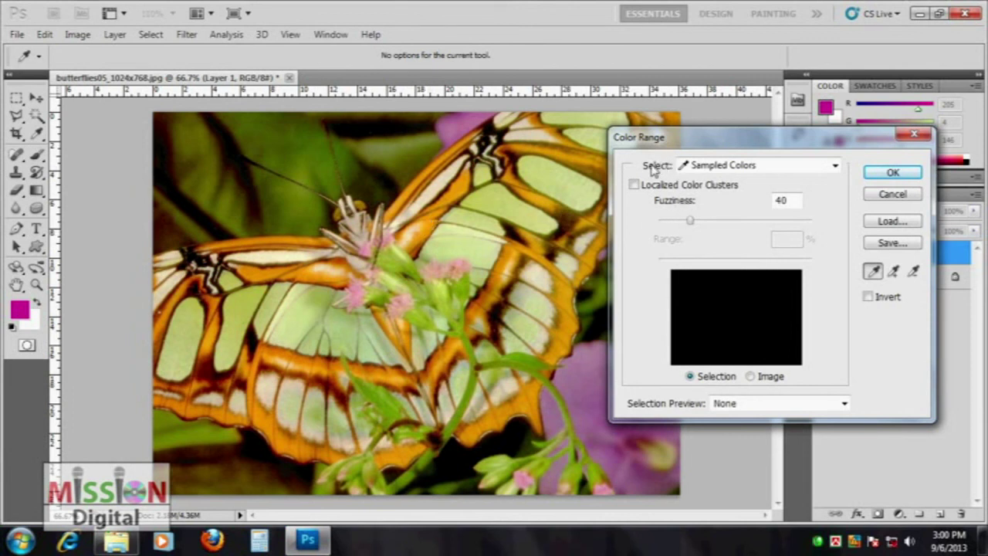
{"action": "left_click", "coordinate": [895, 194]}
{"action": "left_click", "coordinate": [152, 34]}
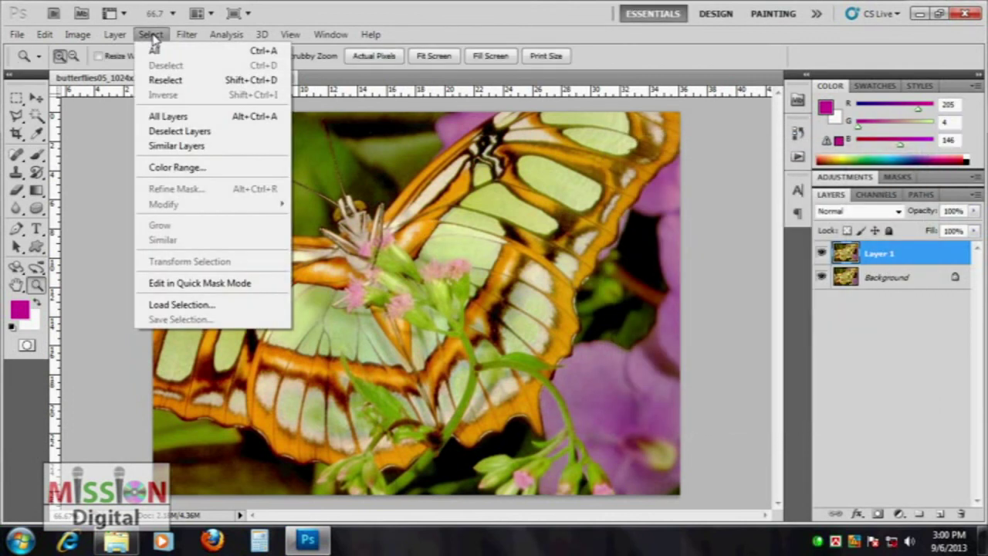
{"action": "left_click", "coordinate": [176, 165]}
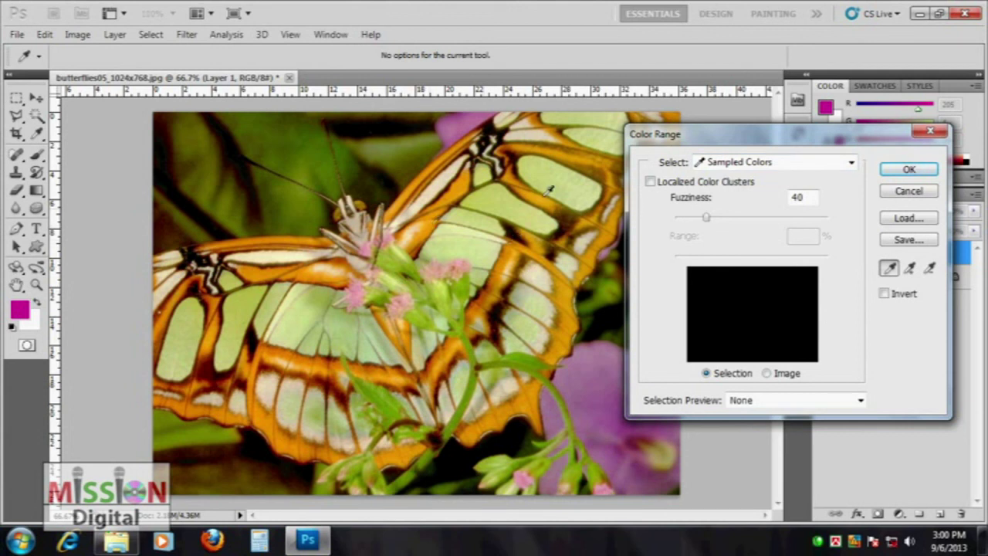
{"action": "left_click", "coordinate": [467, 181]}
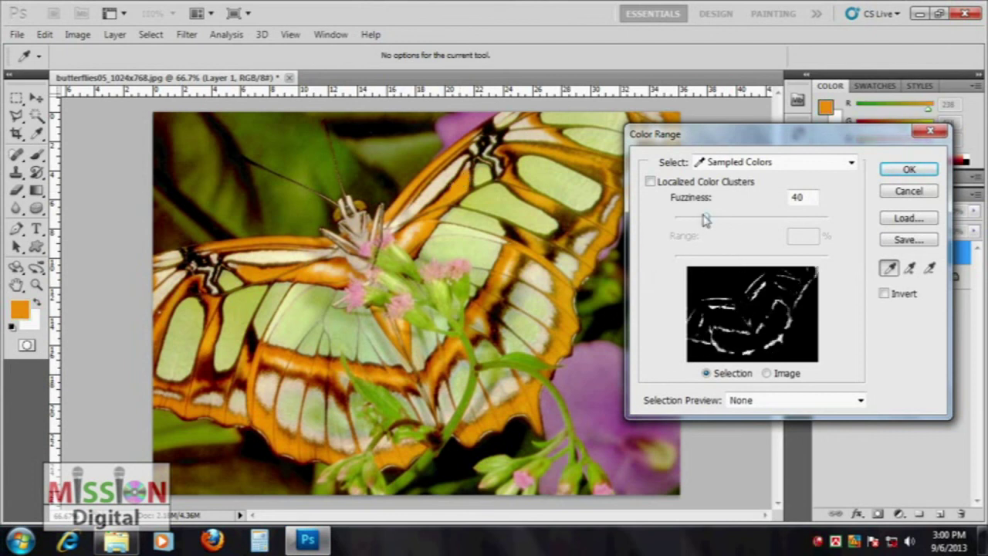
{"action": "mouse_move", "coordinate": [708, 221]}
{"action": "left_mouse_down"}
{"action": "mouse_move", "coordinate": [803, 220]}
{"action": "mouse_move", "coordinate": [771, 220]}
{"action": "left_mouse_up"}
{"action": "left_click", "coordinate": [909, 169]}
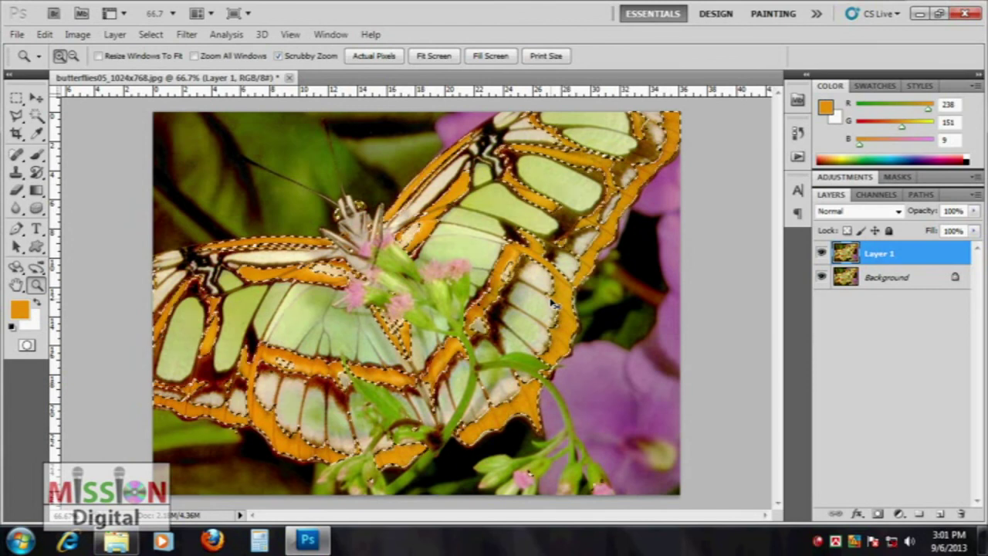
Step: Copy the orange selection to a new Layer 2, then hide Layer 1 and Background
{"action": "key", "text": "ctrl+j"}
{"action": "left_click", "coordinate": [822, 281]}
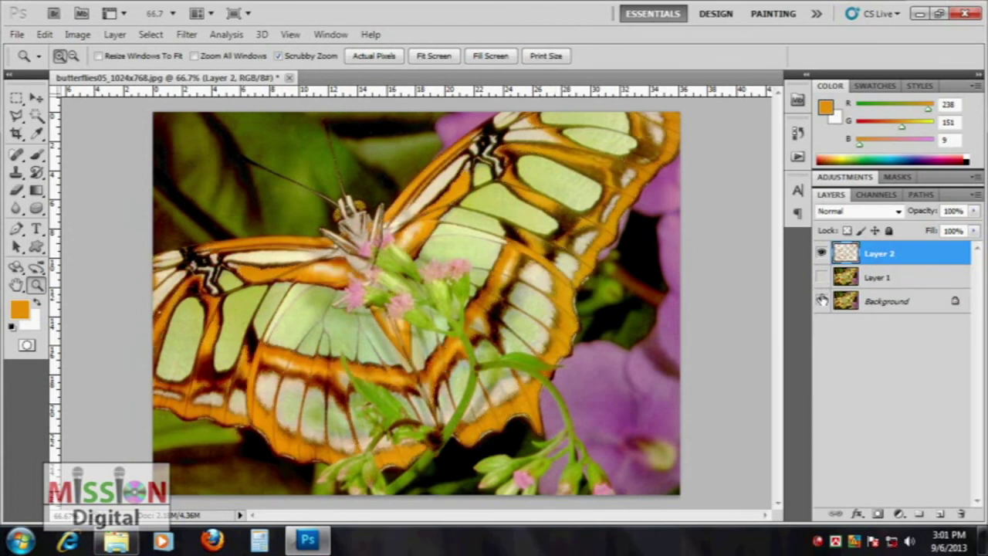
{"action": "left_click", "coordinate": [821, 302]}
{"action": "left_click", "coordinate": [926, 301]}
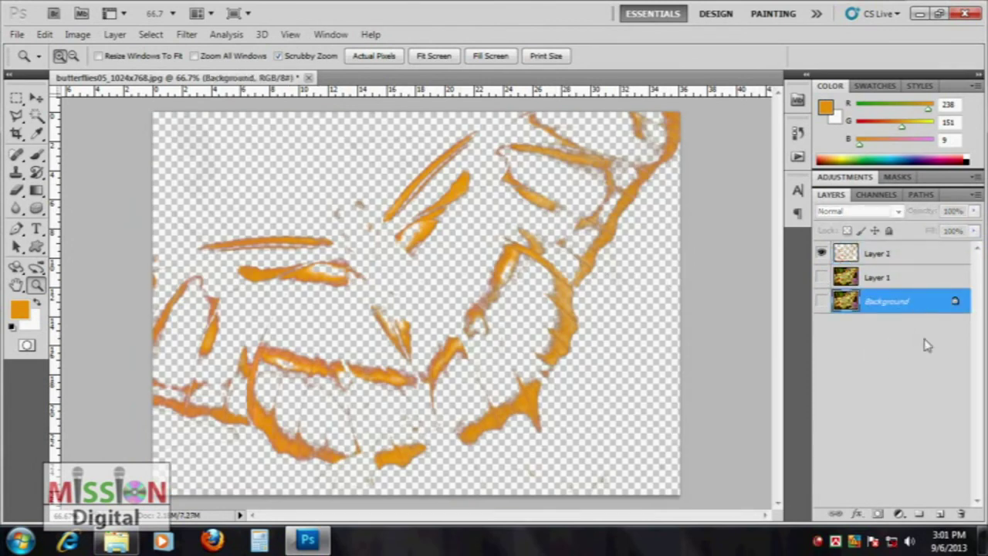
Step: Add a new Layer 3 above Background, fill it white, and show Layer 1 again
{"action": "left_click", "coordinate": [940, 514]}
{"action": "left_click_drag", "start_coordinate": [887, 326], "coordinate": [876, 327]}
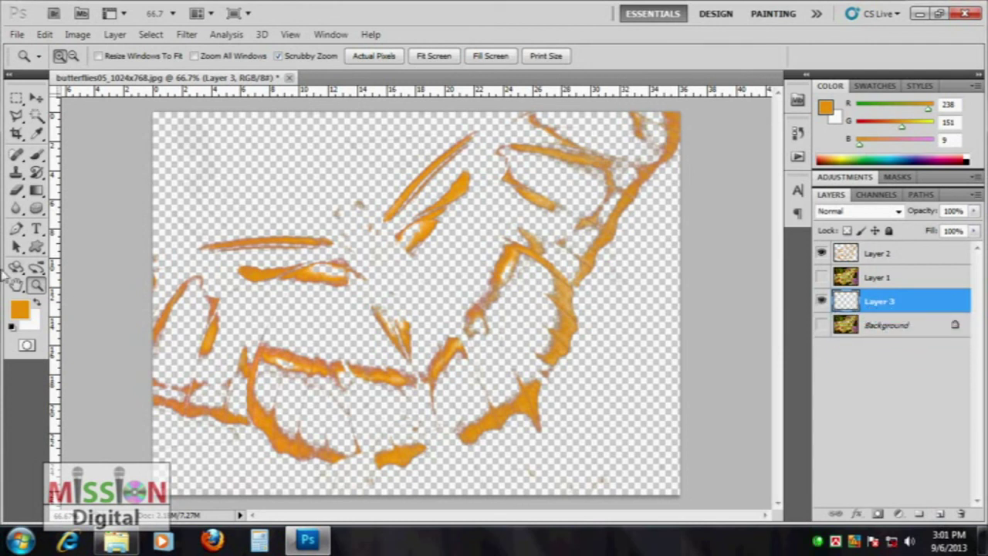
{"action": "left_click", "coordinate": [35, 208]}
{"action": "left_click", "coordinate": [35, 189]}
{"action": "left_click_drag", "start_coordinate": [36, 189], "coordinate": [89, 205]}
{"action": "left_click", "coordinate": [37, 303]}
{"action": "key", "text": "alt+BackSpace"}
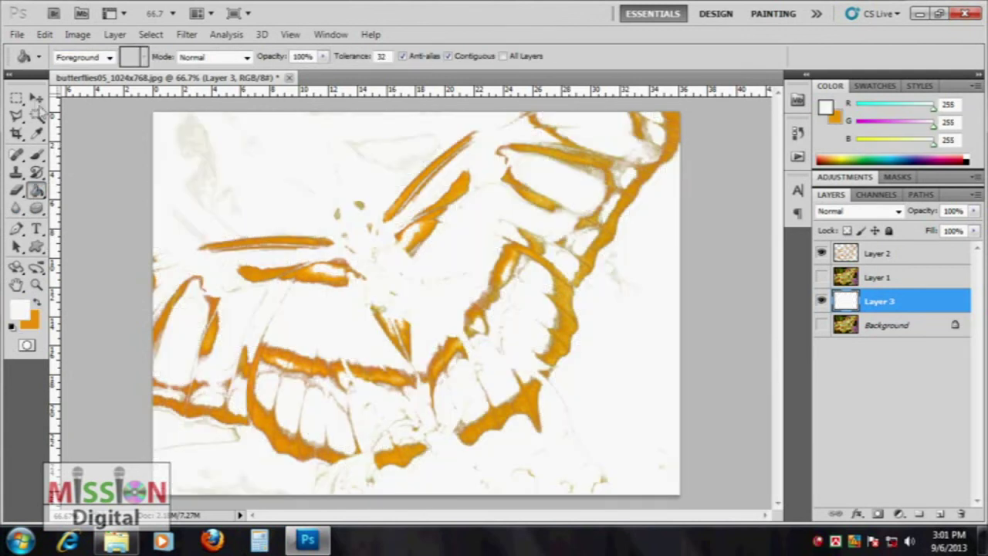
{"action": "key", "text": "v"}
{"action": "left_click", "coordinate": [822, 276]}
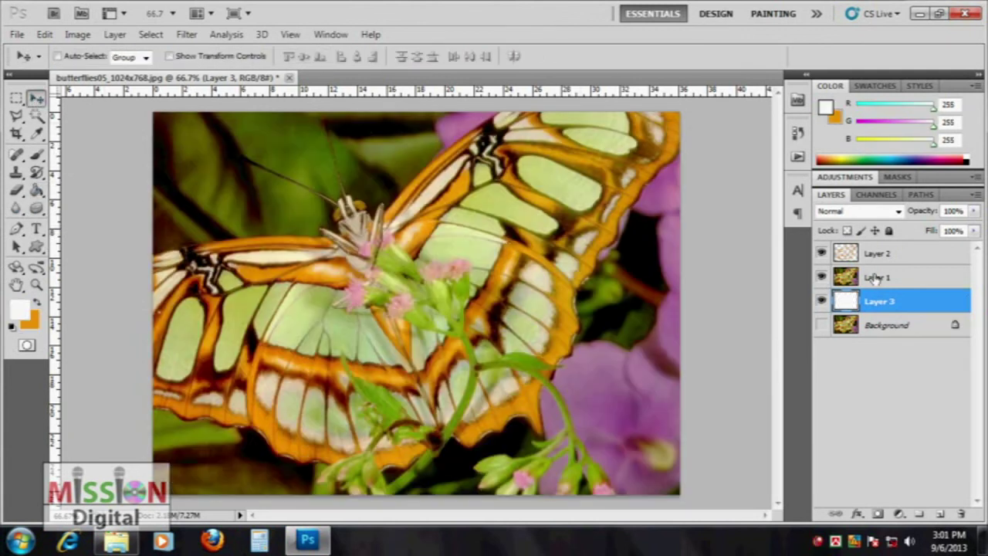
{"action": "left_click", "coordinate": [874, 280]}
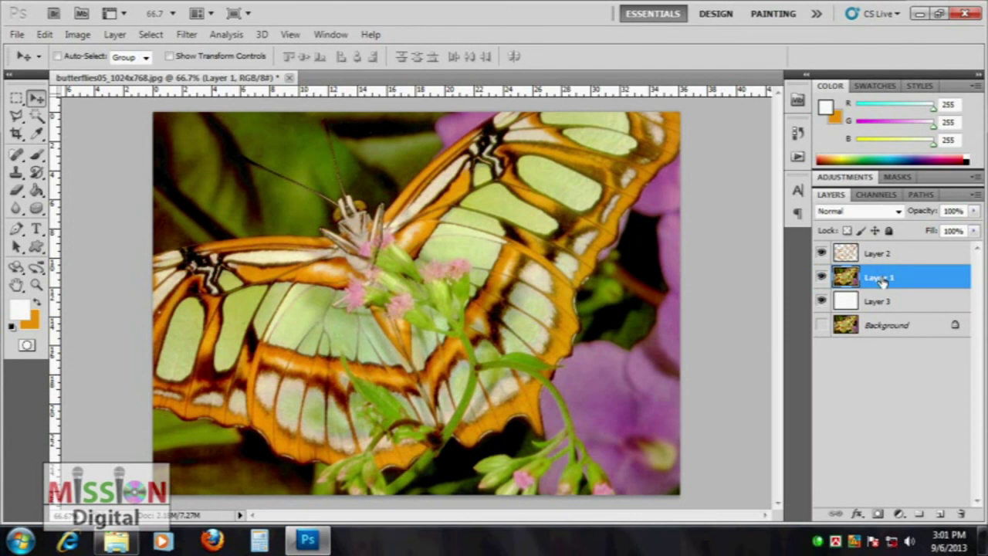
Step: Select the pale green wing tones with Color Range at Fuzziness 155 and copy them to Layer 4
{"action": "left_click", "coordinate": [150, 34]}
{"action": "left_click", "coordinate": [183, 165]}
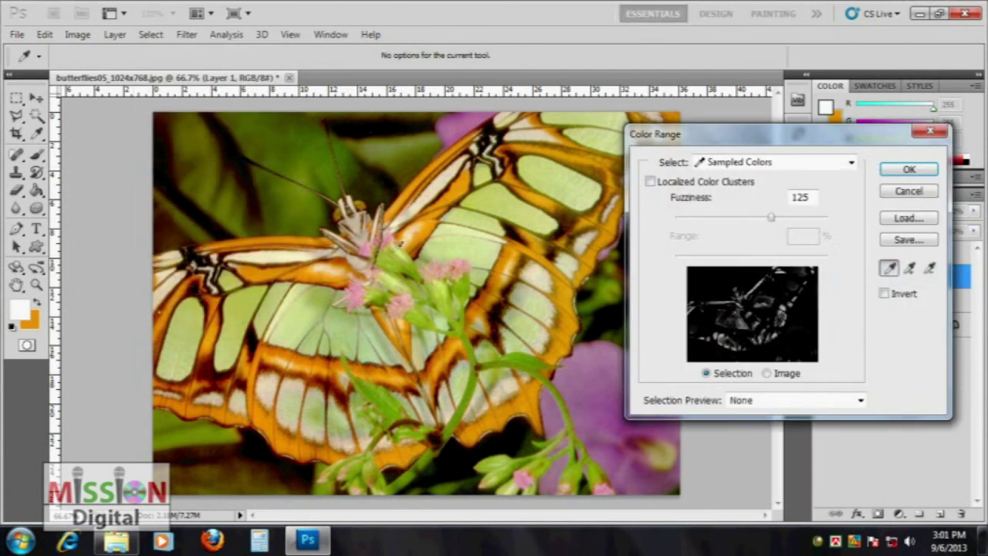
{"action": "left_click", "coordinate": [245, 312]}
{"action": "left_click_drag", "start_coordinate": [767, 217], "coordinate": [796, 220]}
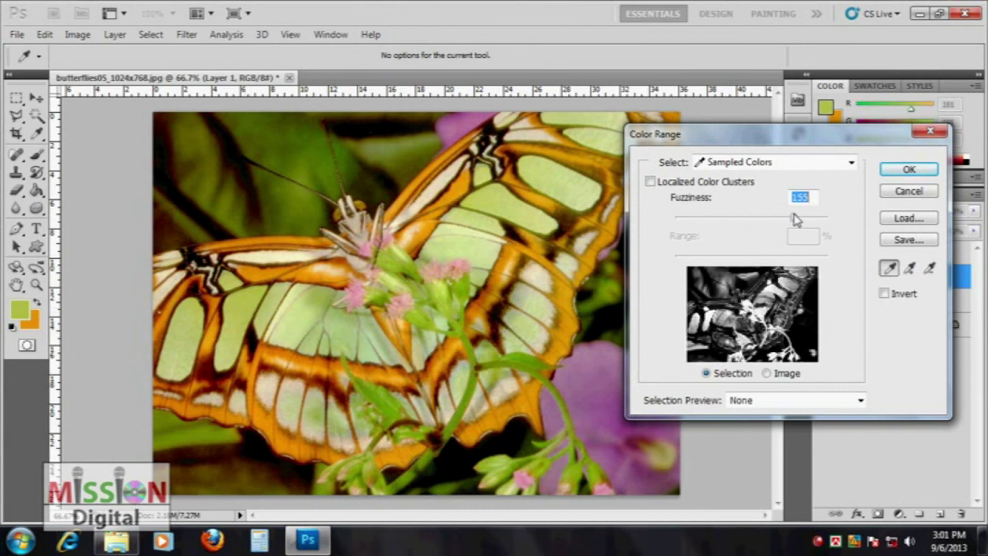
{"action": "left_click", "coordinate": [902, 170]}
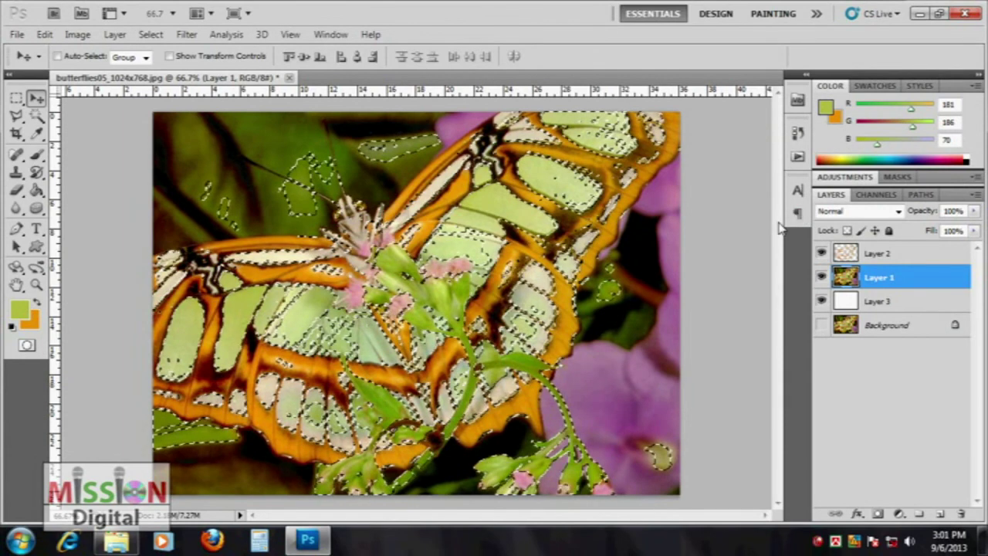
{"action": "key", "text": "ctrl+j"}
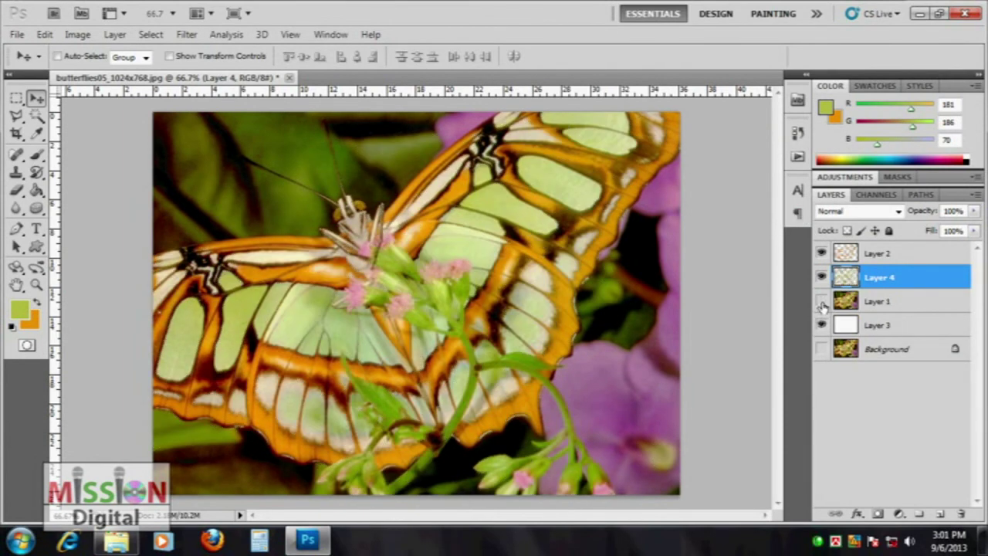
Step: Check the new layer, then hide Layers 2 and 4 and make Layer 1 active
{"action": "left_click", "coordinate": [821, 301]}
{"action": "left_click", "coordinate": [821, 301]}
{"action": "left_click", "coordinate": [821, 253]}
{"action": "left_click", "coordinate": [822, 278]}
{"action": "left_click", "coordinate": [874, 303]}
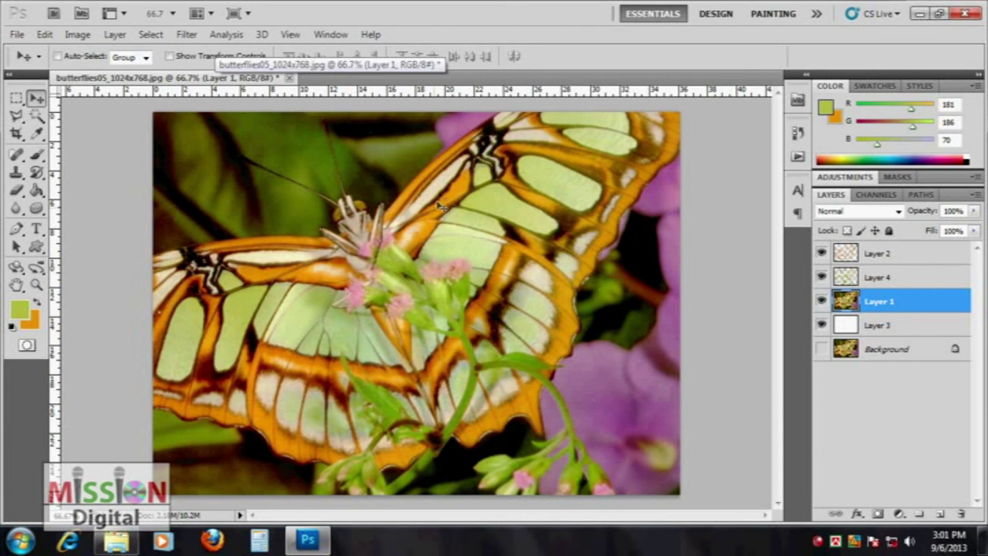
Step: Select the dark tones of Layer 1 with Color Range at Fuzziness 168 and copy them to a new layer
{"action": "left_click", "coordinate": [152, 35]}
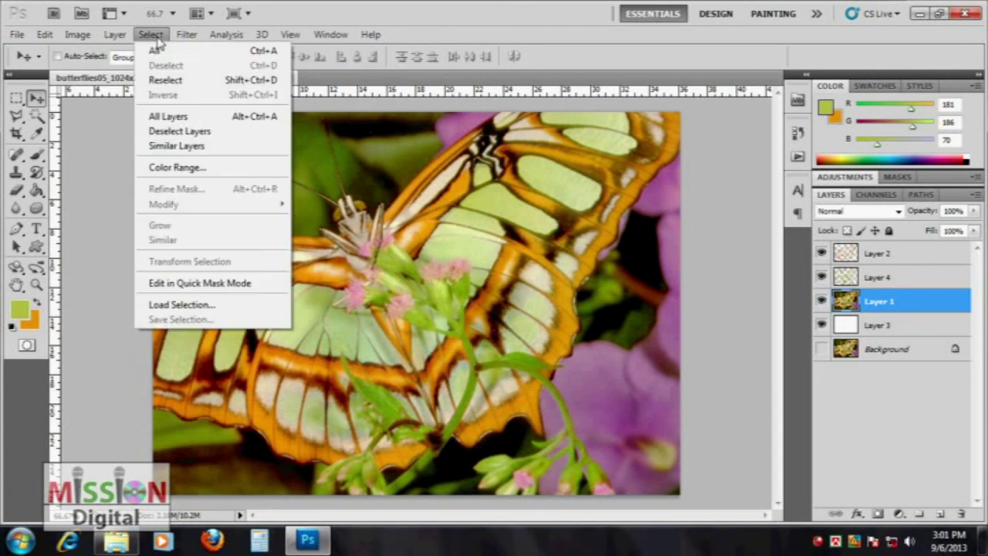
{"action": "left_click", "coordinate": [181, 167]}
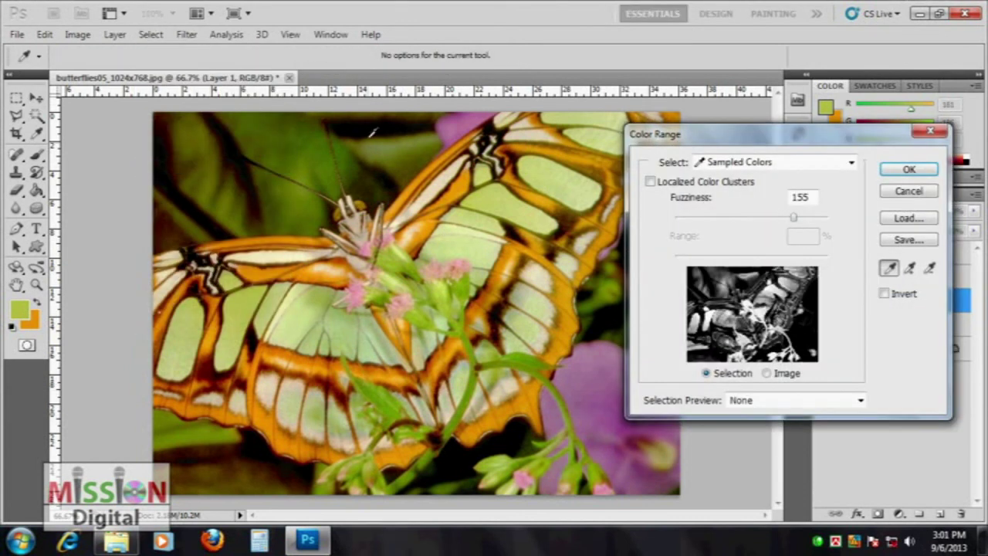
{"action": "left_click", "coordinate": [369, 124]}
{"action": "left_click_drag", "start_coordinate": [793, 218], "coordinate": [795, 222]}
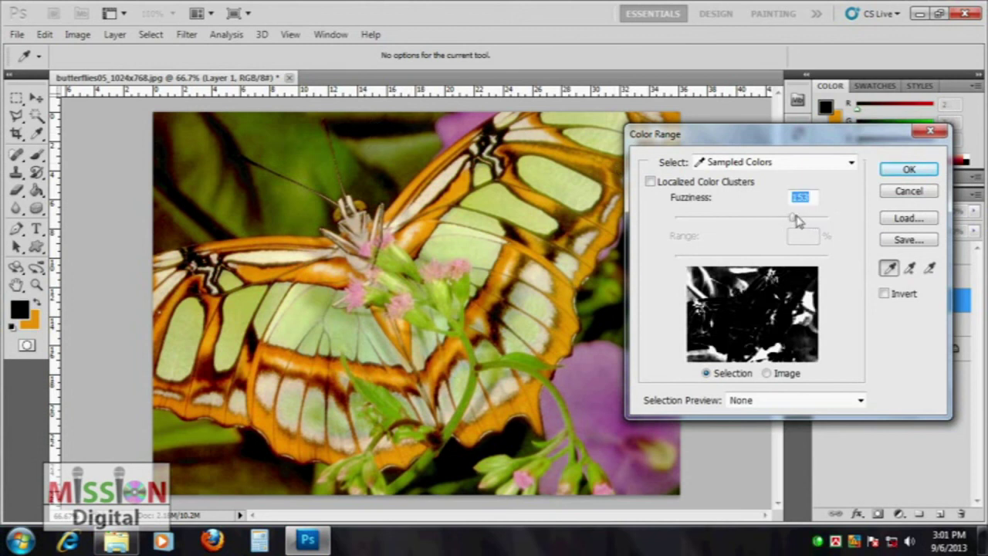
{"action": "left_click", "coordinate": [908, 170]}
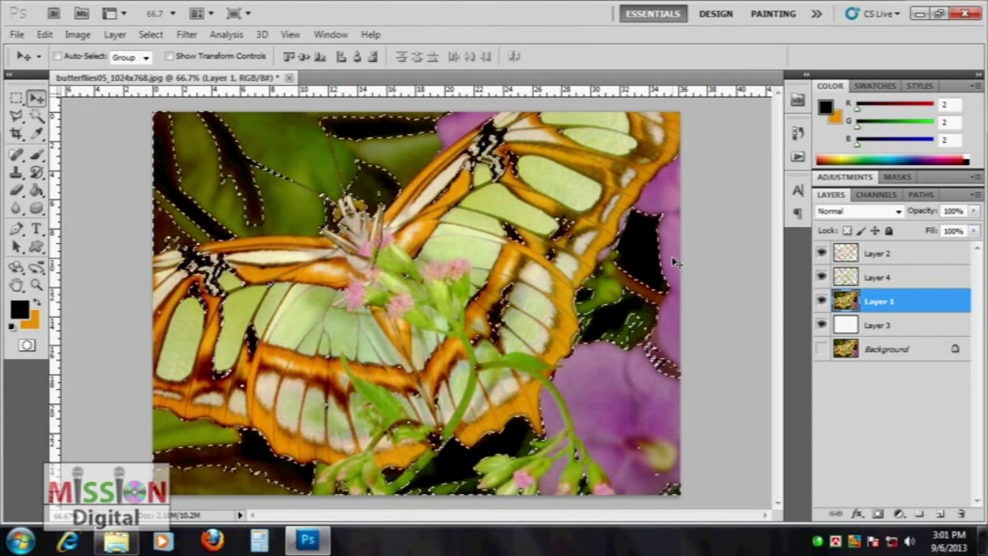
{"action": "key", "text": "ctrl+j"}
Step: Compare against Layer 1, deselect, and merge the colour layers down into Layer 1
{"action": "left_click", "coordinate": [821, 325]}
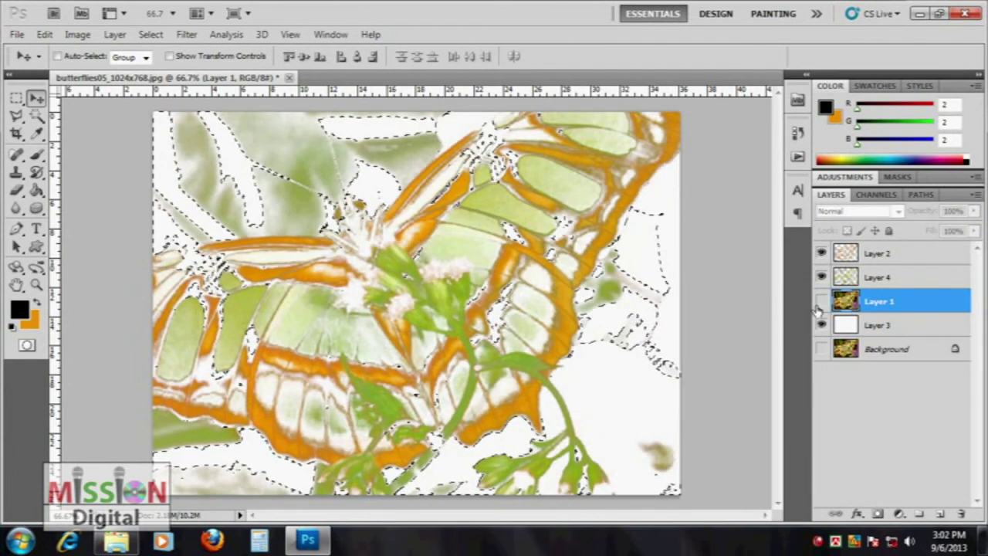
{"action": "left_click", "coordinate": [821, 301]}
{"action": "left_click", "coordinate": [888, 274]}
{"action": "left_click", "coordinate": [893, 255]}
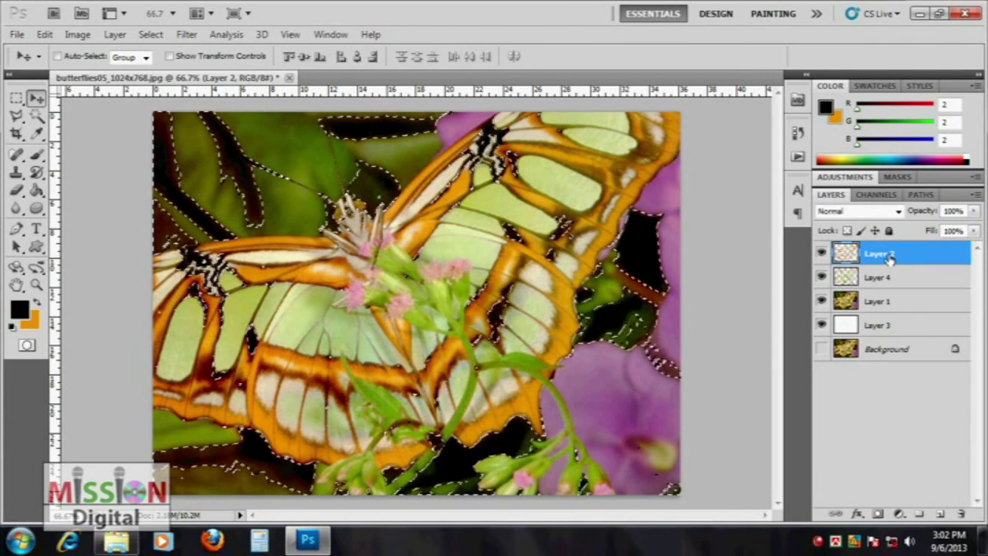
{"action": "left_click", "coordinate": [16, 99]}
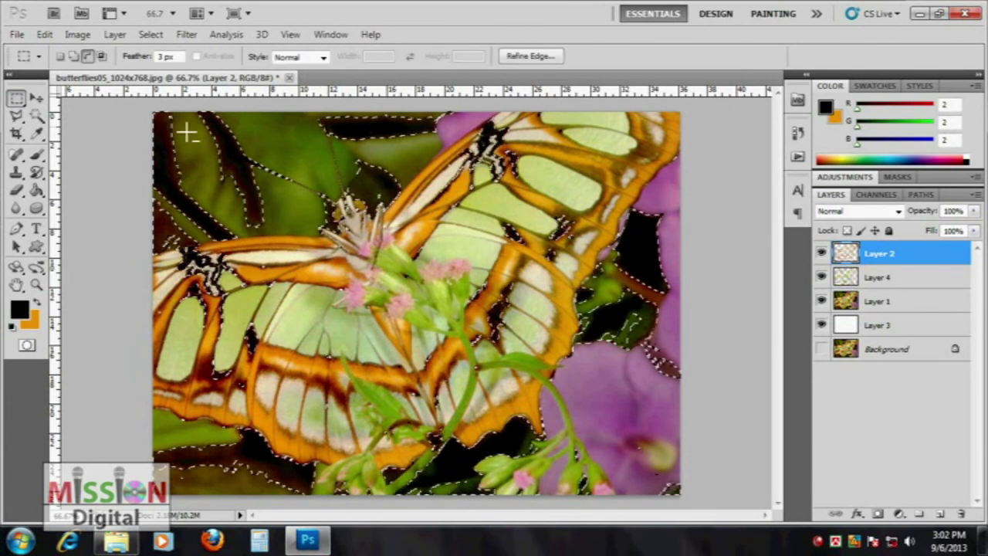
{"action": "key", "text": "ctrl+d"}
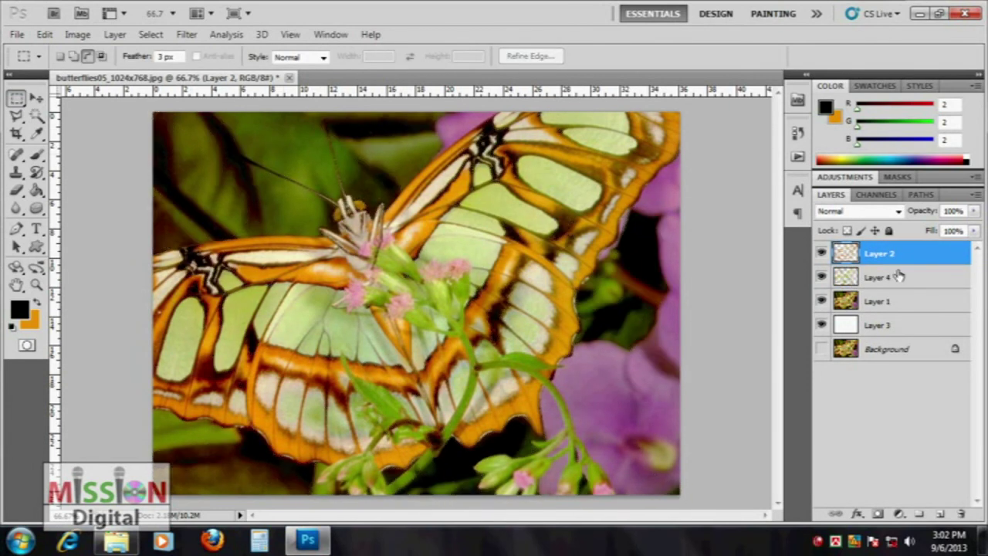
{"action": "key", "text": "ctrl+e"}
{"action": "key", "text": "ctrl+e"}
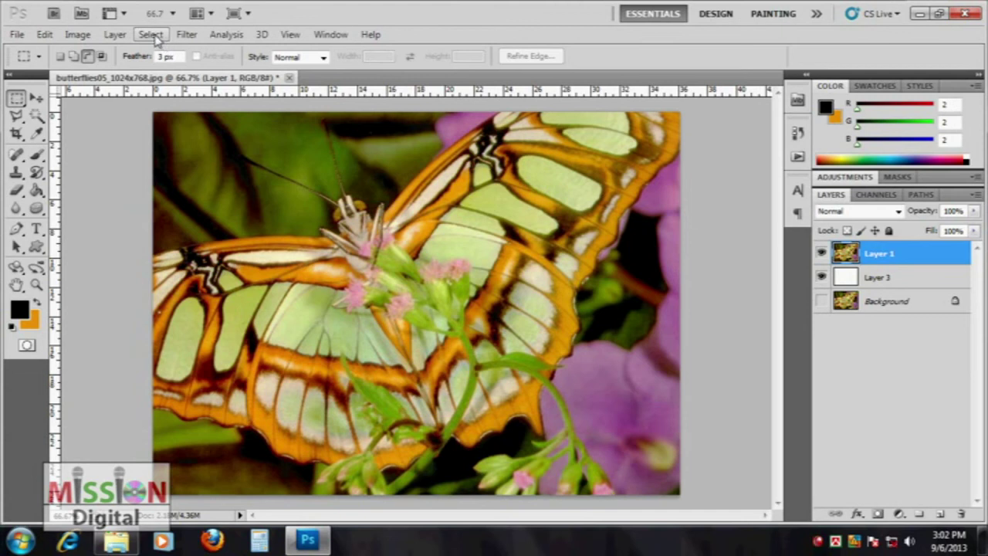
Step: Select the Shadows tone range with Color Range, checking the mask preview
{"action": "left_click", "coordinate": [150, 34]}
{"action": "left_click", "coordinate": [166, 167]}
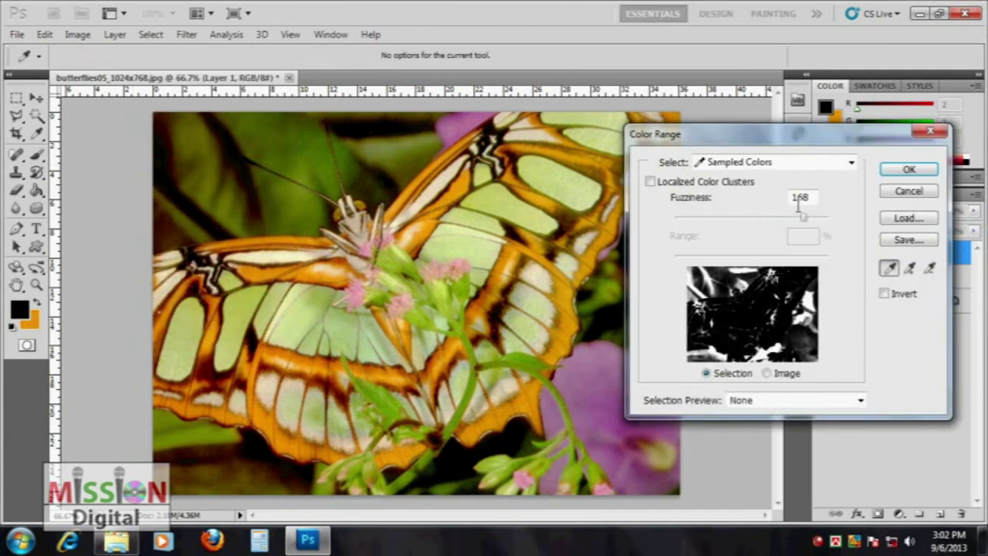
{"action": "left_click", "coordinate": [753, 163]}
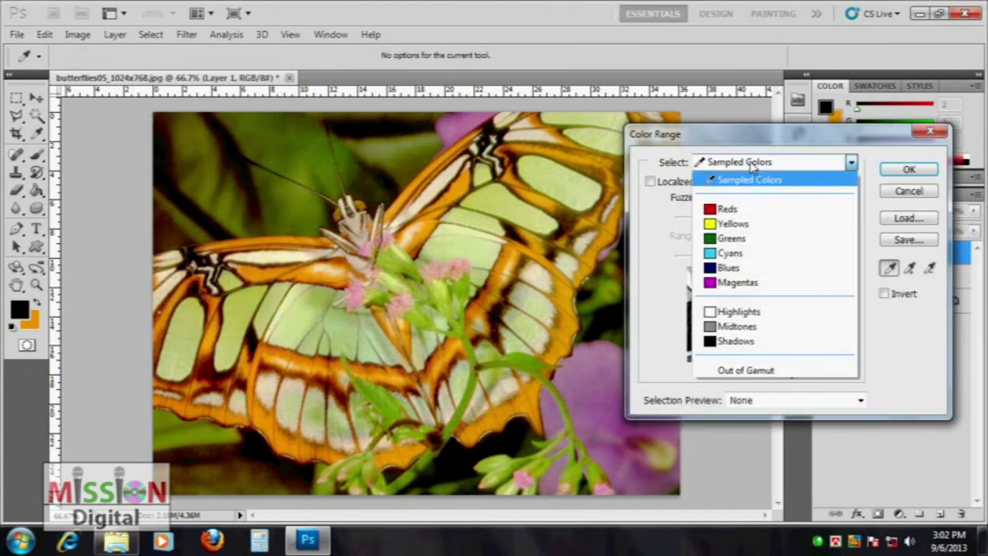
{"action": "left_click", "coordinate": [745, 345]}
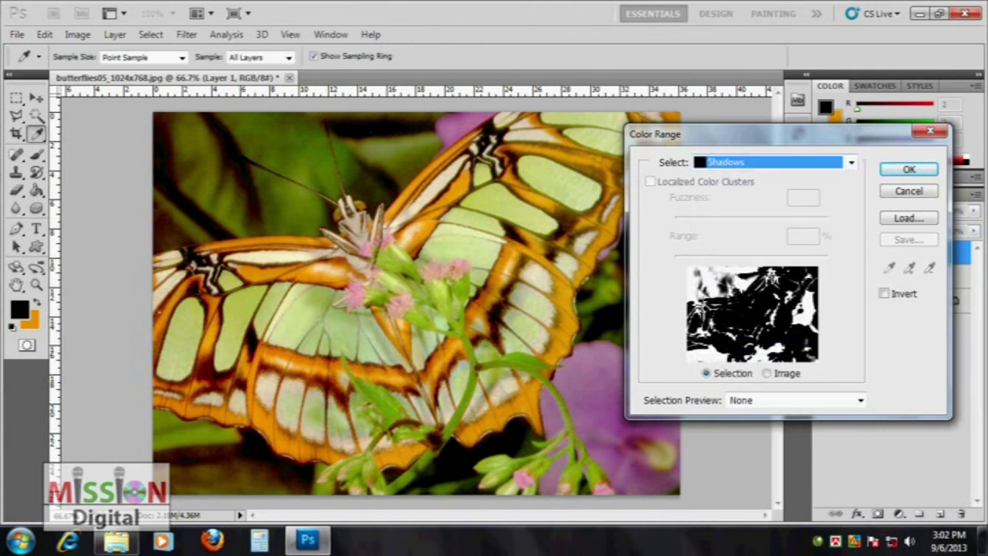
{"action": "left_click", "coordinate": [766, 372]}
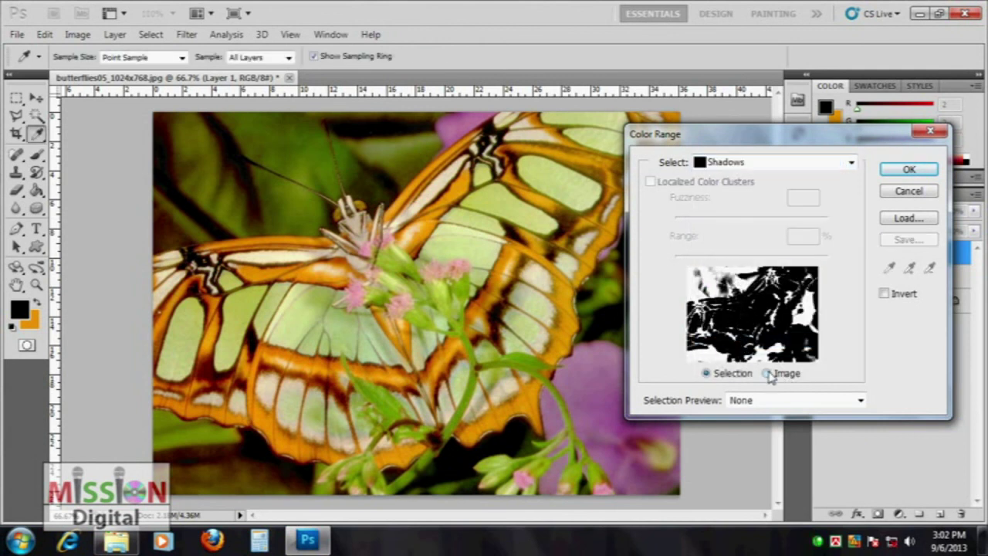
{"action": "left_click", "coordinate": [707, 373]}
{"action": "left_click", "coordinate": [910, 170]}
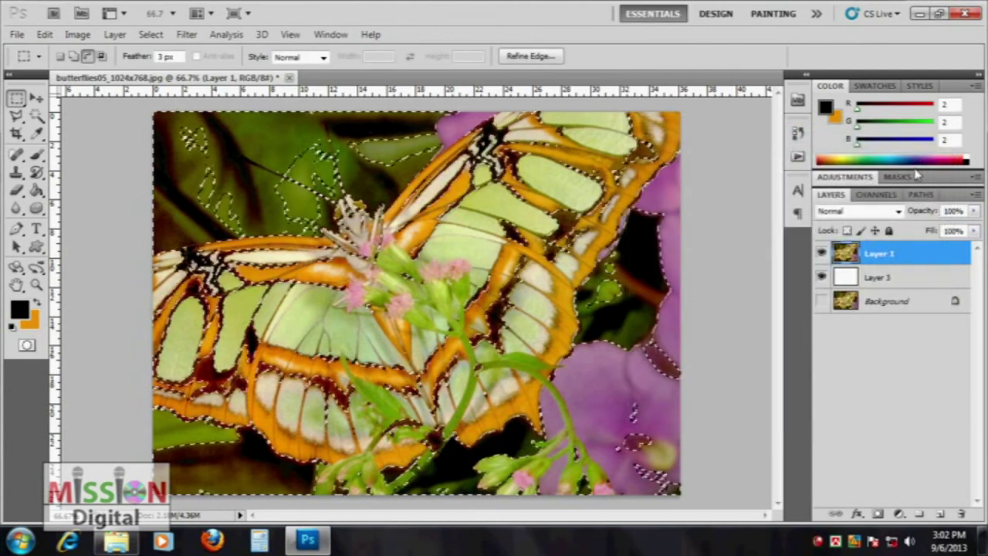
Step: Copy the shadows to a new Layer 4, compare it with Layer 1, and merge it down
{"action": "key", "text": "ctrl+j"}
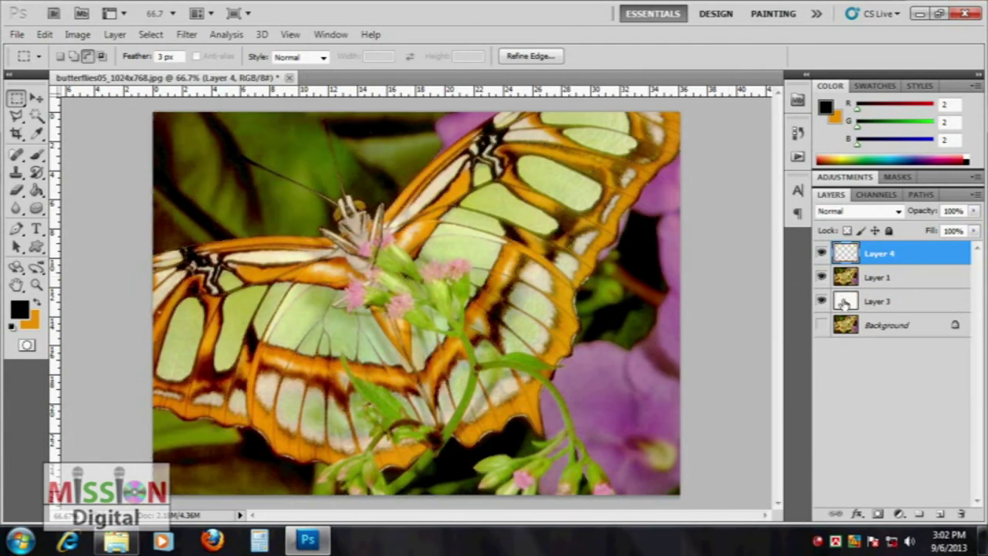
{"action": "left_click", "coordinate": [822, 277]}
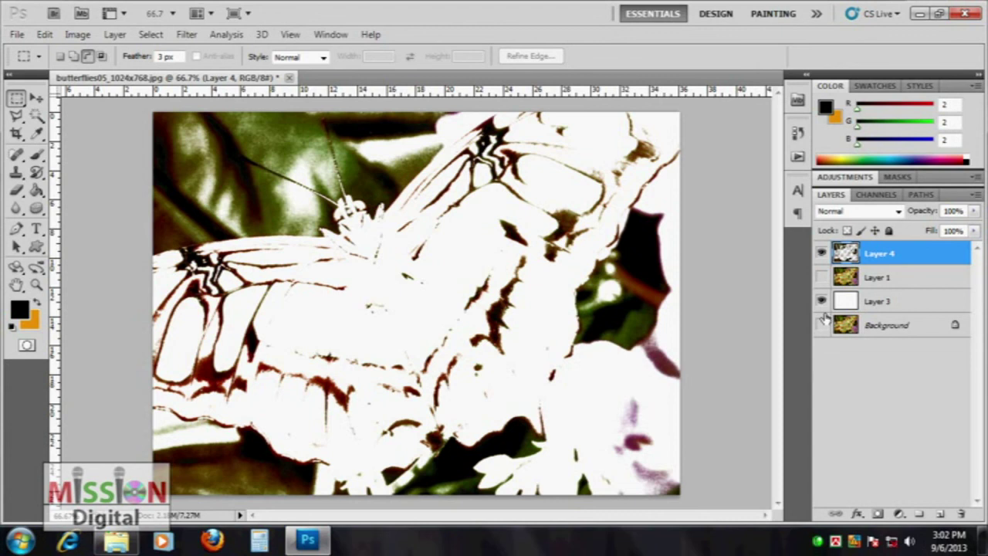
{"action": "left_click", "coordinate": [821, 276]}
{"action": "left_click", "coordinate": [888, 278]}
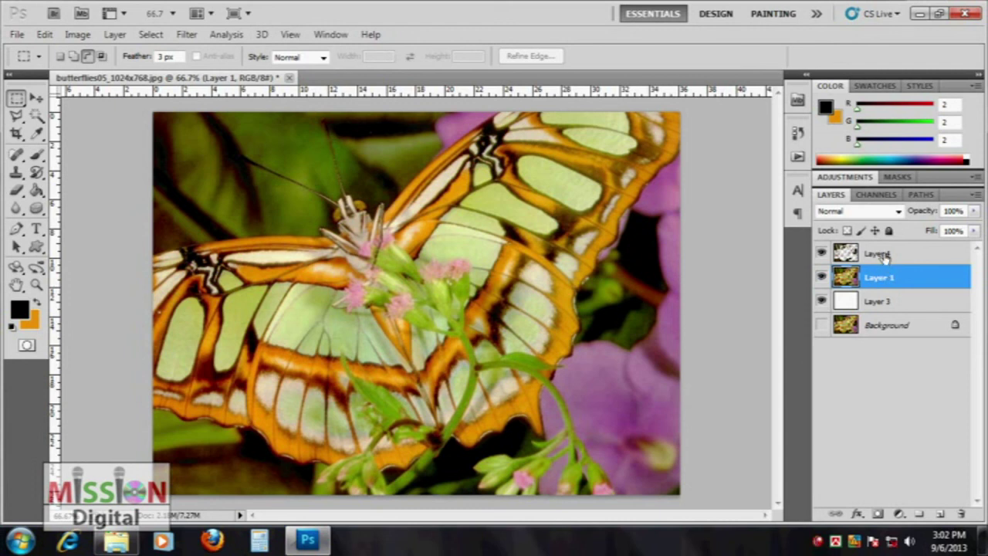
{"action": "left_click", "coordinate": [885, 257]}
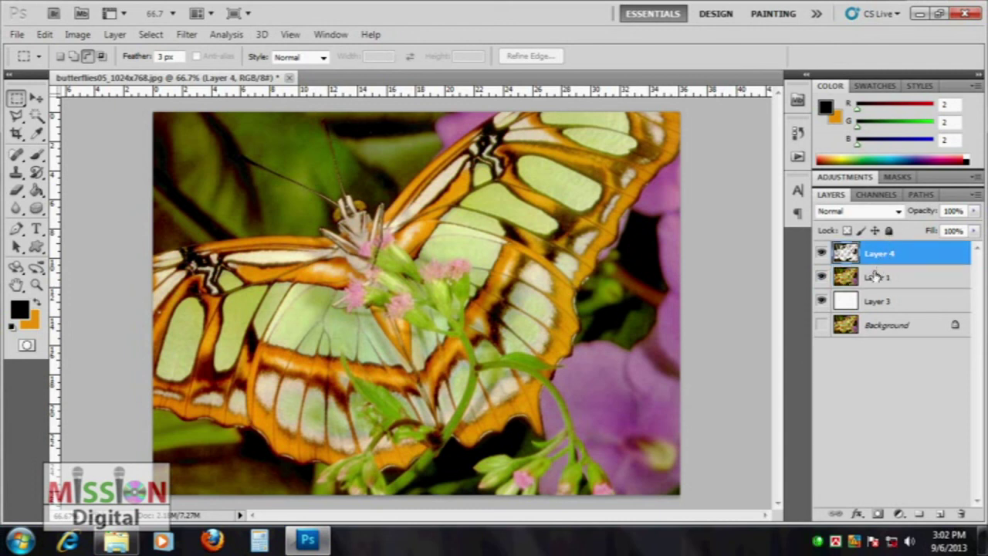
{"action": "key", "text": "ctrl+e"}
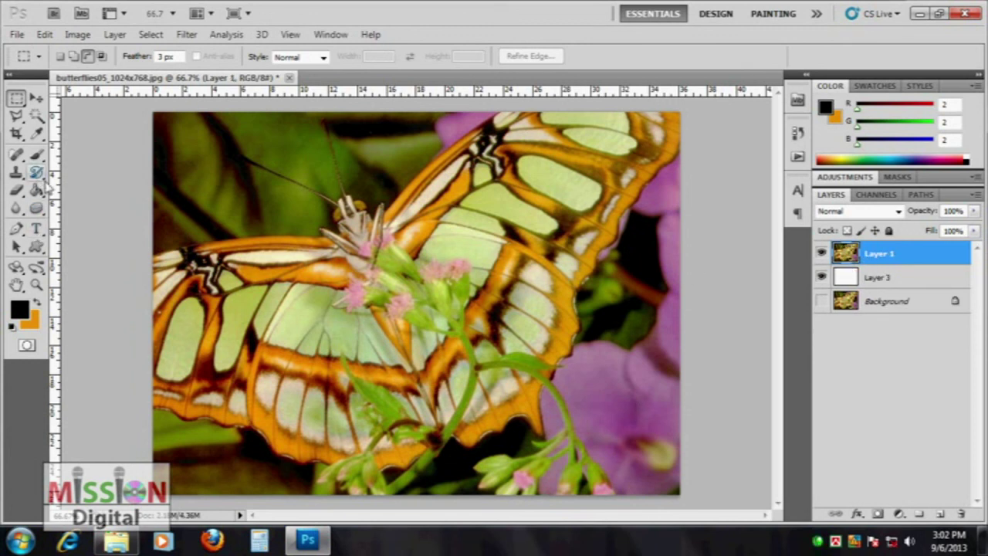
Step: Select the orange wing areas with Color Range at Fuzziness 109 and copy them to Layer 4
{"action": "left_click", "coordinate": [150, 34]}
{"action": "left_click", "coordinate": [187, 165]}
{"action": "left_click", "coordinate": [424, 227]}
{"action": "left_click_drag", "start_coordinate": [803, 217], "coordinate": [759, 218]}
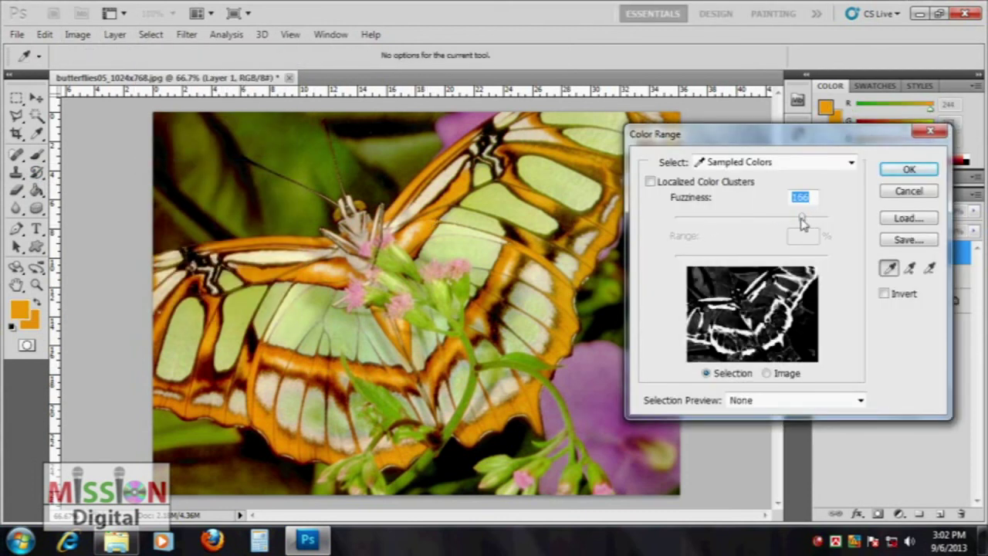
{"action": "left_click", "coordinate": [908, 169]}
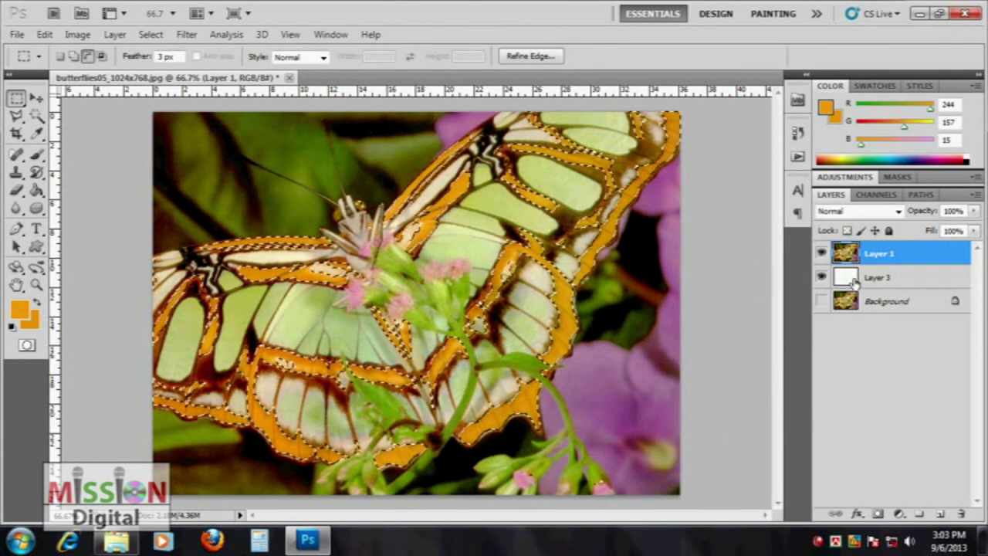
{"action": "key", "text": "ctrl+j"}
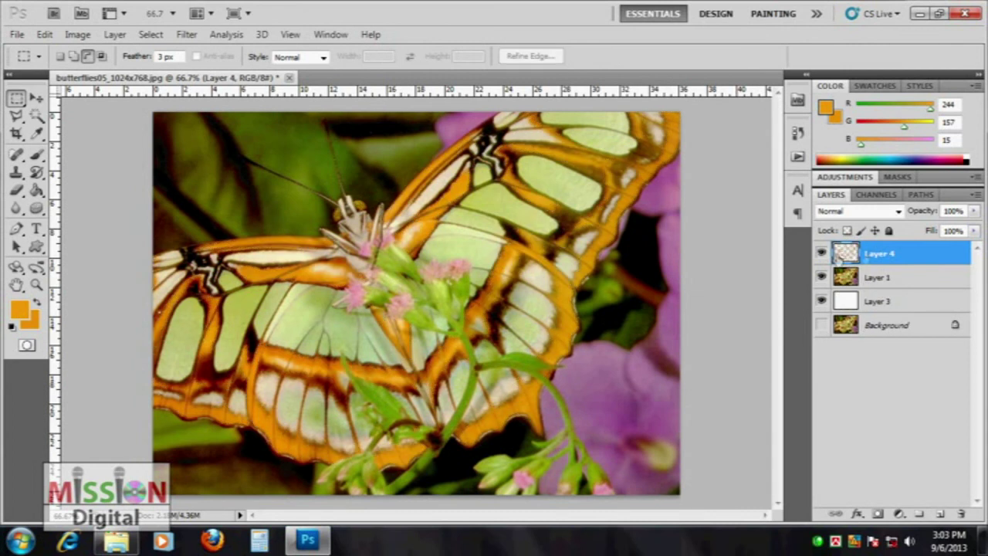
{"action": "left_click", "coordinate": [856, 513]}
Step: Apply Bevel and Emboss to Layer 4 with Depth 317%, Size 4 and Soften 4
{"action": "left_click", "coordinate": [897, 417]}
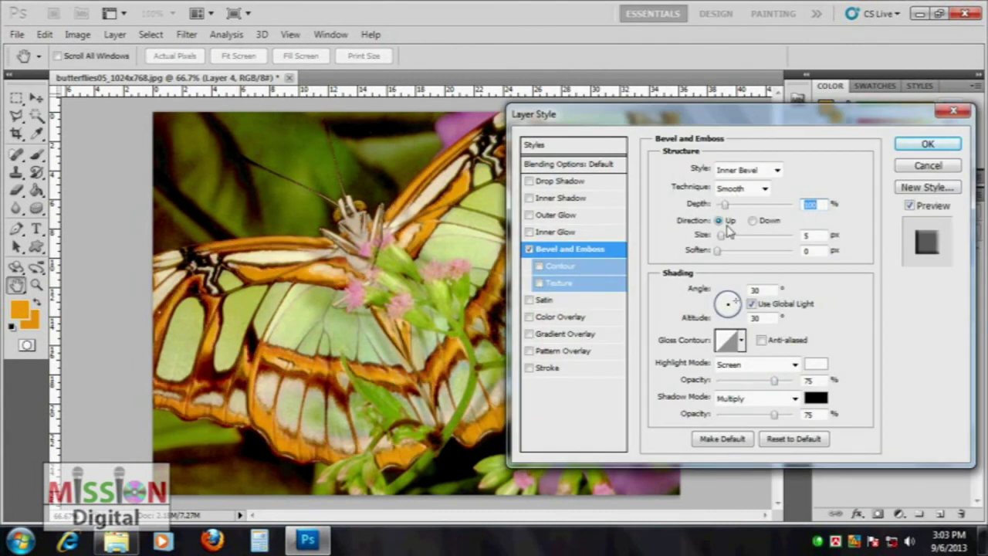
{"action": "left_click_drag", "start_coordinate": [725, 206], "coordinate": [738, 205]}
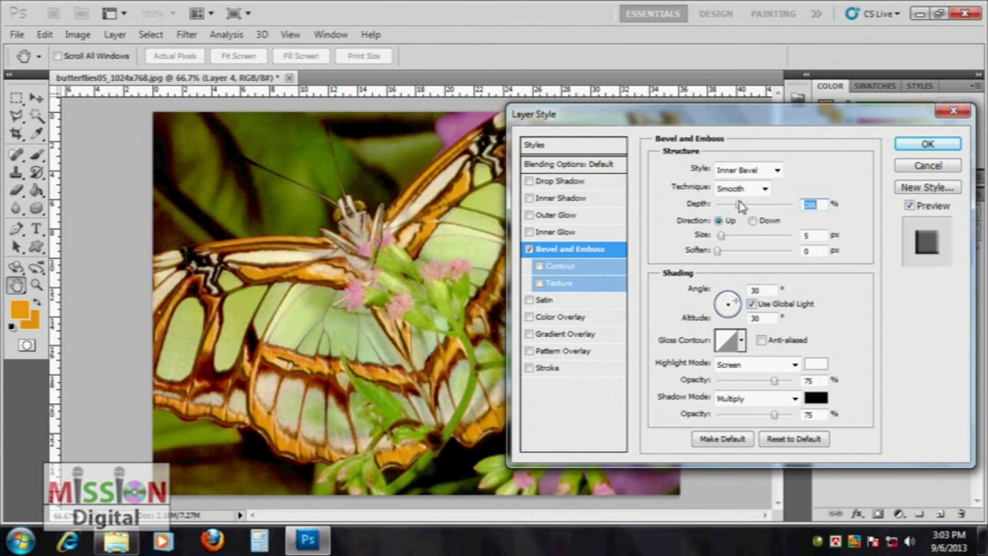
{"action": "left_click_drag", "start_coordinate": [723, 235], "coordinate": [738, 250]}
{"action": "left_click", "coordinate": [727, 251]}
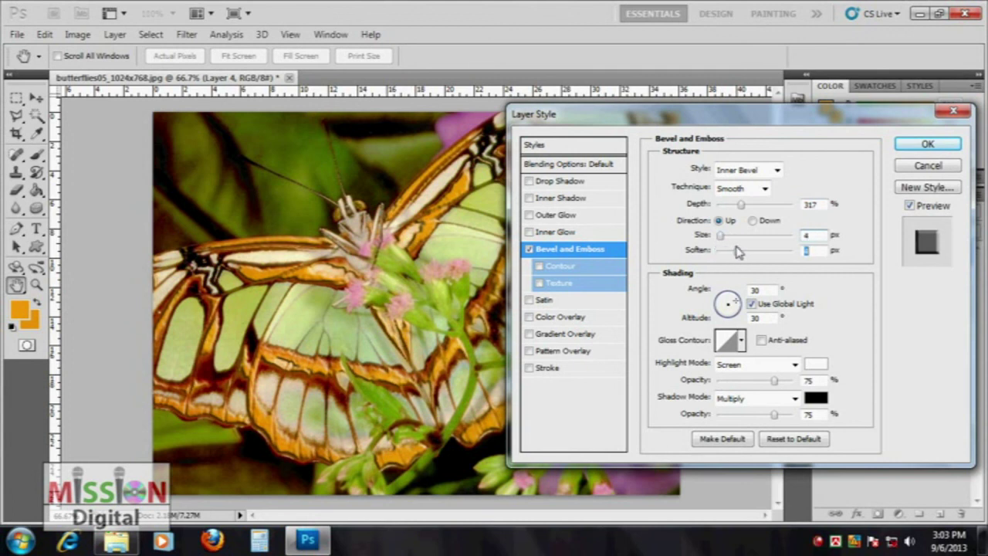
{"action": "left_click_drag", "start_coordinate": [774, 380], "coordinate": [792, 380]}
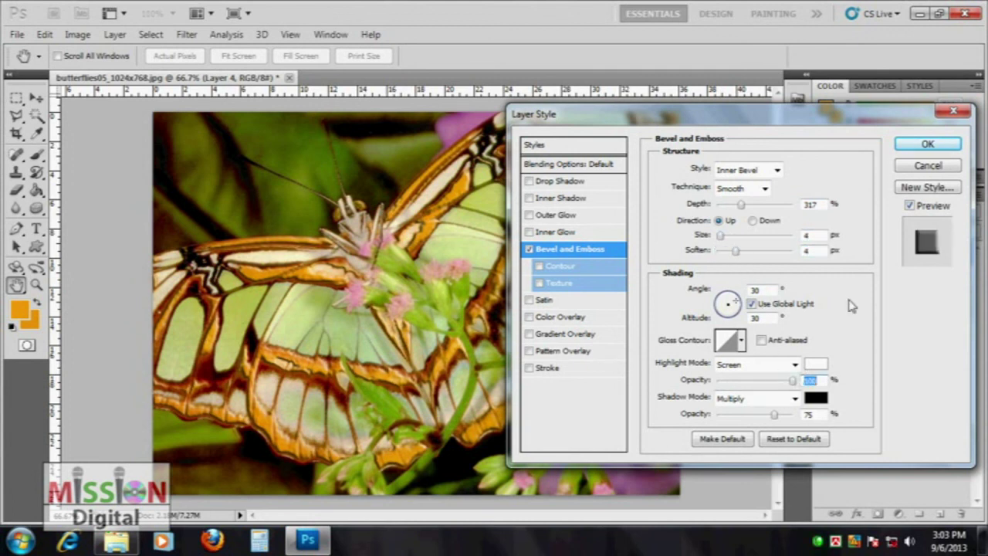
{"action": "left_click", "coordinate": [927, 144]}
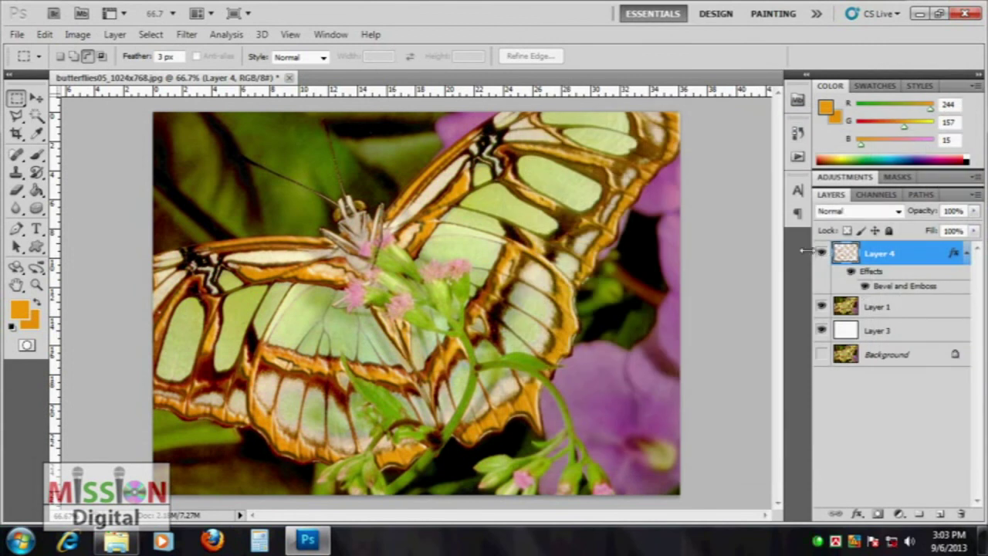
Step: Toggle Layer 4 and Layer 1 visibility to inspect the emboss effect
{"action": "left_click", "coordinate": [820, 253]}
{"action": "left_click", "coordinate": [820, 252]}
{"action": "left_click", "coordinate": [821, 306]}
{"action": "left_click", "coordinate": [36, 98]}
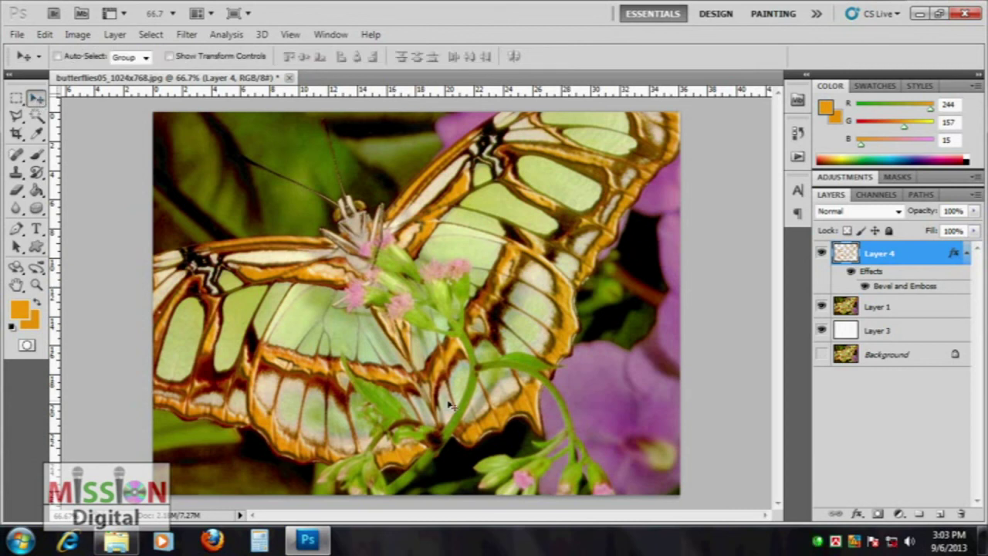
{"action": "left_click", "coordinate": [153, 36]}
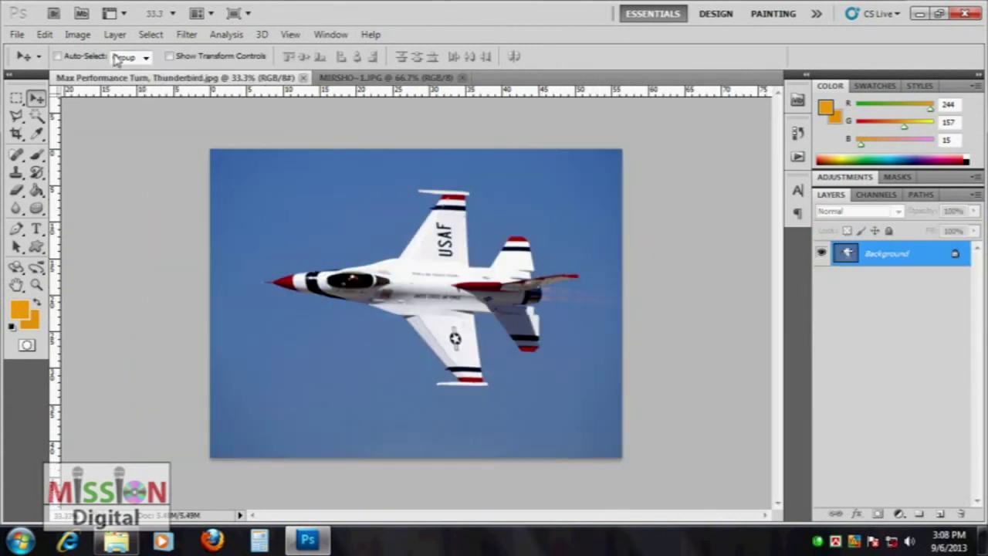
Step: Open and close the Select menu on the Thunderbird photo without applying anything
{"action": "left_click", "coordinate": [150, 34]}
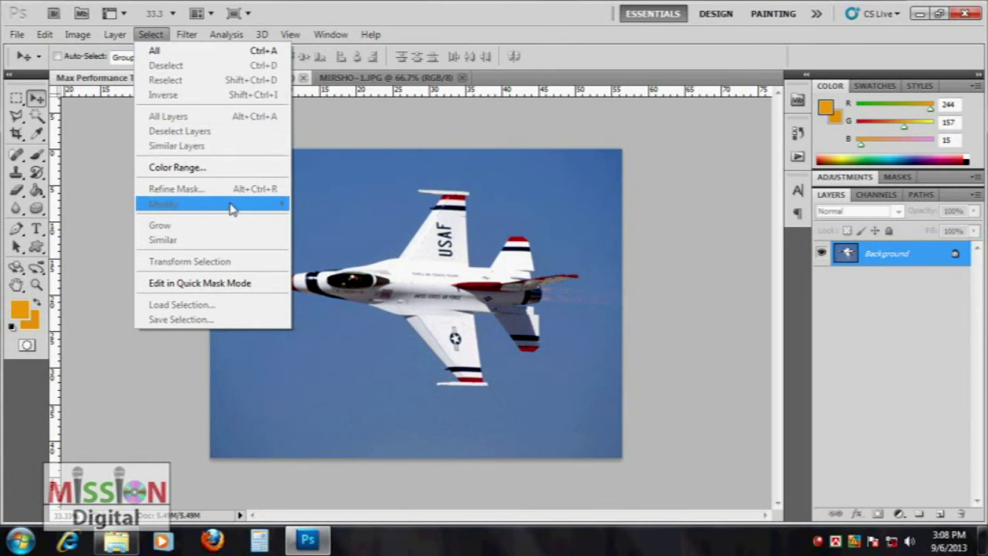
{"action": "left_click", "coordinate": [137, 177]}
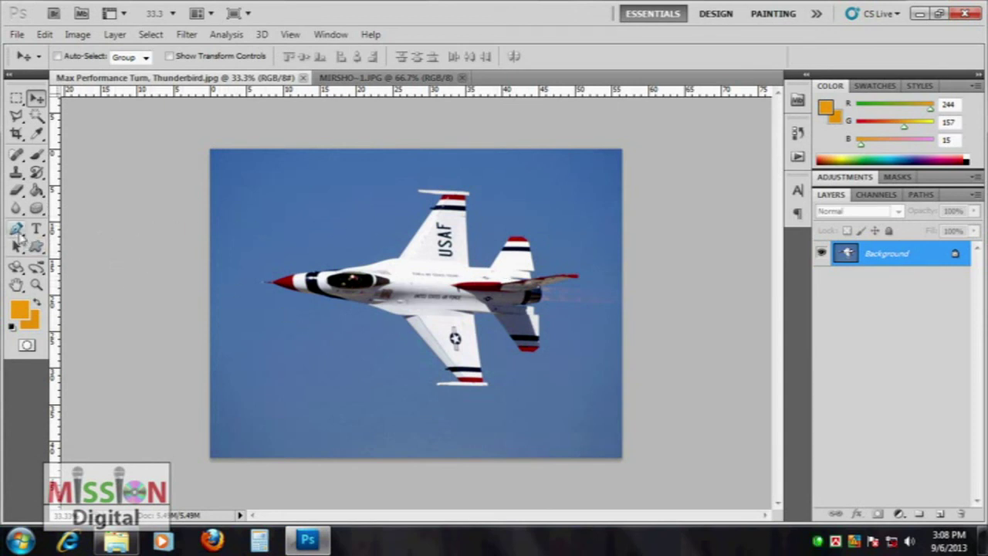
Step: Choose the standard Pen Tool and zoom to 66.7% on the jet
{"action": "left_click", "coordinate": [17, 231]}
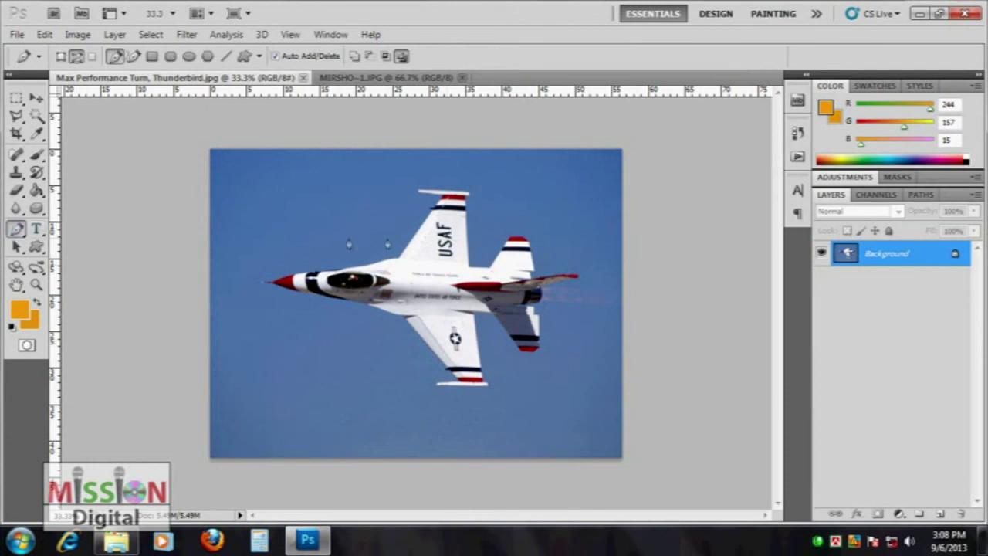
{"action": "key", "text": "ctrl+plus"}
{"action": "key", "text": "ctrl+plus"}
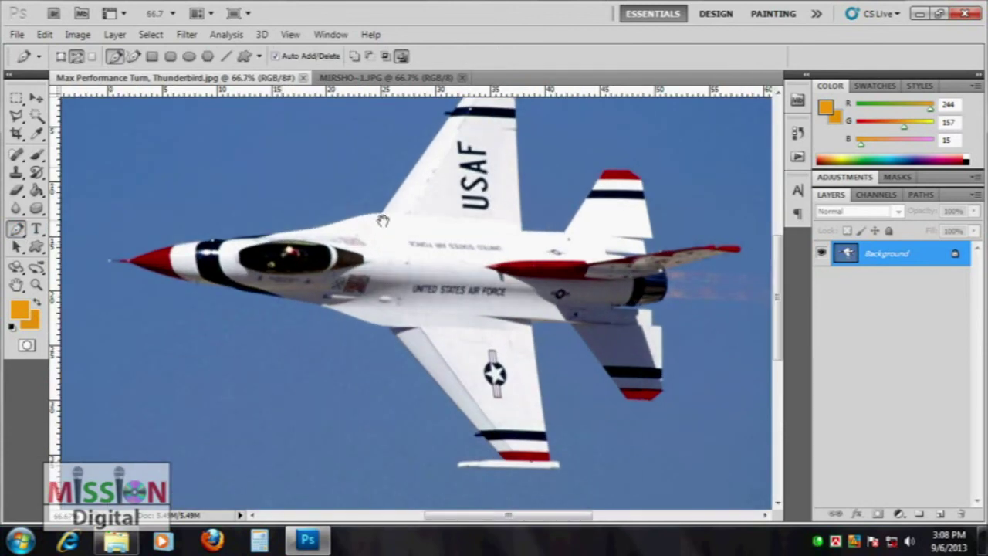
{"action": "left_click_drag", "start_coordinate": [382, 324], "coordinate": [404, 313]}
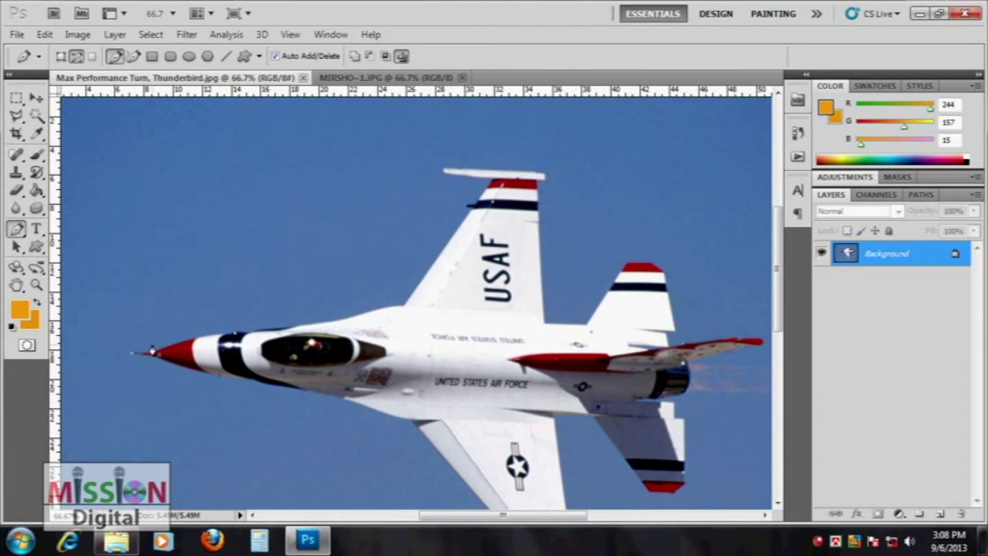
{"action": "right_click", "coordinate": [17, 229]}
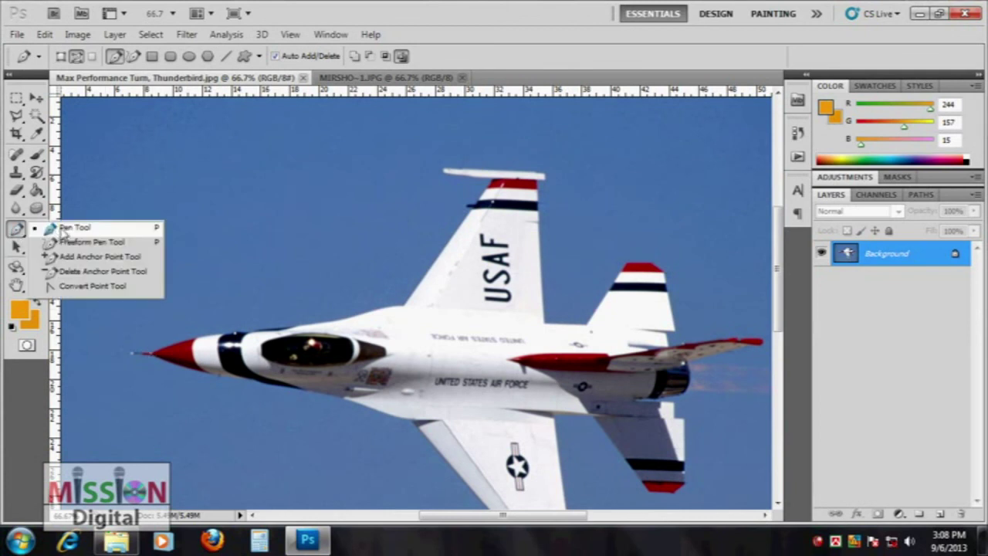
{"action": "left_click", "coordinate": [77, 229]}
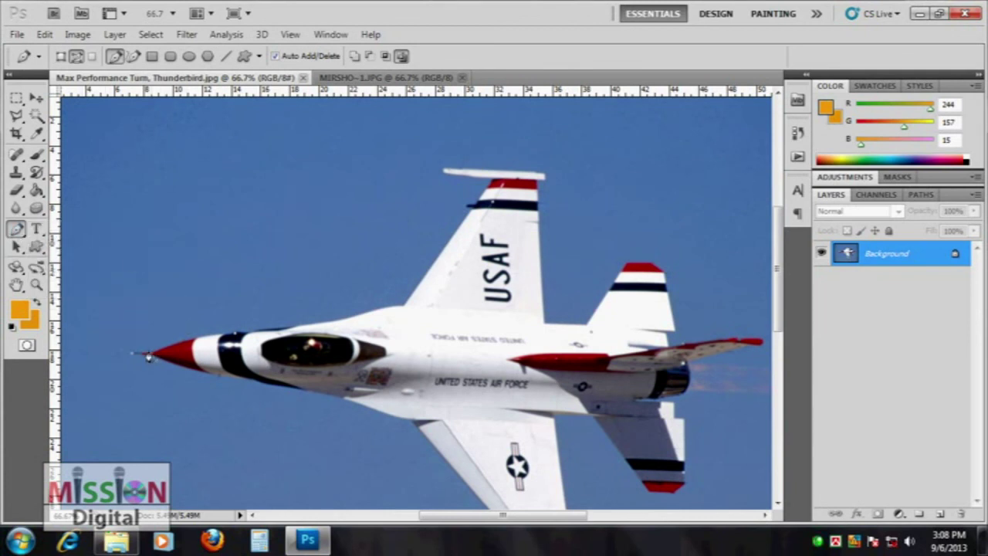
Step: Place path anchors from the jet's nose past the cockpit along the fuselage top to the tail fin
{"action": "left_click_drag", "start_coordinate": [132, 355], "coordinate": [152, 359]}
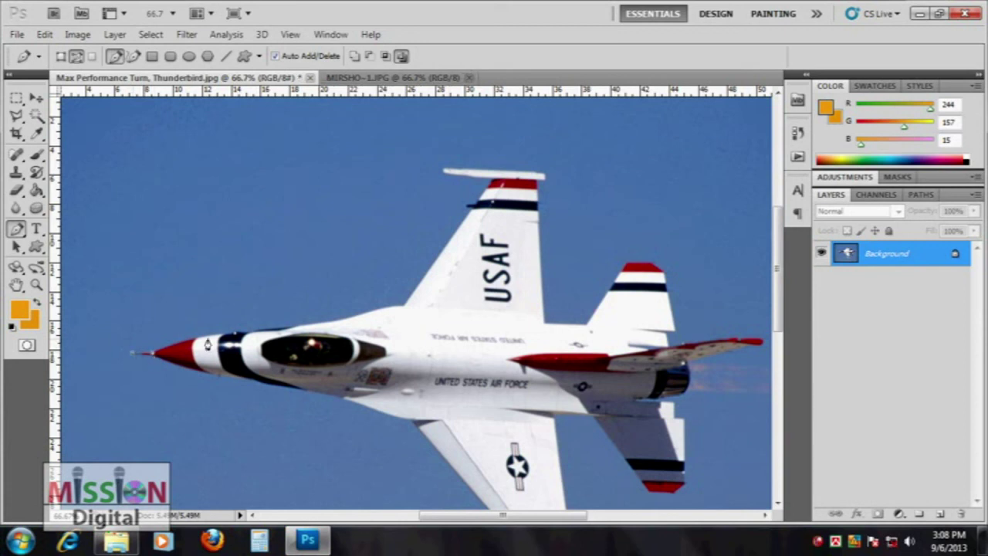
{"action": "left_click_drag", "start_coordinate": [246, 338], "coordinate": [310, 337]}
{"action": "mouse_move", "coordinate": [405, 307]}
{"action": "left_mouse_down"}
{"action": "mouse_move", "coordinate": [415, 311]}
{"action": "mouse_move", "coordinate": [403, 308]}
{"action": "left_mouse_up"}
{"action": "left_click", "coordinate": [545, 179]}
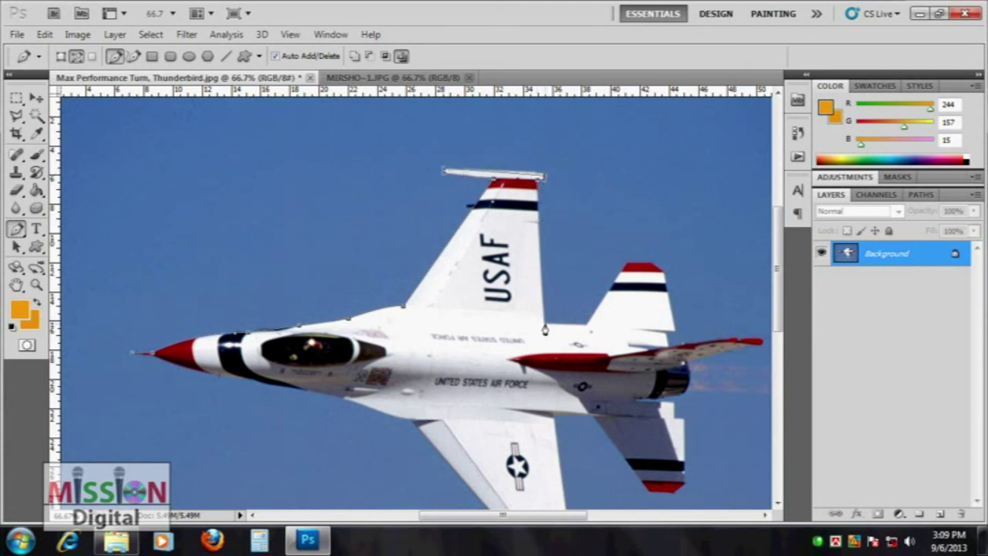
Step: Continue the path around the tail fin, red fin tip, wing, missile rail and lower fuselage
{"action": "left_click", "coordinate": [543, 325]}
{"action": "left_click", "coordinate": [589, 325]}
{"action": "left_click", "coordinate": [660, 265]}
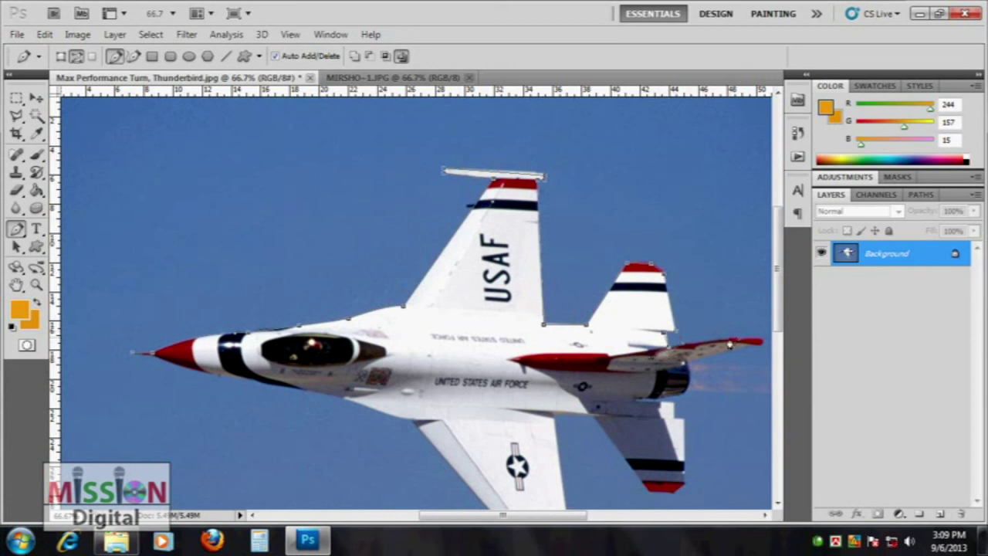
{"action": "left_click", "coordinate": [733, 344]}
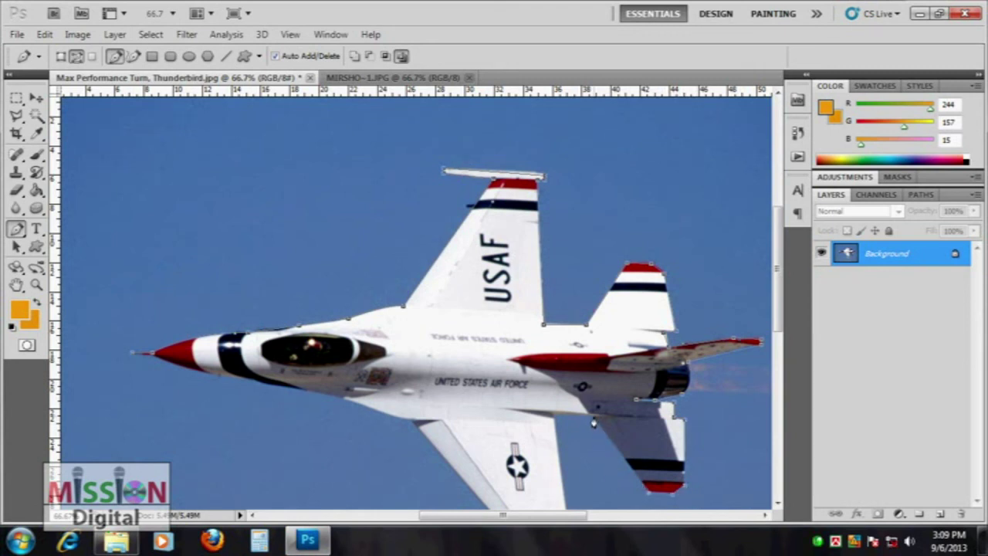
{"action": "scroll", "coordinate": [587, 386], "scroll_direction": "down", "scroll_amount": 3}
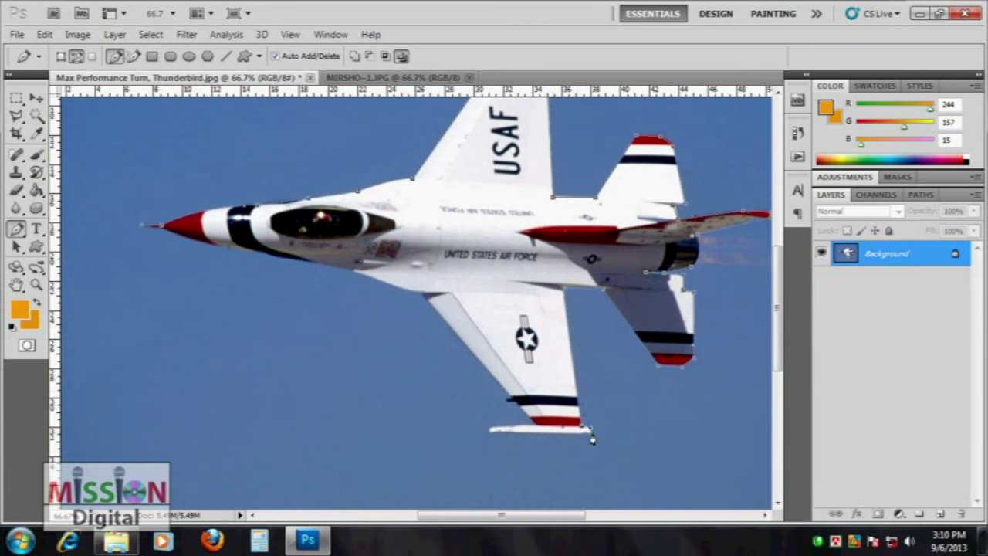
{"action": "left_click", "coordinate": [489, 430]}
{"action": "left_click", "coordinate": [421, 294]}
{"action": "left_click", "coordinate": [356, 272]}
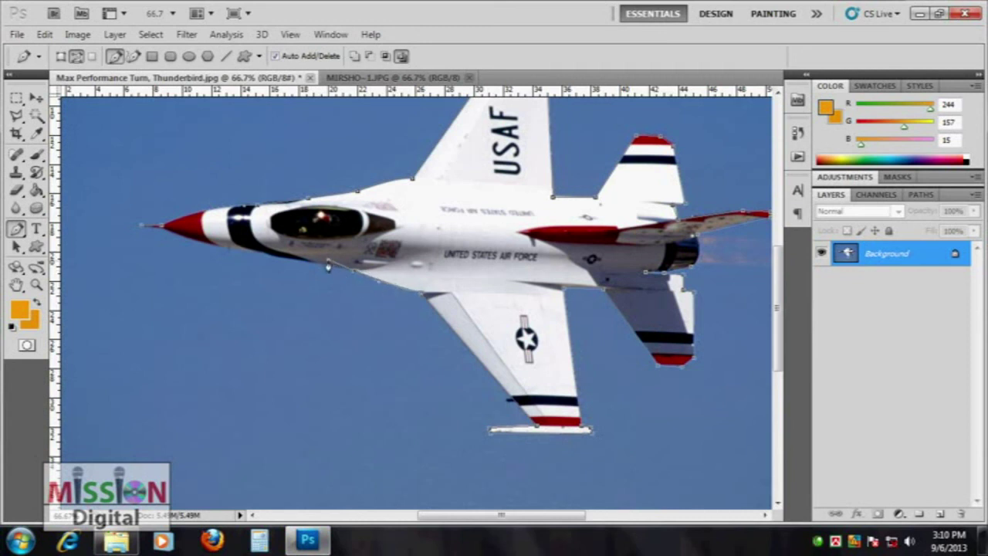
Step: Close the path at the nose with a curved segment along its lower edge
{"action": "left_click_drag", "start_coordinate": [273, 275], "coordinate": [441, 353]}
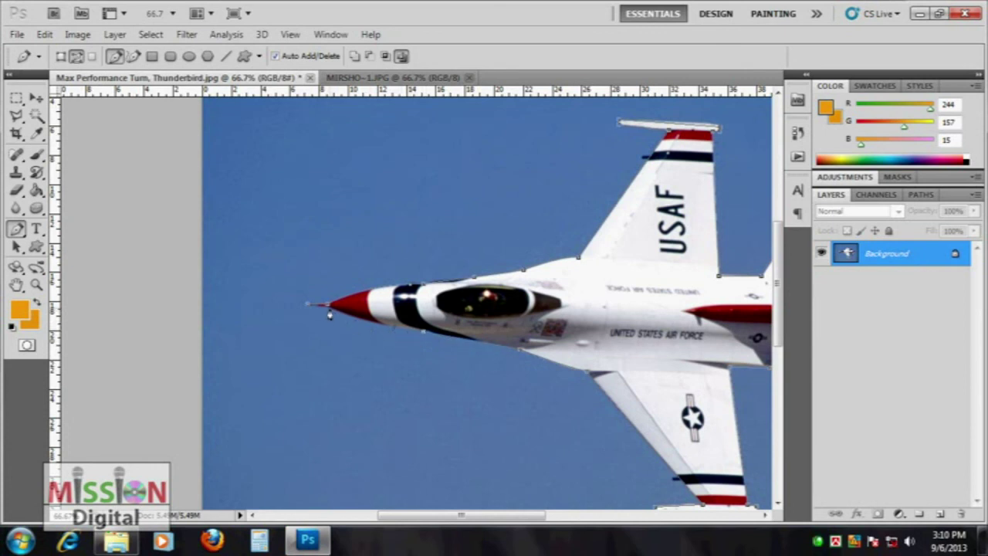
{"action": "left_click", "coordinate": [308, 301]}
{"action": "left_click_drag", "start_coordinate": [333, 312], "coordinate": [330, 312]}
{"action": "left_click_drag", "start_coordinate": [308, 306], "coordinate": [318, 317]}
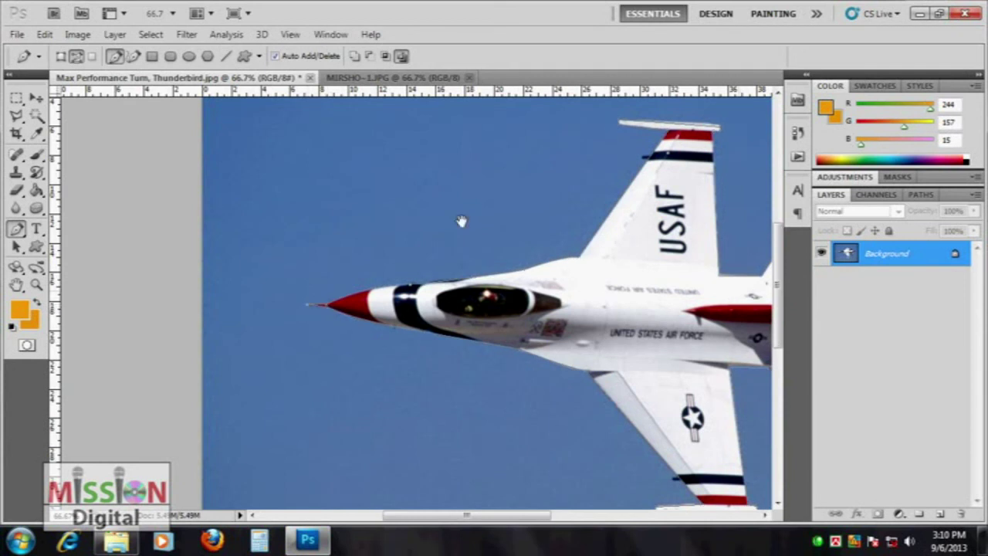
Step: Pan the canvas so the whole jet sits centred in view
{"action": "left_click_drag", "start_coordinate": [461, 218], "coordinate": [225, 208]}
{"action": "left_click_drag", "start_coordinate": [501, 280], "coordinate": [509, 279]}
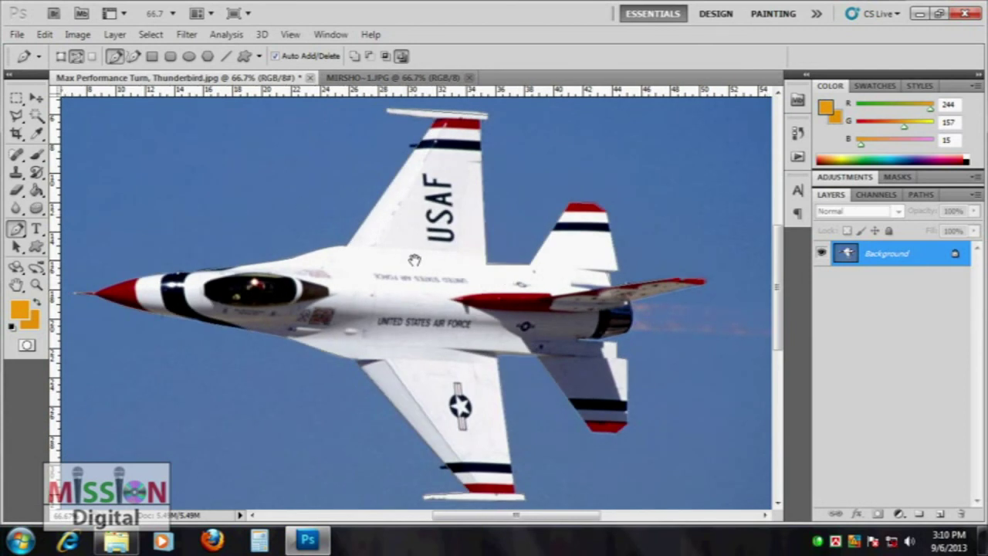
{"action": "left_click_drag", "start_coordinate": [409, 261], "coordinate": [440, 263]}
Step: Select the jet's outline path with the Path Selection tool
{"action": "right_click", "coordinate": [368, 255]}
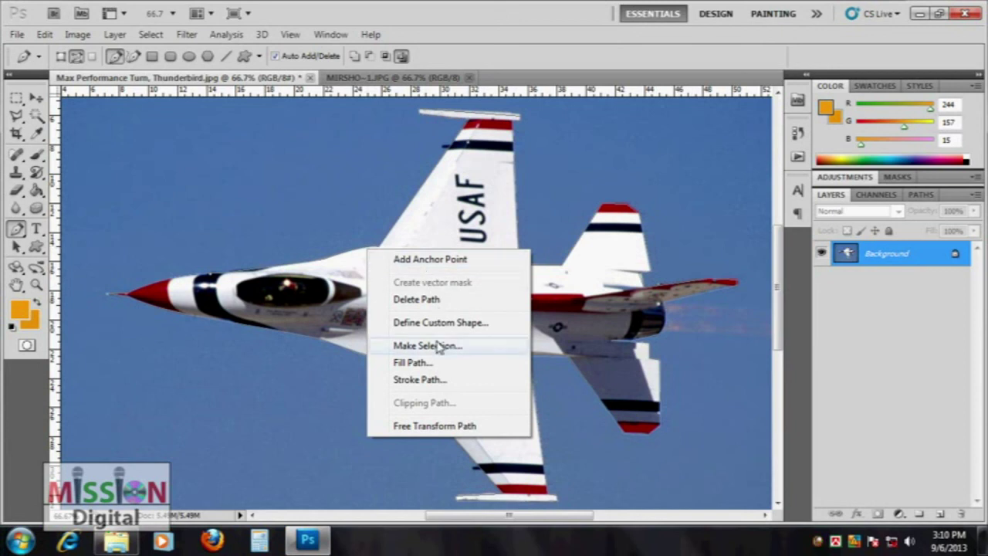
{"action": "left_click", "coordinate": [23, 114]}
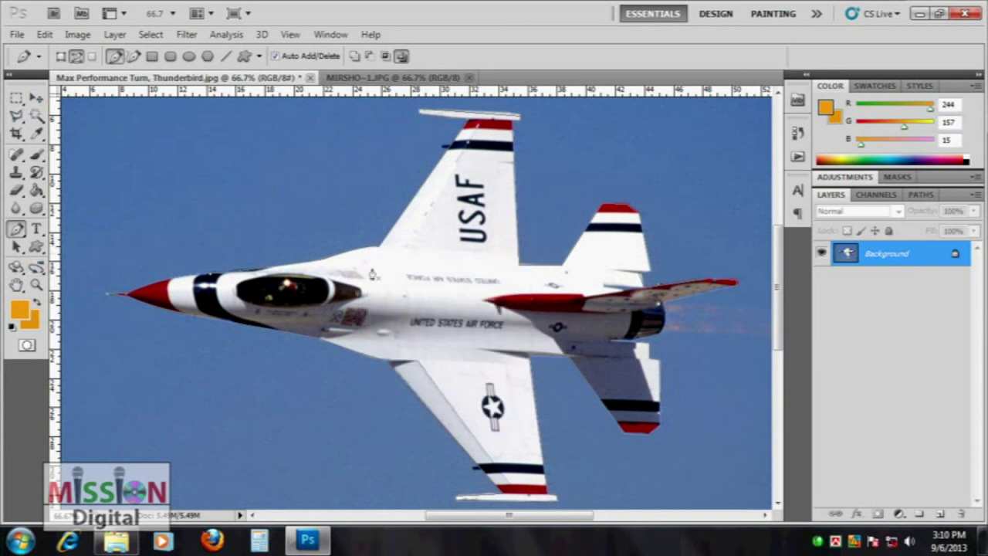
{"action": "left_click", "coordinate": [36, 98]}
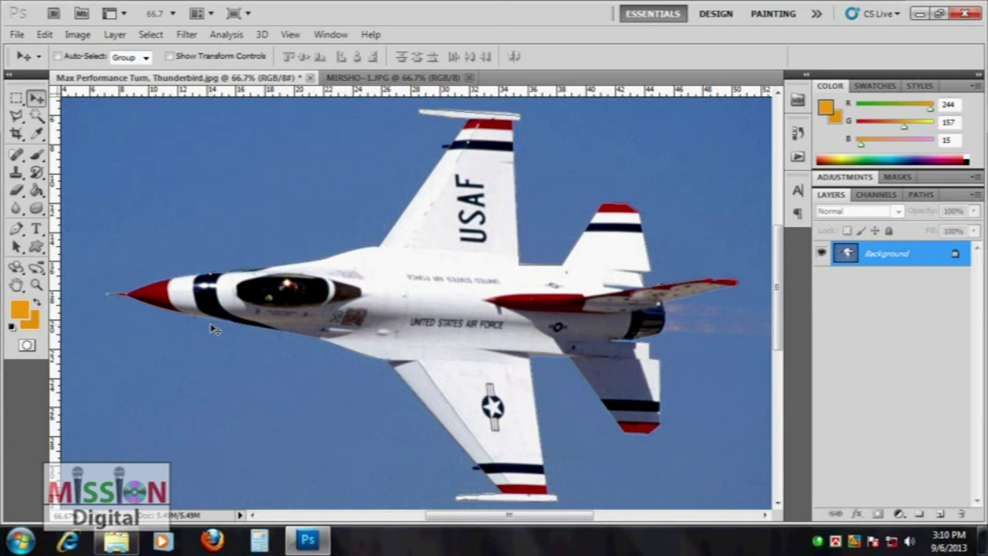
{"action": "left_click", "coordinate": [17, 230]}
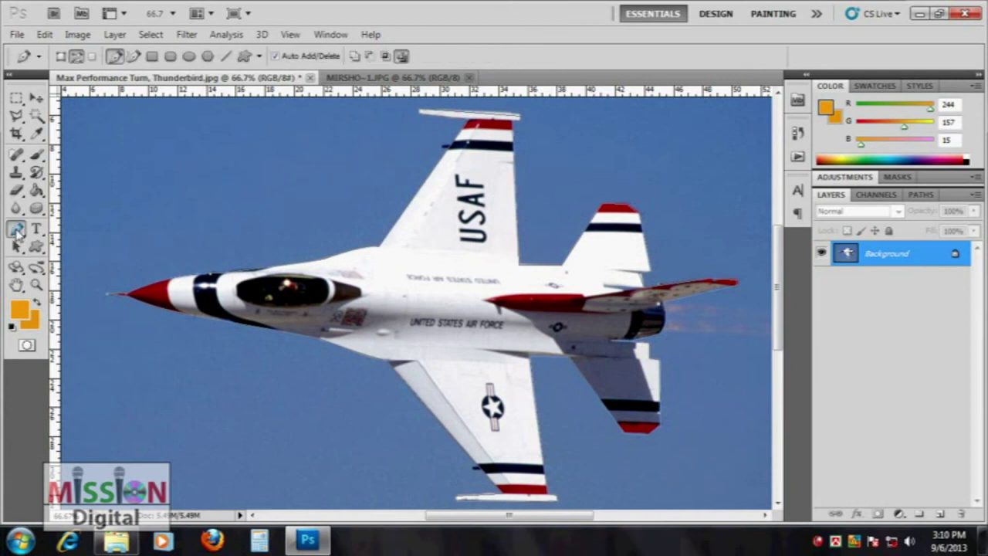
{"action": "left_click", "coordinate": [17, 247]}
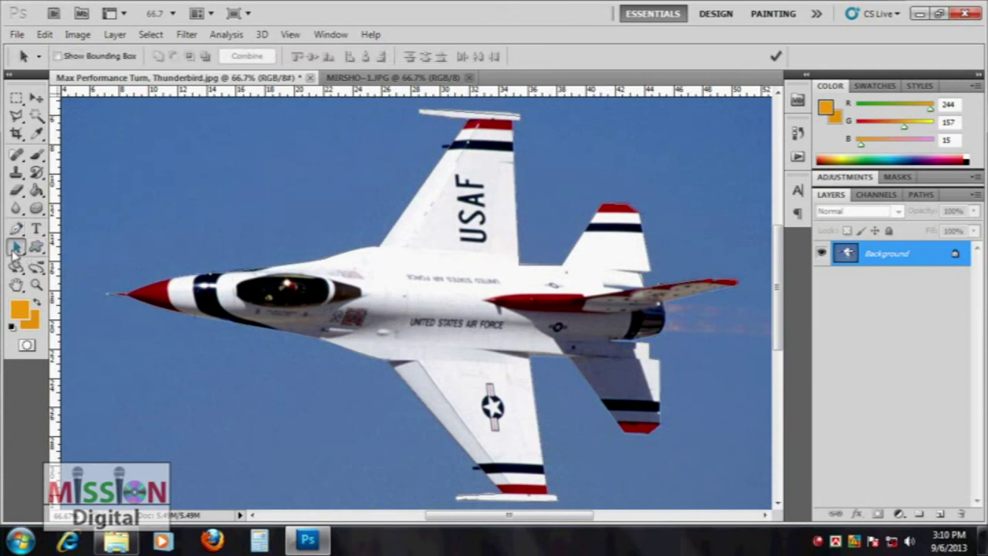
{"action": "left_click", "coordinate": [175, 288]}
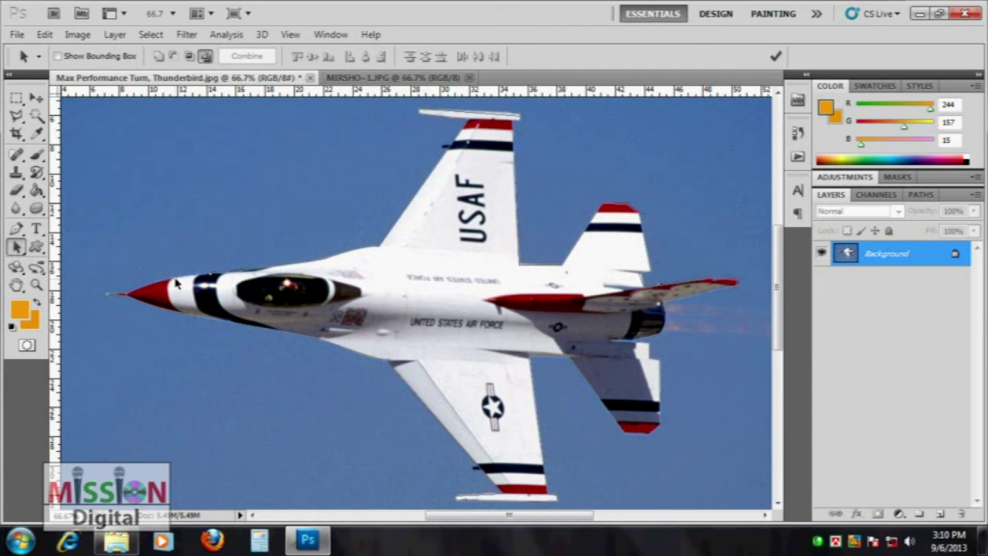
Step: Make a selection from the path with 0 feather, then zoom out to 50%
{"action": "right_click", "coordinate": [345, 254]}
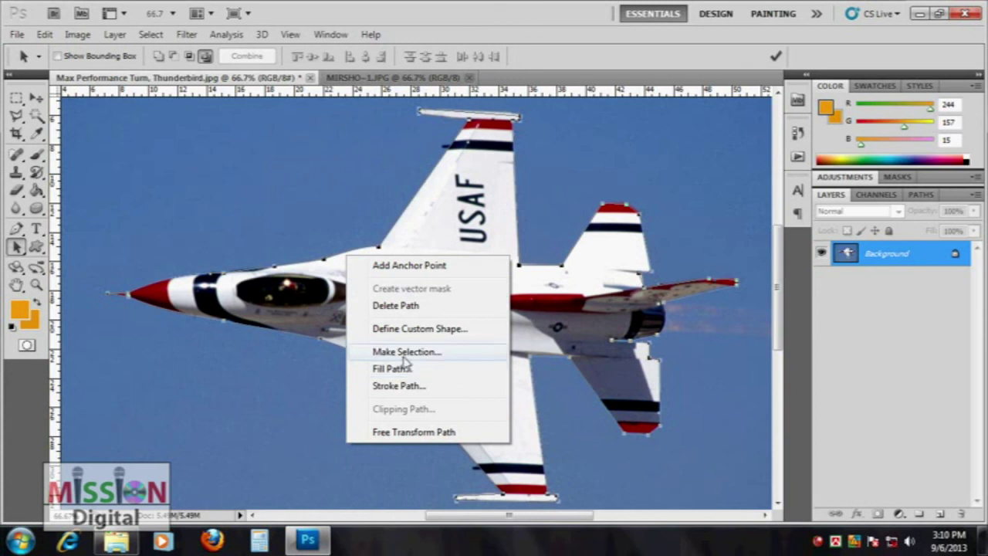
{"action": "left_click", "coordinate": [437, 356]}
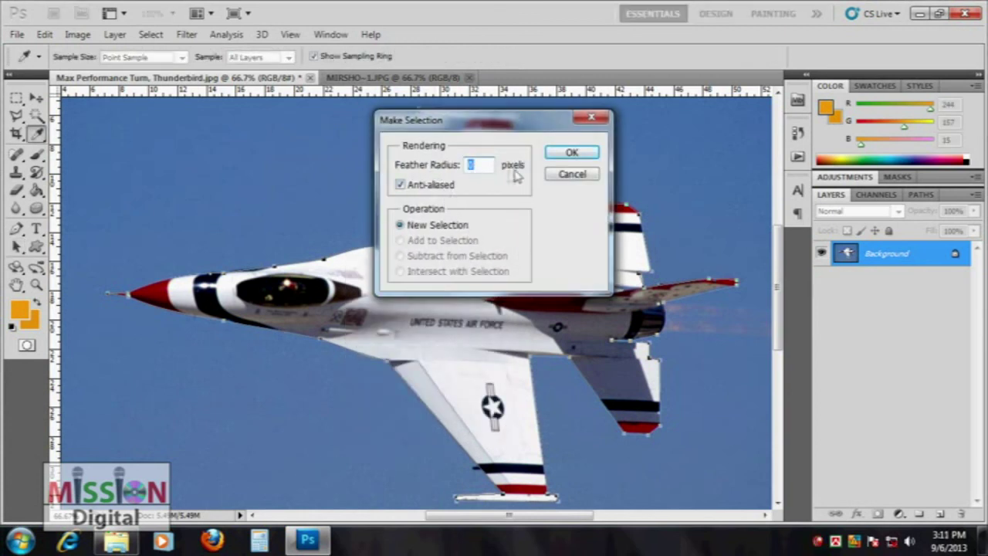
{"action": "left_click", "coordinate": [568, 152]}
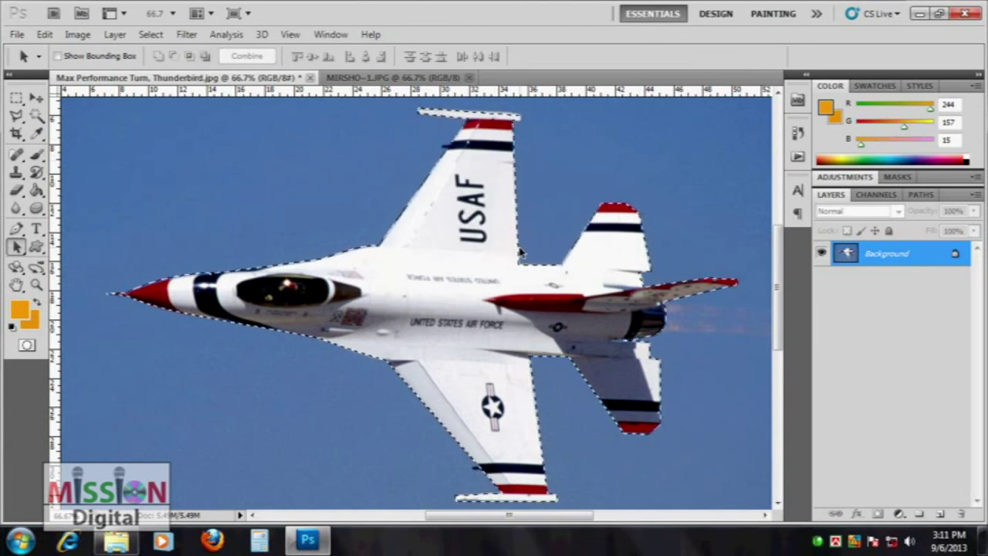
{"action": "key", "text": "ctrl+minus"}
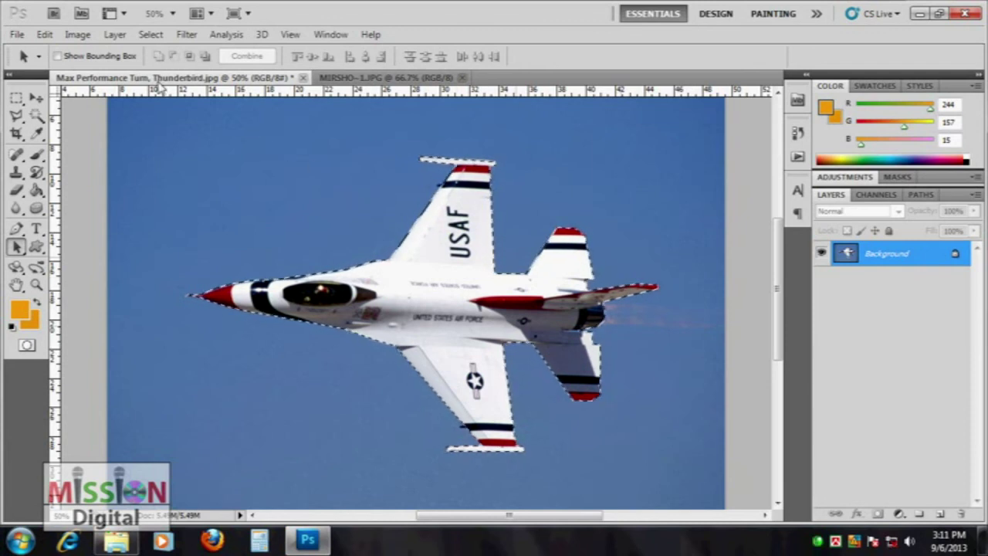
{"action": "left_click", "coordinate": [146, 37]}
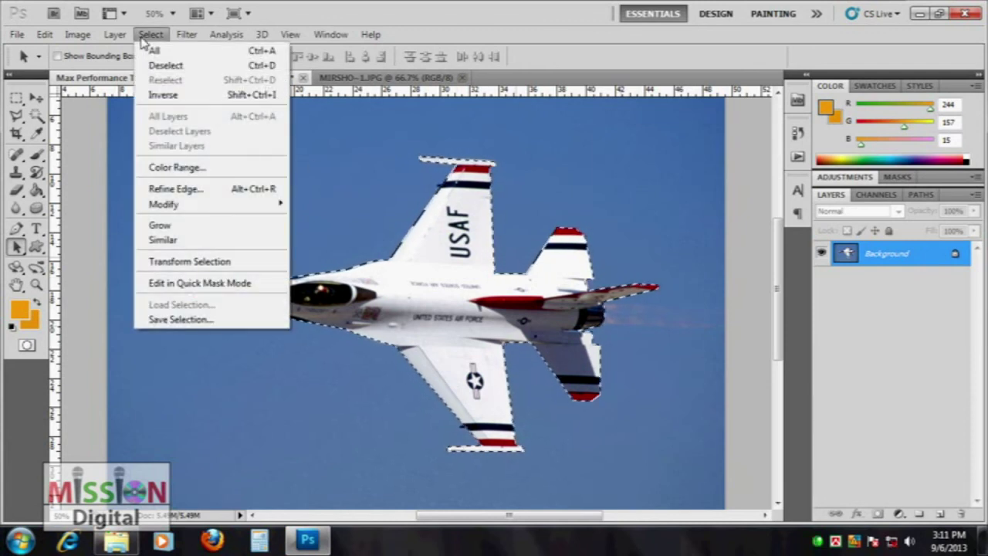
{"action": "mouse_move", "coordinate": [163, 204]}
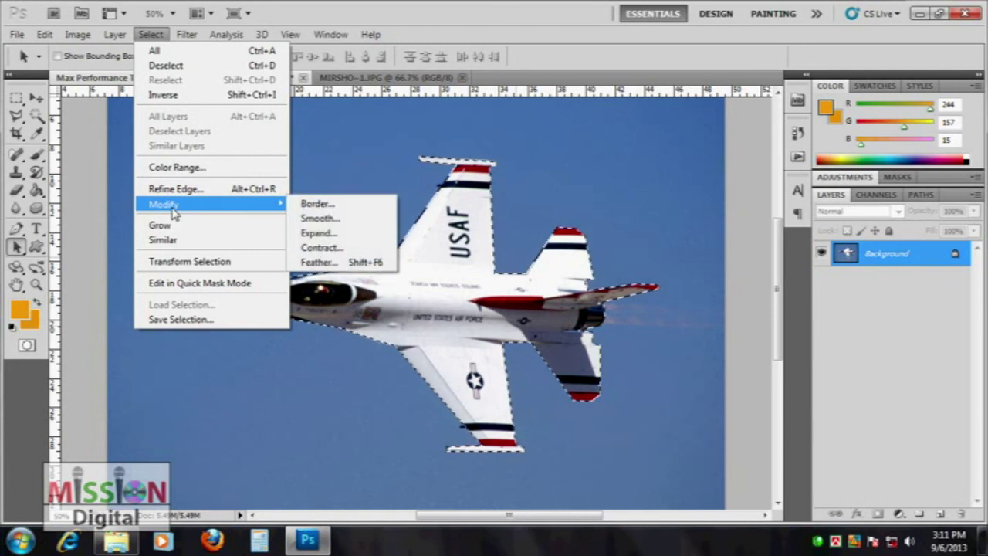
{"action": "left_click", "coordinate": [334, 208]}
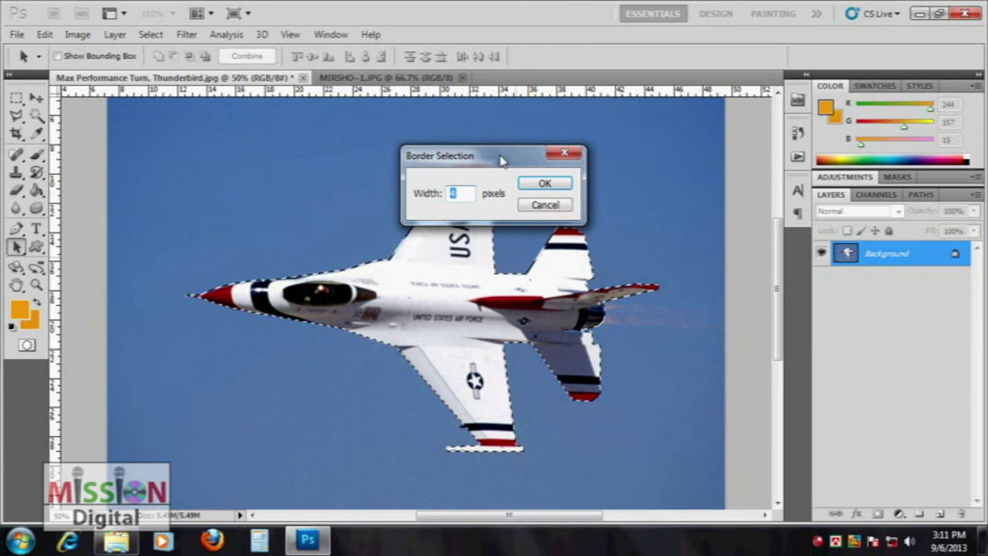
{"action": "left_click_drag", "start_coordinate": [501, 161], "coordinate": [575, 139]}
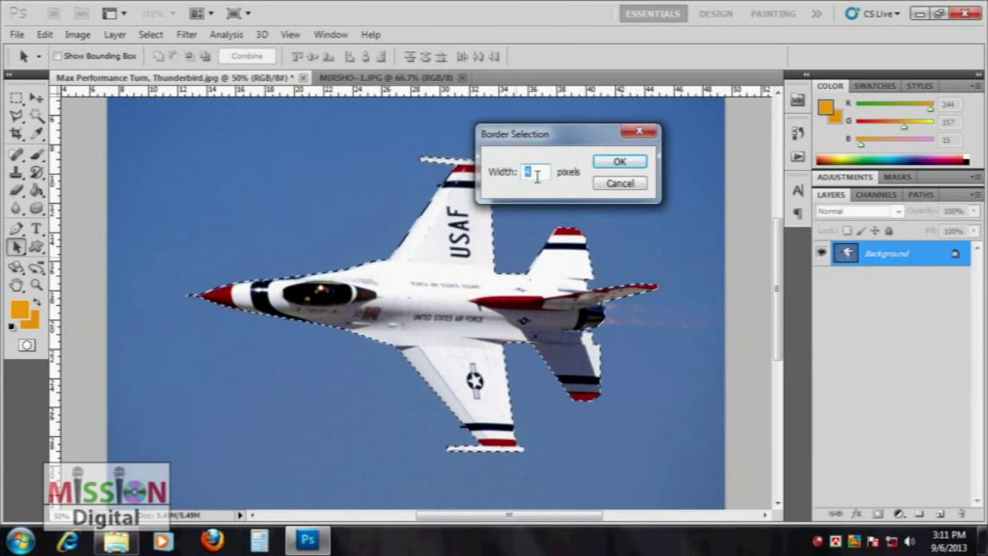
{"action": "left_click", "coordinate": [599, 166]}
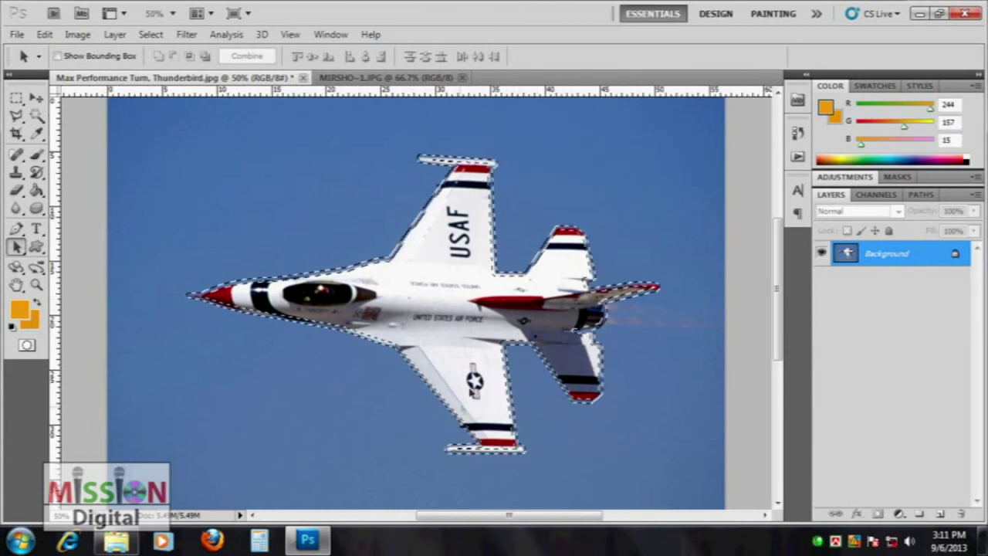
{"action": "left_click", "coordinate": [328, 78]}
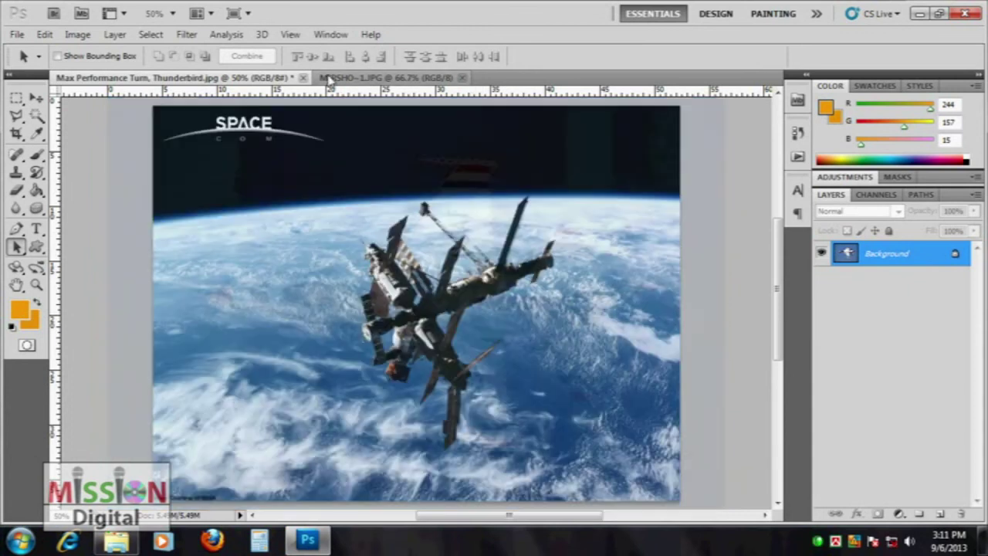
{"action": "left_click_drag", "start_coordinate": [328, 78], "coordinate": [332, 104]}
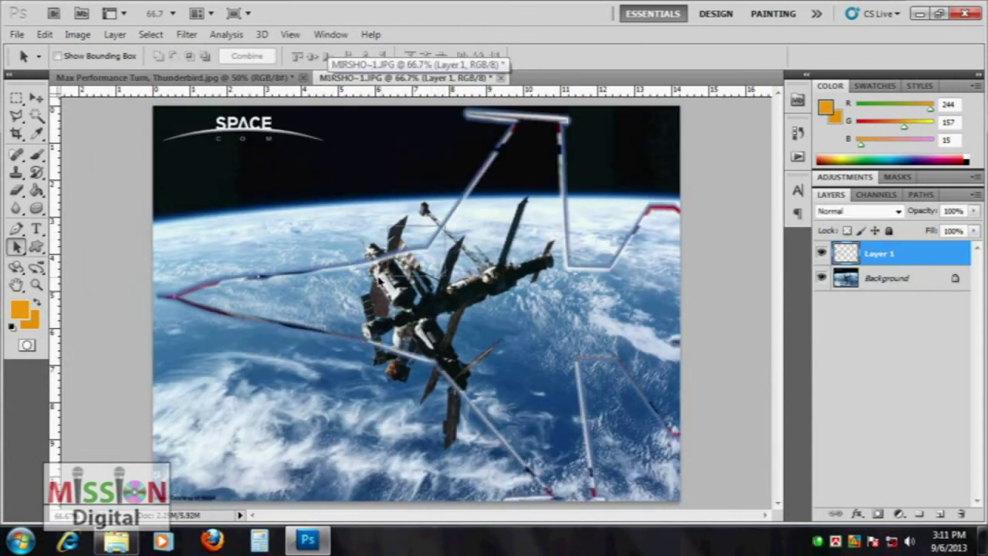
{"action": "key", "text": "ctrl+z"}
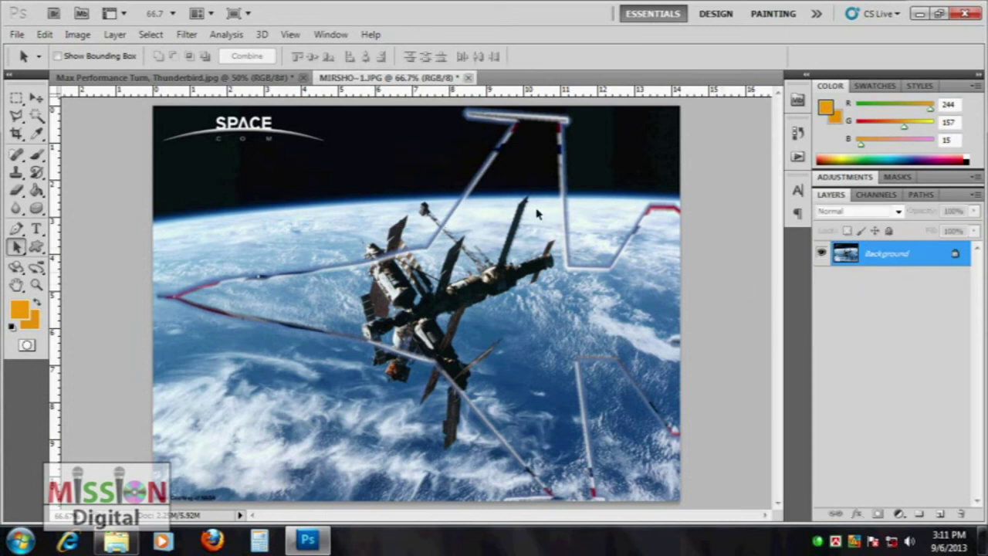
{"action": "left_click", "coordinate": [232, 78]}
{"action": "key", "text": "alt"}
{"action": "left_click", "coordinate": [158, 36]}
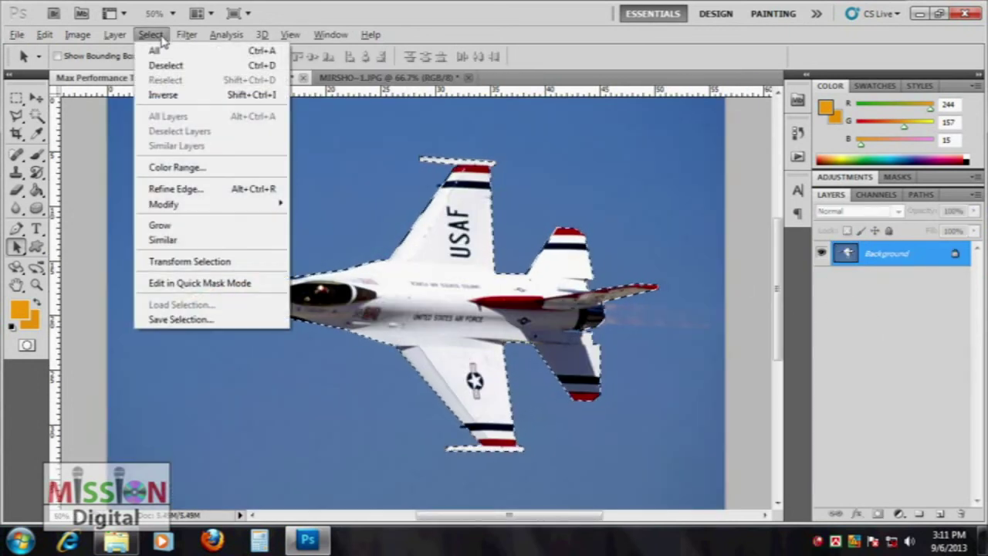
{"action": "mouse_move", "coordinate": [164, 204]}
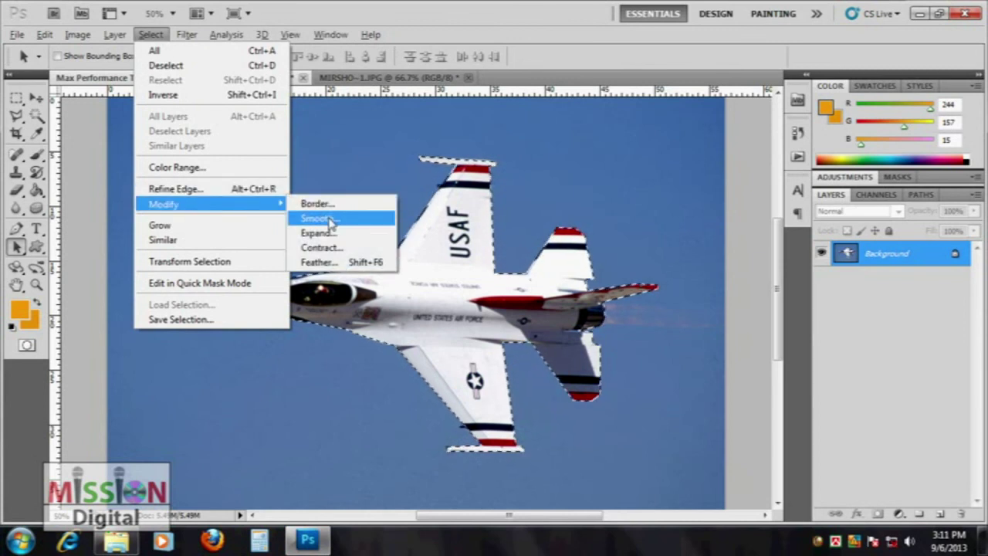
Step: Smooth the jet selection by 10 pixels, test-drag it into MIRSHO-1.JPG, and undo
{"action": "left_click", "coordinate": [347, 224]}
{"action": "type", "text": "10"}
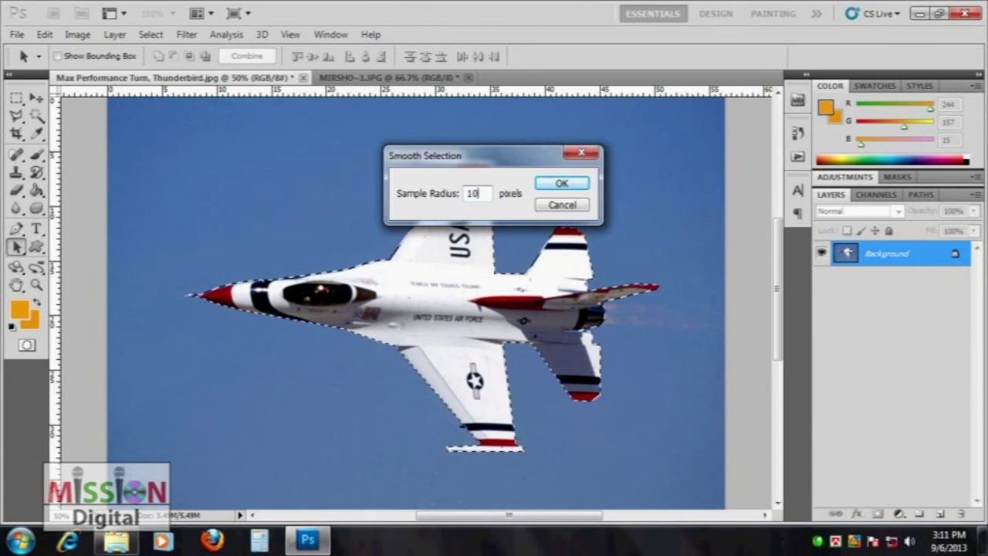
{"action": "left_click", "coordinate": [557, 183]}
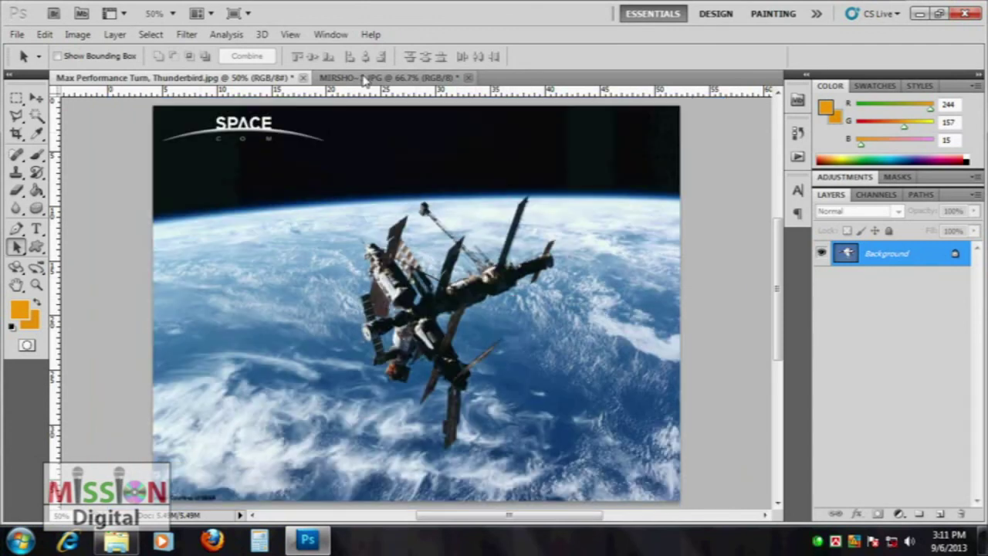
{"action": "left_click_drag", "start_coordinate": [494, 198], "coordinate": [424, 150]}
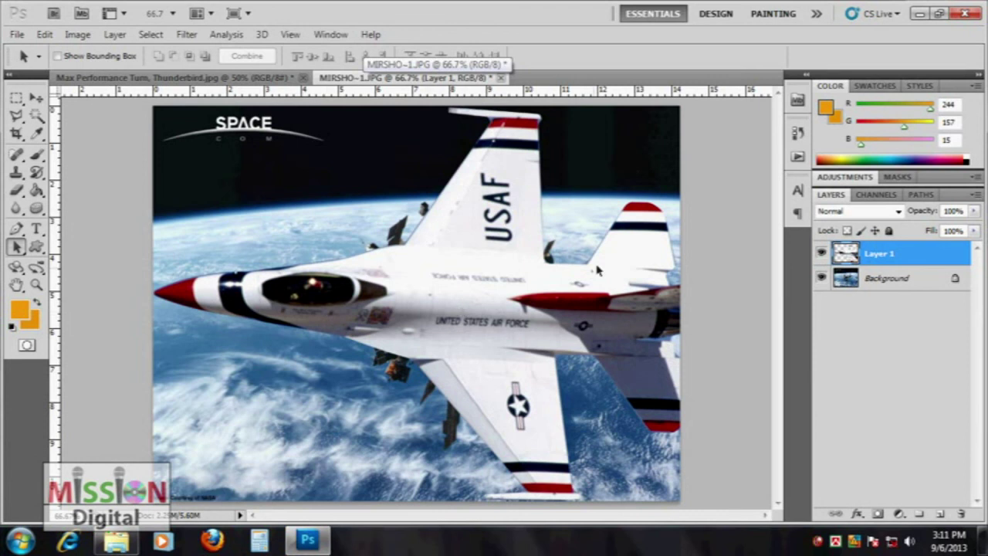
{"action": "key", "text": "ctrl+z"}
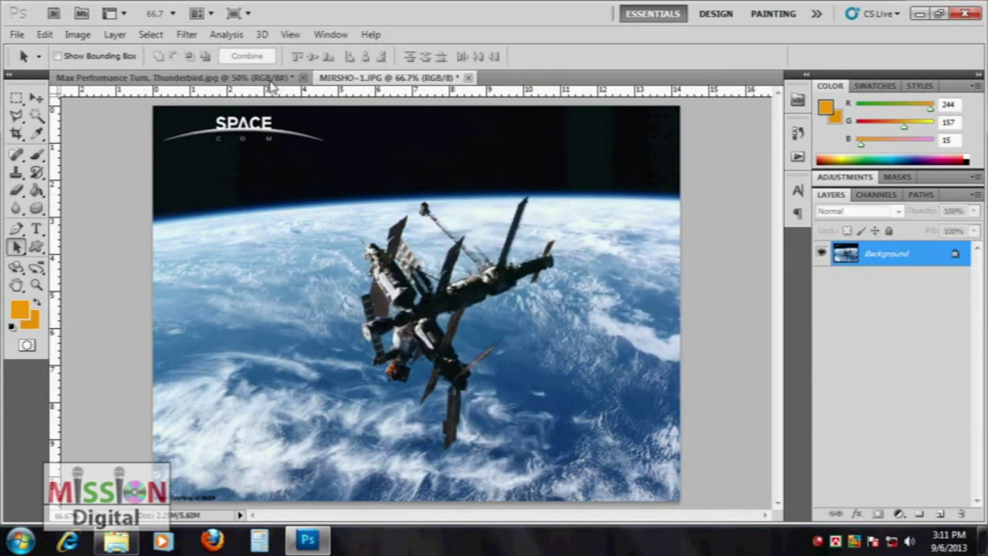
{"action": "left_click", "coordinate": [272, 79]}
{"action": "left_click", "coordinate": [16, 98]}
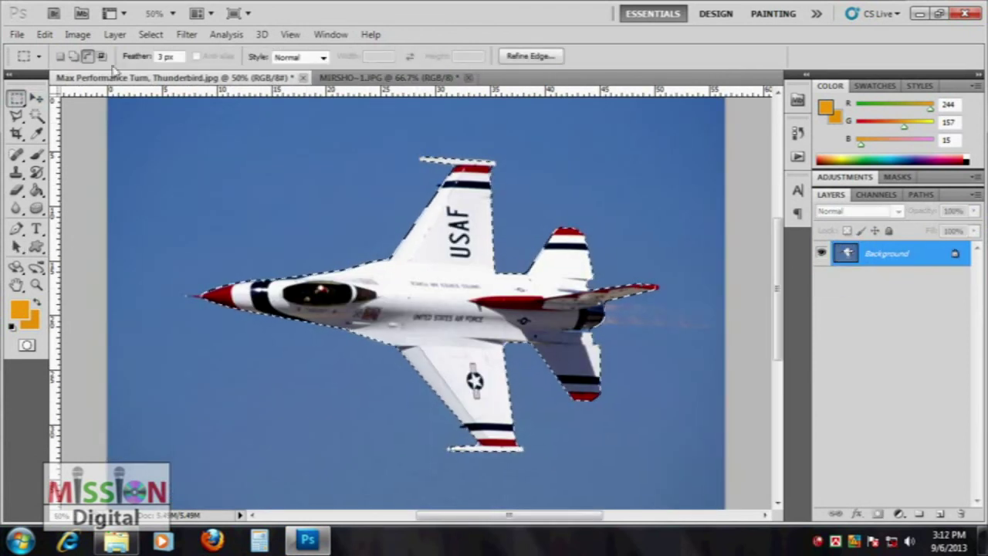
Step: Set the Rectangular Marquee feather to 0 and drag several marquee selections around the jet
{"action": "double_click", "coordinate": [179, 57]}
{"action": "type", "text": "0"}
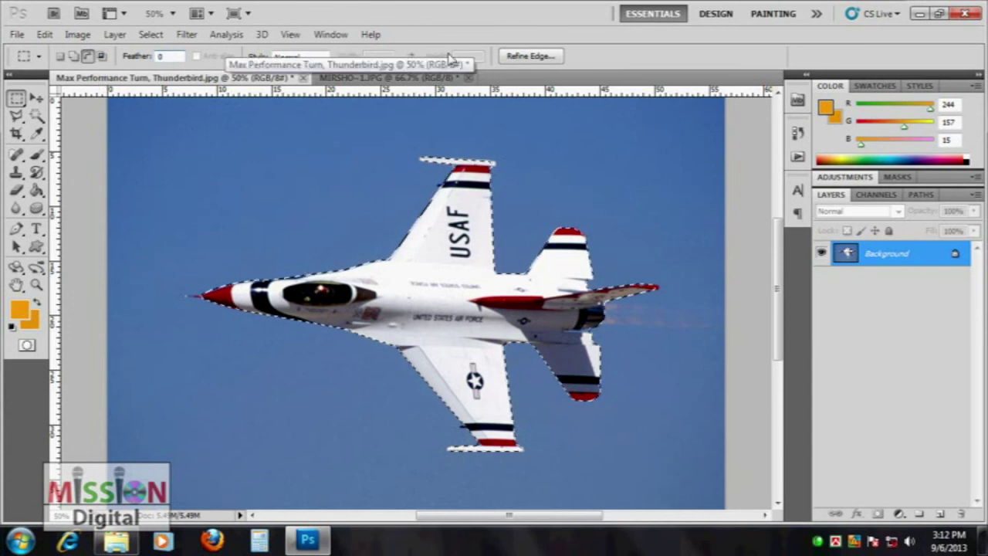
{"action": "left_click", "coordinate": [37, 98]}
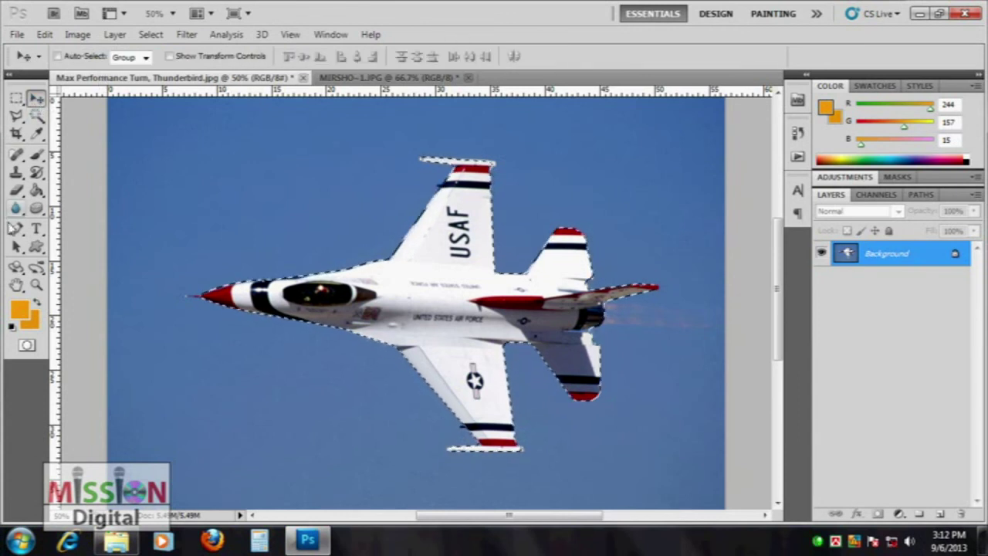
{"action": "left_click", "coordinate": [16, 98]}
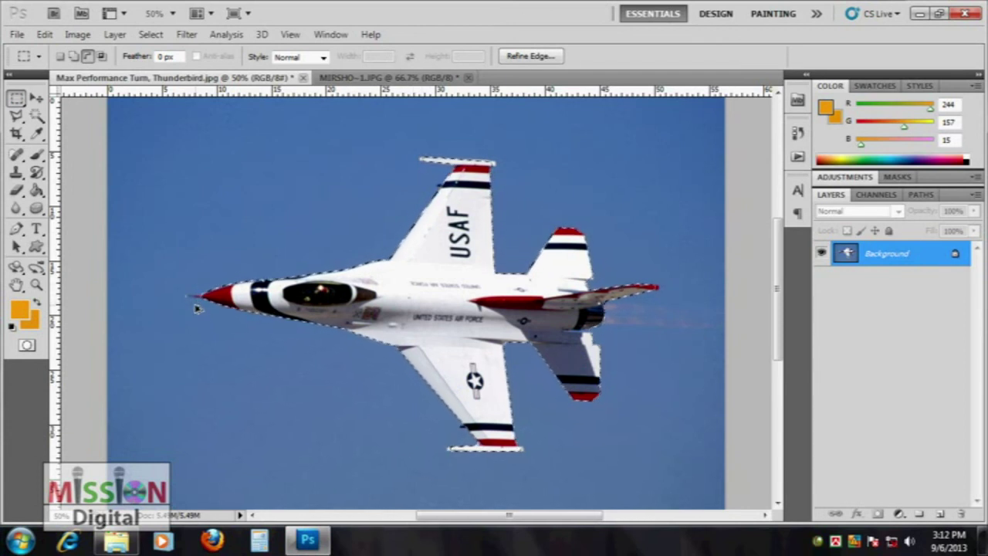
{"action": "left_click_drag", "start_coordinate": [199, 312], "coordinate": [193, 288]}
{"action": "left_click_drag", "start_coordinate": [405, 153], "coordinate": [421, 152]}
{"action": "left_click_drag", "start_coordinate": [639, 268], "coordinate": [663, 296]}
{"action": "mouse_move", "coordinate": [617, 376]}
{"action": "left_mouse_down"}
{"action": "mouse_move", "coordinate": [587, 403]}
{"action": "mouse_move", "coordinate": [606, 407]}
{"action": "left_mouse_up"}
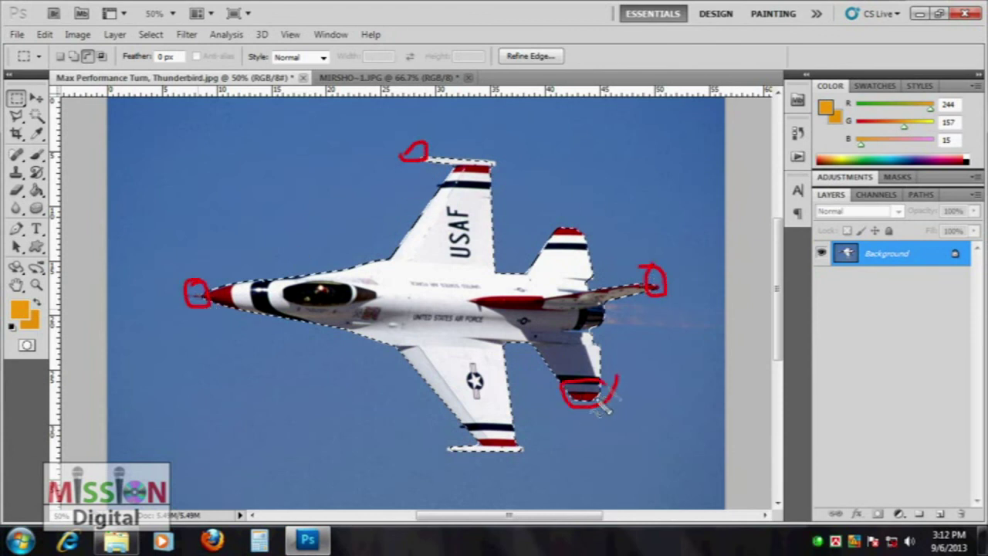
{"action": "left_click_drag", "start_coordinate": [527, 436], "coordinate": [522, 441]}
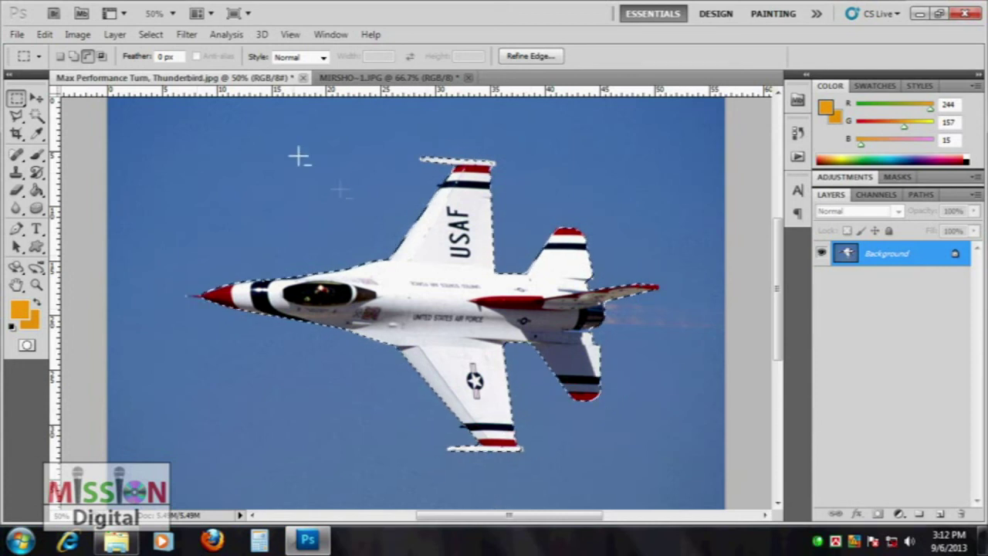
Step: Deselect, then make a new selection from the jet's path
{"action": "left_click", "coordinate": [229, 99]}
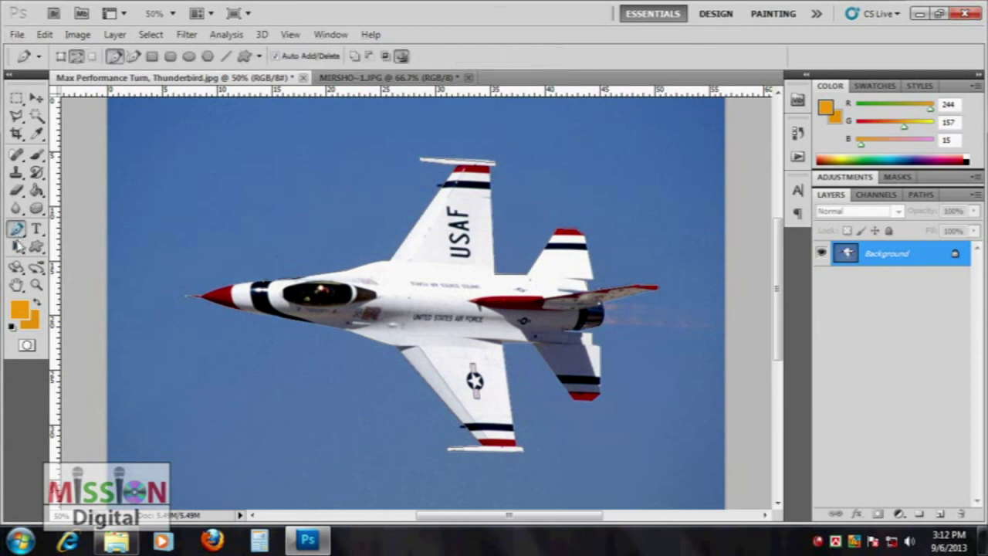
{"action": "left_click", "coordinate": [16, 246]}
{"action": "right_click", "coordinate": [306, 285]}
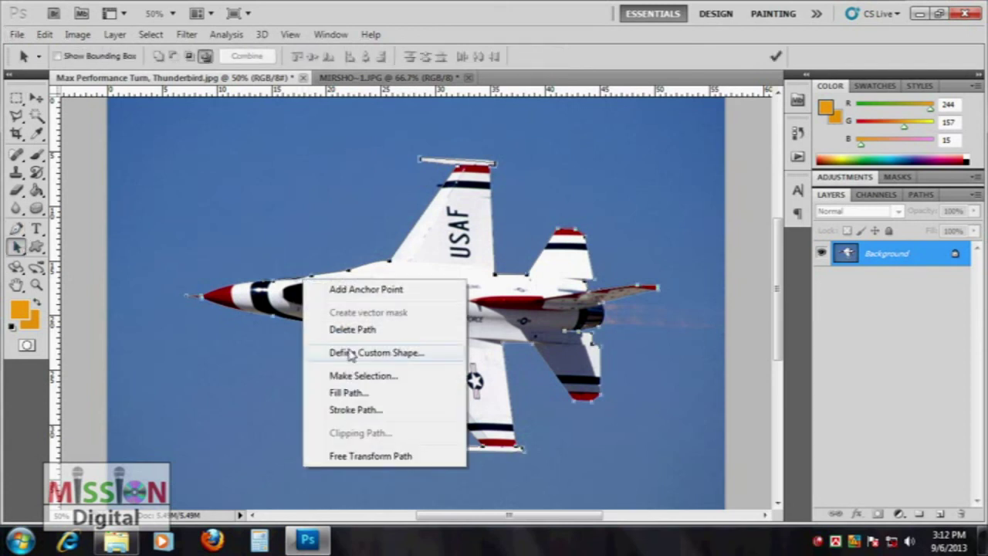
{"action": "left_click", "coordinate": [352, 375]}
{"action": "left_click", "coordinate": [562, 157]}
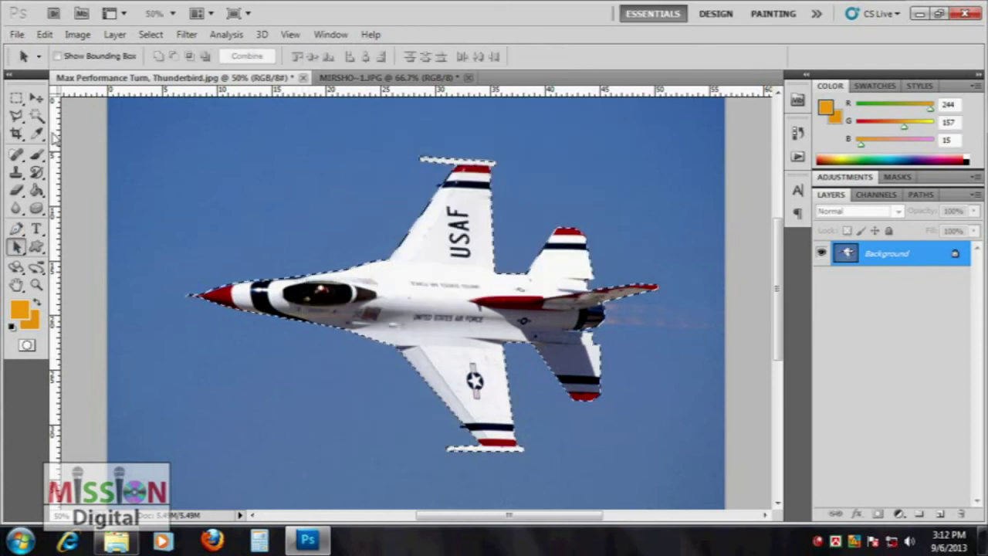
{"action": "left_click", "coordinate": [16, 98]}
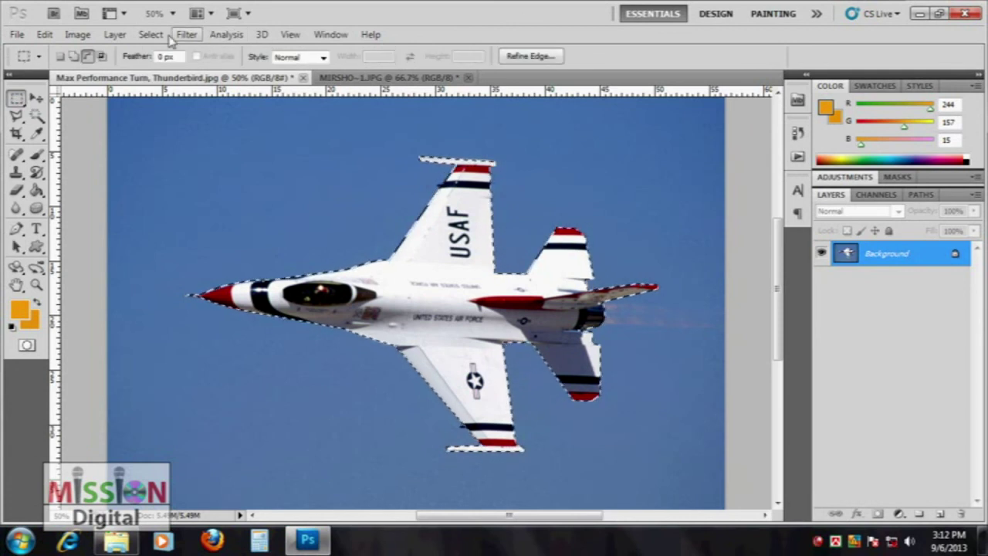
{"action": "left_click", "coordinate": [153, 35]}
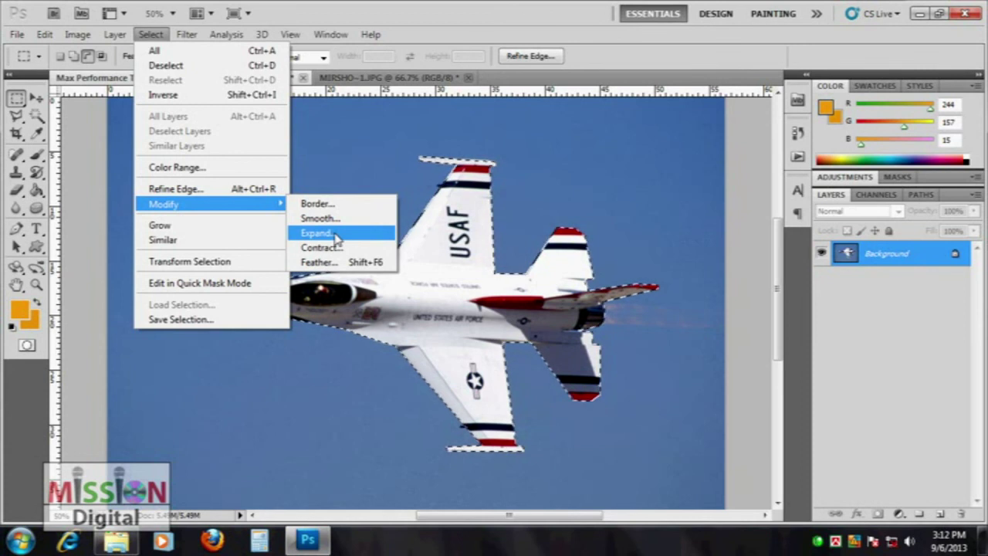
Step: Expand the jet selection by 10 pixels as a trial, then undo it
{"action": "left_click", "coordinate": [334, 233]}
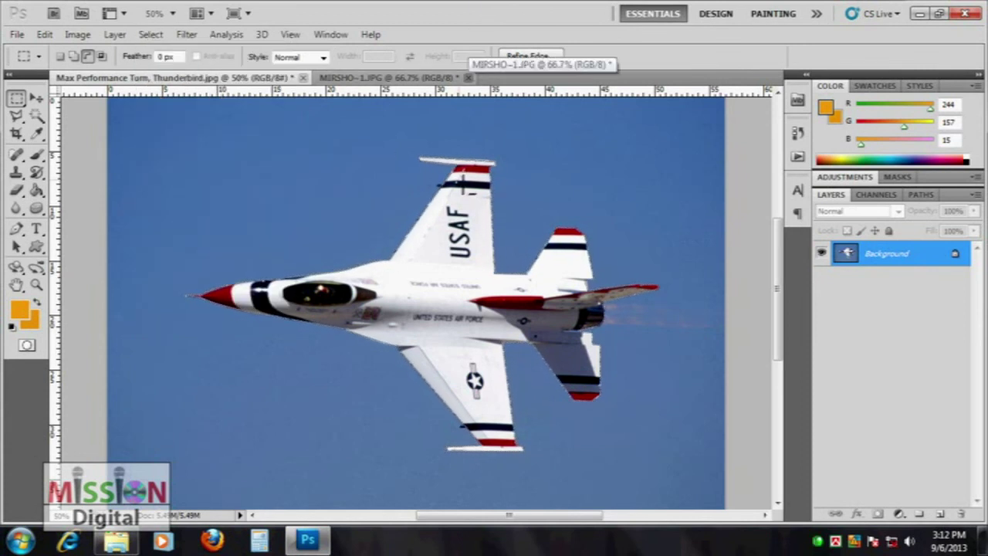
{"action": "left_click", "coordinate": [147, 35]}
{"action": "mouse_move", "coordinate": [164, 204]}
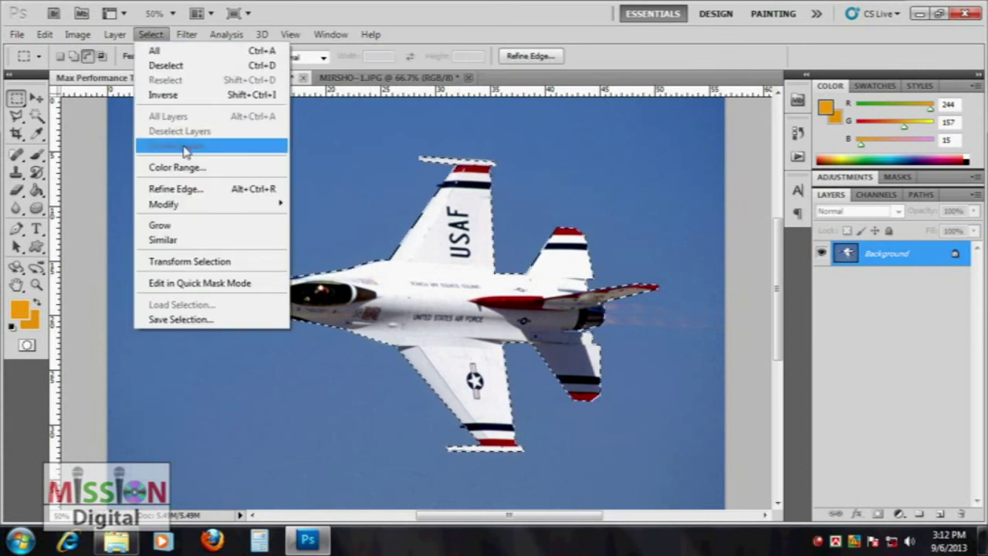
{"action": "left_click", "coordinate": [318, 232]}
{"action": "left_click_drag", "start_coordinate": [471, 162], "coordinate": [591, 127]}
{"action": "type", "text": "10"}
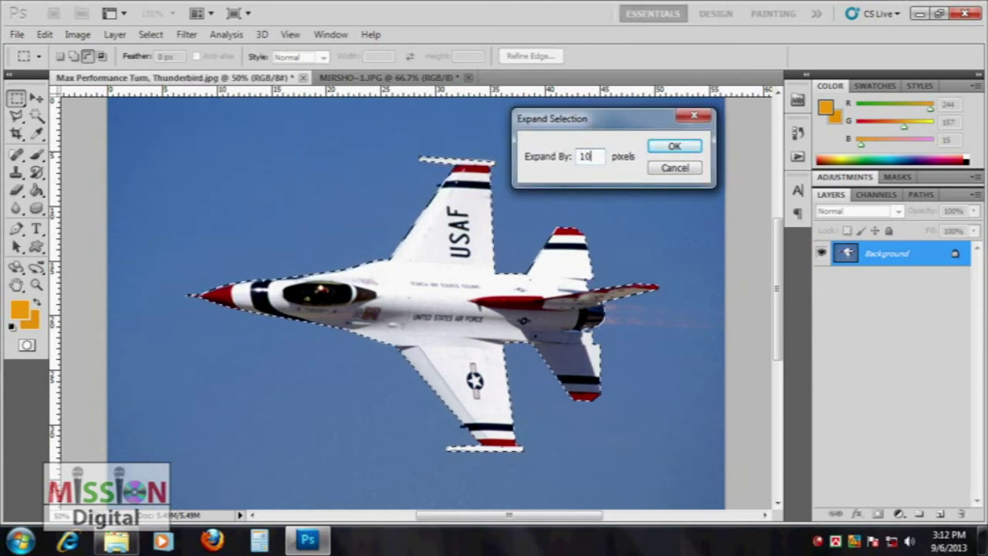
{"action": "left_click", "coordinate": [673, 146]}
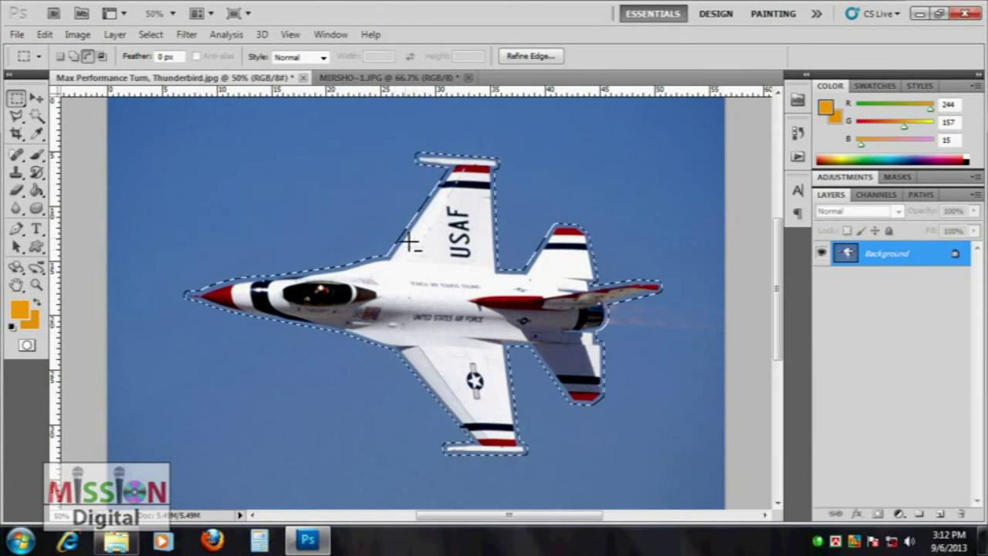
{"action": "key", "text": "ctrl+z"}
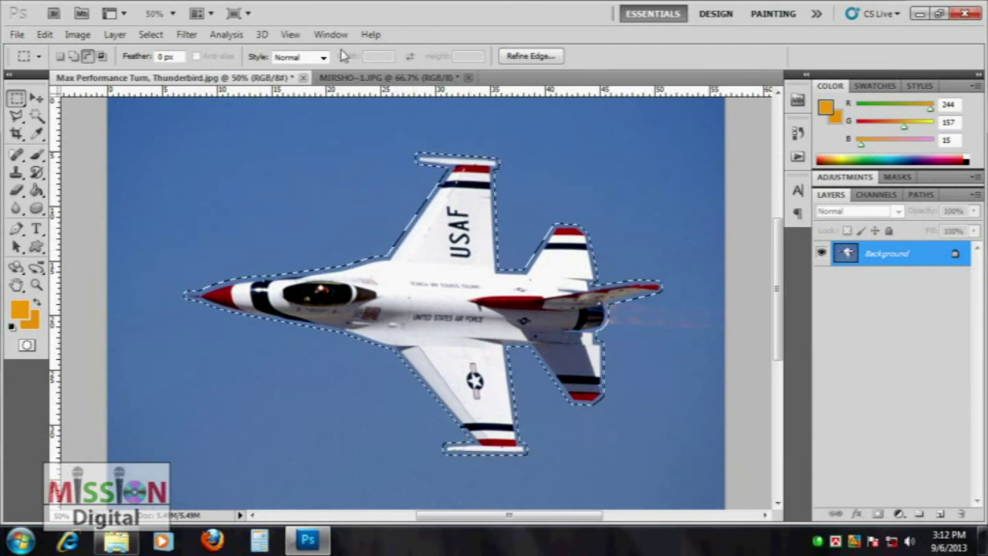
Step: Contract the jet selection by 10 pixels
{"action": "left_click", "coordinate": [151, 34]}
{"action": "mouse_move", "coordinate": [164, 204]}
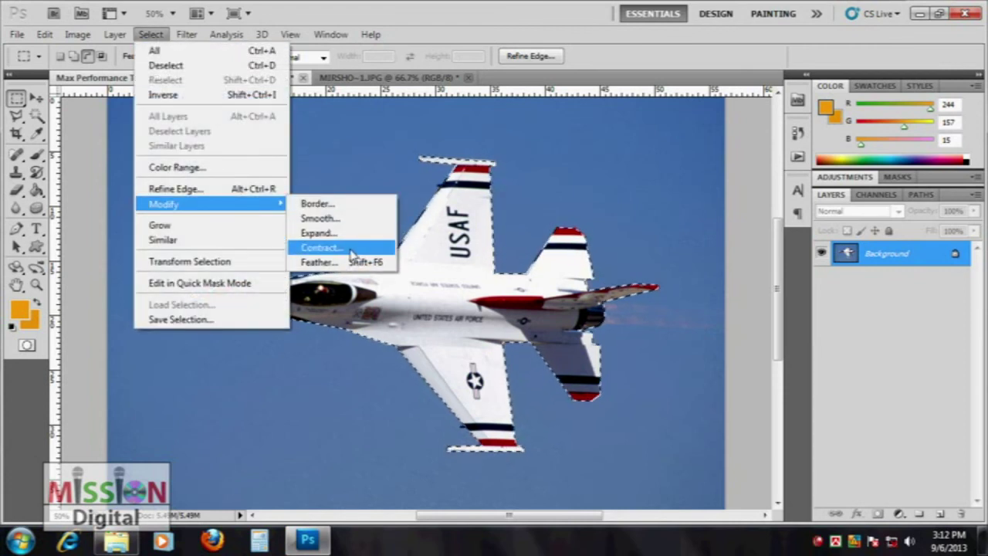
{"action": "left_click", "coordinate": [350, 254]}
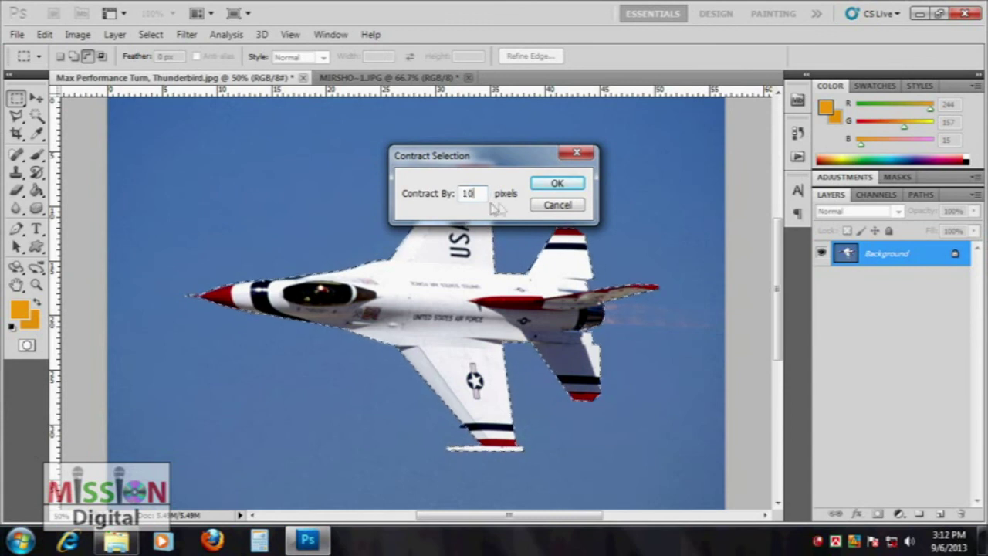
{"action": "left_click", "coordinate": [557, 183]}
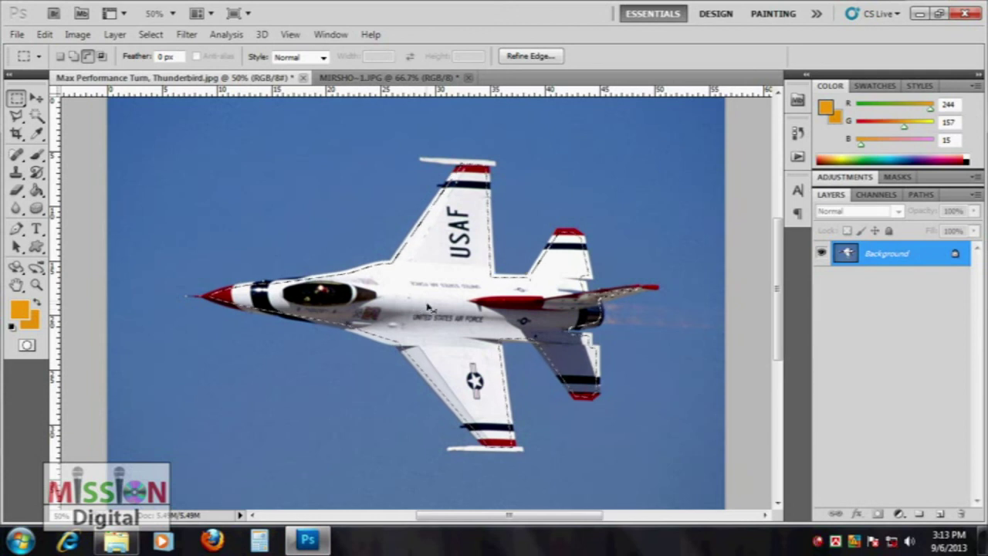
{"action": "left_click", "coordinate": [181, 39]}
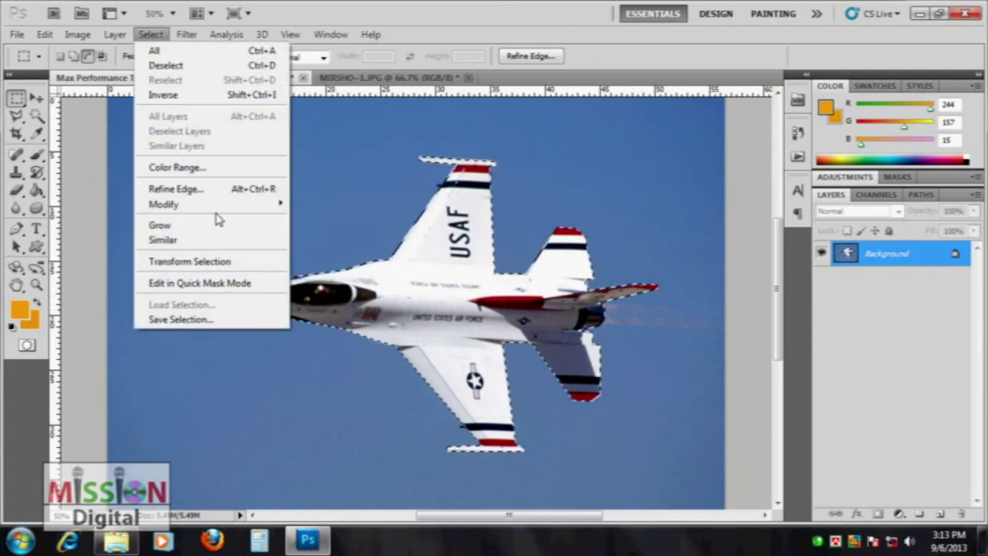
{"action": "mouse_move", "coordinate": [164, 204]}
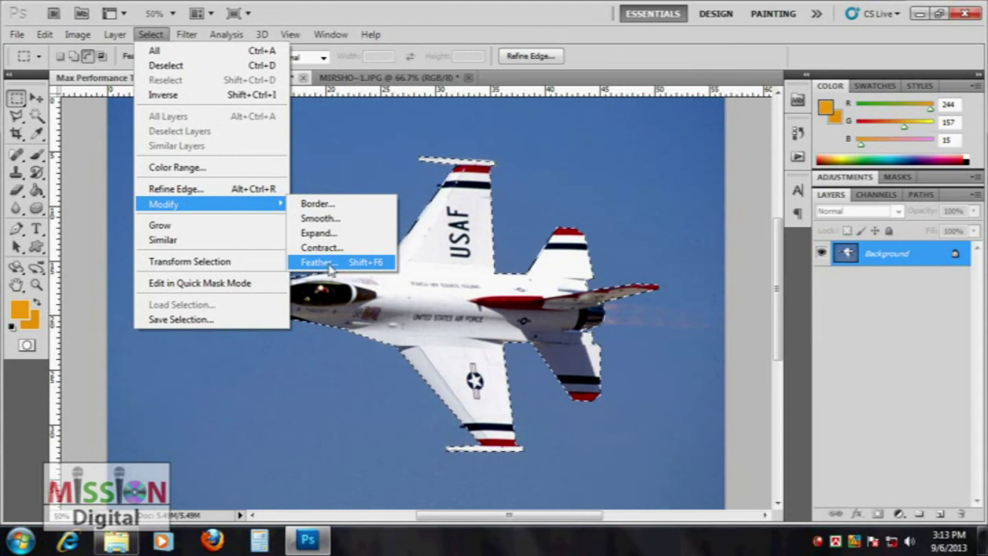
Step: Feather the jet selection by 10 pixels
{"action": "left_click", "coordinate": [330, 263]}
{"action": "left_click_drag", "start_coordinate": [508, 154], "coordinate": [569, 139]}
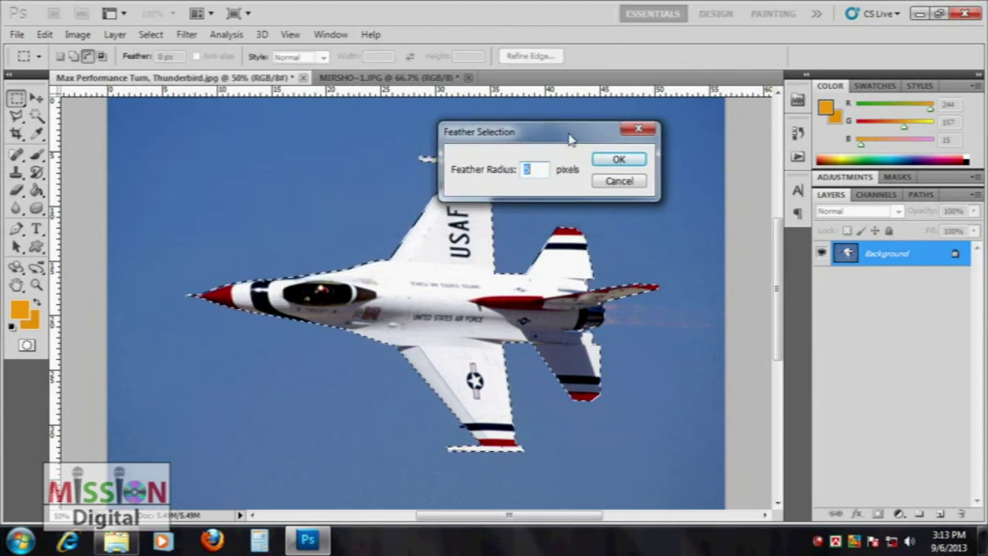
{"action": "left_click", "coordinate": [624, 159]}
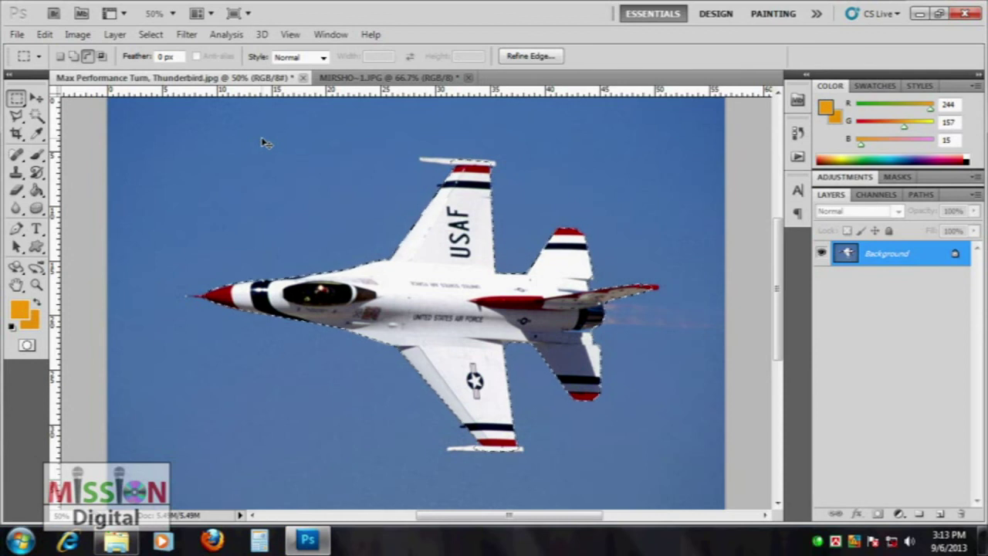
Step: Test-paste the jet into MIRSHO~1.JPG, undo it, and return to the Thunderbird photo
{"action": "left_click", "coordinate": [363, 78]}
{"action": "key", "text": "ctrl+v"}
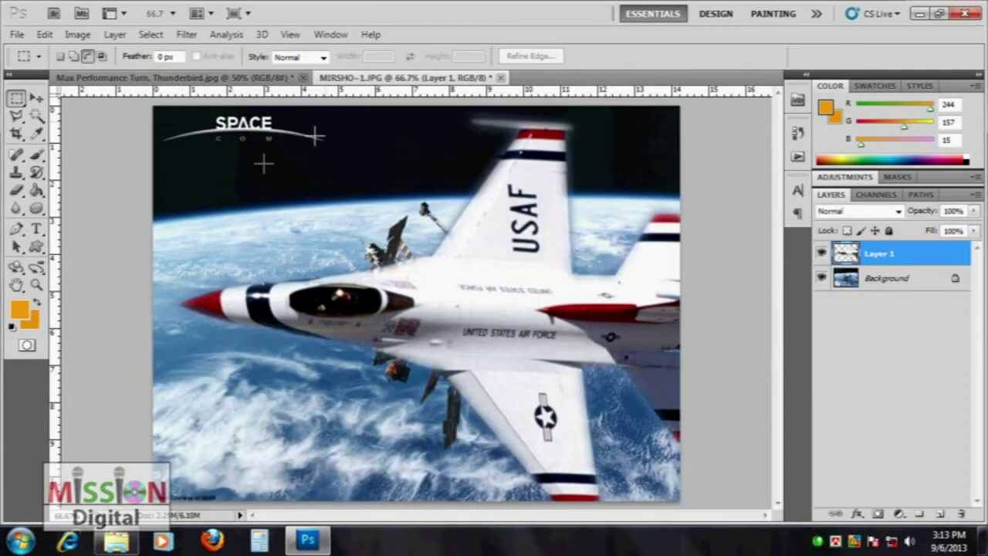
{"action": "left_click", "coordinate": [37, 98]}
{"action": "left_click_drag", "start_coordinate": [515, 212], "coordinate": [505, 271]}
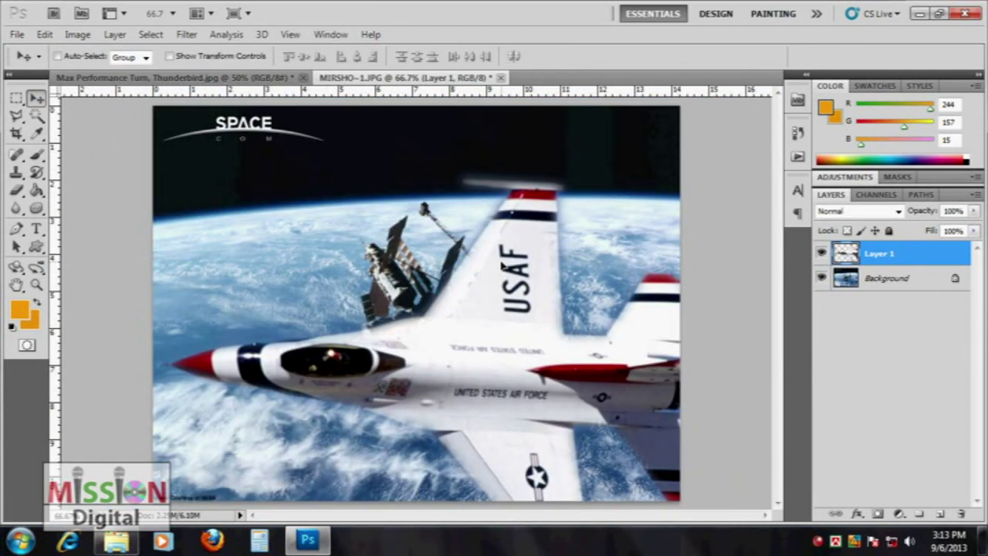
{"action": "left_click_drag", "start_coordinate": [519, 395], "coordinate": [446, 304]}
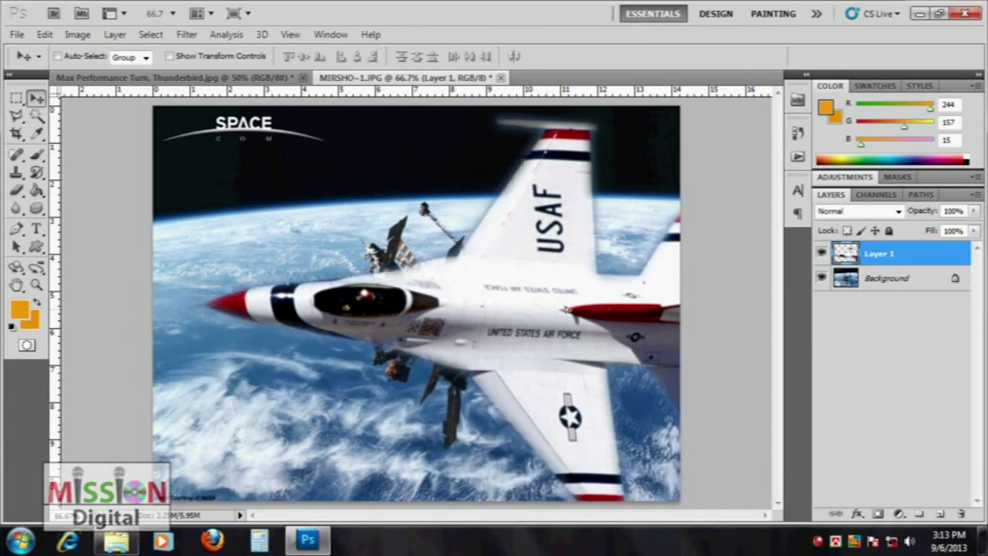
{"action": "key", "text": "ctrl+alt+z"}
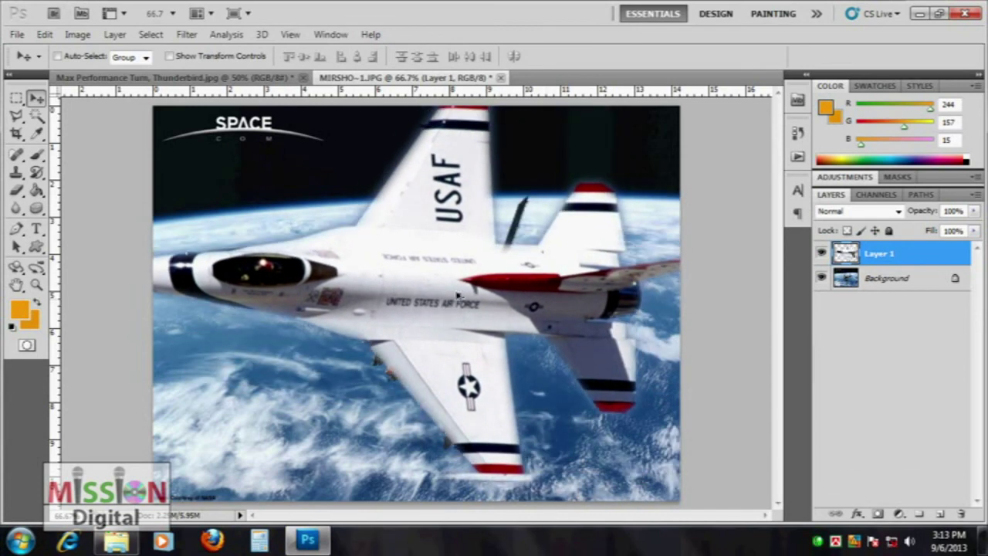
{"action": "key", "text": "ctrl+alt+z"}
{"action": "key", "text": "ctrl+alt+z"}
{"action": "left_click", "coordinate": [221, 79]}
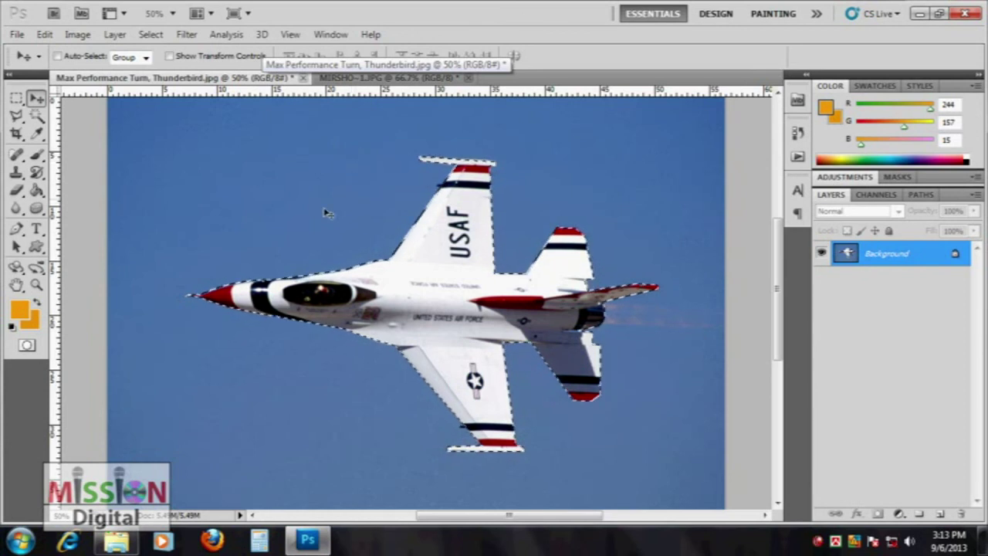
{"action": "left_click", "coordinate": [150, 34]}
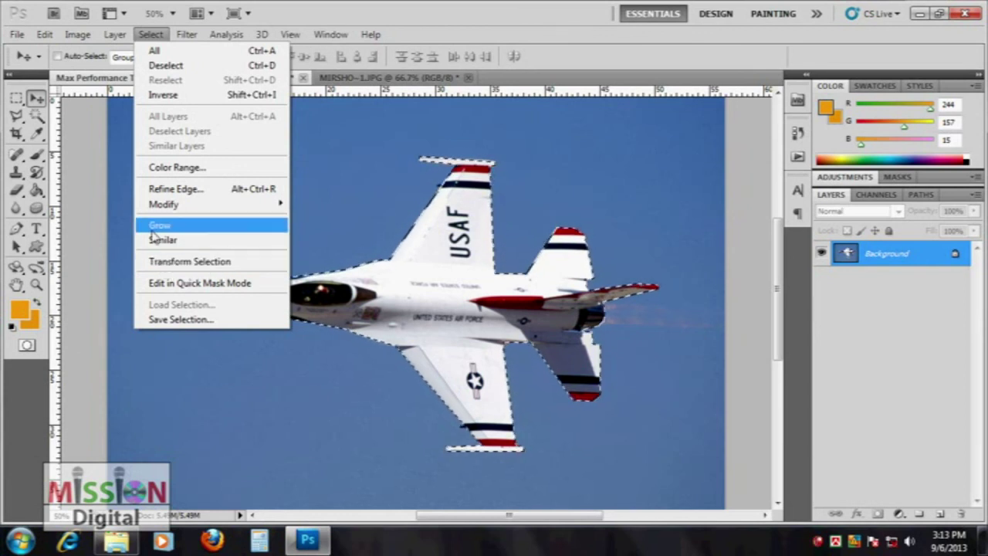
Step: Transform the selection outline, scaling it to about 72% and rotating it 57 degrees
{"action": "left_click", "coordinate": [216, 266]}
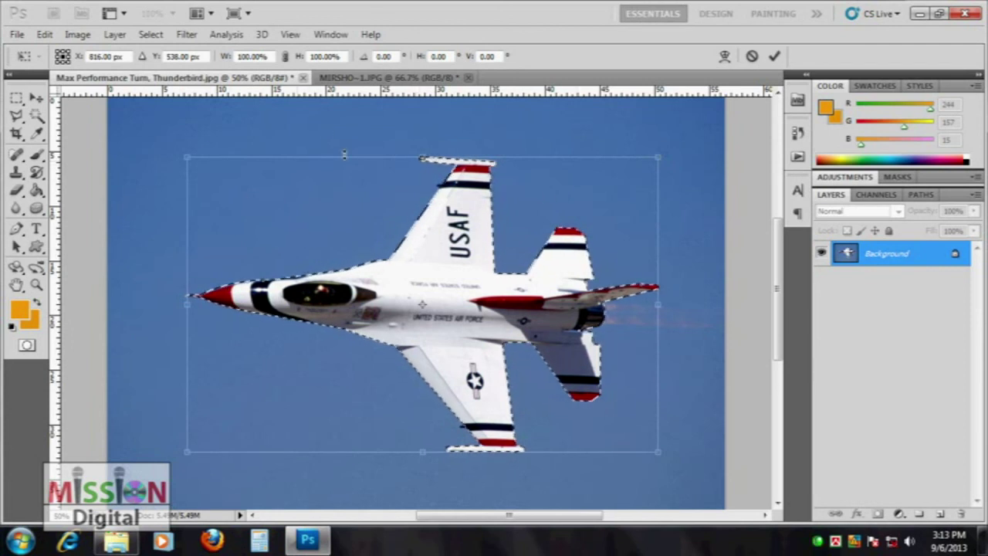
{"action": "left_click_drag", "start_coordinate": [658, 453], "coordinate": [717, 500]}
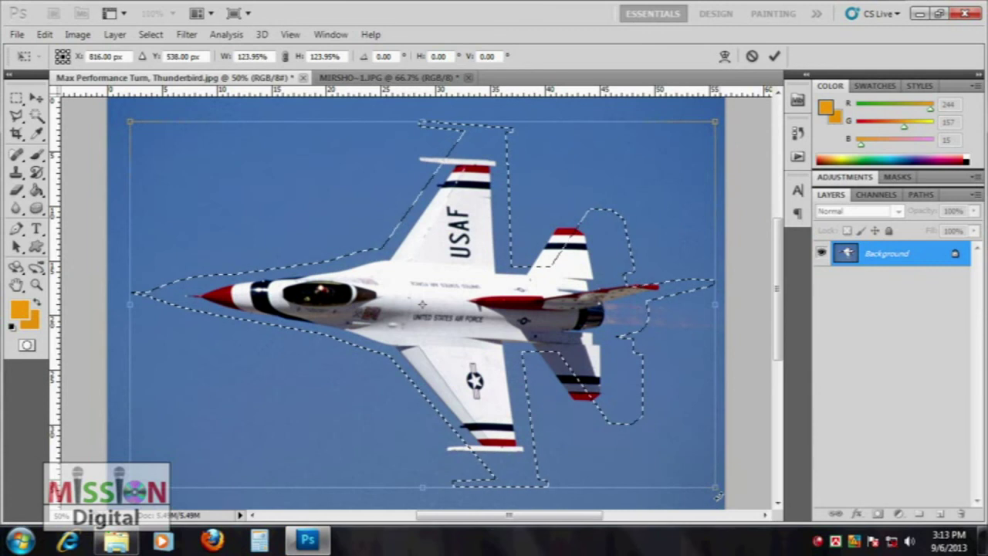
{"action": "mouse_move", "coordinate": [717, 500]}
{"action": "left_mouse_down"}
{"action": "mouse_move", "coordinate": [579, 414]}
{"action": "mouse_move", "coordinate": [404, 263]}
{"action": "mouse_move", "coordinate": [426, 280]}
{"action": "left_mouse_up"}
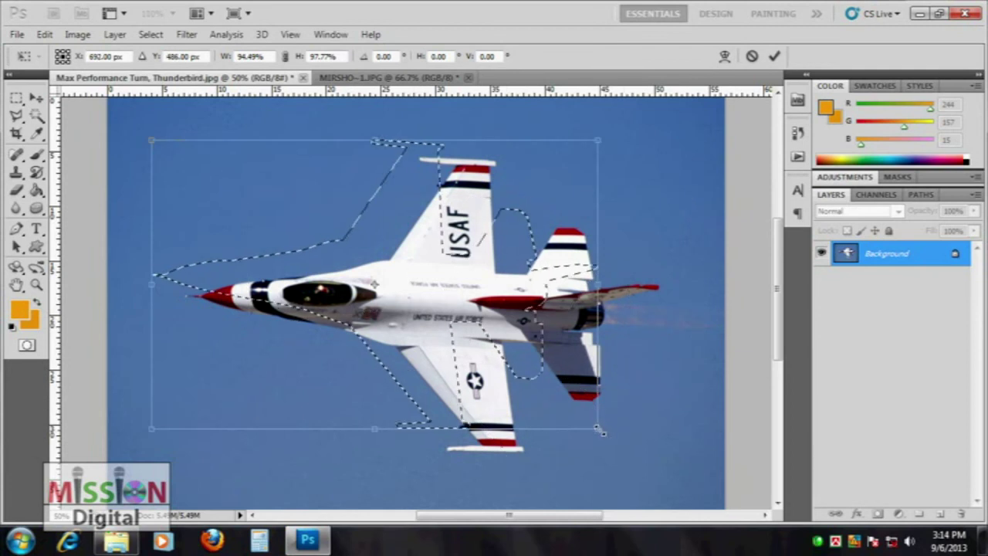
{"action": "left_click_drag", "start_coordinate": [598, 428], "coordinate": [489, 356]}
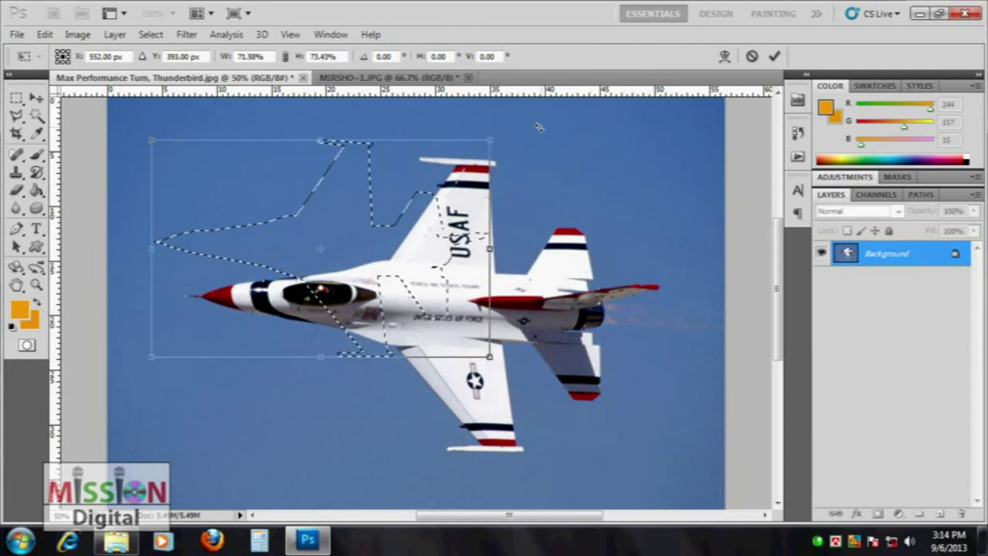
{"action": "mouse_move", "coordinate": [567, 176]}
{"action": "left_mouse_down"}
{"action": "mouse_move", "coordinate": [367, 264]}
{"action": "mouse_move", "coordinate": [359, 315]}
{"action": "left_mouse_up"}
Step: Commit the selection transform, then test an orange foreground fill and undo it
{"action": "key", "text": "Return"}
{"action": "key", "text": "alt+BackSpace"}
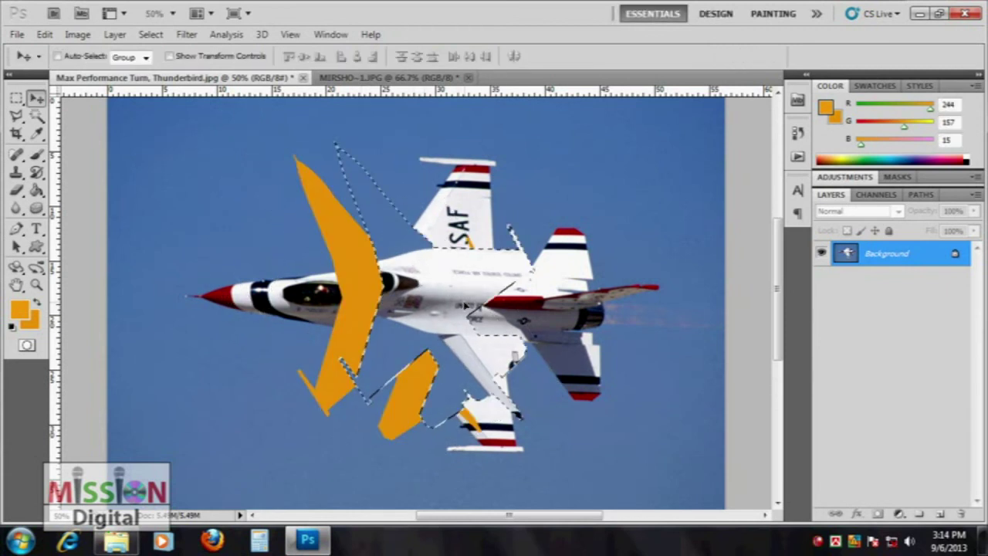
{"action": "key", "text": "ctrl+z"}
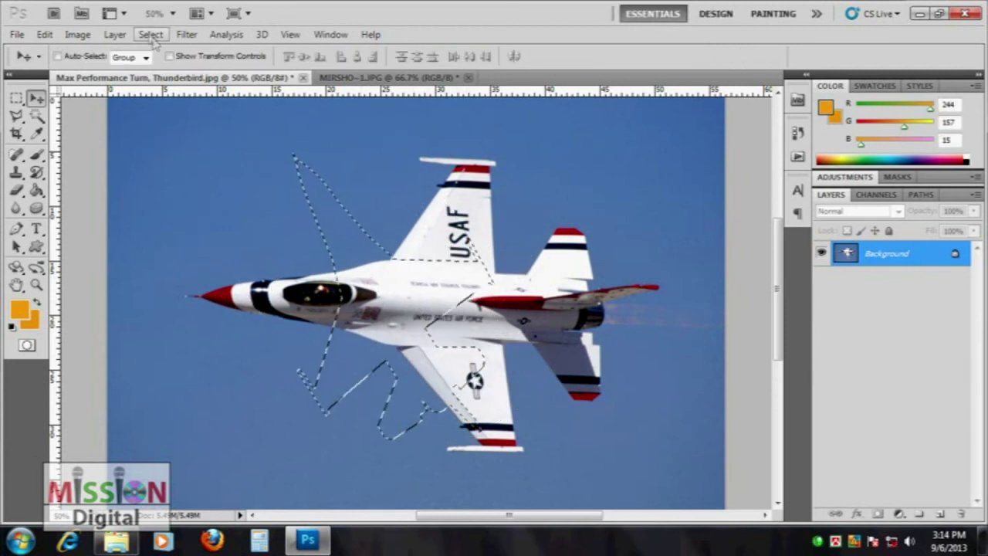
Step: Deselect the jet, switch to the Move tool, and open the Filter menu
{"action": "left_click", "coordinate": [150, 34]}
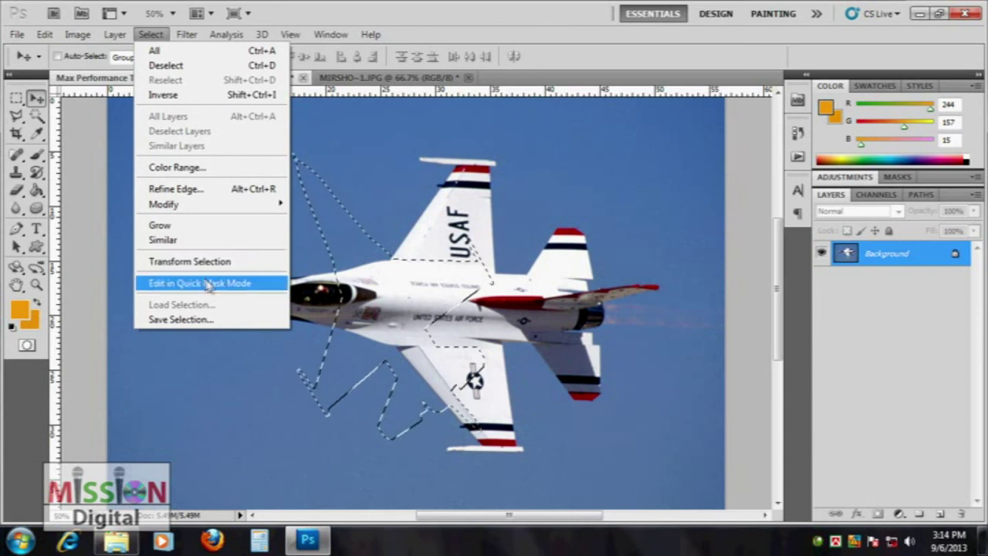
{"action": "key", "text": "Escape"}
{"action": "key", "text": "m"}
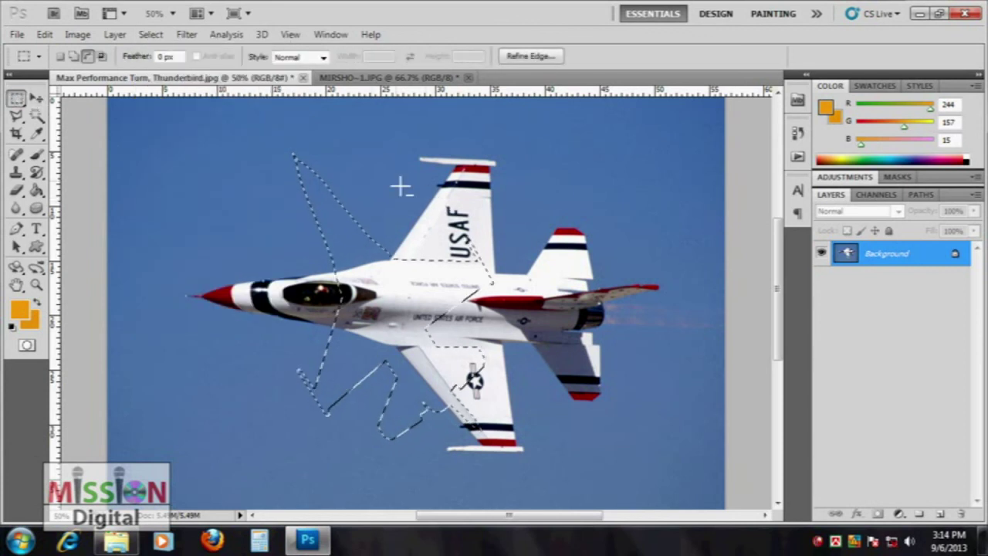
{"action": "key", "text": "ctrl+d"}
{"action": "key", "text": "v"}
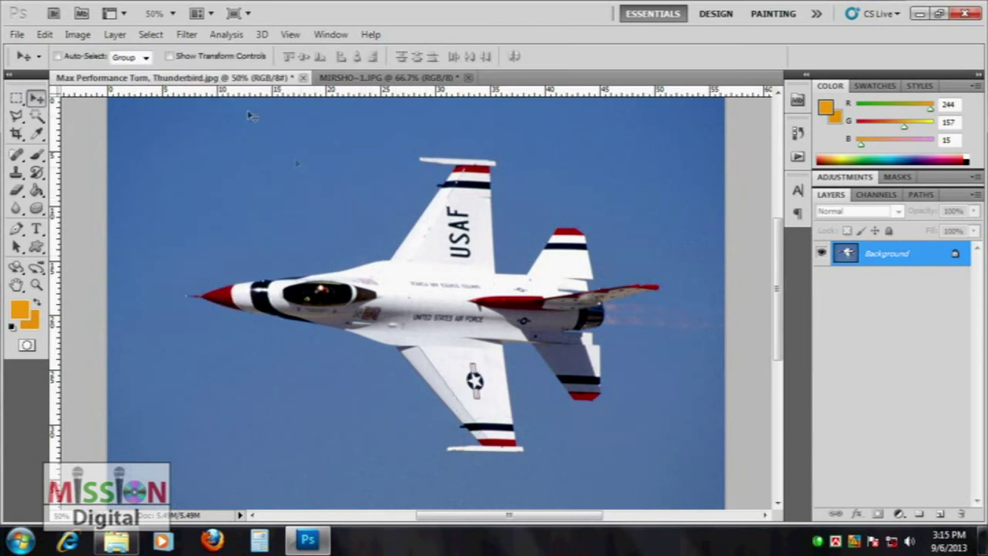
{"action": "left_click", "coordinate": [188, 36]}
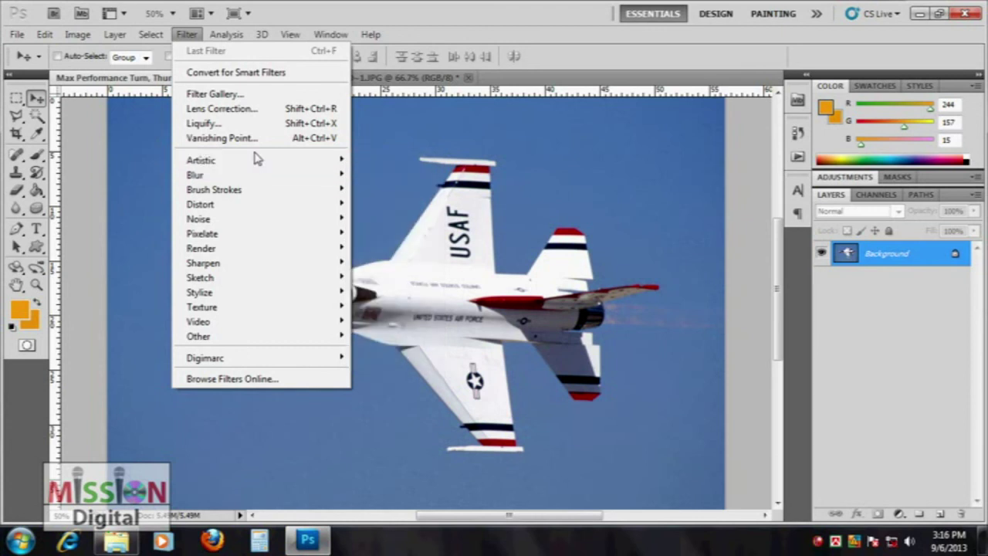
Step: Open the Filter Gallery on the jet photo and set its preview to 50%
{"action": "left_click", "coordinate": [215, 95]}
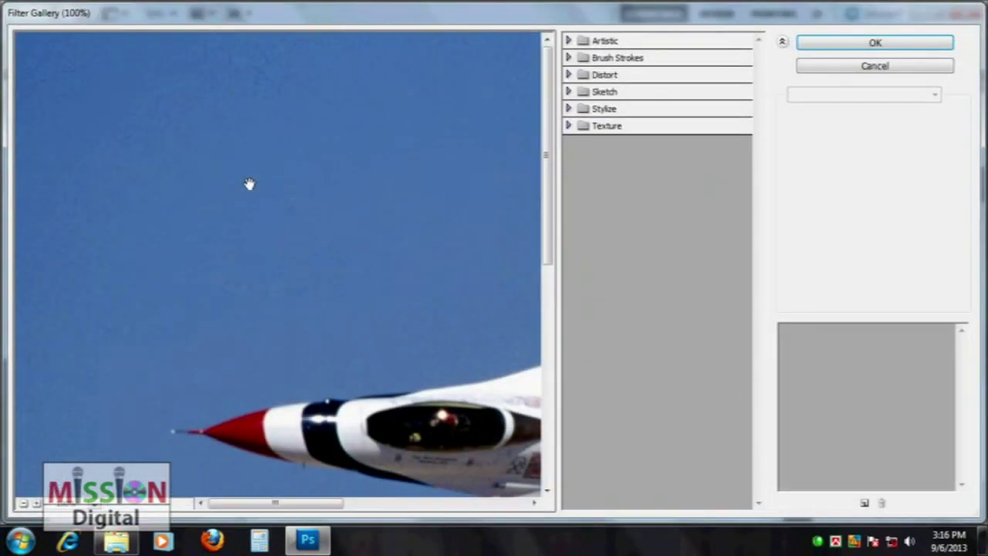
{"action": "mouse_move", "coordinate": [435, 239]}
{"action": "left_mouse_down"}
{"action": "mouse_move", "coordinate": [384, 356]}
{"action": "mouse_move", "coordinate": [406, 344]}
{"action": "left_mouse_up"}
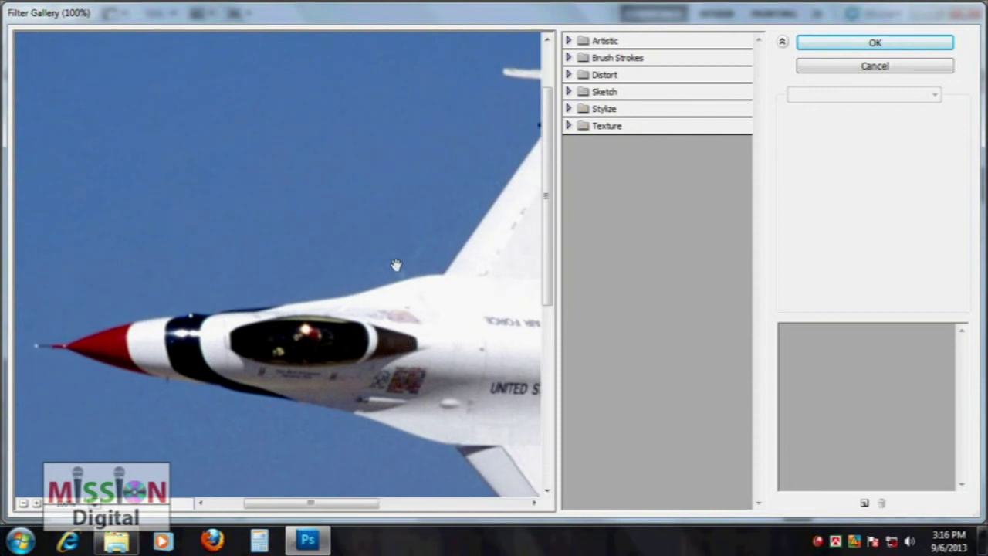
{"action": "left_click_drag", "start_coordinate": [395, 264], "coordinate": [373, 263]}
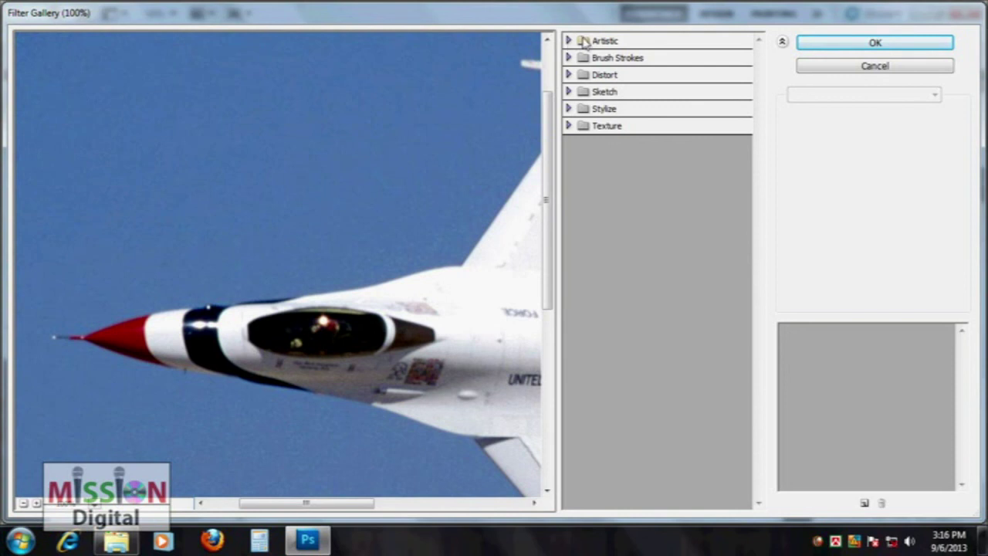
{"action": "left_click_drag", "start_coordinate": [345, 289], "coordinate": [317, 257]}
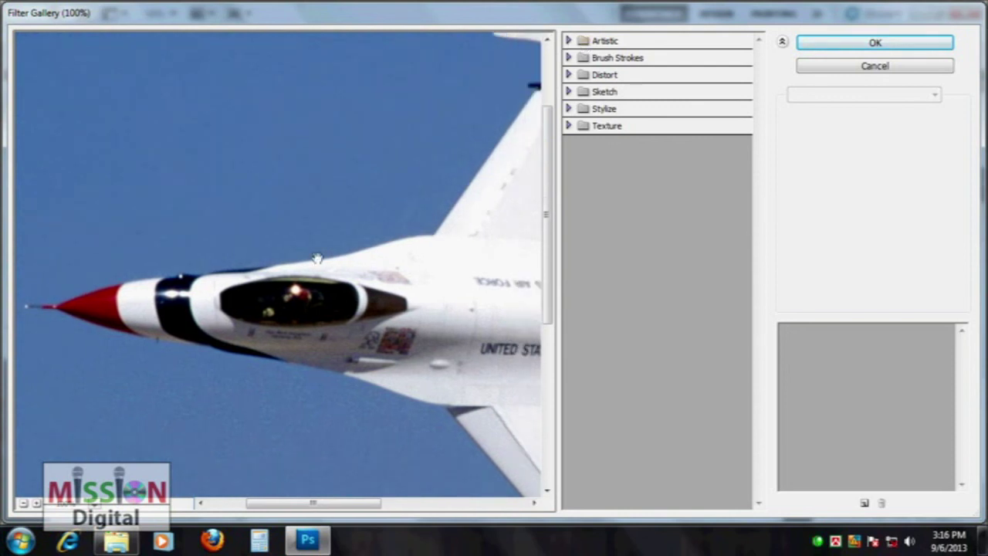
{"action": "left_click", "coordinate": [94, 508]}
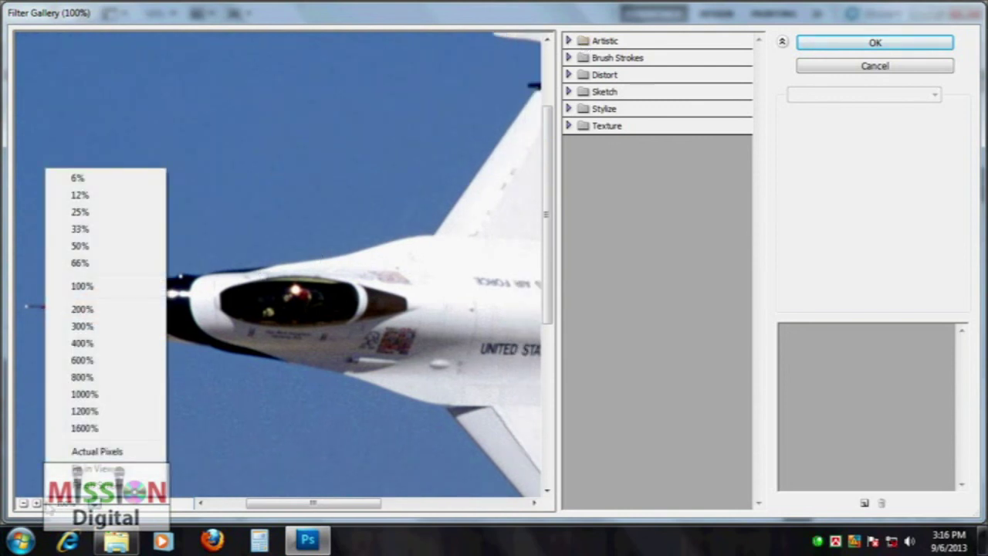
{"action": "left_click", "coordinate": [24, 503]}
{"action": "left_click", "coordinate": [24, 503]}
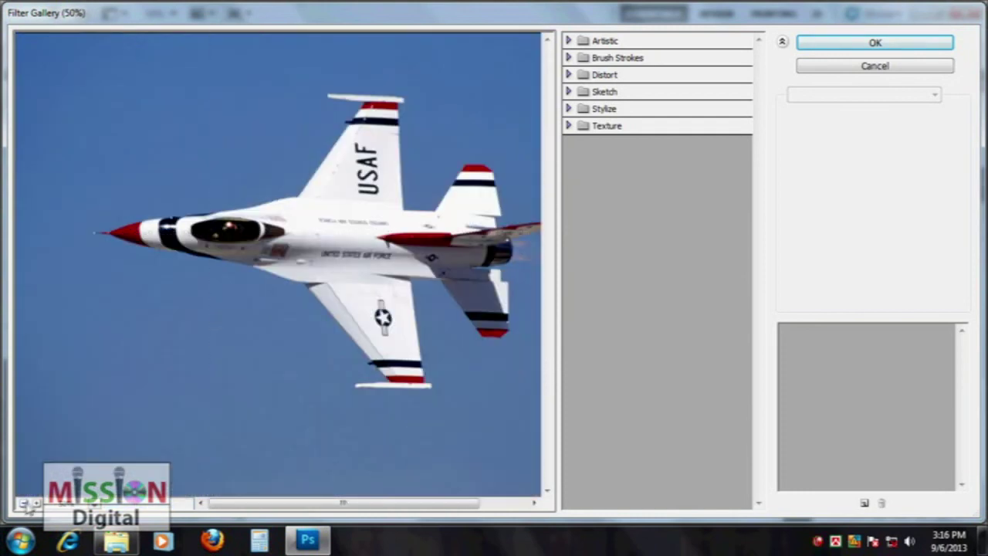
{"action": "left_click_drag", "start_coordinate": [374, 244], "coordinate": [336, 276]}
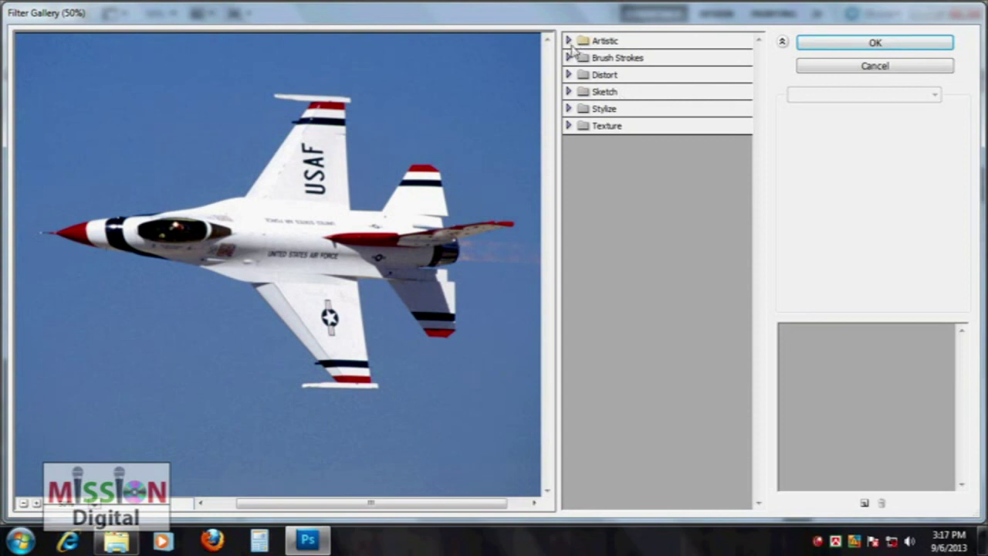
Step: Preview the Artistic filters on the jet, from Colored Pencil and Cutout through Watercolor and Underpainting
{"action": "left_click", "coordinate": [569, 41]}
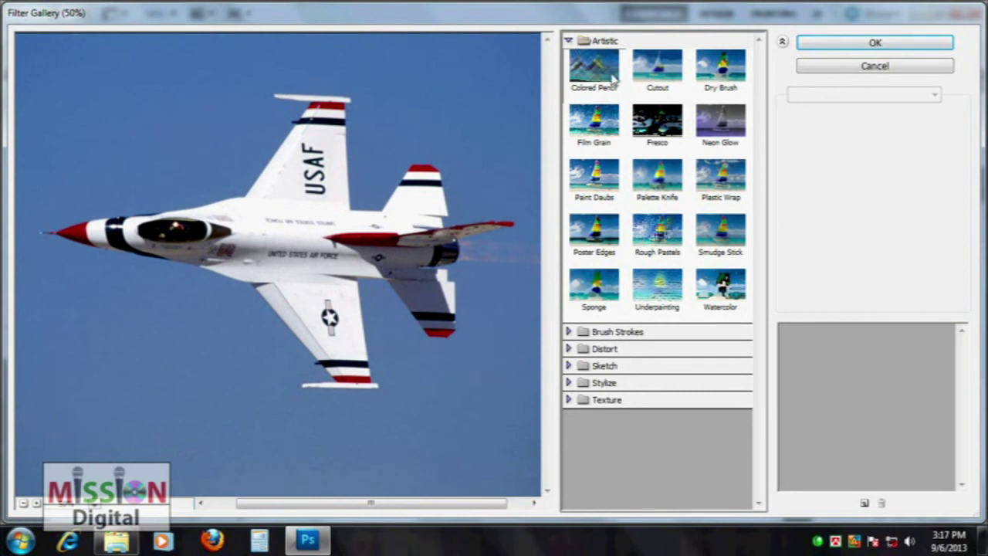
{"action": "left_click", "coordinate": [598, 73]}
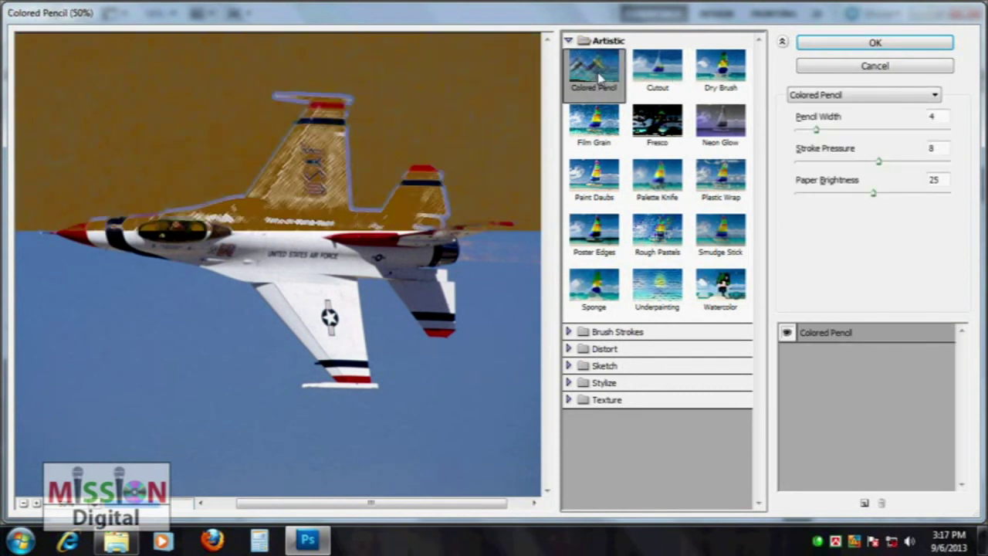
{"action": "left_click", "coordinate": [656, 78]}
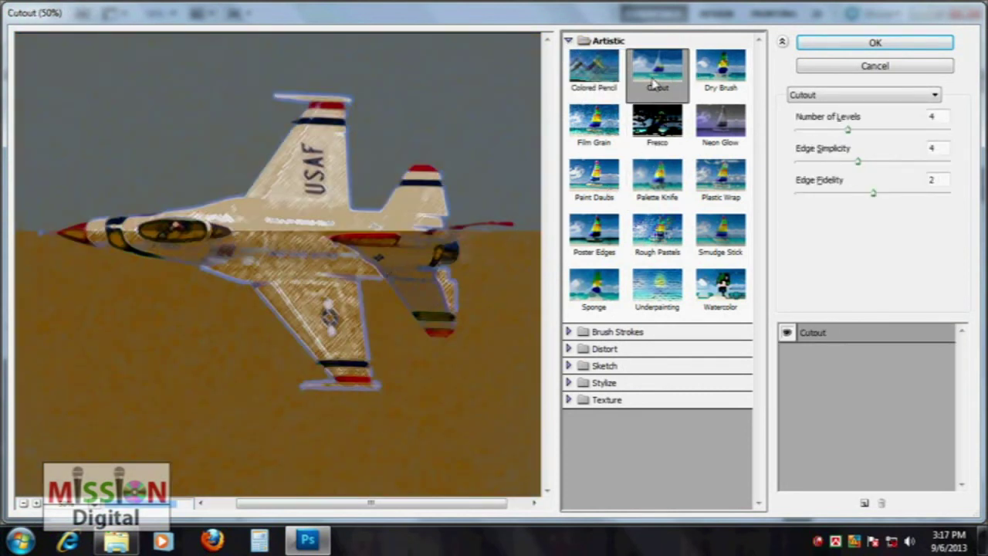
{"action": "left_click", "coordinate": [734, 77]}
{"action": "left_click", "coordinate": [724, 128]}
{"action": "left_click", "coordinate": [594, 125]}
{"action": "left_click", "coordinate": [657, 128]}
{"action": "left_click", "coordinate": [595, 176]}
{"action": "left_click", "coordinate": [657, 176]}
{"action": "left_click", "coordinate": [720, 176]}
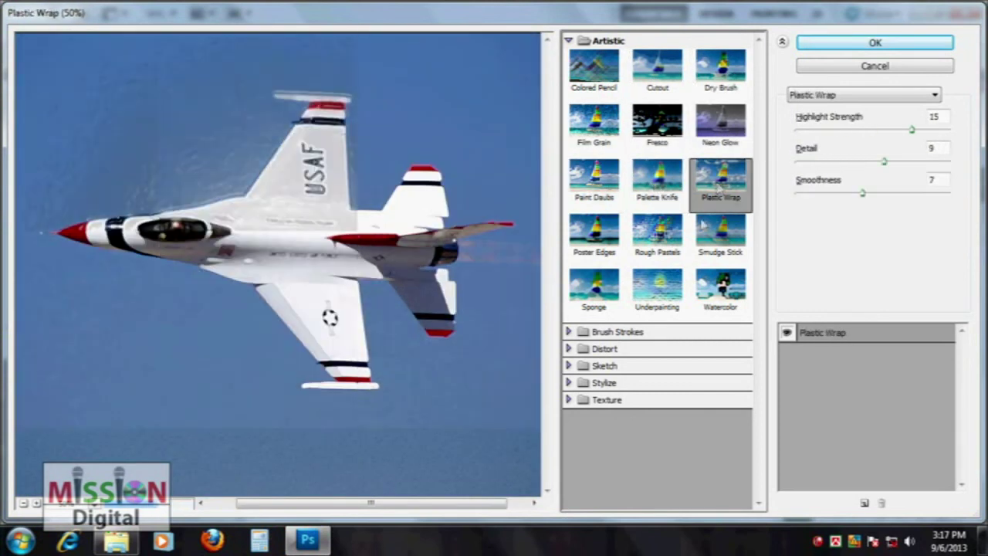
{"action": "left_click", "coordinate": [657, 232]}
{"action": "left_click", "coordinate": [721, 232]}
{"action": "left_click", "coordinate": [720, 287]}
{"action": "left_click", "coordinate": [657, 287]}
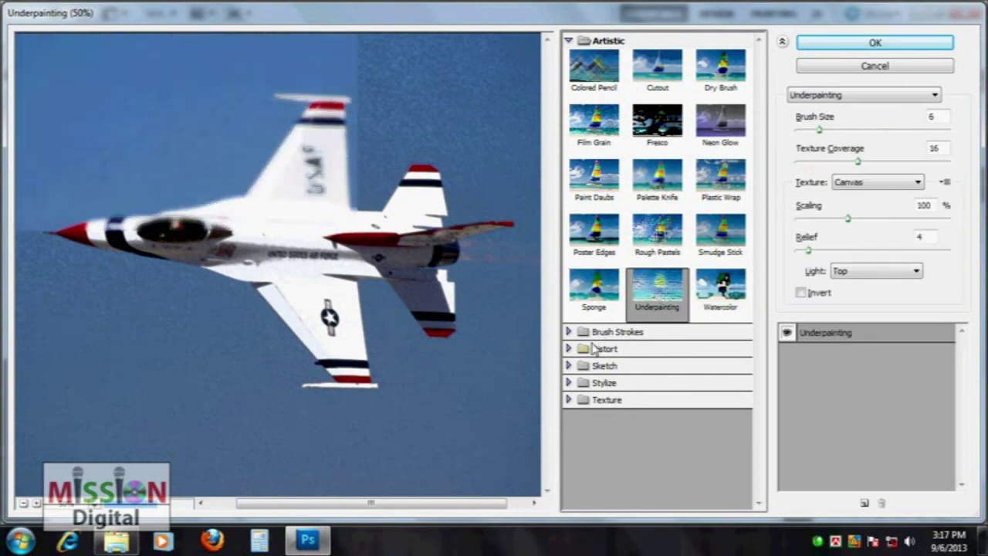
Step: Preview the Brush Strokes filters: Accented Edges, Angled Strokes, Crosshatch, Dark Strokes, Spatter and Sumi-e
{"action": "left_click", "coordinate": [569, 331]}
{"action": "left_click", "coordinate": [595, 357]}
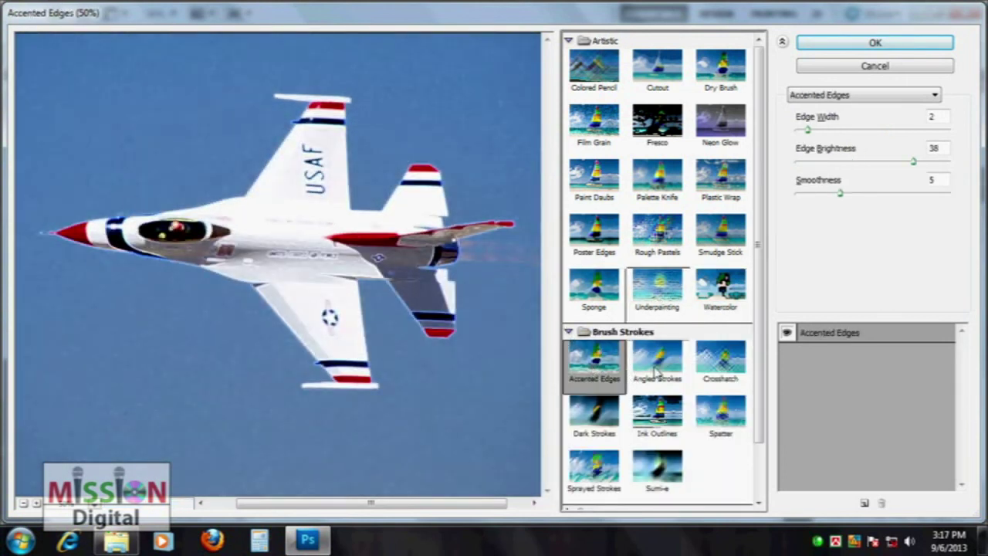
{"action": "left_click", "coordinate": [657, 361]}
{"action": "left_click", "coordinate": [710, 367]}
{"action": "scroll", "coordinate": [710, 371], "scroll_direction": "down", "scroll_amount": 2}
{"action": "left_click", "coordinate": [657, 297]}
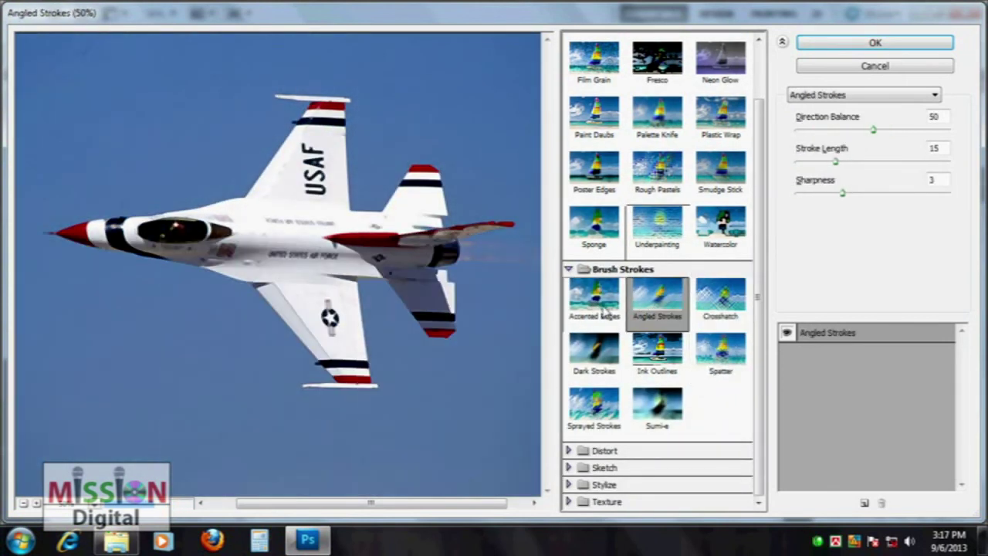
{"action": "left_click", "coordinate": [594, 297]}
{"action": "left_click", "coordinate": [594, 359]}
{"action": "left_click", "coordinate": [720, 351]}
{"action": "left_click", "coordinate": [657, 406]}
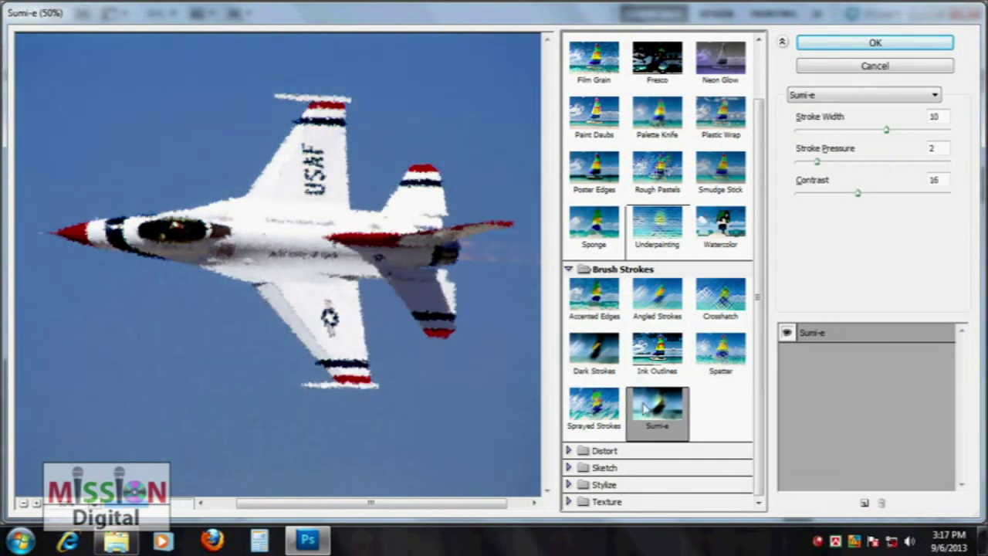
Step: Preview the Distort filters Diffuse Glow, Glass and Ocean Ripple
{"action": "left_click", "coordinate": [596, 451]}
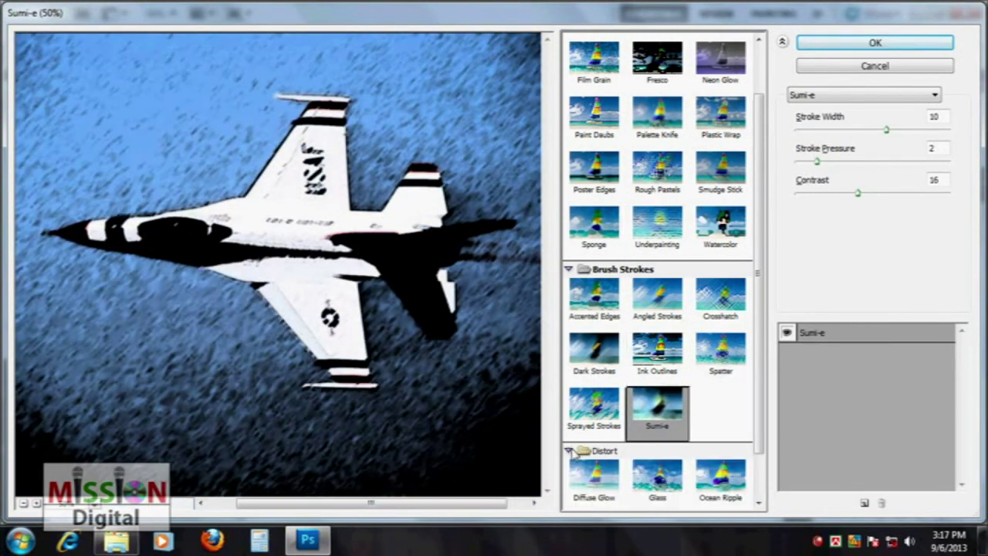
{"action": "left_click", "coordinate": [595, 423]}
{"action": "left_click", "coordinate": [657, 423]}
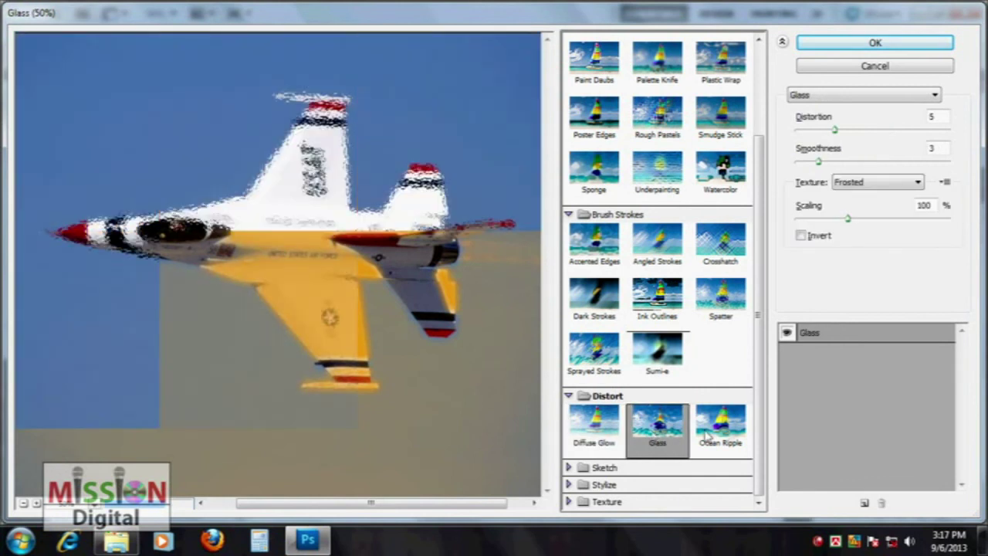
{"action": "left_click", "coordinate": [720, 423]}
Step: Preview Sketch filters like Bas Relief, Charcoal, Graphic Pen and Chrome, then cancel without applying
{"action": "left_click", "coordinate": [627, 468]}
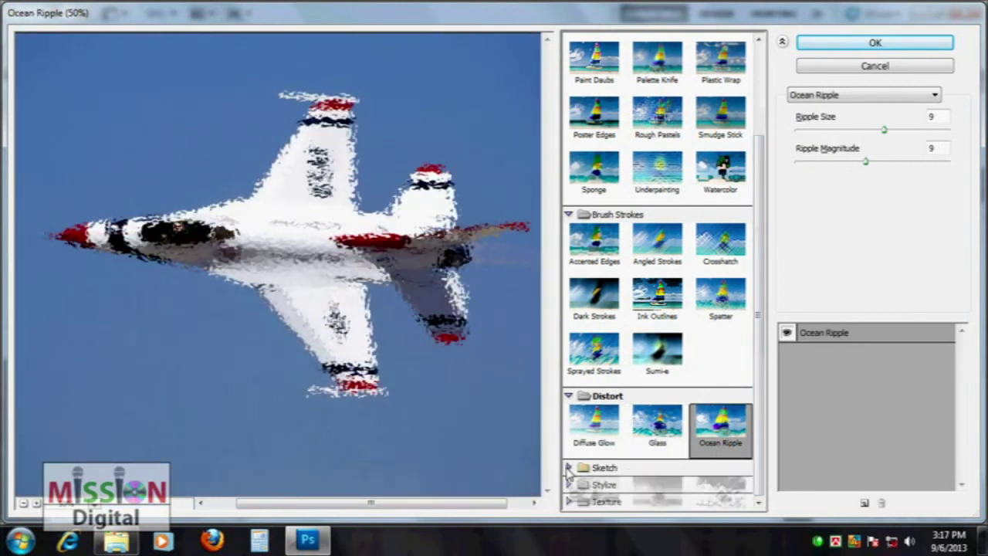
{"action": "left_click", "coordinate": [594, 348]}
{"action": "left_click", "coordinate": [717, 354]}
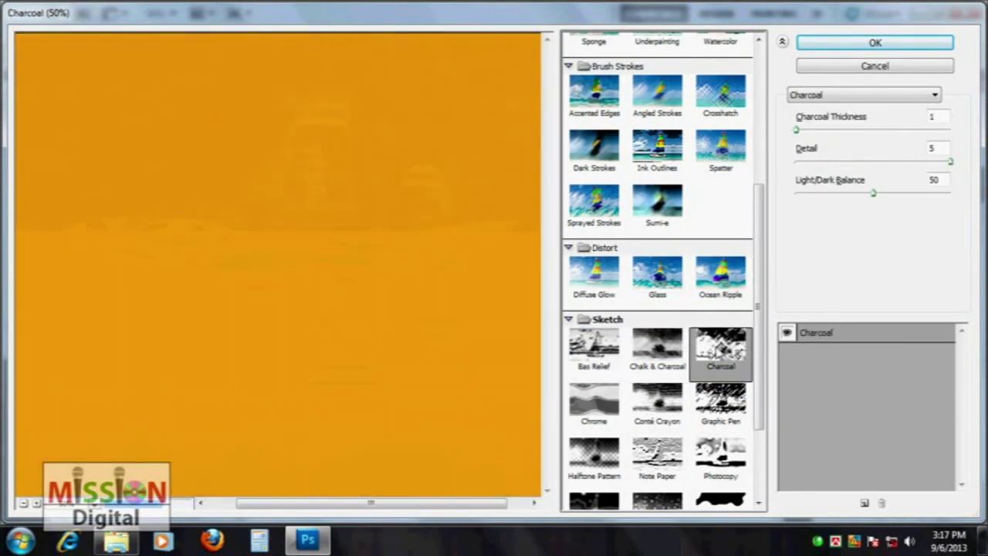
{"action": "left_click", "coordinate": [717, 400]}
{"action": "left_click", "coordinate": [657, 403]}
{"action": "left_click", "coordinate": [594, 413]}
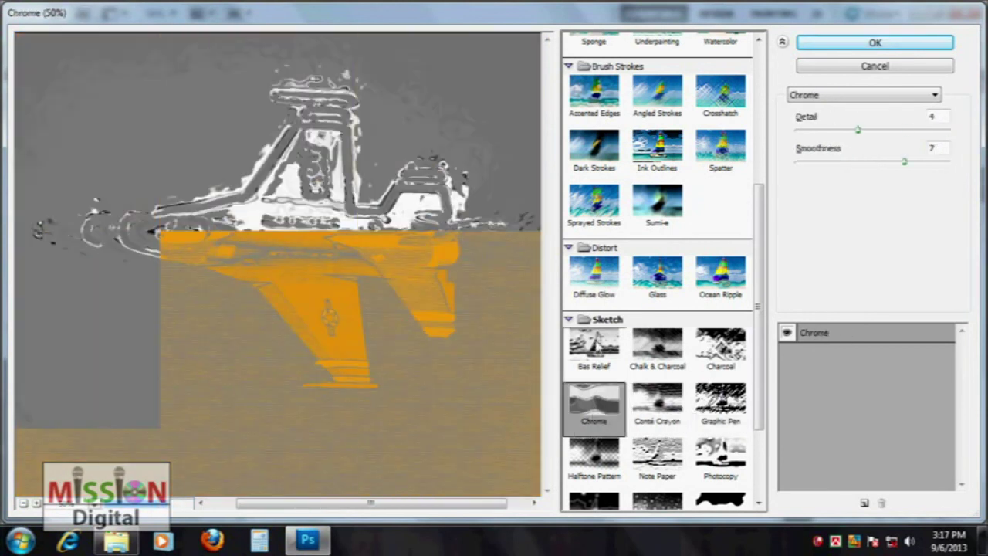
{"action": "left_click", "coordinate": [657, 348]}
{"action": "left_click", "coordinate": [720, 347]}
{"action": "left_click", "coordinate": [594, 348]}
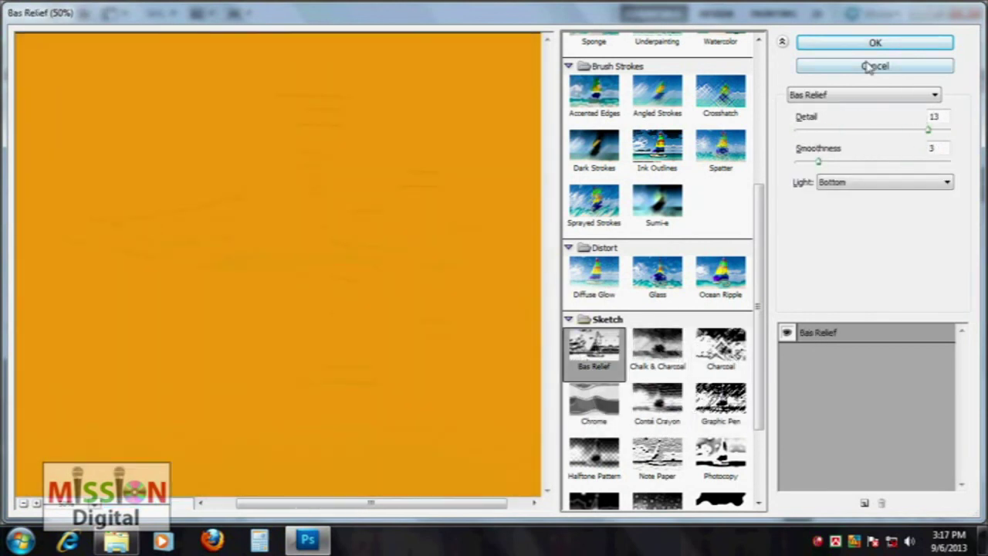
{"action": "left_click", "coordinate": [876, 66]}
Step: Set the foreground colour to black and the background to white, then reopen the Filter Gallery
{"action": "left_click", "coordinate": [24, 310]}
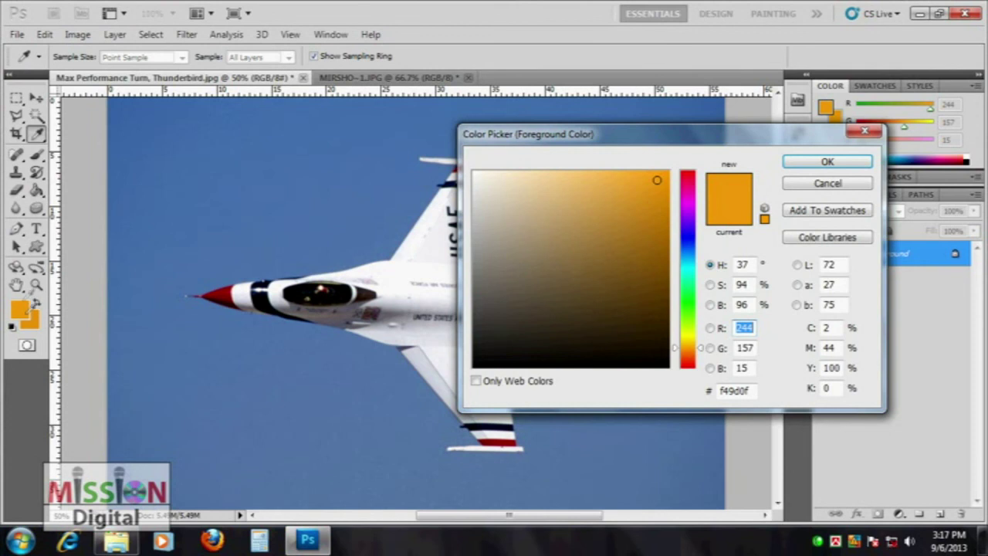
{"action": "left_click_drag", "start_coordinate": [549, 257], "coordinate": [362, 430]}
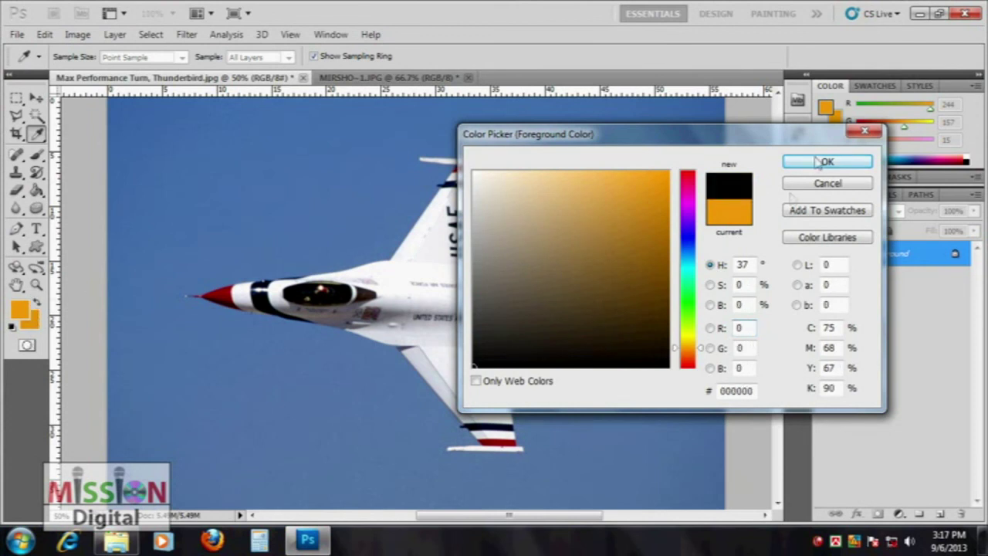
{"action": "left_click", "coordinate": [818, 162]}
{"action": "left_click", "coordinate": [29, 318]}
{"action": "left_click", "coordinate": [585, 236]}
{"action": "left_click_drag", "start_coordinate": [585, 236], "coordinate": [473, 171]}
{"action": "left_click", "coordinate": [827, 161]}
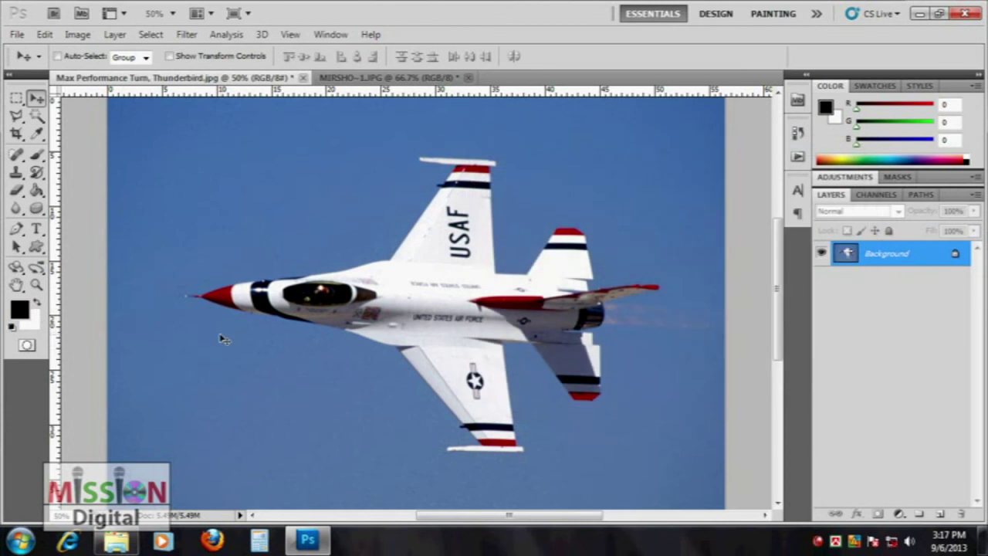
{"action": "left_click", "coordinate": [187, 34]}
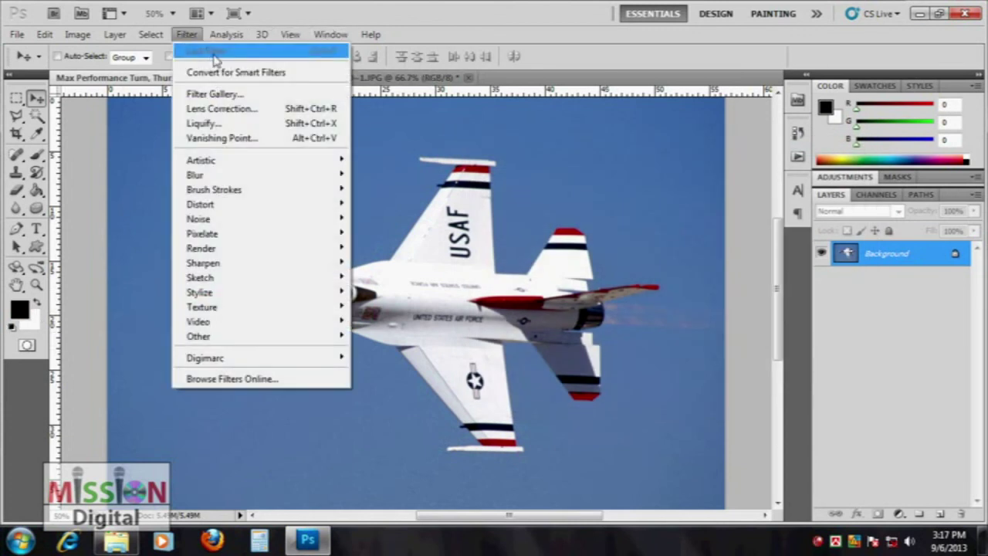
{"action": "left_click", "coordinate": [216, 95]}
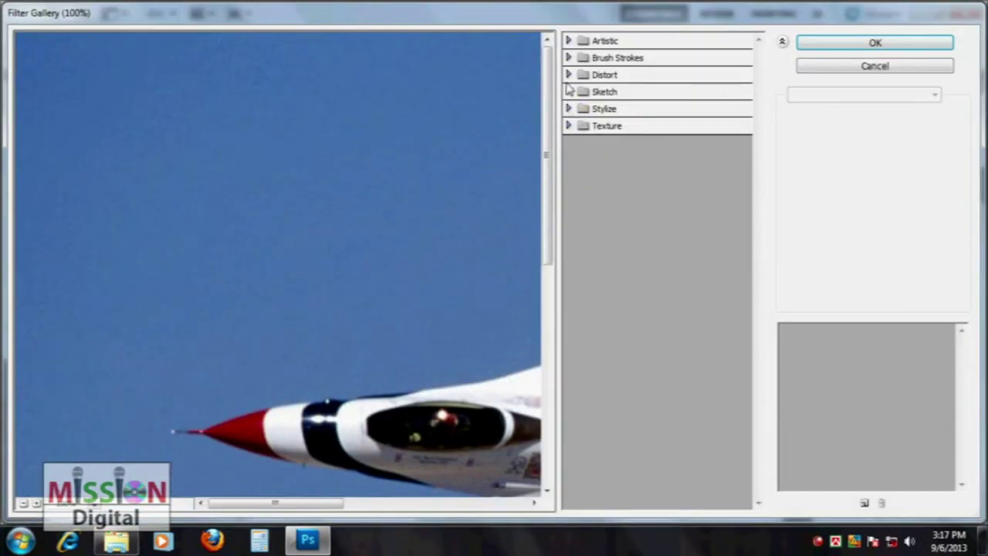
Step: Show the Brush Strokes, Distort and Sketch groups and preview Charcoal with the whole jet visible
{"action": "left_click", "coordinate": [569, 58]}
{"action": "left_click", "coordinate": [569, 239]}
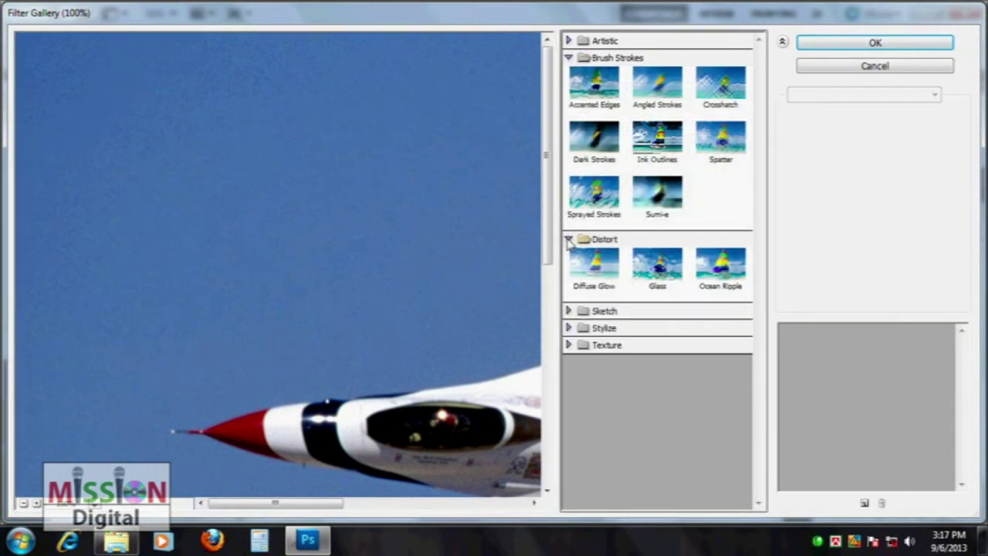
{"action": "left_click", "coordinate": [569, 311]}
{"action": "left_click", "coordinate": [720, 338]}
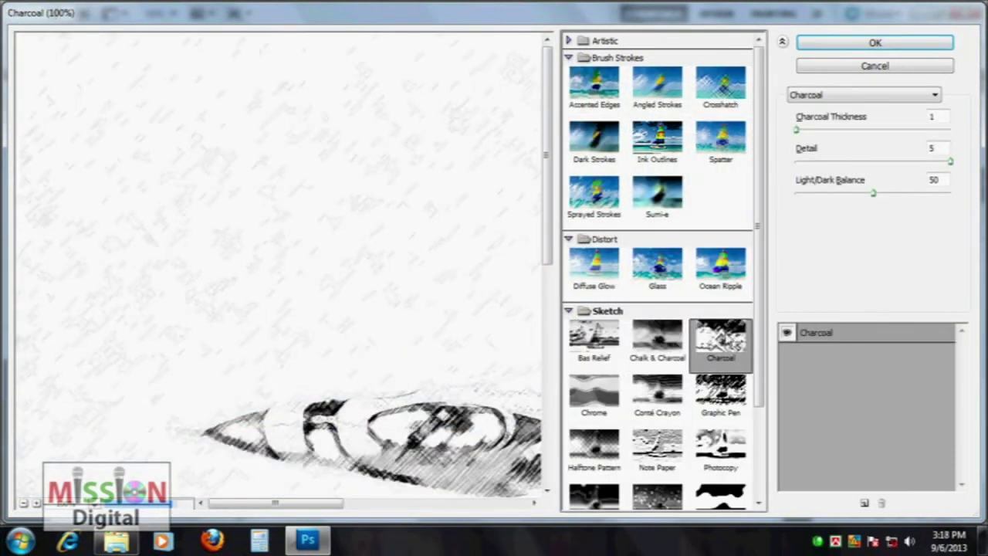
{"action": "left_click_drag", "start_coordinate": [539, 223], "coordinate": [547, 40]}
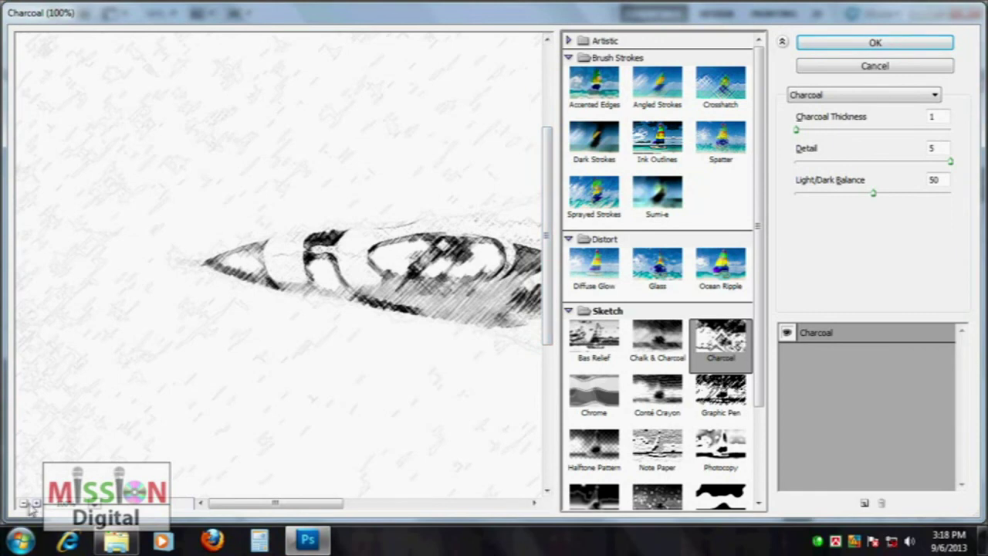
{"action": "left_click", "coordinate": [24, 503]}
Step: Compare Graphic Pen, Photocopy, Note Paper, Halftone Pattern, Stamp, Torn Edges, Glowing Edges and others against Charcoal
{"action": "left_click", "coordinate": [720, 392]}
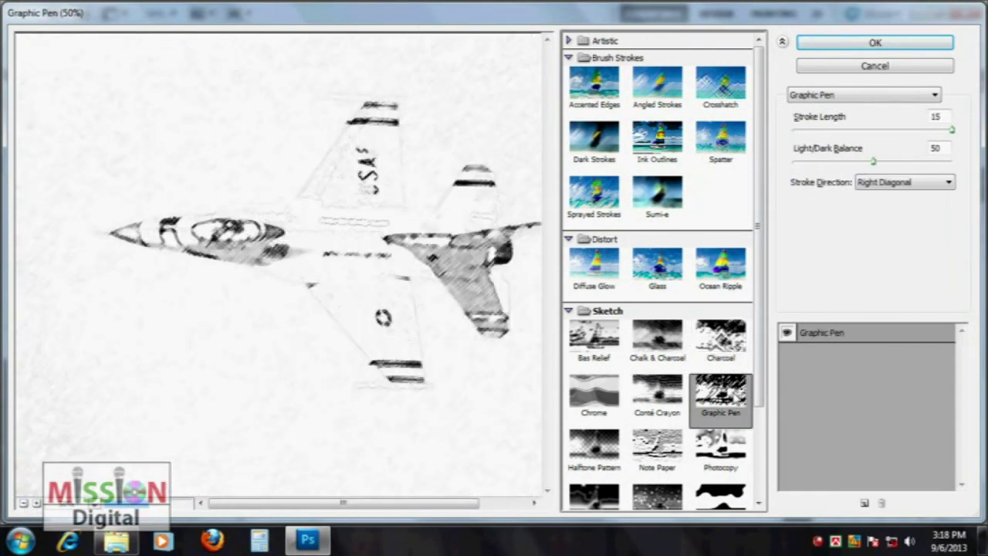
{"action": "left_click", "coordinate": [720, 446]}
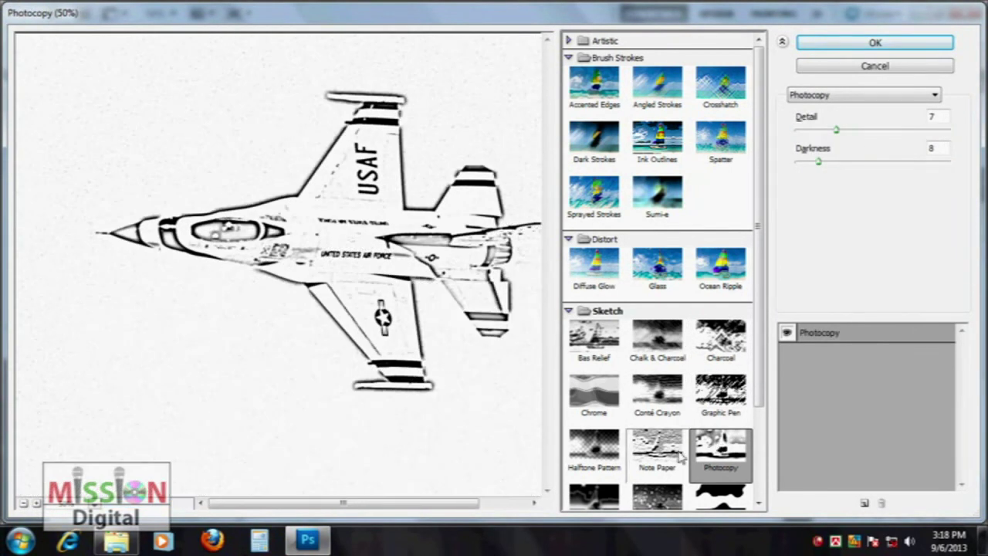
{"action": "left_click", "coordinate": [679, 456]}
{"action": "left_click", "coordinate": [618, 461]}
{"action": "scroll", "coordinate": [625, 416], "scroll_direction": "down", "scroll_amount": 3}
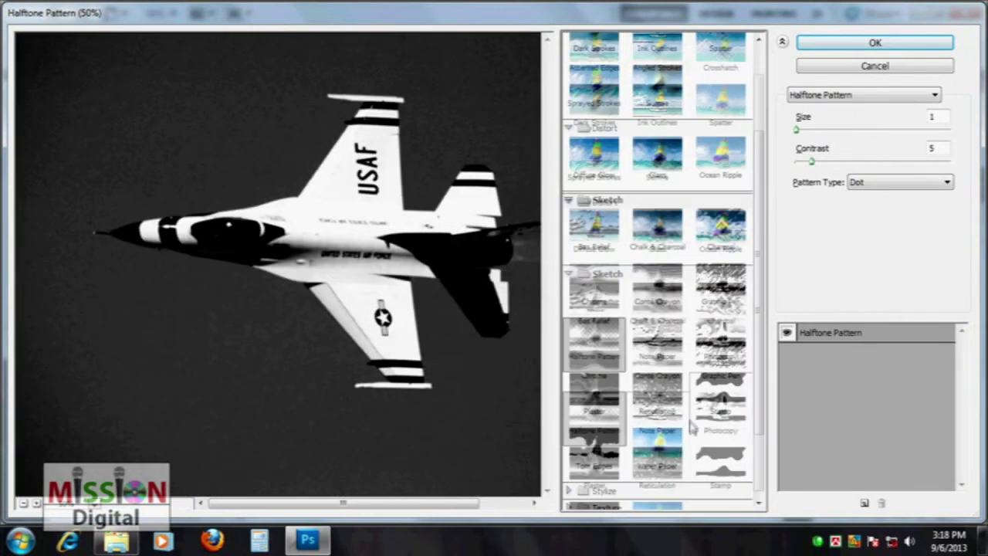
{"action": "left_click", "coordinate": [720, 392]}
{"action": "left_click", "coordinate": [657, 392]}
{"action": "left_click", "coordinate": [657, 442]}
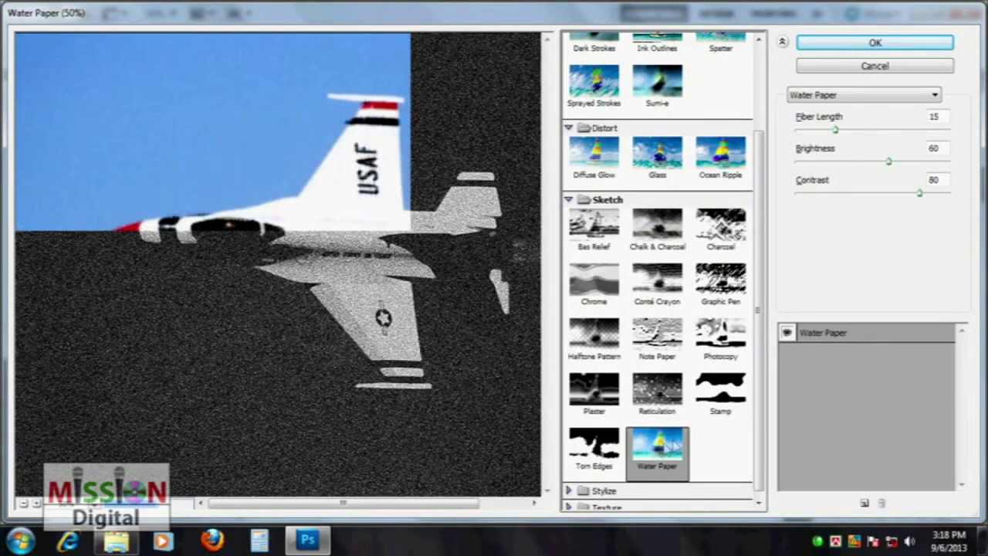
{"action": "left_click", "coordinate": [594, 440]}
{"action": "left_click", "coordinate": [566, 483]}
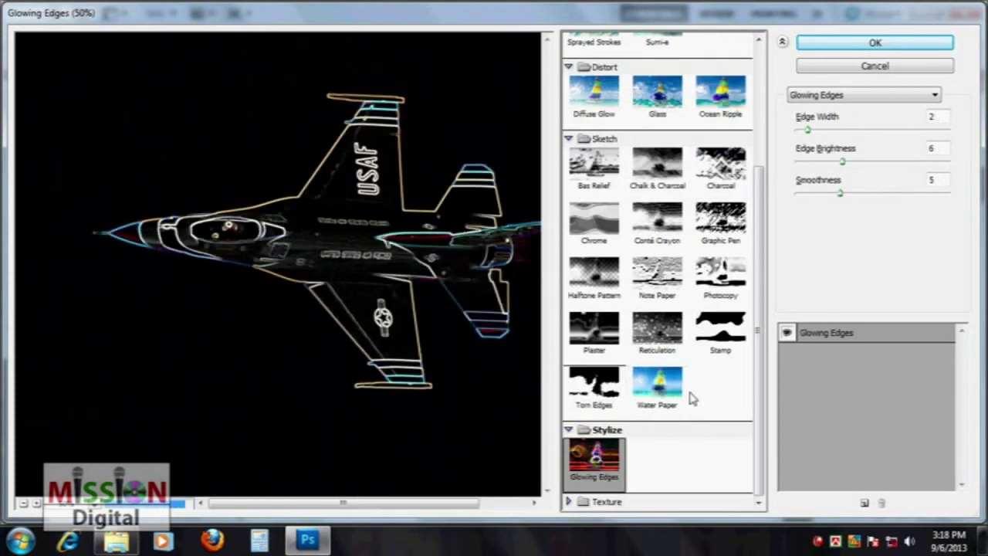
{"action": "scroll", "coordinate": [676, 292], "scroll_direction": "up", "scroll_amount": 3}
{"action": "left_click", "coordinate": [720, 317]}
Step: Tweak Graphic Pen stroke length, balance and direction, then settle back on Charcoal
{"action": "left_click", "coordinate": [720, 371]}
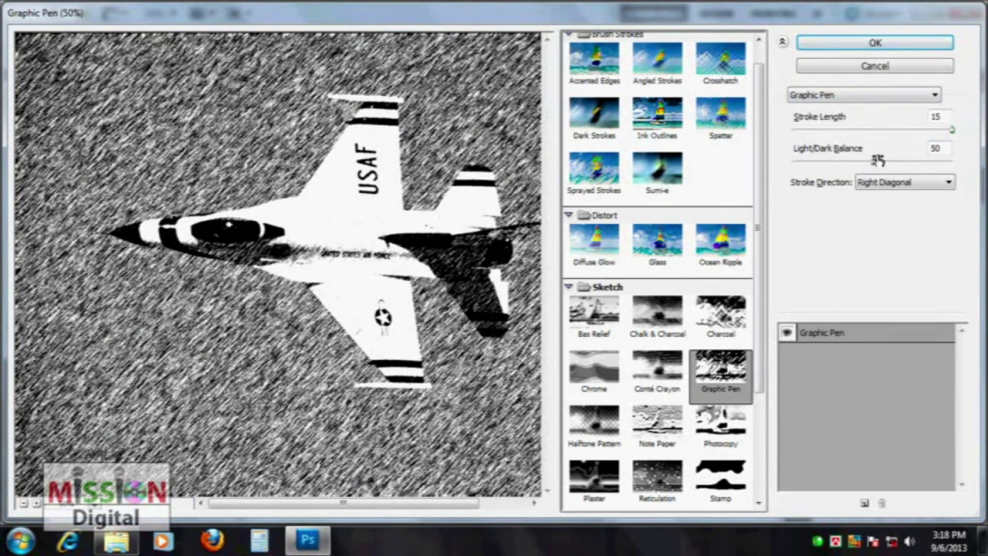
{"action": "mouse_move", "coordinate": [952, 131]}
{"action": "left_mouse_down"}
{"action": "mouse_move", "coordinate": [860, 137]}
{"action": "mouse_move", "coordinate": [965, 132]}
{"action": "left_mouse_up"}
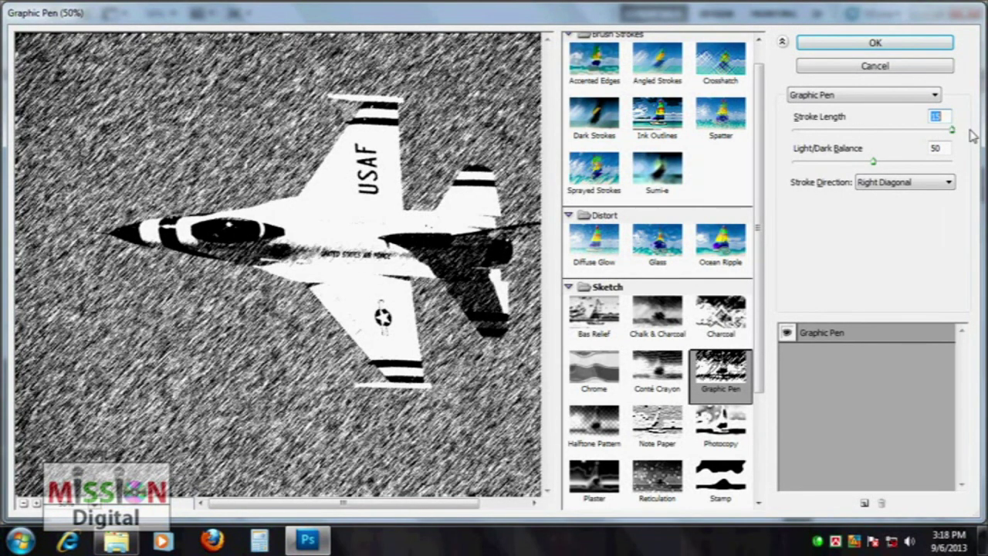
{"action": "mouse_move", "coordinate": [877, 166]}
{"action": "left_mouse_down"}
{"action": "mouse_move", "coordinate": [867, 163]}
{"action": "mouse_move", "coordinate": [889, 166]}
{"action": "mouse_move", "coordinate": [821, 162]}
{"action": "mouse_move", "coordinate": [890, 166]}
{"action": "left_mouse_up"}
{"action": "left_click", "coordinate": [908, 183]}
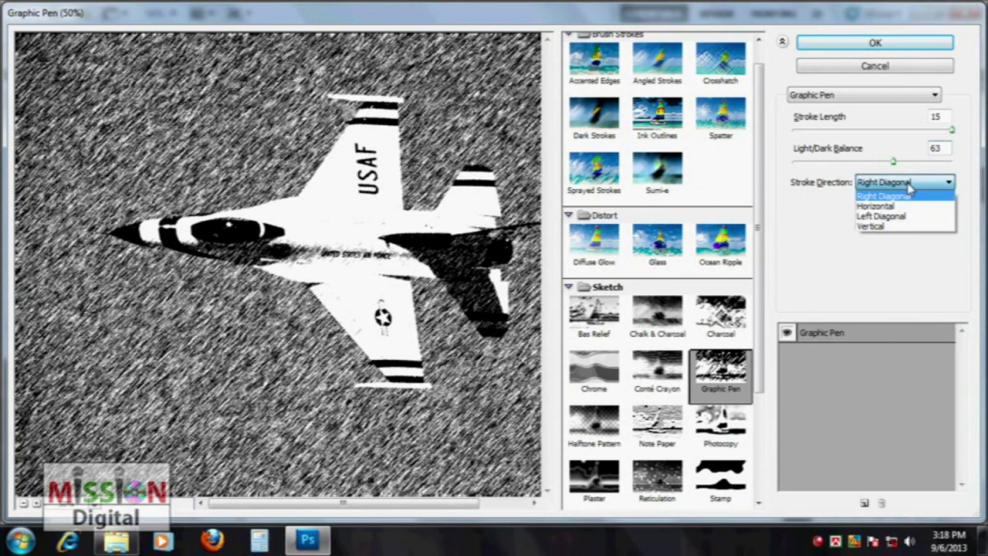
{"action": "left_click", "coordinate": [903, 205]}
{"action": "left_click", "coordinate": [911, 183]}
{"action": "left_click", "coordinate": [919, 216]}
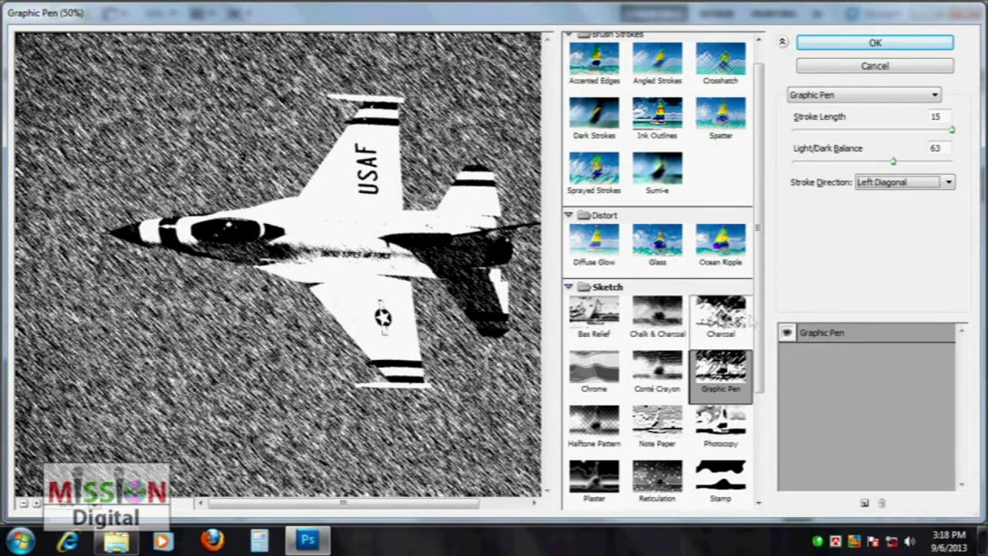
{"action": "left_click", "coordinate": [657, 315]}
{"action": "left_click", "coordinate": [720, 315]}
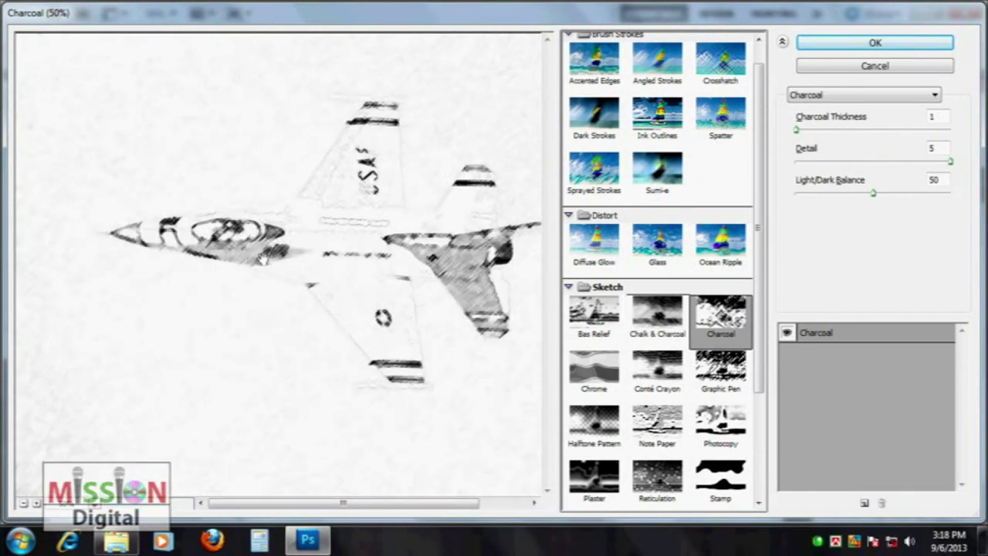
Step: Apply Charcoal with thickness 4 and a higher light/dark balance to the jet, then undo it
{"action": "left_click_drag", "start_coordinate": [798, 130], "coordinate": [839, 132]}
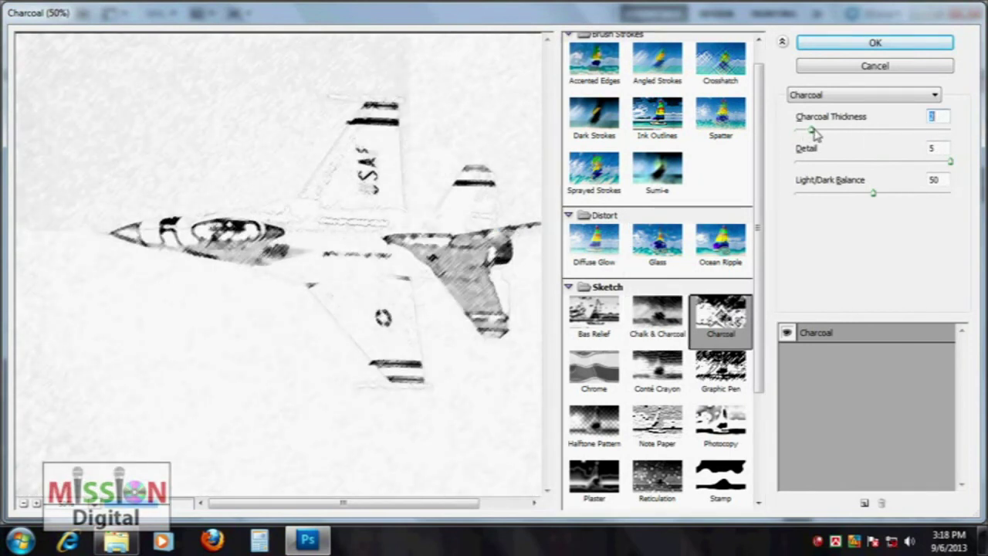
{"action": "left_click_drag", "start_coordinate": [862, 136], "coordinate": [871, 137]}
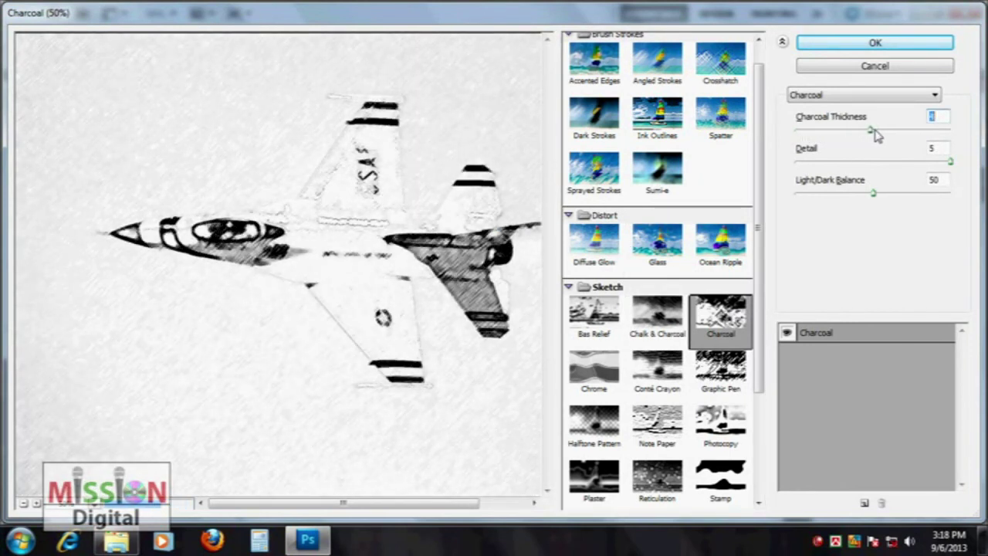
{"action": "left_click", "coordinate": [950, 162]}
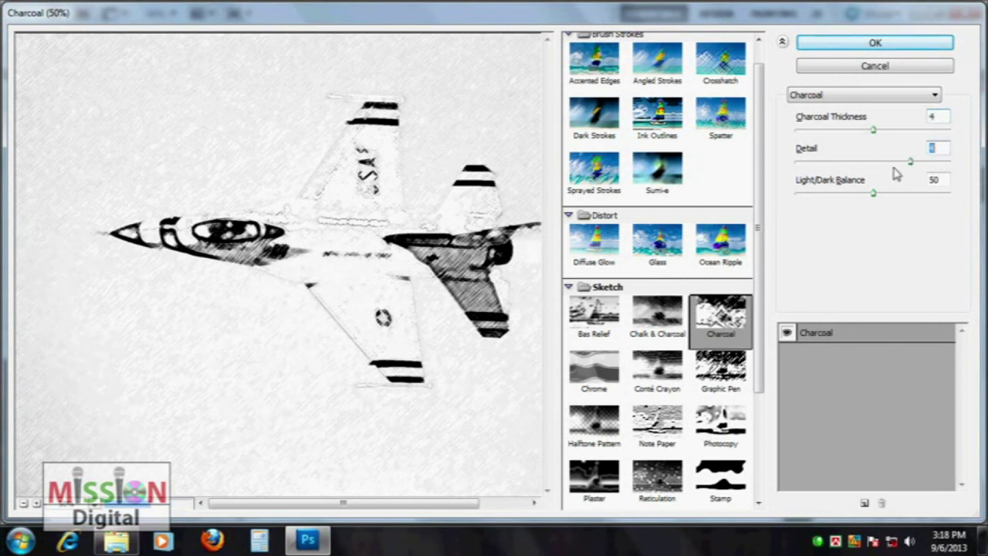
{"action": "mouse_move", "coordinate": [875, 194]}
{"action": "left_mouse_down"}
{"action": "mouse_move", "coordinate": [937, 193]}
{"action": "mouse_move", "coordinate": [895, 198]}
{"action": "left_mouse_up"}
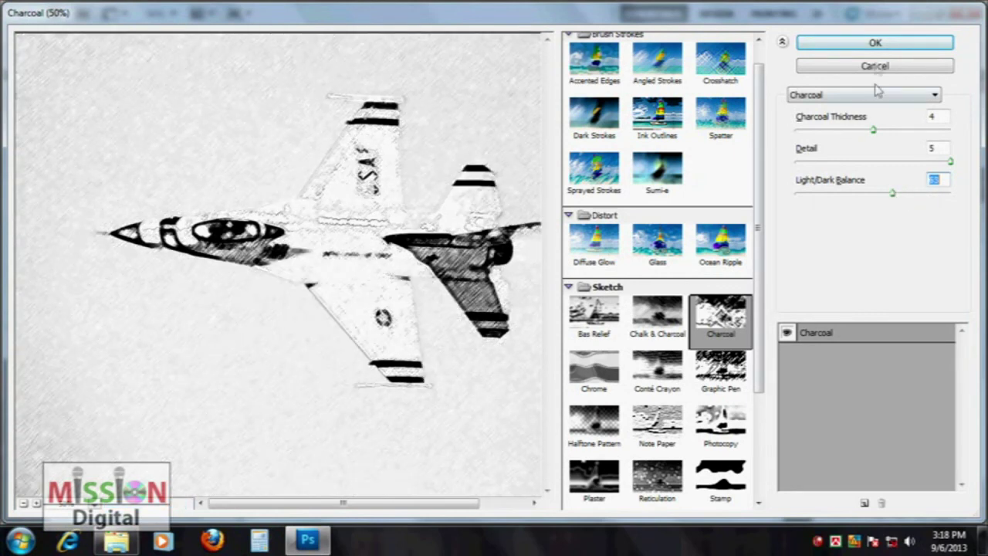
{"action": "left_click", "coordinate": [874, 43]}
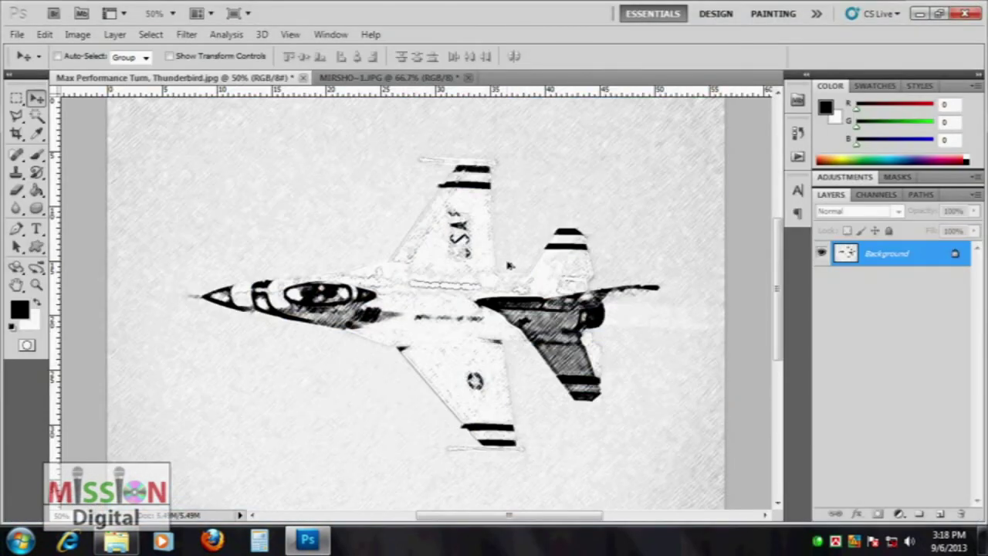
{"action": "key", "text": "ctrl+z"}
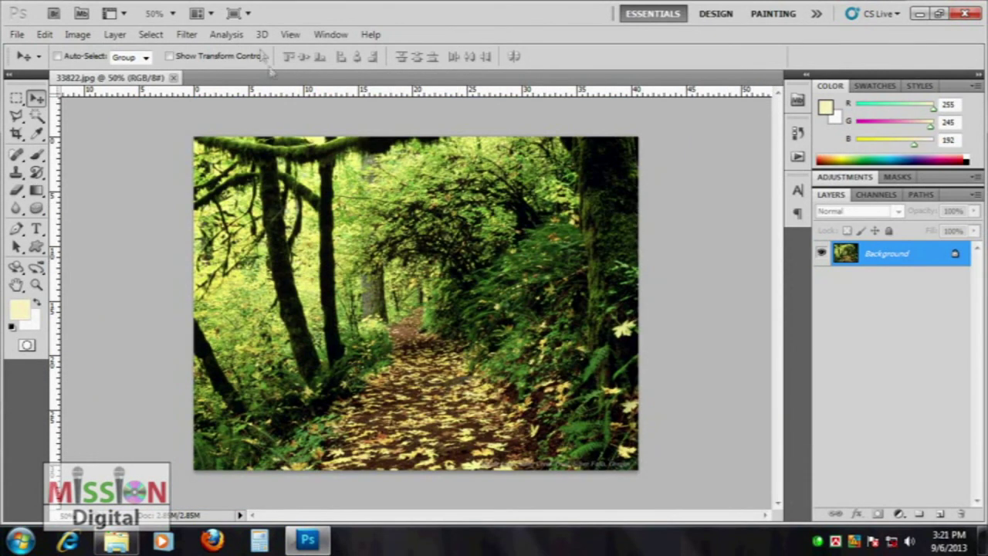
Step: In Liquify, ripple the leafy path with Turbulence and twirl the path and foliage clockwise
{"action": "left_click", "coordinate": [187, 34]}
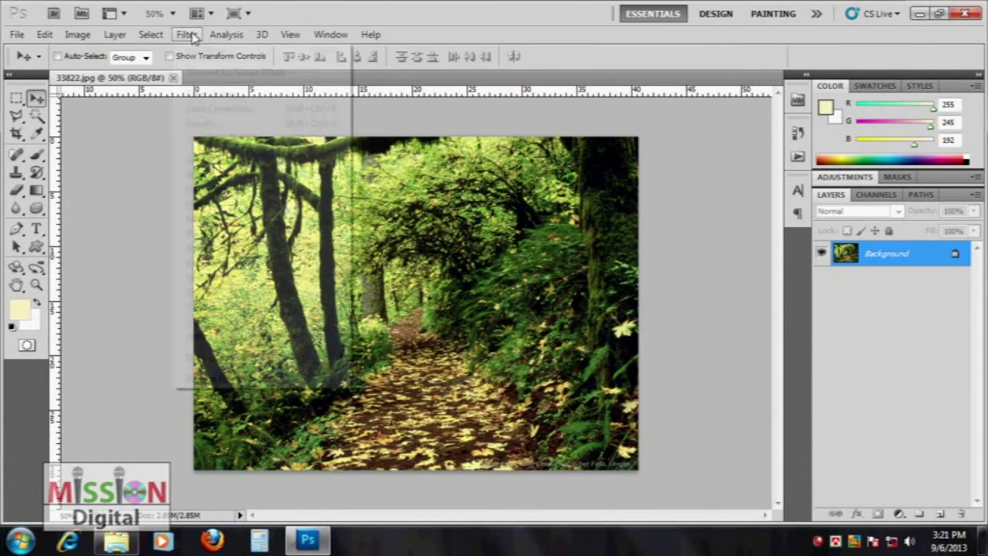
{"action": "left_click", "coordinate": [202, 124]}
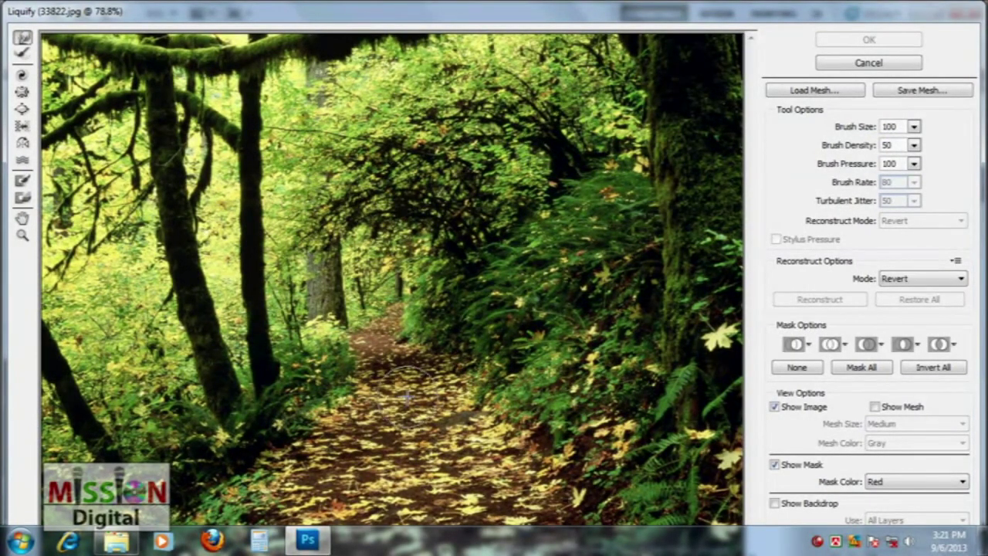
{"action": "key", "text": "t"}
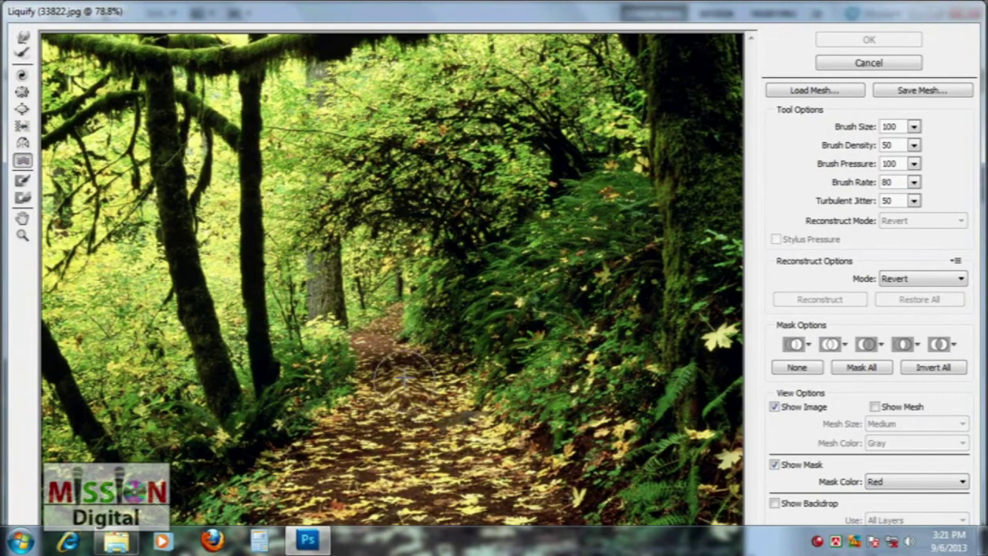
{"action": "mouse_move", "coordinate": [437, 396]}
{"action": "left_mouse_down"}
{"action": "mouse_move", "coordinate": [401, 429]}
{"action": "mouse_move", "coordinate": [492, 491]}
{"action": "mouse_move", "coordinate": [384, 317]}
{"action": "mouse_move", "coordinate": [393, 343]}
{"action": "left_mouse_up"}
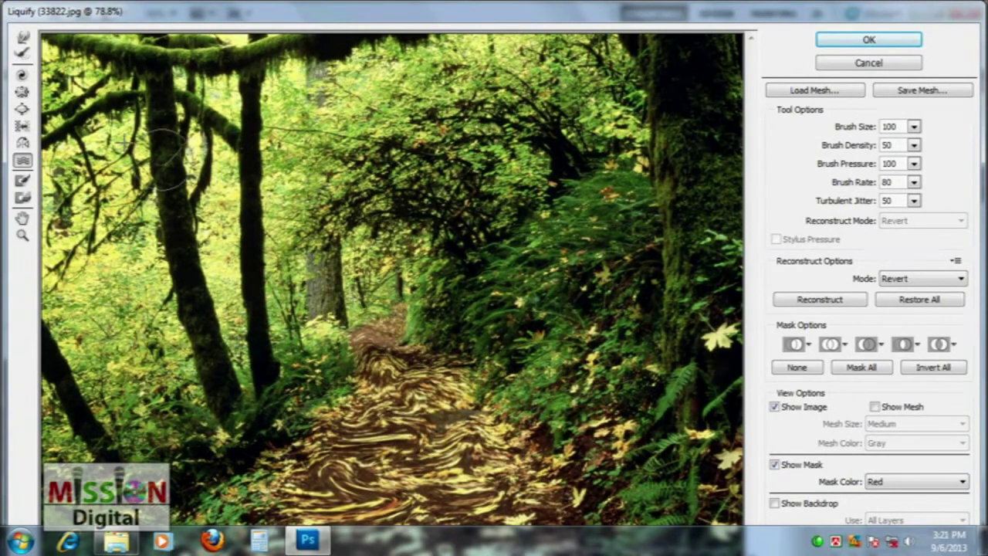
{"action": "left_click", "coordinate": [22, 74]}
{"action": "left_click_drag", "start_coordinate": [386, 359], "coordinate": [389, 357]}
{"action": "left_click_drag", "start_coordinate": [374, 193], "coordinate": [374, 193]}
Step: Bloat and smear the upper and left trees into looping shapes, then commit the Liquify warp
{"action": "left_click", "coordinate": [22, 110]}
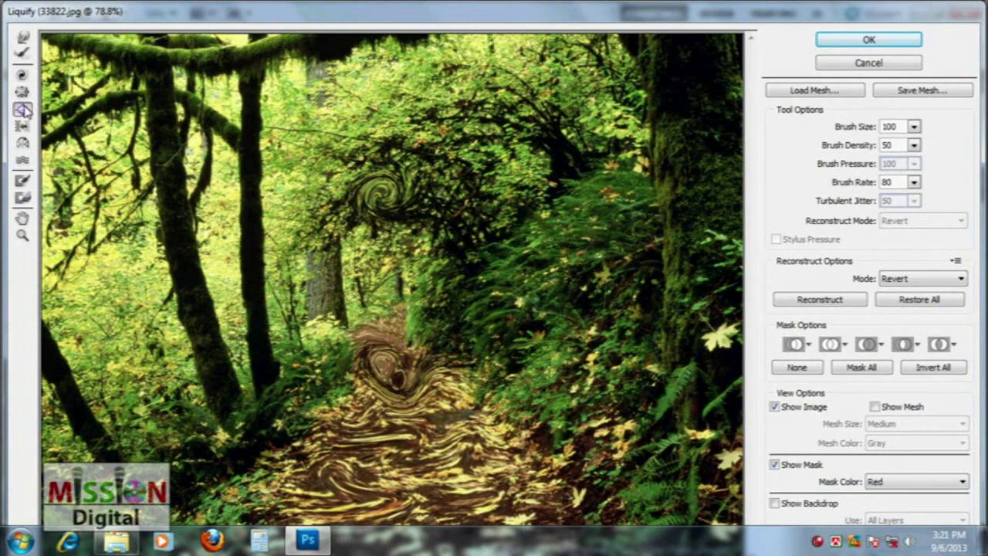
{"action": "mouse_move", "coordinate": [463, 174]}
{"action": "left_mouse_down"}
{"action": "mouse_move", "coordinate": [304, 199]}
{"action": "mouse_move", "coordinate": [263, 177]}
{"action": "left_mouse_up"}
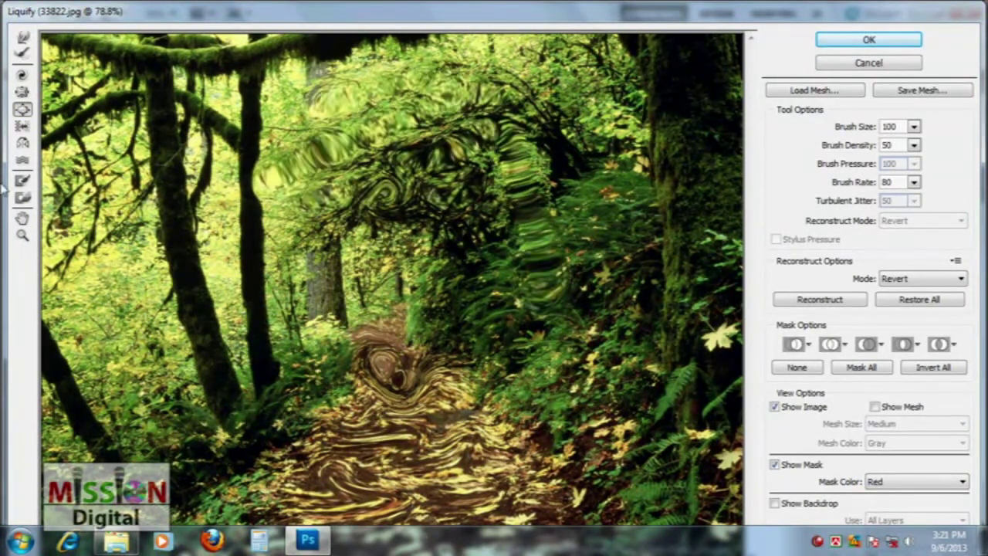
{"action": "left_click", "coordinate": [22, 143]}
{"action": "mouse_move", "coordinate": [404, 199]}
{"action": "left_mouse_down"}
{"action": "mouse_move", "coordinate": [641, 235]}
{"action": "mouse_move", "coordinate": [697, 132]}
{"action": "left_mouse_up"}
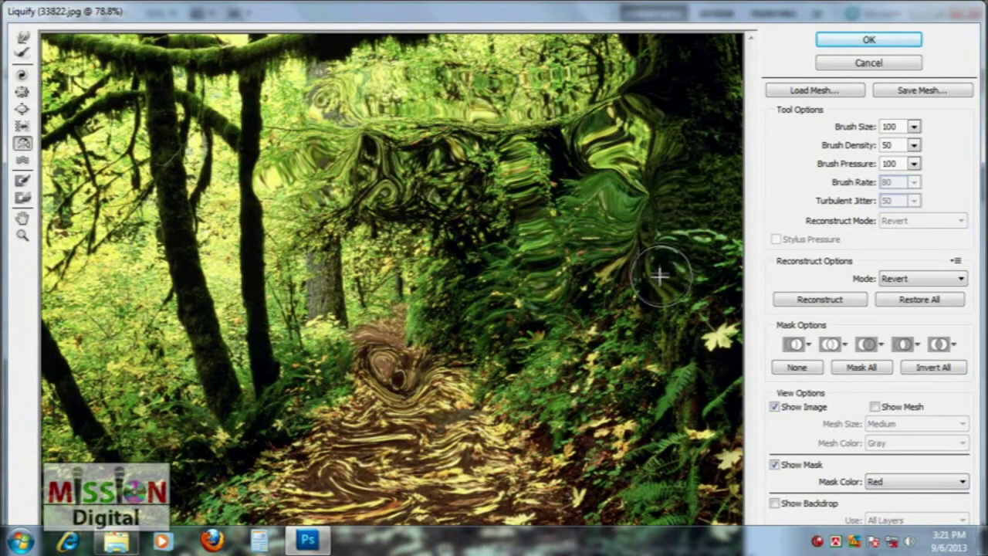
{"action": "left_click_drag", "start_coordinate": [118, 122], "coordinate": [274, 324]}
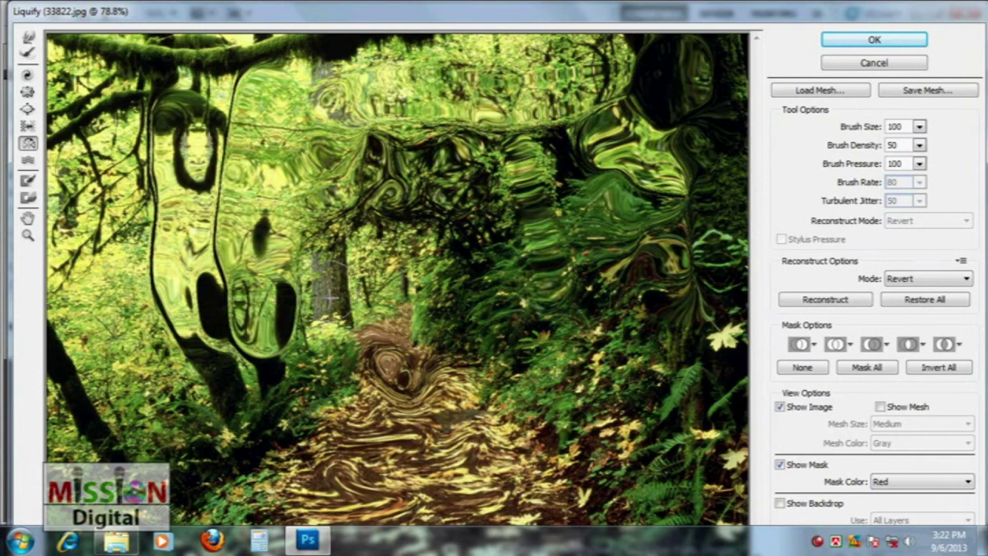
{"action": "left_click", "coordinate": [876, 44]}
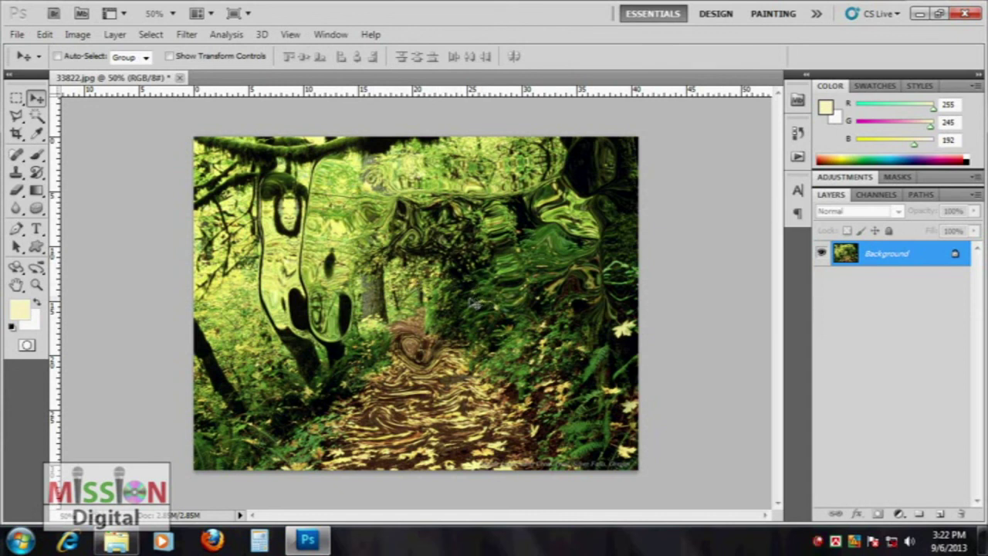
Step: Undo the Liquify warp and apply a plain Blur to the forest photo
{"action": "key", "text": "ctrl+z"}
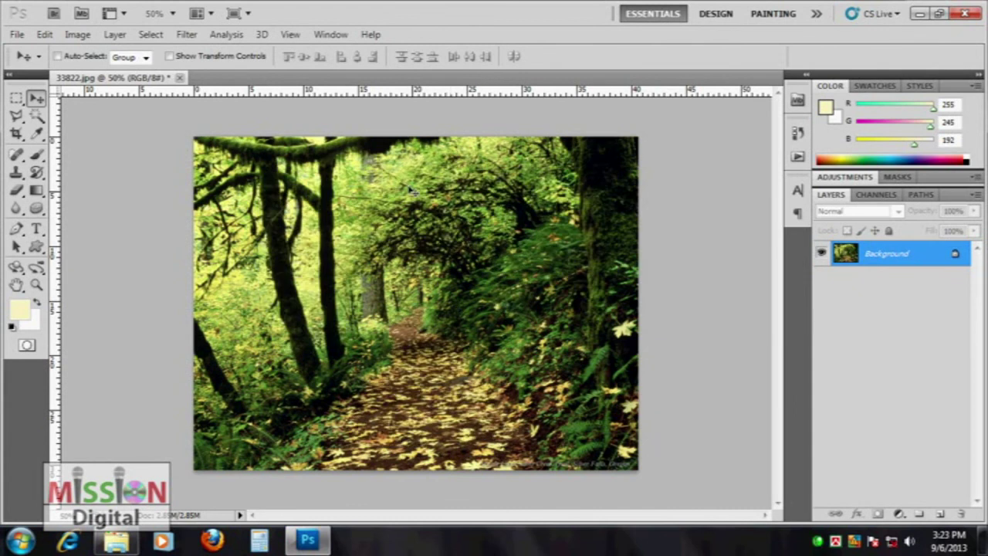
{"action": "left_click", "coordinate": [186, 33]}
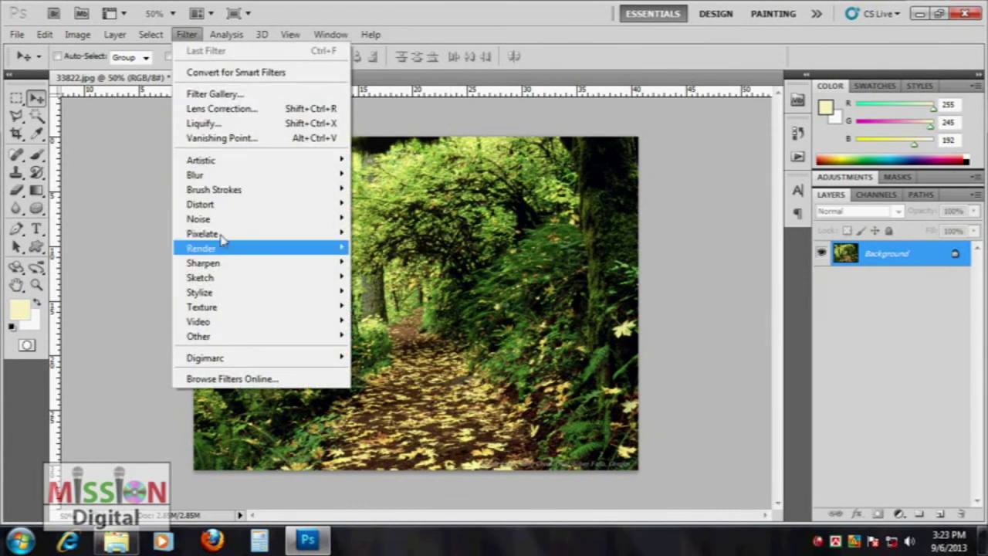
{"action": "mouse_move", "coordinate": [231, 174]}
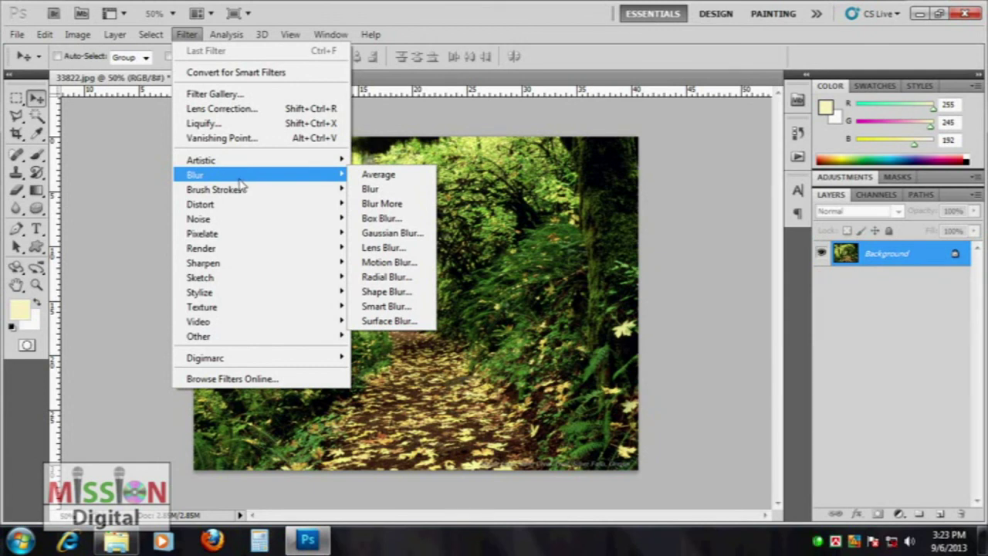
{"action": "left_click", "coordinate": [388, 192]}
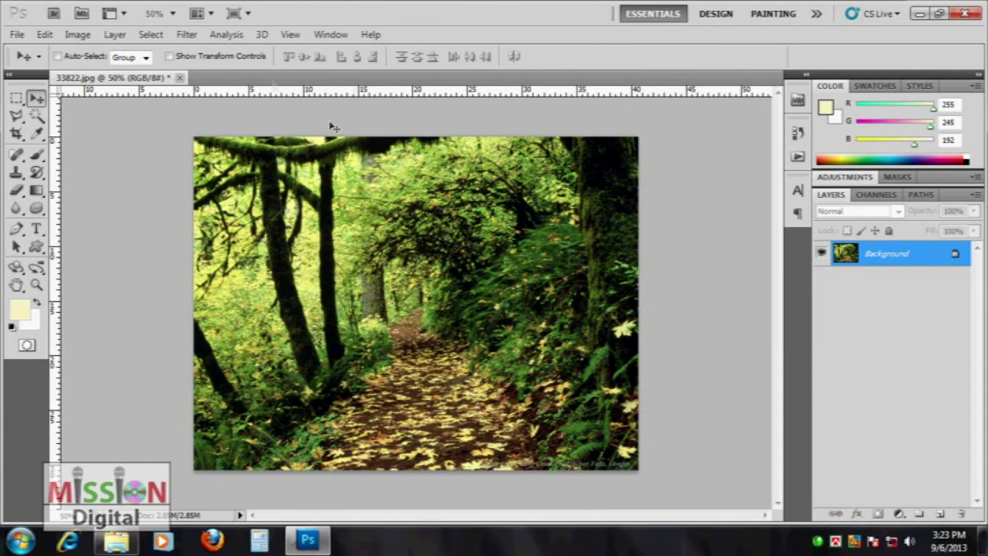
Step: Apply a heavy 9.5-pixel Gaussian Blur to the photo, then undo it
{"action": "left_click", "coordinate": [188, 35]}
{"action": "mouse_move", "coordinate": [232, 174]}
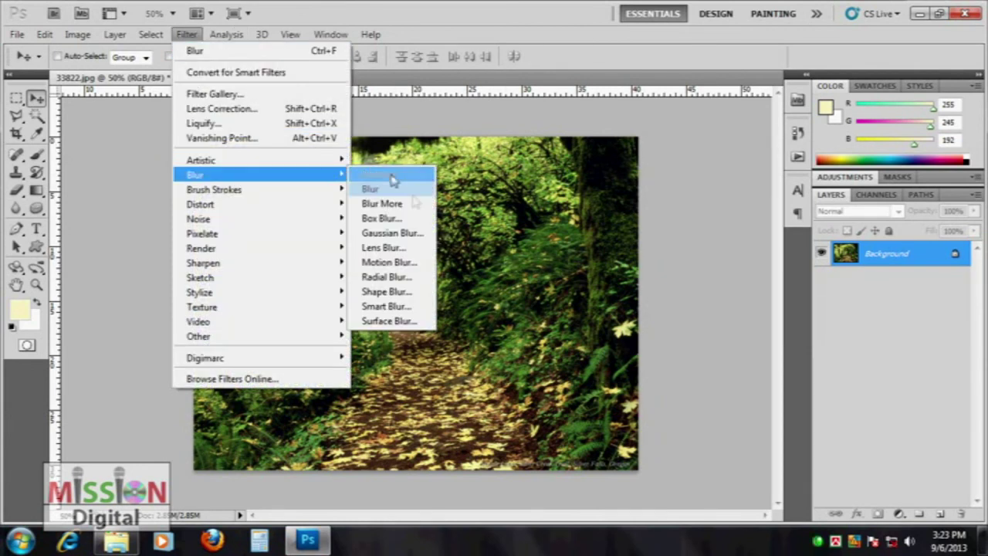
{"action": "left_click", "coordinate": [392, 232]}
{"action": "left_click_drag", "start_coordinate": [498, 100], "coordinate": [767, 104]}
{"action": "left_click_drag", "start_coordinate": [657, 335], "coordinate": [749, 336]}
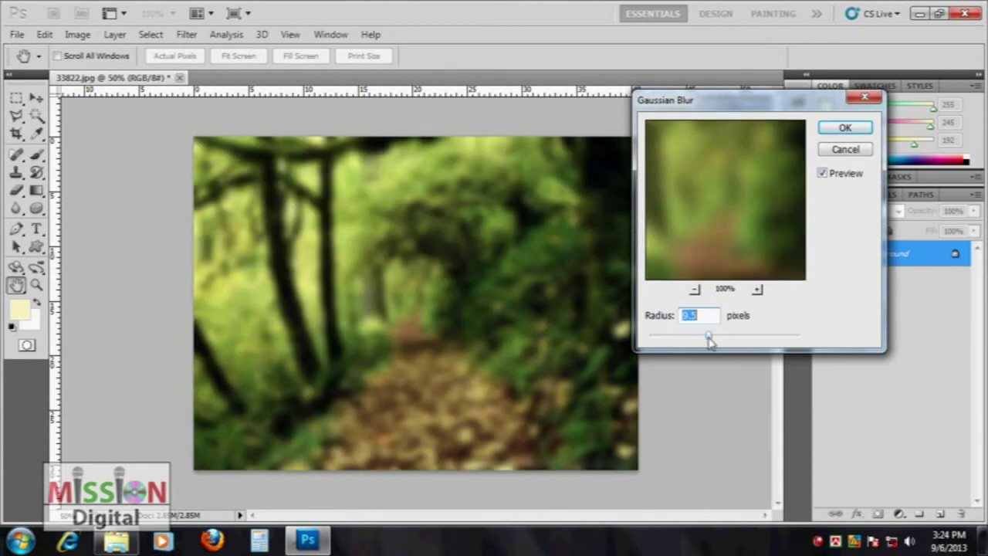
{"action": "left_click", "coordinate": [846, 128]}
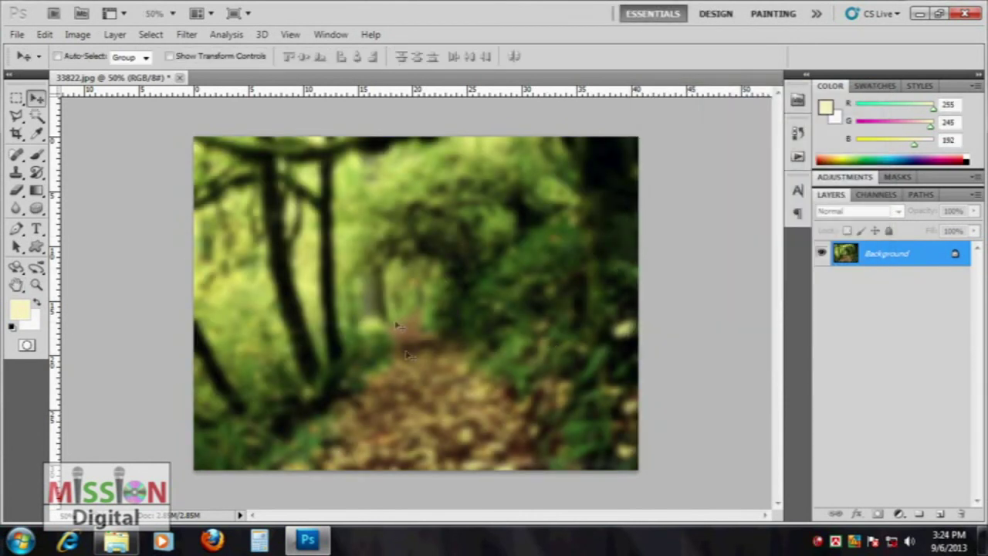
{"action": "key", "text": "ctrl+z"}
Step: Apply a Spin Radial Blur of amount 45 to the forest photo, then undo it
{"action": "left_click", "coordinate": [187, 34]}
{"action": "mouse_move", "coordinate": [196, 175]}
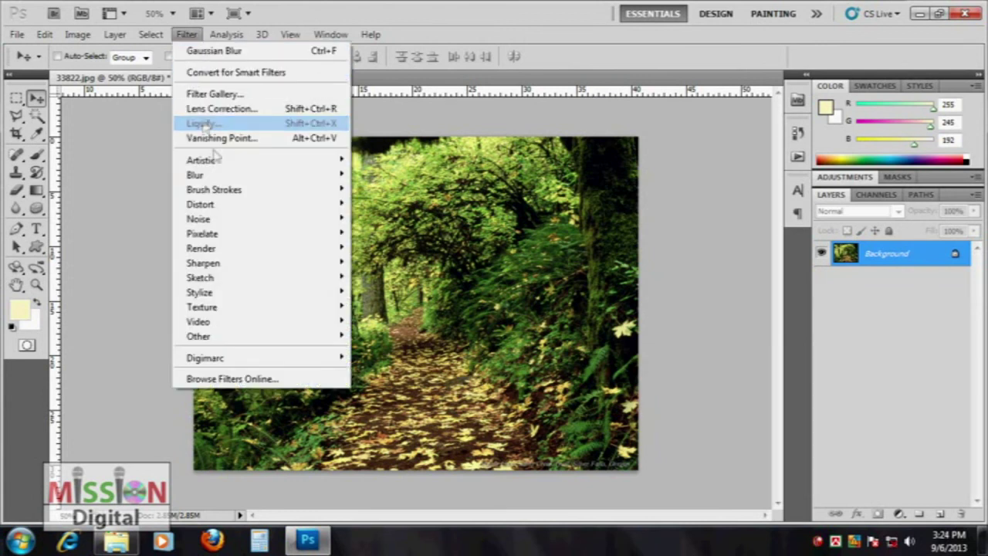
{"action": "left_click", "coordinate": [486, 190]}
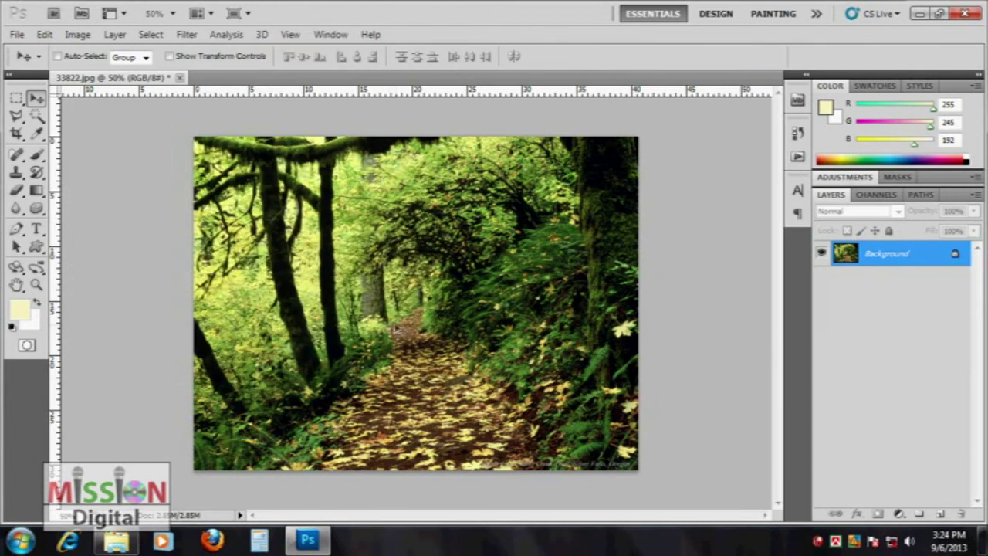
{"action": "left_click", "coordinate": [186, 34]}
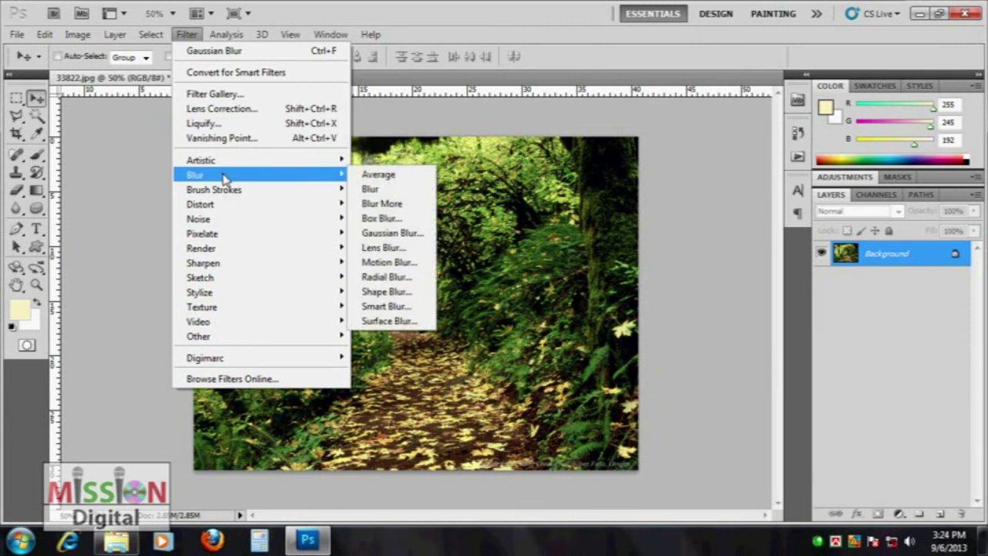
{"action": "left_click", "coordinate": [400, 276]}
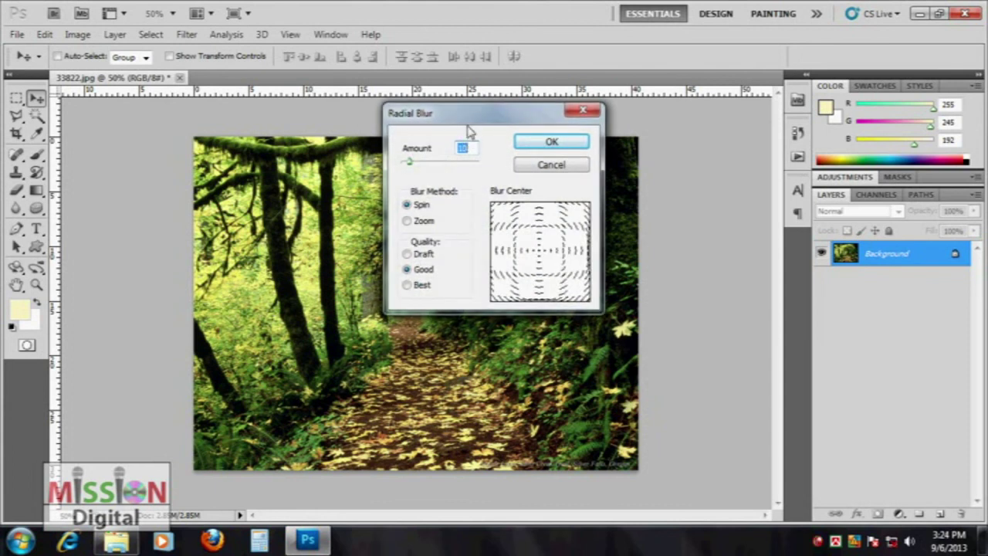
{"action": "left_click_drag", "start_coordinate": [456, 112], "coordinate": [701, 112]}
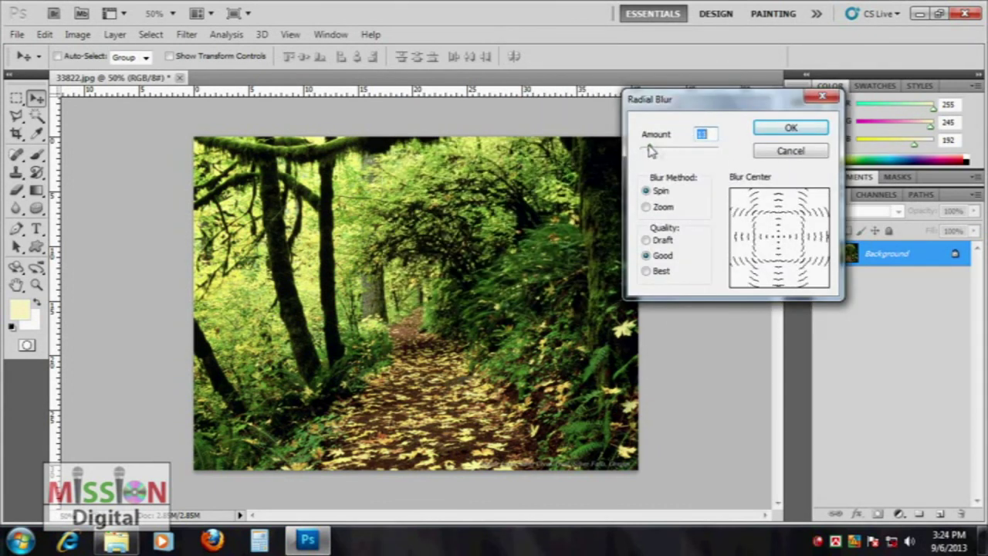
{"action": "left_click_drag", "start_coordinate": [649, 148], "coordinate": [676, 152]}
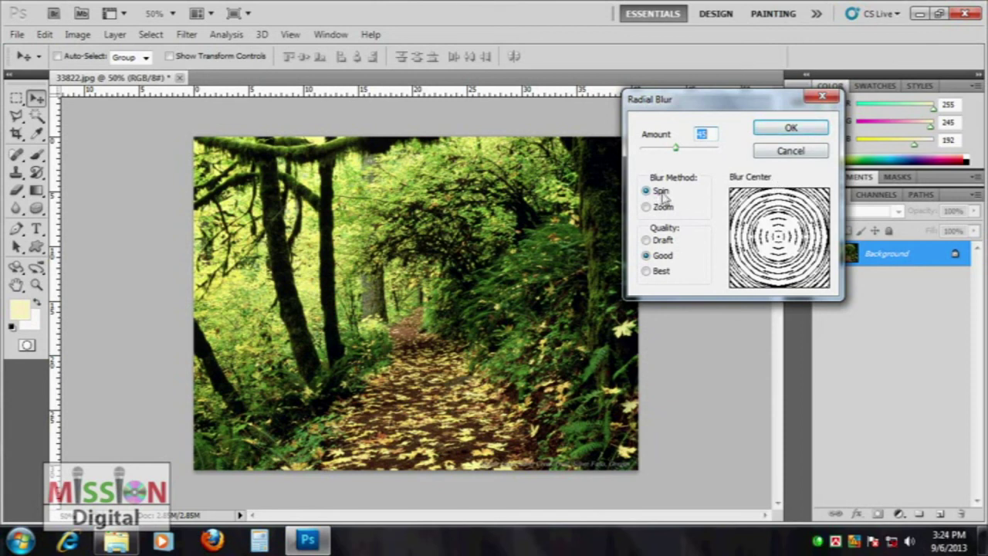
{"action": "left_click", "coordinate": [788, 128]}
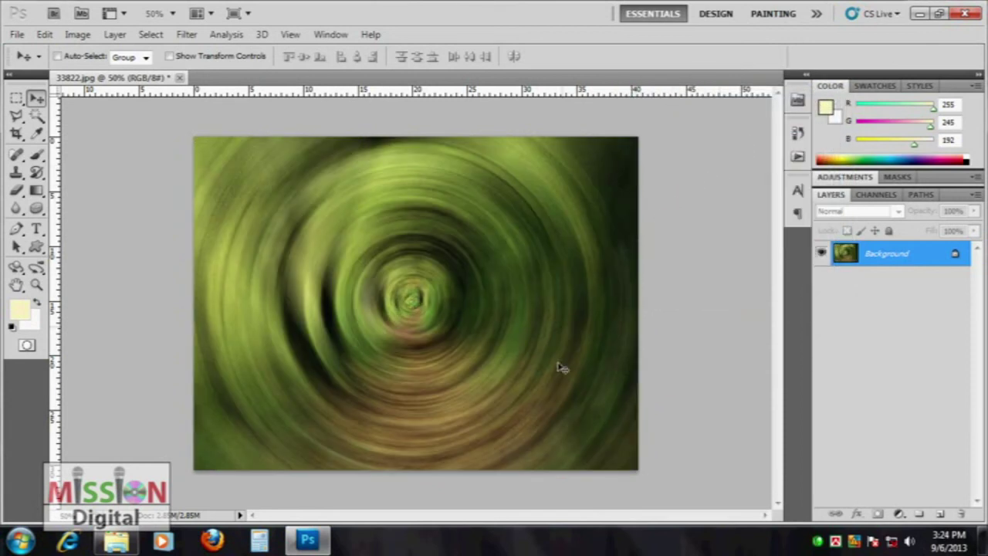
{"action": "key", "text": "ctrl+z"}
Step: Apply a Zoom Radial Blur with a higher amount and lowered centre, then undo it
{"action": "left_click", "coordinate": [197, 35]}
{"action": "mouse_move", "coordinate": [195, 174]}
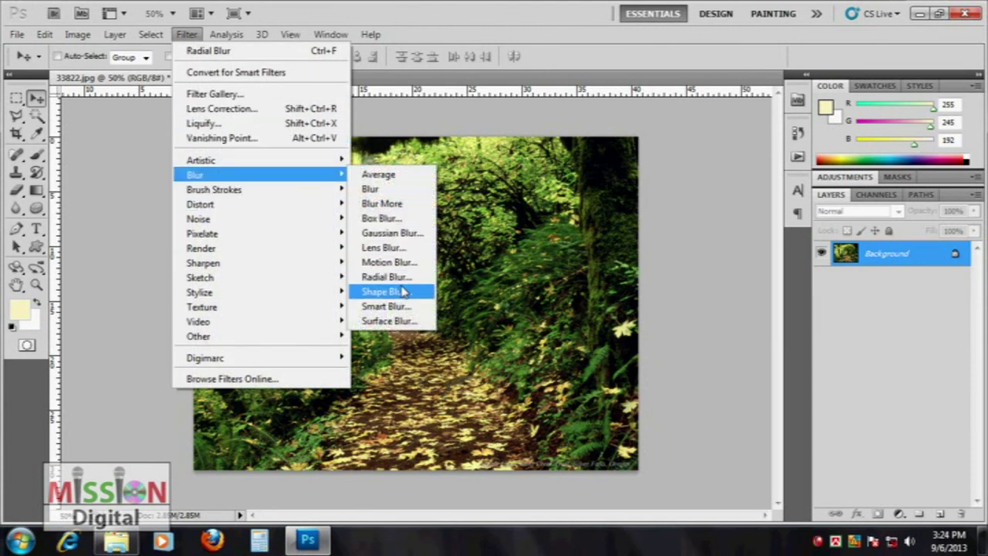
{"action": "left_click", "coordinate": [386, 277]}
{"action": "left_click_drag", "start_coordinate": [694, 106], "coordinate": [748, 107]}
{"action": "left_click", "coordinate": [711, 208]}
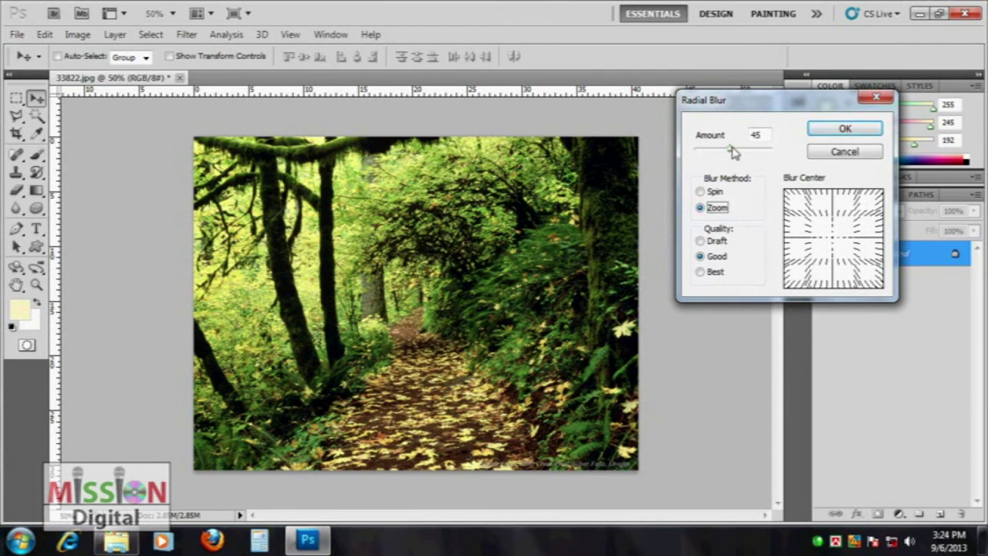
{"action": "left_click_drag", "start_coordinate": [730, 148], "coordinate": [756, 151]}
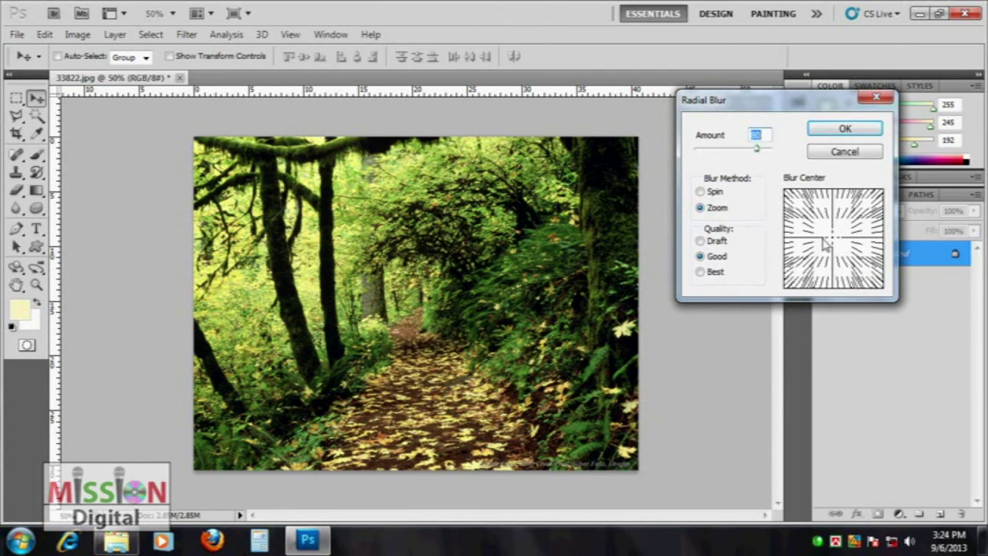
{"action": "left_click_drag", "start_coordinate": [836, 244], "coordinate": [836, 251]}
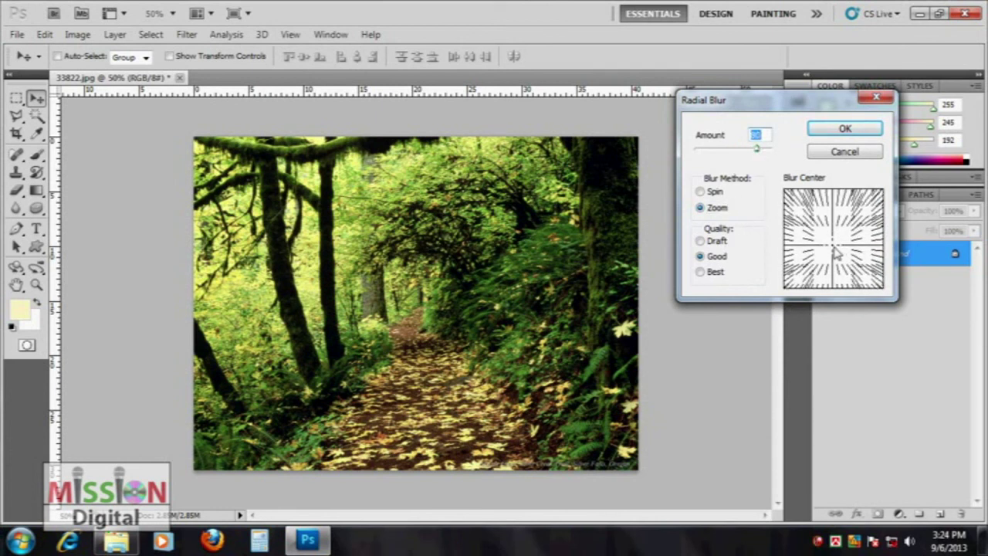
{"action": "left_click", "coordinate": [845, 128]}
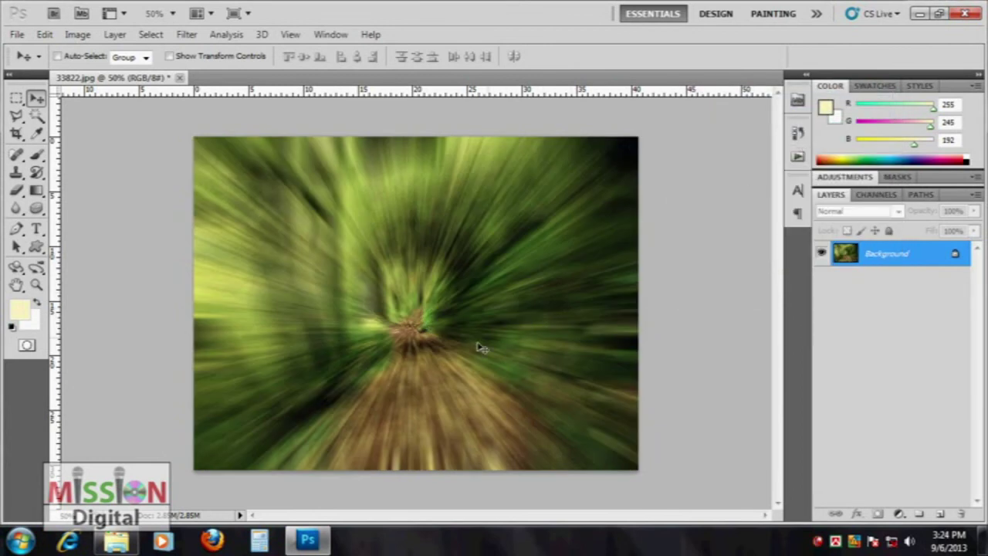
{"action": "key", "text": "ctrl+z"}
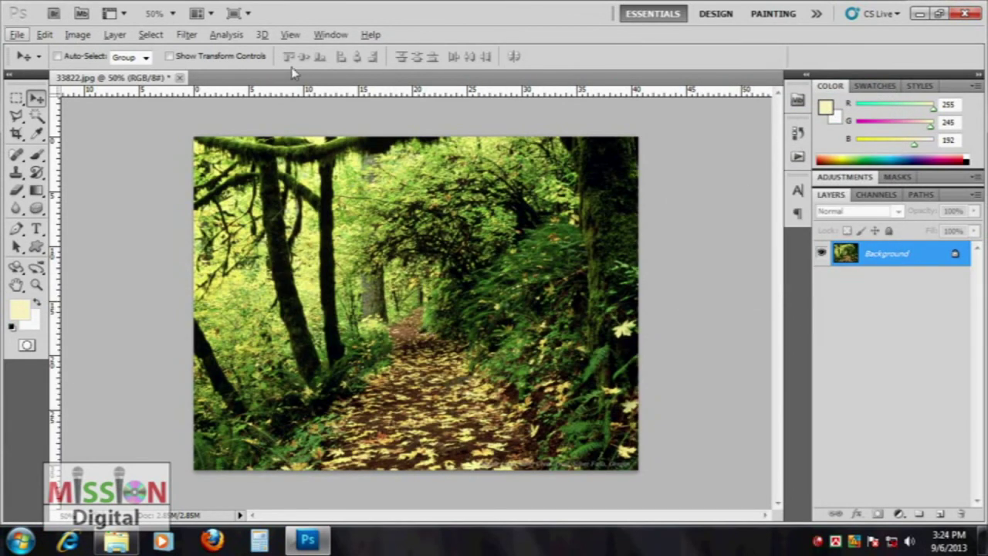
Step: Retry the Zoom Radial Blur twice with smaller amounts, undoing each attempt
{"action": "left_click", "coordinate": [186, 34]}
{"action": "mouse_move", "coordinate": [232, 175]}
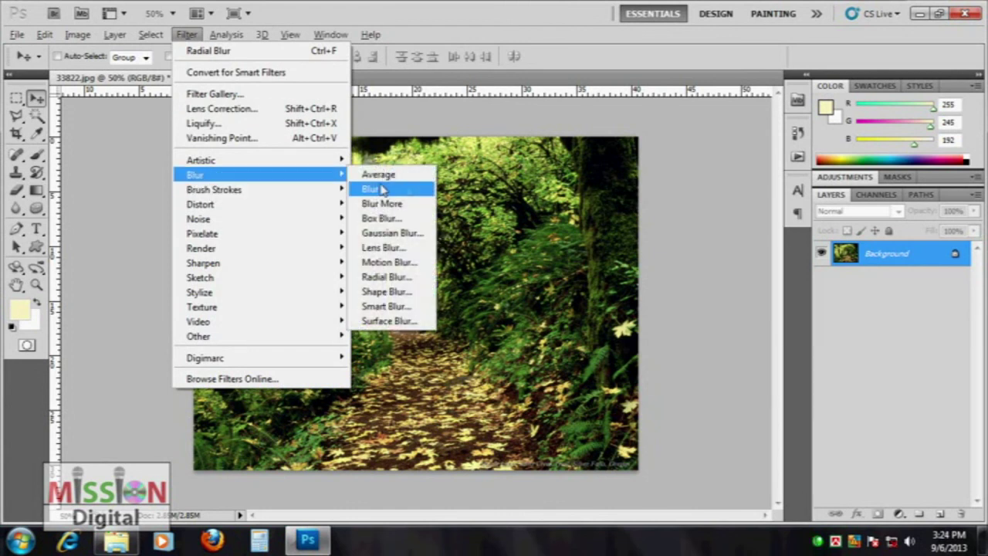
{"action": "left_click", "coordinate": [384, 276]}
{"action": "left_click_drag", "start_coordinate": [759, 152], "coordinate": [729, 151]}
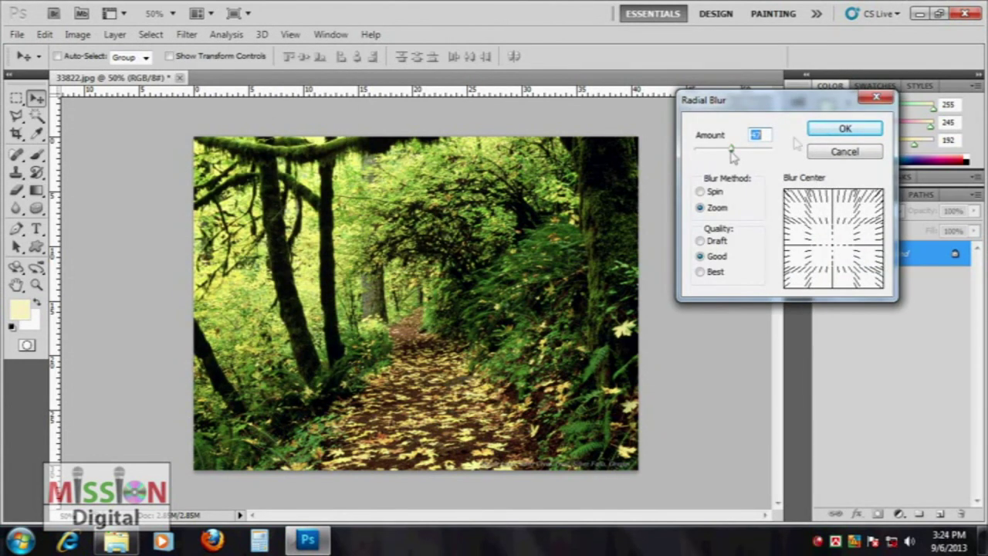
{"action": "left_click", "coordinate": [841, 129]}
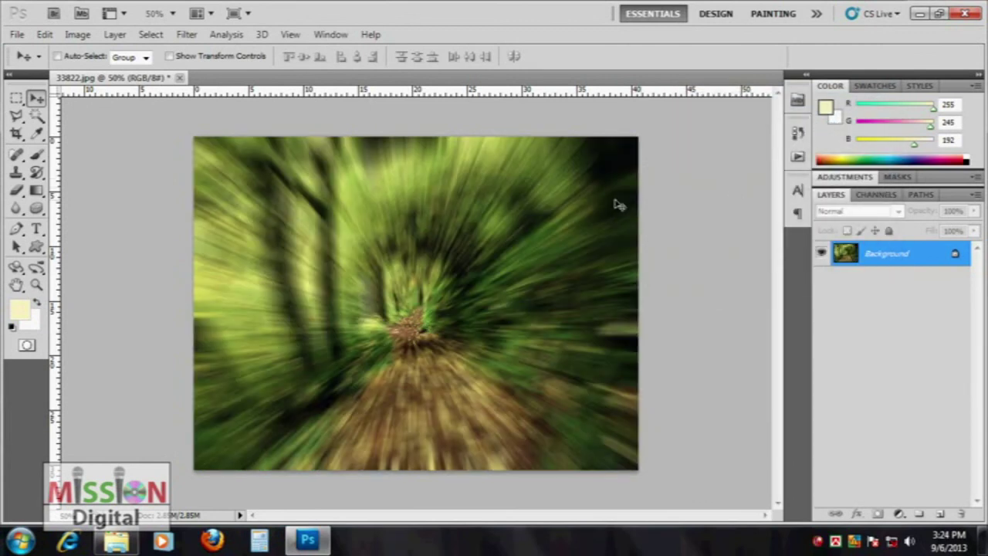
{"action": "key", "text": "ctrl+z"}
{"action": "left_click", "coordinate": [186, 34]}
{"action": "mouse_move", "coordinate": [194, 174]}
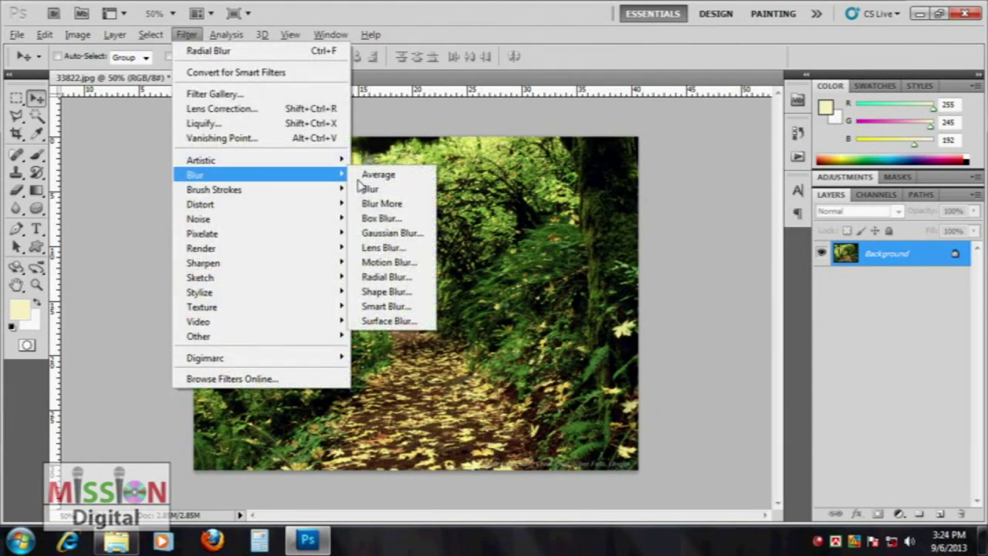
{"action": "left_click", "coordinate": [402, 277]}
{"action": "left_click_drag", "start_coordinate": [727, 151], "coordinate": [717, 154]}
{"action": "left_click", "coordinate": [818, 129]}
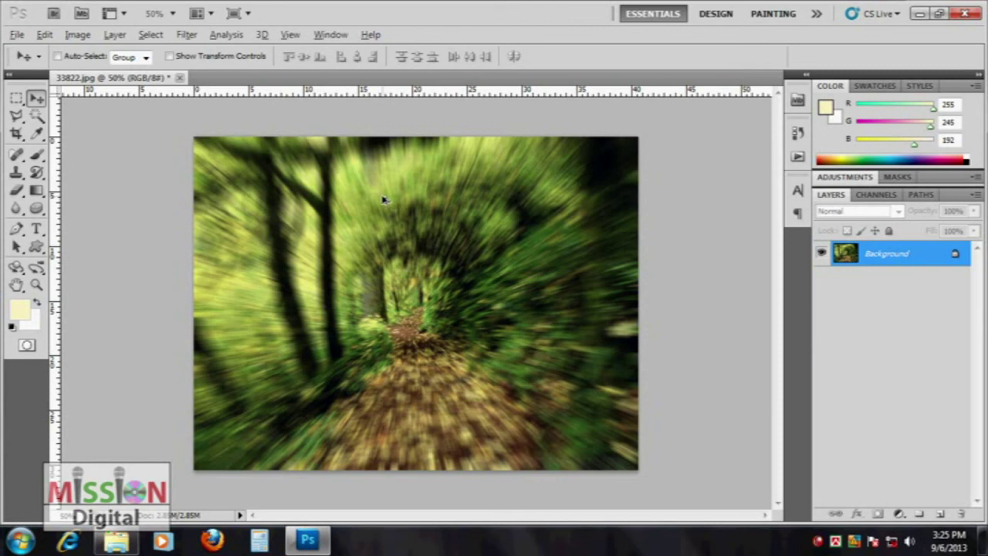
{"action": "key", "text": "ctrl+alt+z"}
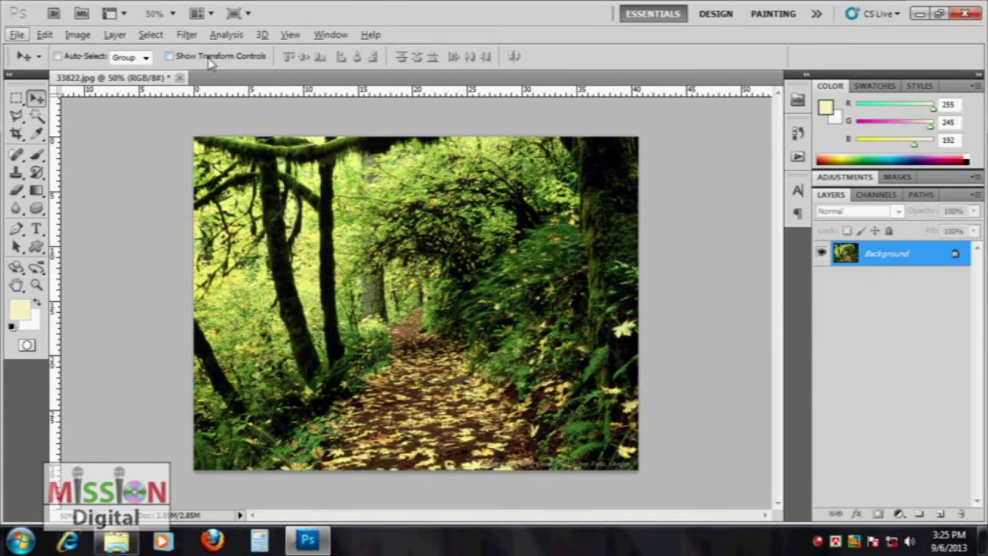
{"action": "left_click", "coordinate": [187, 34]}
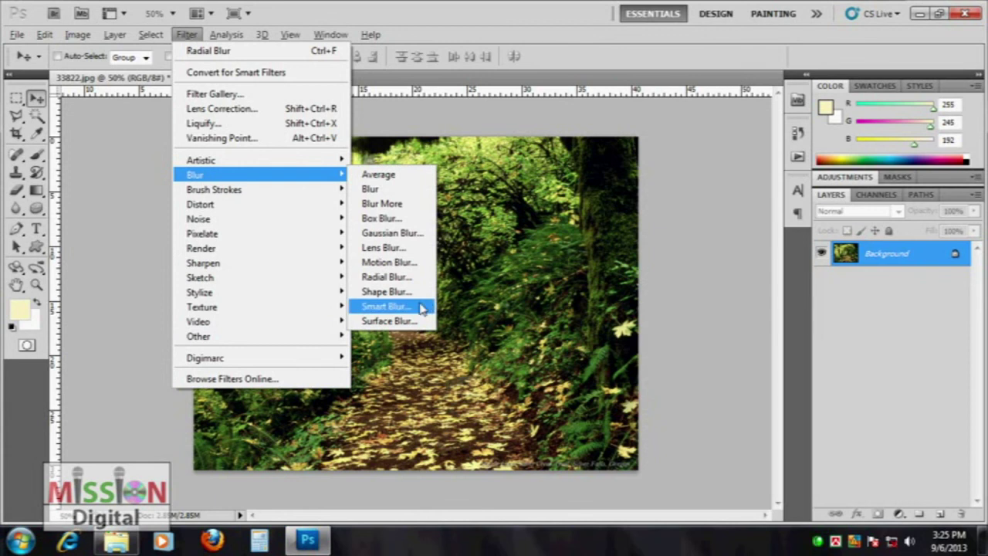
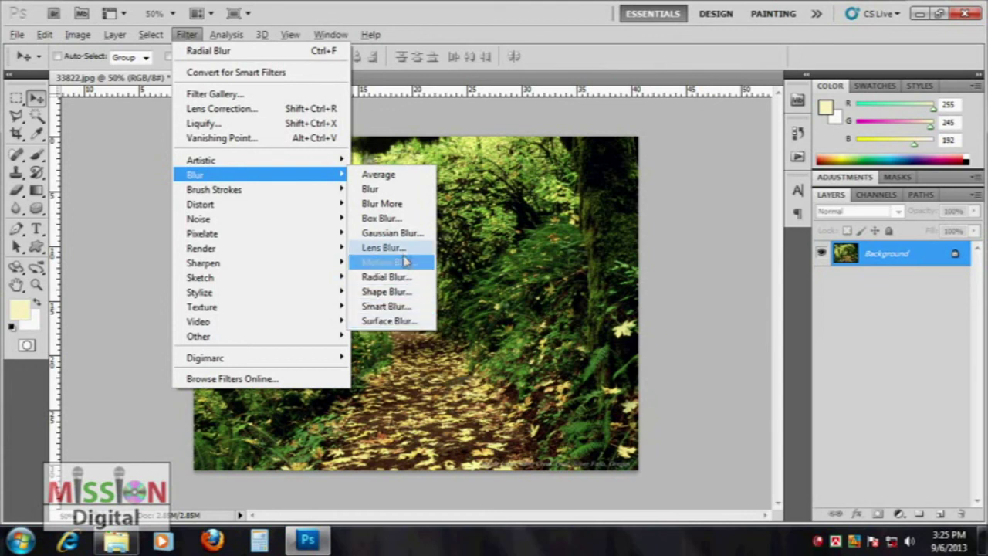
Step: Try a 96-pixel motion blur on the photo, then discard it
{"action": "left_click", "coordinate": [390, 262]}
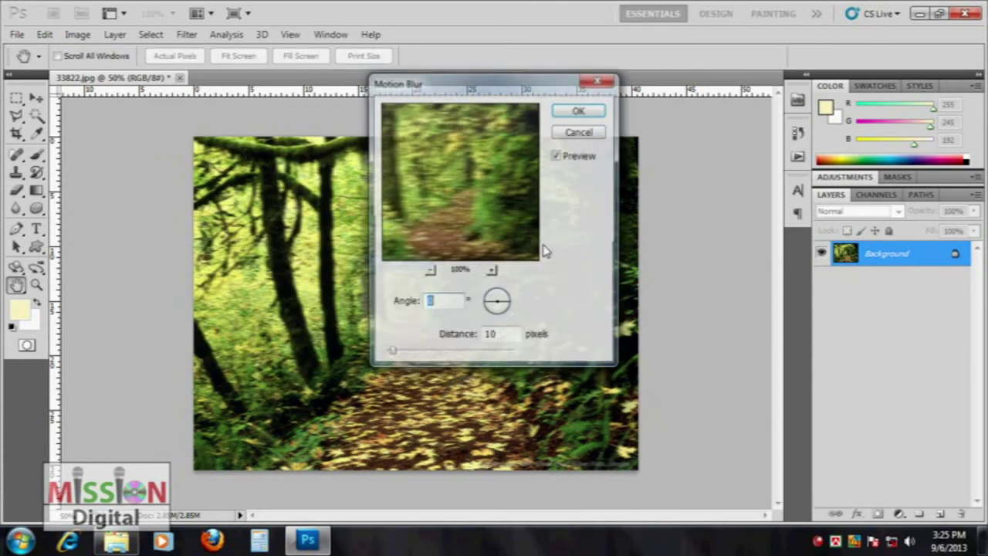
{"action": "left_click_drag", "start_coordinate": [481, 88], "coordinate": [843, 98]}
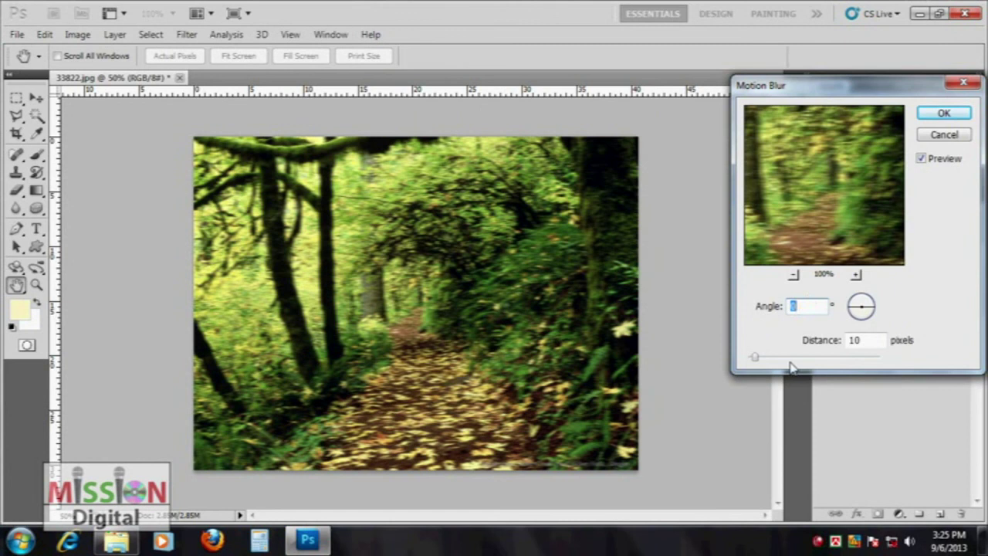
{"action": "left_click_drag", "start_coordinate": [791, 362], "coordinate": [801, 358]}
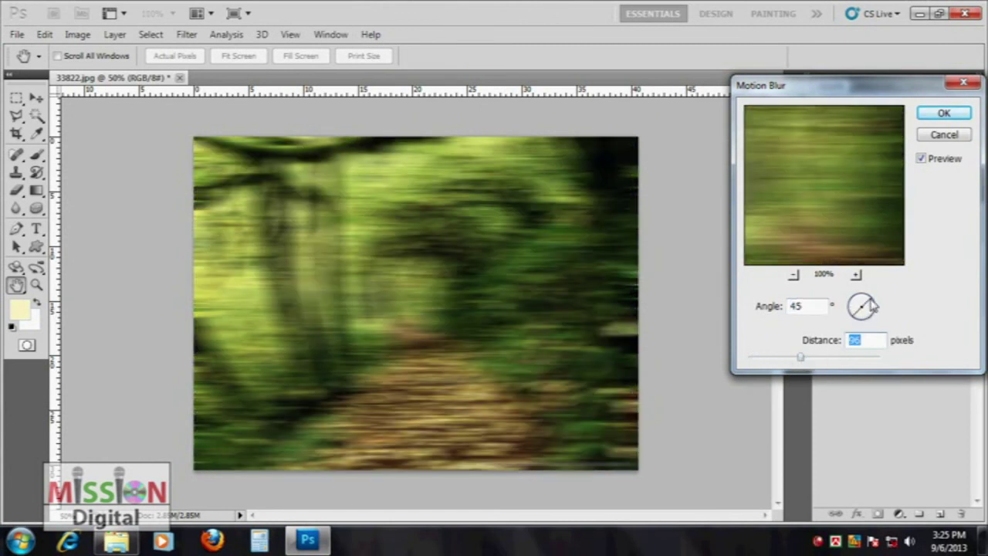
{"action": "left_click_drag", "start_coordinate": [872, 307], "coordinate": [872, 311]}
{"action": "left_click", "coordinate": [943, 135]}
Step: Apply a lens blur with radius 27 and a rotated iris, then undo it
{"action": "left_click", "coordinate": [179, 36]}
{"action": "mouse_move", "coordinate": [263, 175]}
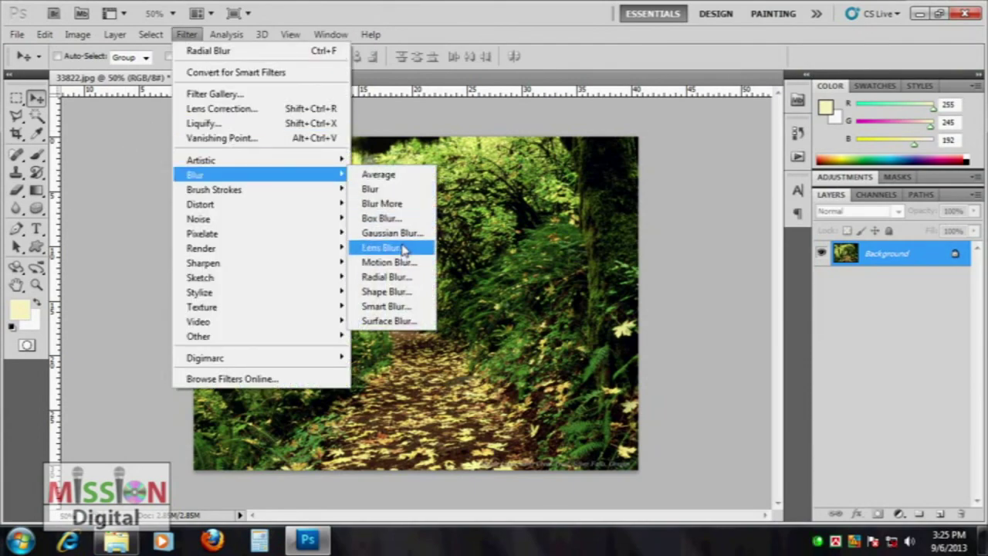
{"action": "left_click", "coordinate": [409, 250]}
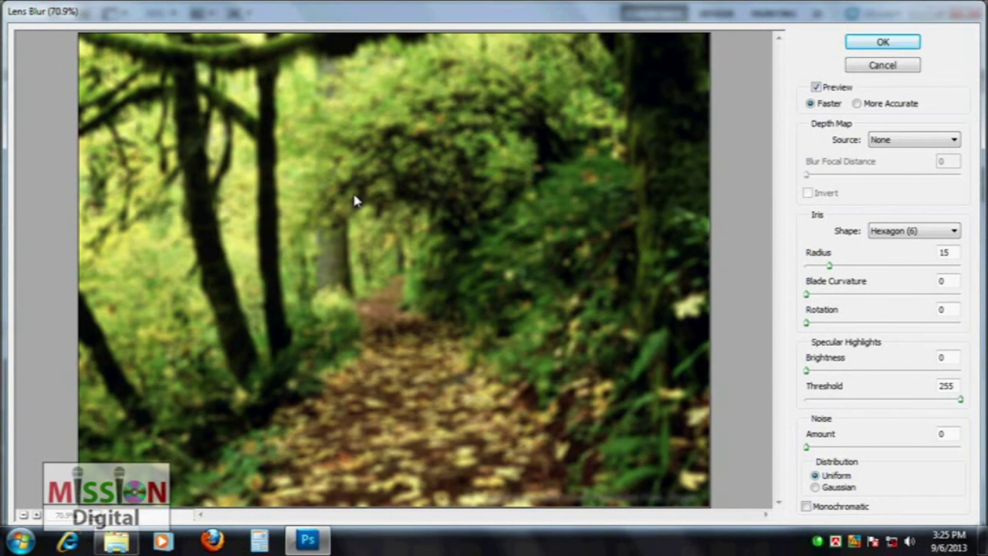
{"action": "left_click_drag", "start_coordinate": [829, 266], "coordinate": [849, 269]}
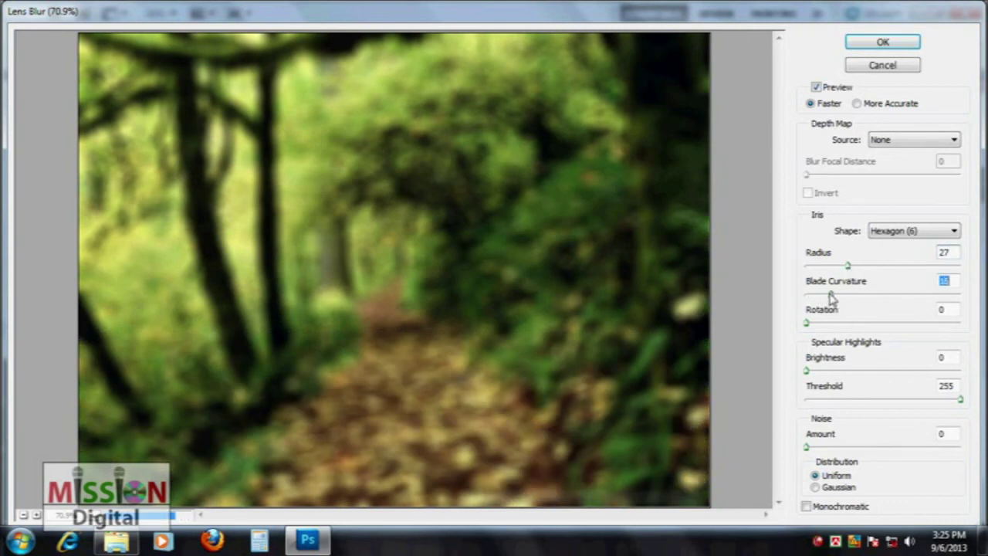
{"action": "left_click_drag", "start_coordinate": [817, 324], "coordinate": [832, 324]}
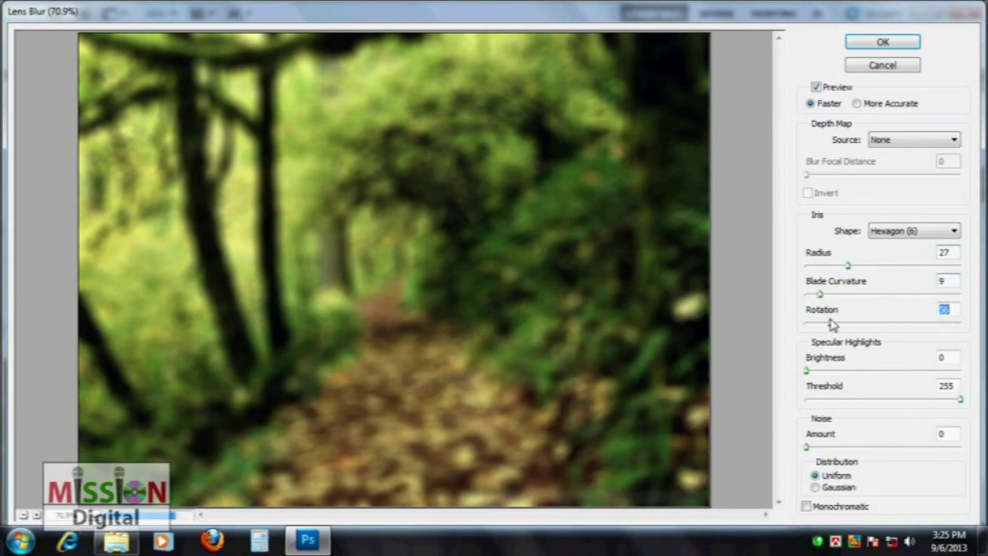
{"action": "left_click", "coordinate": [882, 42]}
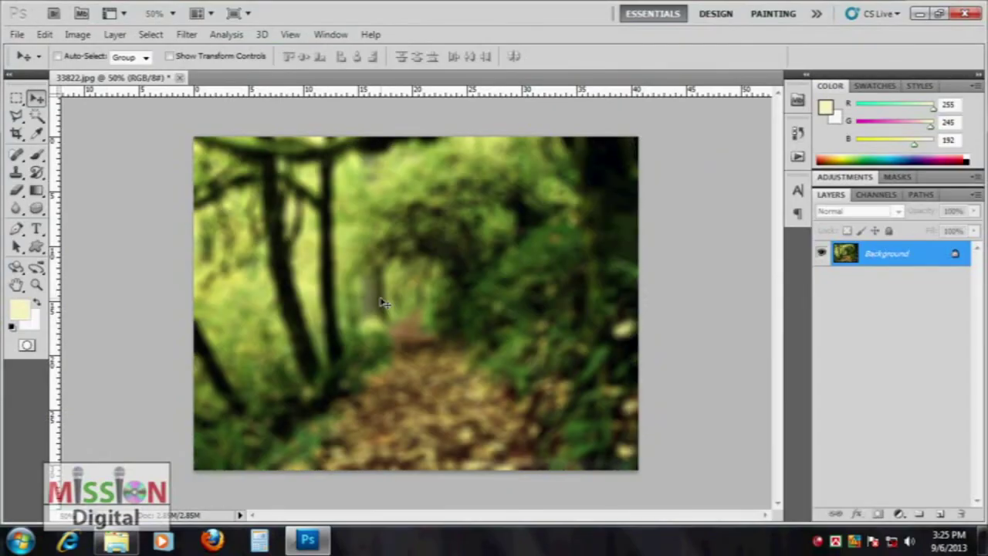
{"action": "key", "text": "ctrl+z"}
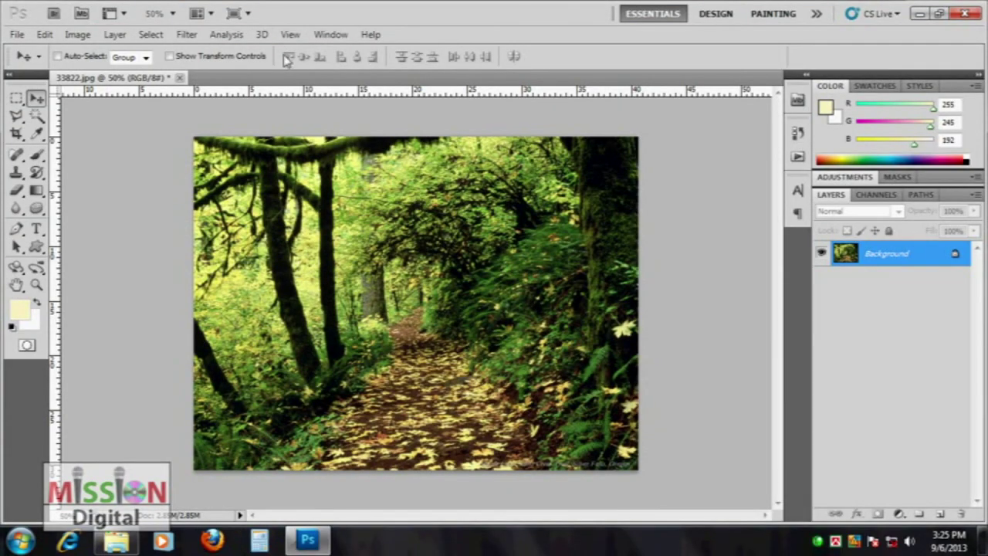
Step: Try Add Noise on the photo, undo it, and close the filter list unused
{"action": "left_click", "coordinate": [197, 38]}
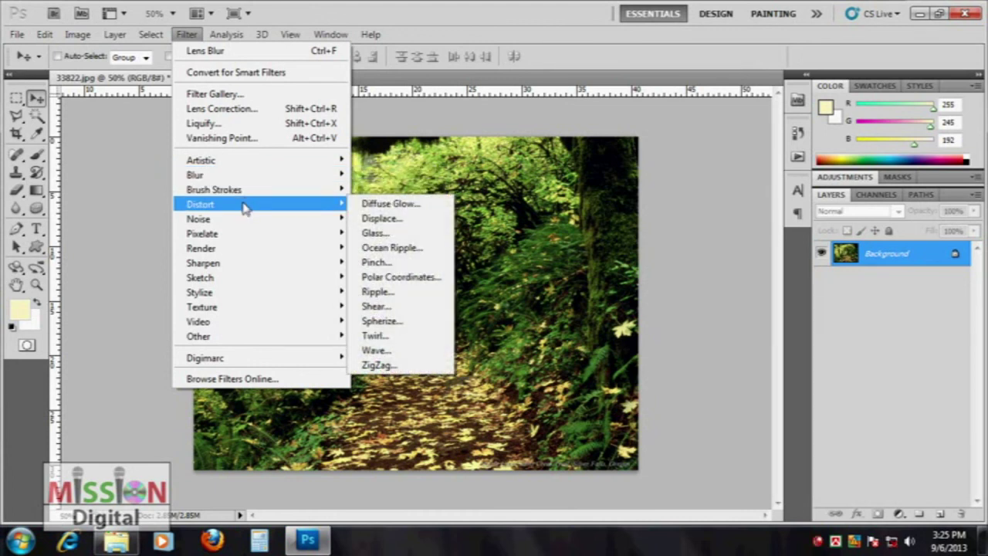
{"action": "mouse_move", "coordinate": [232, 219]}
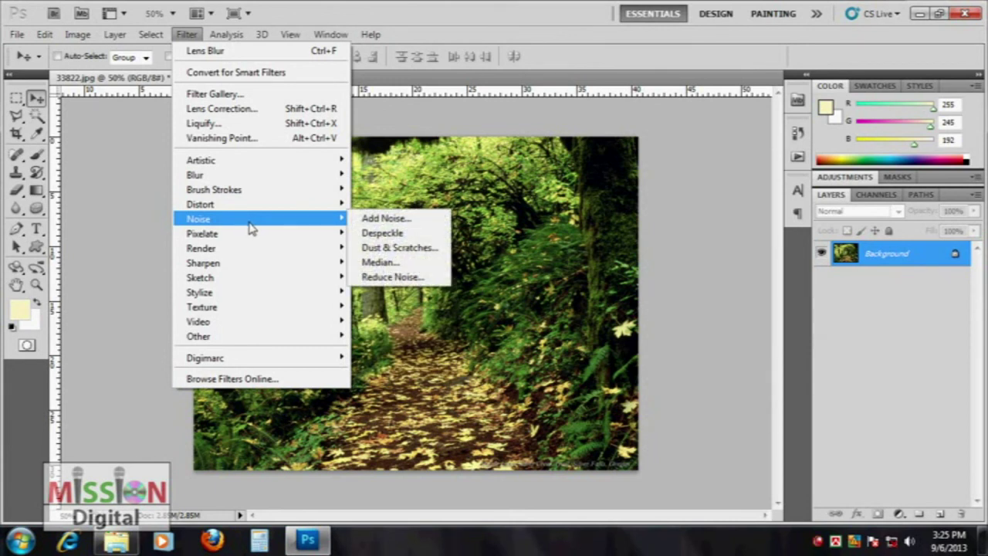
{"action": "left_click", "coordinate": [410, 221]}
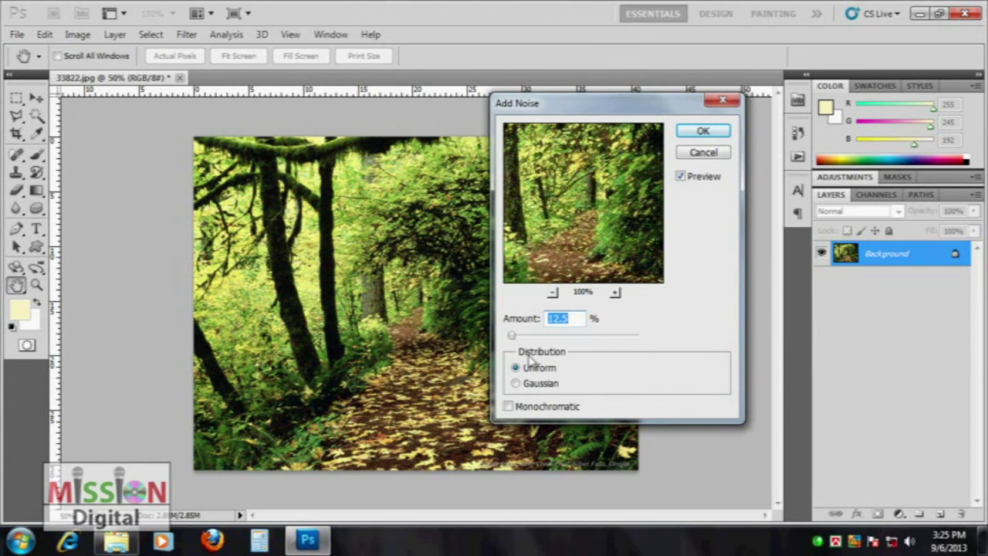
{"action": "left_click_drag", "start_coordinate": [510, 335], "coordinate": [540, 335]}
{"action": "left_click", "coordinate": [700, 130]}
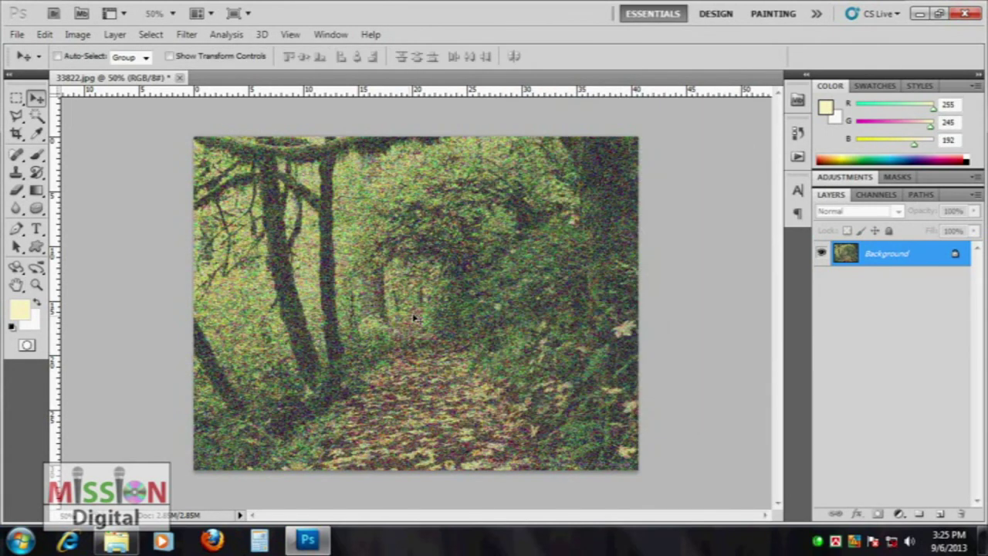
{"action": "key", "text": "ctrl+z"}
{"action": "left_click", "coordinate": [186, 34]}
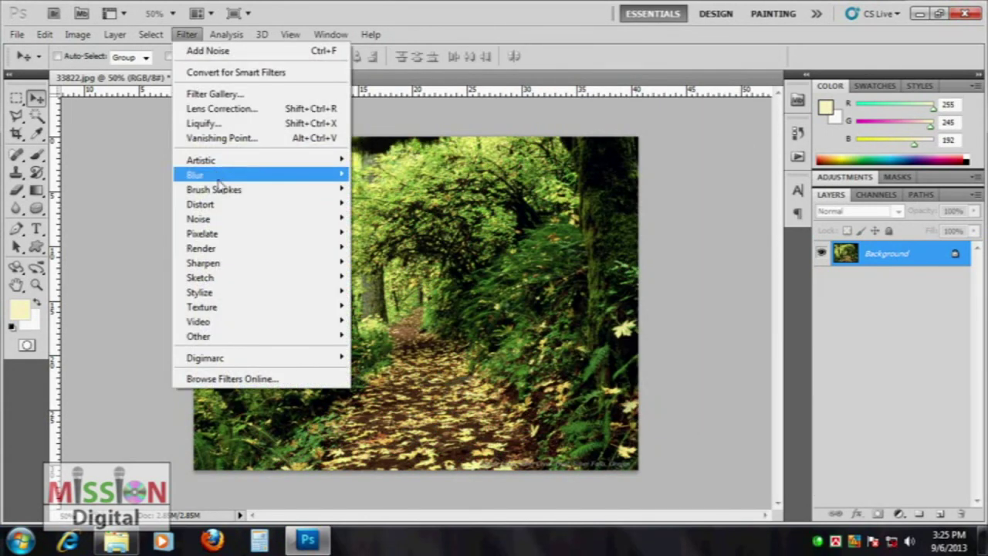
{"action": "mouse_move", "coordinate": [231, 248]}
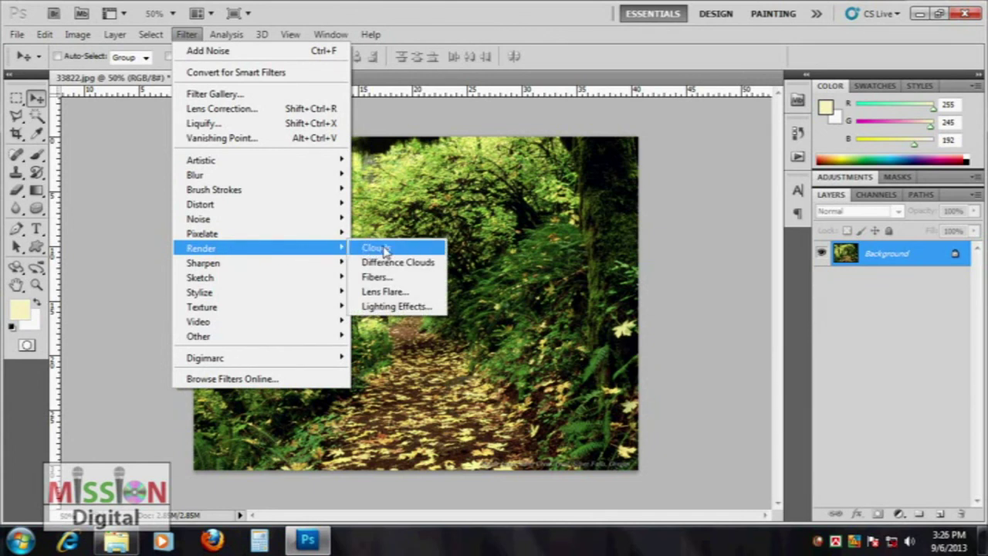
{"action": "left_click", "coordinate": [471, 6]}
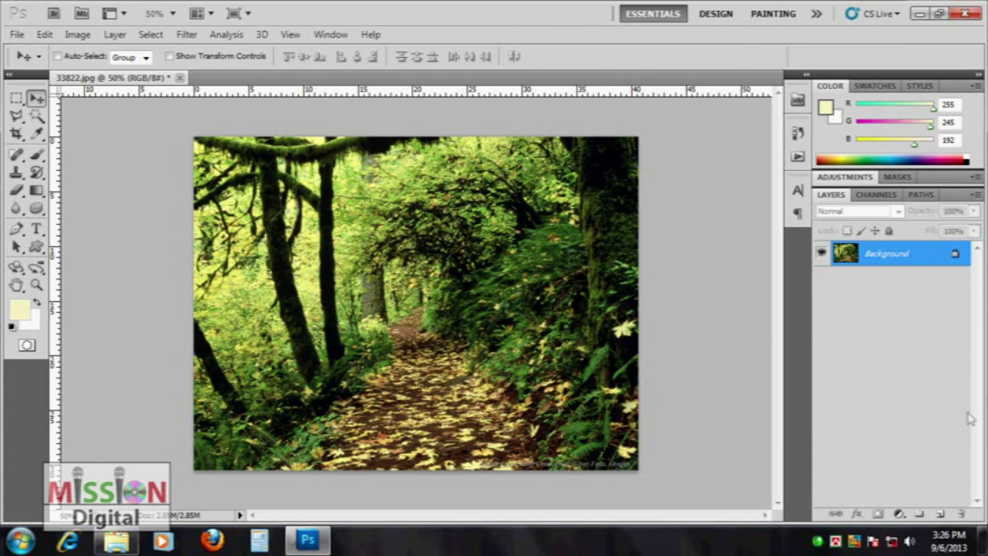
Step: Add a new empty layer and set the foreground colour to bright blue
{"action": "left_click", "coordinate": [940, 513]}
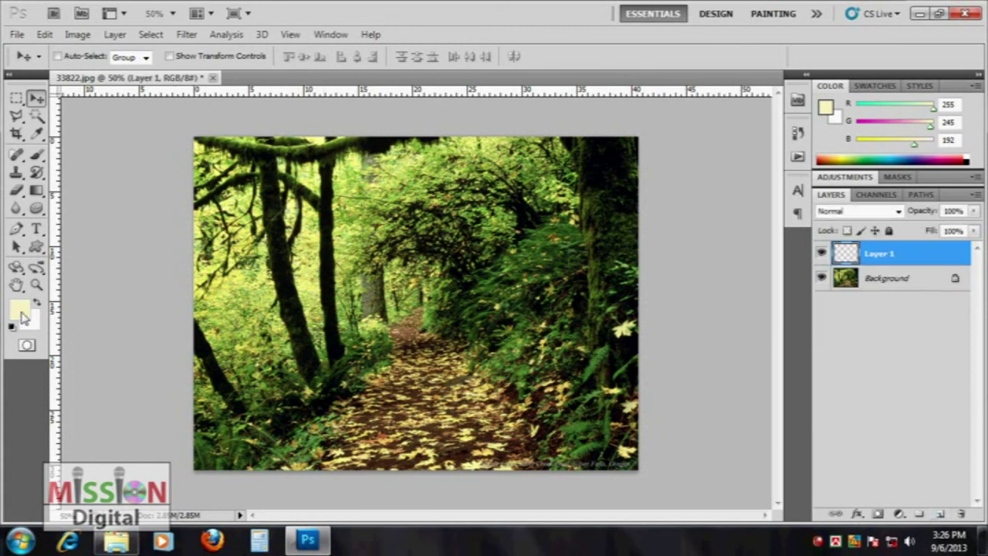
{"action": "left_click", "coordinate": [21, 309]}
{"action": "left_click", "coordinate": [687, 252]}
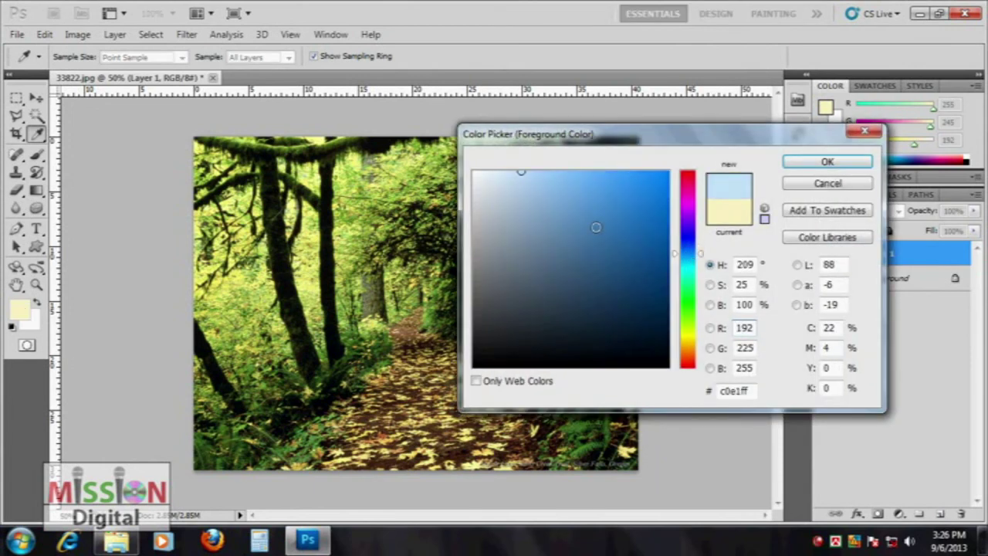
{"action": "left_click", "coordinate": [830, 162]}
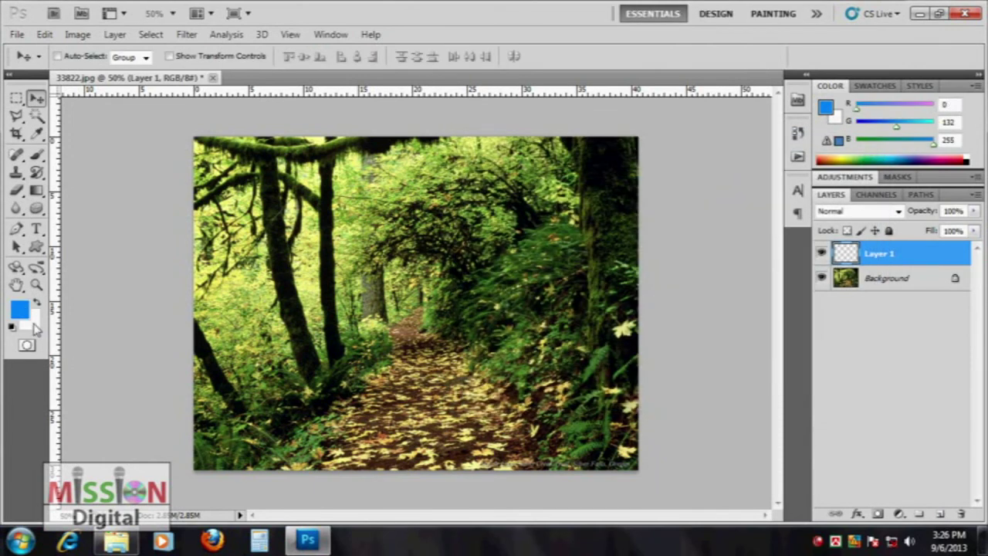
Step: Render blue-and-white clouds on Layer 1, undo them, and reselect Layer 1
{"action": "left_click", "coordinate": [186, 34]}
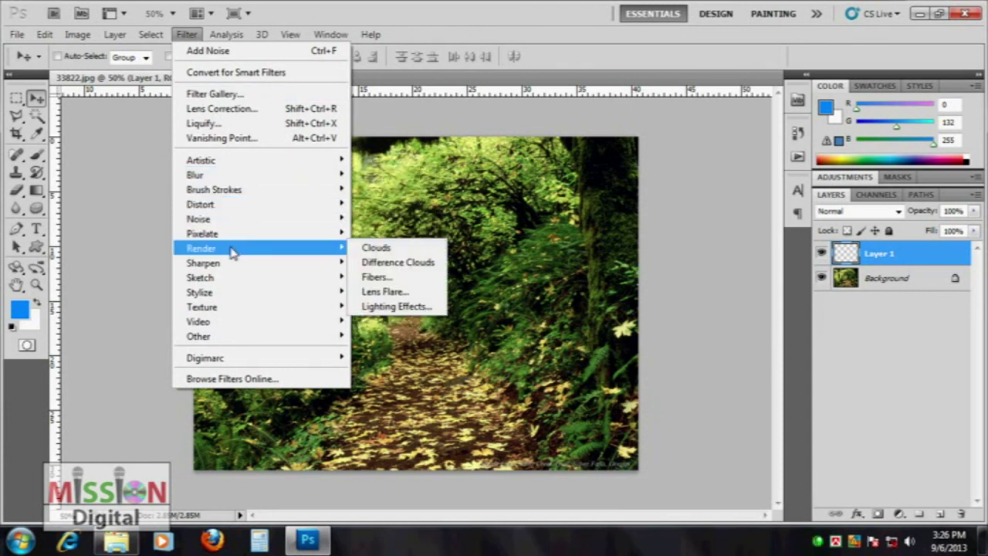
{"action": "left_click", "coordinate": [395, 247]}
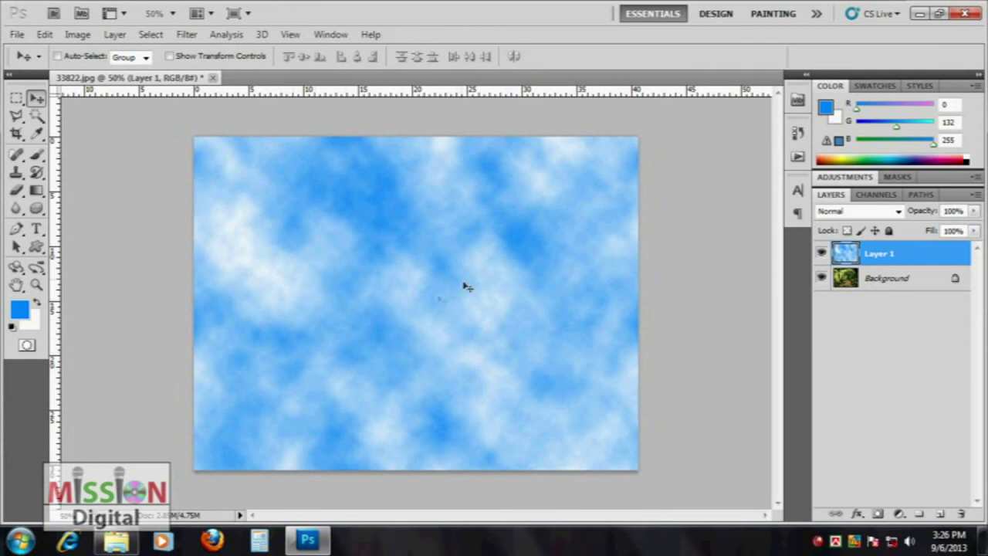
{"action": "key", "text": "ctrl+z"}
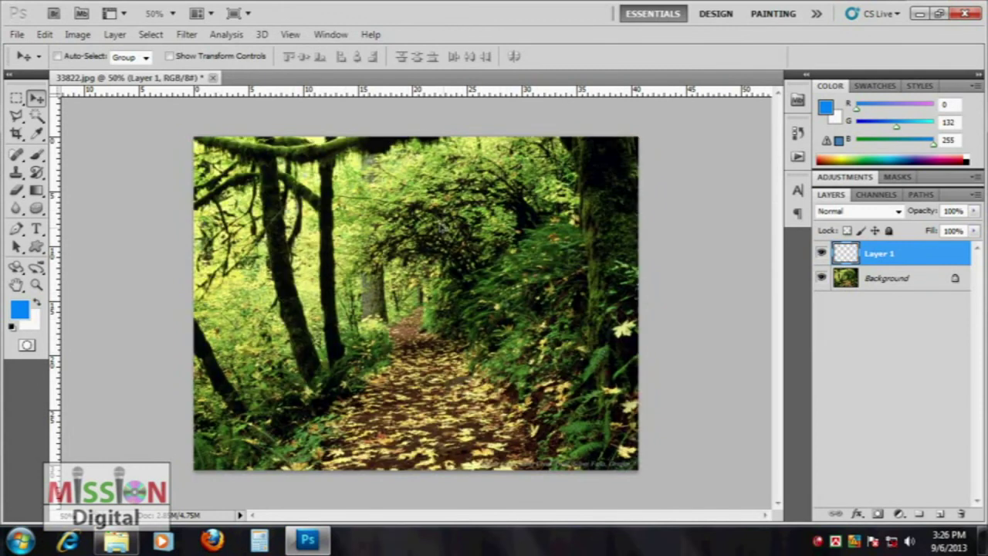
{"action": "left_click", "coordinate": [882, 280]}
{"action": "left_click", "coordinate": [857, 251]}
Step: Try Difference Clouds on Layer 1, dismiss the error, and delete Layer 1
{"action": "left_click", "coordinate": [186, 34]}
{"action": "mouse_move", "coordinate": [202, 247]}
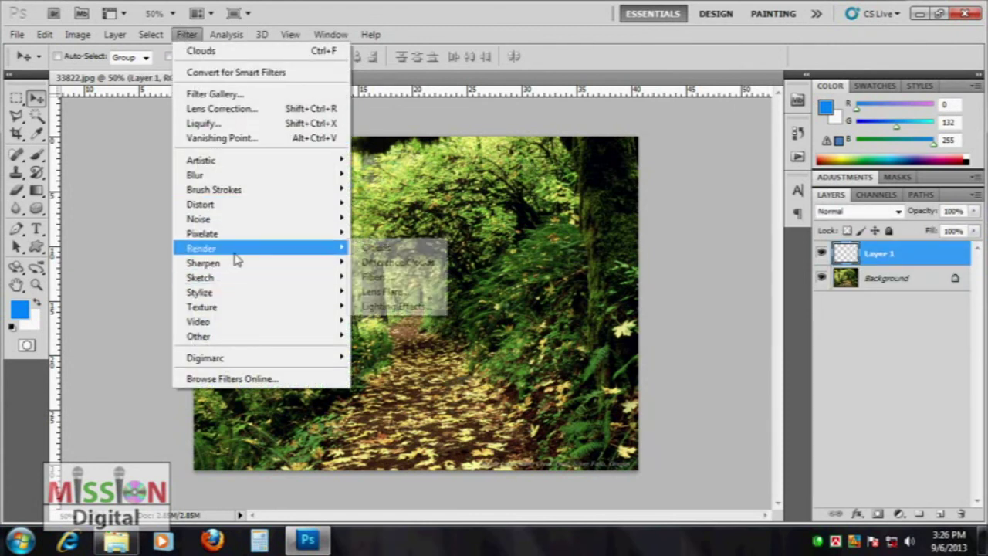
{"action": "left_click", "coordinate": [416, 263]}
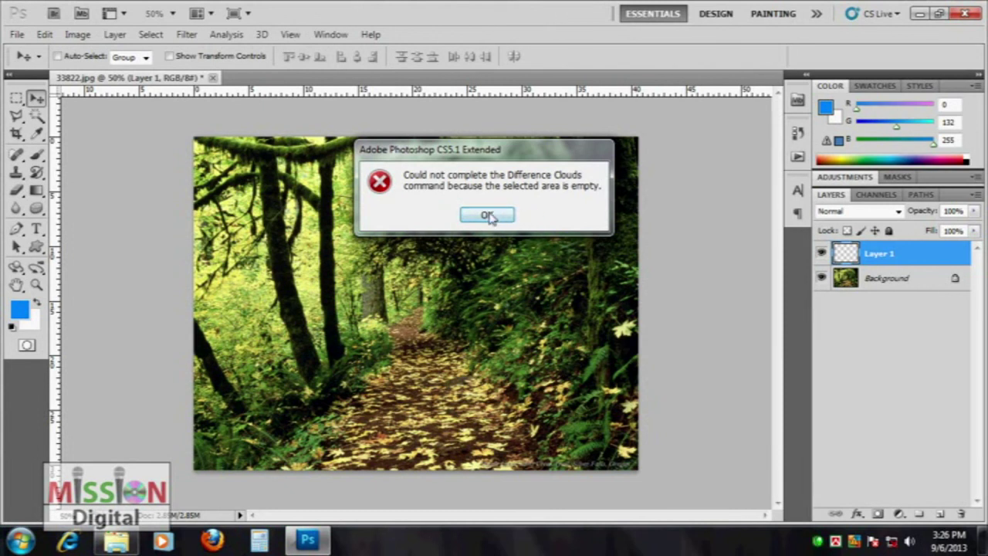
{"action": "left_click", "coordinate": [490, 215]}
{"action": "key", "text": "Delete"}
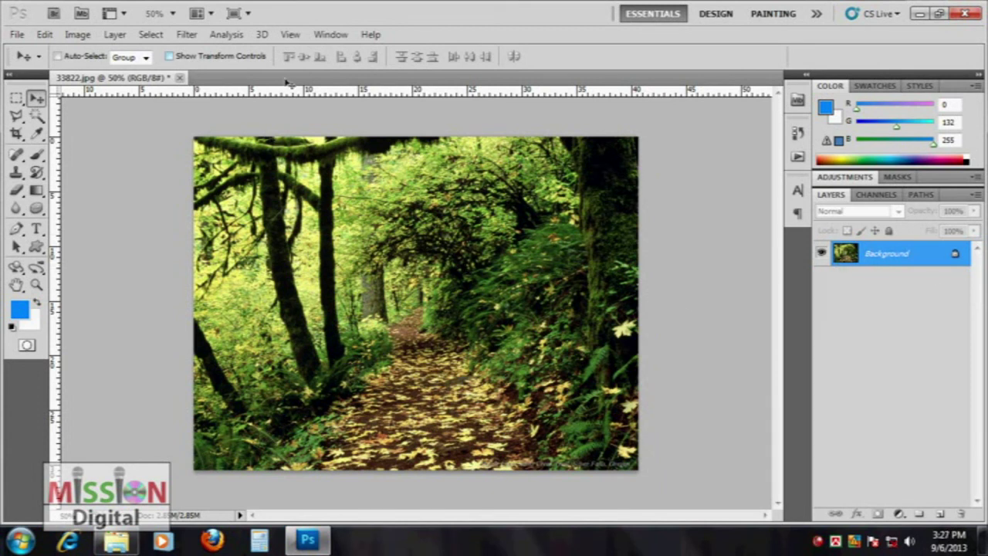
{"action": "left_click", "coordinate": [186, 34]}
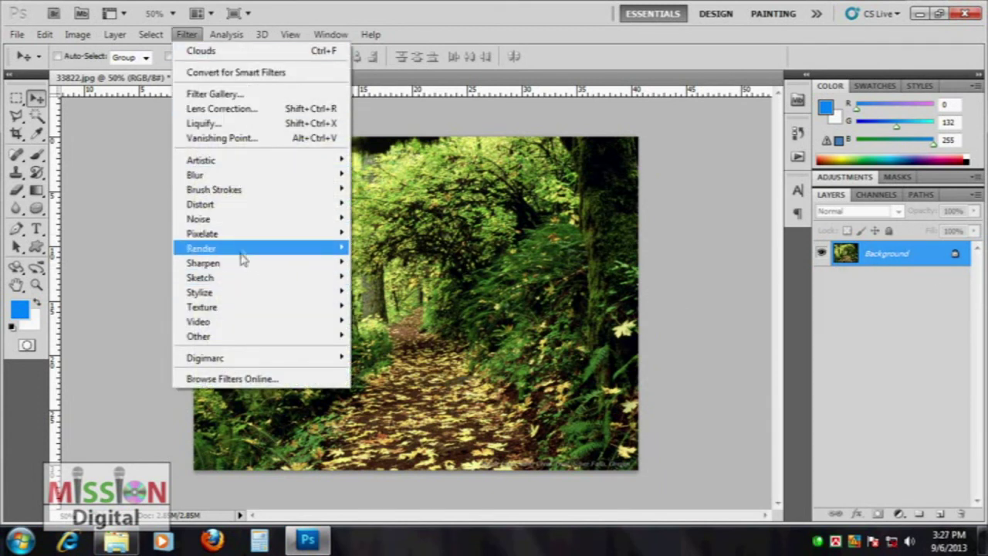
{"action": "left_click", "coordinate": [410, 266]}
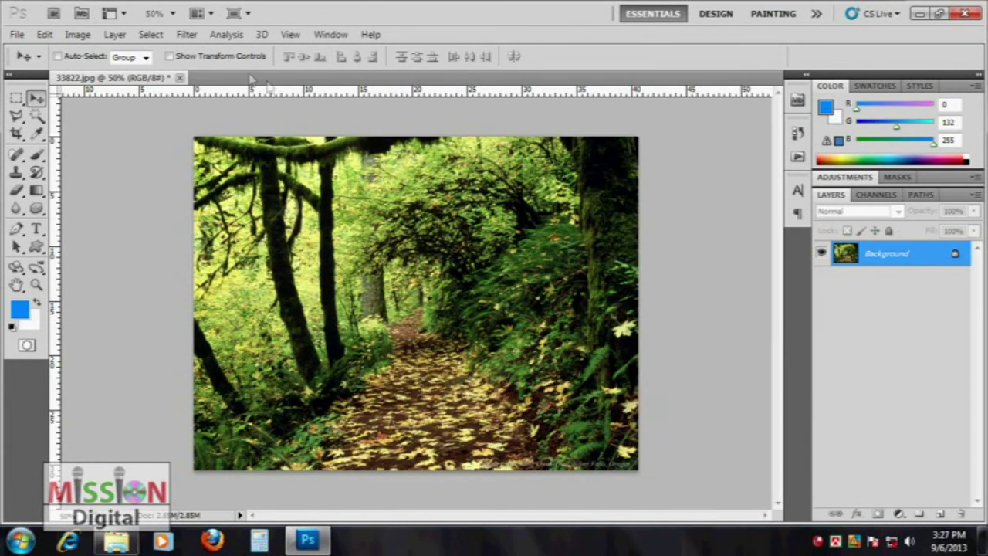
{"action": "left_click", "coordinate": [186, 33]}
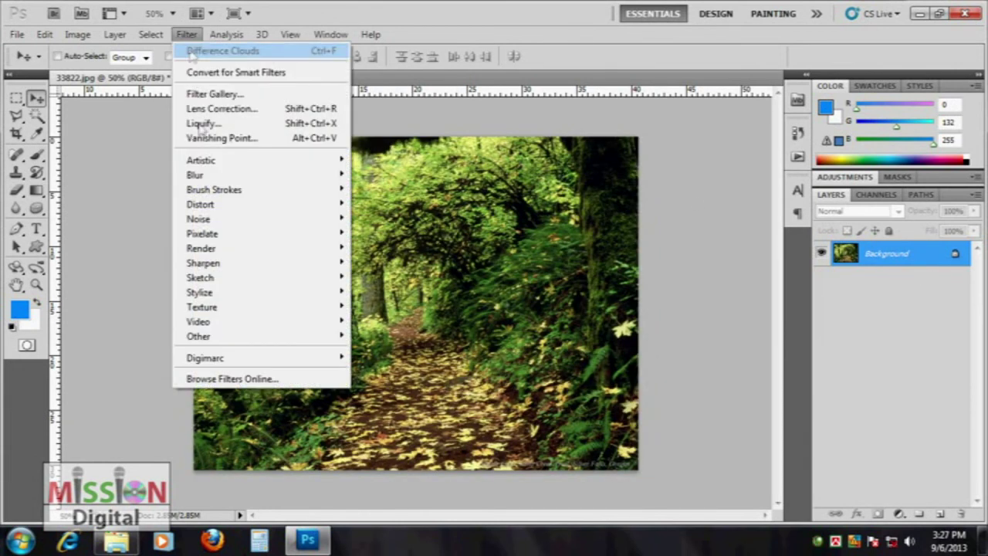
{"action": "mouse_move", "coordinate": [201, 248]}
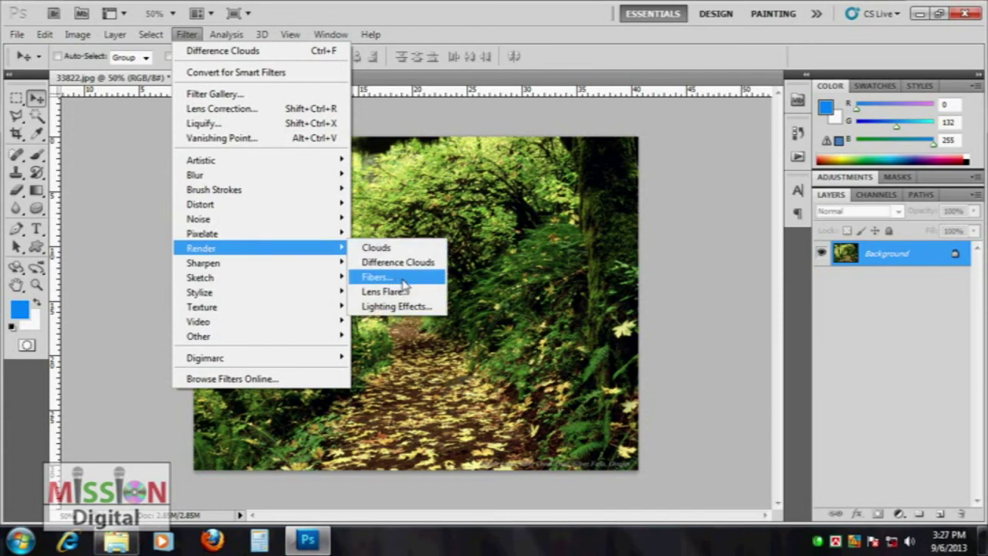
{"action": "left_click", "coordinate": [405, 280]}
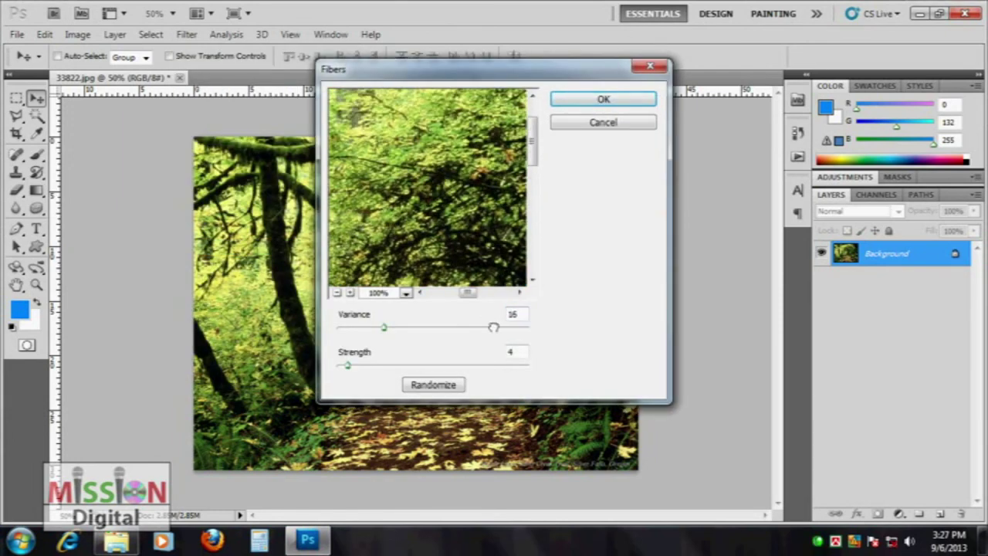
{"action": "left_click", "coordinate": [646, 99]}
{"action": "key", "text": "ctrl+z"}
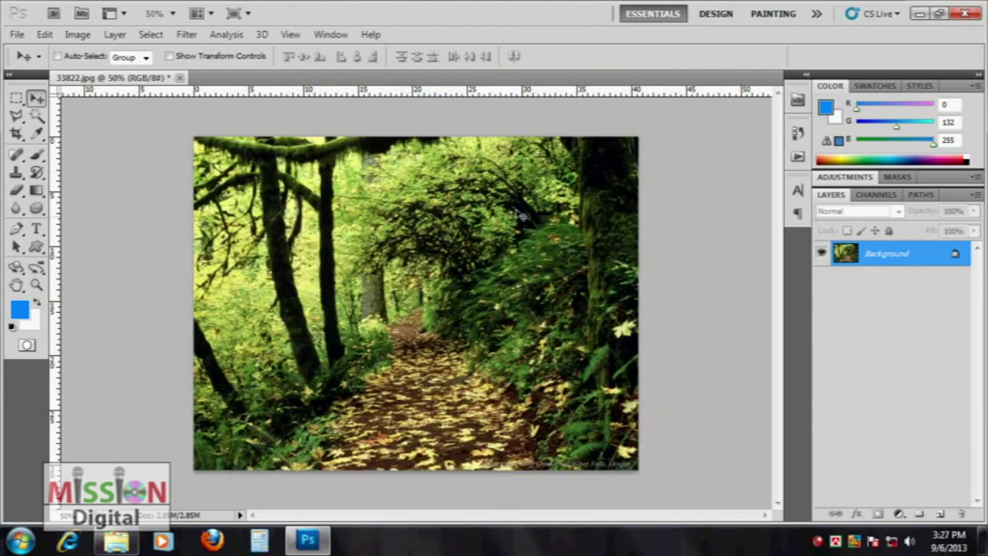
{"action": "left_click", "coordinate": [186, 34]}
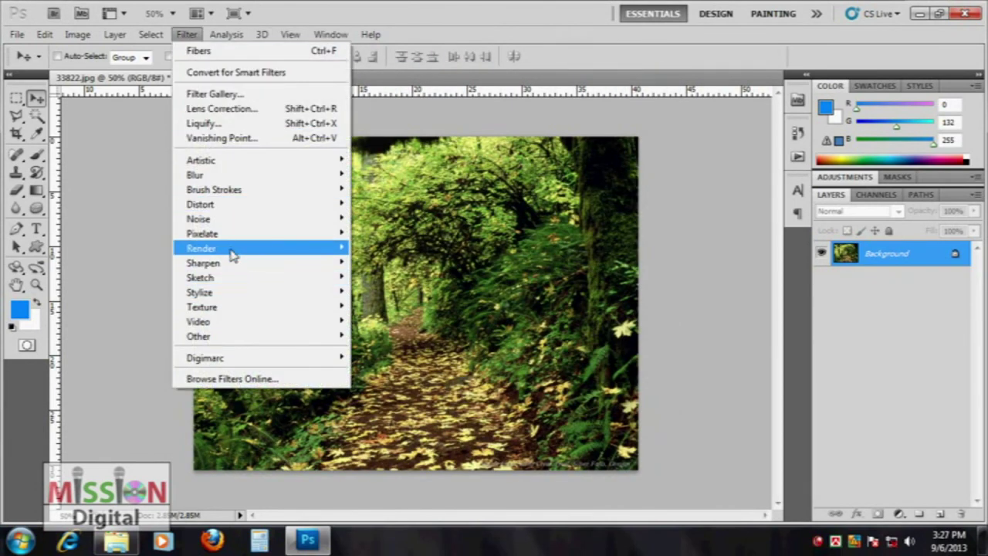
Step: Open Lens Flare, position the flare upper left, then cancel
{"action": "mouse_move", "coordinate": [202, 248]}
{"action": "left_click", "coordinate": [381, 292]}
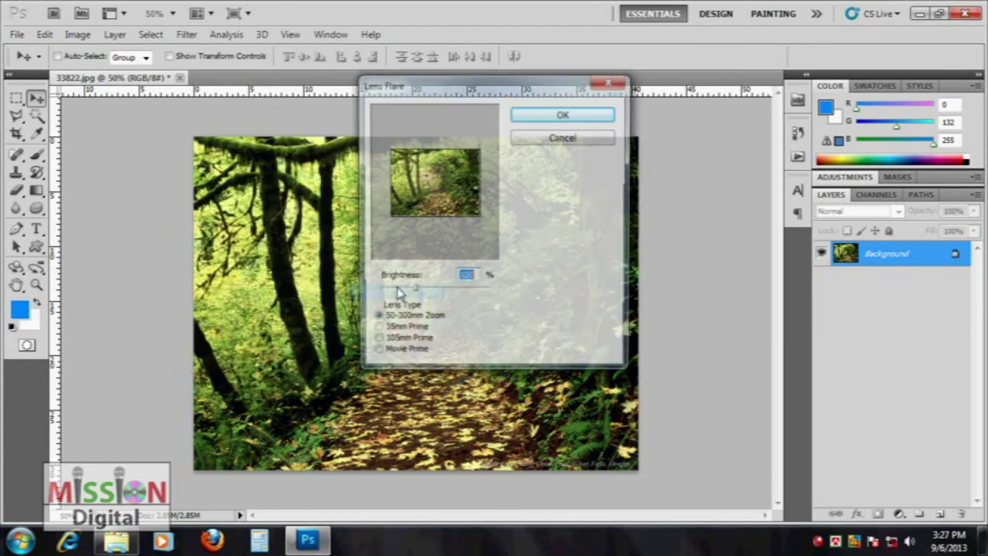
{"action": "left_click_drag", "start_coordinate": [447, 88], "coordinate": [610, 138]}
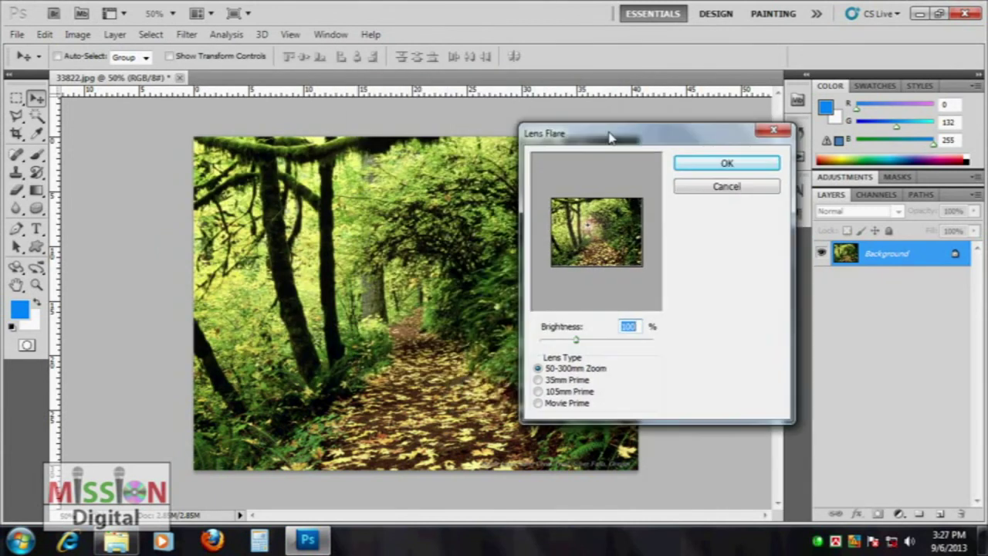
{"action": "left_click_drag", "start_coordinate": [591, 228], "coordinate": [588, 213]}
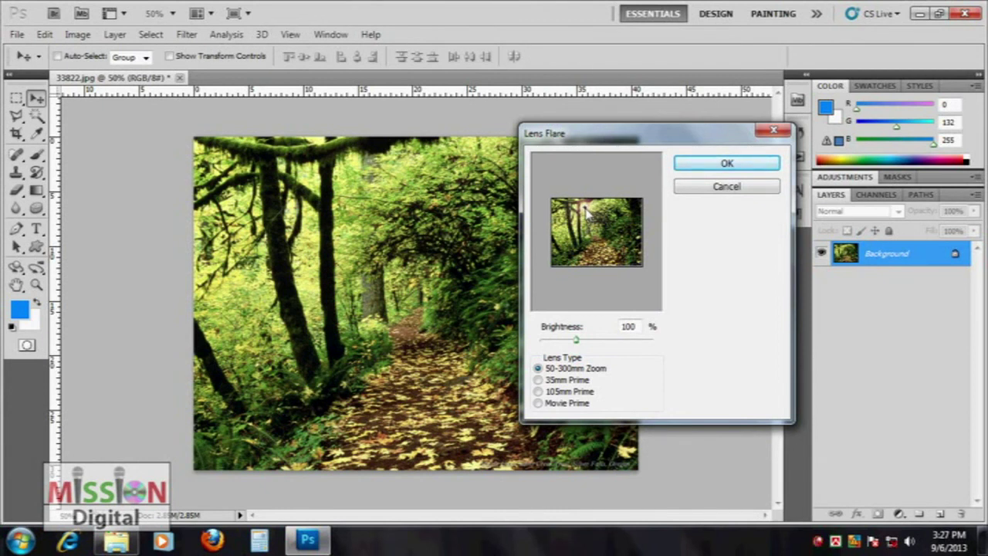
{"action": "left_click", "coordinate": [741, 188]}
Step: Reopen Lens Flare, place the flare upper left and set brightness to 149%
{"action": "left_click", "coordinate": [186, 34]}
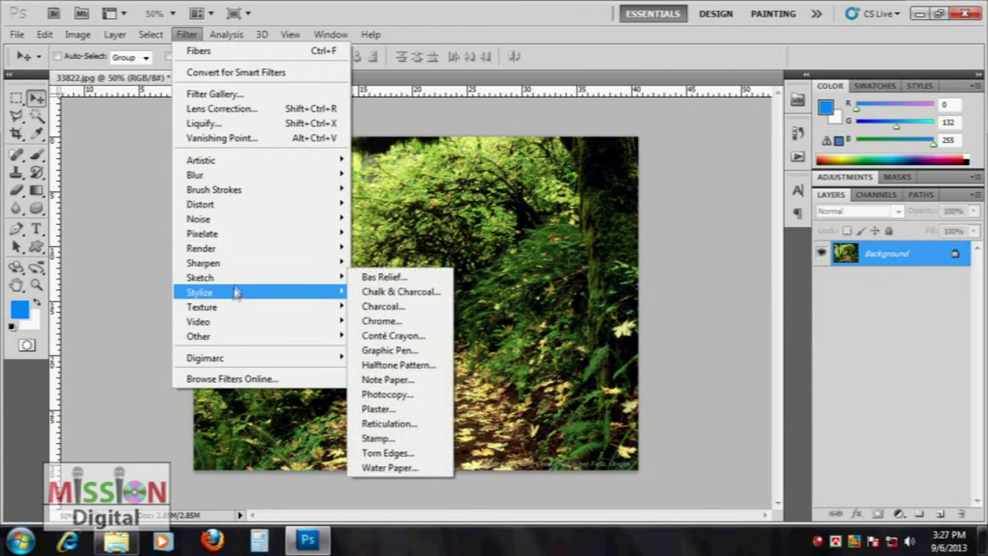
{"action": "mouse_move", "coordinate": [202, 247]}
{"action": "left_click", "coordinate": [383, 291]}
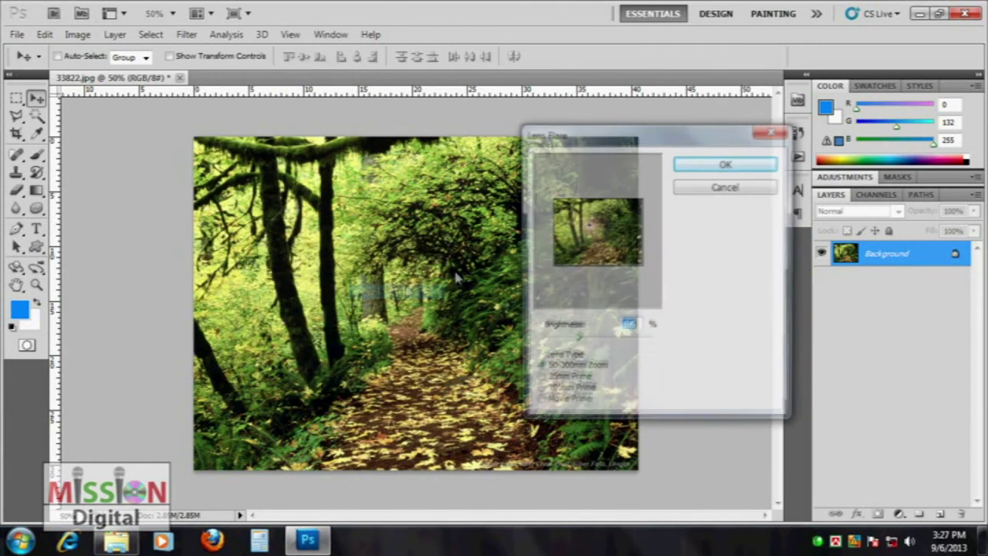
{"action": "left_click", "coordinate": [591, 217]}
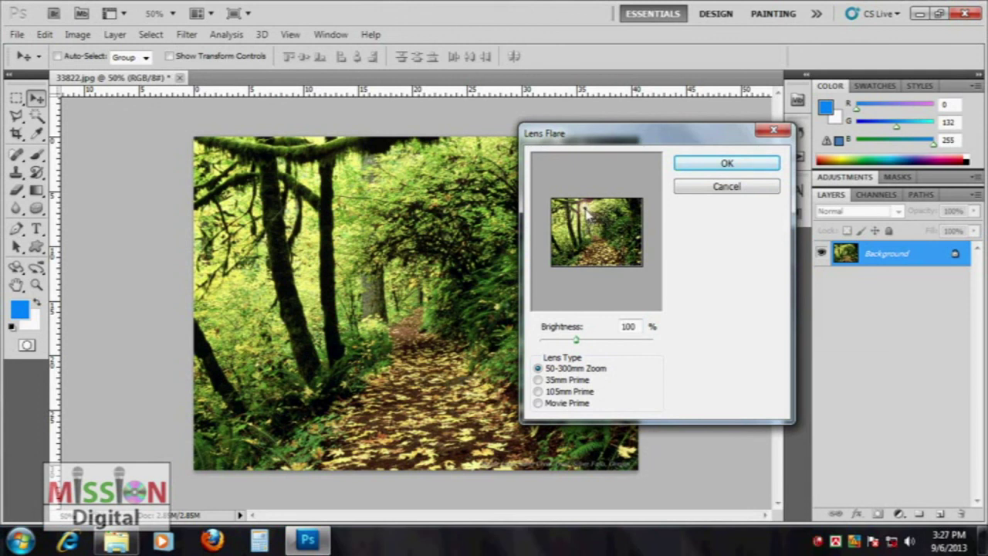
{"action": "left_click_drag", "start_coordinate": [589, 215], "coordinate": [585, 210]}
{"action": "left_click_drag", "start_coordinate": [576, 340], "coordinate": [594, 342]}
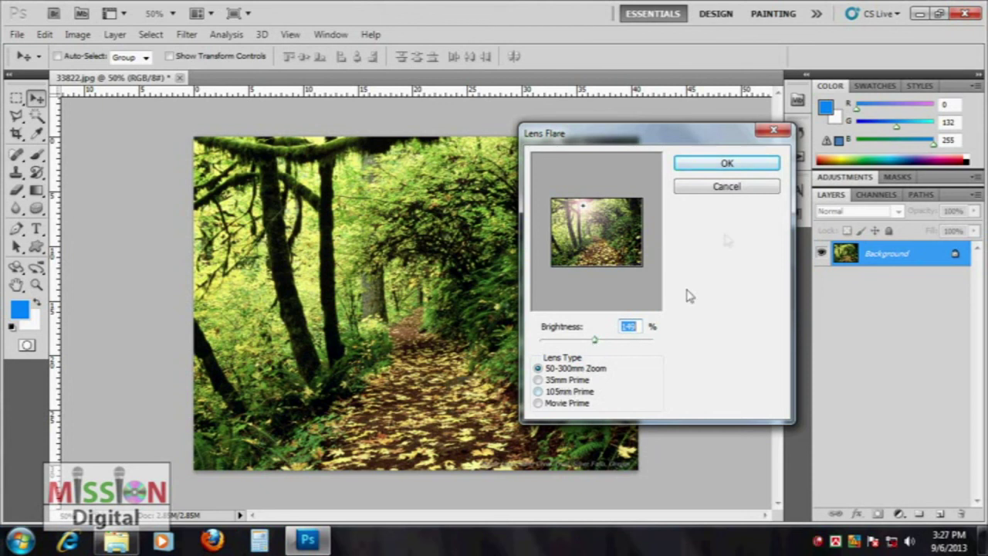
Step: Compare lens types, settle on 50-300mm Zoom, and apply the flare
{"action": "left_click", "coordinate": [552, 381]}
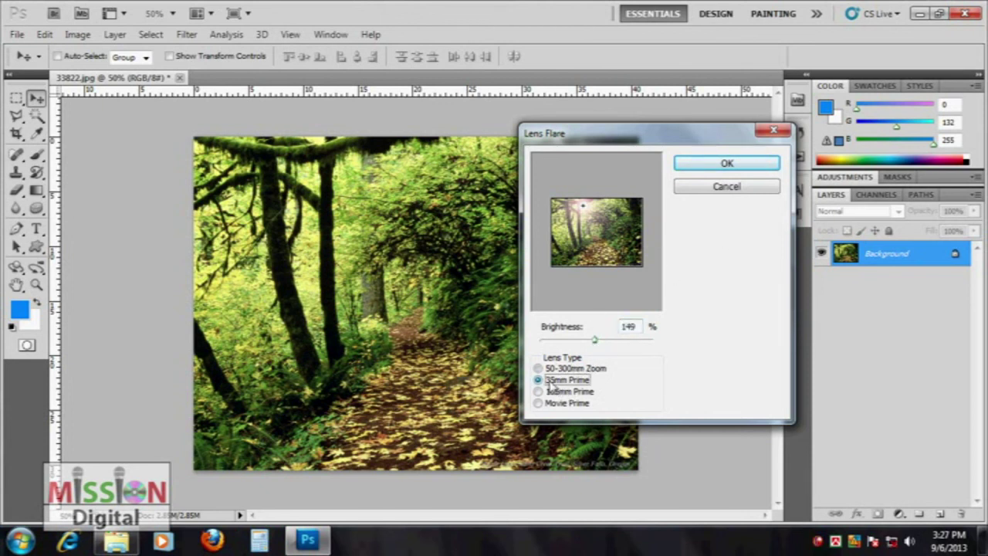
{"action": "left_click", "coordinate": [554, 391]}
{"action": "left_click", "coordinate": [557, 403]}
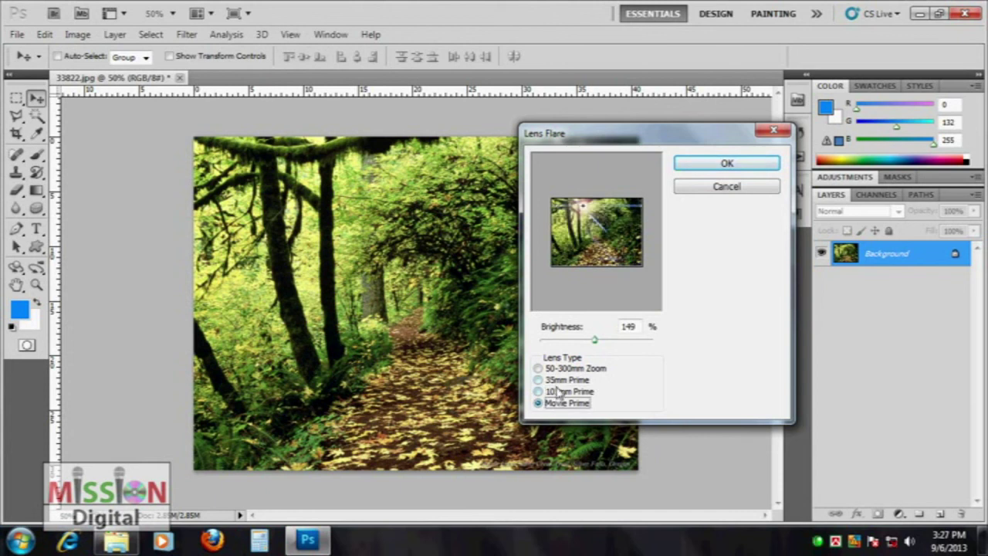
{"action": "left_click", "coordinate": [556, 392]}
{"action": "left_click", "coordinate": [560, 369]}
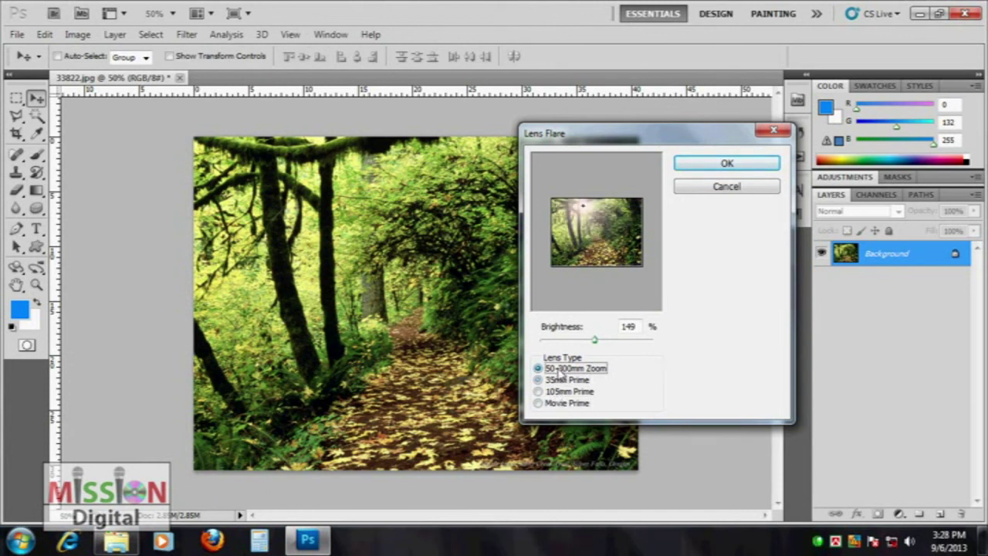
{"action": "left_click", "coordinate": [564, 381]}
{"action": "left_click", "coordinate": [560, 369]}
{"action": "left_click", "coordinate": [562, 369]}
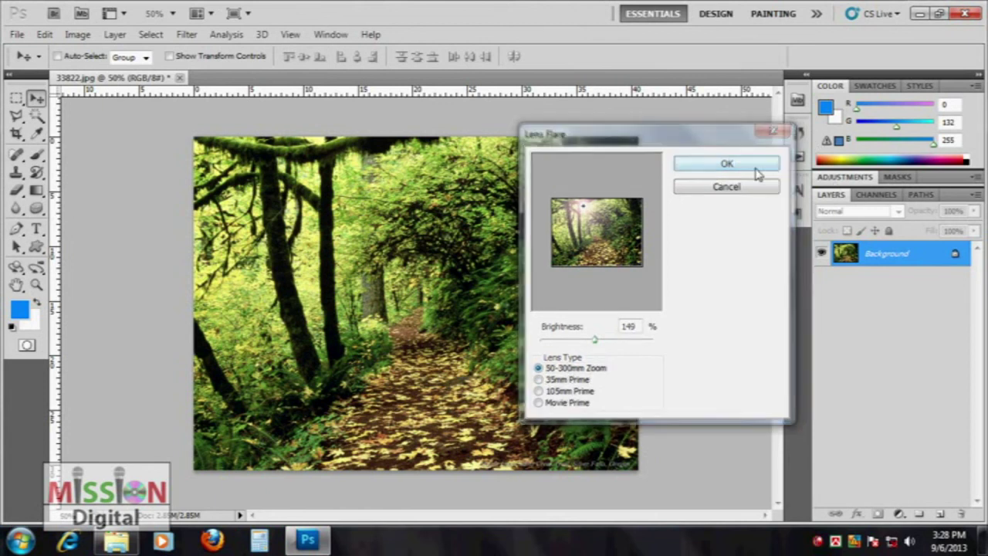
{"action": "left_click", "coordinate": [752, 164]}
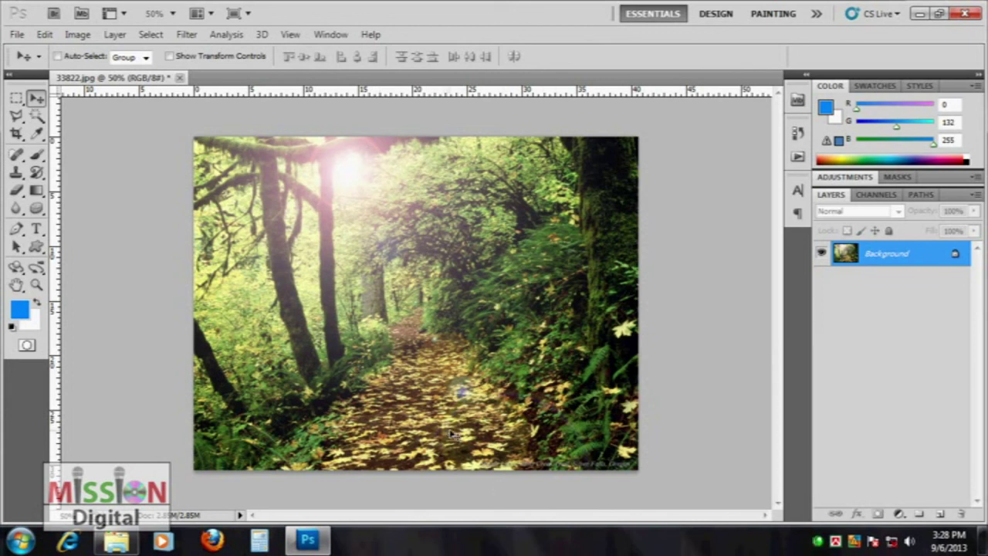
Step: Close 33822.jpg and decline saving its changes
{"action": "left_click_drag", "start_coordinate": [419, 439], "coordinate": [531, 494]}
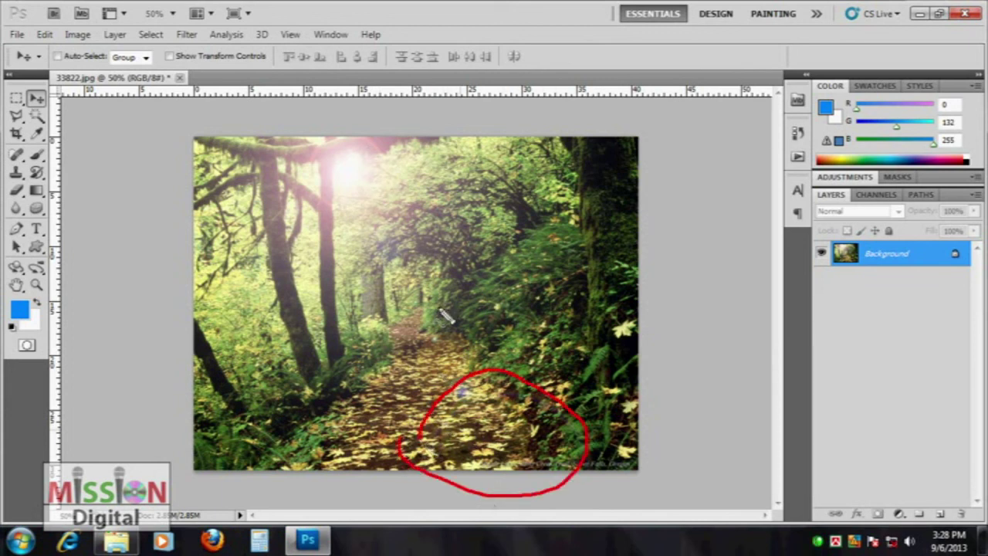
{"action": "left_click", "coordinate": [179, 77]}
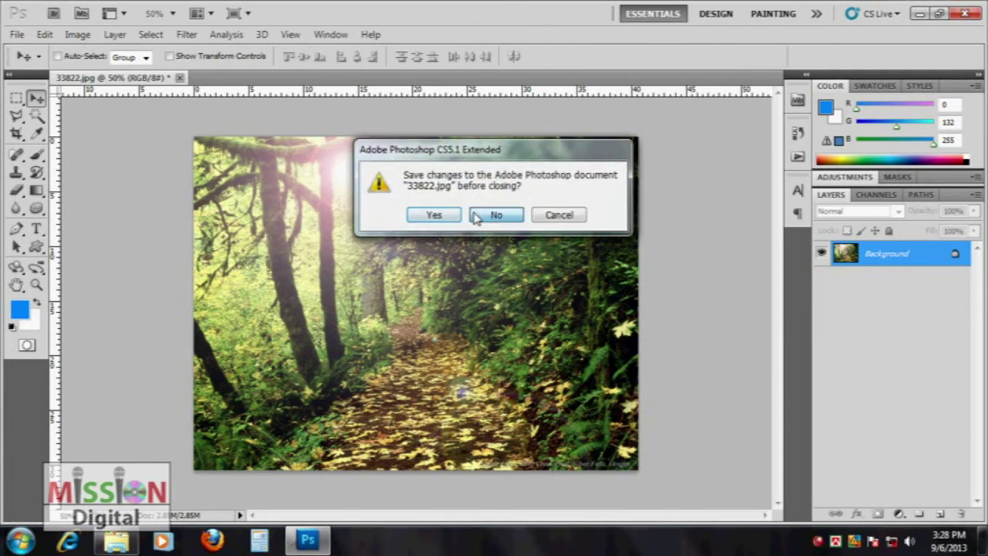
{"action": "left_click", "coordinate": [491, 216]}
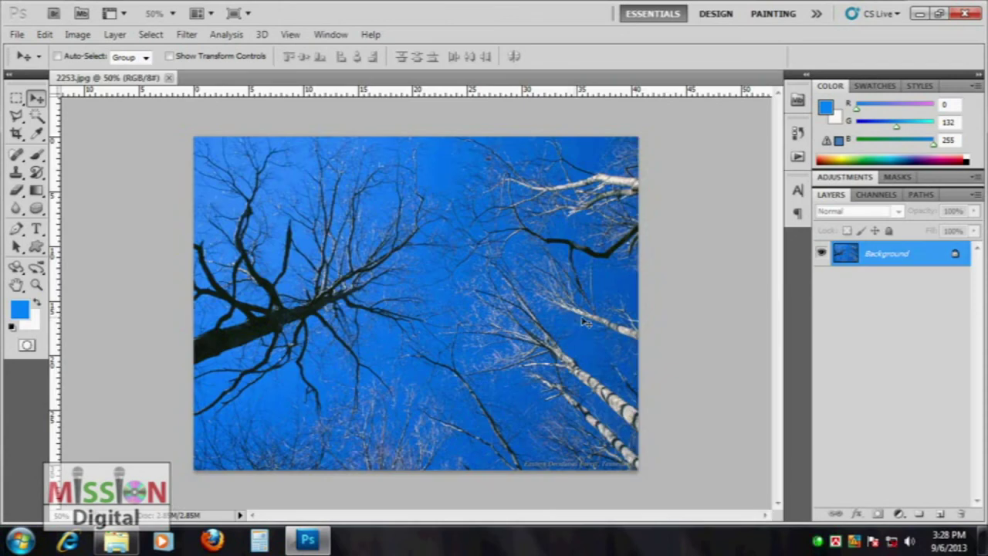
Step: Open Lens Flare with the flare centre upper left at 147% brightness
{"action": "left_click", "coordinate": [186, 34]}
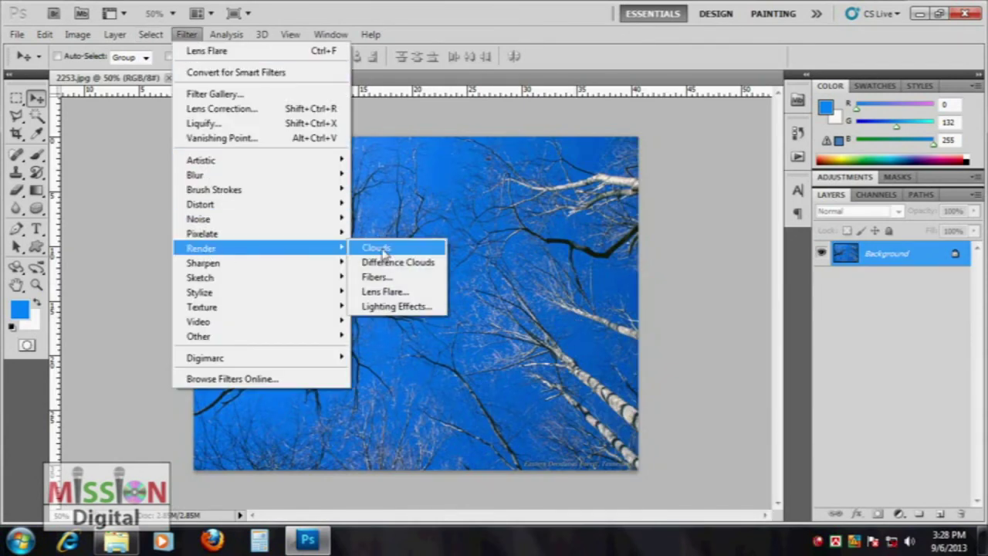
{"action": "left_click", "coordinate": [400, 291]}
{"action": "left_click", "coordinate": [689, 221]}
{"action": "left_click_drag", "start_coordinate": [690, 221], "coordinate": [641, 221]}
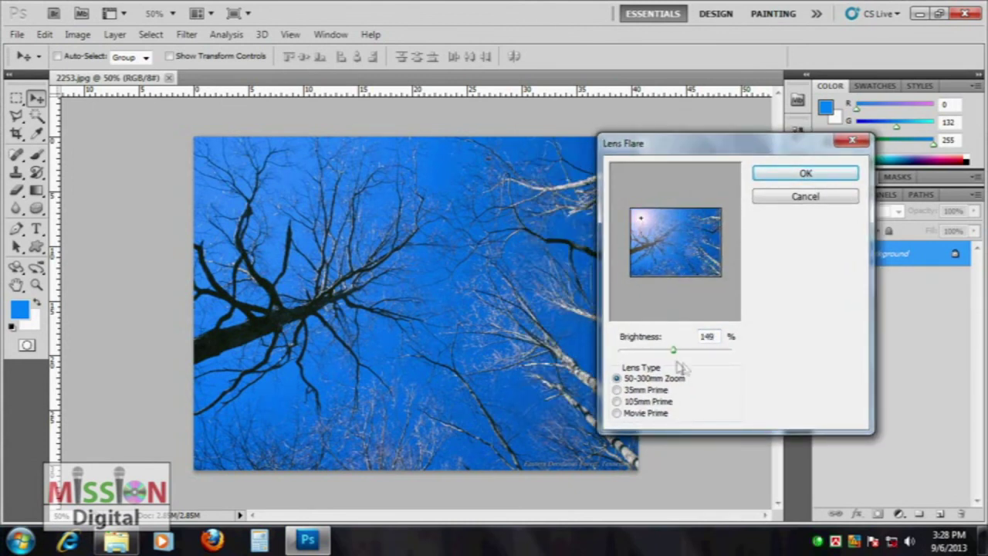
{"action": "left_click", "coordinate": [646, 225]}
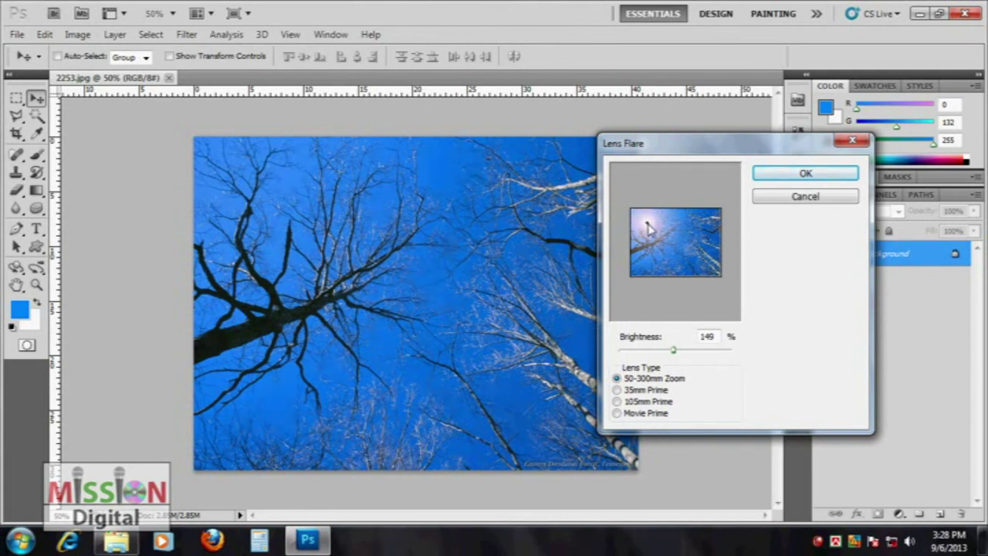
{"action": "left_click_drag", "start_coordinate": [673, 349], "coordinate": [670, 350]}
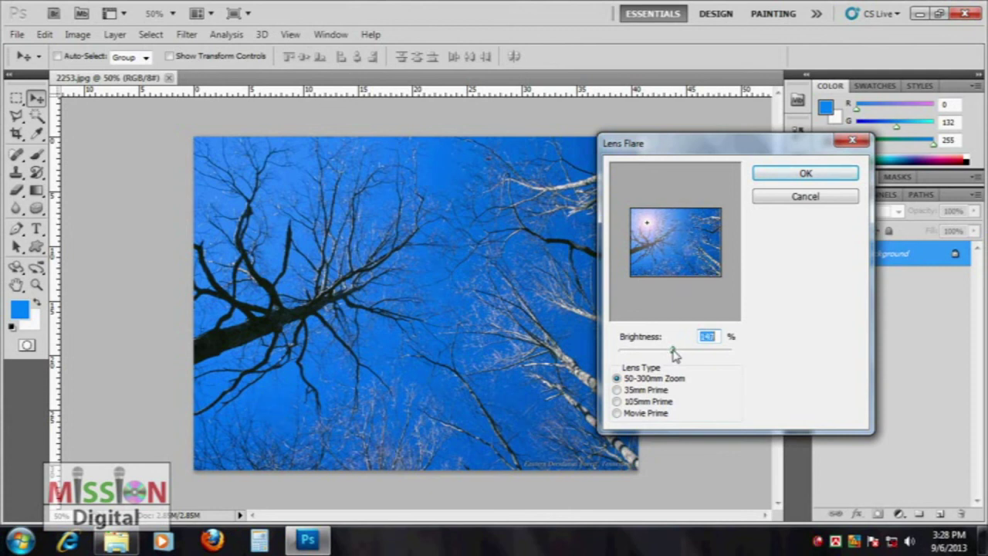
Step: Keep the 50-300mm Zoom lens, apply the flare, then undo it
{"action": "left_click", "coordinate": [618, 390]}
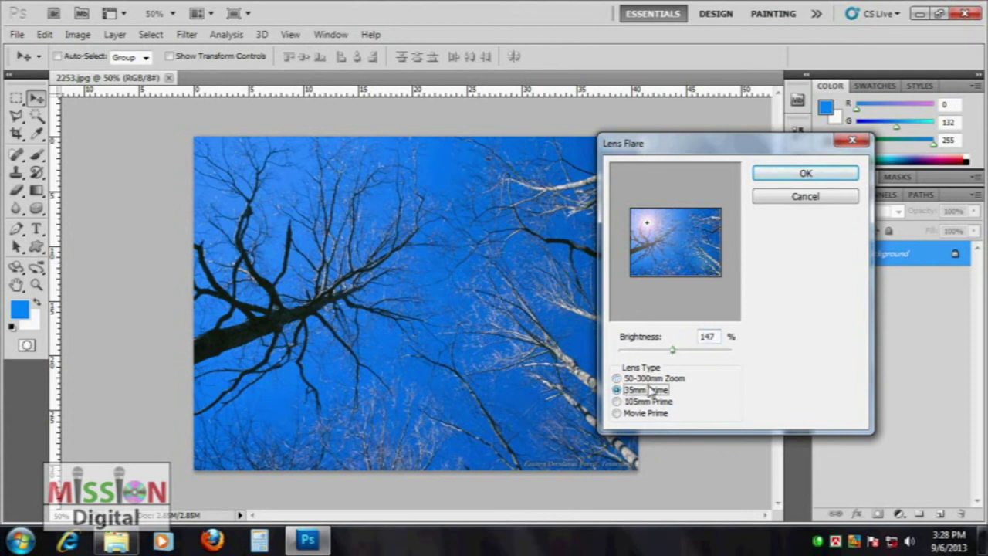
{"action": "left_click", "coordinate": [621, 378]}
{"action": "left_click", "coordinate": [802, 173]}
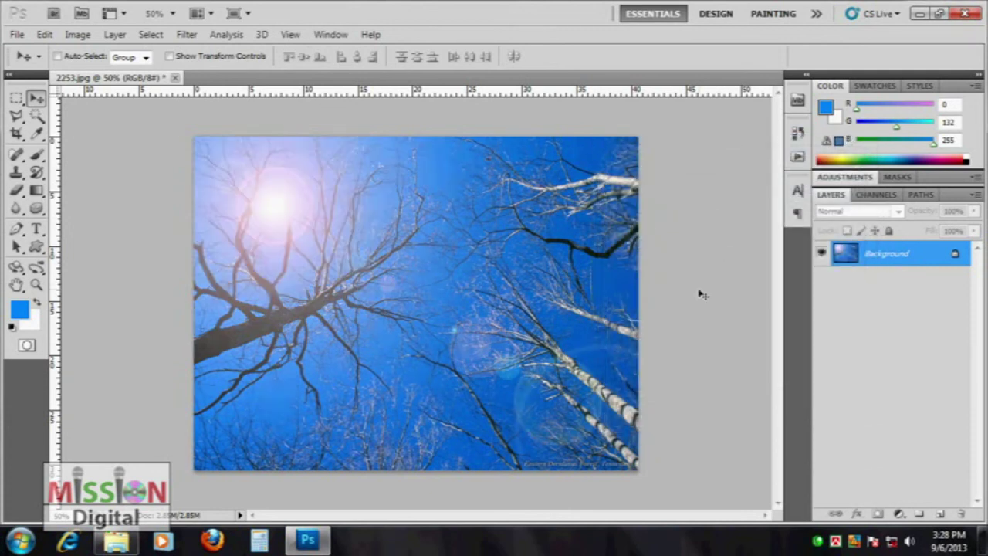
{"action": "left_click_drag", "start_coordinate": [624, 323], "coordinate": [510, 324]}
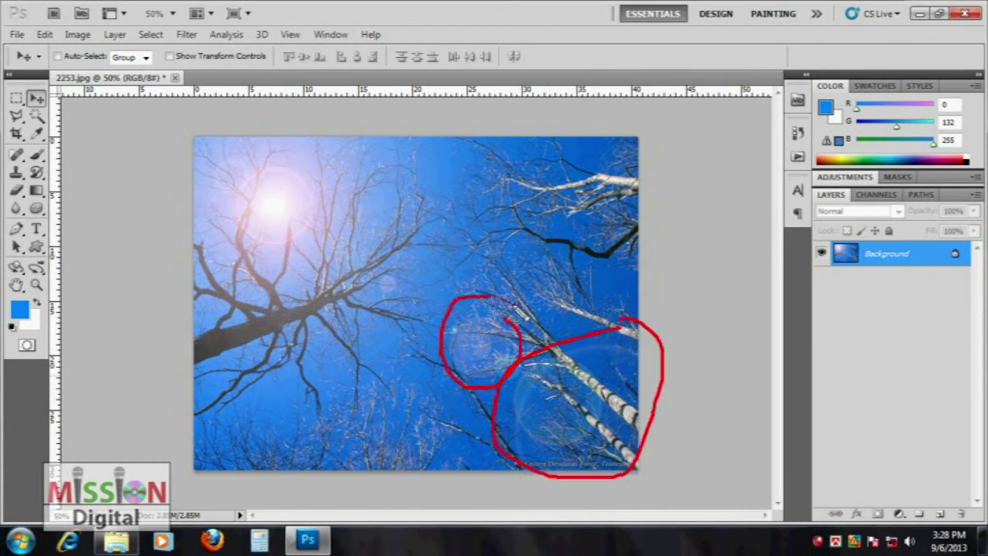
{"action": "left_click_drag", "start_coordinate": [302, 161], "coordinate": [242, 154]}
{"action": "key", "text": "e"}
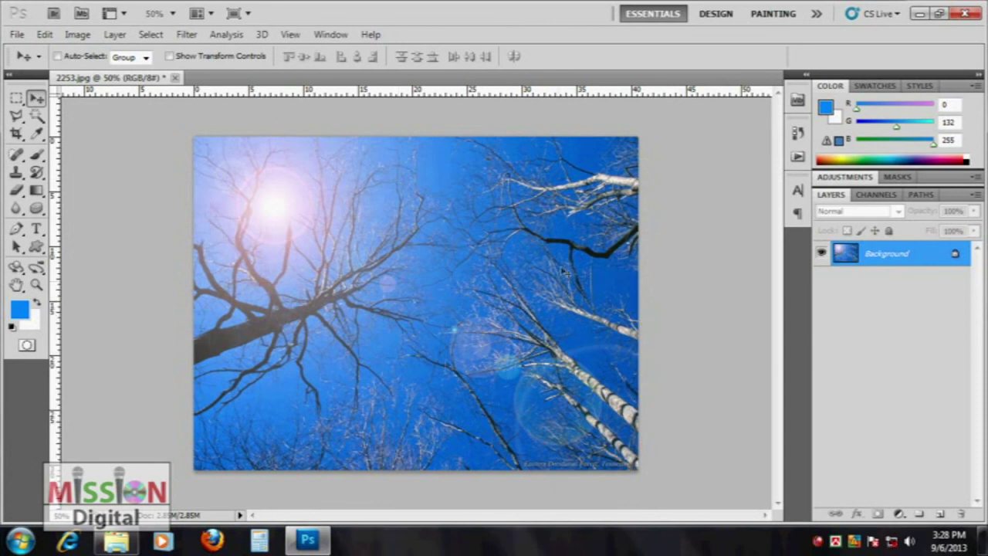
{"action": "key", "text": "ctrl+z"}
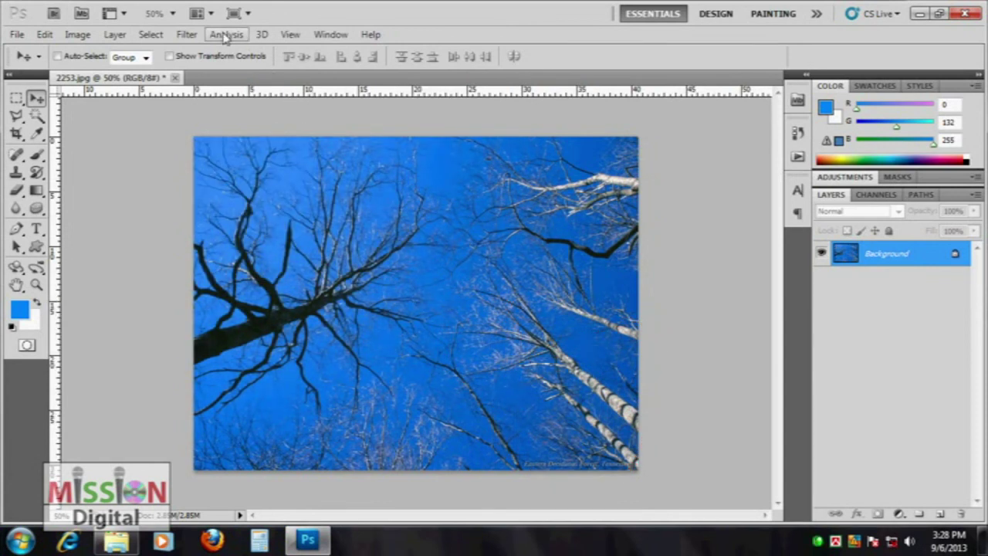
Step: Reapply the lens flare using the 35mm Prime lens, then undo it
{"action": "left_click", "coordinate": [186, 34]}
{"action": "left_click", "coordinate": [400, 288]}
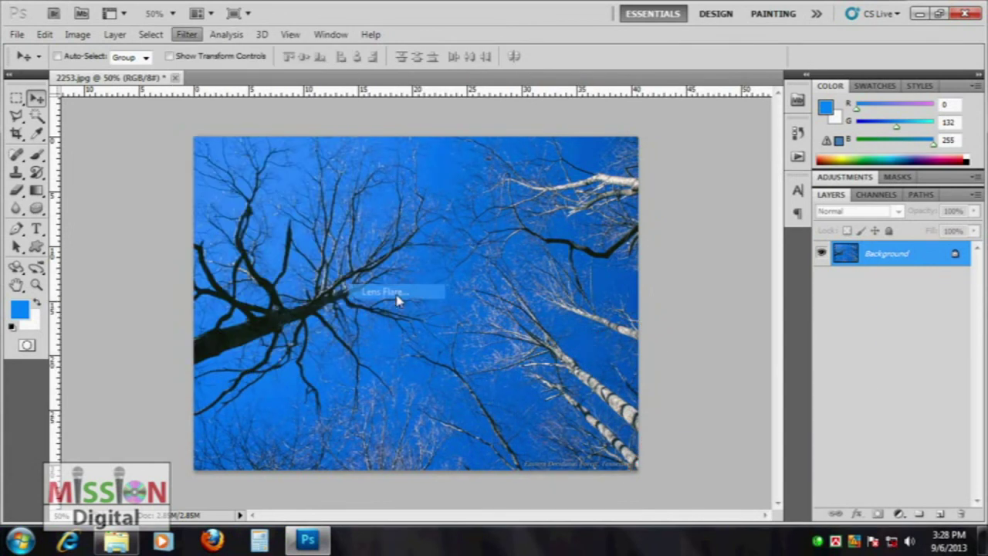
{"action": "left_click", "coordinate": [644, 403]}
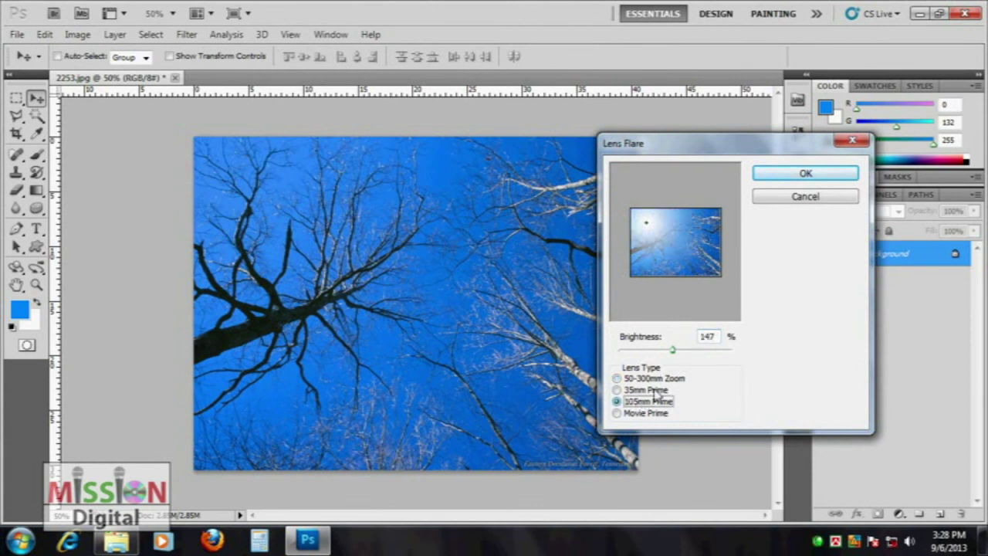
{"action": "left_click", "coordinate": [632, 415]}
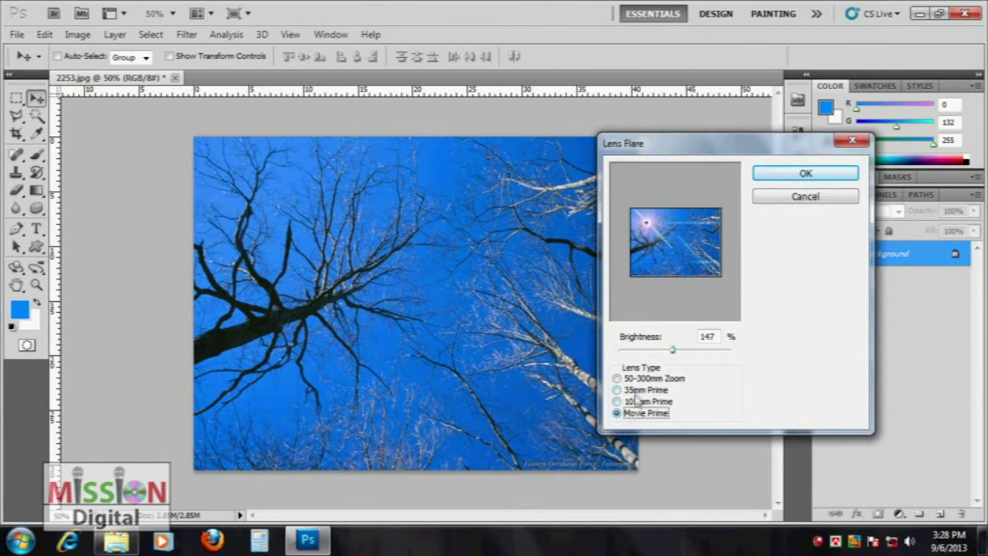
{"action": "left_click", "coordinate": [639, 389]}
{"action": "left_click", "coordinate": [807, 172]}
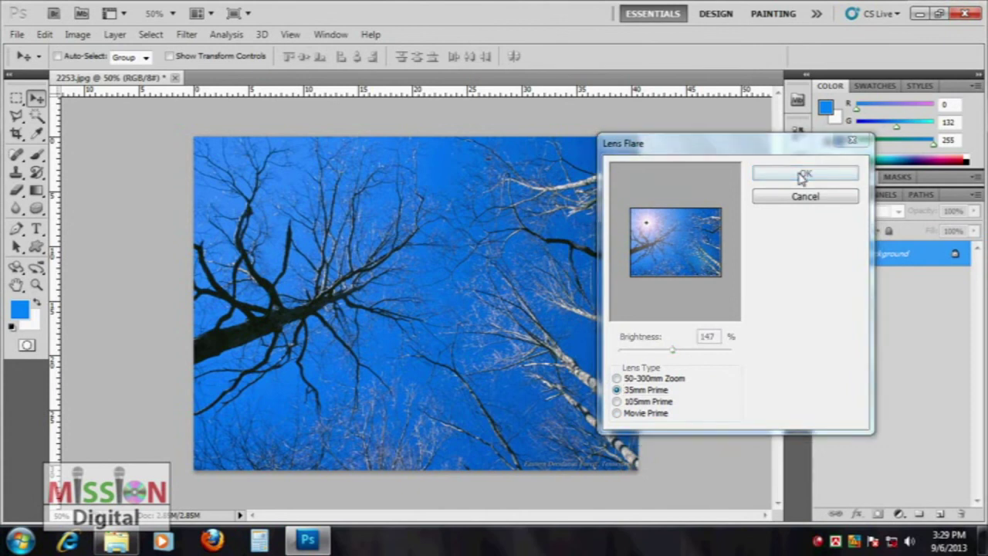
{"action": "key", "text": "ctrl+z"}
{"action": "left_click", "coordinate": [186, 34]}
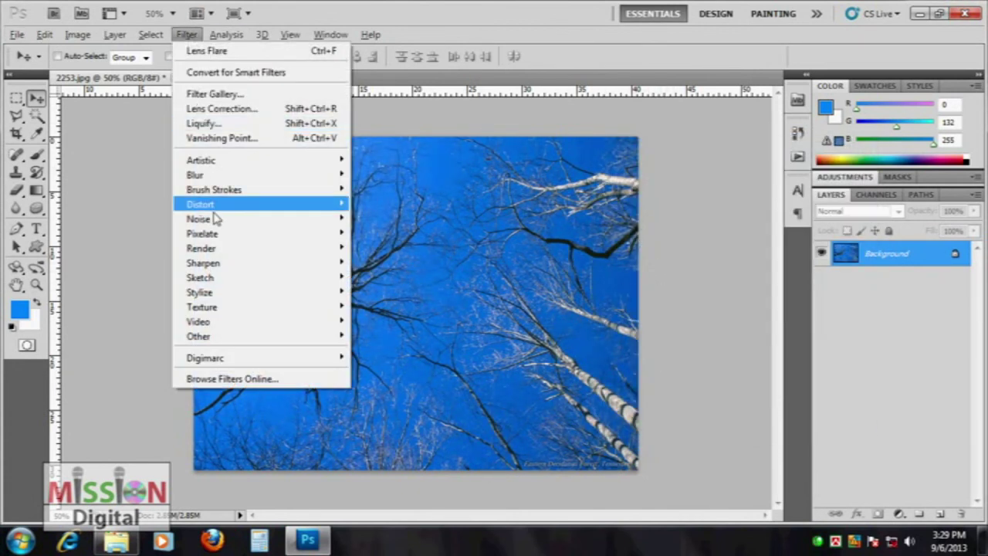
{"action": "mouse_move", "coordinate": [258, 247]}
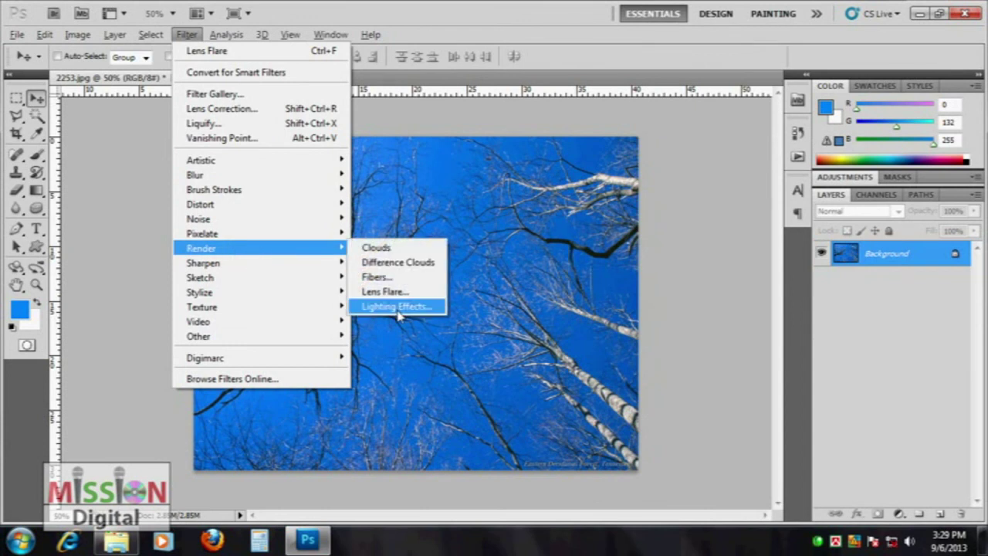
Step: Open Lighting Effects, nudge the spotlight, then cancel
{"action": "left_click", "coordinate": [400, 307]}
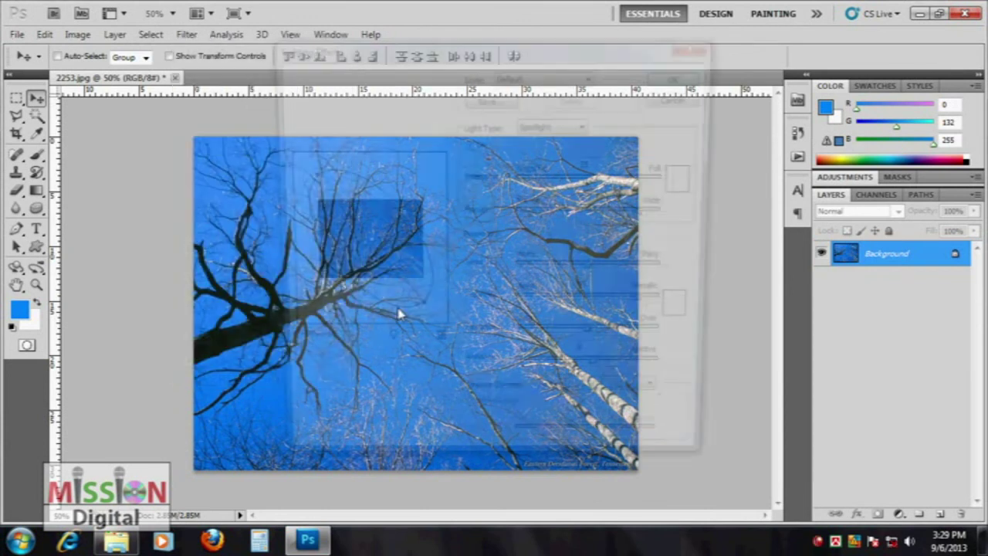
{"action": "left_click_drag", "start_coordinate": [359, 246], "coordinate": [367, 240]}
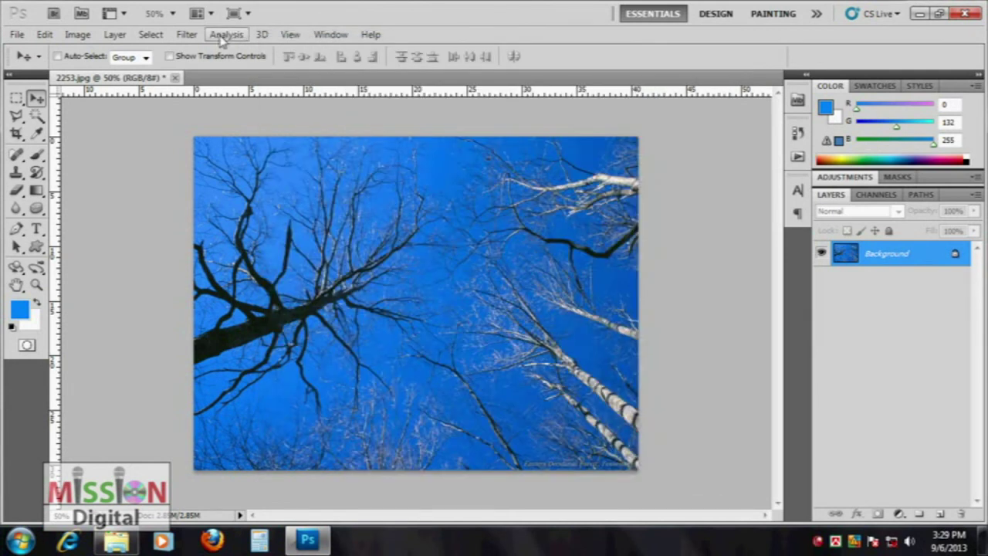
{"action": "left_click", "coordinate": [683, 96]}
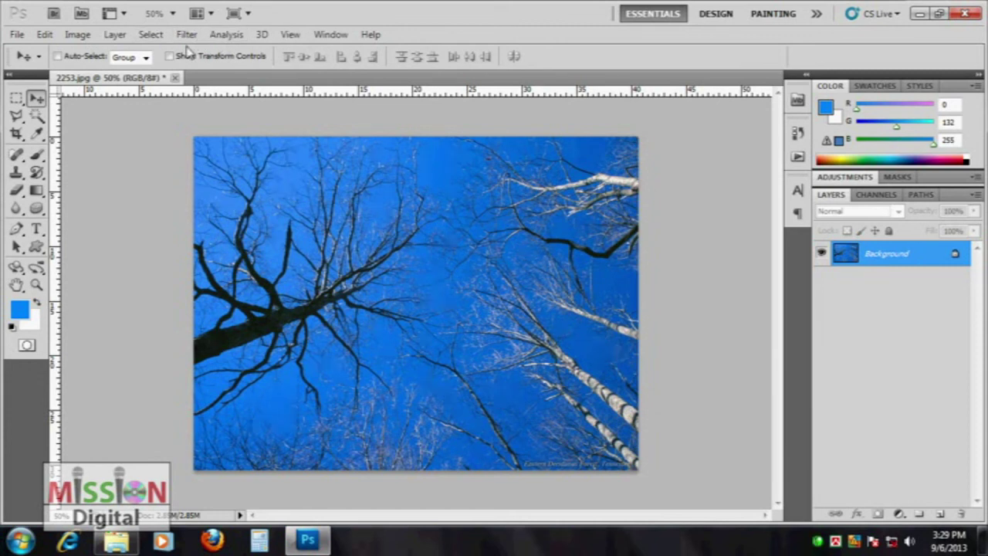
Step: Reopen Lighting Effects and reshape, widen and reposition the spotlight
{"action": "left_click", "coordinate": [187, 35]}
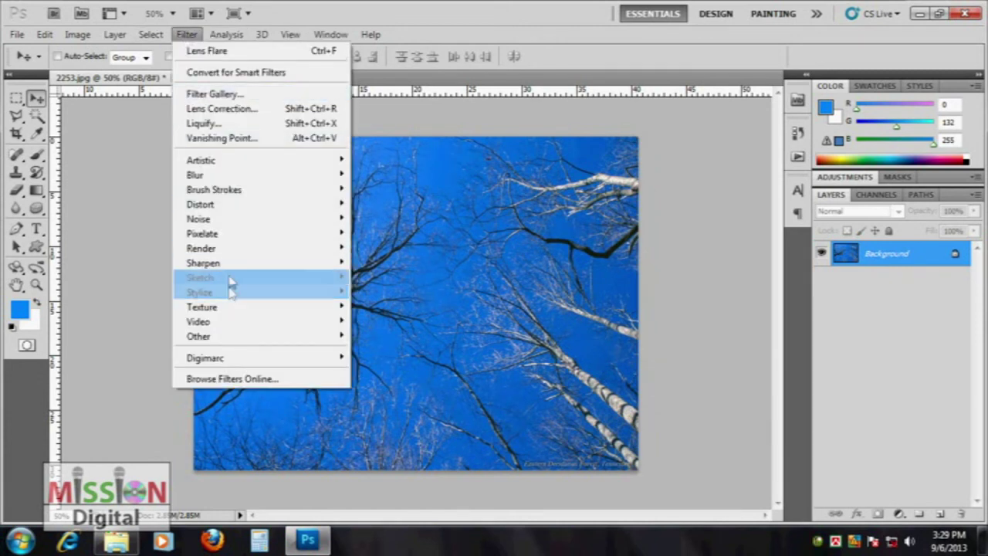
{"action": "mouse_move", "coordinate": [202, 248]}
{"action": "left_click", "coordinate": [392, 307]}
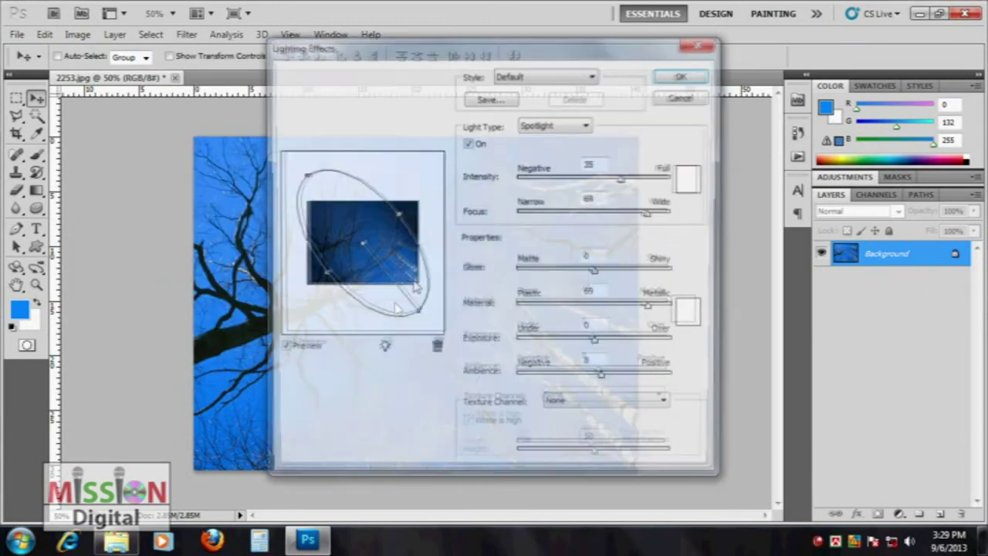
{"action": "left_click_drag", "start_coordinate": [417, 314], "coordinate": [427, 307]}
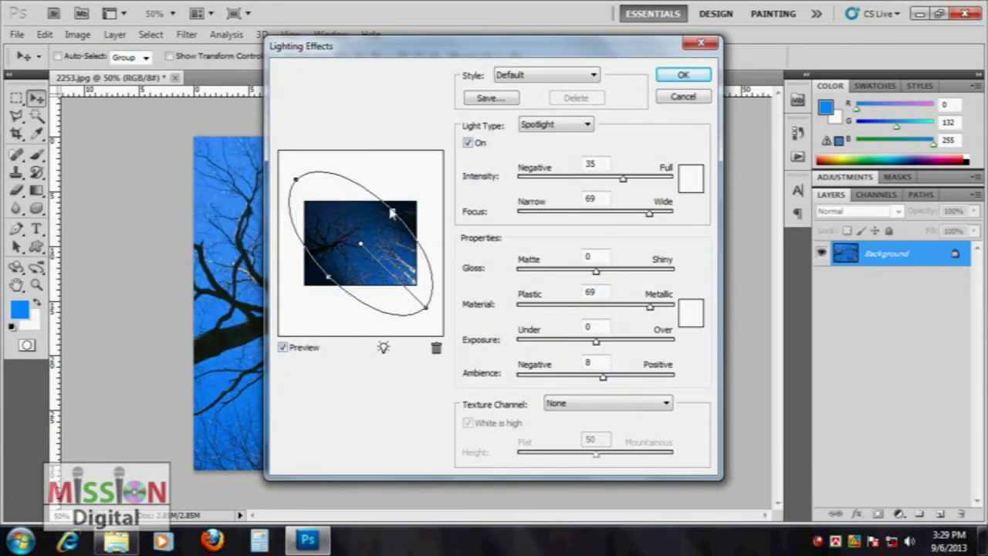
{"action": "left_click_drag", "start_coordinate": [400, 209], "coordinate": [399, 208]}
{"action": "left_click_drag", "start_coordinate": [361, 245], "coordinate": [365, 244]}
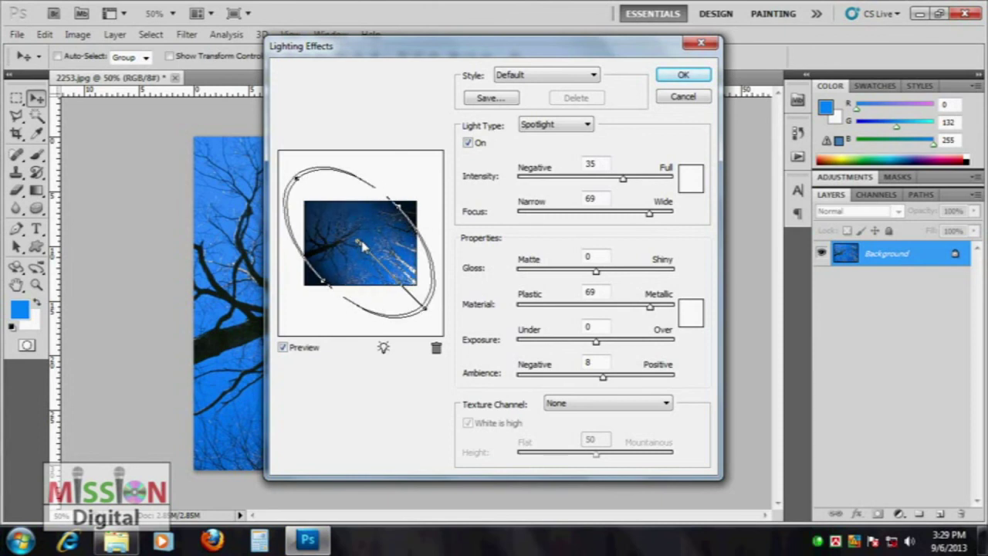
{"action": "left_click_drag", "start_coordinate": [430, 309], "coordinate": [428, 306]}
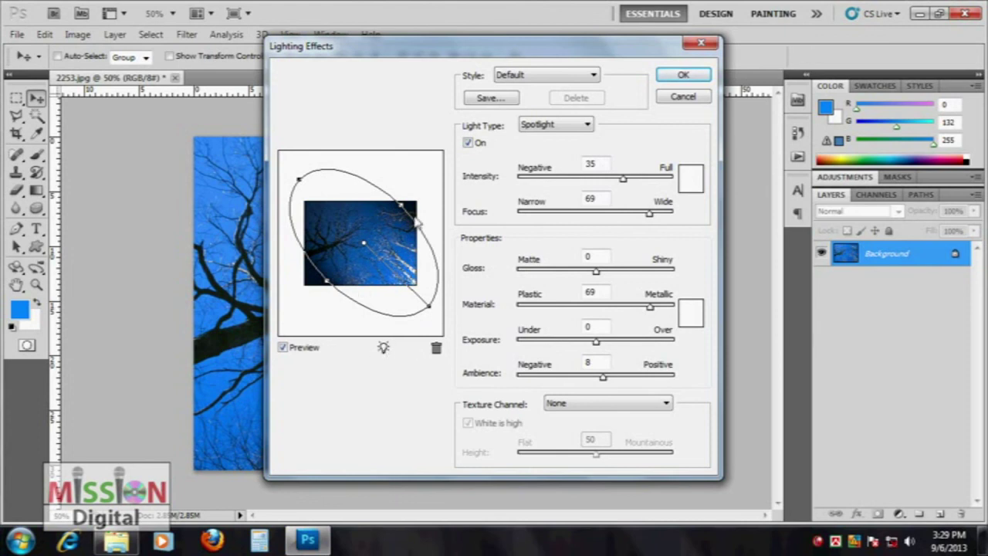
Step: Set light intensity to 50, adjust focus, apply, then undo the effect
{"action": "left_click_drag", "start_coordinate": [623, 178], "coordinate": [585, 179]}
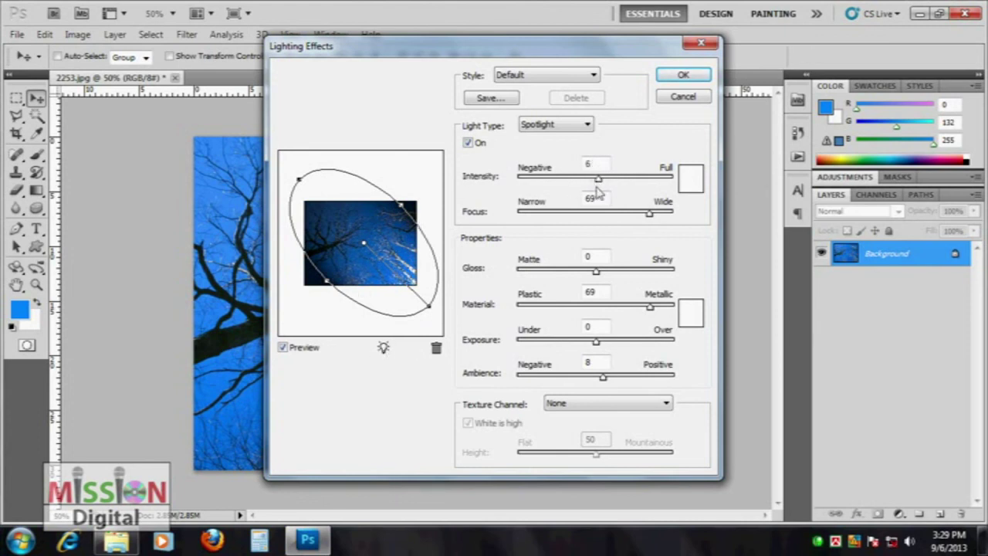
{"action": "left_click_drag", "start_coordinate": [654, 179], "coordinate": [633, 179]}
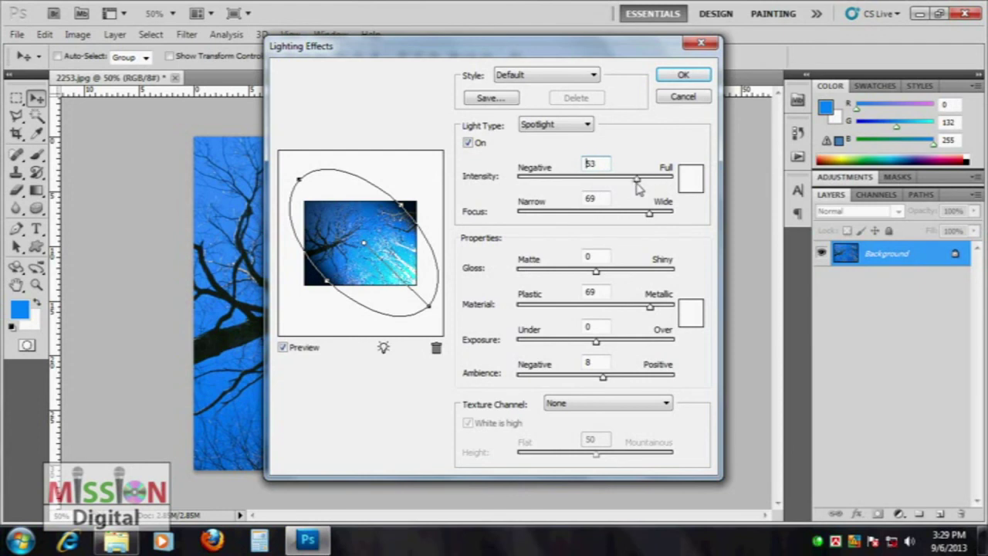
{"action": "mouse_move", "coordinate": [649, 214]}
{"action": "left_mouse_down"}
{"action": "mouse_move", "coordinate": [624, 214]}
{"action": "mouse_move", "coordinate": [649, 214]}
{"action": "left_mouse_up"}
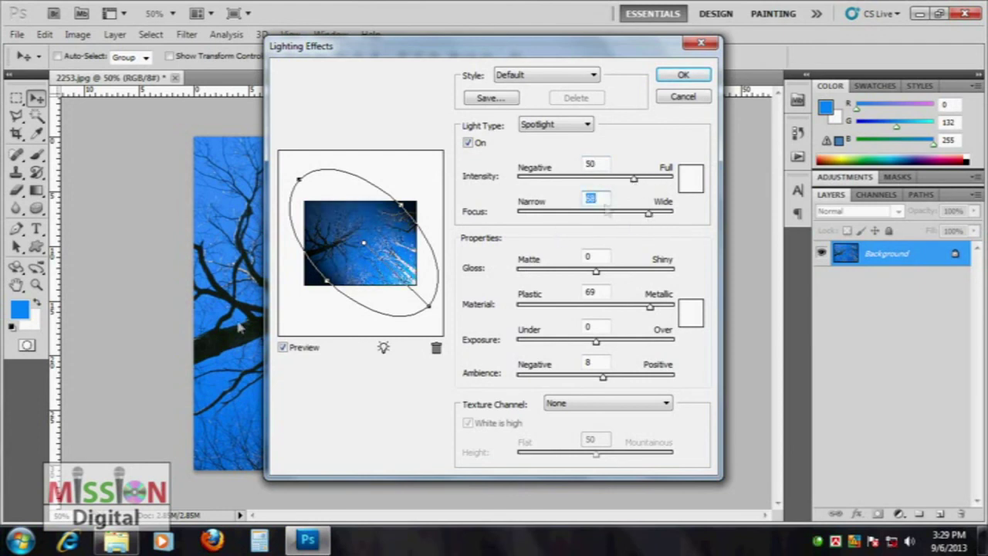
{"action": "left_click", "coordinate": [683, 75]}
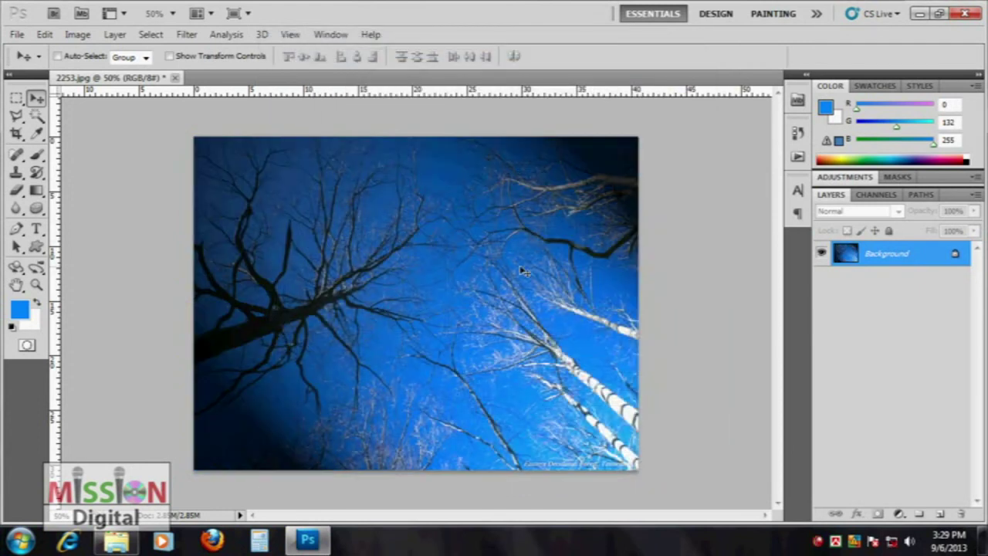
{"action": "key", "text": "ctrl+z"}
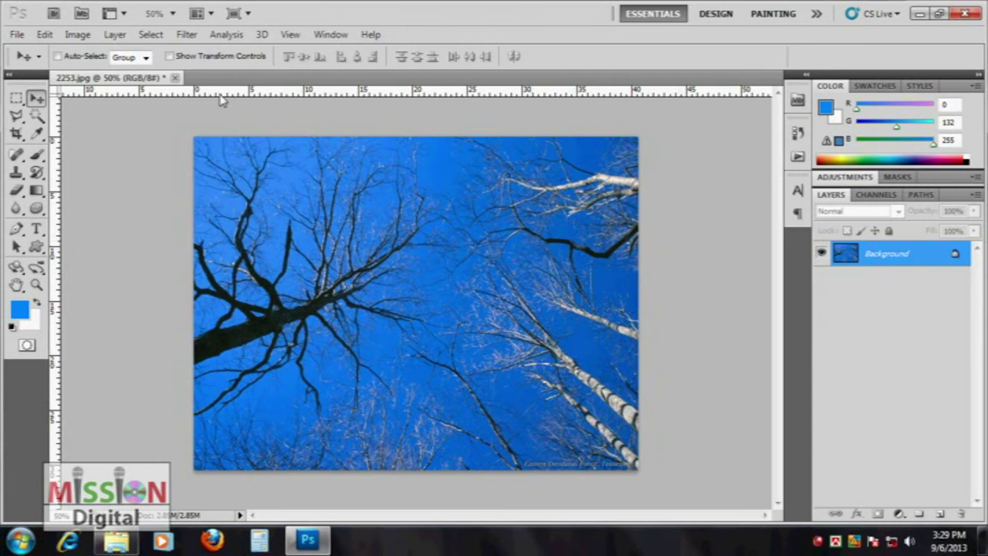
{"action": "left_click", "coordinate": [186, 34]}
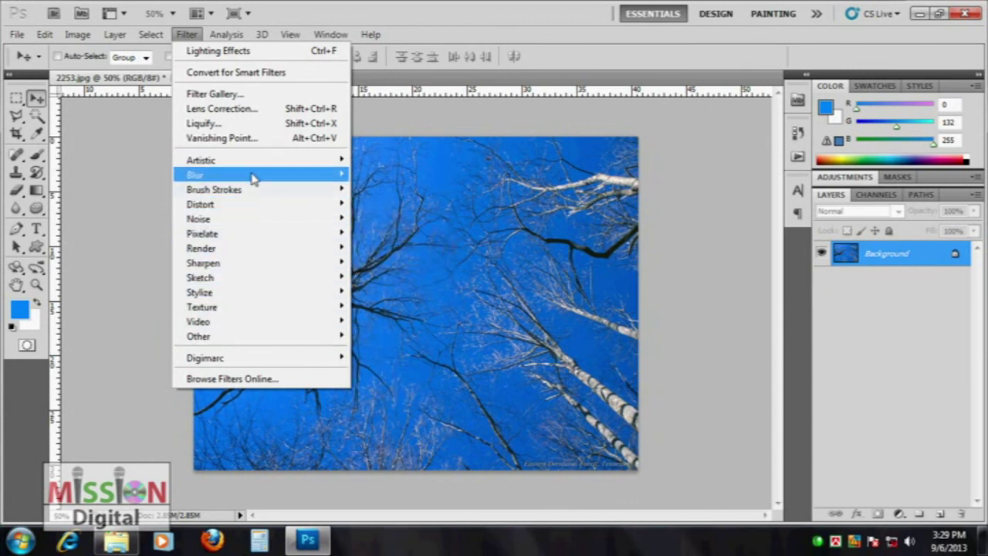
{"action": "mouse_move", "coordinate": [232, 160]}
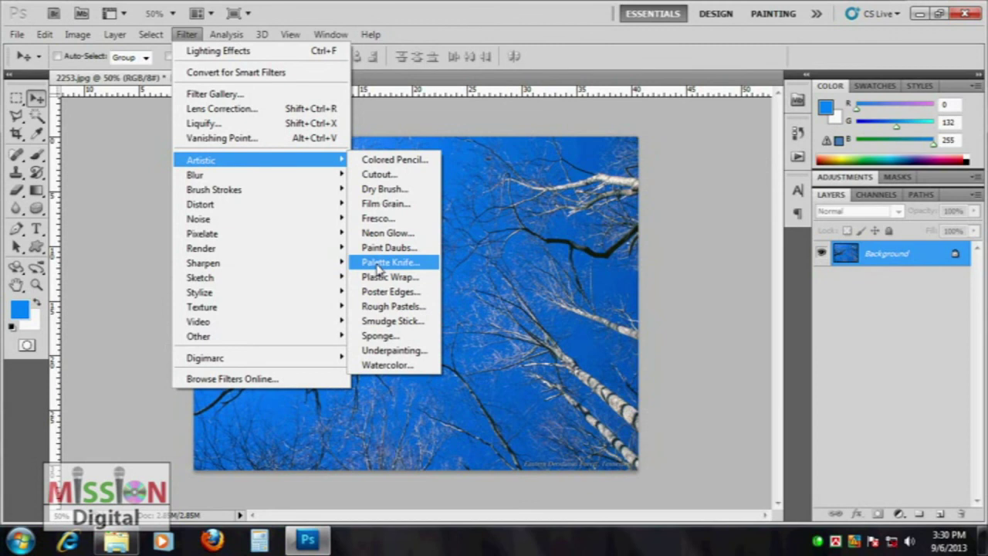
{"action": "left_click", "coordinate": [433, 6]}
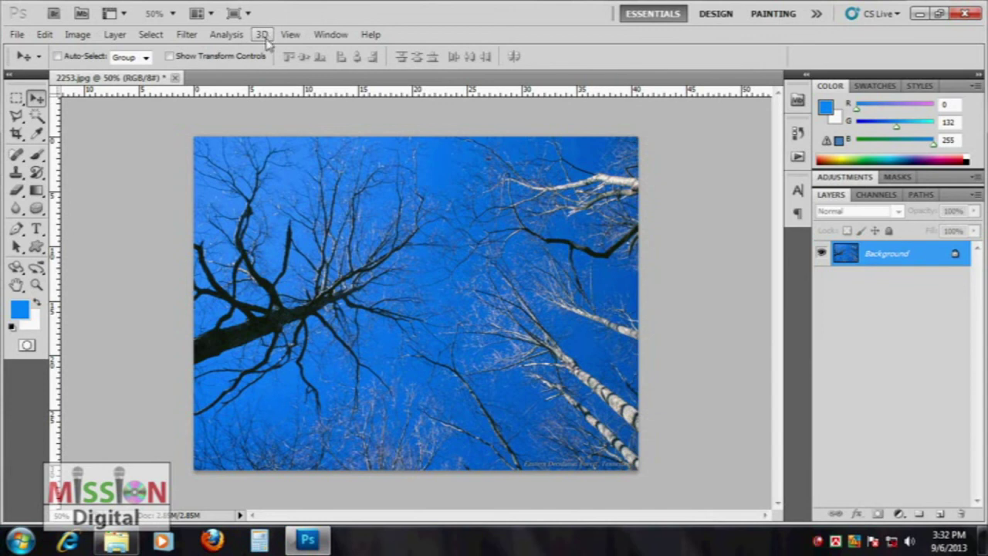
{"action": "left_click", "coordinate": [263, 35]}
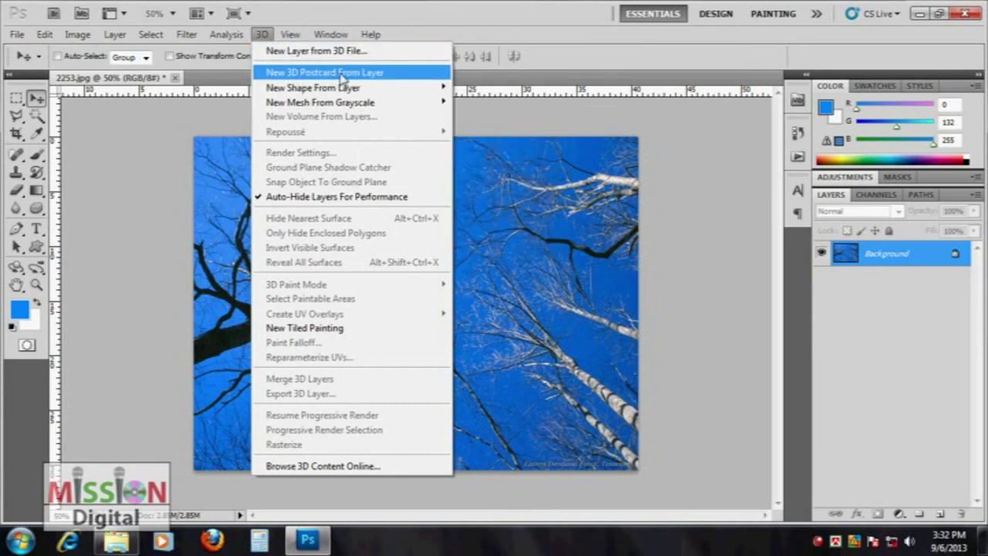
{"action": "left_click", "coordinate": [377, 75]}
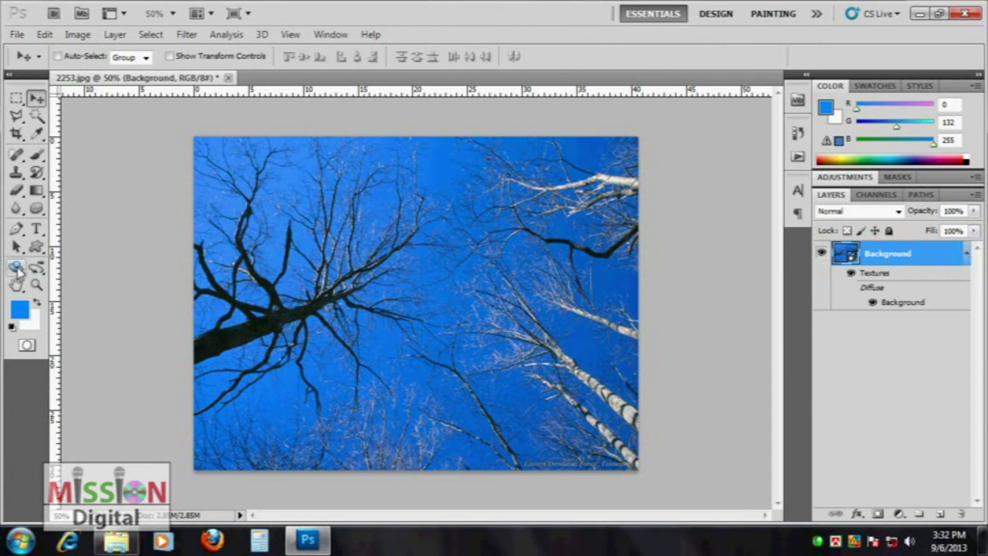
{"action": "left_click", "coordinate": [15, 267]}
{"action": "mouse_move", "coordinate": [370, 308]}
{"action": "left_mouse_down"}
{"action": "mouse_move", "coordinate": [402, 327]}
{"action": "mouse_move", "coordinate": [634, 372]}
{"action": "mouse_move", "coordinate": [267, 252]}
{"action": "left_mouse_up"}
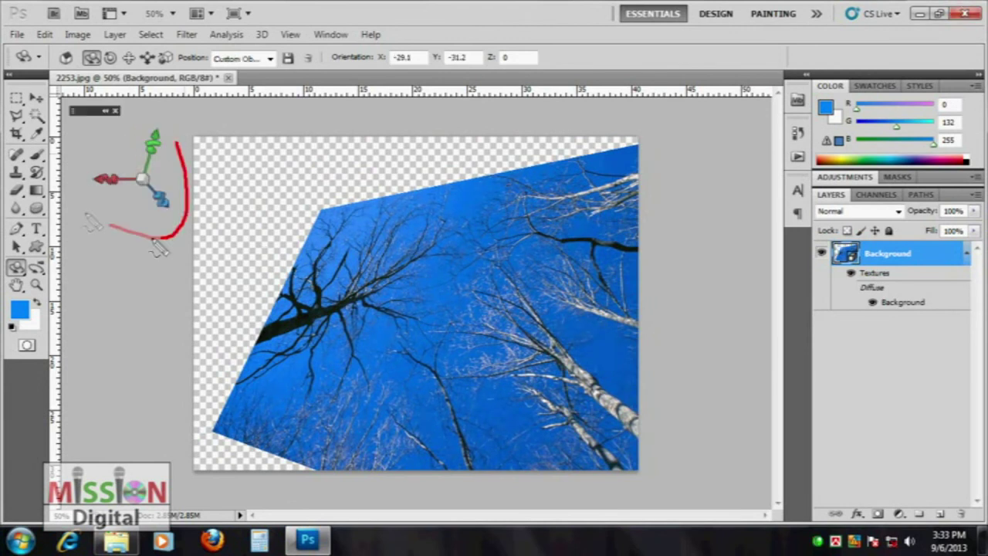
{"action": "left_click_drag", "start_coordinate": [89, 218], "coordinate": [216, 186]}
{"action": "mouse_move", "coordinate": [363, 199]}
{"action": "left_mouse_down"}
{"action": "mouse_move", "coordinate": [523, 485]}
{"action": "mouse_move", "coordinate": [370, 197]}
{"action": "left_mouse_up"}
{"action": "key", "text": "Escape"}
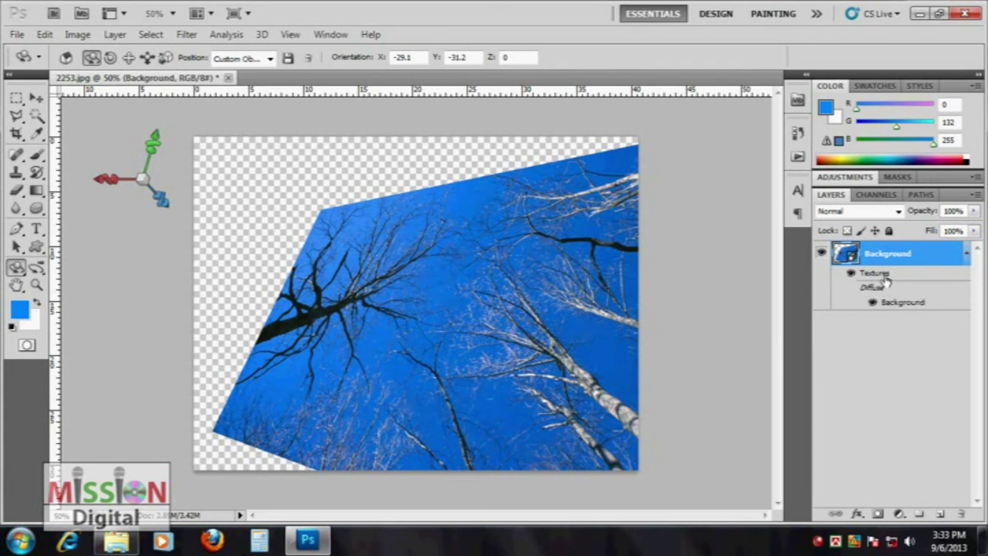
{"action": "key", "text": "ctrl+z"}
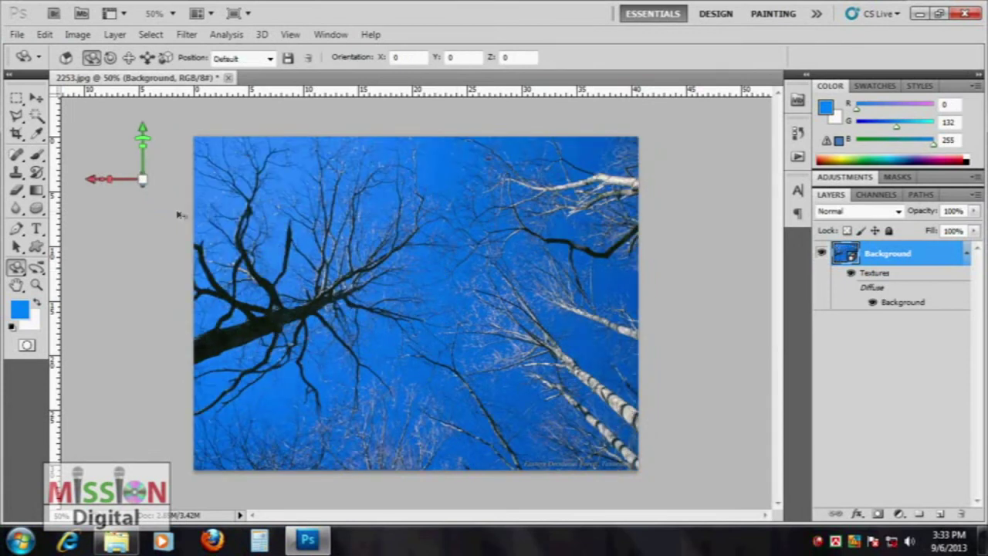
{"action": "key", "text": "ctrl+alt+z"}
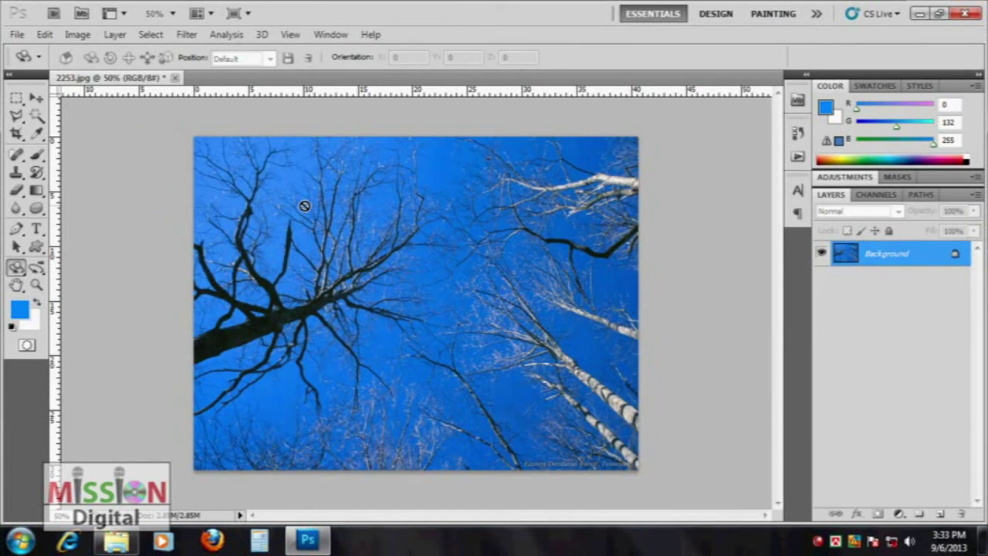
{"action": "left_click", "coordinate": [260, 35]}
{"action": "mouse_move", "coordinate": [312, 87]}
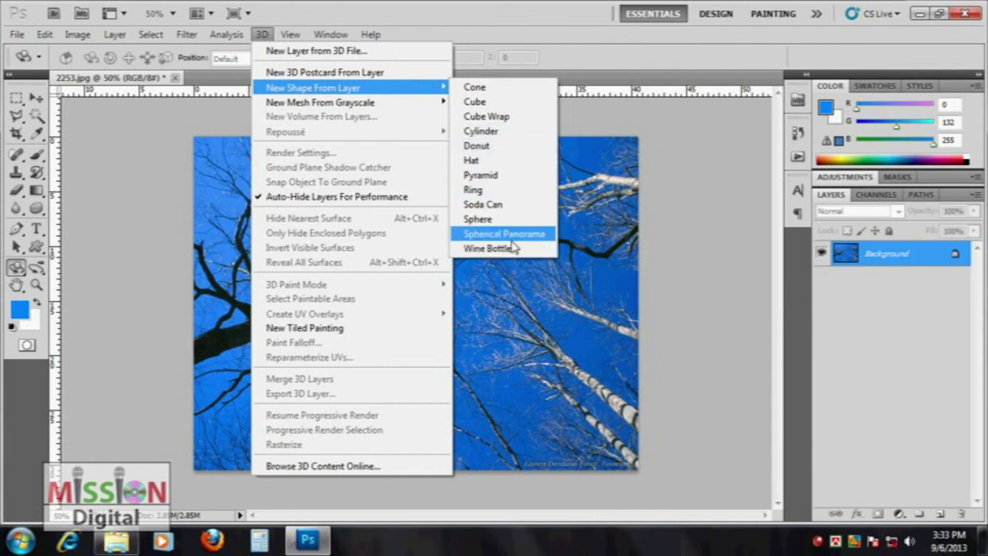
{"action": "left_click", "coordinate": [502, 219]}
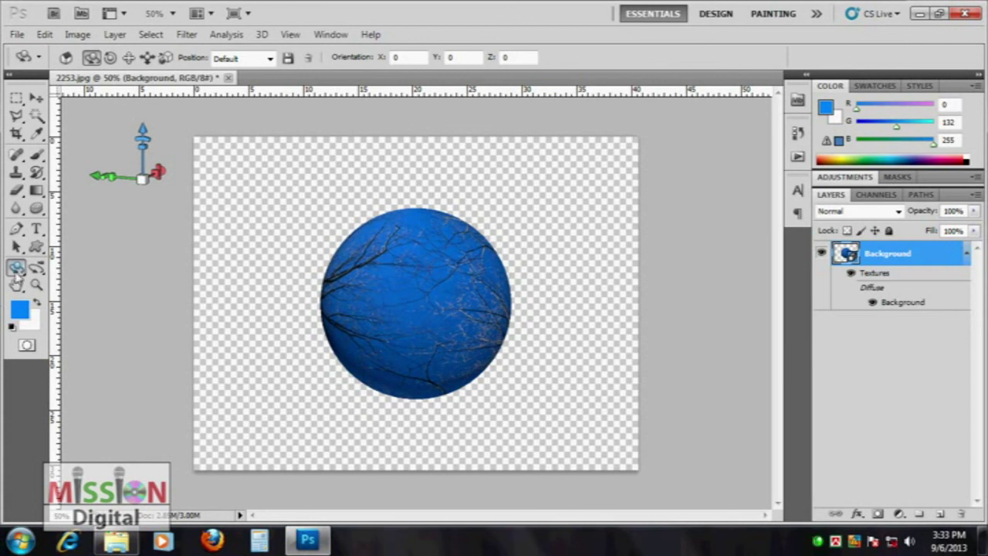
{"action": "mouse_move", "coordinate": [512, 298]}
{"action": "left_mouse_down"}
{"action": "mouse_move", "coordinate": [318, 225]}
{"action": "mouse_move", "coordinate": [512, 368]}
{"action": "mouse_move", "coordinate": [523, 441]}
{"action": "mouse_move", "coordinate": [500, 304]}
{"action": "mouse_move", "coordinate": [443, 190]}
{"action": "mouse_move", "coordinate": [339, 327]}
{"action": "left_mouse_up"}
{"action": "key", "text": "ctrl+alt+z"}
{"action": "key", "text": "ctrl+alt+z"}
{"action": "key", "text": "ctrl+alt+z"}
{"action": "key", "text": "ctrl+alt+z"}
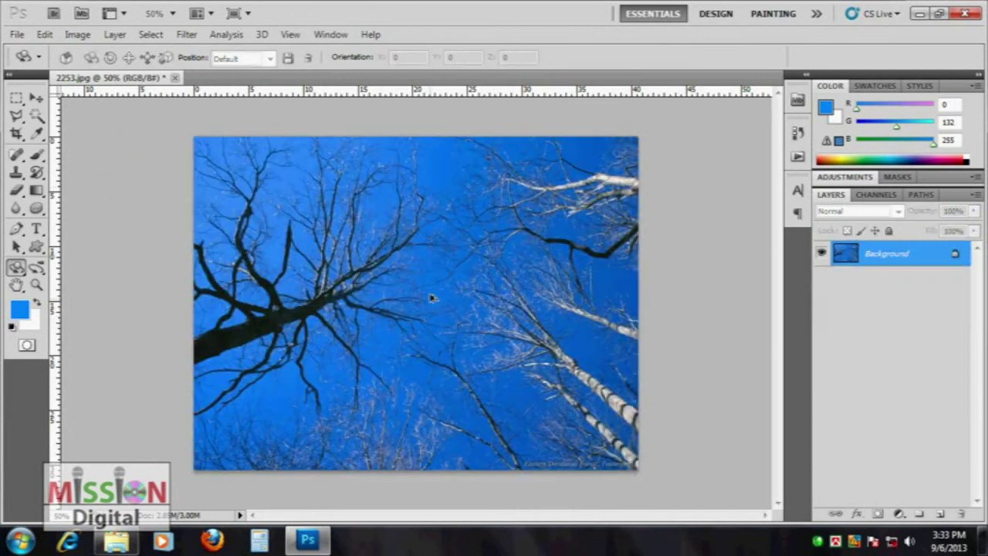
{"action": "left_click", "coordinate": [261, 34]}
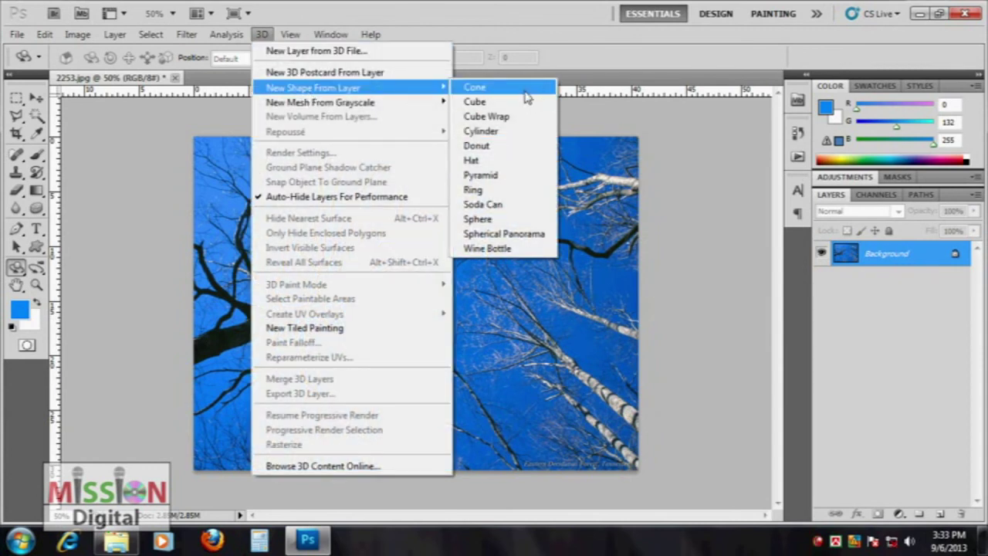
{"action": "left_click", "coordinate": [516, 122]}
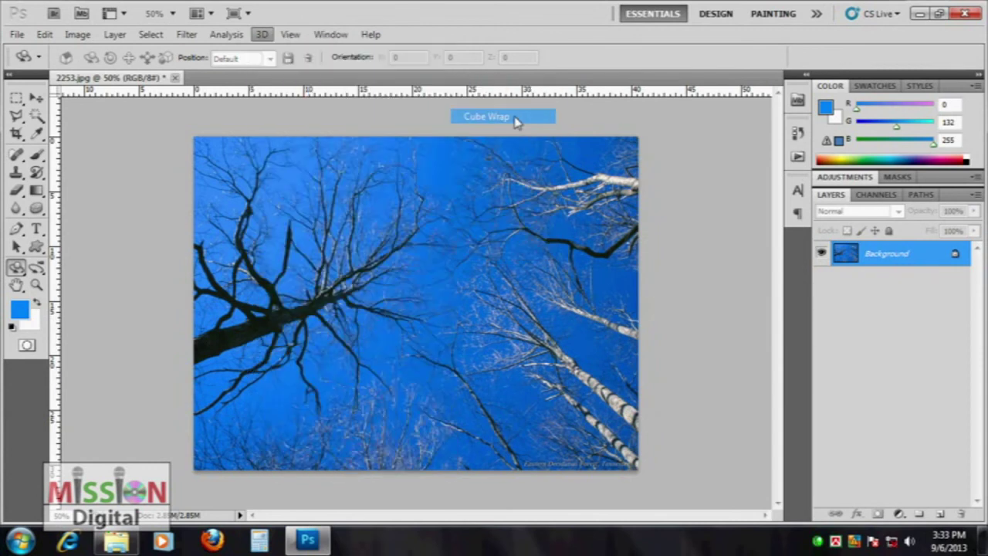
{"action": "mouse_move", "coordinate": [457, 295]}
{"action": "left_mouse_down"}
{"action": "mouse_move", "coordinate": [503, 177]}
{"action": "mouse_move", "coordinate": [489, 346]}
{"action": "left_mouse_up"}
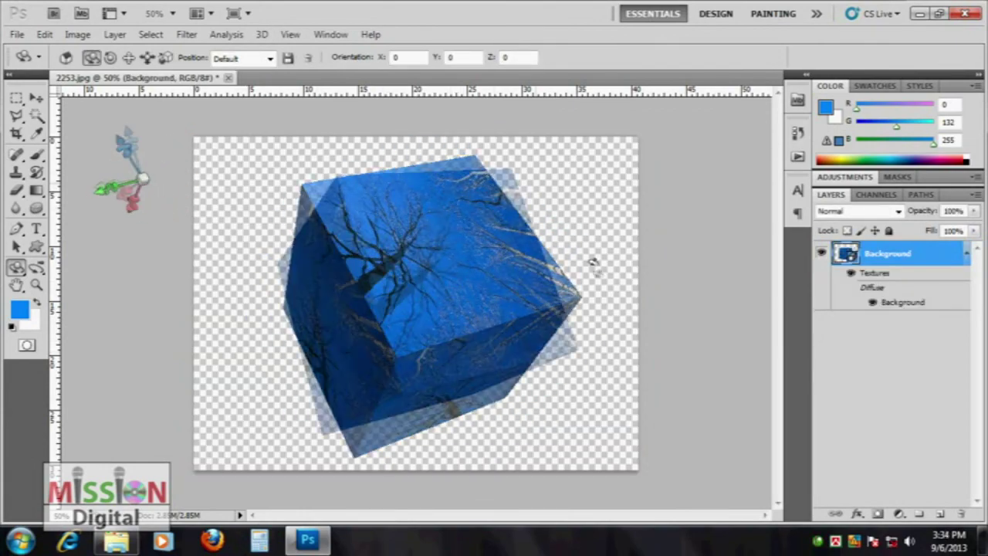
{"action": "left_click", "coordinate": [850, 273]}
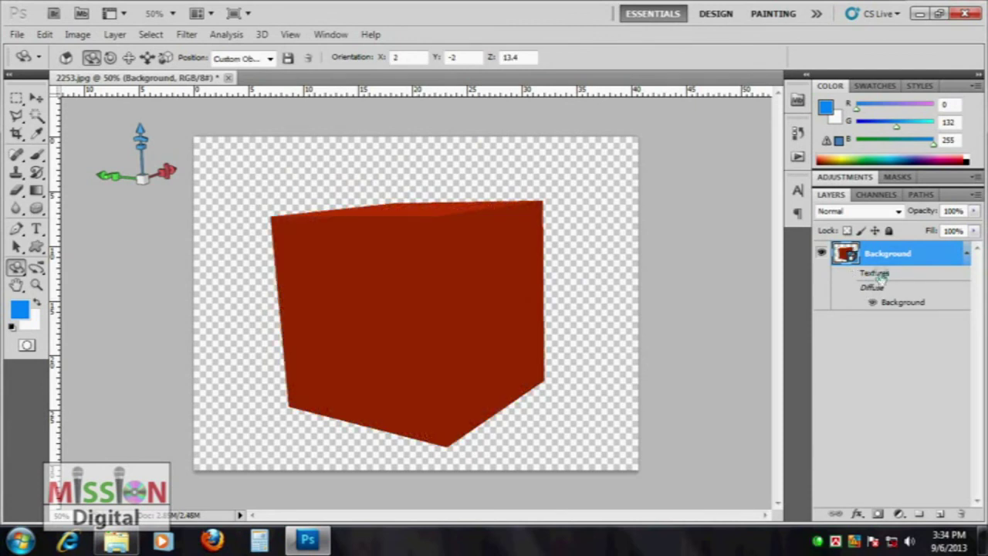
{"action": "left_click", "coordinate": [851, 272]}
{"action": "key", "text": "F12"}
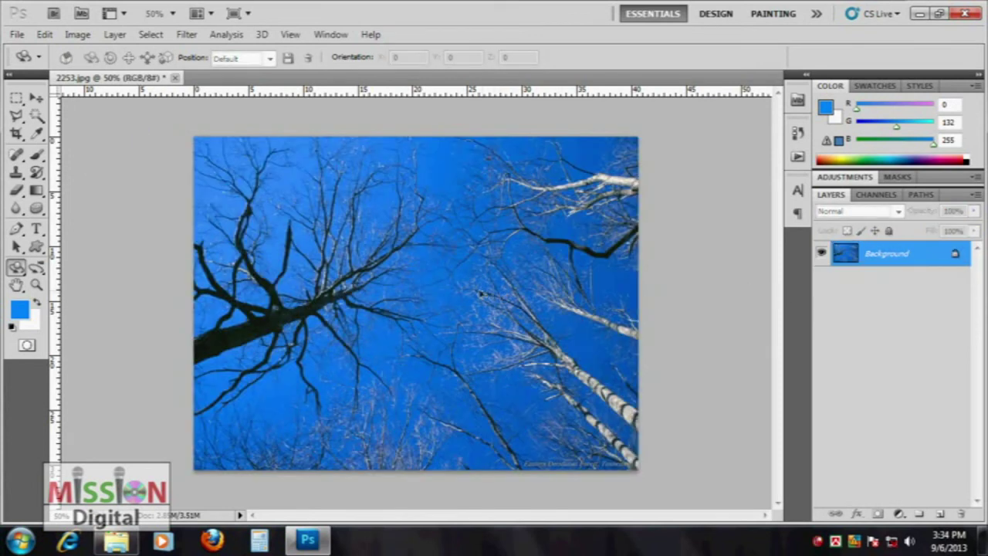
Step: Desaturate the tree photo to grayscale
{"action": "left_click", "coordinate": [262, 34]}
{"action": "mouse_move", "coordinate": [320, 102]}
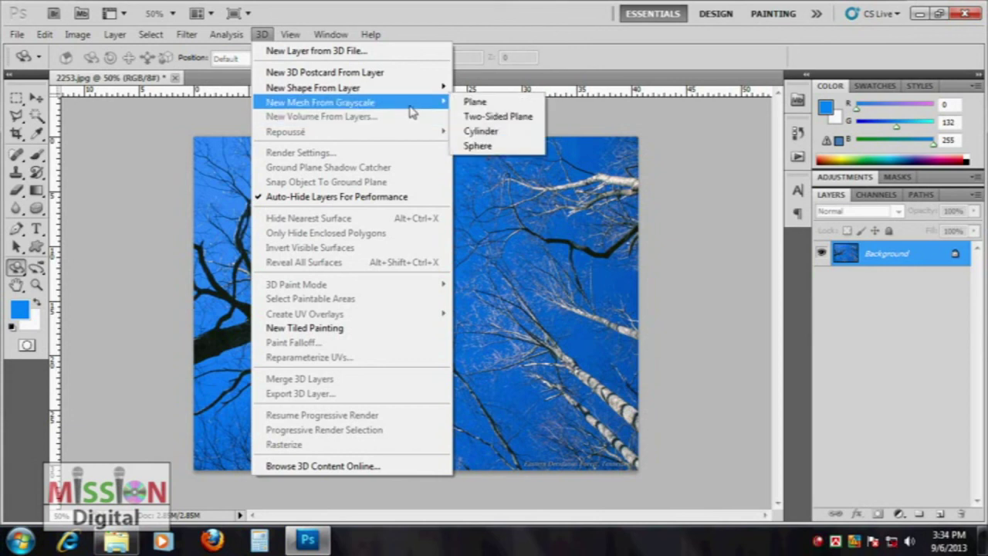
{"action": "left_click", "coordinate": [527, 118]}
{"action": "left_click", "coordinate": [78, 35]}
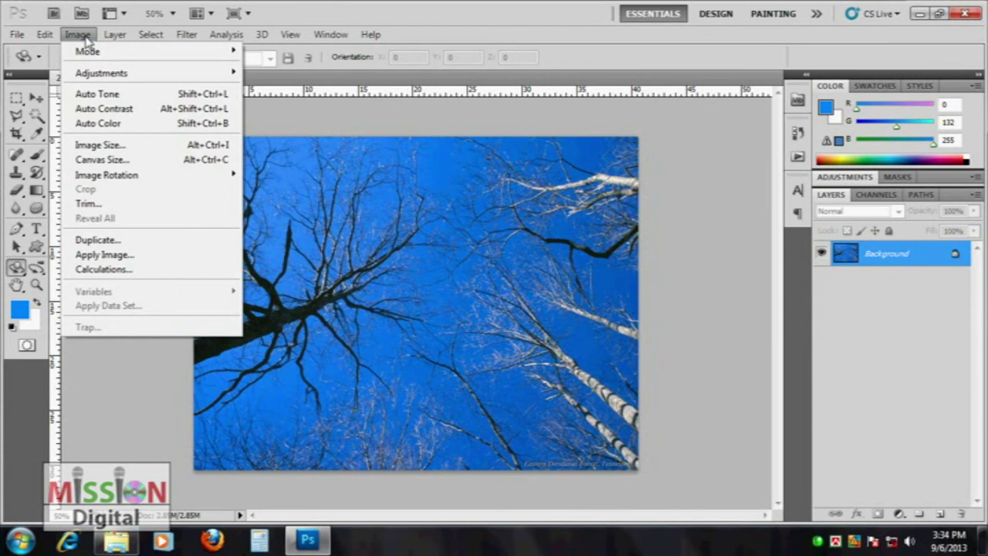
{"action": "mouse_move", "coordinate": [101, 73]}
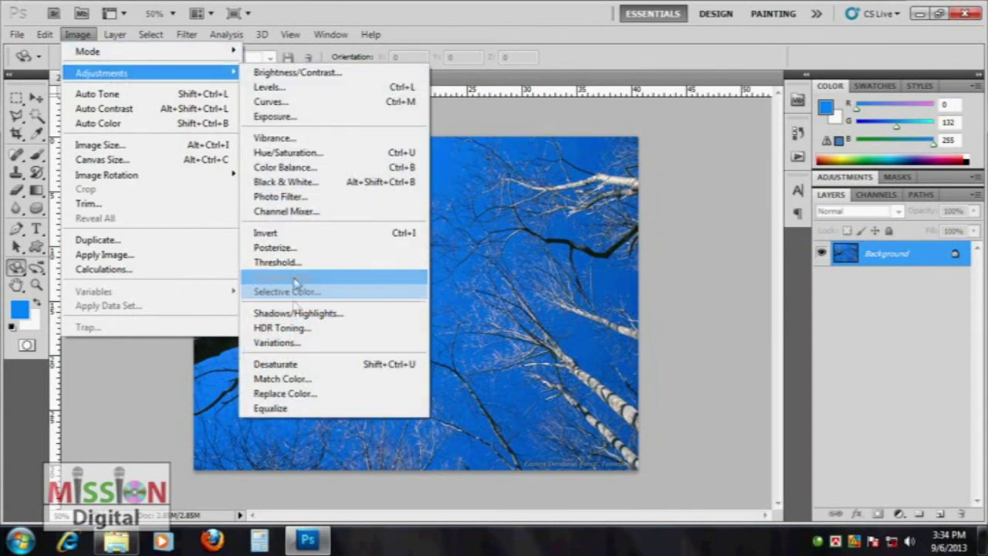
{"action": "left_click", "coordinate": [299, 364]}
Step: Raise the photo's brightness to about 32 with Brightness/Contrast
{"action": "left_click", "coordinate": [78, 34]}
{"action": "left_click", "coordinate": [294, 72]}
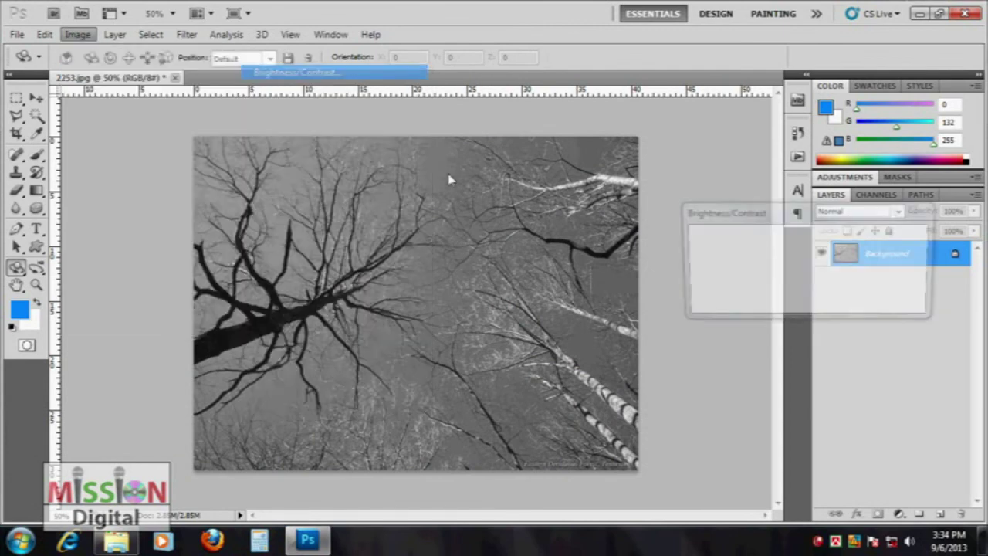
{"action": "mouse_move", "coordinate": [772, 257]}
{"action": "left_mouse_down"}
{"action": "mouse_move", "coordinate": [789, 264]}
{"action": "mouse_move", "coordinate": [793, 290]}
{"action": "mouse_move", "coordinate": [805, 263]}
{"action": "left_mouse_up"}
{"action": "left_click", "coordinate": [895, 239]}
Step: Turn the photo into a 3D grayscale plane, rotate it, then revert with F12
{"action": "left_click", "coordinate": [261, 34]}
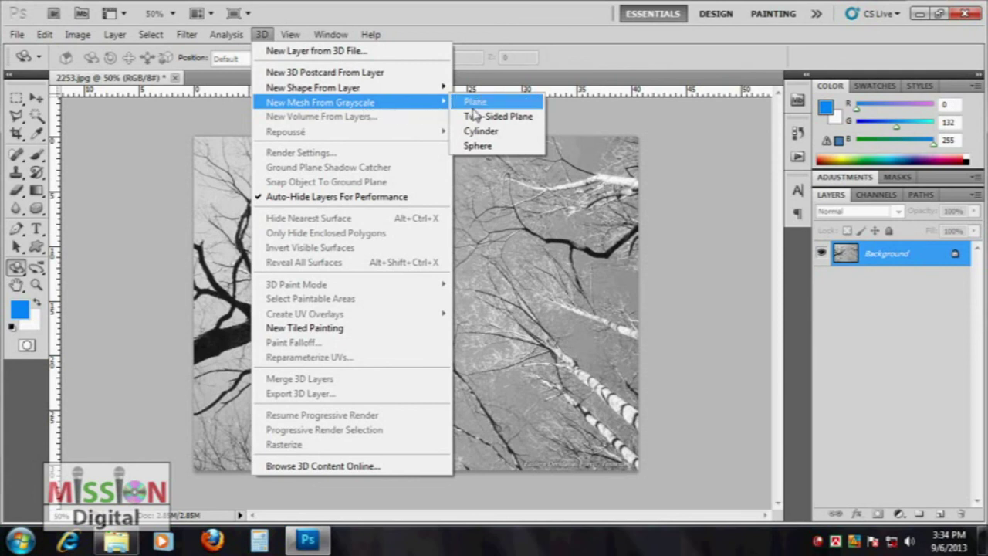
{"action": "left_click", "coordinate": [501, 108]}
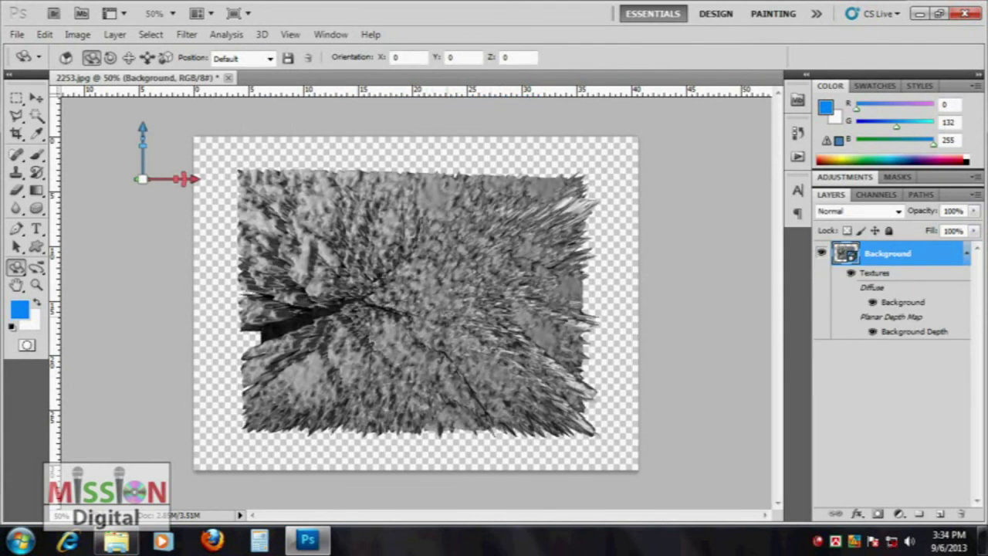
{"action": "left_click_drag", "start_coordinate": [430, 270], "coordinate": [427, 70]}
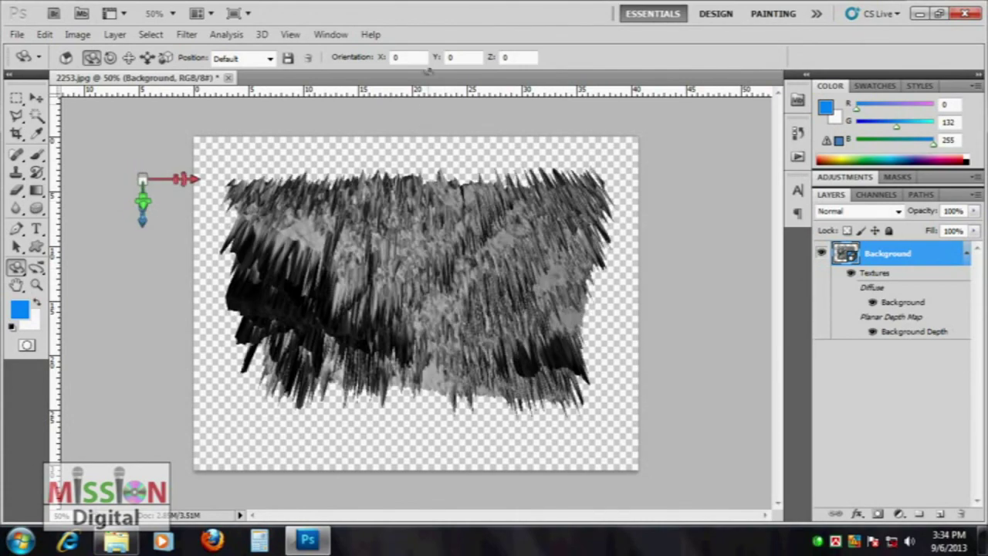
{"action": "left_click_drag", "start_coordinate": [426, 71], "coordinate": [416, 301]}
{"action": "mouse_move", "coordinate": [554, 340]}
{"action": "left_mouse_down"}
{"action": "mouse_move", "coordinate": [475, 346]}
{"action": "mouse_move", "coordinate": [433, 331]}
{"action": "left_mouse_up"}
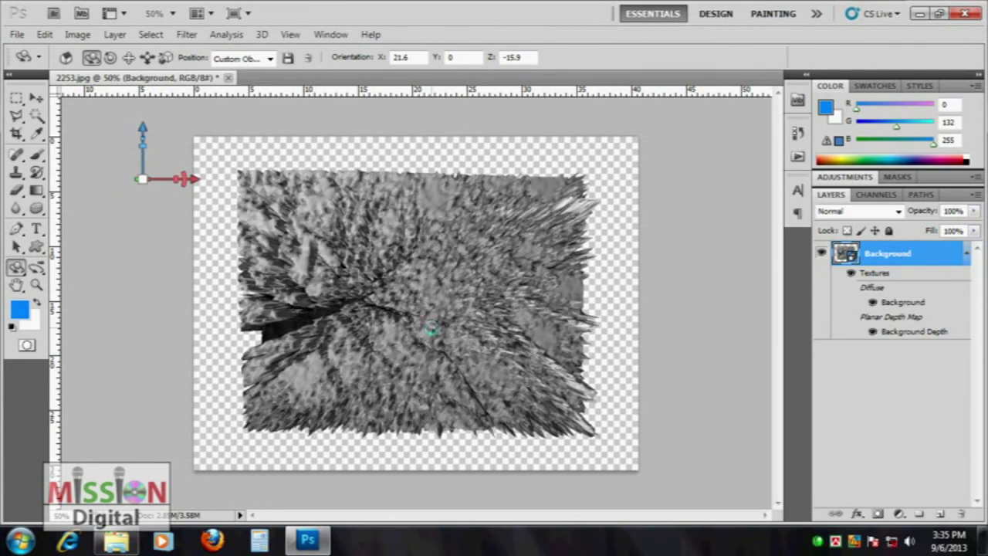
{"action": "key", "text": "F12"}
Step: Close 2253.jpg without saving and create a new 800 × 600 document
{"action": "left_click", "coordinate": [176, 79]}
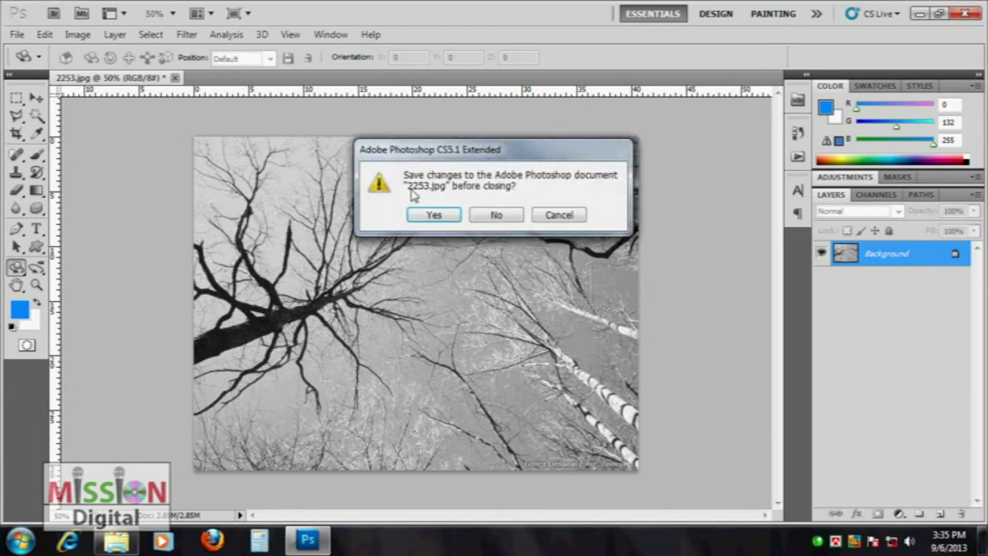
{"action": "left_click", "coordinate": [495, 217]}
{"action": "left_click", "coordinate": [15, 35]}
{"action": "left_click", "coordinate": [29, 52]}
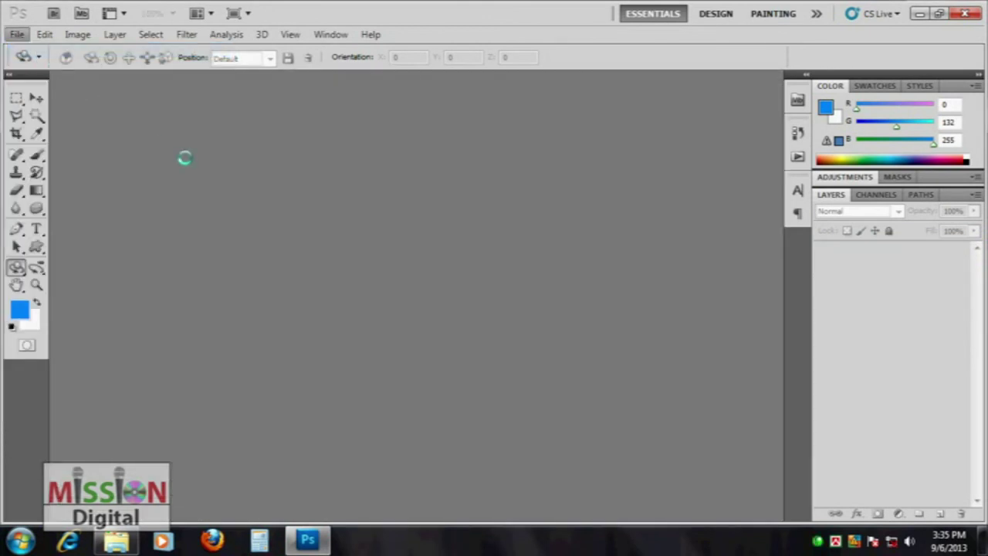
{"action": "left_click", "coordinate": [430, 190]}
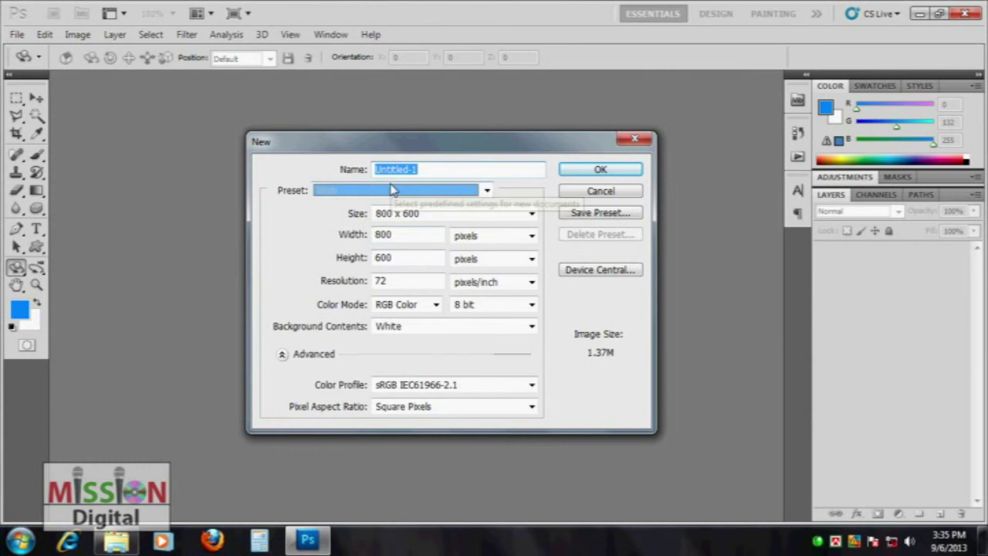
{"action": "left_click", "coordinate": [600, 169]}
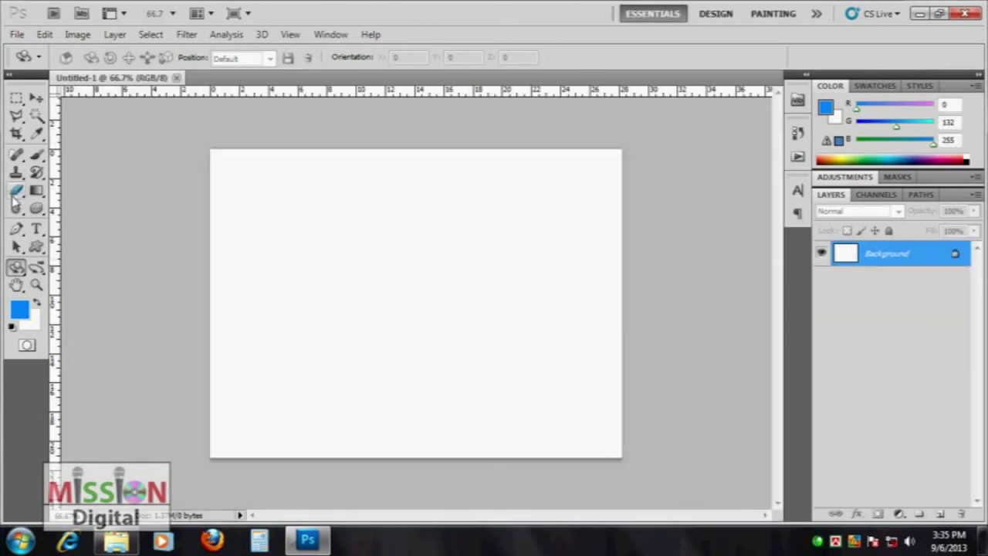
Step: Type 'Mission Digital' on the canvas and colour it black
{"action": "left_click", "coordinate": [36, 229]}
{"action": "left_click", "coordinate": [332, 284]}
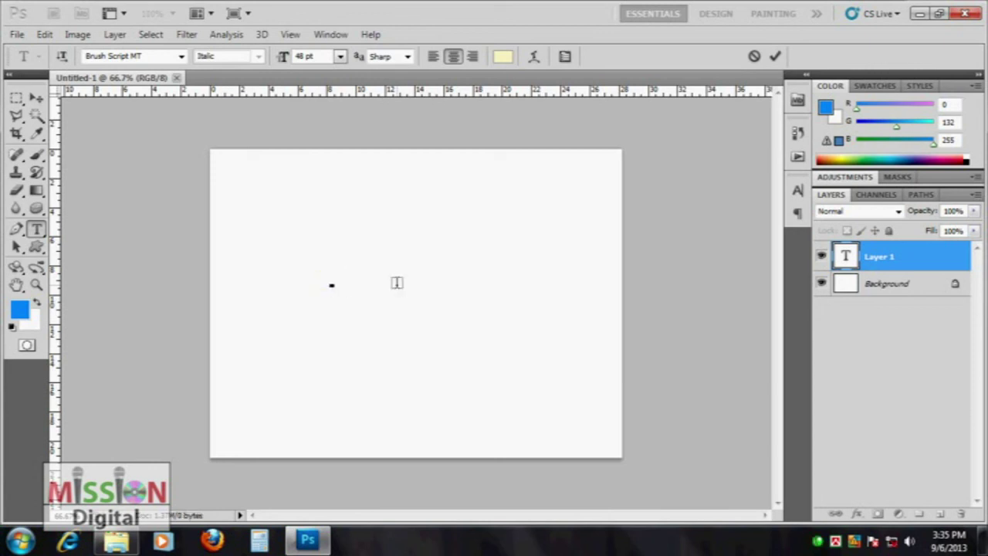
{"action": "type", "text": "Welcome"}
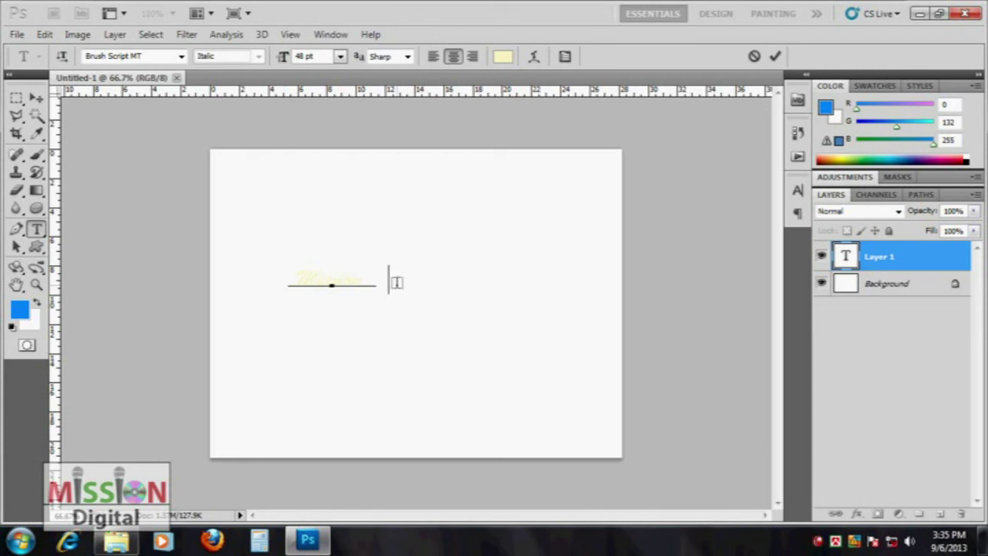
{"action": "left_click_drag", "start_coordinate": [396, 281], "coordinate": [266, 281]}
{"action": "left_click", "coordinate": [502, 56]}
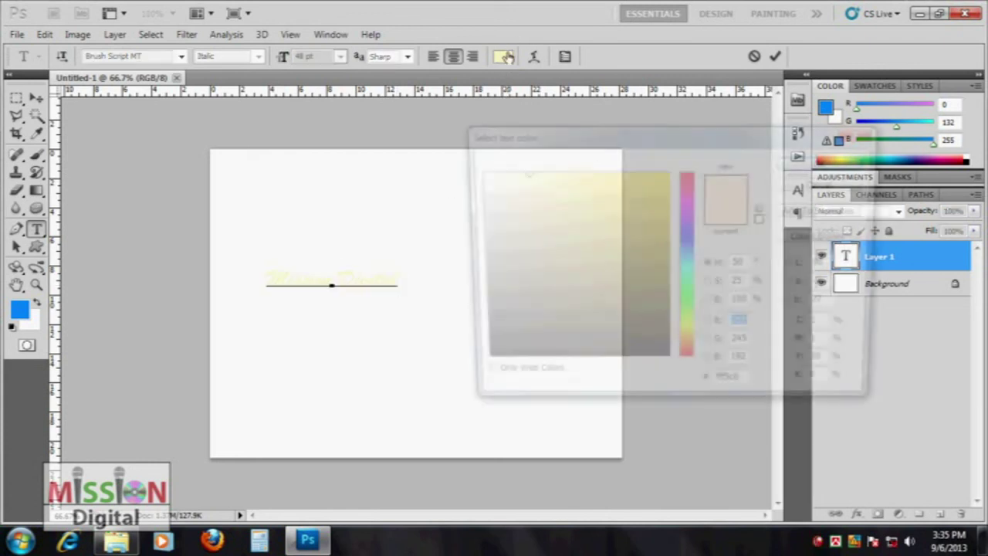
{"action": "left_click", "coordinate": [469, 332]}
{"action": "left_click_drag", "start_coordinate": [468, 332], "coordinate": [473, 368]}
{"action": "left_click", "coordinate": [826, 162]}
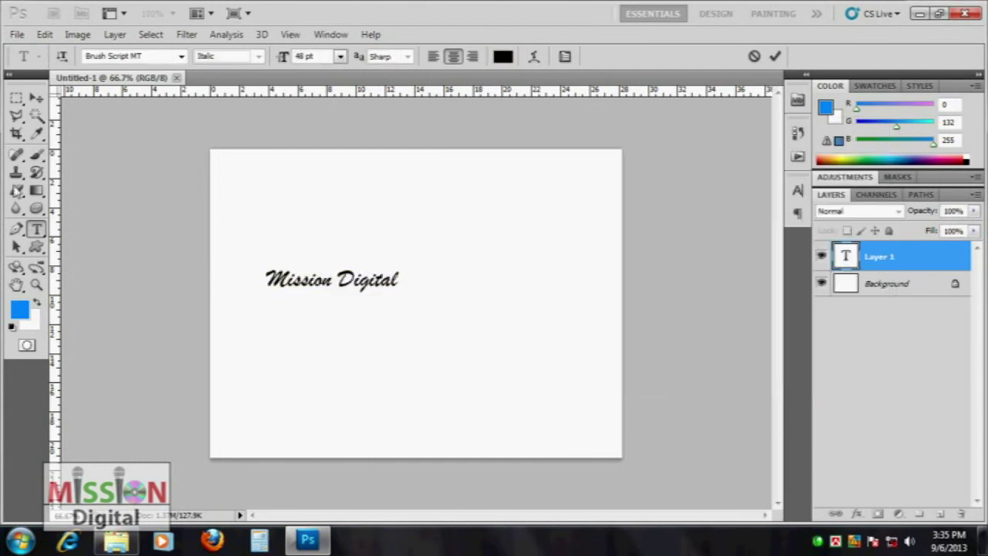
{"action": "left_click", "coordinate": [35, 98]}
Step: Scale the text up to about 250% and centre it on the canvas
{"action": "key", "text": "ctrl+t"}
{"action": "left_click_drag", "start_coordinate": [413, 301], "coordinate": [473, 348]}
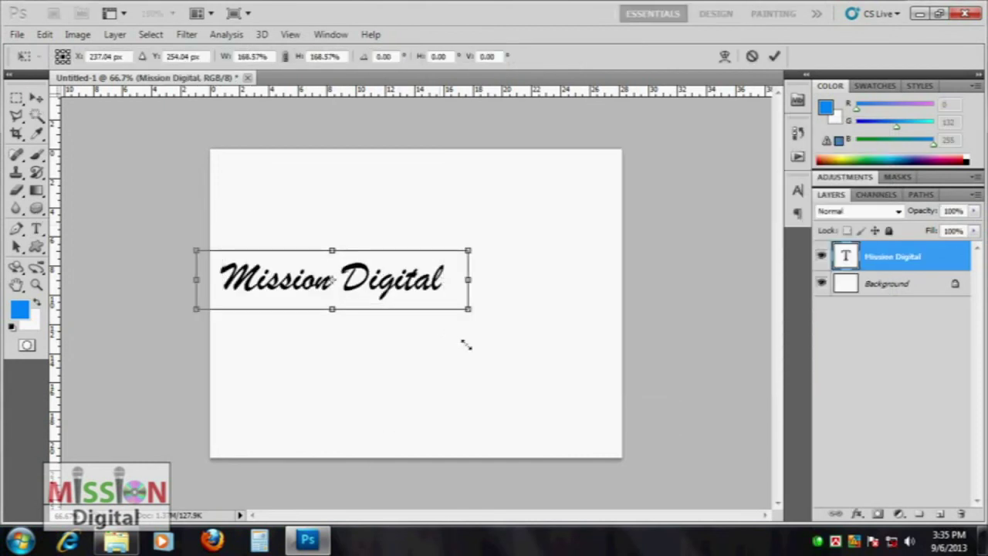
{"action": "mouse_move", "coordinate": [416, 287]}
{"action": "left_mouse_down"}
{"action": "mouse_move", "coordinate": [469, 318]}
{"action": "mouse_move", "coordinate": [497, 318]}
{"action": "left_mouse_up"}
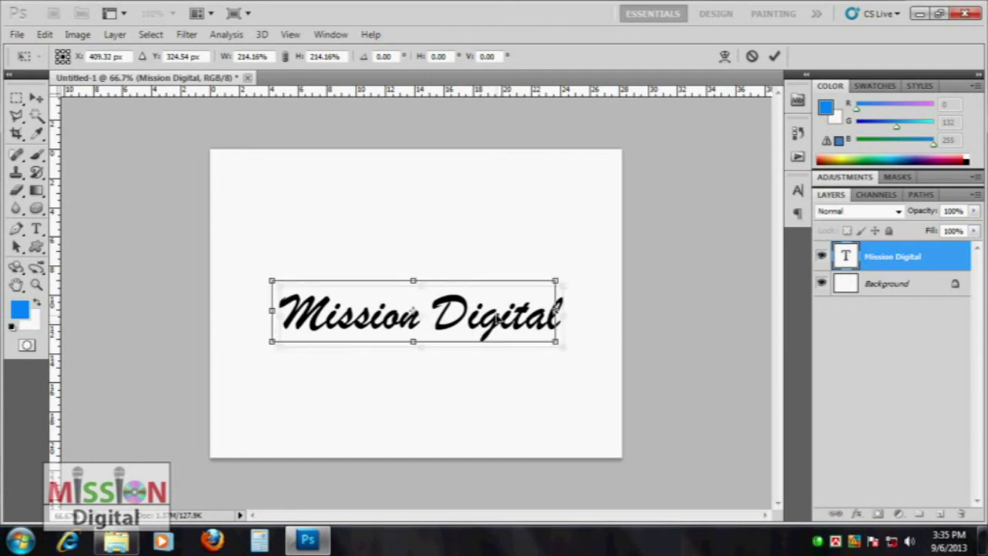
{"action": "left_click_drag", "start_coordinate": [560, 344], "coordinate": [578, 360]}
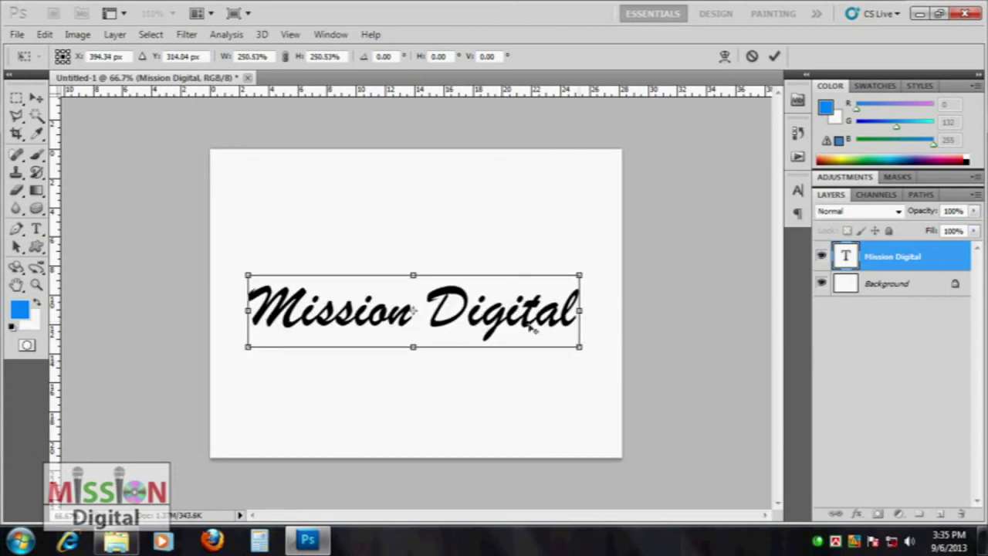
{"action": "key", "text": "Return"}
{"action": "left_click_drag", "start_coordinate": [478, 317], "coordinate": [480, 314]}
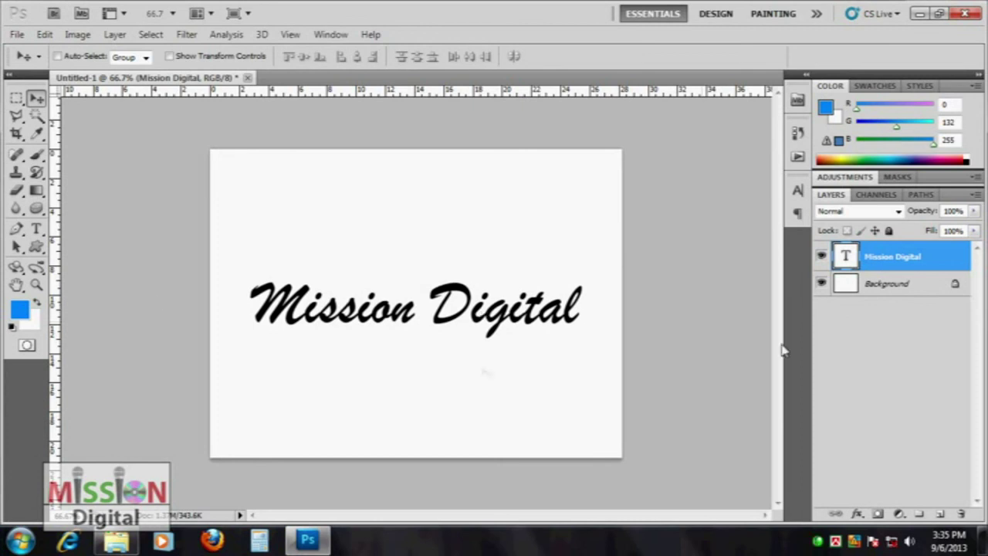
Step: Merge the Mission Digital text layer into the Background
{"action": "left_click", "coordinate": [885, 284], "text": "shift"}
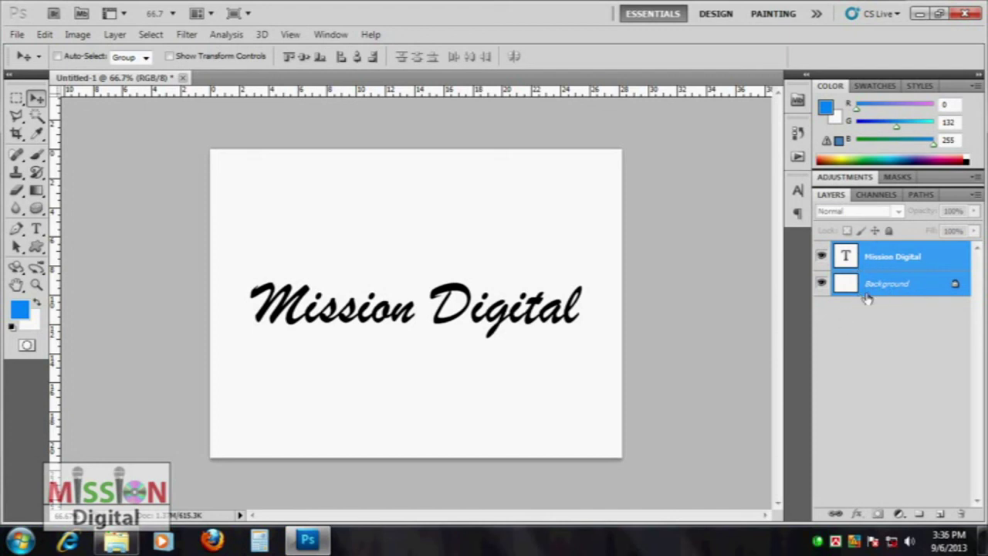
{"action": "left_click", "coordinate": [116, 34]}
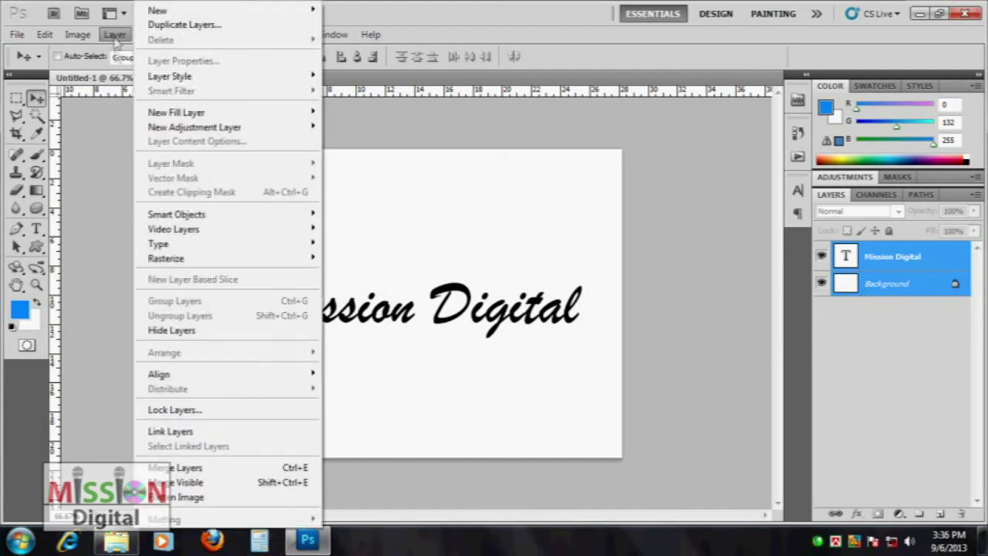
{"action": "left_click", "coordinate": [185, 468]}
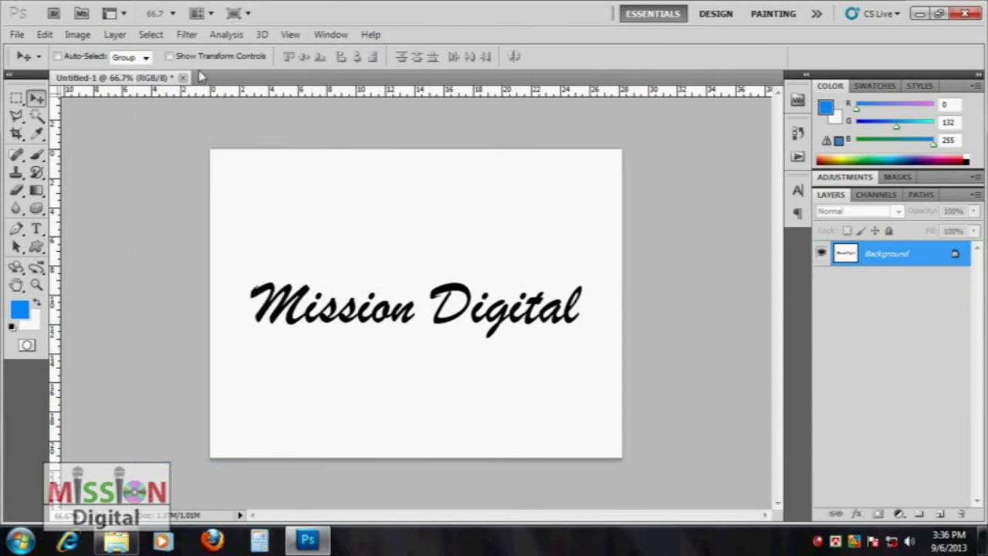
Step: Convert the merged image to a 3D grayscale plane and rotate it steeply
{"action": "left_click", "coordinate": [261, 35]}
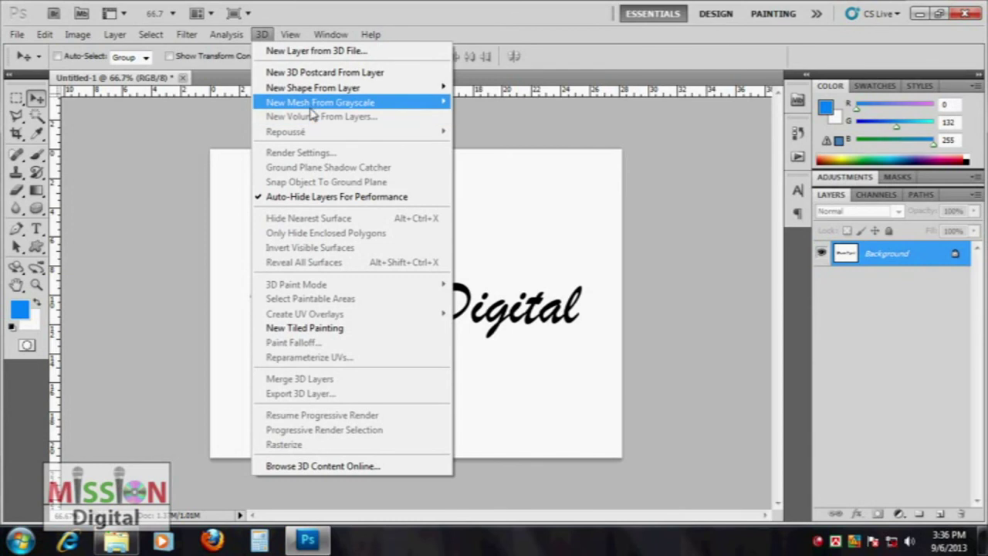
{"action": "left_click", "coordinate": [486, 104]}
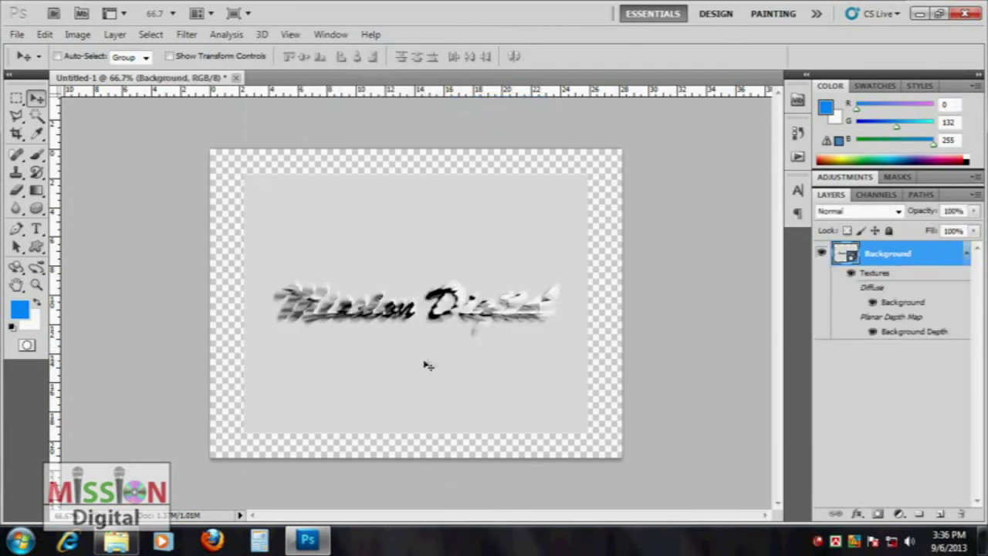
{"action": "left_click_drag", "start_coordinate": [436, 289], "coordinate": [424, 273]}
{"action": "key", "text": "ctrl+z"}
{"action": "left_click", "coordinate": [16, 269]}
{"action": "mouse_move", "coordinate": [416, 309]}
{"action": "left_mouse_down"}
{"action": "mouse_move", "coordinate": [417, 115]}
{"action": "mouse_move", "coordinate": [420, 408]}
{"action": "mouse_move", "coordinate": [433, 324]}
{"action": "mouse_move", "coordinate": [417, 404]}
{"action": "left_mouse_up"}
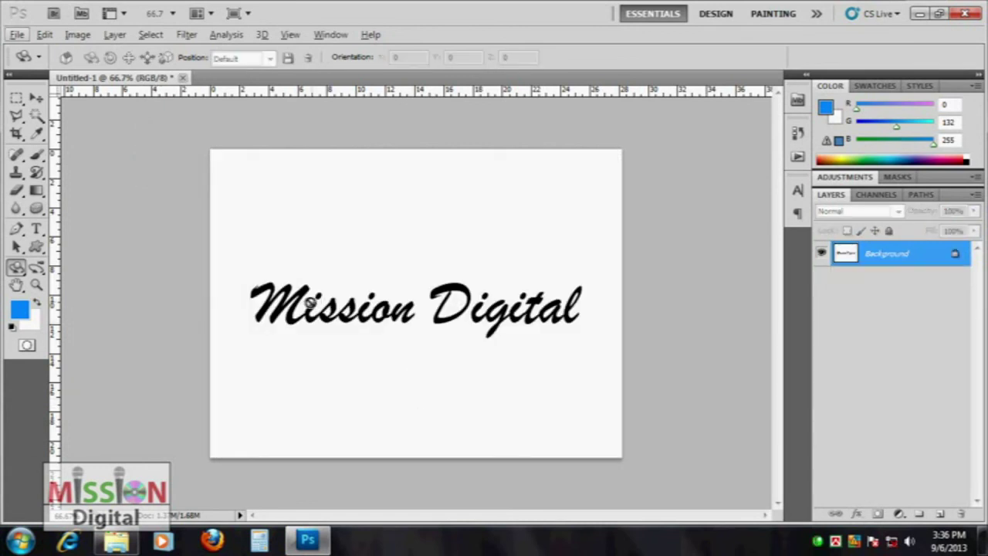
{"action": "left_click", "coordinate": [37, 97]}
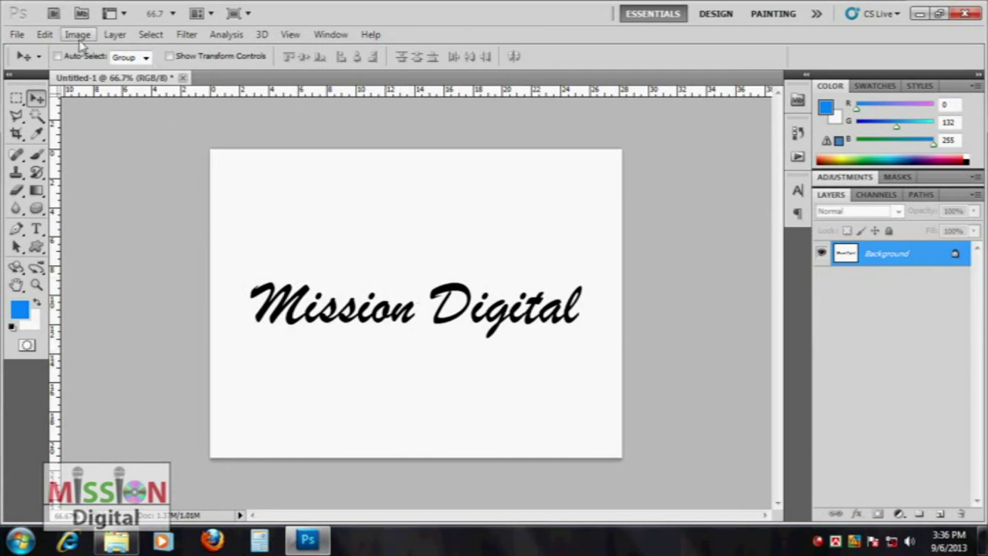
Step: Restore the Mission Digital text layer, fade it to 36% opacity, and merge it into the Background
{"action": "key", "text": "ctrl+z"}
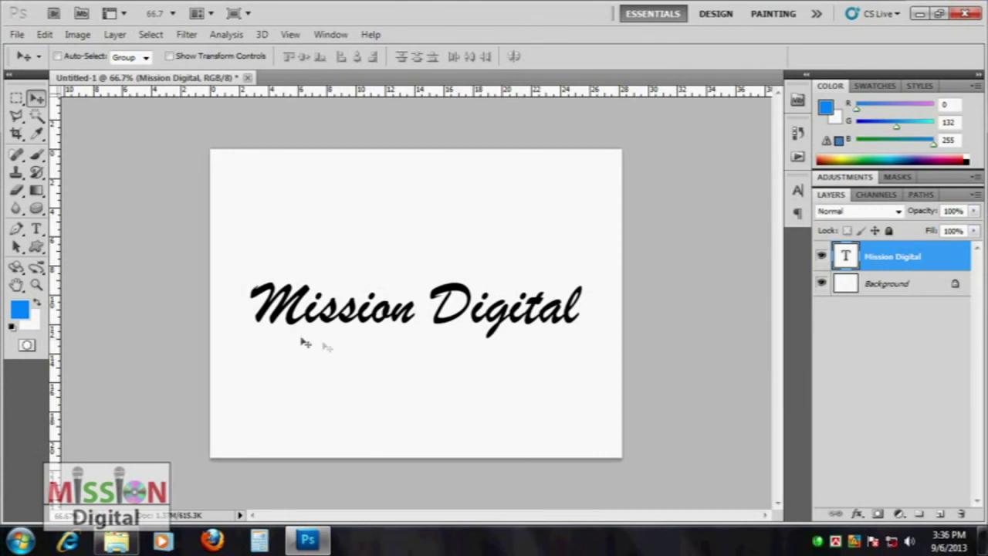
{"action": "left_click", "coordinate": [974, 211]}
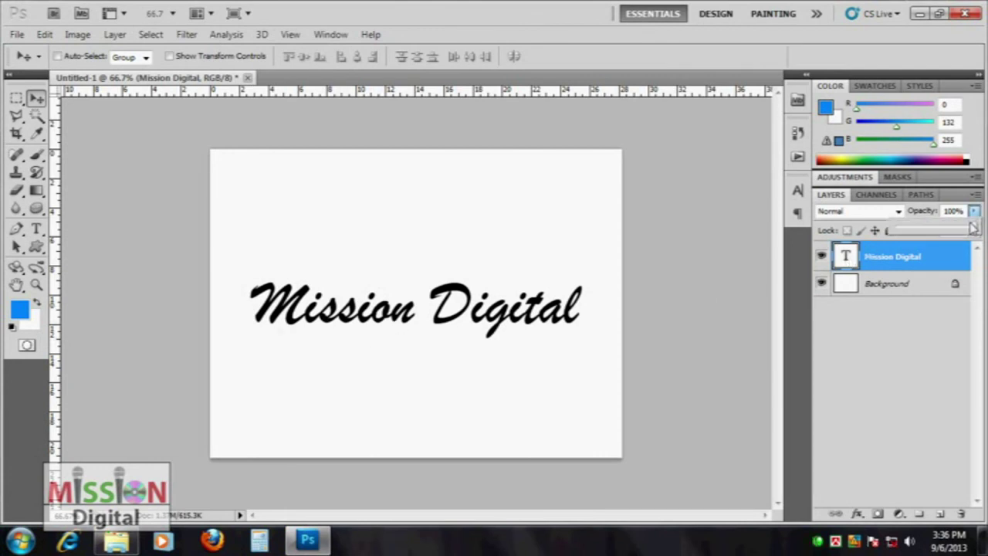
{"action": "left_click_drag", "start_coordinate": [943, 235], "coordinate": [926, 232]}
{"action": "left_click", "coordinate": [926, 249]}
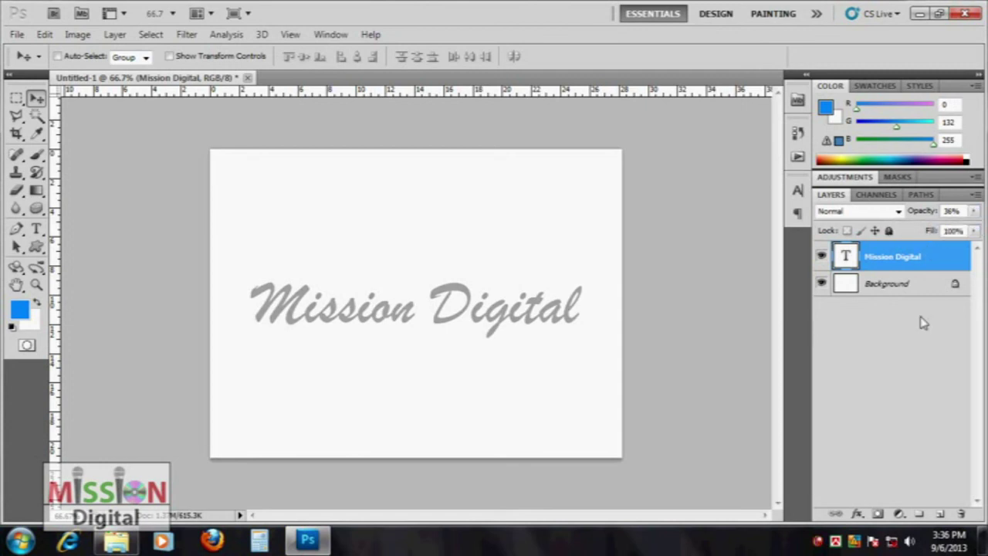
{"action": "left_click", "coordinate": [888, 286], "text": "shift"}
{"action": "key", "text": "ctrl+e"}
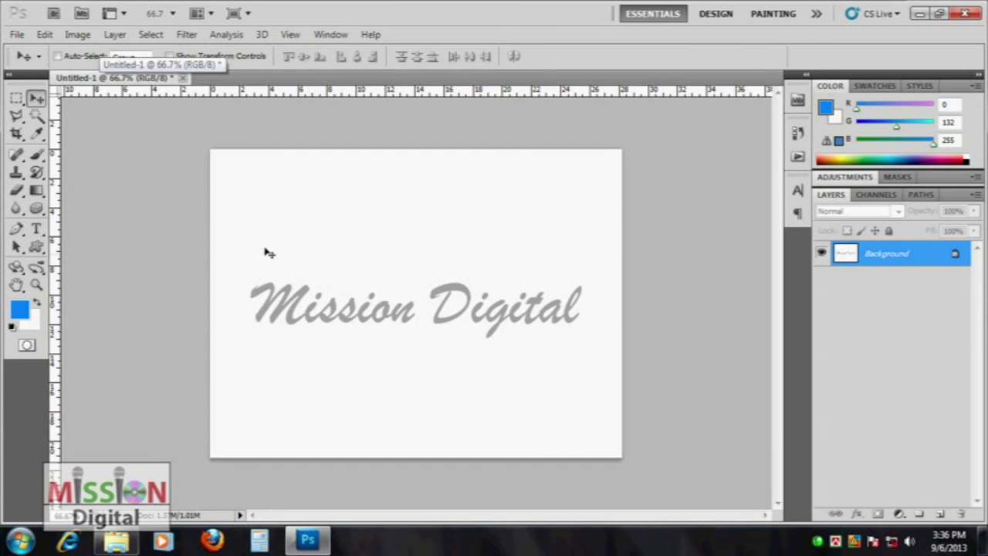
Step: Invert the image, make a grayscale 3D plane, tilt it, then revert to the flat image
{"action": "left_click", "coordinate": [78, 35]}
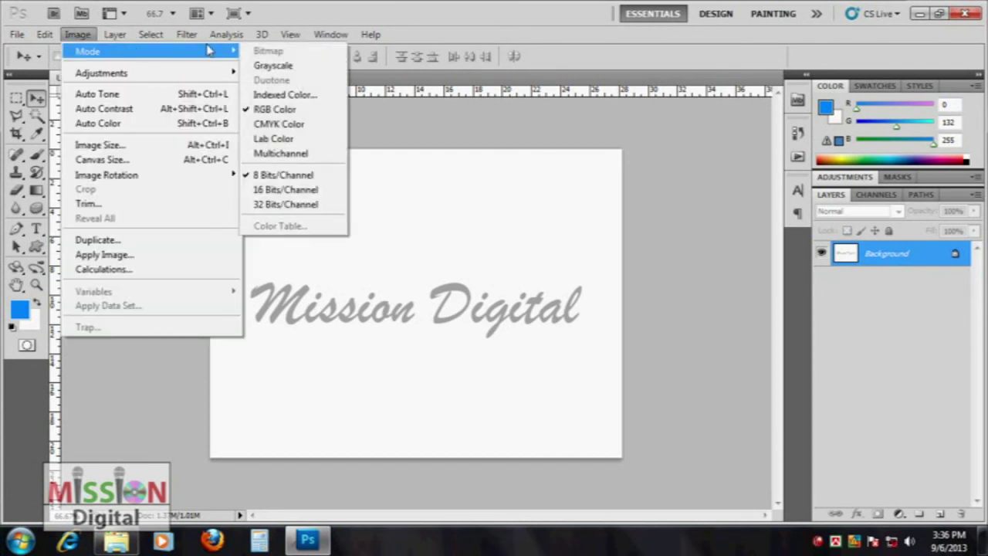
{"action": "mouse_move", "coordinate": [101, 72]}
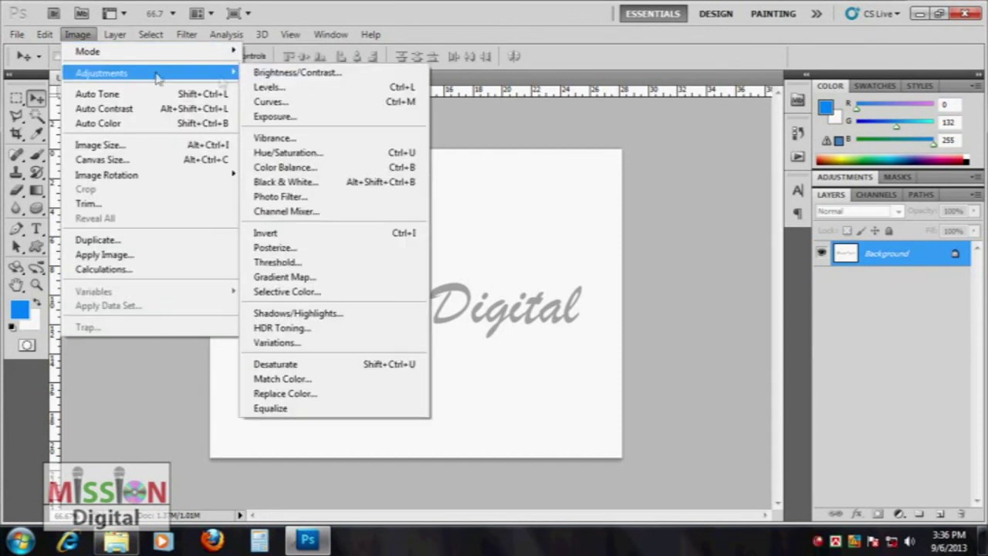
{"action": "left_click", "coordinate": [313, 233]}
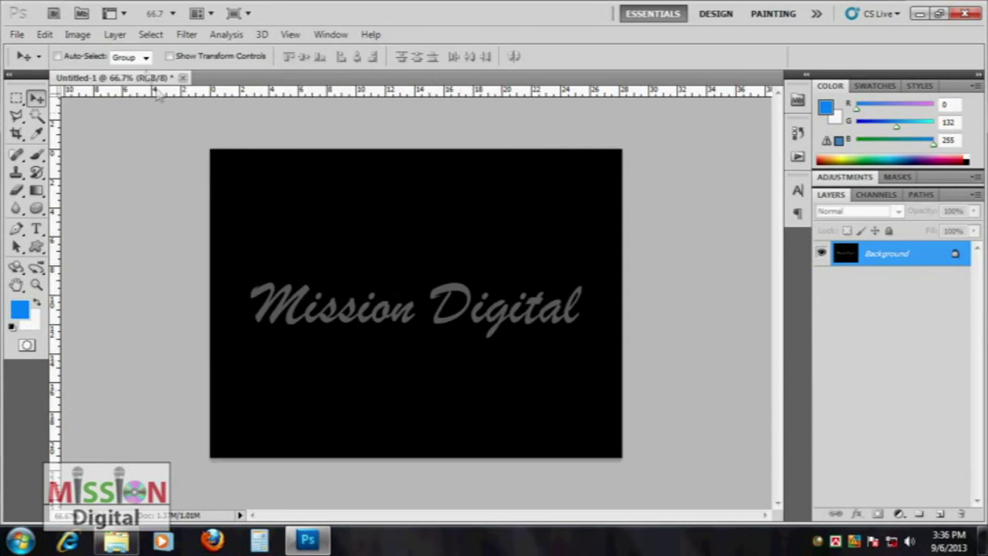
{"action": "left_click", "coordinate": [262, 35]}
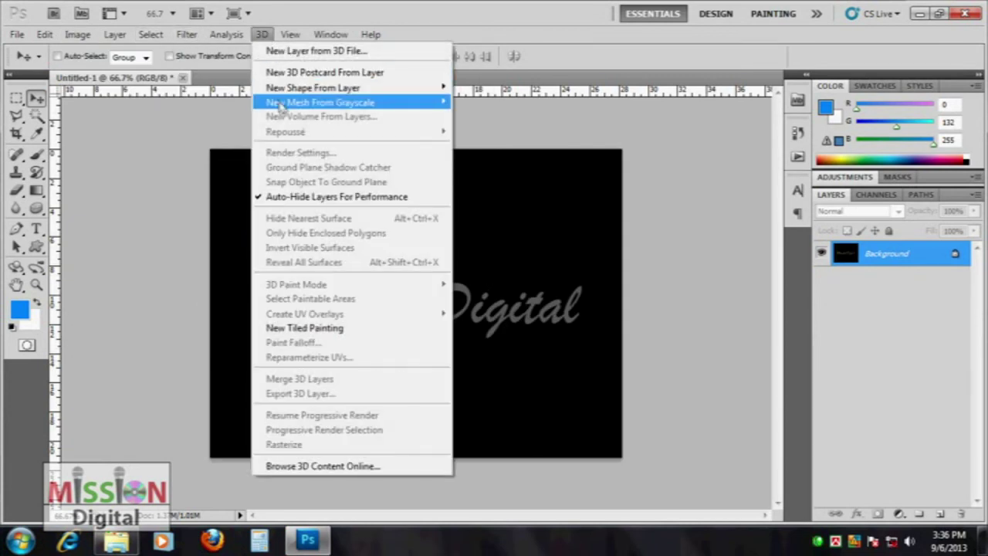
{"action": "mouse_move", "coordinate": [320, 102]}
{"action": "left_click", "coordinate": [499, 105]}
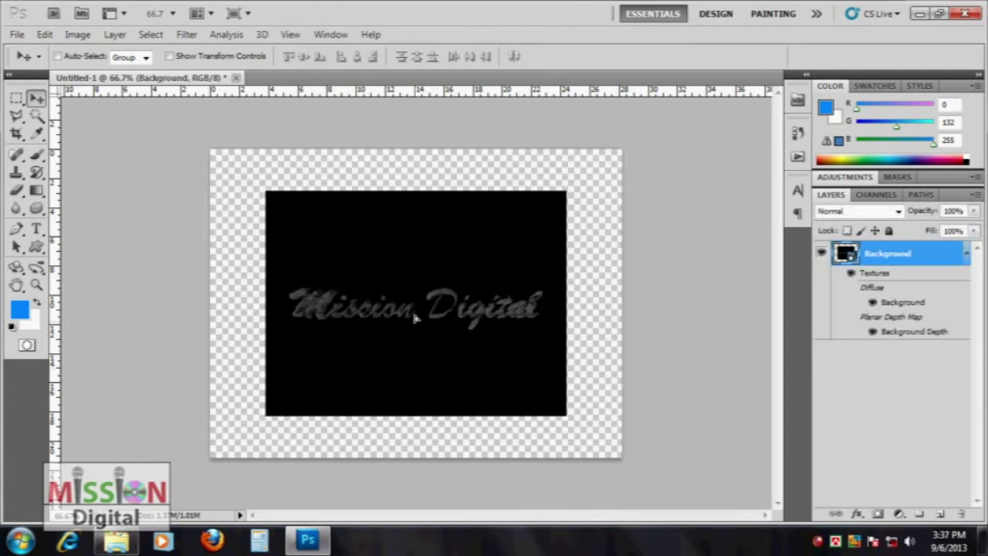
{"action": "left_click", "coordinate": [16, 267]}
{"action": "mouse_move", "coordinate": [472, 347]}
{"action": "left_mouse_down"}
{"action": "mouse_move", "coordinate": [461, 223]}
{"action": "mouse_move", "coordinate": [333, 399]}
{"action": "mouse_move", "coordinate": [530, 366]}
{"action": "mouse_move", "coordinate": [559, 245]}
{"action": "mouse_move", "coordinate": [386, 293]}
{"action": "mouse_move", "coordinate": [398, 390]}
{"action": "mouse_move", "coordinate": [444, 369]}
{"action": "mouse_move", "coordinate": [437, 311]}
{"action": "mouse_move", "coordinate": [447, 347]}
{"action": "left_mouse_up"}
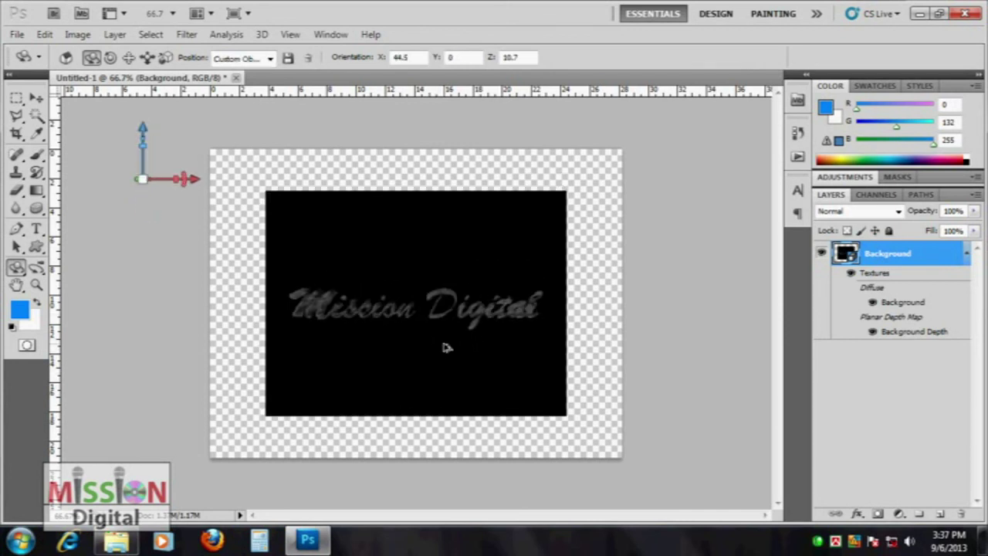
{"action": "key", "text": "ctrl+alt+z"}
{"action": "key", "text": "ctrl+alt+z"}
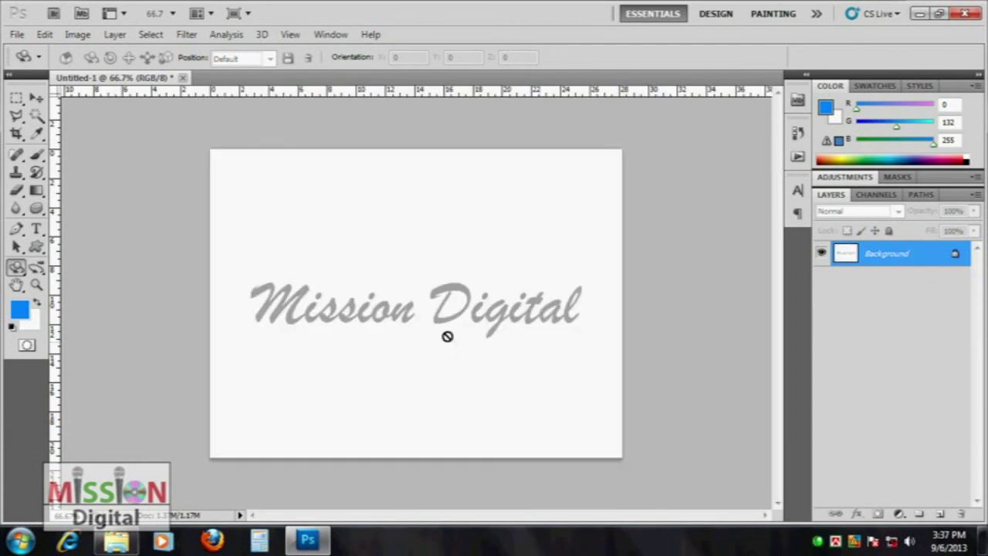
Step: Create a grayscale 3D plane mesh, tilt it backward, then undo back to the flat image
{"action": "left_click", "coordinate": [262, 34]}
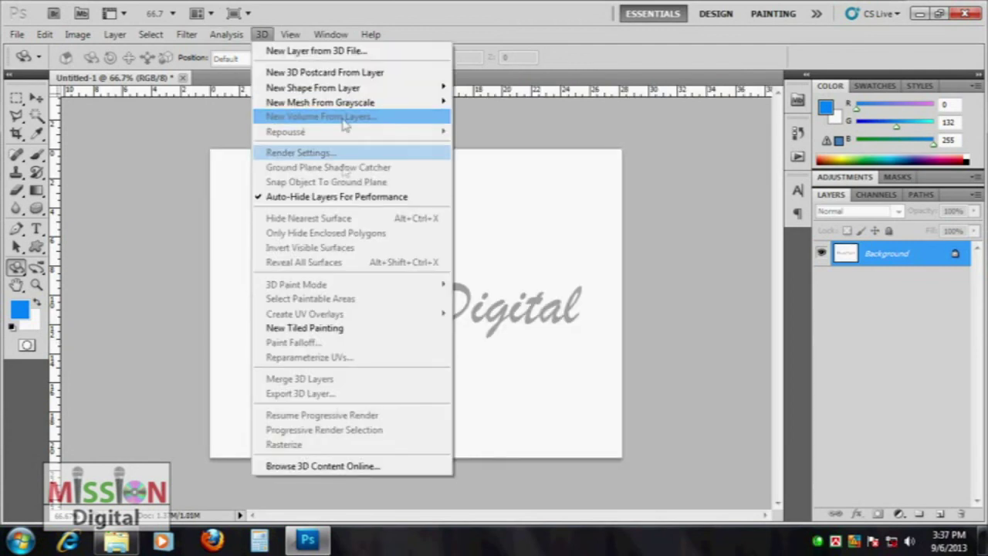
{"action": "mouse_move", "coordinate": [320, 102]}
{"action": "left_click", "coordinate": [525, 98]}
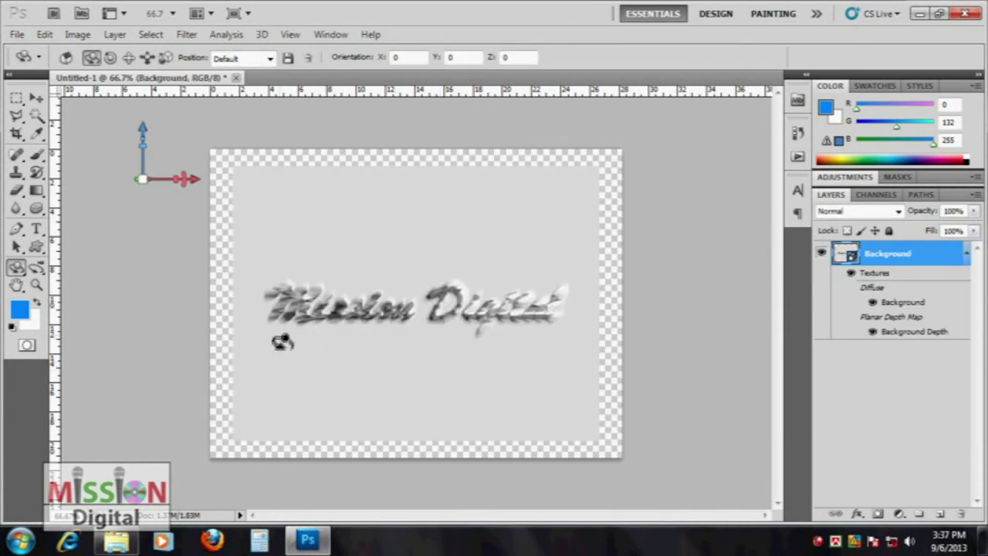
{"action": "mouse_move", "coordinate": [389, 284]}
{"action": "left_mouse_down"}
{"action": "mouse_move", "coordinate": [378, 91]}
{"action": "mouse_move", "coordinate": [400, 347]}
{"action": "left_mouse_up"}
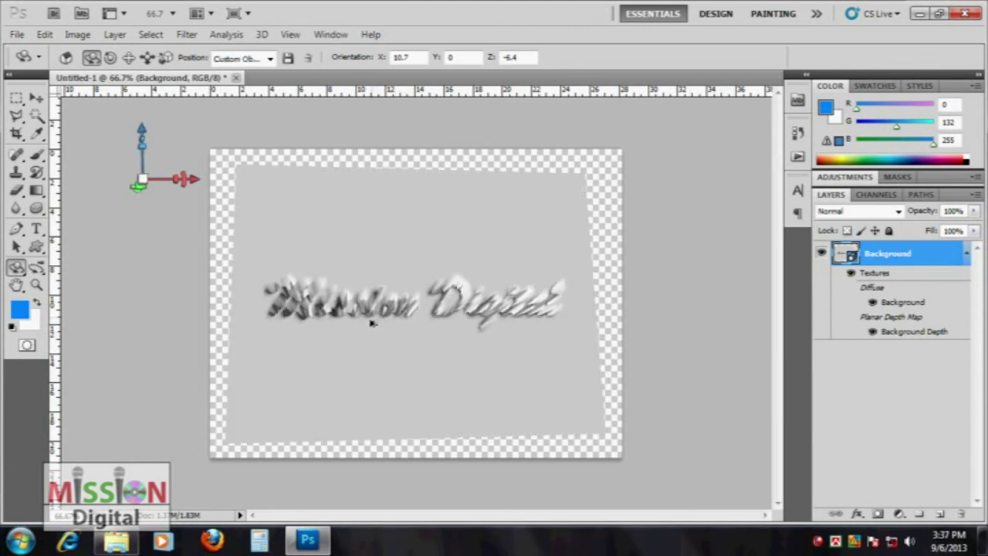
{"action": "key", "text": "ctrl+z"}
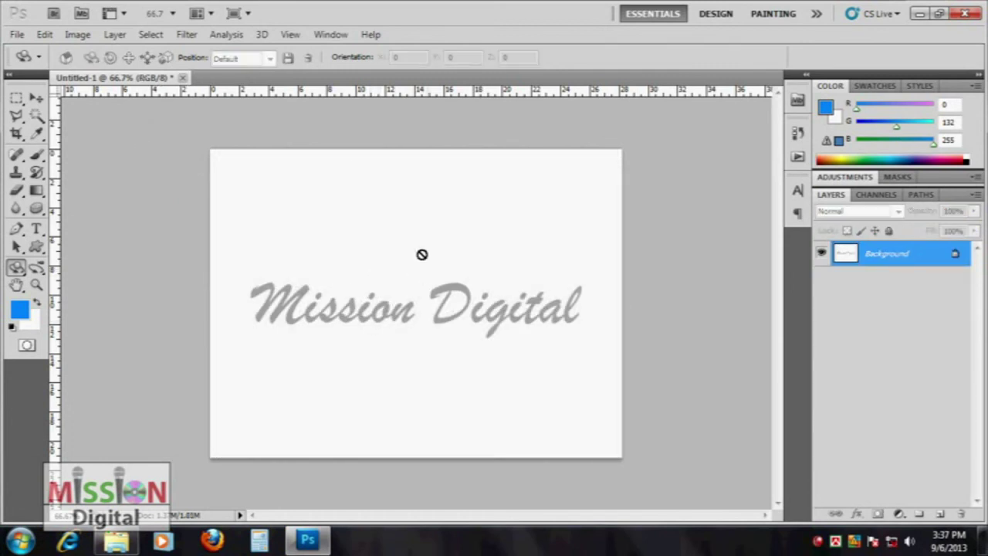
Step: Wrap the image onto a 3D sphere mesh, spin it, then undo the rotation
{"action": "left_click", "coordinate": [262, 35]}
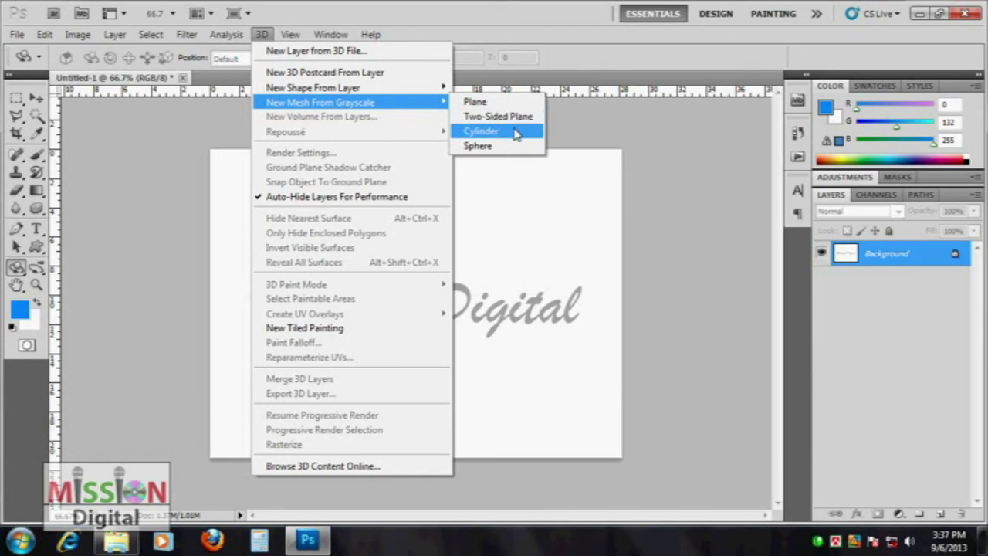
{"action": "left_click", "coordinate": [489, 147]}
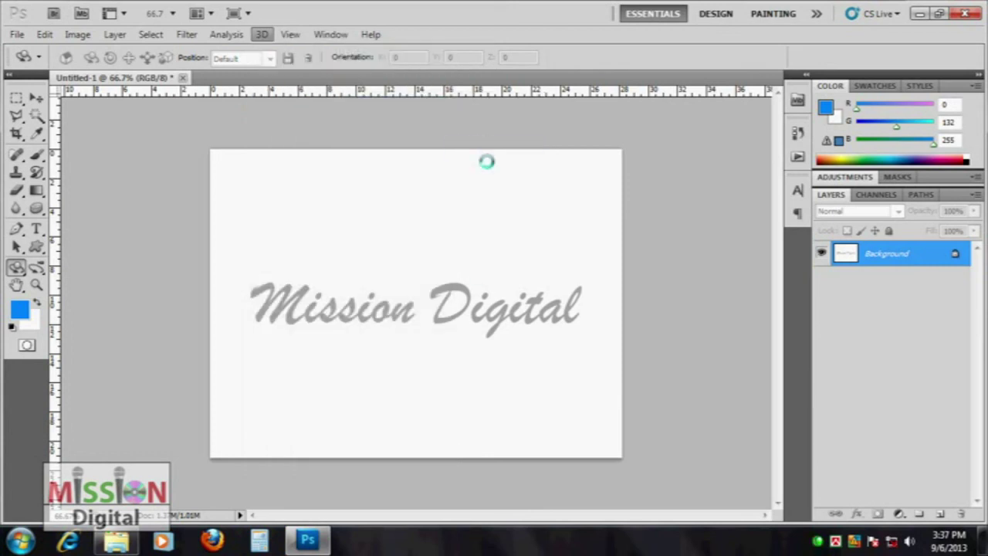
{"action": "mouse_move", "coordinate": [413, 367]}
{"action": "left_mouse_down"}
{"action": "mouse_move", "coordinate": [442, 357]}
{"action": "mouse_move", "coordinate": [379, 351]}
{"action": "mouse_move", "coordinate": [287, 419]}
{"action": "mouse_move", "coordinate": [404, 360]}
{"action": "left_mouse_up"}
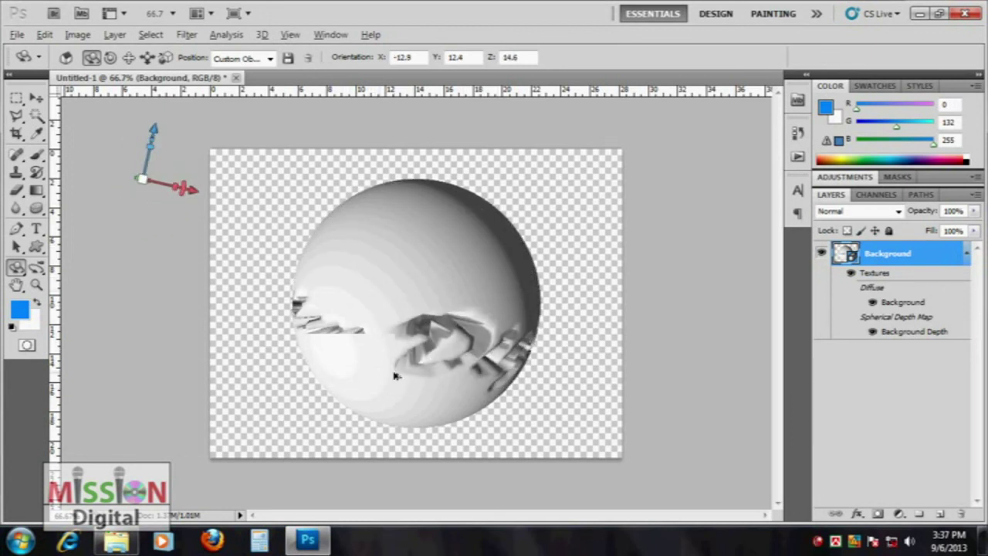
{"action": "key", "text": "ctrl+z"}
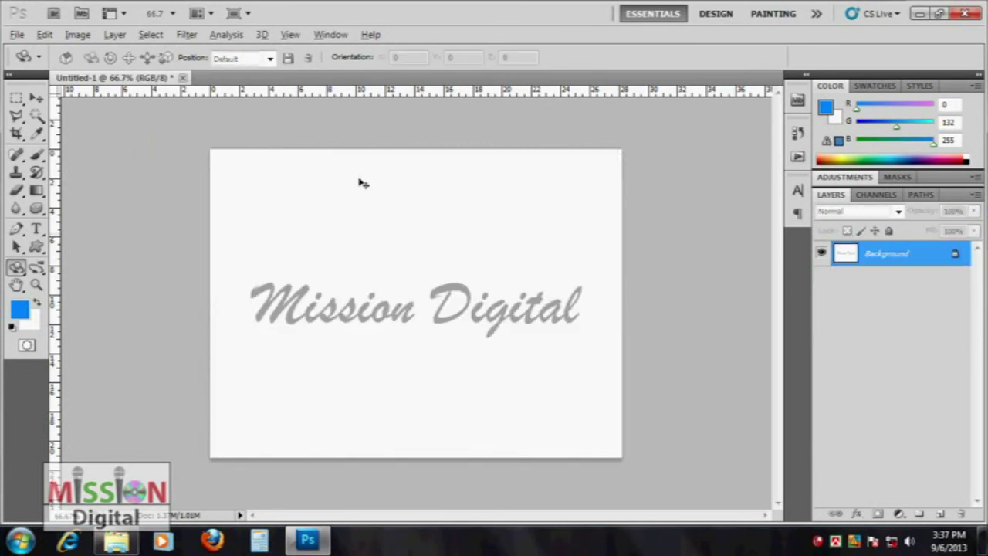
{"action": "left_click", "coordinate": [261, 35]}
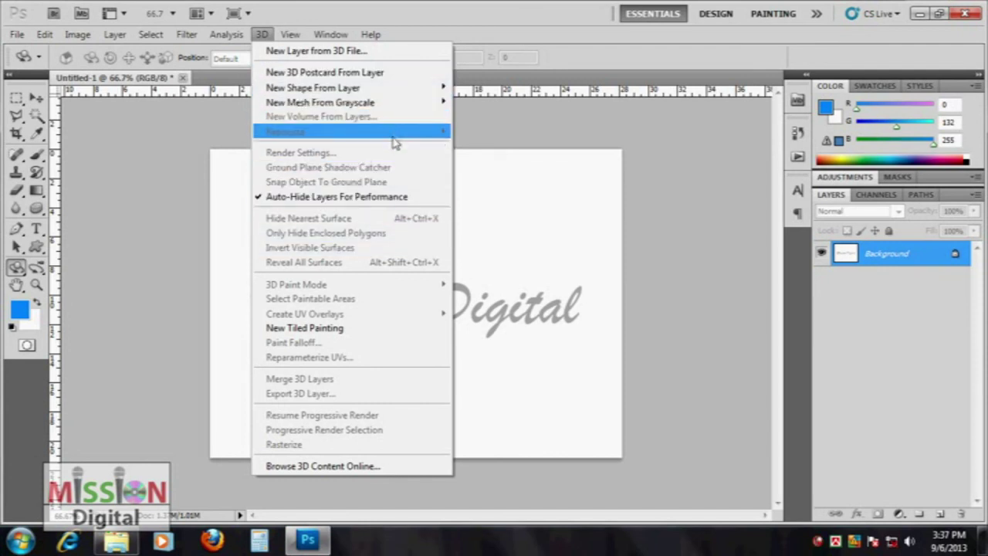
Step: Zoom into the forest photo 26833.jpg, then back out to 50%
{"action": "left_click", "coordinate": [408, 11]}
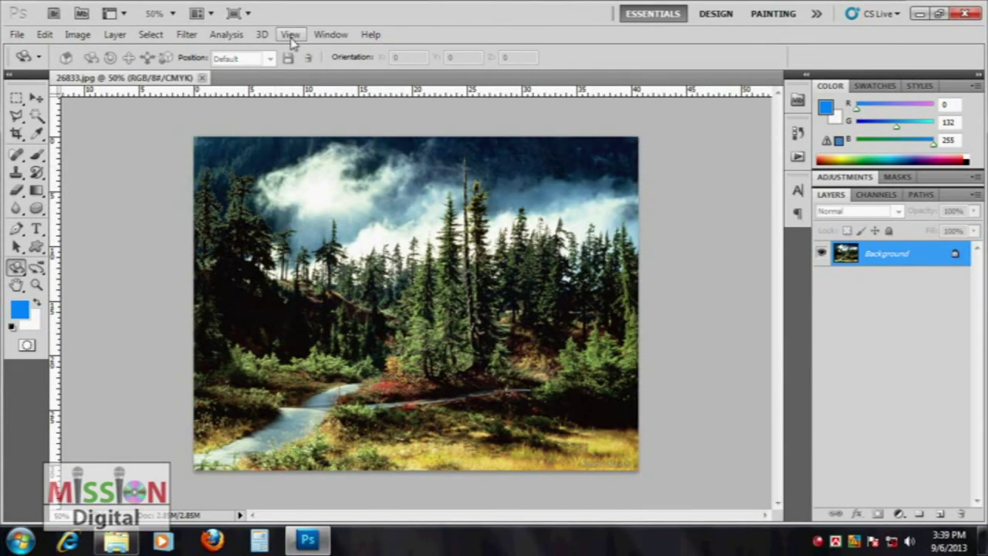
{"action": "left_click", "coordinate": [290, 35]}
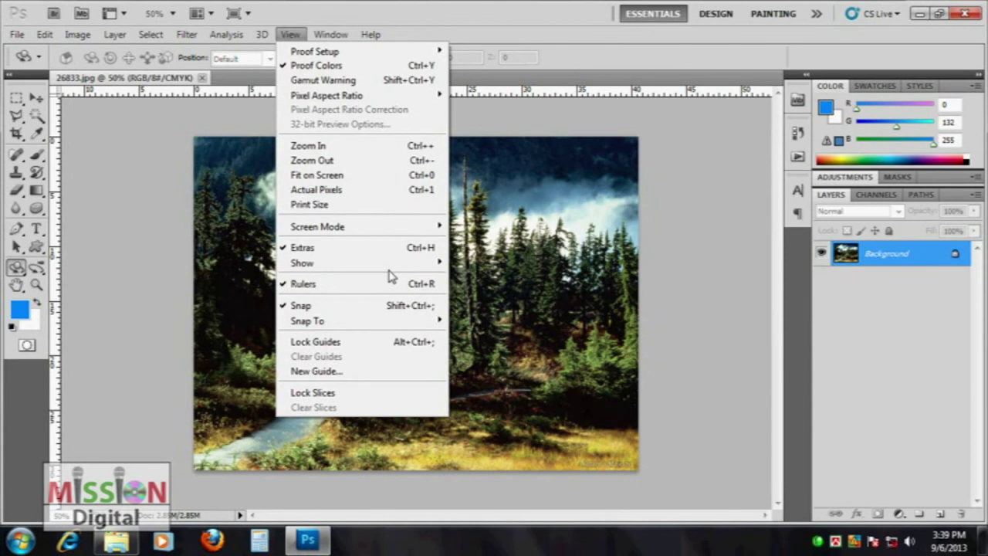
{"action": "mouse_move", "coordinate": [302, 263]}
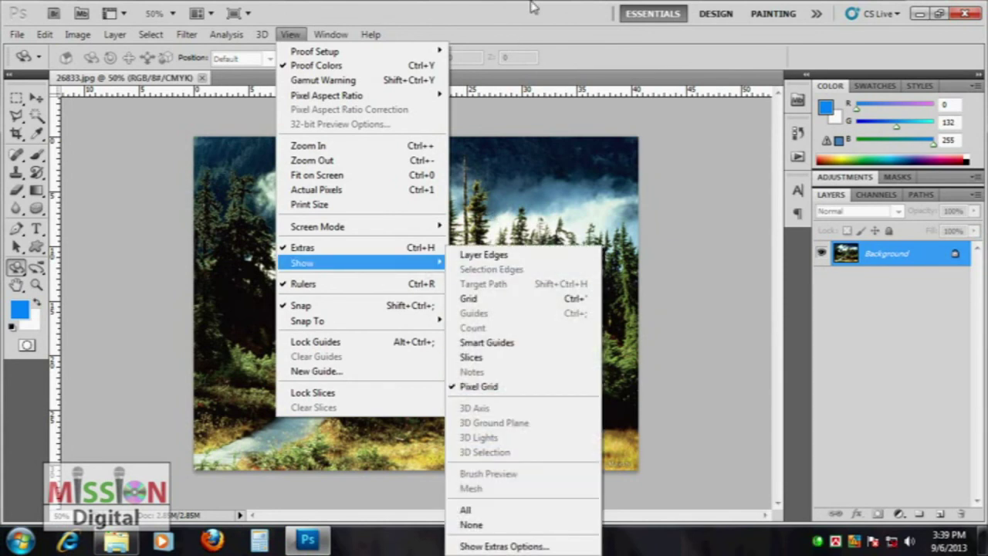
{"action": "left_click", "coordinate": [531, 7]}
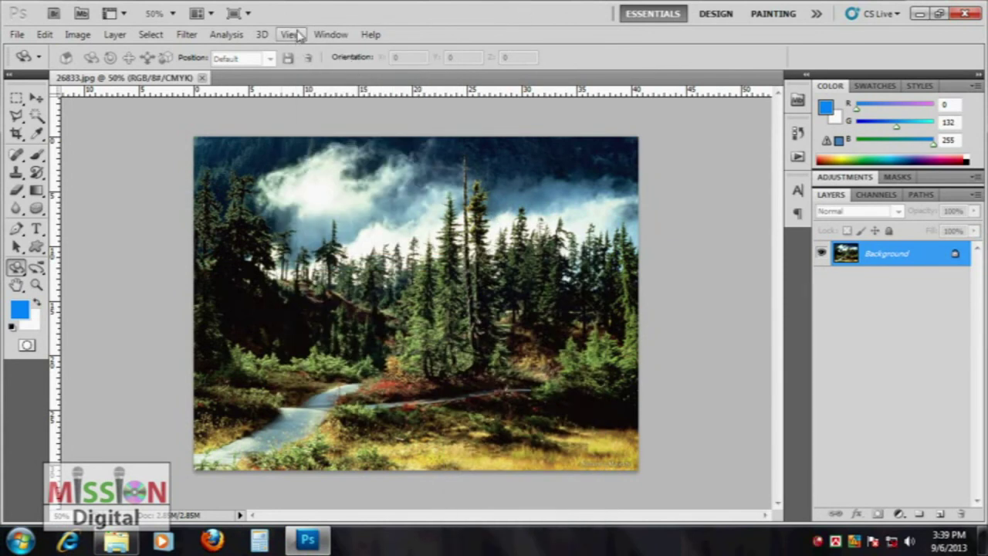
{"action": "left_click", "coordinate": [298, 36]}
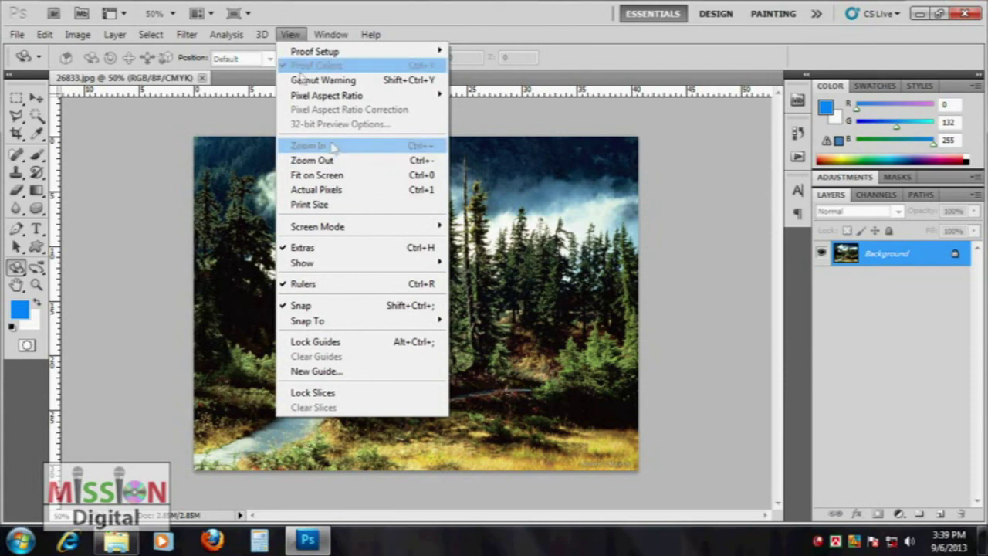
{"action": "left_click", "coordinate": [327, 147]}
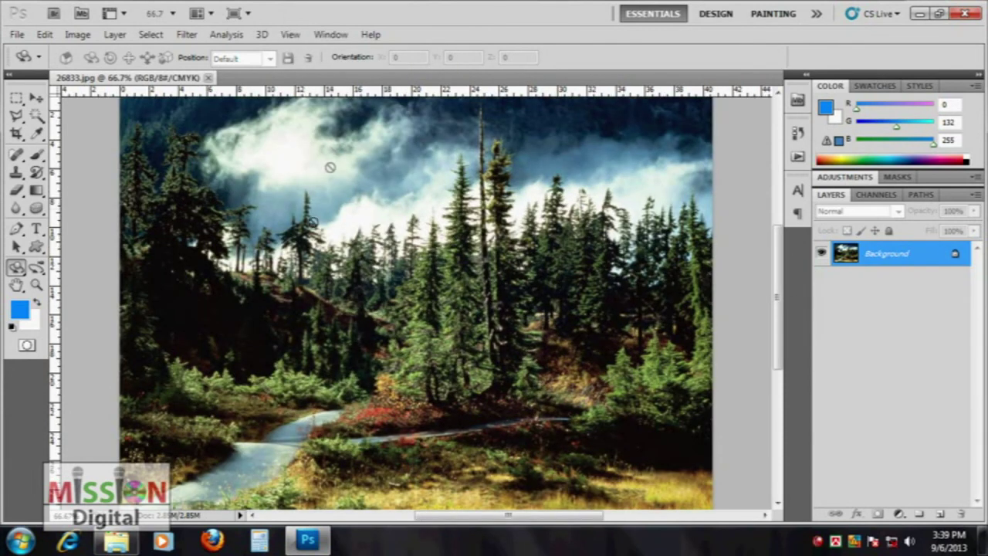
{"action": "left_click", "coordinate": [290, 34]}
{"action": "left_click", "coordinate": [324, 159]}
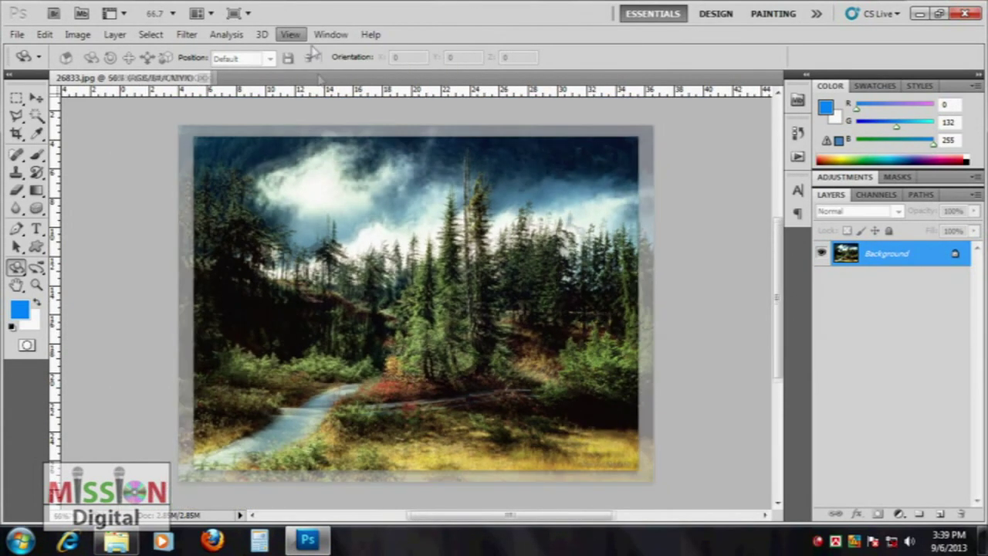
Step: Fit the forest photo on screen, then show it at Actual Pixels, 100%
{"action": "left_click", "coordinate": [291, 35]}
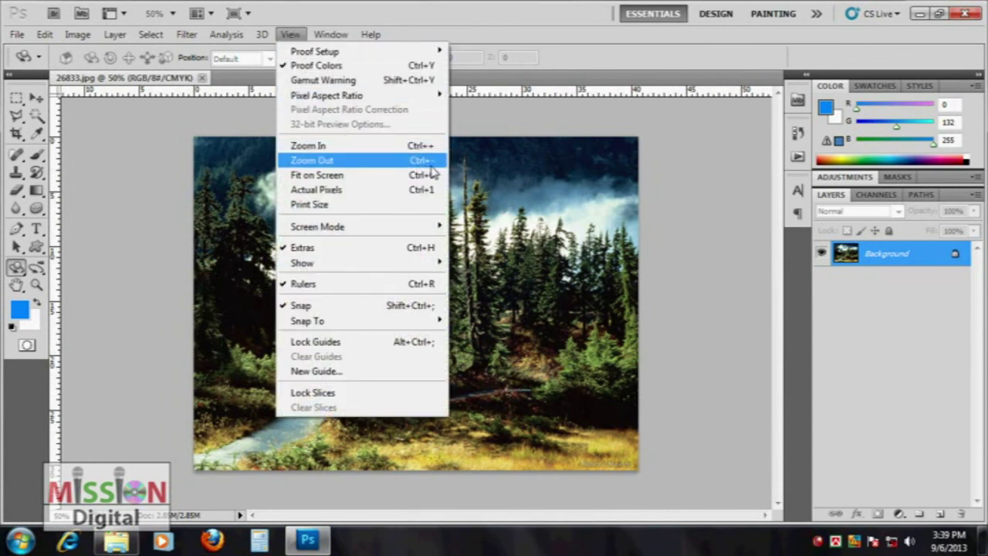
{"action": "left_click", "coordinate": [383, 175]}
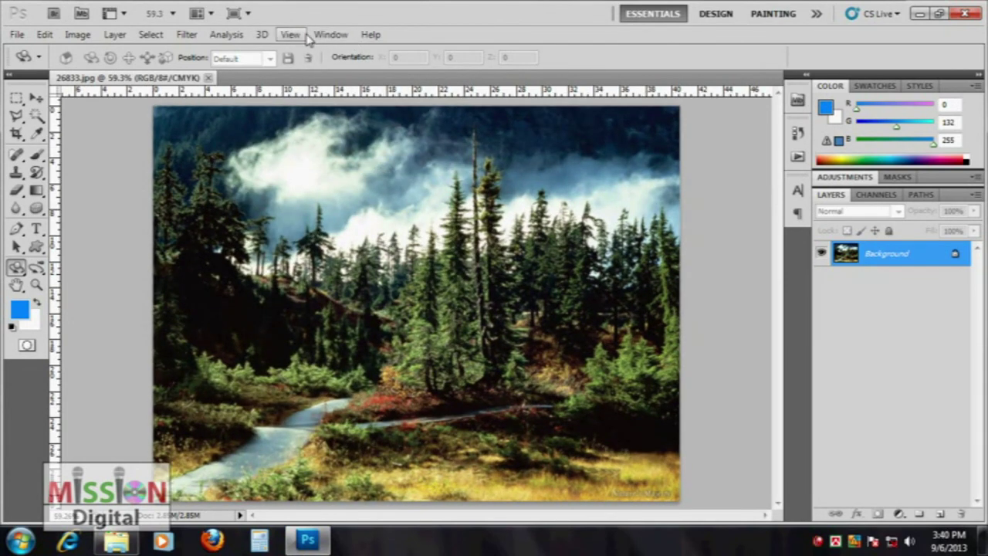
{"action": "left_click", "coordinate": [294, 34]}
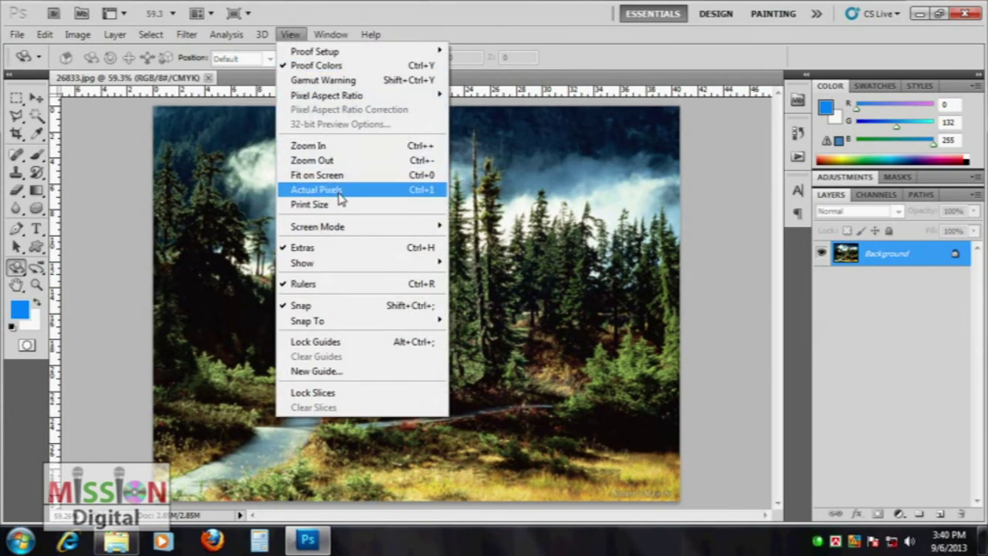
{"action": "left_click", "coordinate": [339, 193]}
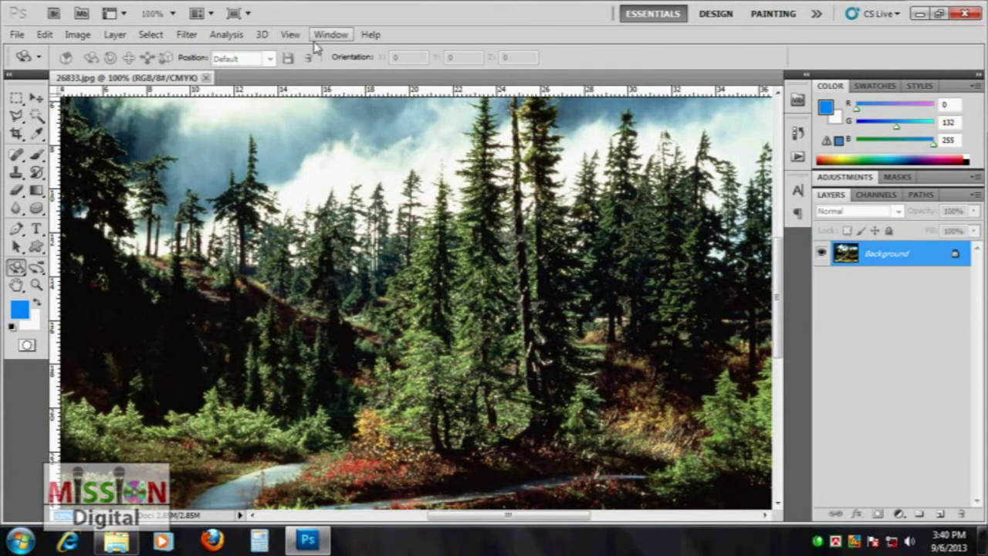
{"action": "left_click", "coordinate": [290, 34]}
{"action": "left_click", "coordinate": [328, 205]}
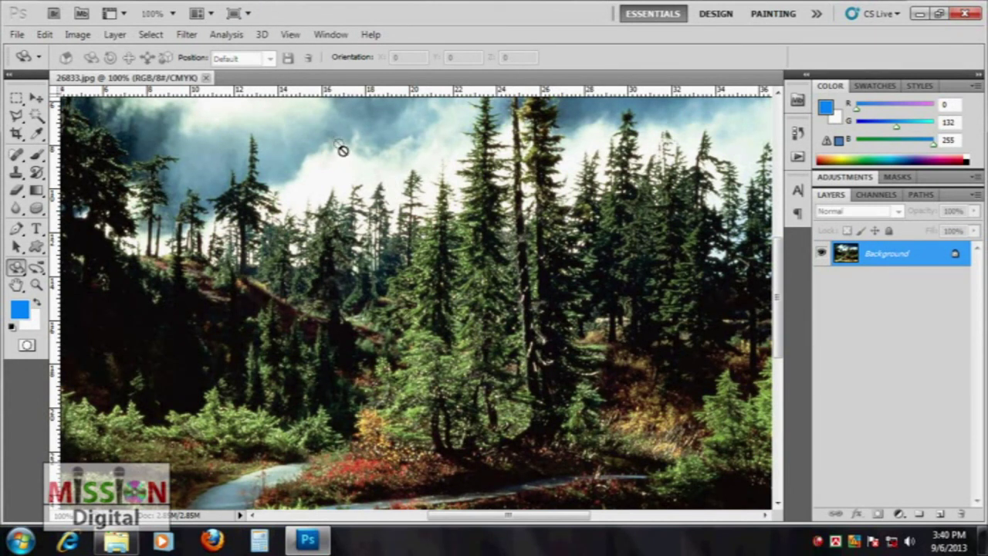
{"action": "left_click", "coordinate": [290, 34]}
{"action": "mouse_move", "coordinate": [317, 227]}
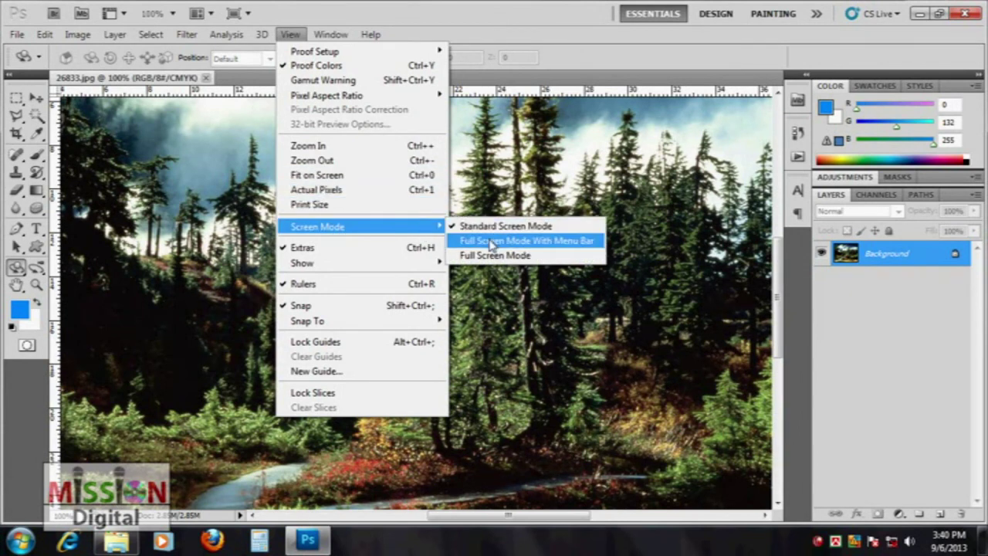
Step: Show the photo in Full Screen Mode With Menu Bar, try plain Full Screen, then press F to leave
{"action": "left_click", "coordinate": [494, 241]}
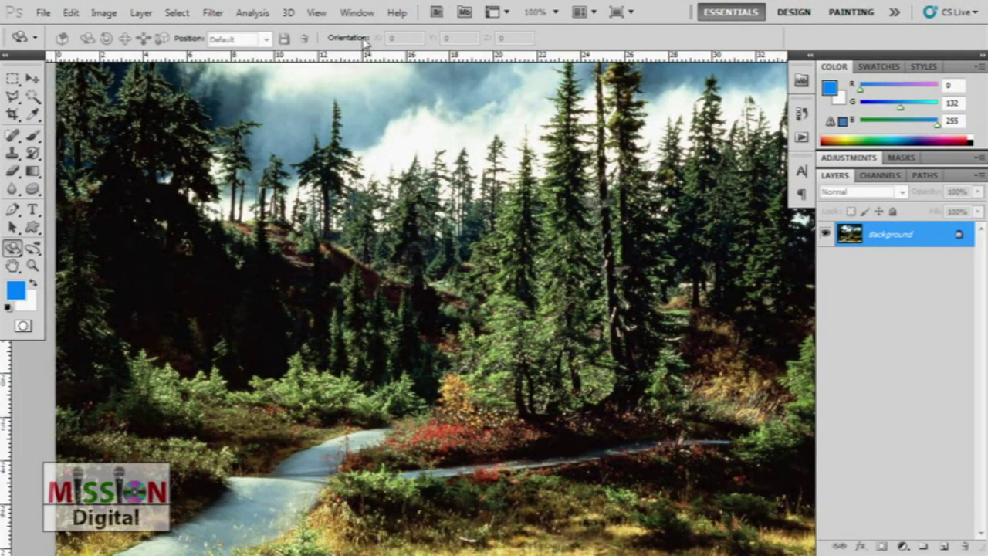
{"action": "left_click", "coordinate": [316, 13]}
{"action": "mouse_move", "coordinate": [363, 241]}
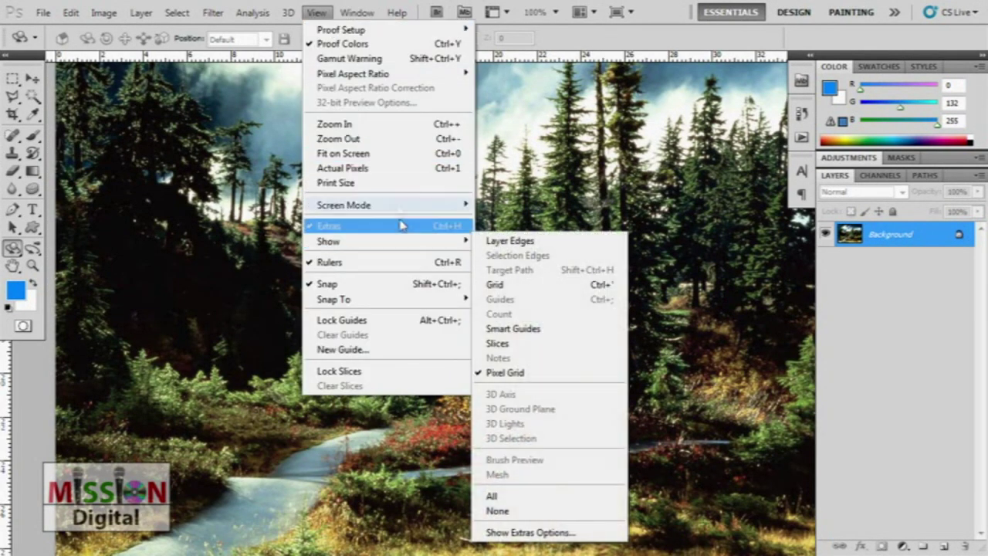
{"action": "left_click", "coordinate": [525, 236]}
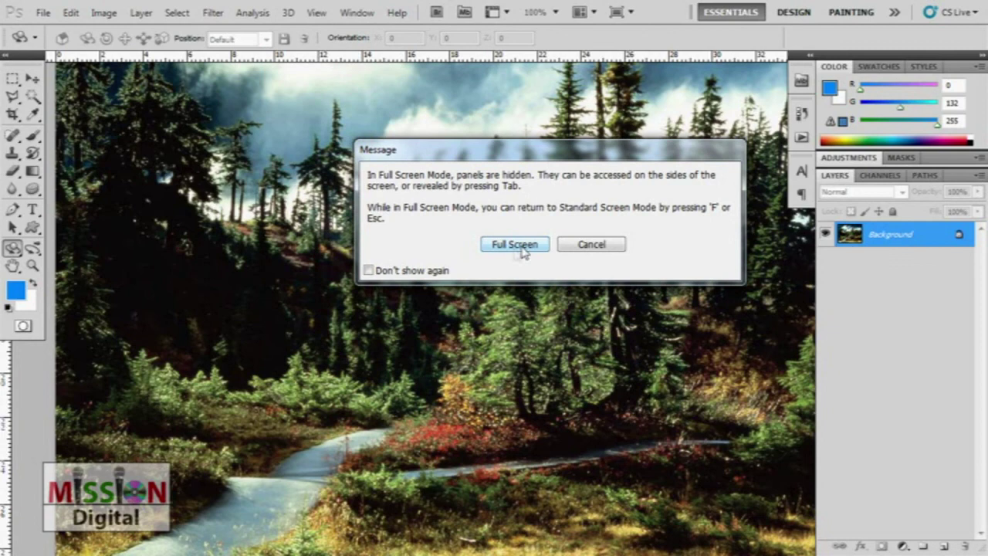
{"action": "left_click", "coordinate": [516, 244]}
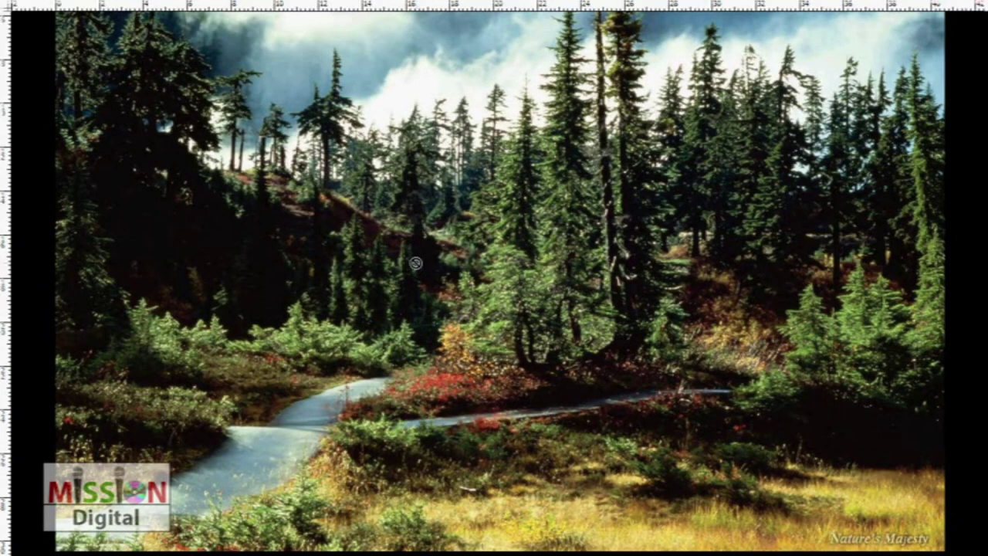
{"action": "key", "text": "f"}
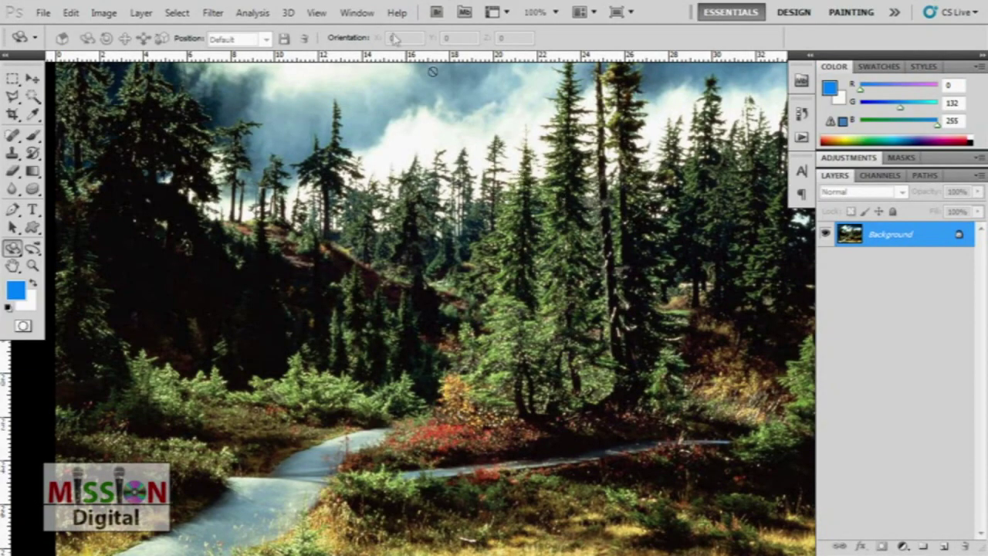
{"action": "left_click", "coordinate": [318, 13]}
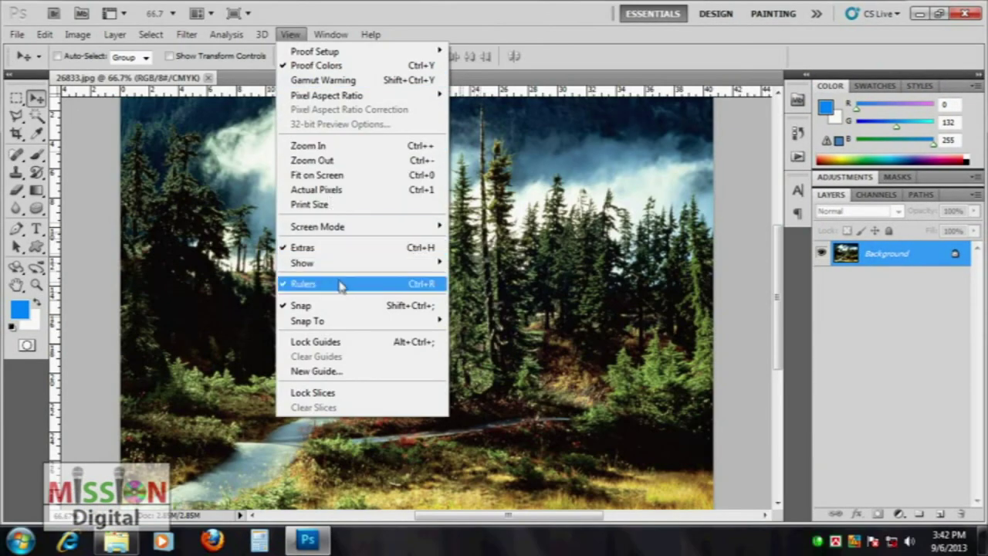
{"action": "left_click", "coordinate": [133, 106]}
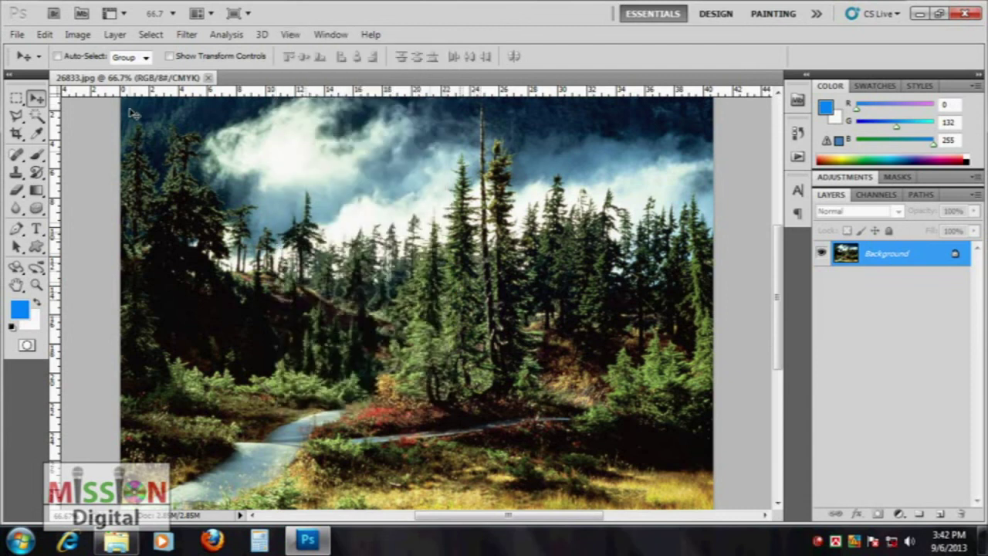
{"action": "mouse_move", "coordinate": [66, 89]}
{"action": "left_mouse_down"}
{"action": "mouse_move", "coordinate": [472, 82]}
{"action": "mouse_move", "coordinate": [90, 239]}
{"action": "mouse_move", "coordinate": [59, 94]}
{"action": "left_mouse_up"}
{"action": "key", "text": "Escape"}
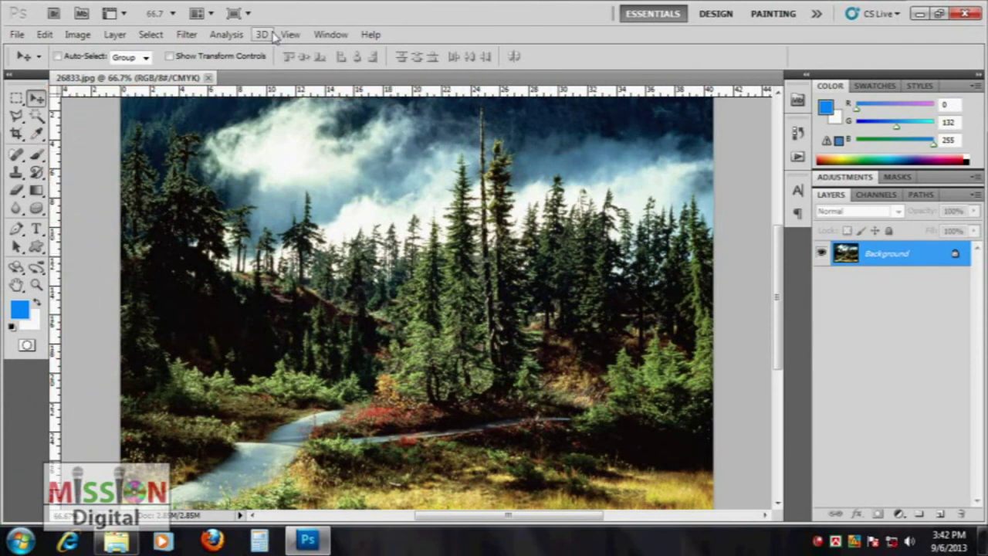
{"action": "left_click", "coordinate": [289, 34]}
{"action": "left_click", "coordinate": [324, 281]}
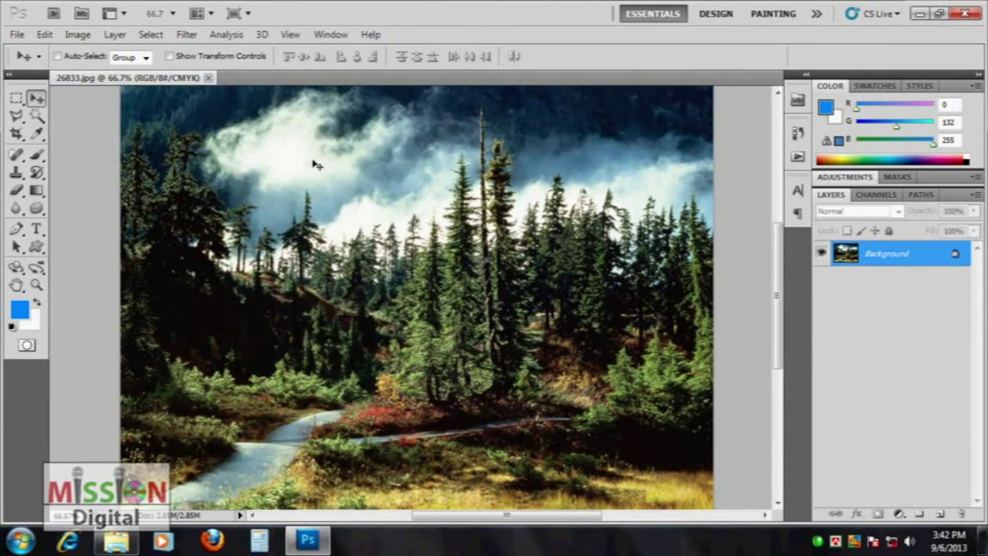
{"action": "left_click", "coordinate": [290, 35]}
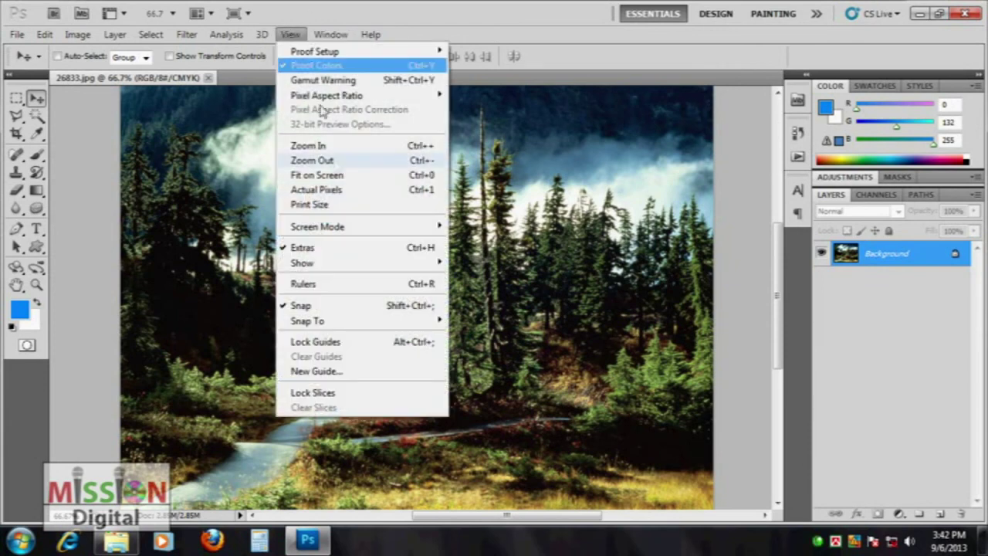
{"action": "left_click", "coordinate": [318, 283]}
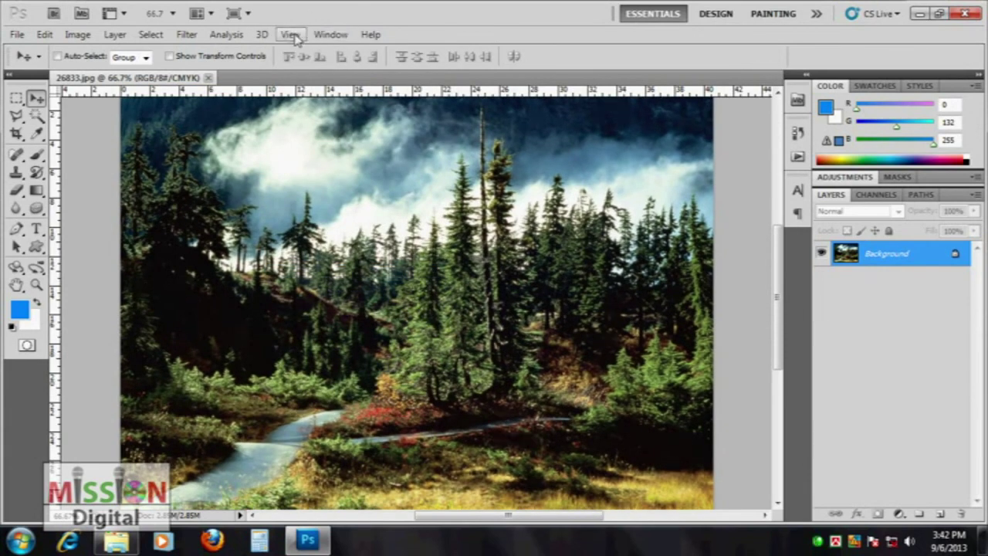
{"action": "left_click", "coordinate": [292, 34]}
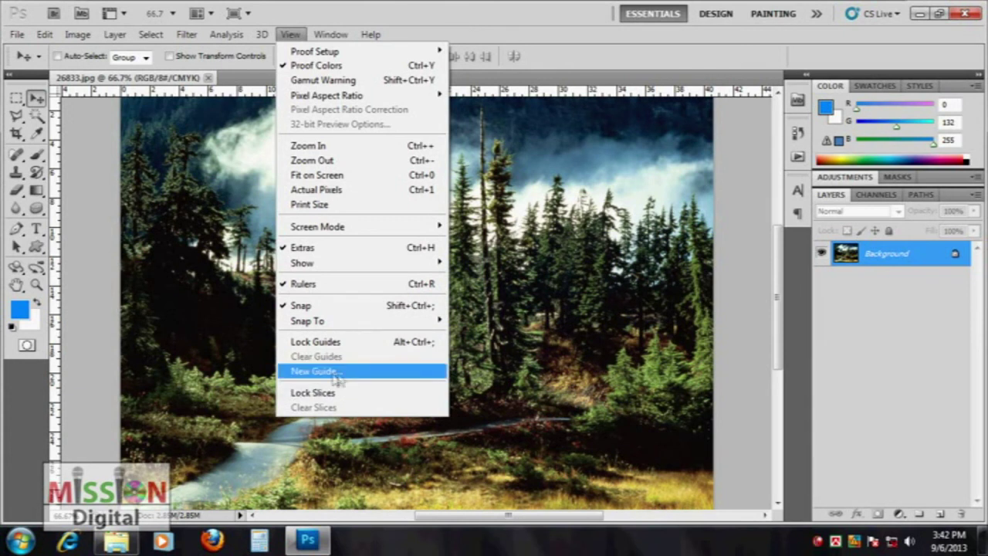
{"action": "left_click", "coordinate": [339, 371]}
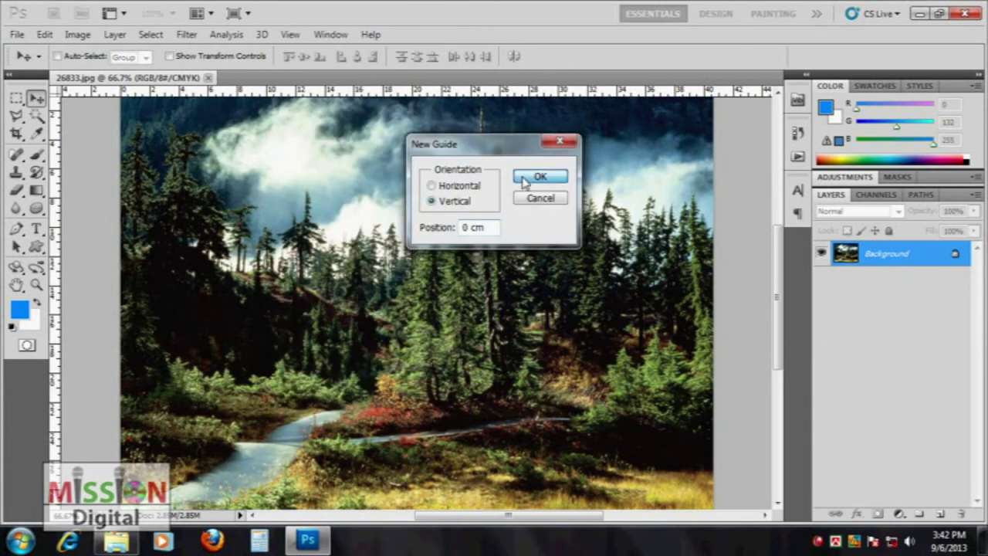
{"action": "left_click", "coordinate": [525, 178]}
{"action": "left_click_drag", "start_coordinate": [120, 253], "coordinate": [457, 232]}
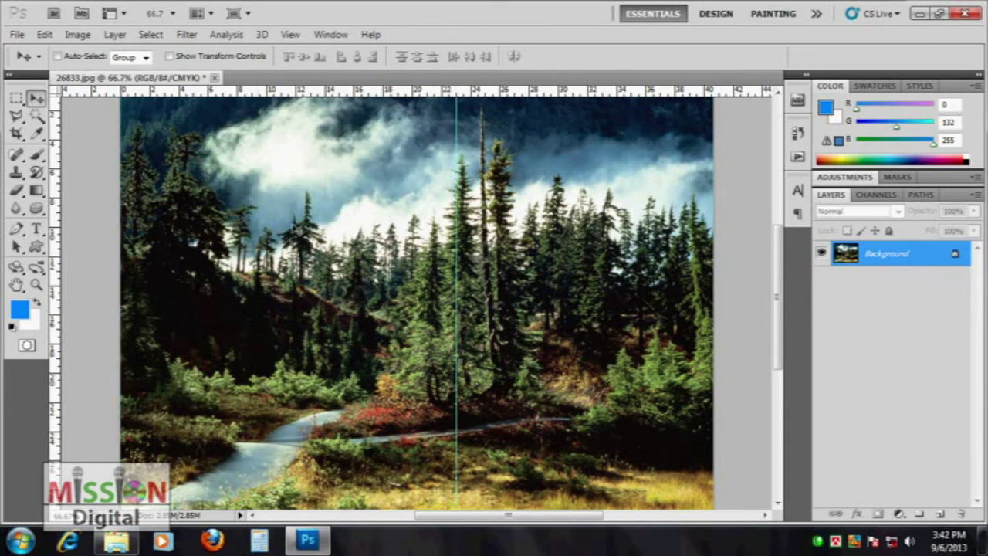
{"action": "mouse_move", "coordinate": [458, 278]}
{"action": "left_mouse_down"}
{"action": "mouse_move", "coordinate": [343, 291]}
{"action": "mouse_move", "coordinate": [502, 283]}
{"action": "left_mouse_up"}
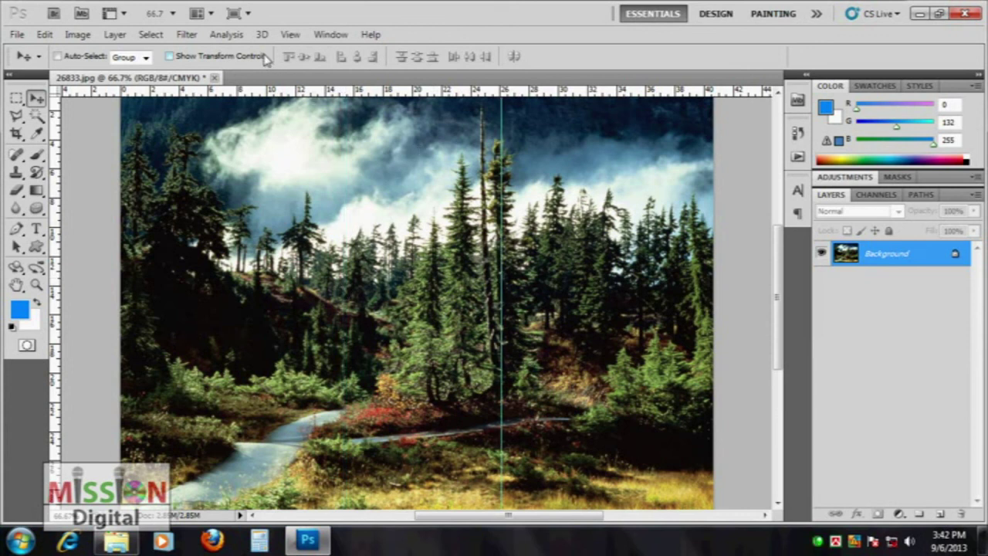
{"action": "left_click", "coordinate": [290, 34]}
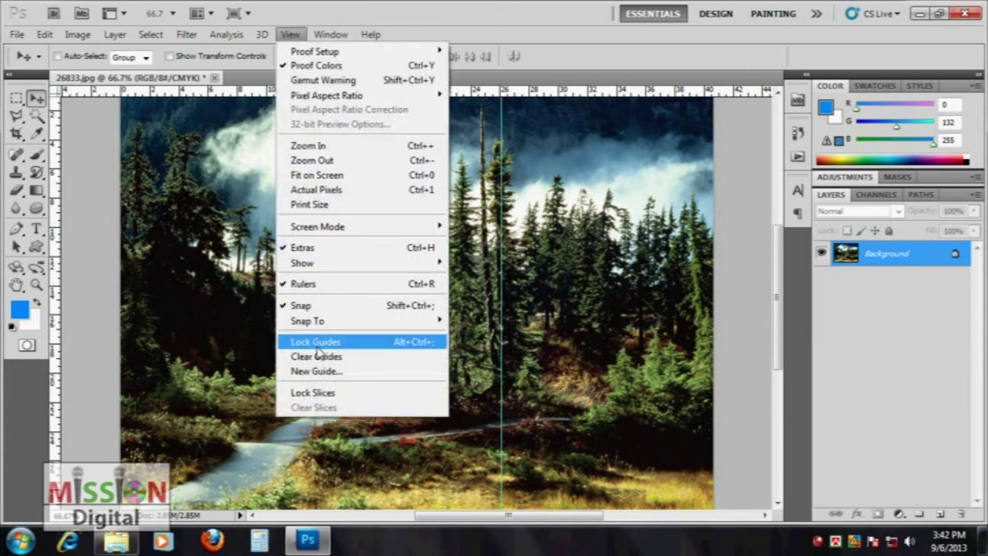
{"action": "left_click", "coordinate": [317, 345]}
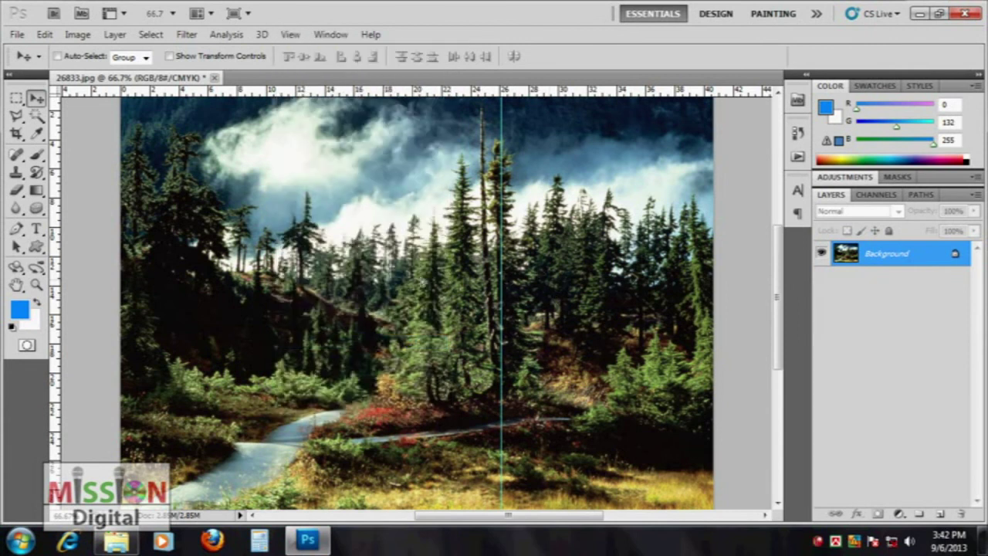
{"action": "left_click", "coordinate": [409, 210]}
{"action": "left_click", "coordinate": [490, 214]}
{"action": "left_click", "coordinate": [291, 34]}
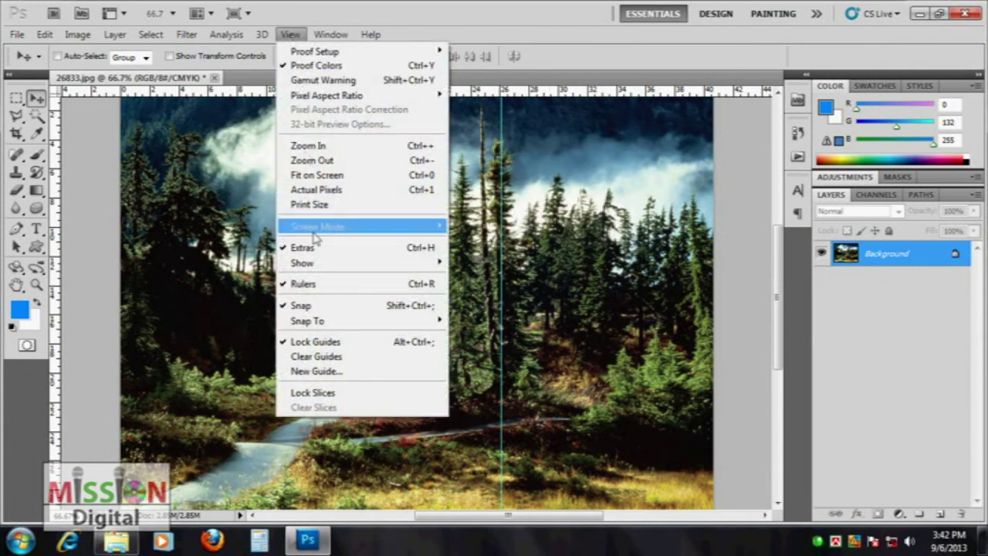
{"action": "left_click", "coordinate": [327, 346]}
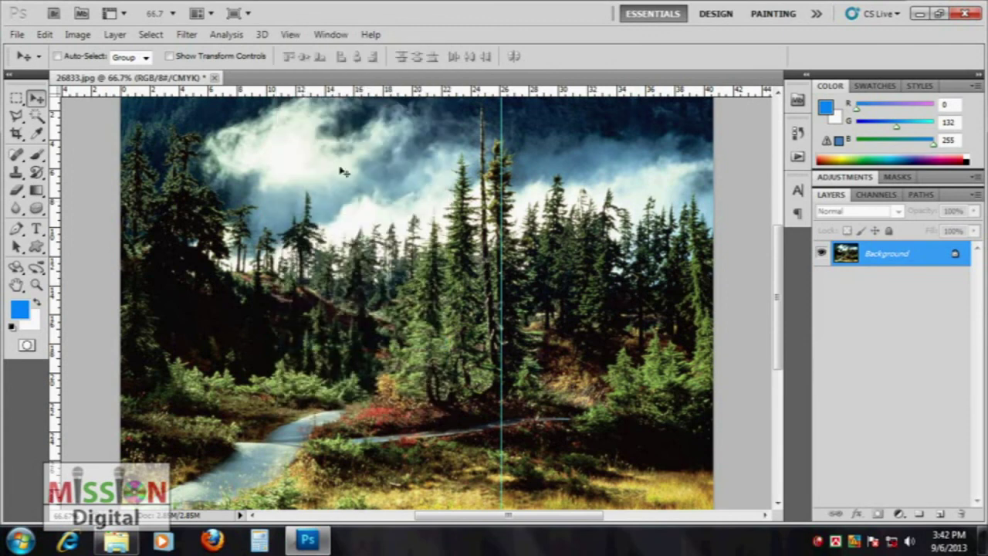
{"action": "left_click", "coordinate": [290, 34]}
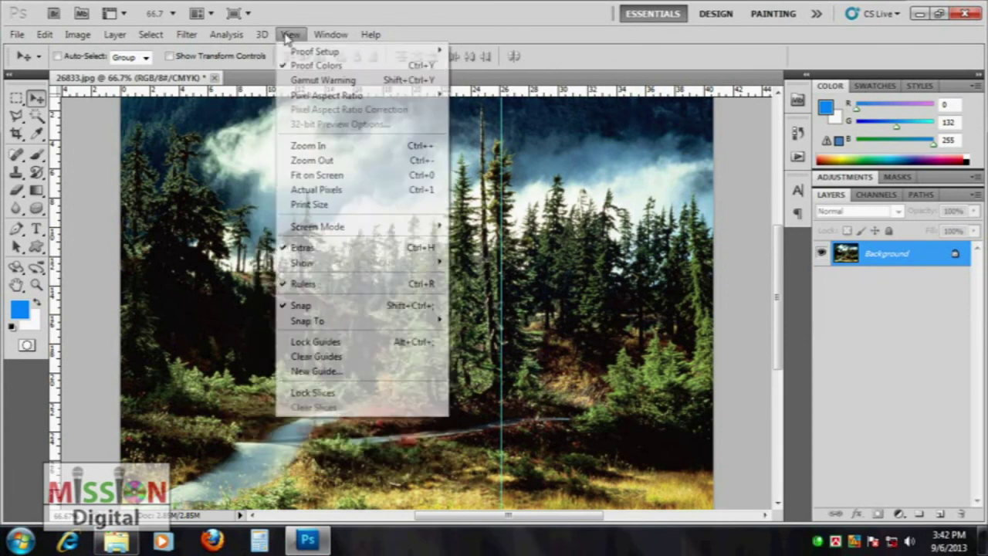
{"action": "left_click", "coordinate": [297, 358]}
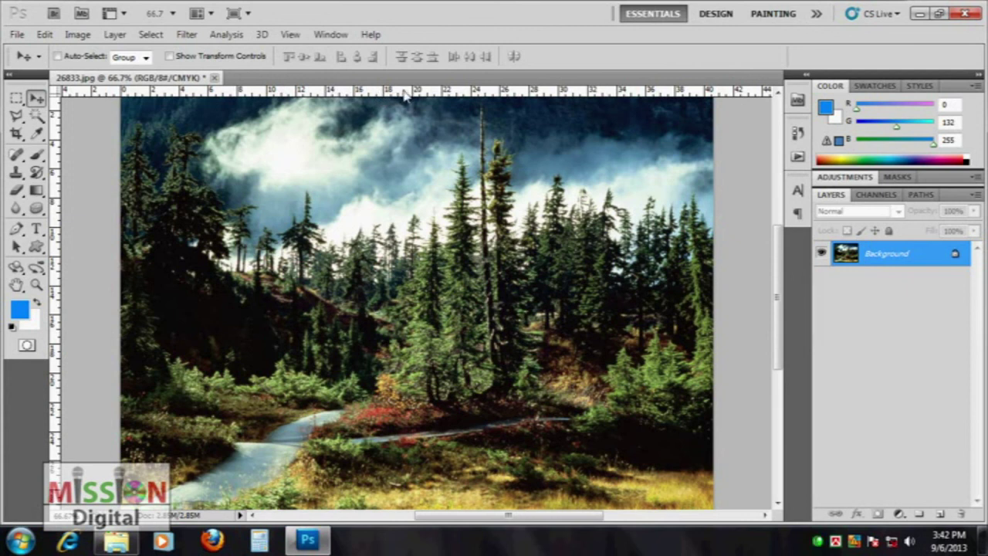
{"action": "left_click_drag", "start_coordinate": [406, 93], "coordinate": [232, 369]}
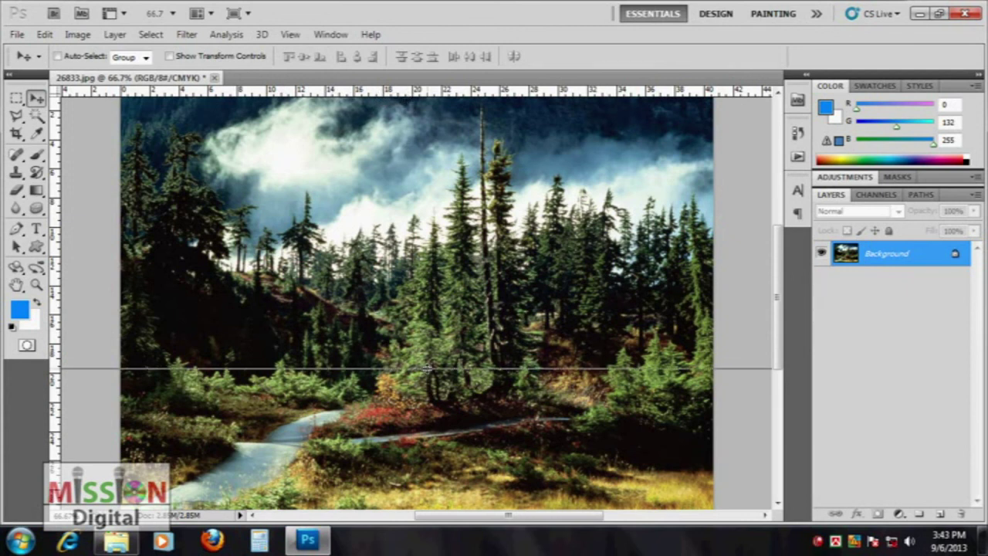
{"action": "left_click_drag", "start_coordinate": [54, 282], "coordinate": [399, 263]}
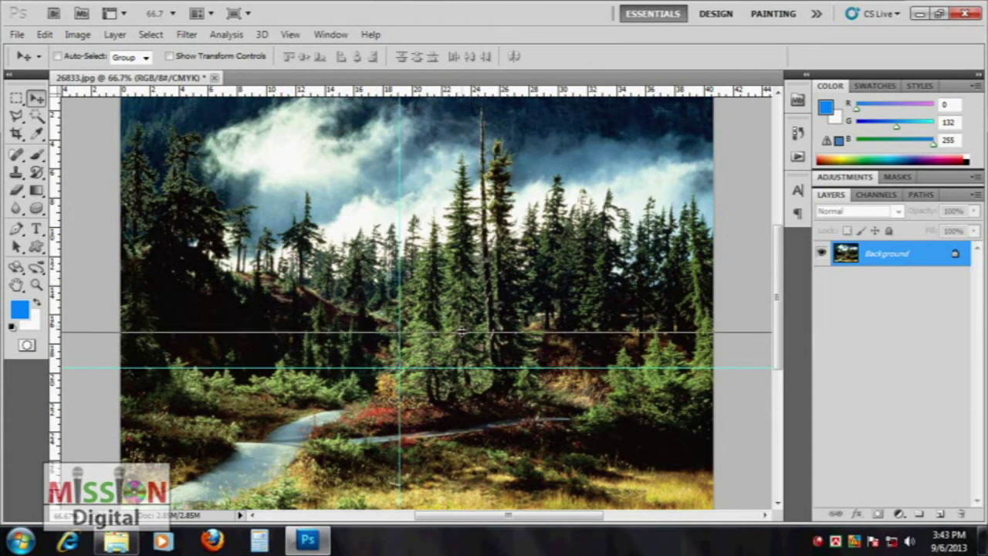
{"action": "left_click_drag", "start_coordinate": [462, 91], "coordinate": [247, 324]}
{"action": "mouse_move", "coordinate": [54, 378]}
{"action": "left_mouse_down"}
{"action": "mouse_move", "coordinate": [273, 362]}
{"action": "mouse_move", "coordinate": [490, 313]}
{"action": "left_mouse_up"}
{"action": "key", "text": "ctrl+z"}
{"action": "left_click_drag", "start_coordinate": [482, 324], "coordinate": [435, 29]}
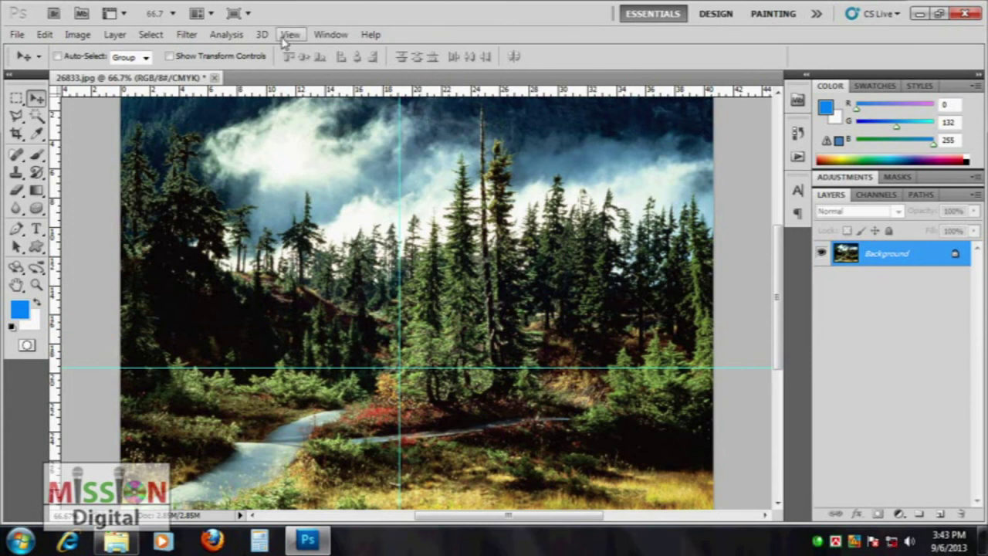
{"action": "left_click", "coordinate": [287, 35]}
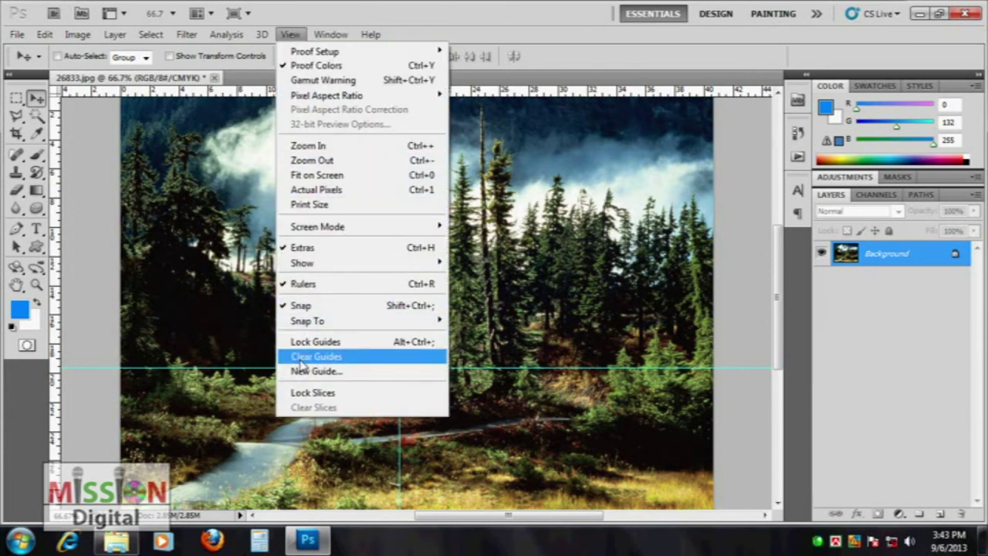
{"action": "left_click", "coordinate": [357, 364]}
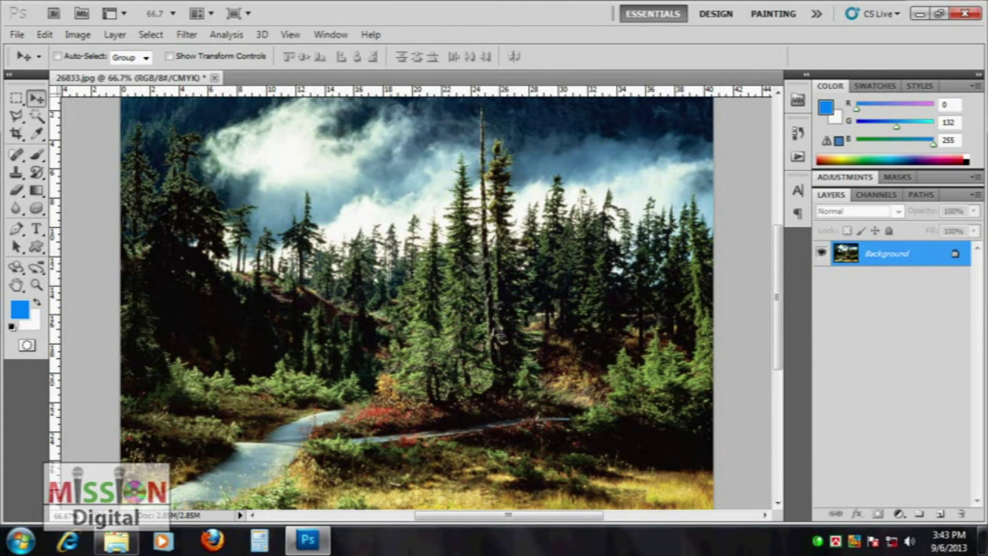
Step: Browse the View menu and the Window panel list, dismissing both without changes
{"action": "left_click", "coordinate": [290, 35]}
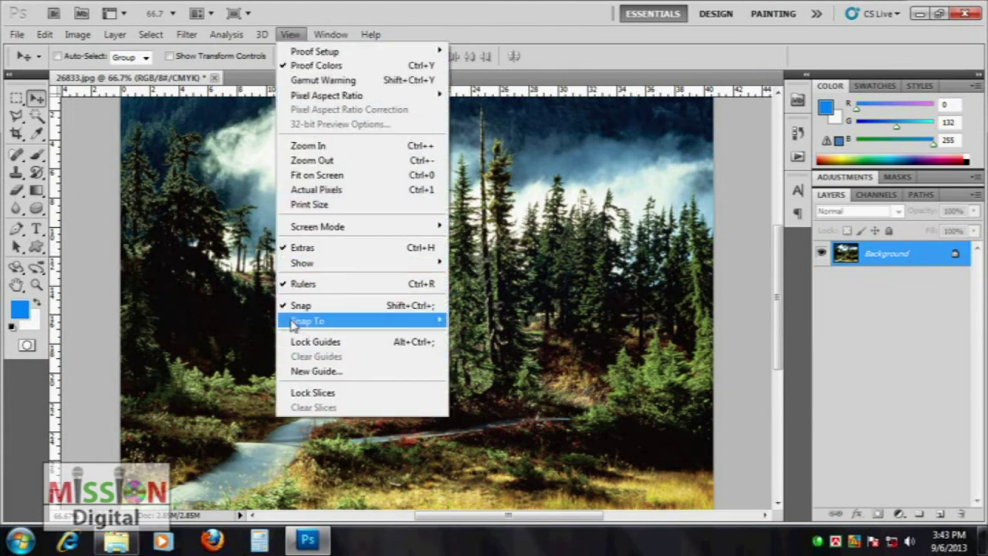
{"action": "left_click", "coordinate": [498, 7]}
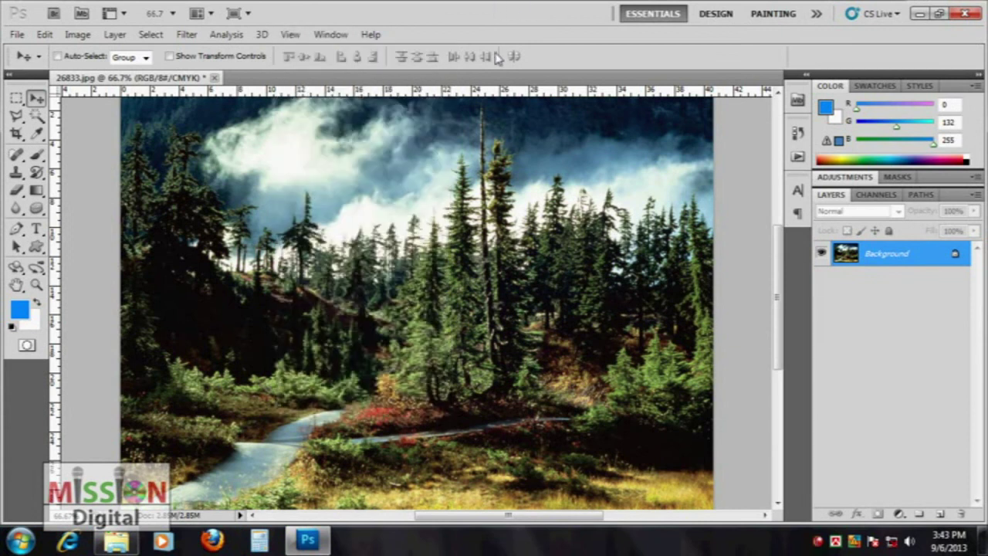
{"action": "left_click", "coordinate": [330, 35]}
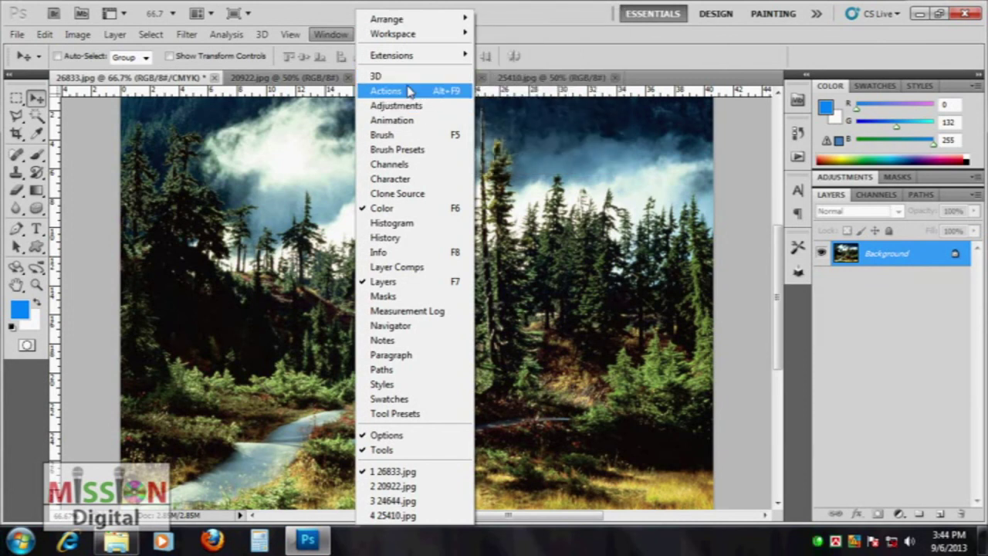
{"action": "left_click", "coordinate": [915, 393]}
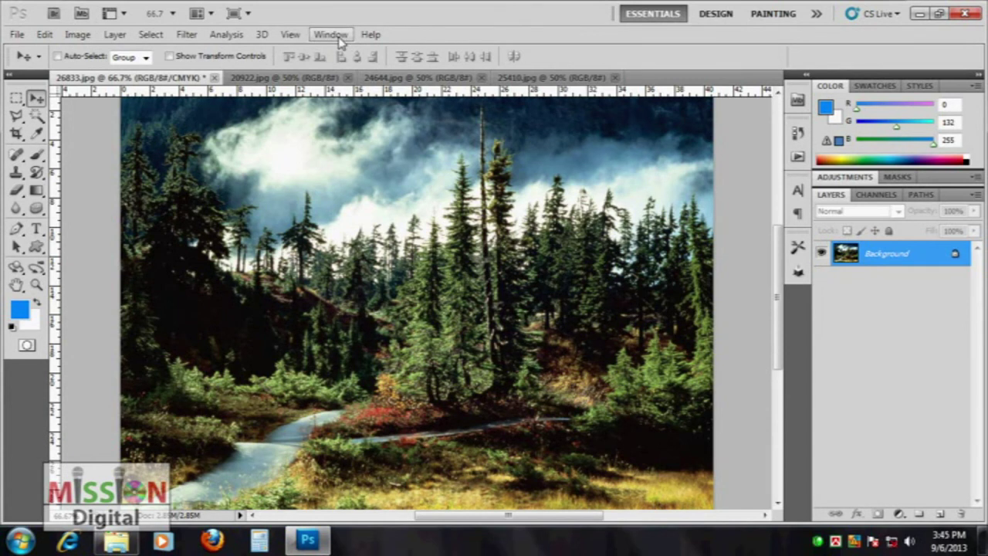
{"action": "left_click", "coordinate": [332, 35]}
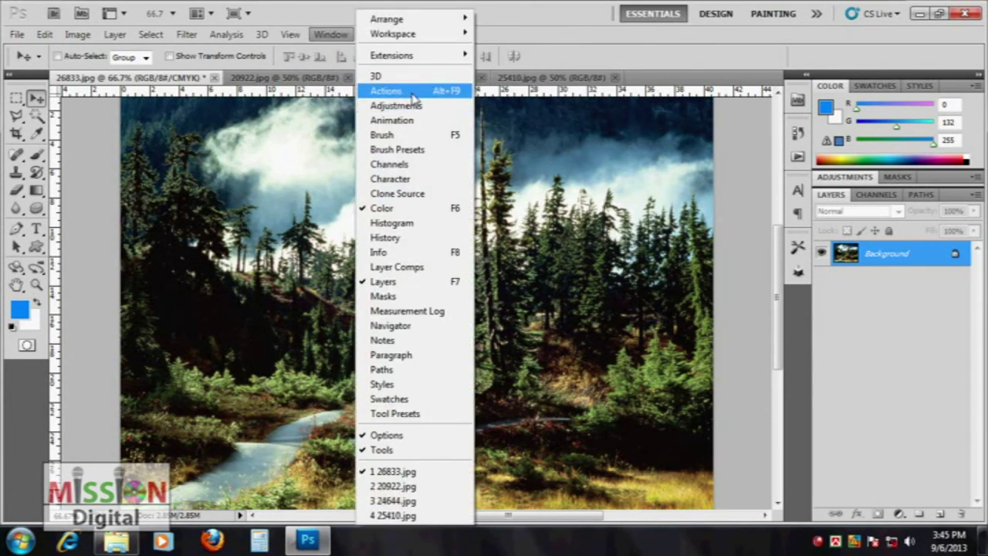
Step: Show the Actions panel, then the Brush panel, then the History panel
{"action": "left_click", "coordinate": [403, 92]}
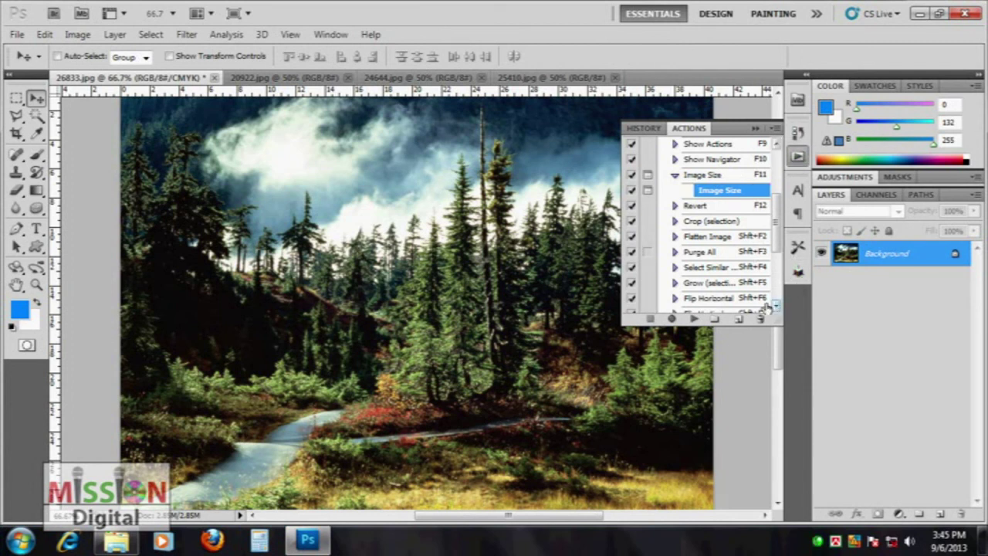
{"action": "left_click_drag", "start_coordinate": [780, 224], "coordinate": [780, 217]}
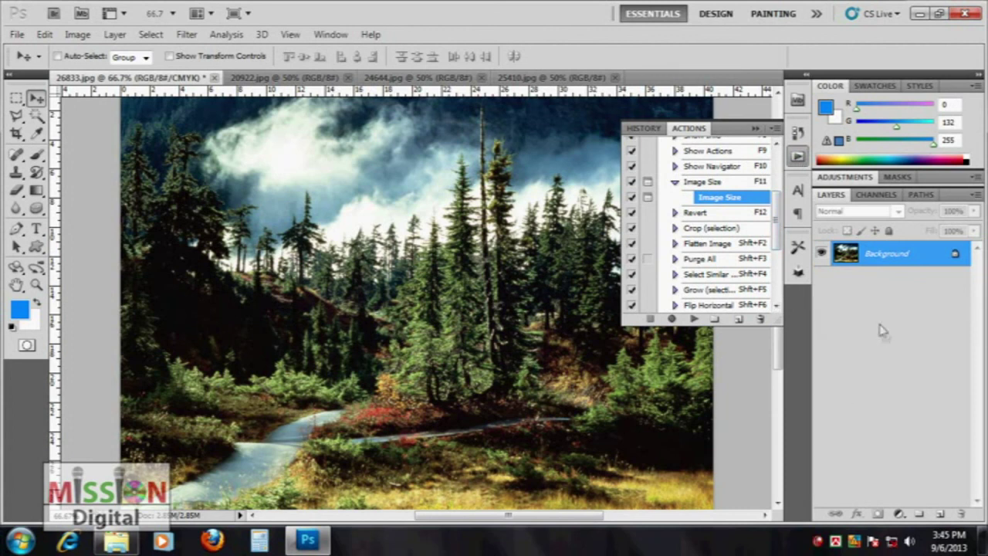
{"action": "left_click", "coordinate": [330, 34]}
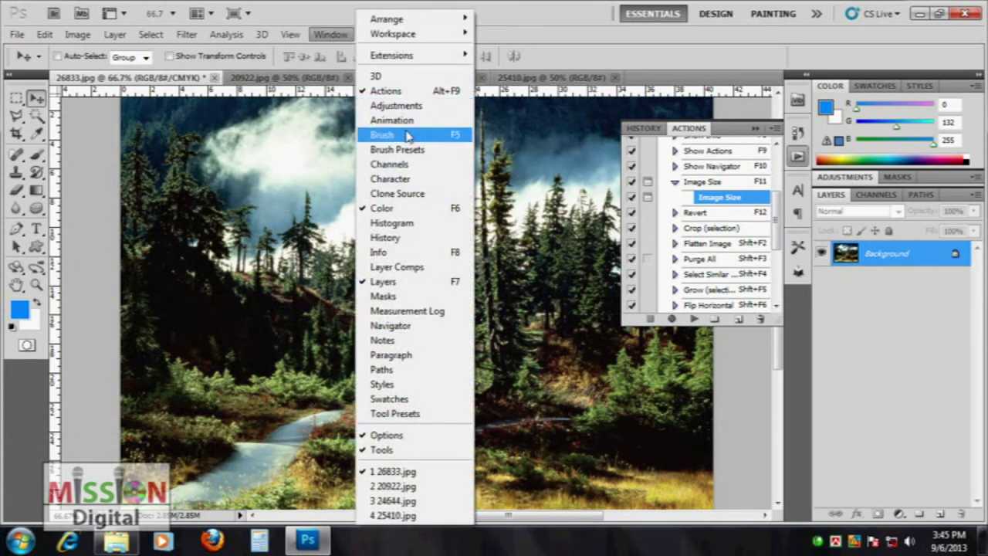
{"action": "left_click", "coordinate": [406, 138]}
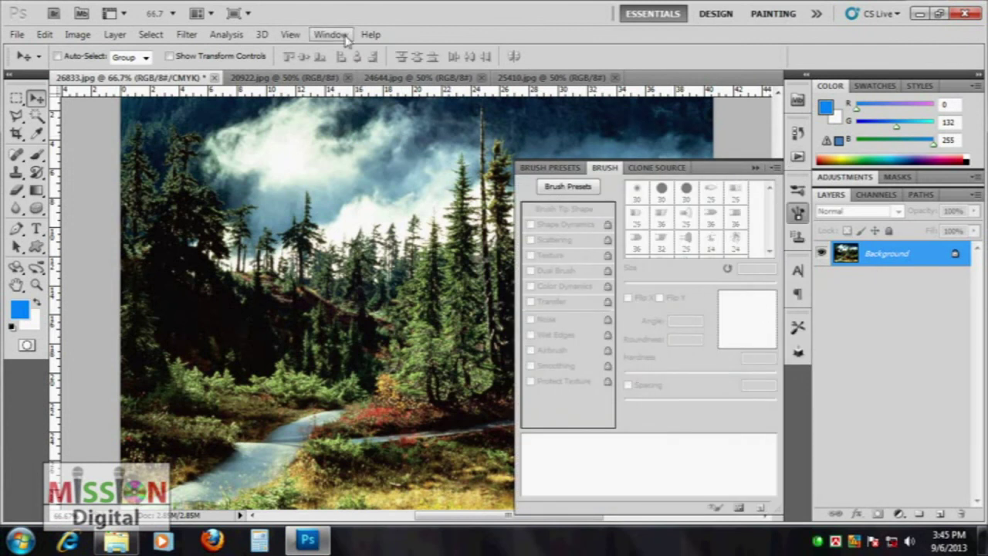
{"action": "left_click", "coordinate": [331, 34]}
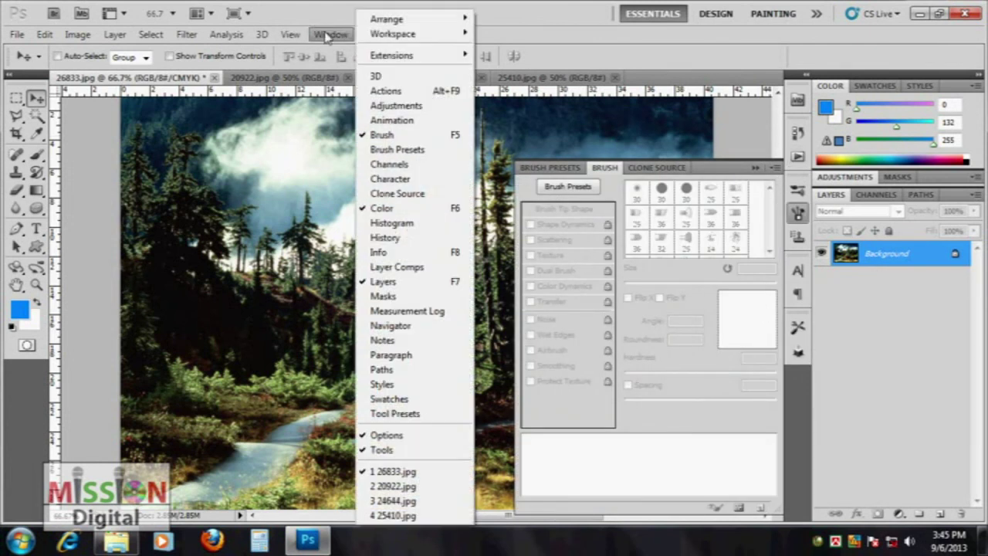
{"action": "left_click", "coordinate": [406, 236]}
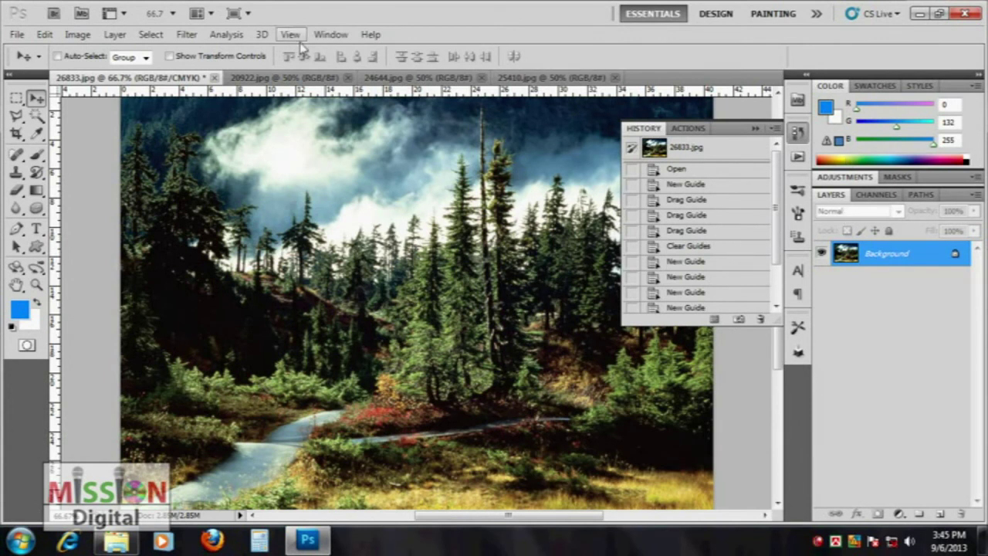
Step: Show the Navigator panel, then hide and re-show the Layers panel
{"action": "left_click", "coordinate": [330, 34]}
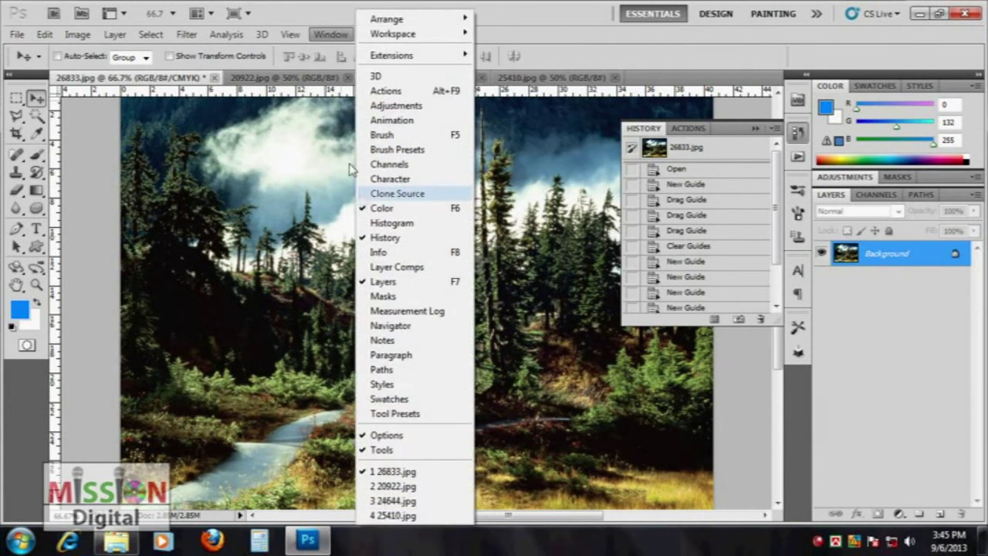
{"action": "left_click", "coordinate": [396, 327]}
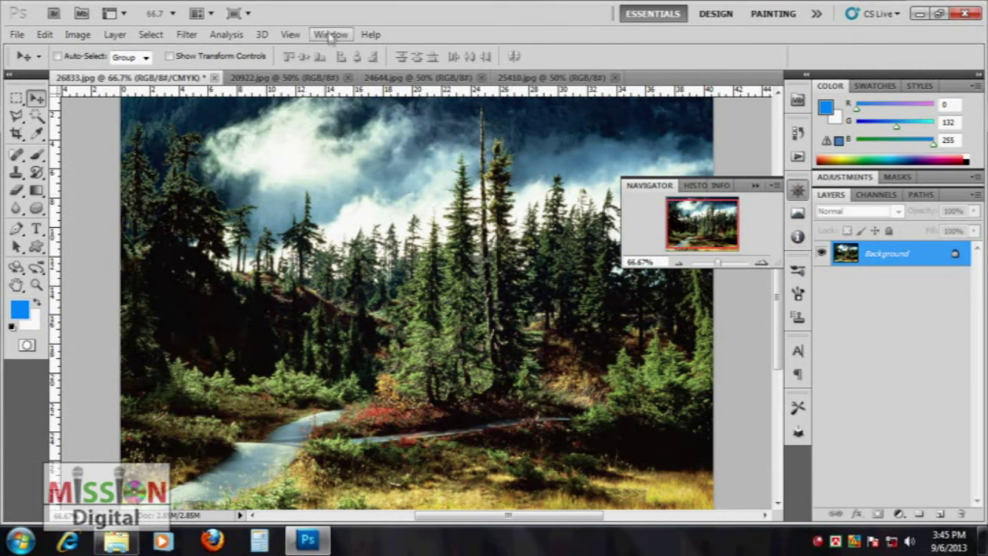
{"action": "left_click", "coordinate": [330, 34]}
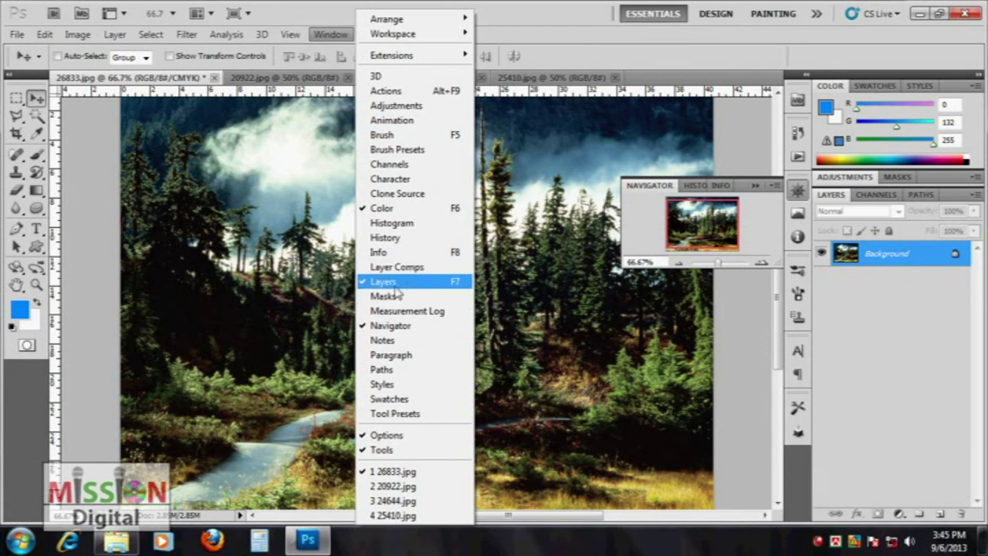
{"action": "left_click", "coordinate": [390, 281]}
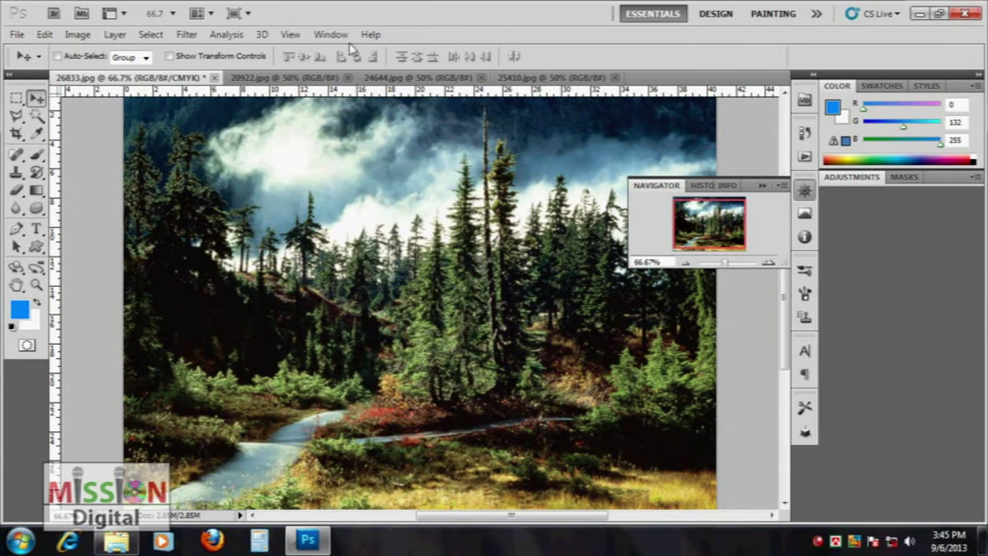
{"action": "left_click", "coordinate": [338, 34]}
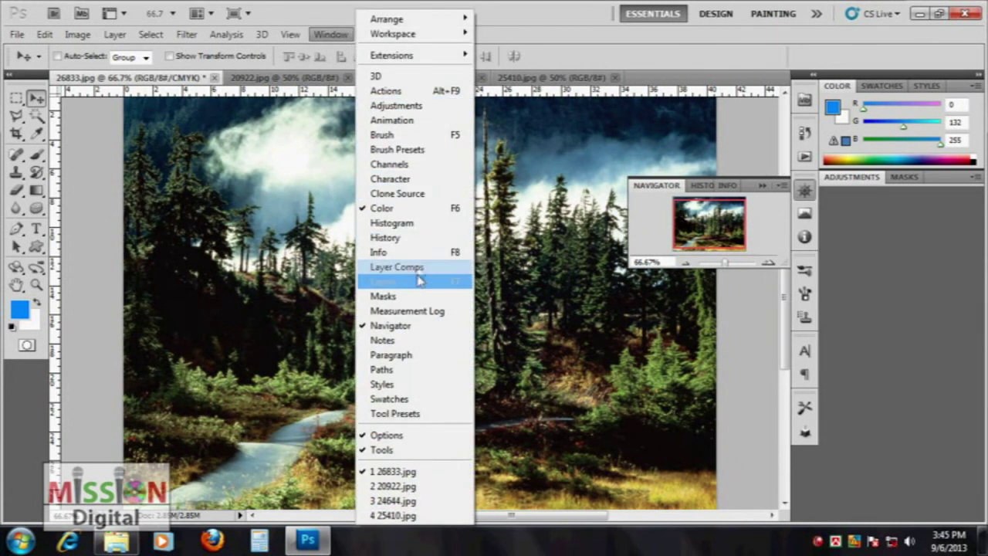
{"action": "left_click", "coordinate": [398, 283]}
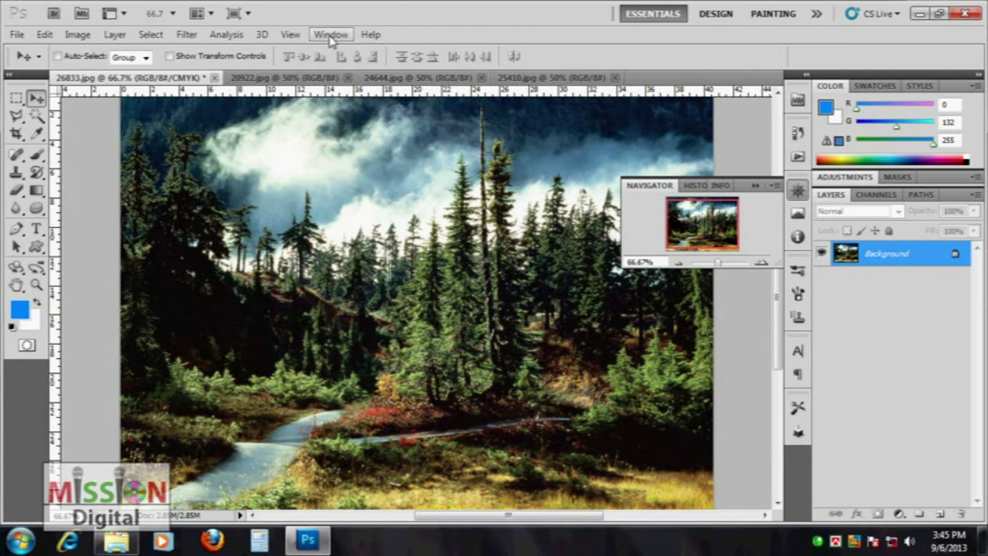
{"action": "left_click", "coordinate": [329, 35]}
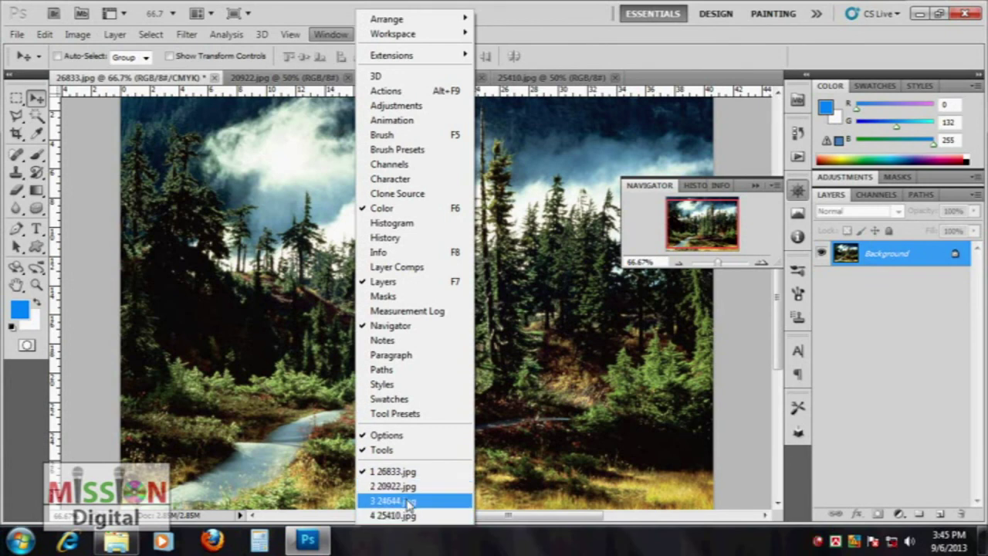
Step: Switch to 24644.jpg, cycle back to forest photo 26833.jpg, and collapse the Navigator panel
{"action": "left_click", "coordinate": [409, 502]}
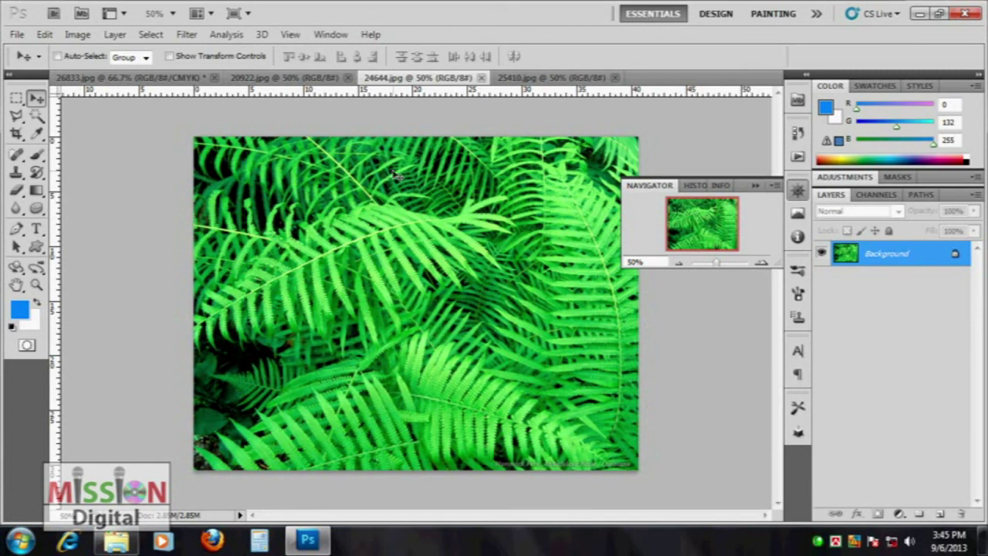
{"action": "key", "text": "ctrl+shift+Tab"}
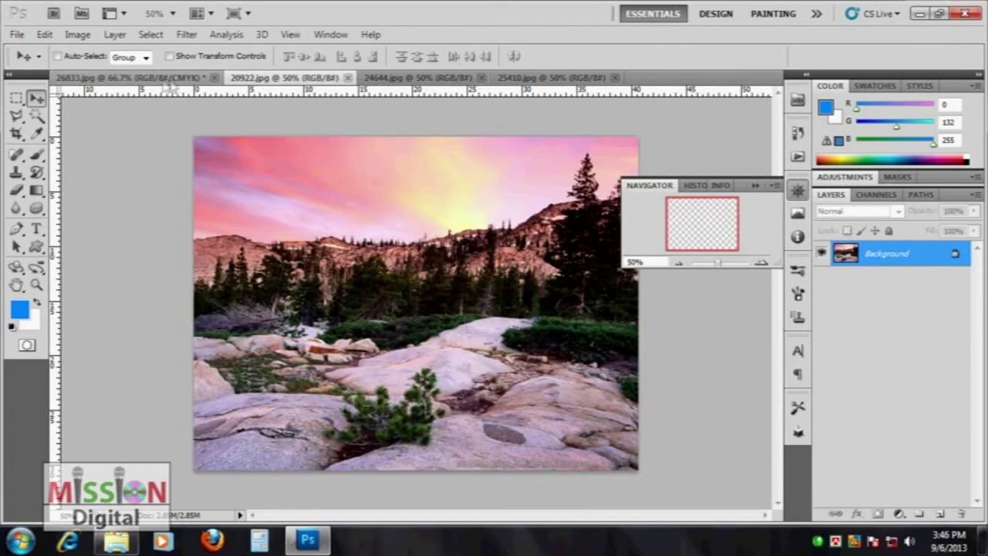
{"action": "key", "text": "ctrl+shift+Tab"}
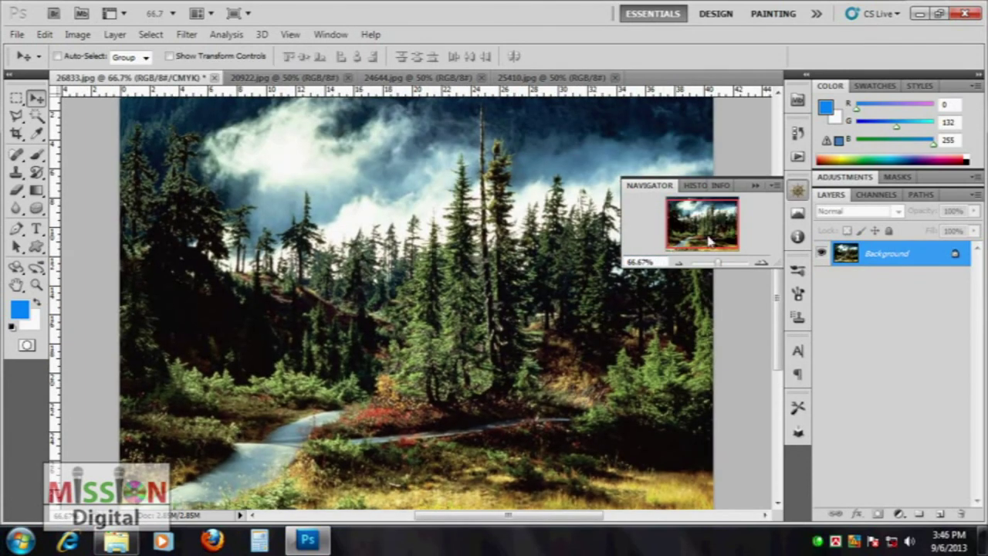
{"action": "left_click", "coordinate": [593, 306]}
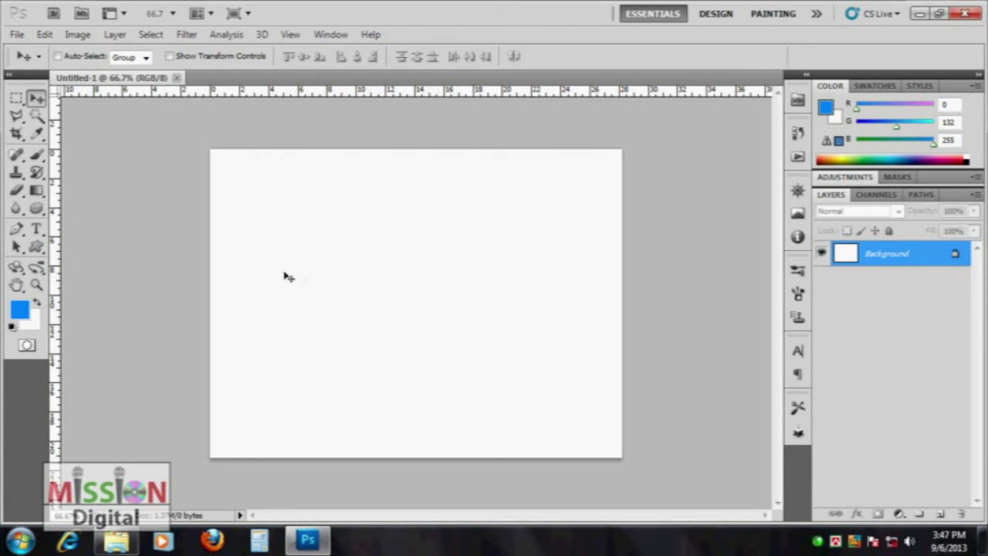
Step: Type 'Mission Digital' on the canvas in deep blue 040ed4
{"action": "left_click", "coordinate": [37, 229]}
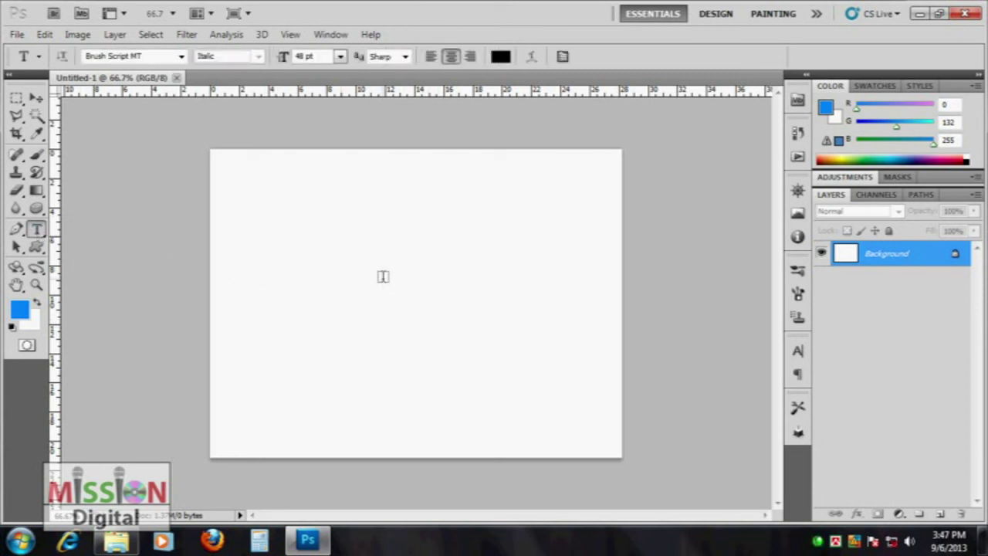
{"action": "left_click", "coordinate": [351, 293]}
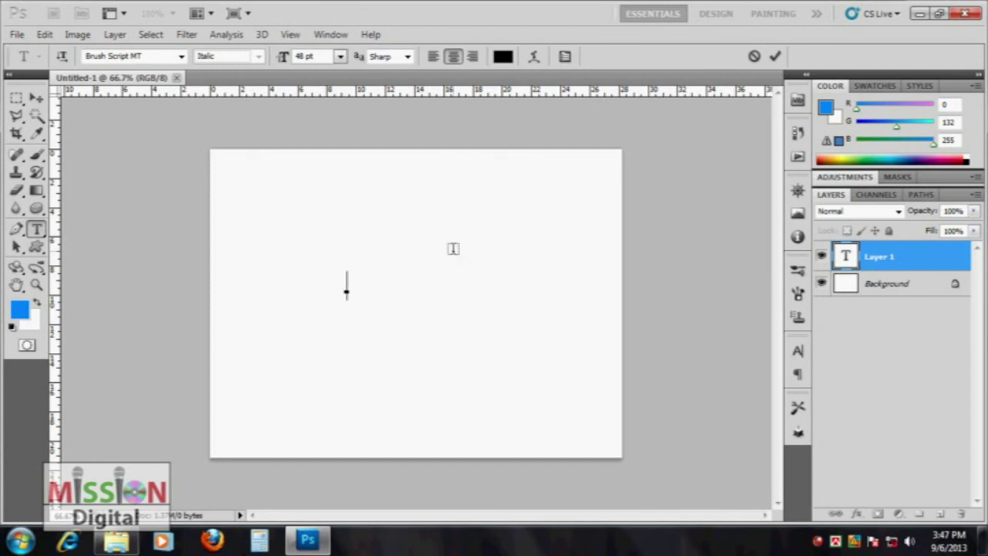
{"action": "type", "text": "Mi"}
{"action": "type", "text": "ssion D"}
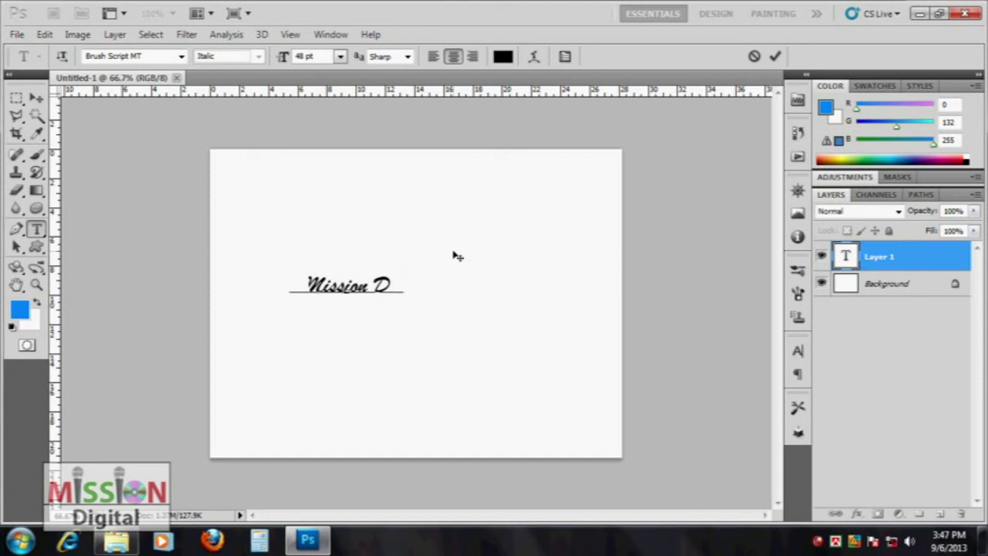
{"action": "type", "text": "igital"}
{"action": "key", "text": "ctrl+a"}
{"action": "left_click", "coordinate": [502, 55]}
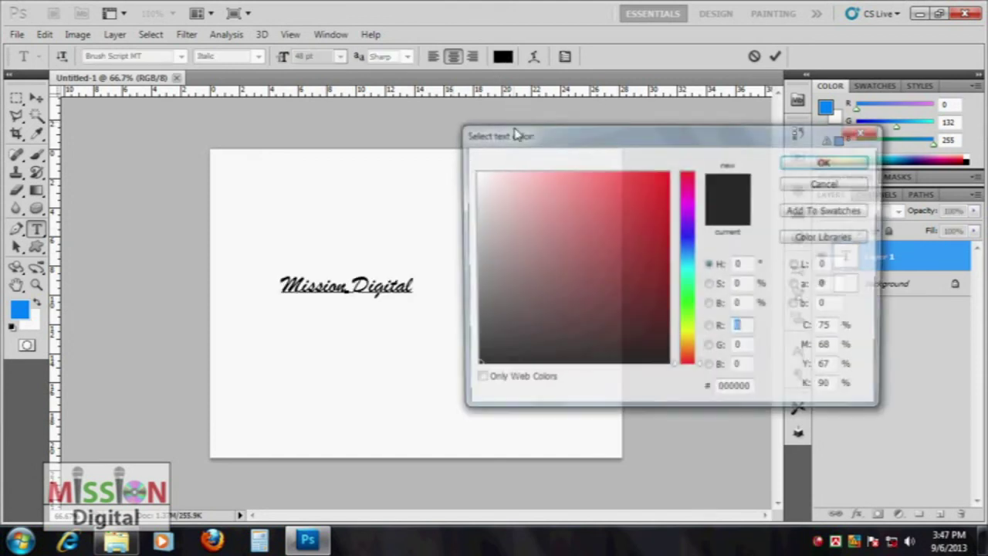
{"action": "left_click", "coordinate": [683, 238]}
{"action": "left_click", "coordinate": [660, 218]}
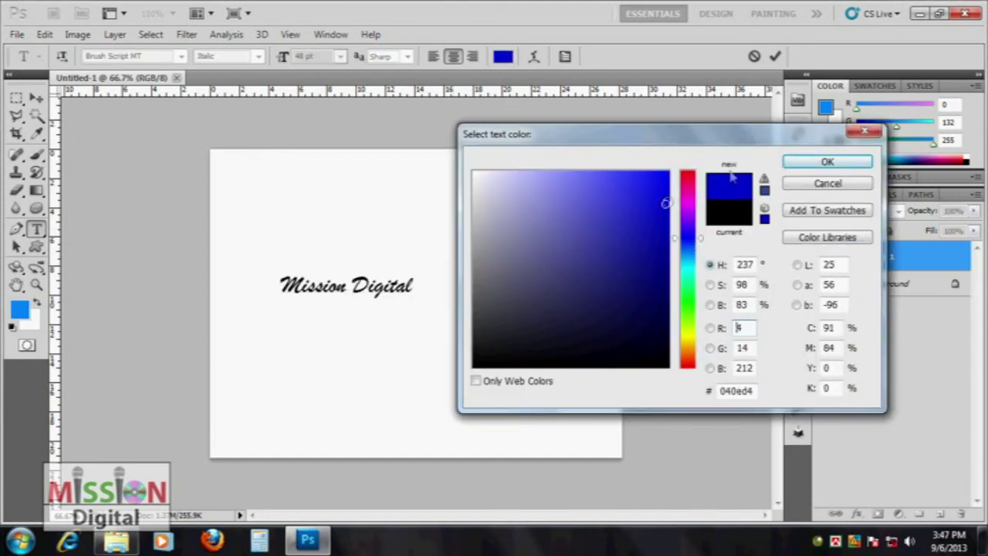
{"action": "left_click", "coordinate": [817, 162]}
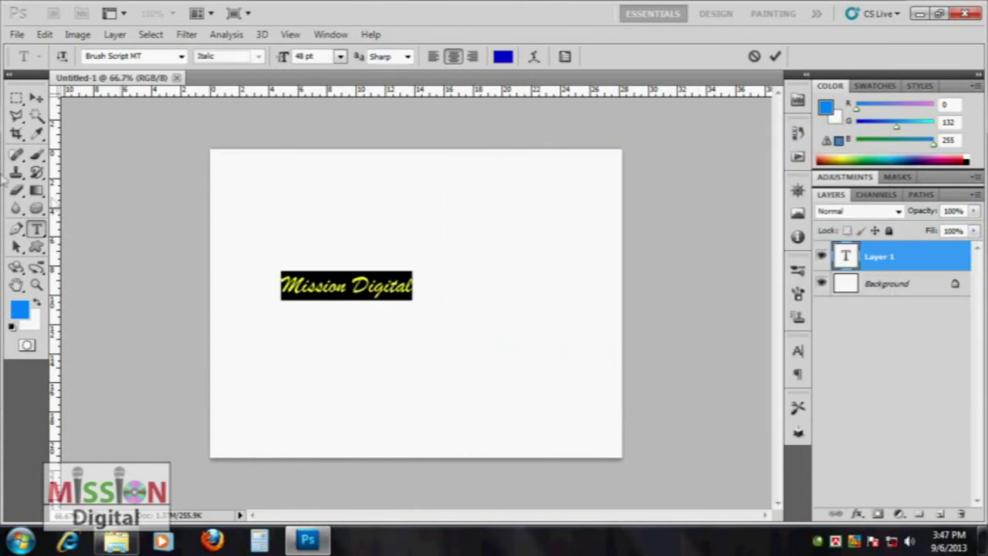
{"action": "left_click", "coordinate": [36, 98]}
Step: Scale the text up about 268%, break it over two lines, enlarge 162% and move it up
{"action": "key", "text": "ctrl+t"}
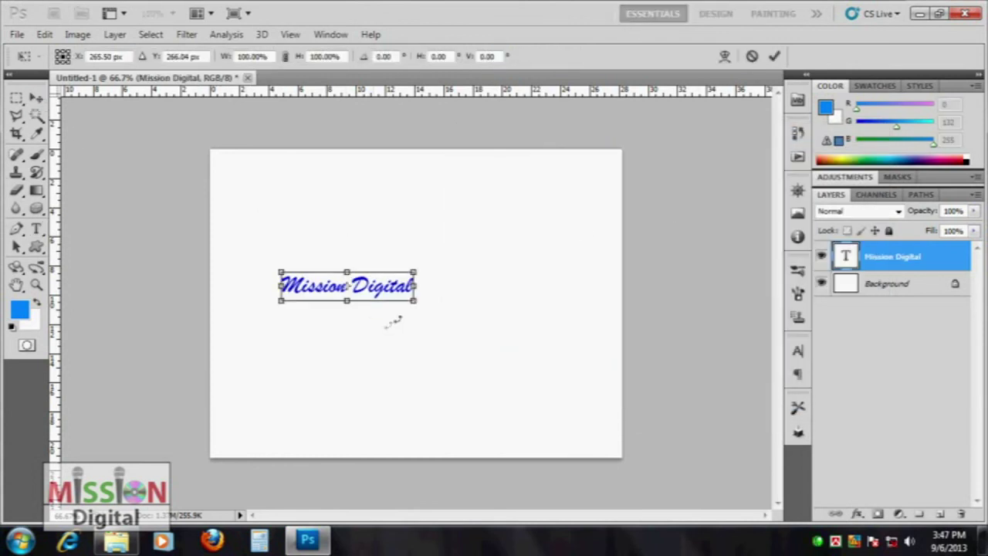
{"action": "mouse_move", "coordinate": [450, 328]}
{"action": "left_mouse_down"}
{"action": "mouse_move", "coordinate": [512, 325]}
{"action": "mouse_move", "coordinate": [491, 320]}
{"action": "left_mouse_up"}
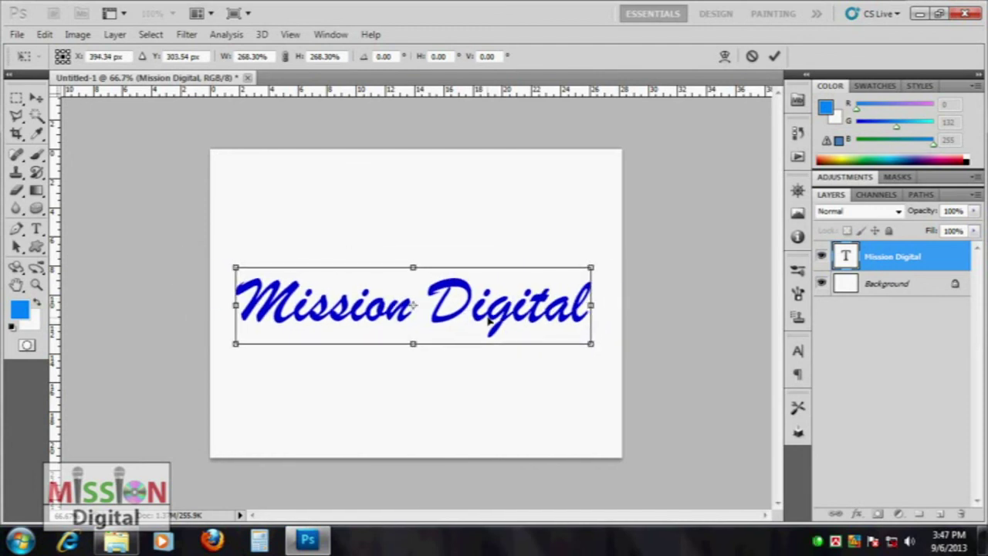
{"action": "key", "text": "Return"}
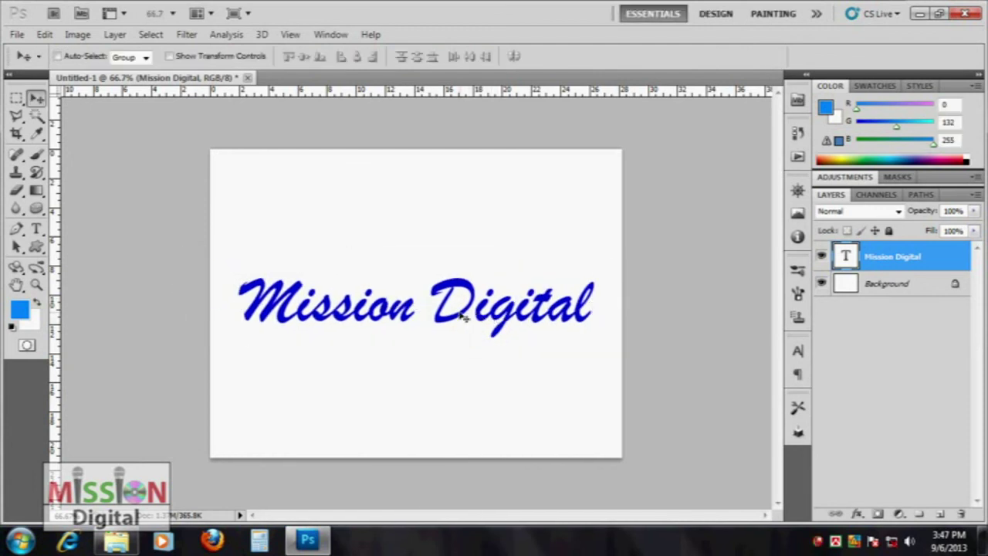
{"action": "double_click", "coordinate": [846, 256]}
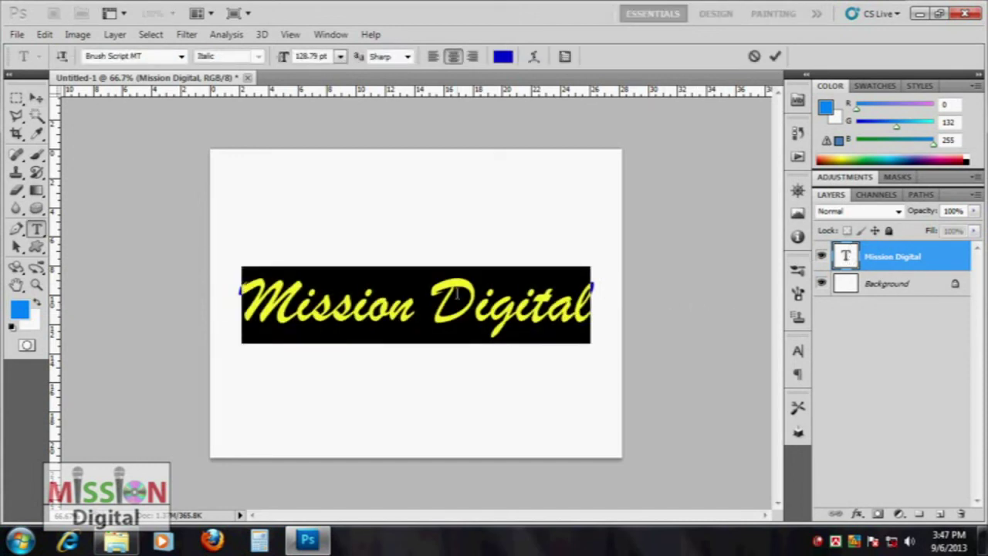
{"action": "left_click", "coordinate": [433, 303]}
{"action": "key", "text": "Return"}
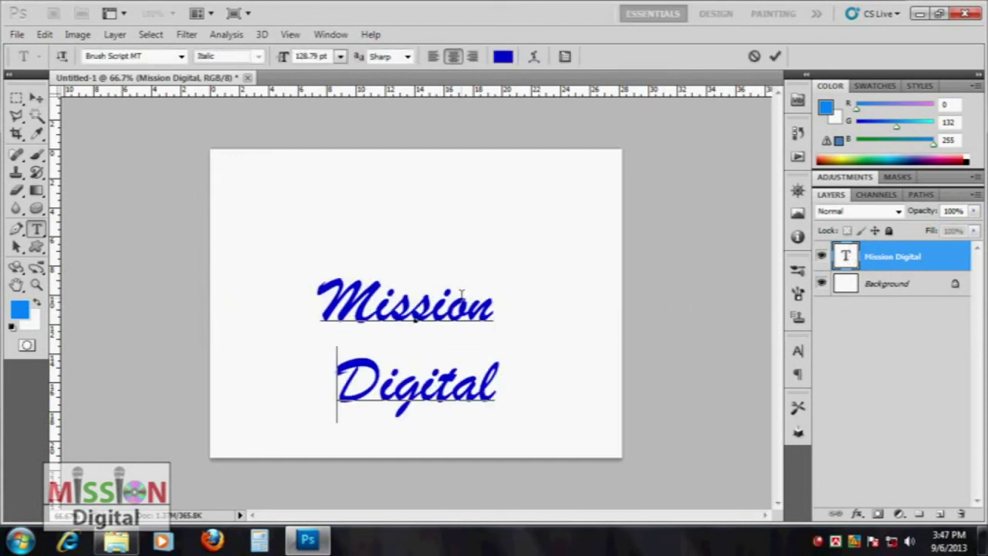
{"action": "left_click", "coordinate": [35, 98]}
{"action": "key", "text": "ctrl+t"}
{"action": "left_click_drag", "start_coordinate": [511, 421], "coordinate": [568, 466]}
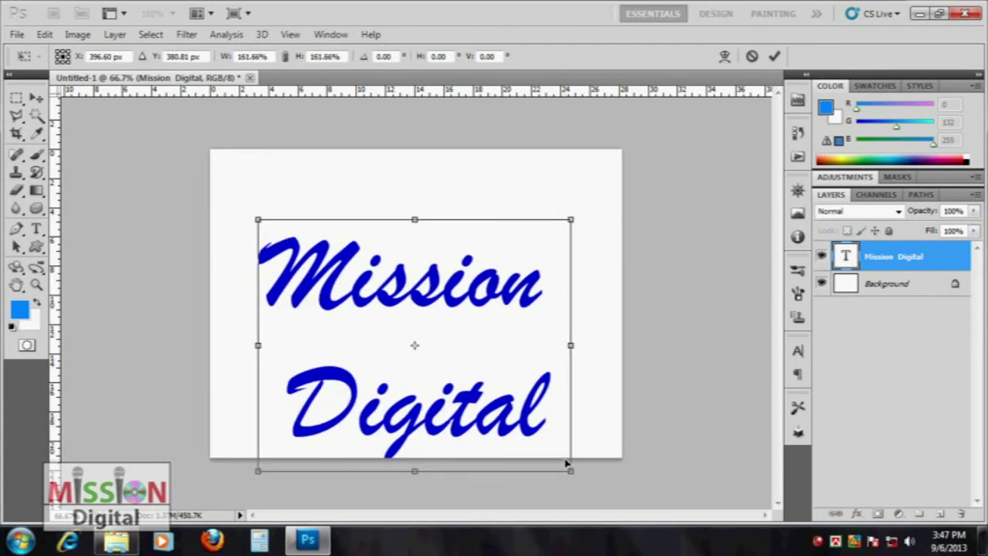
{"action": "key", "text": "Return"}
{"action": "left_click_drag", "start_coordinate": [396, 331], "coordinate": [391, 248]}
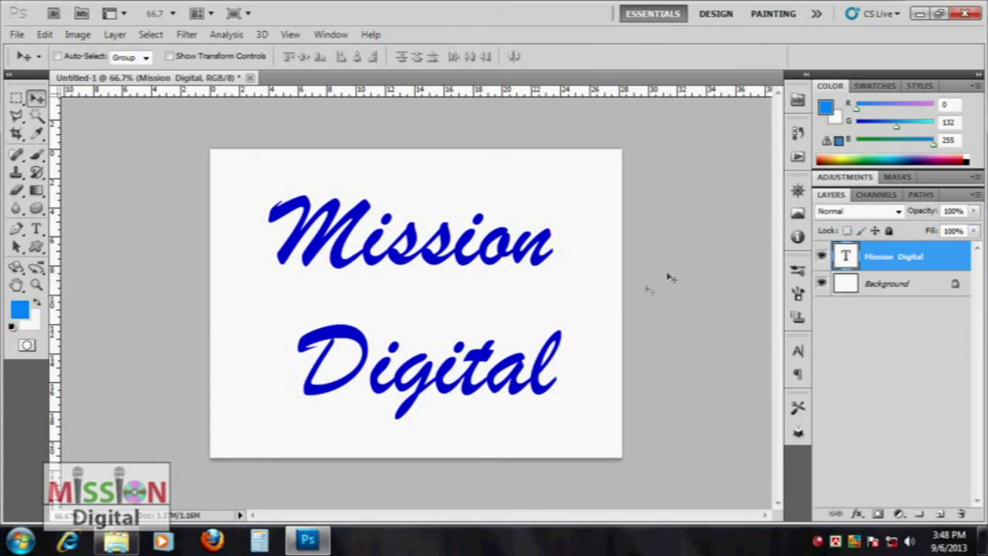
Step: Open the Actions panel beside Layers and expand the Commands action set
{"action": "left_click", "coordinate": [798, 157]}
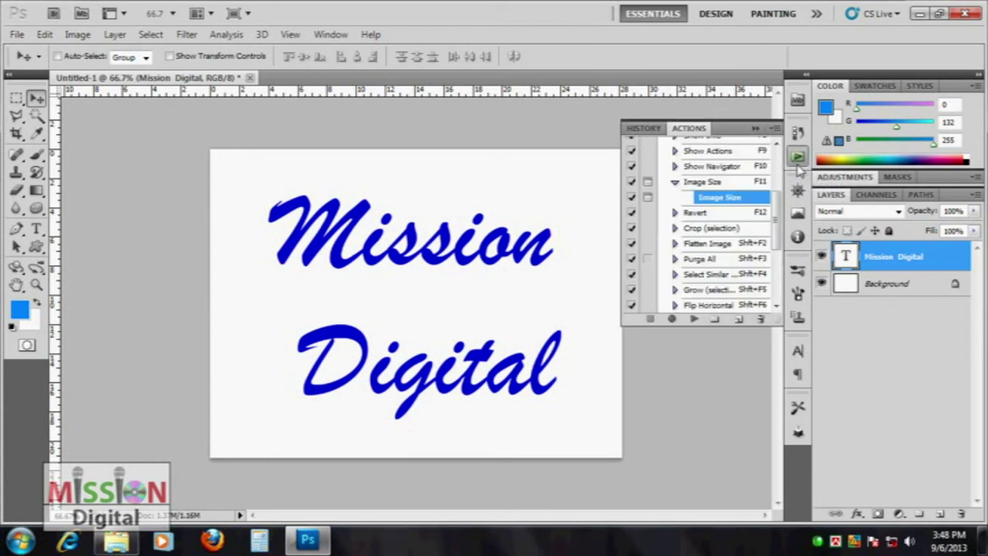
{"action": "left_click", "coordinate": [798, 157]}
{"action": "left_click", "coordinate": [331, 34]}
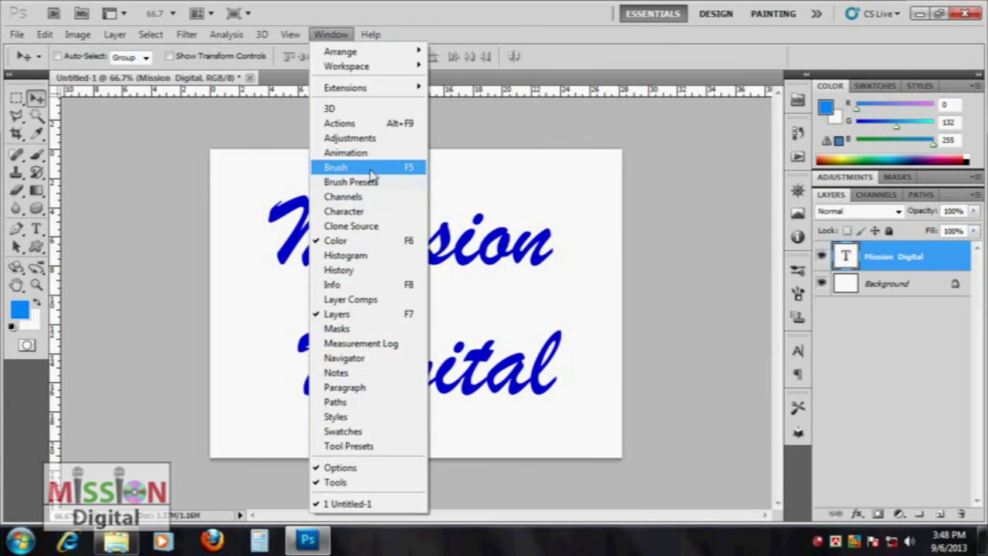
{"action": "left_click", "coordinate": [373, 126]}
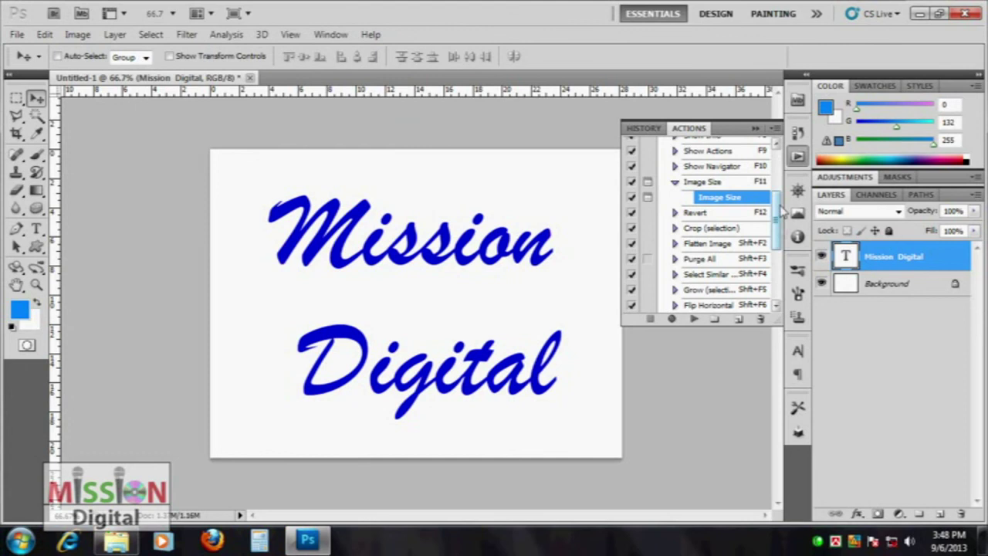
{"action": "left_click_drag", "start_coordinate": [782, 216], "coordinate": [781, 158]}
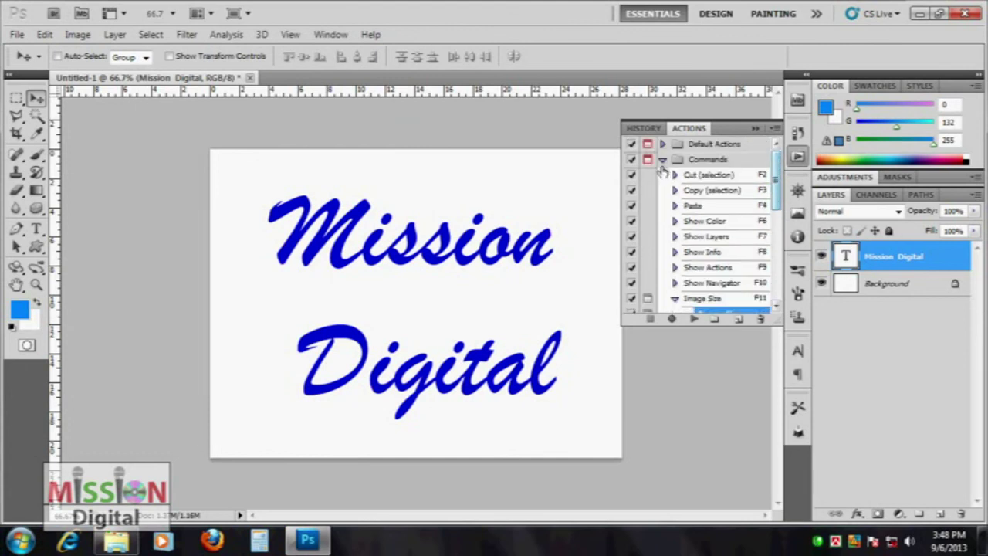
{"action": "left_click", "coordinate": [662, 160]}
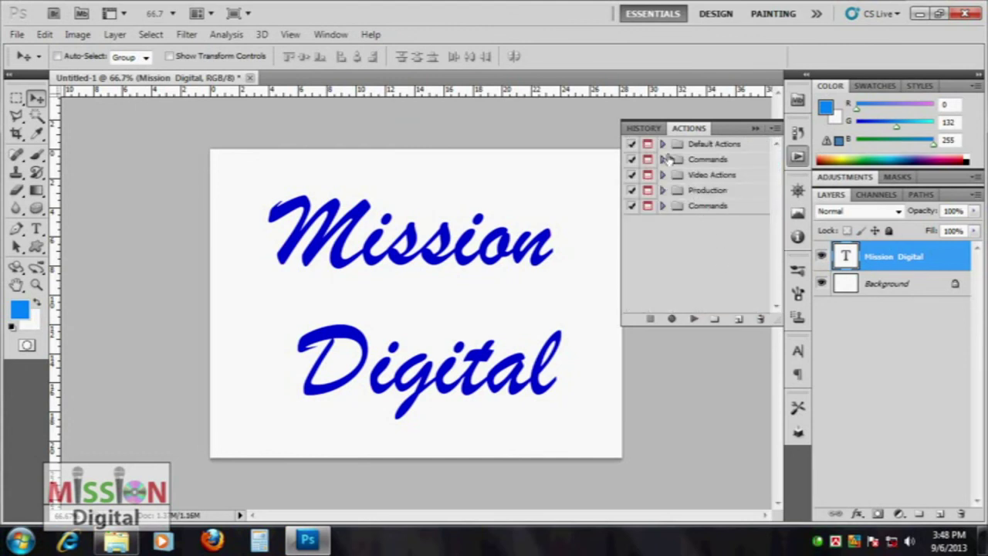
{"action": "left_click", "coordinate": [662, 160]}
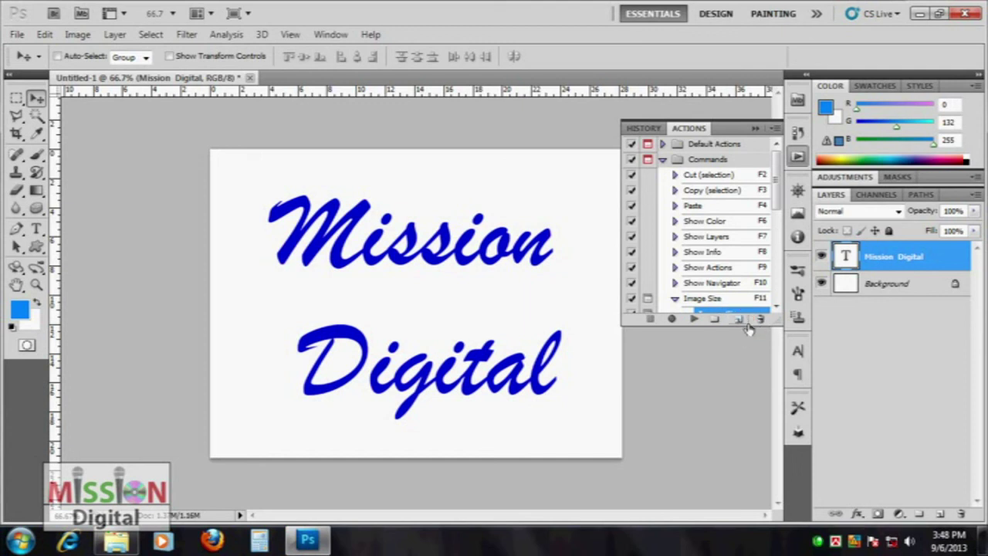
Step: Create a new action named Text Effect in the Commands set
{"action": "left_click", "coordinate": [738, 320]}
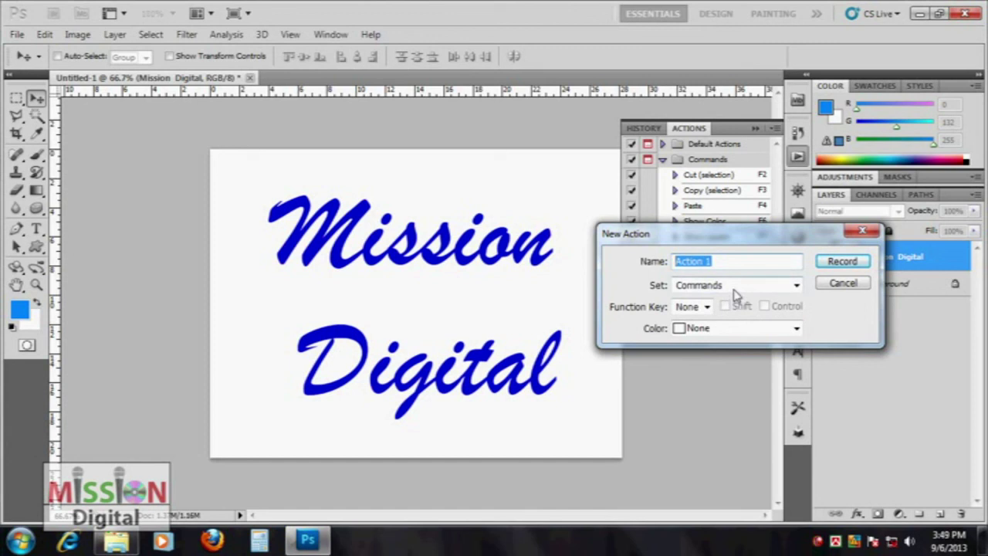
{"action": "type", "text": "Text Effect"}
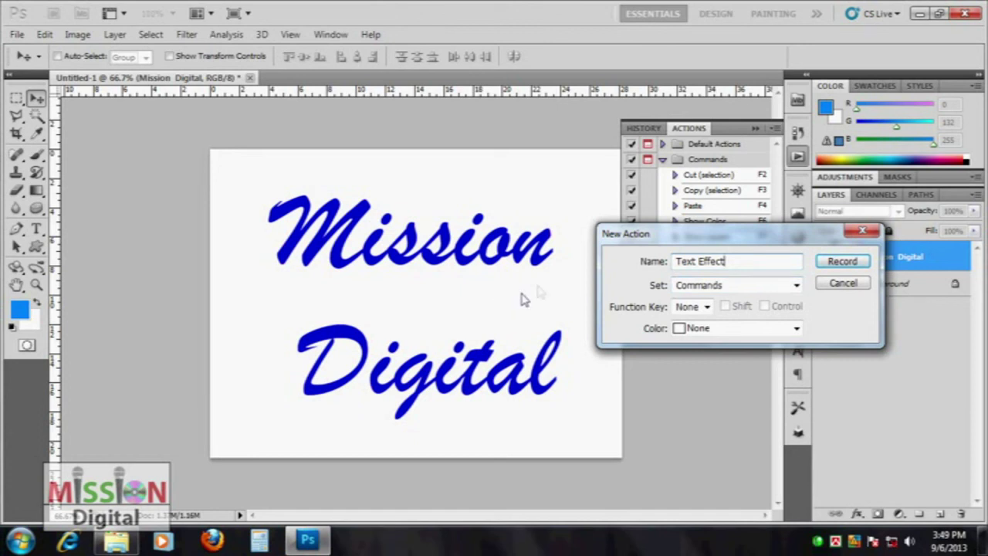
{"action": "left_click", "coordinate": [743, 288]}
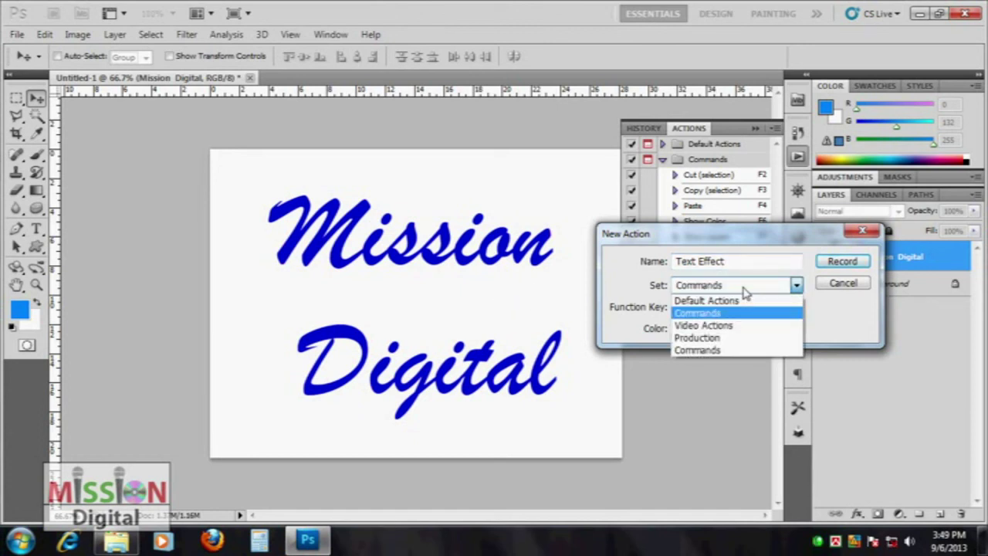
{"action": "left_click", "coordinate": [745, 287]}
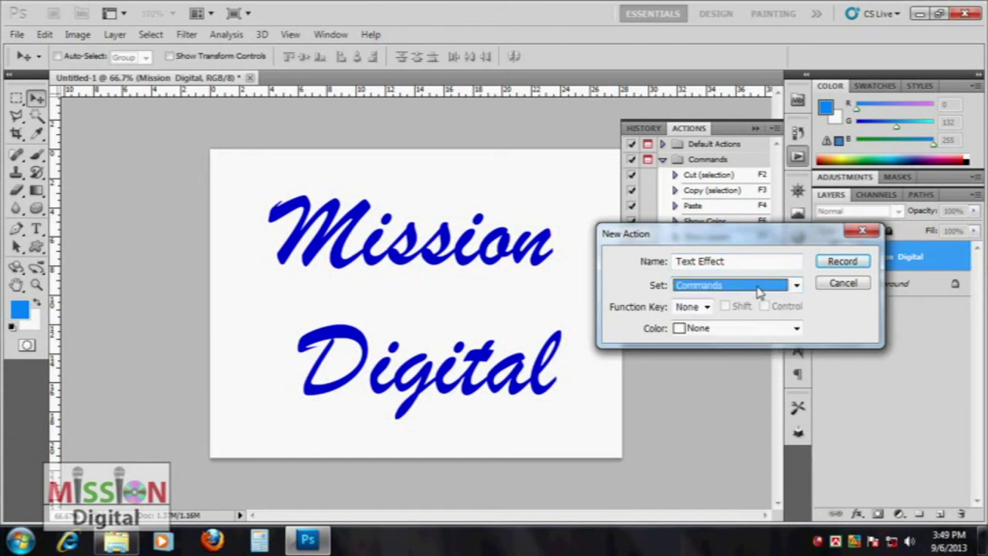
{"action": "left_click", "coordinate": [759, 289]}
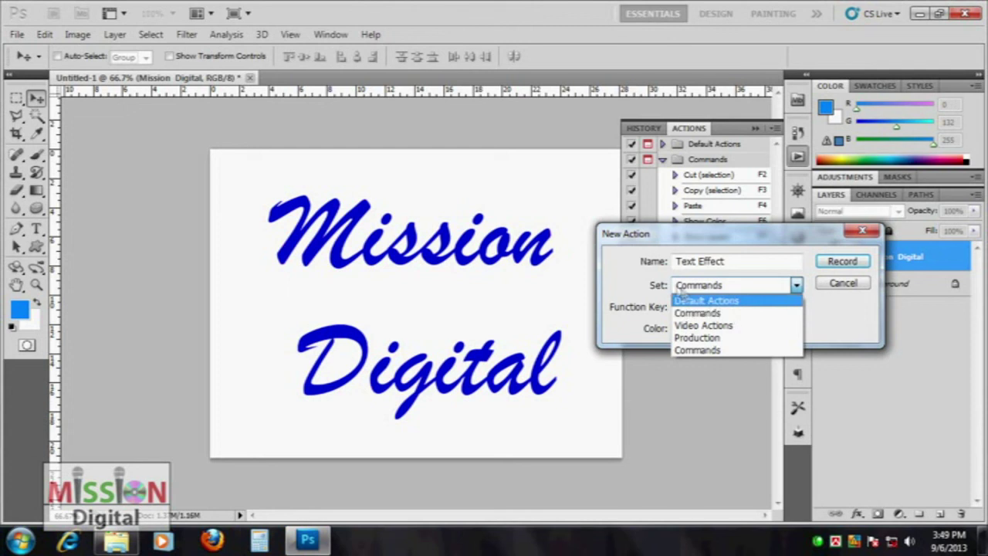
{"action": "left_click", "coordinate": [697, 314]}
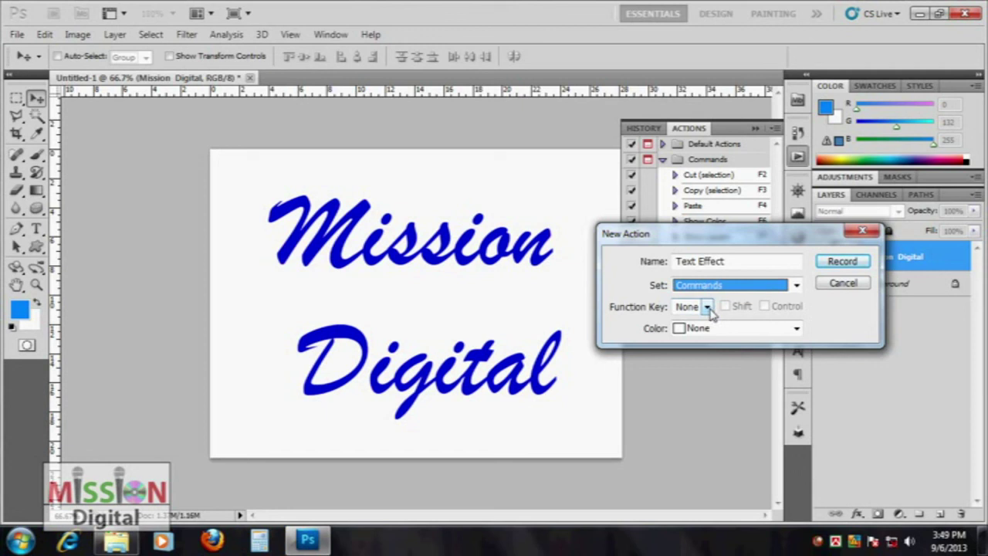
Step: Give the action shortcut F2 with Control and colour Red, then start recording
{"action": "left_click", "coordinate": [706, 307]}
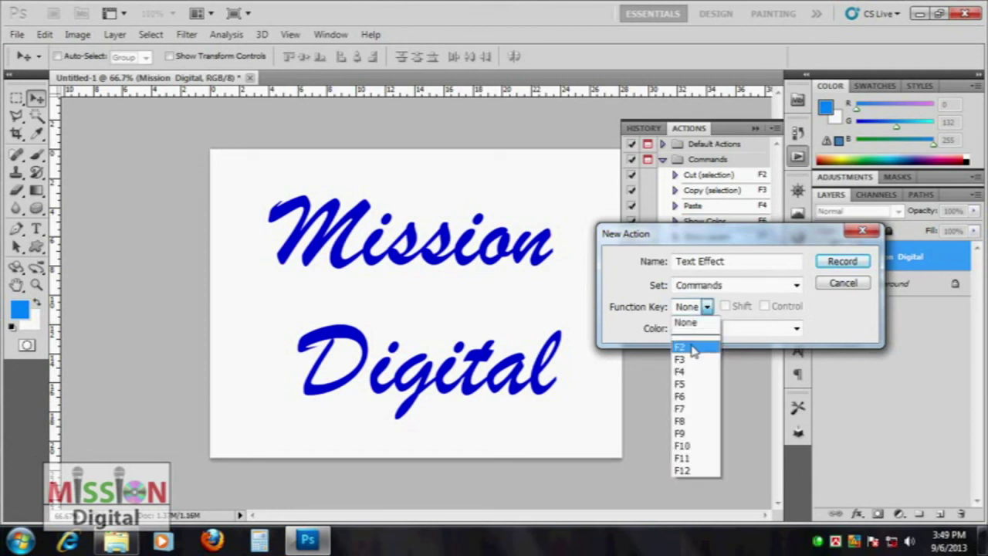
{"action": "left_click", "coordinate": [694, 348]}
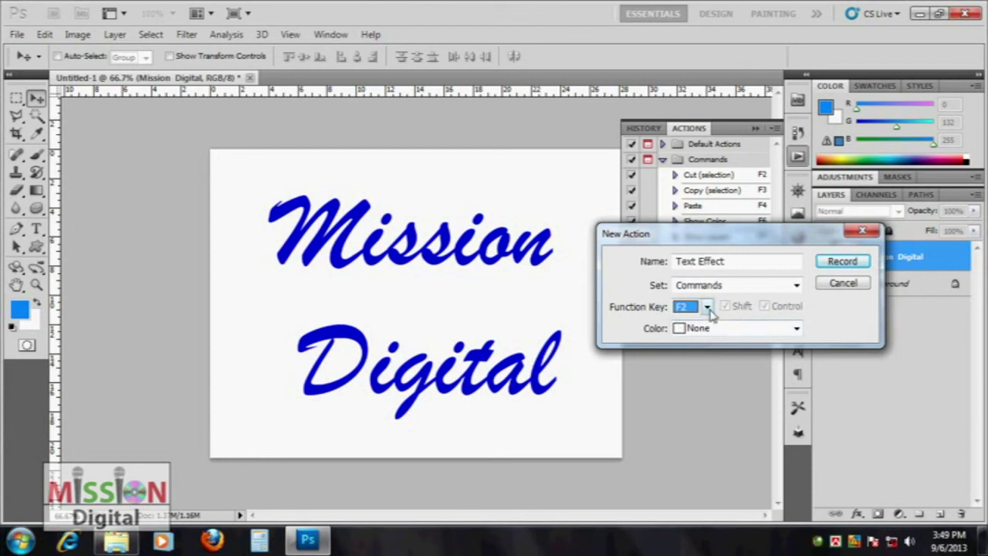
{"action": "left_click", "coordinate": [764, 307]}
{"action": "left_click", "coordinate": [750, 328]}
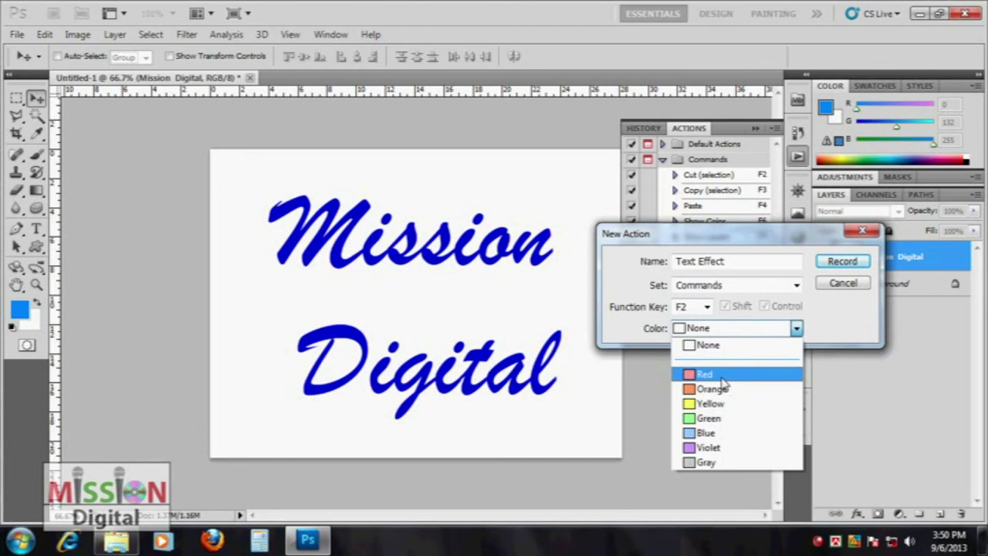
{"action": "left_click", "coordinate": [723, 377]}
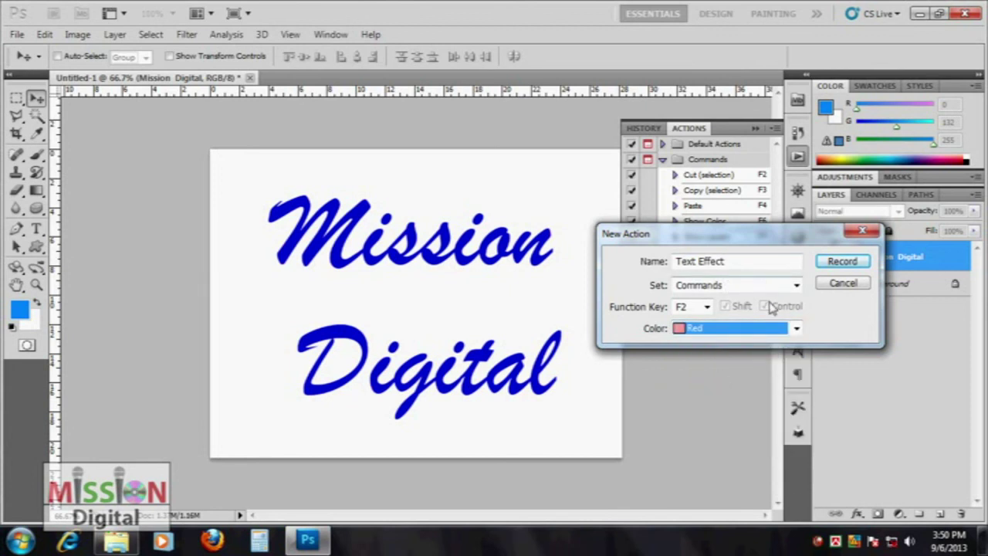
{"action": "left_click", "coordinate": [841, 262]}
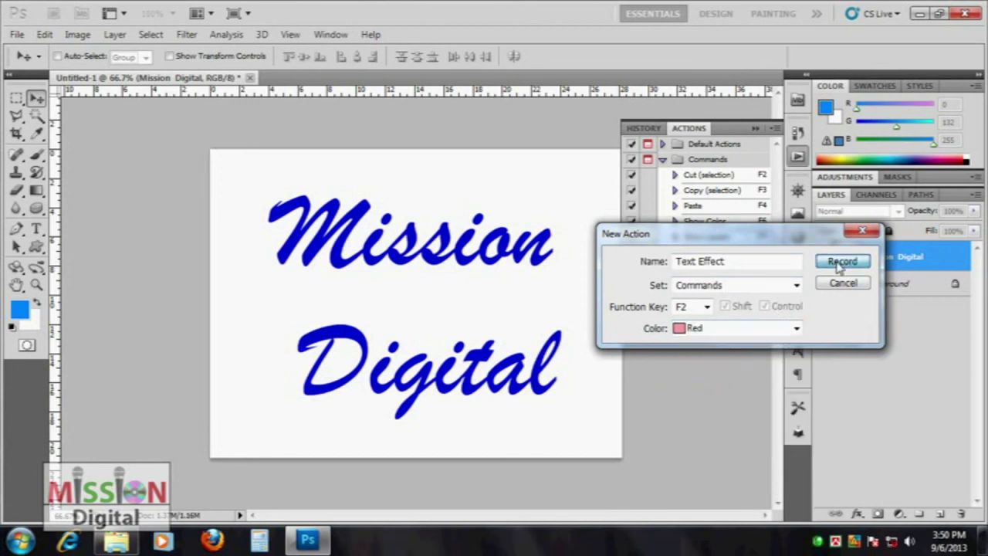
{"action": "scroll", "coordinate": [772, 262], "scroll_direction": "down", "scroll_amount": 1}
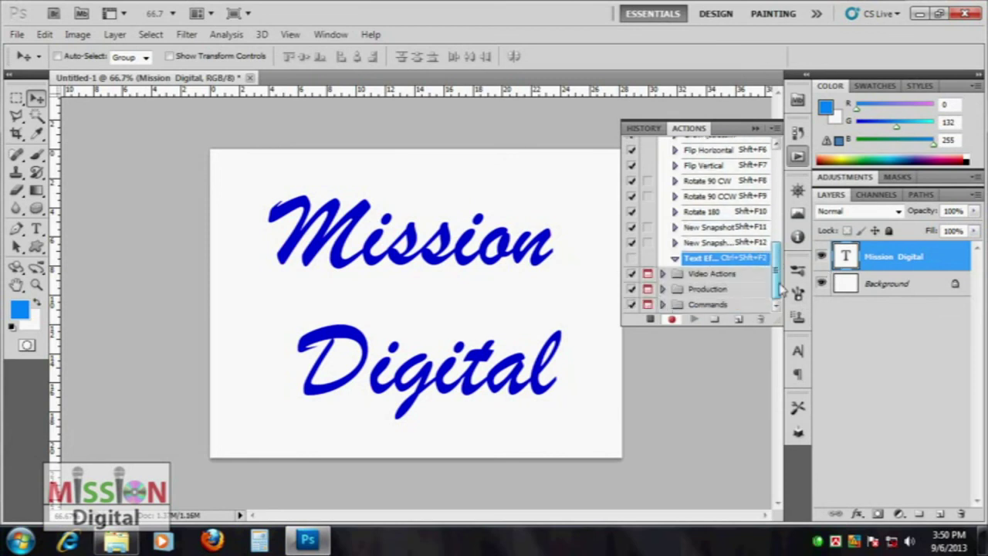
{"action": "left_click_drag", "start_coordinate": [680, 310], "coordinate": [662, 309]}
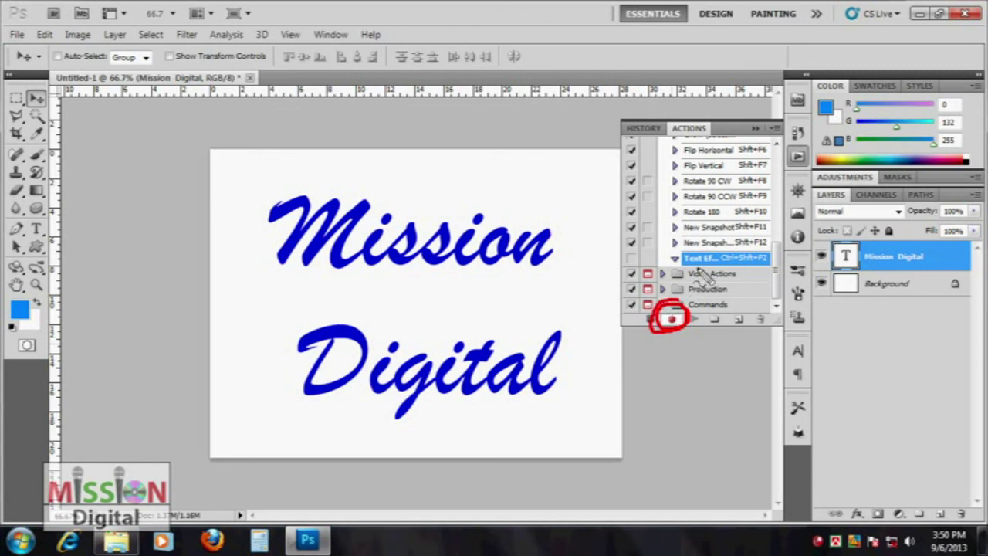
{"action": "key", "text": "Escape"}
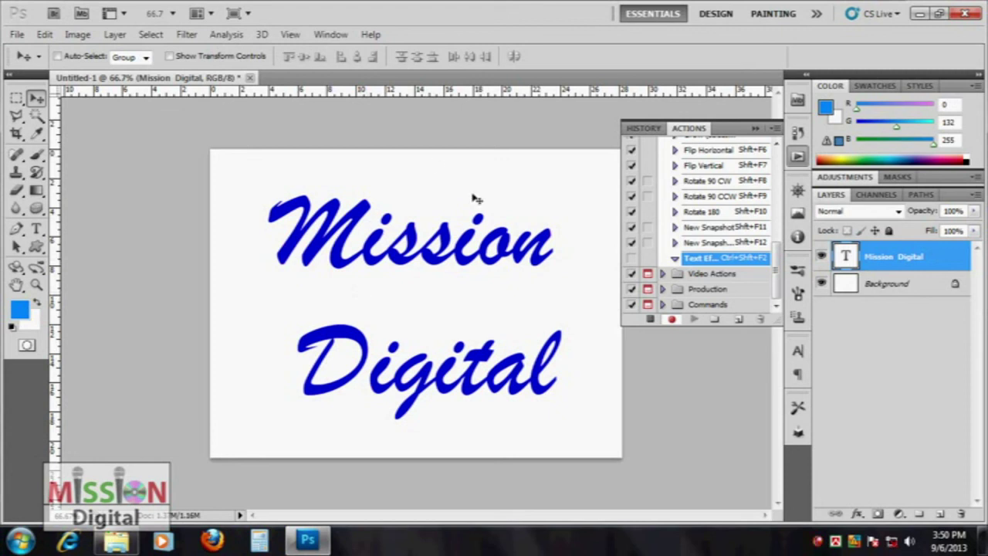
Step: Add a Bevel and Emboss effect to the Mission Digital text with increased Depth
{"action": "left_click", "coordinate": [861, 517]}
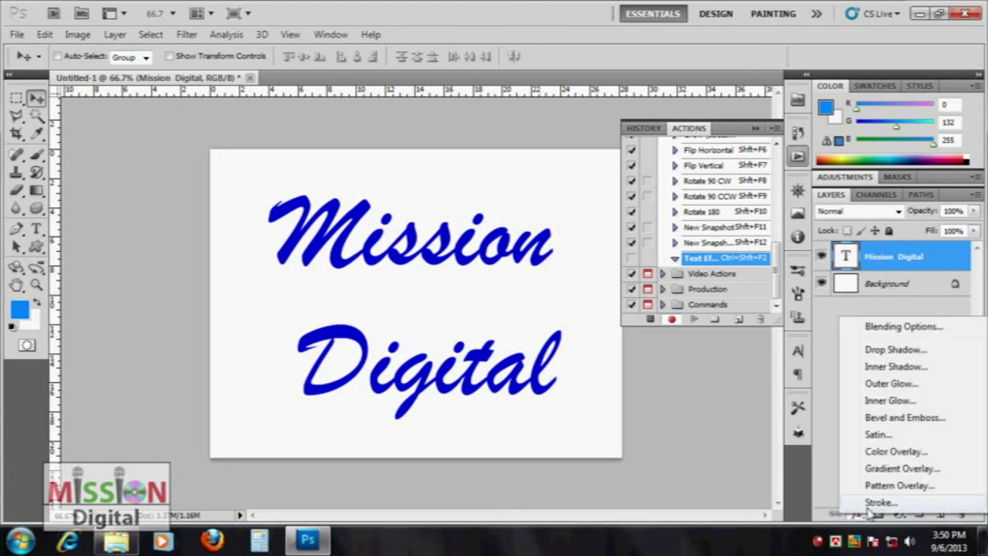
{"action": "left_click", "coordinate": [916, 419]}
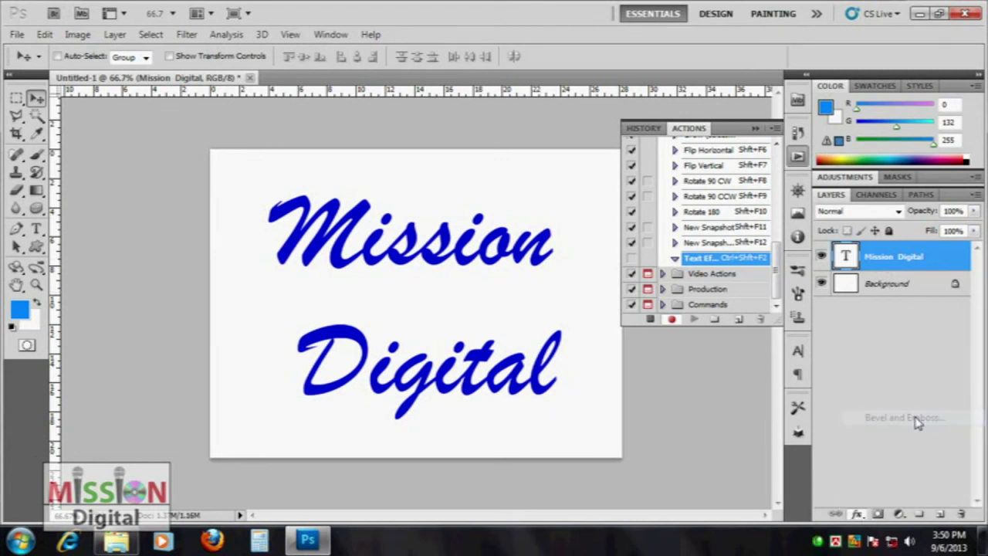
{"action": "mouse_move", "coordinate": [950, 432]}
{"action": "left_mouse_down"}
{"action": "mouse_move", "coordinate": [666, 292]}
{"action": "mouse_move", "coordinate": [634, 368]}
{"action": "left_mouse_up"}
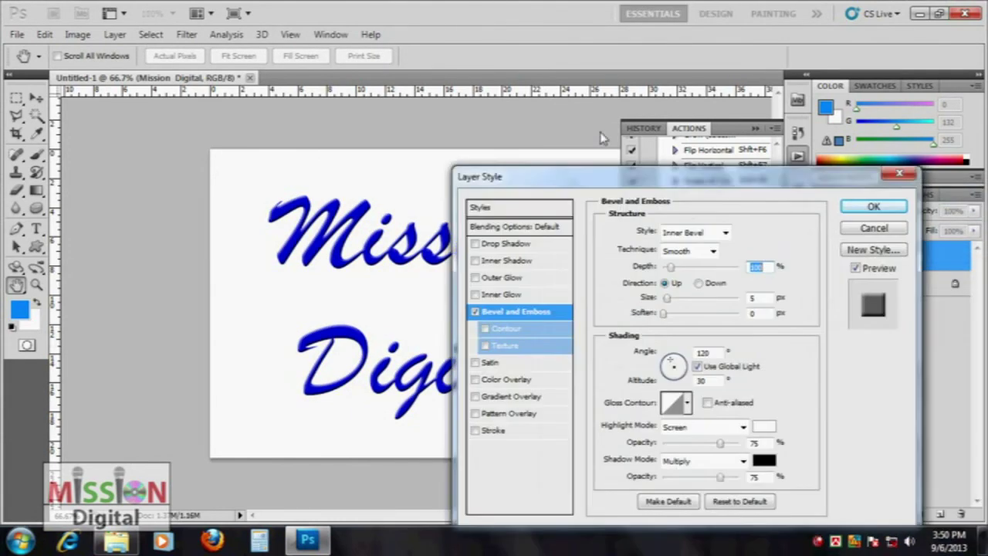
{"action": "left_click_drag", "start_coordinate": [750, 369], "coordinate": [682, 147]}
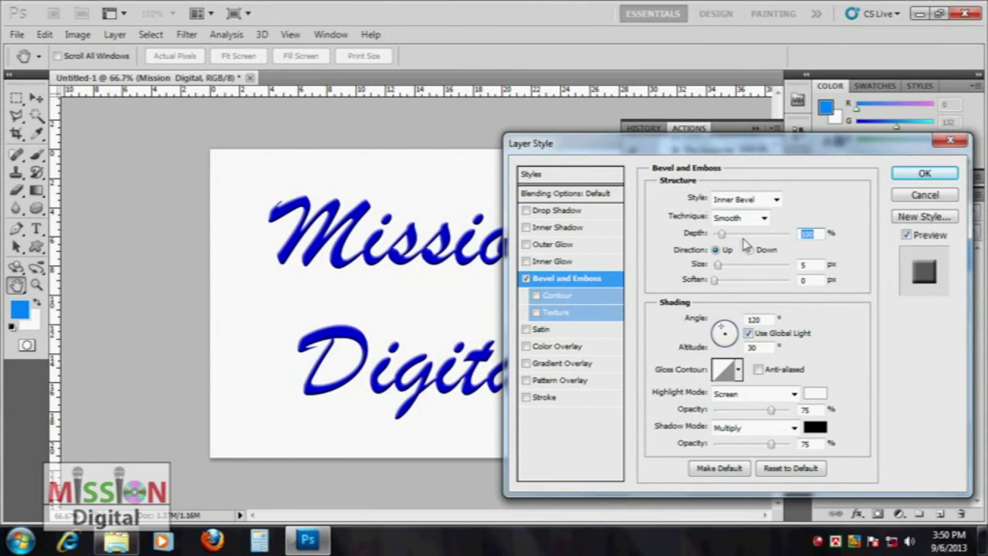
{"action": "left_click_drag", "start_coordinate": [720, 233], "coordinate": [722, 267]}
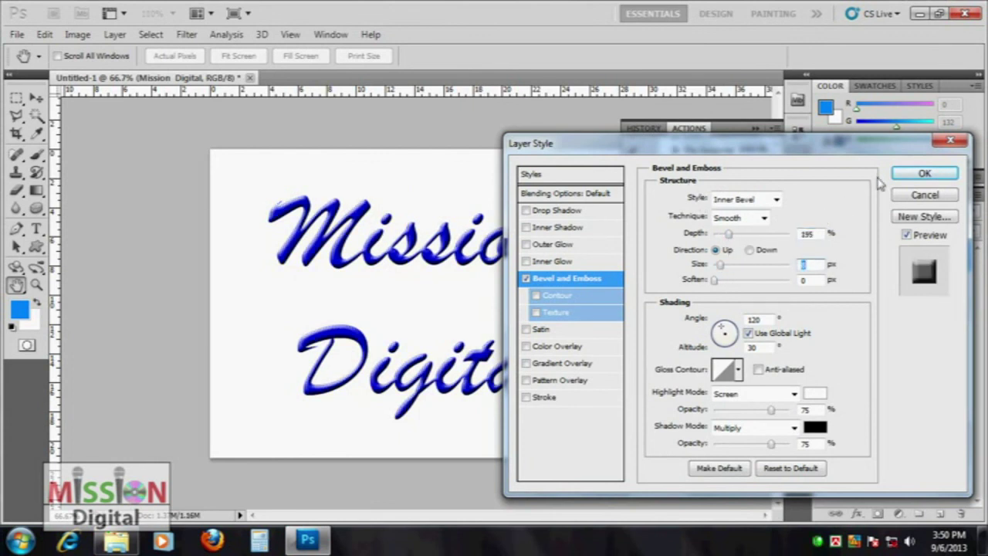
{"action": "left_click", "coordinate": [918, 174]}
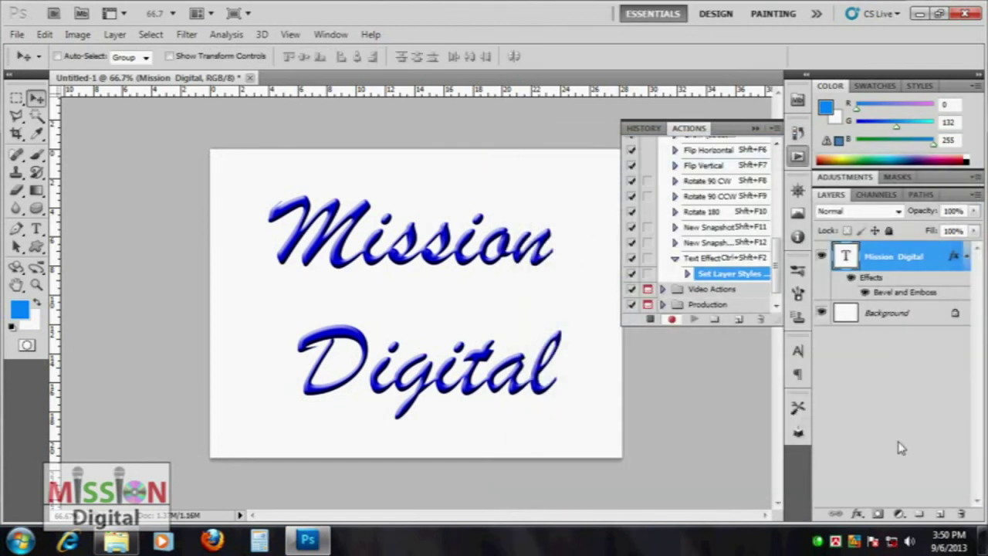
Step: Add a Drop Shadow with a larger Distance to the text
{"action": "left_click", "coordinate": [859, 515]}
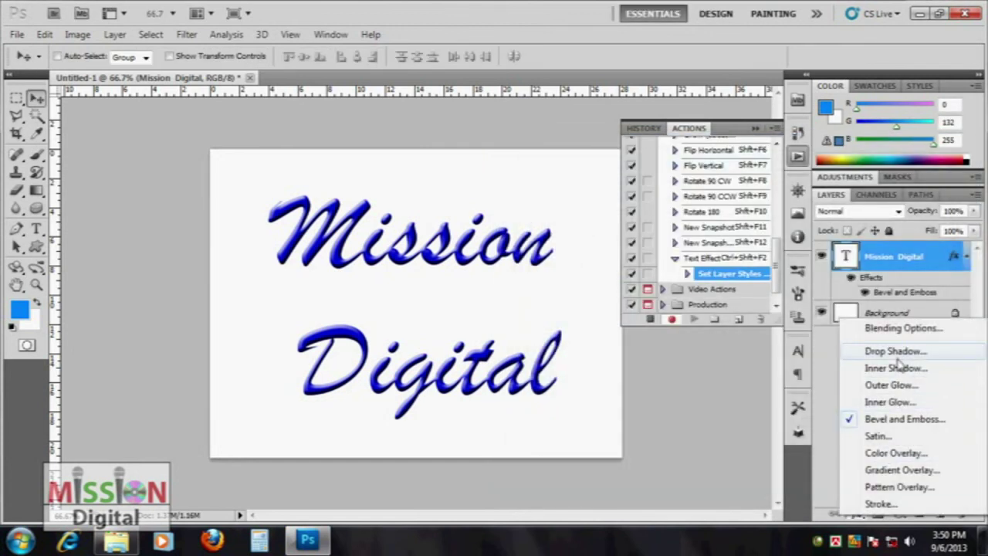
{"action": "left_click", "coordinate": [840, 354]}
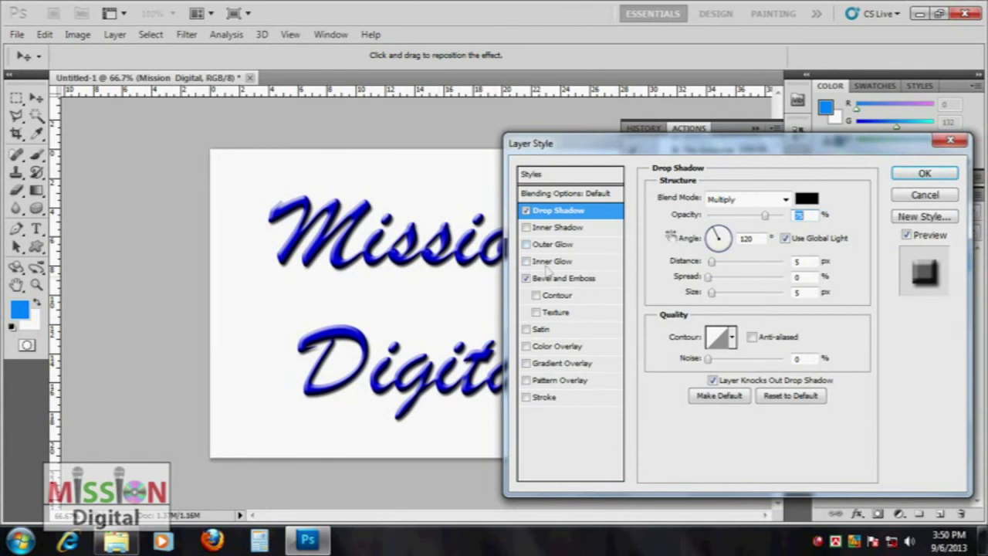
{"action": "left_click_drag", "start_coordinate": [712, 261], "coordinate": [717, 294]}
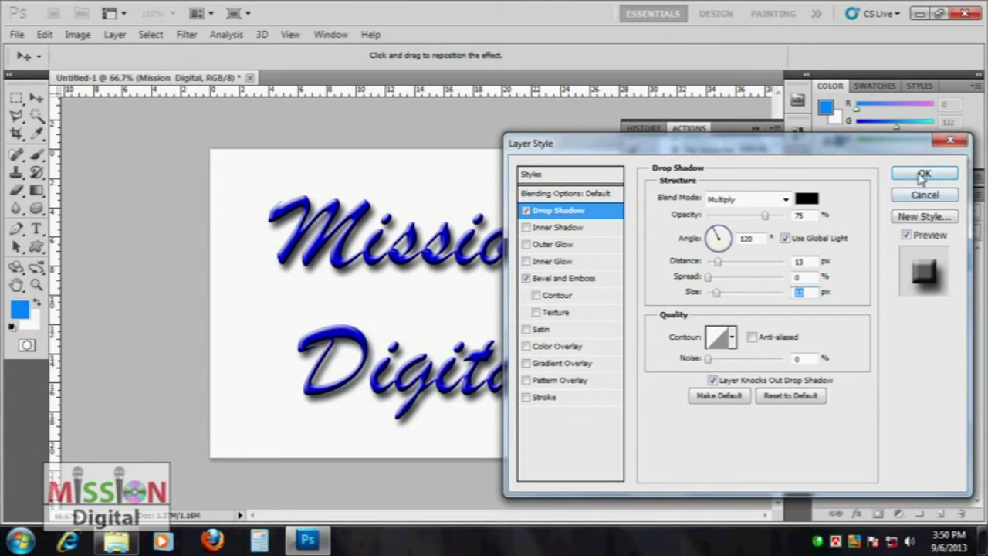
Step: Add a pure red Stroke outline and apply all the layer effects
{"action": "left_click", "coordinate": [526, 396]}
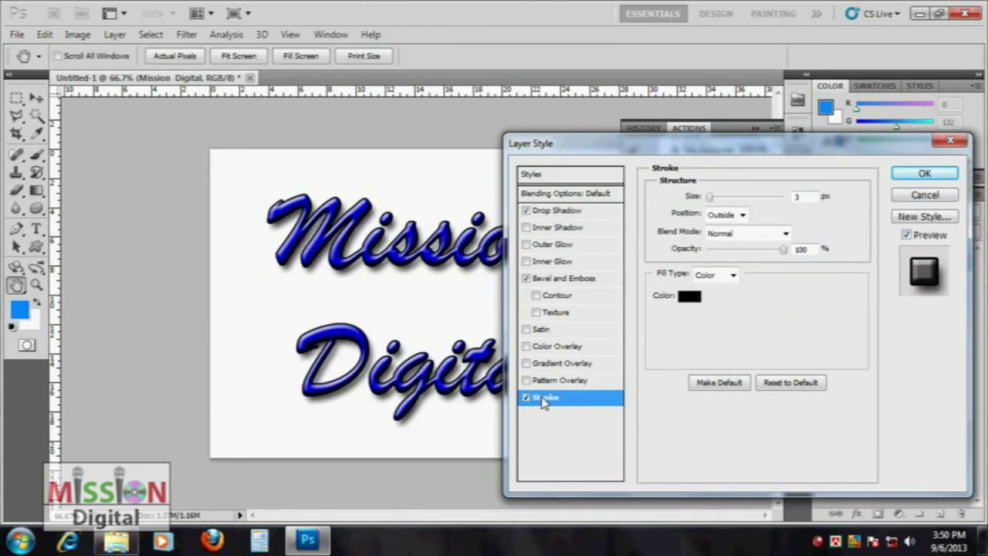
{"action": "left_click", "coordinate": [690, 296]}
{"action": "left_click", "coordinate": [474, 172]}
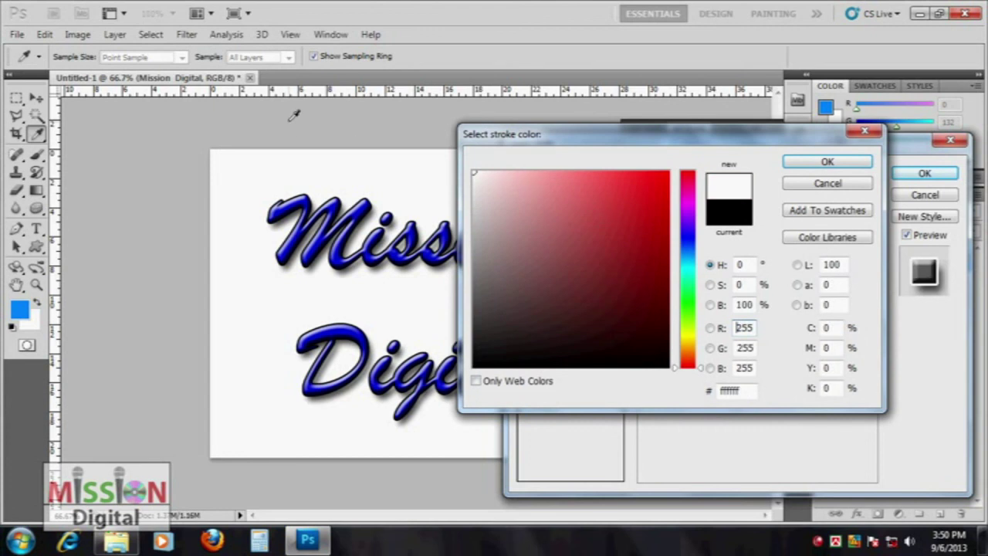
{"action": "left_click_drag", "start_coordinate": [591, 203], "coordinate": [670, 171]}
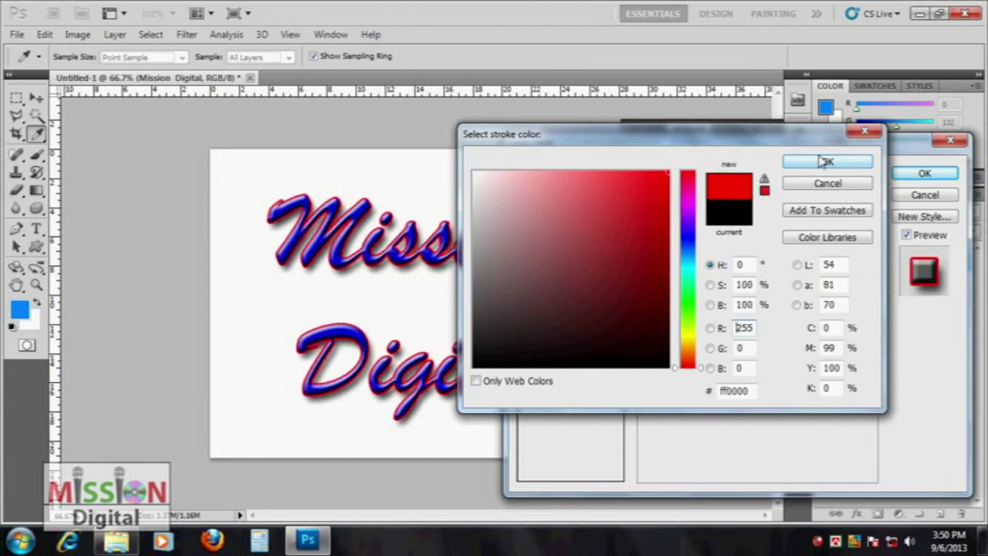
{"action": "left_click", "coordinate": [823, 161]}
{"action": "left_click", "coordinate": [926, 174]}
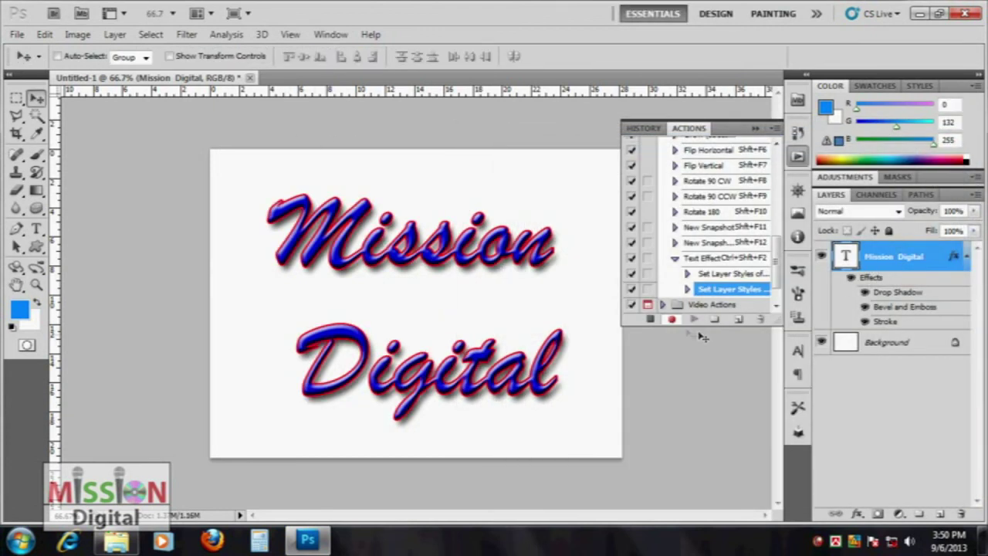
{"action": "left_click", "coordinate": [650, 320]}
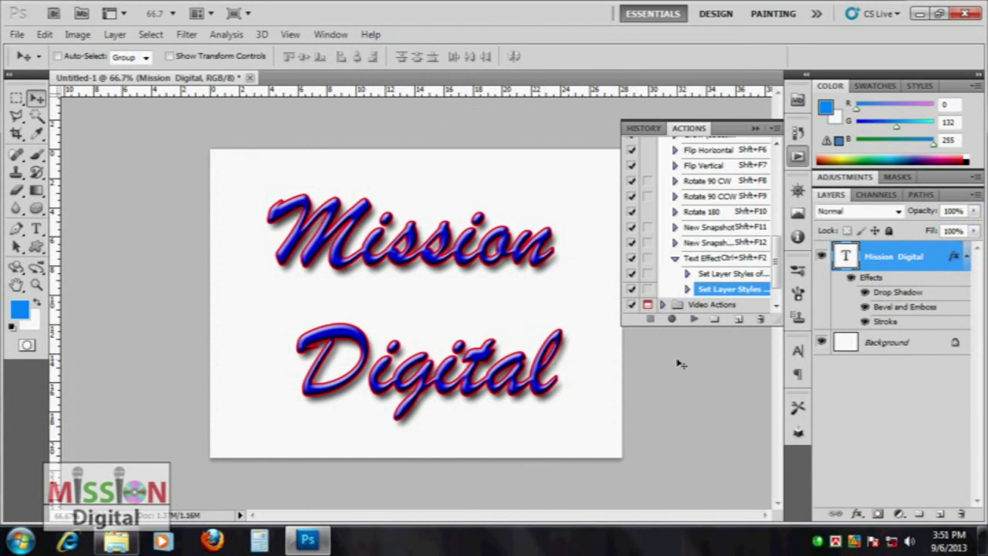
{"action": "left_click_drag", "start_coordinate": [778, 263], "coordinate": [778, 280]}
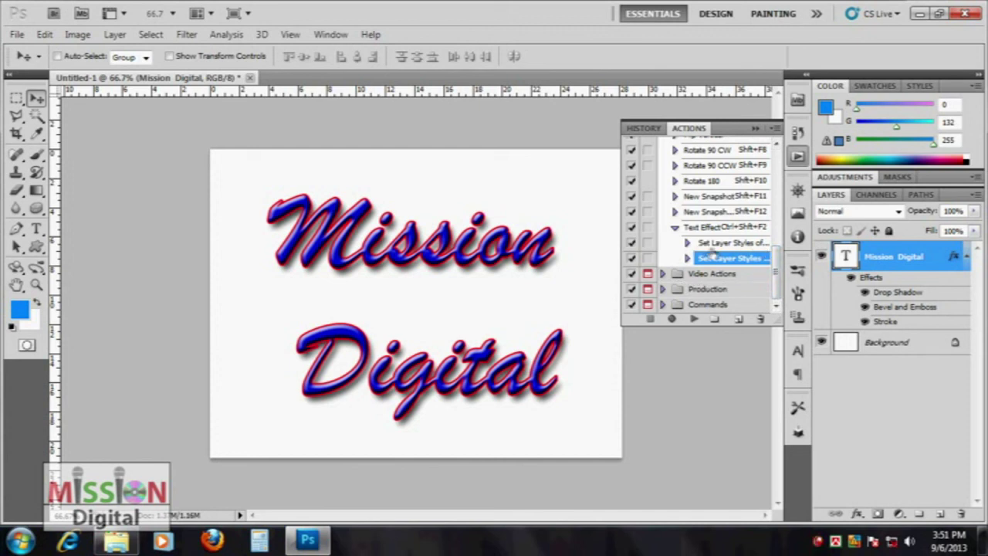
{"action": "left_click_drag", "start_coordinate": [623, 245], "coordinate": [515, 245]}
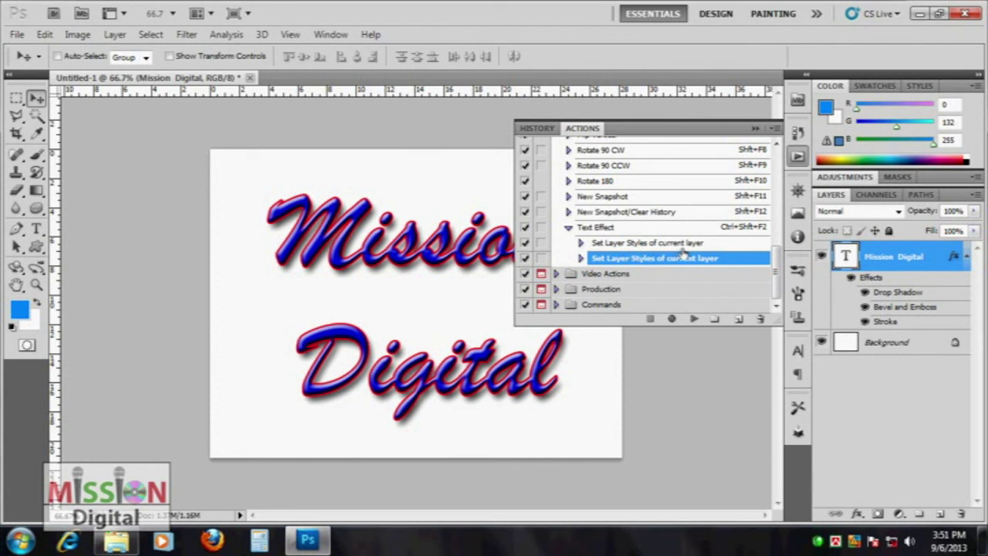
{"action": "left_click", "coordinate": [581, 243]}
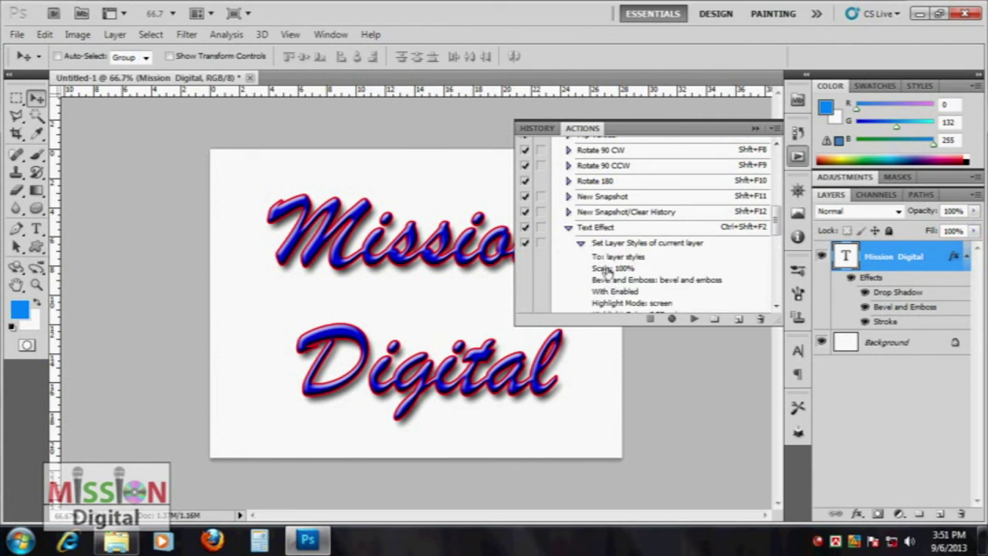
{"action": "left_click_drag", "start_coordinate": [778, 231], "coordinate": [778, 281]}
{"action": "left_click", "coordinate": [645, 297]}
{"action": "left_click", "coordinate": [580, 257]}
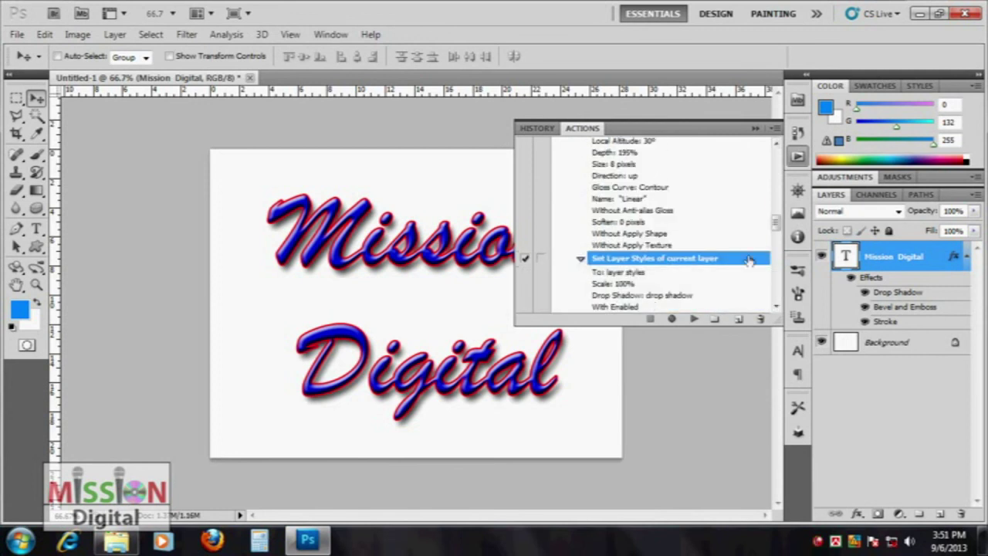
{"action": "mouse_move", "coordinate": [775, 222]}
{"action": "left_mouse_down"}
{"action": "mouse_move", "coordinate": [778, 270]}
{"action": "mouse_move", "coordinate": [793, 197]}
{"action": "left_mouse_up"}
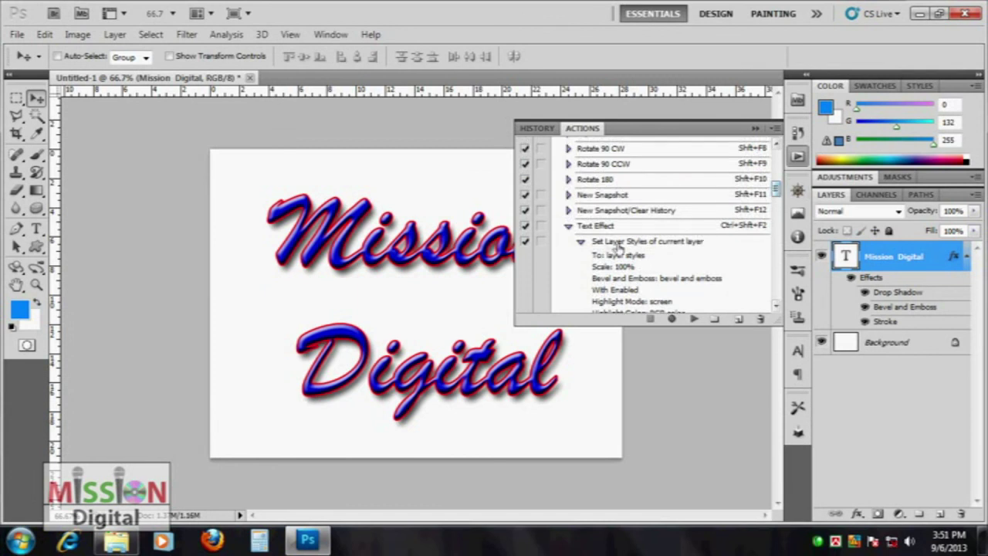
{"action": "left_click", "coordinate": [580, 242]}
{"action": "left_click", "coordinate": [581, 258]}
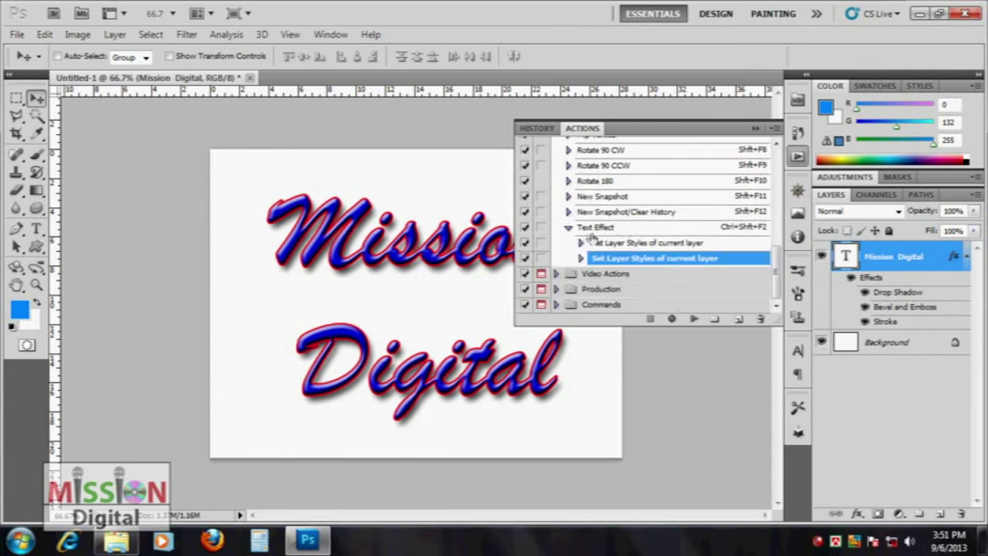
{"action": "mouse_move", "coordinate": [519, 214]}
{"action": "left_mouse_down"}
{"action": "mouse_move", "coordinate": [640, 214]}
{"action": "mouse_move", "coordinate": [525, 214]}
{"action": "mouse_move", "coordinate": [611, 216]}
{"action": "mouse_move", "coordinate": [551, 220]}
{"action": "left_mouse_up"}
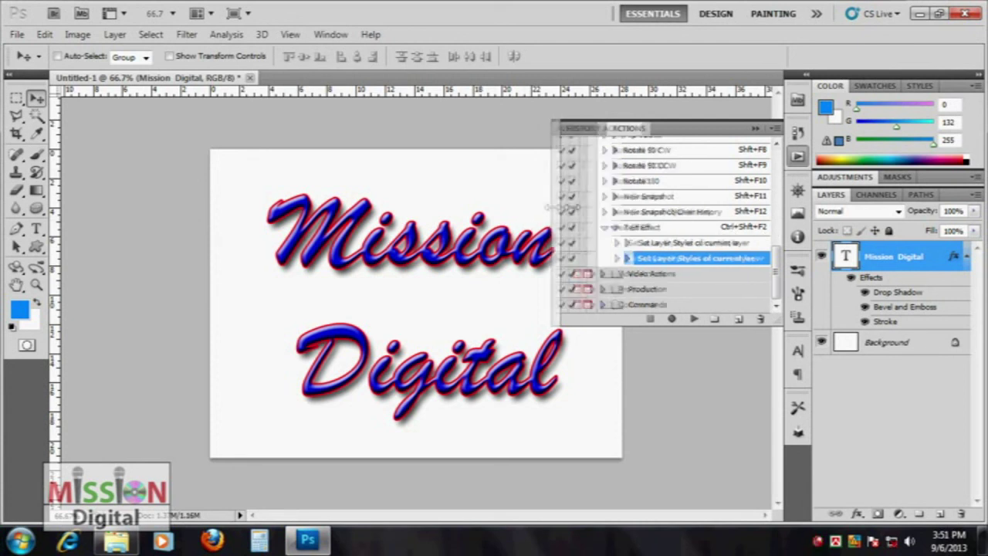
{"action": "left_click_drag", "start_coordinate": [548, 208], "coordinate": [629, 208]}
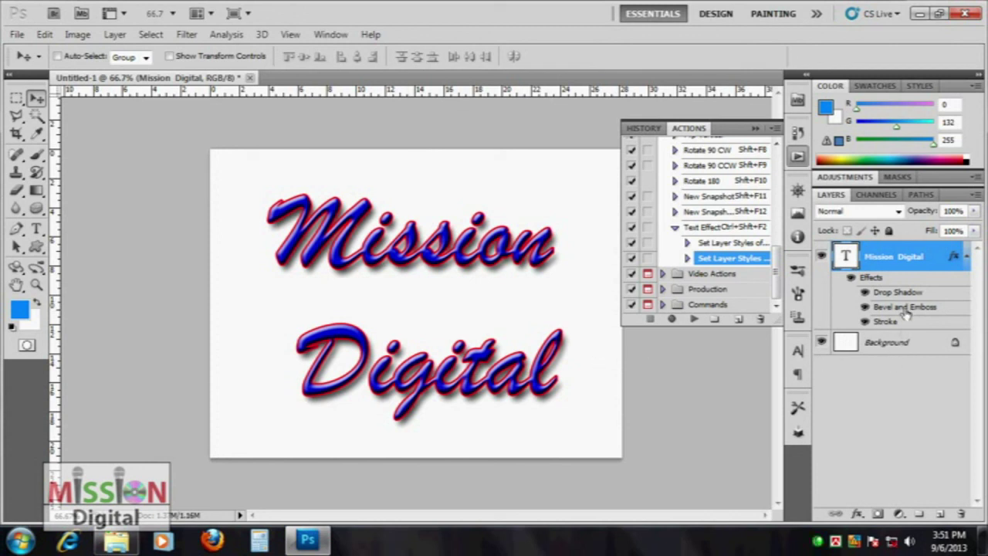
Step: Undo the layer effects and remove the Mission Digital text layer
{"action": "key", "text": "ctrl+z"}
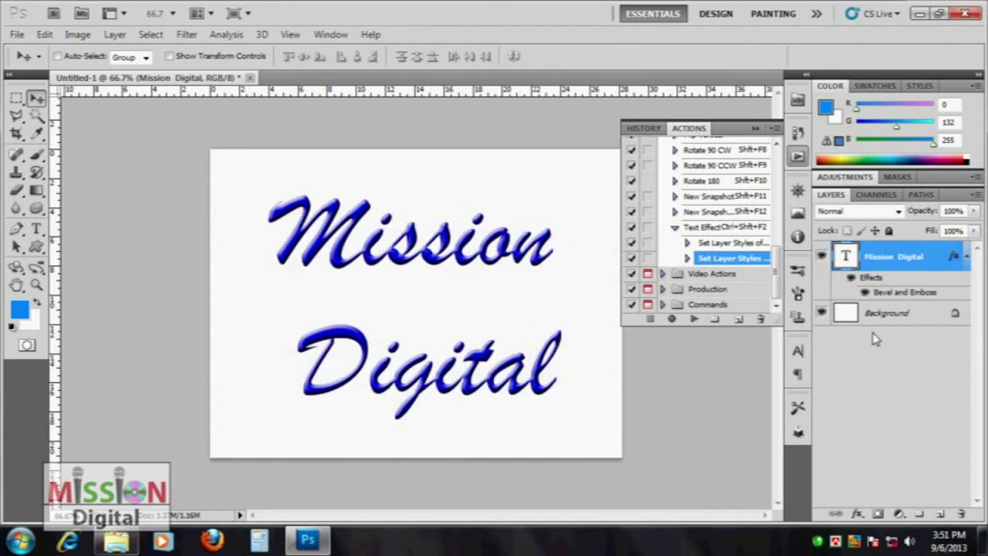
{"action": "key", "text": "ctrl+alt+z"}
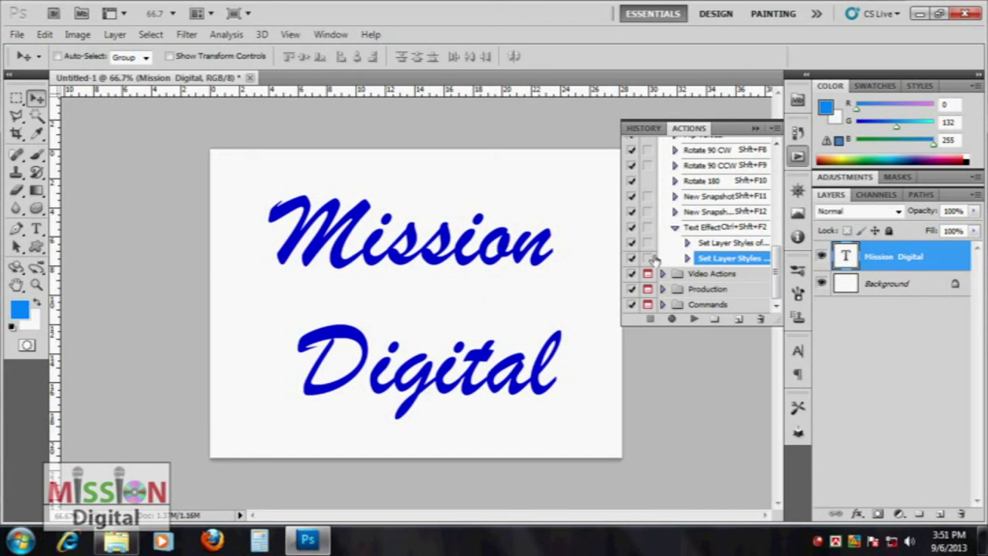
{"action": "key", "text": "ctrl+alt+z"}
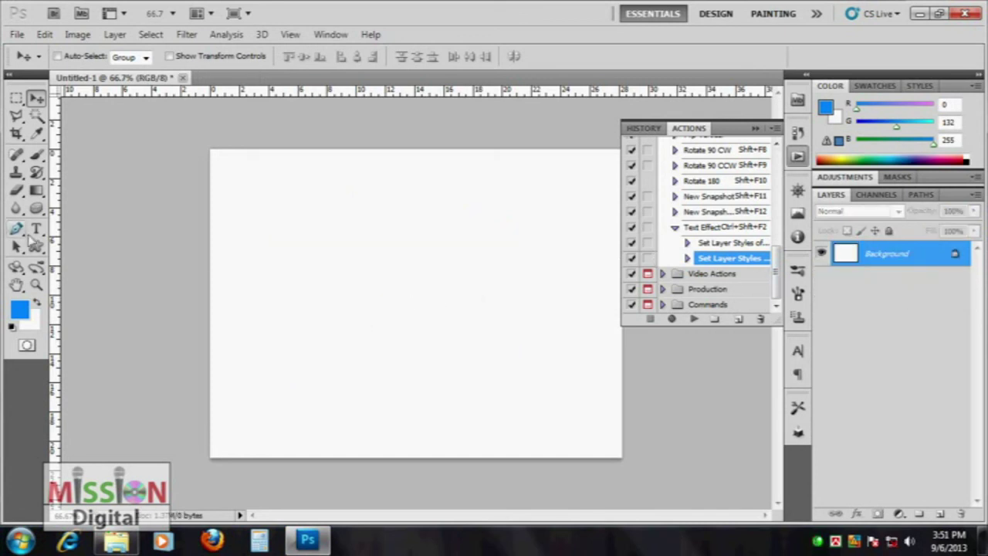
Step: Create a new script text layer reading 'Text Effect'
{"action": "left_click", "coordinate": [36, 228]}
{"action": "left_click", "coordinate": [321, 288]}
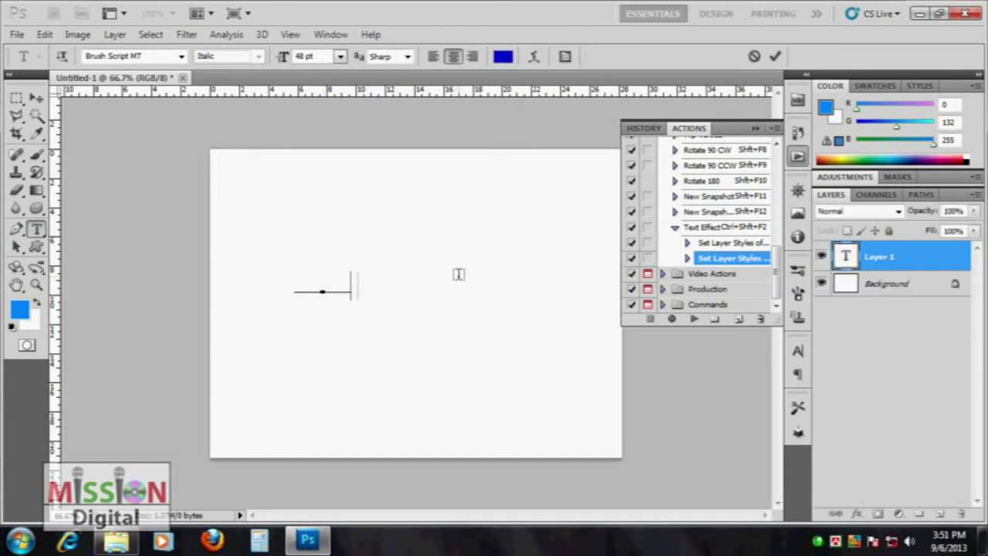
{"action": "key", "text": "ctrl+shift+F2"}
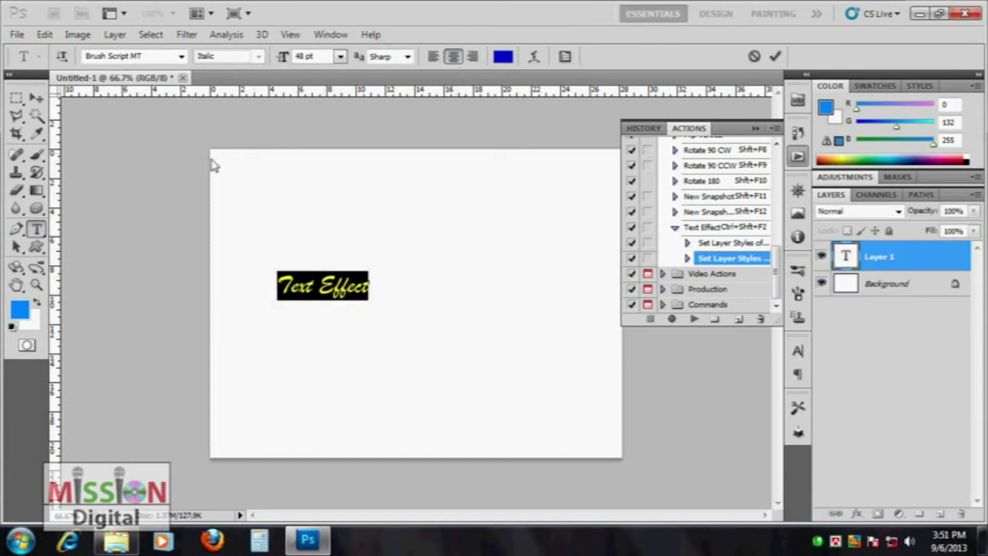
{"action": "left_click", "coordinate": [36, 97]}
Step: Enlarge the text to about 350 percent and move it toward the canvas centre
{"action": "key", "text": "ctrl+t"}
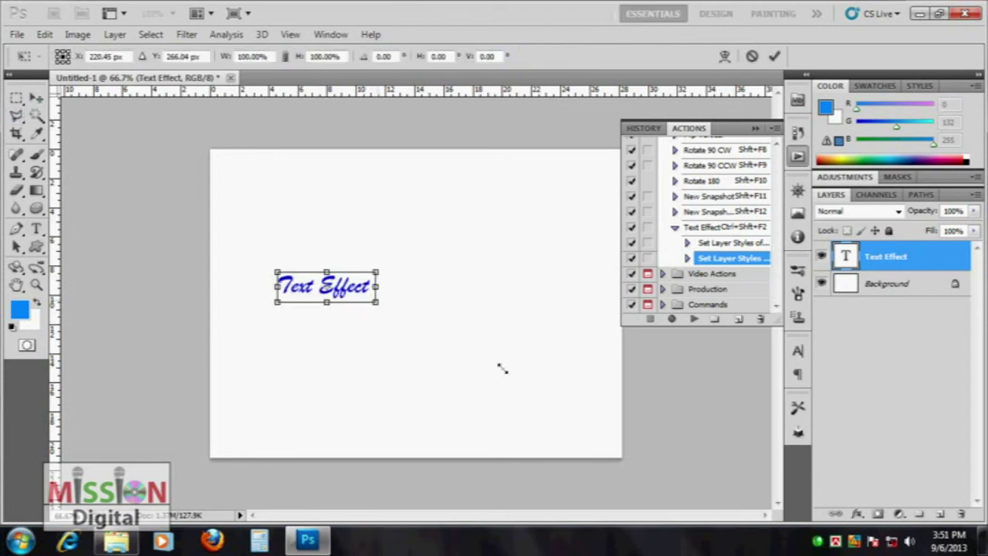
{"action": "left_click_drag", "start_coordinate": [502, 369], "coordinate": [597, 413]}
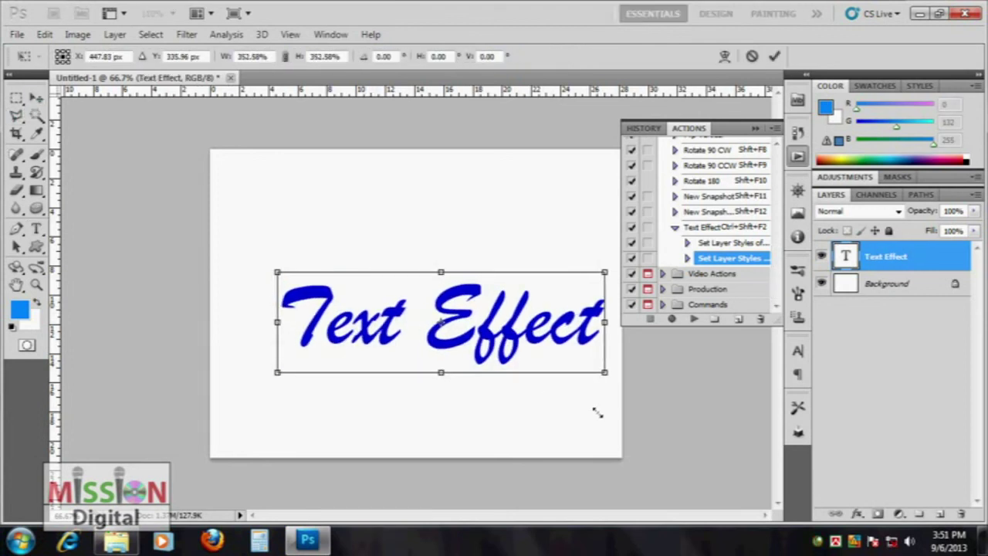
{"action": "key", "text": "Return"}
{"action": "left_click_drag", "start_coordinate": [474, 330], "coordinate": [443, 311]}
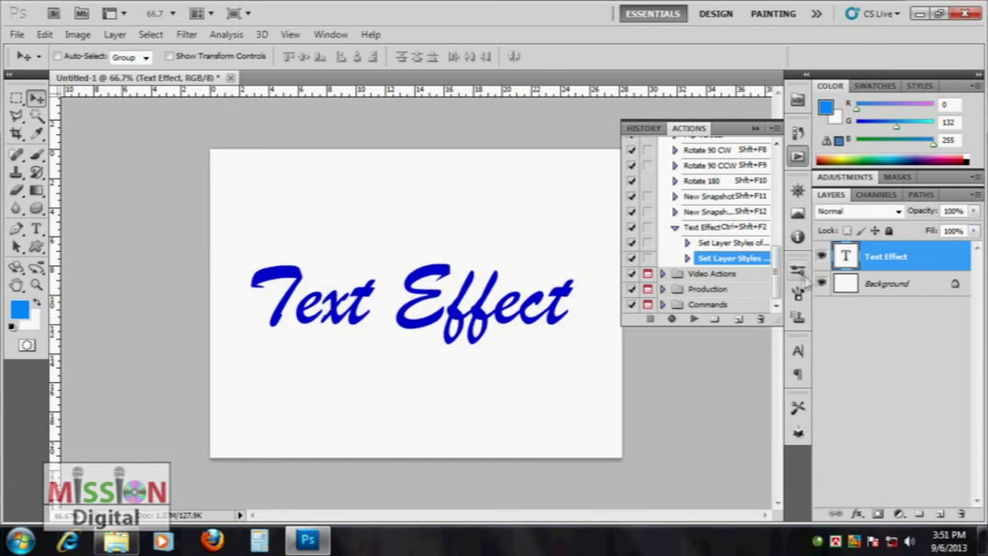
Step: Set the Text Effect text colour to bright green 03db17
{"action": "double_click", "coordinate": [845, 256]}
{"action": "left_click", "coordinate": [500, 59]}
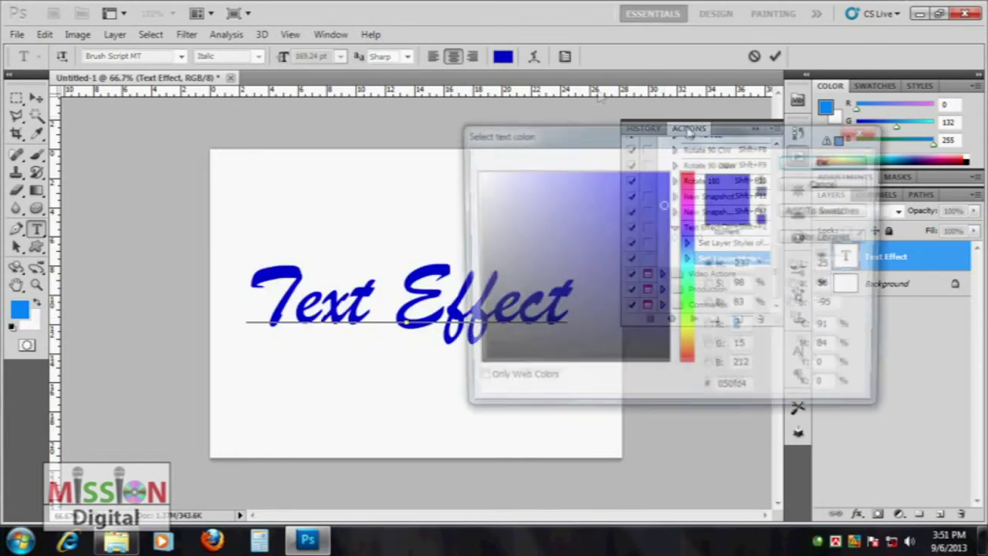
{"action": "left_click", "coordinate": [685, 357]}
{"action": "left_click", "coordinate": [827, 159]}
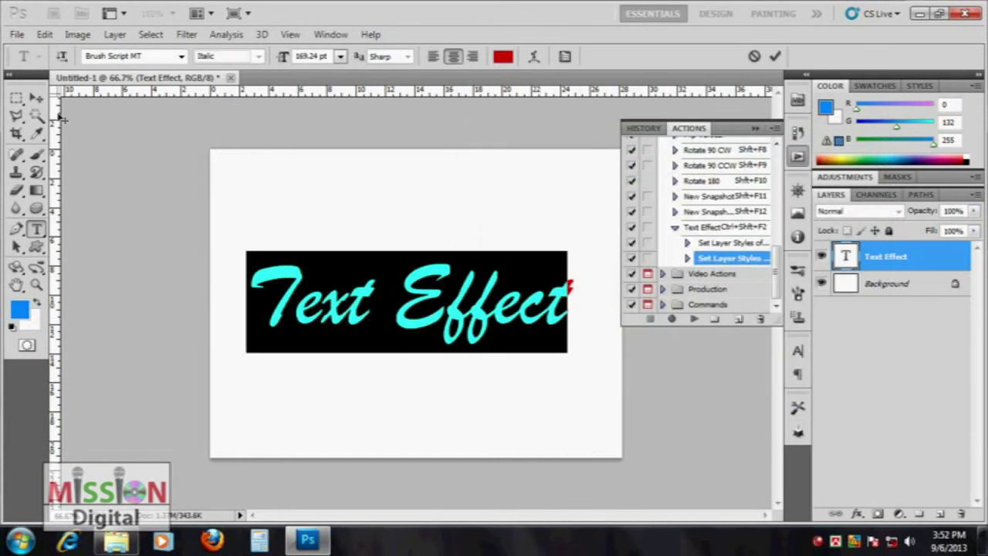
{"action": "left_click", "coordinate": [503, 56]}
{"action": "mouse_move", "coordinate": [704, 345]}
{"action": "left_mouse_down"}
{"action": "mouse_move", "coordinate": [693, 285]}
{"action": "mouse_move", "coordinate": [693, 298]}
{"action": "left_mouse_up"}
{"action": "left_click", "coordinate": [665, 199]}
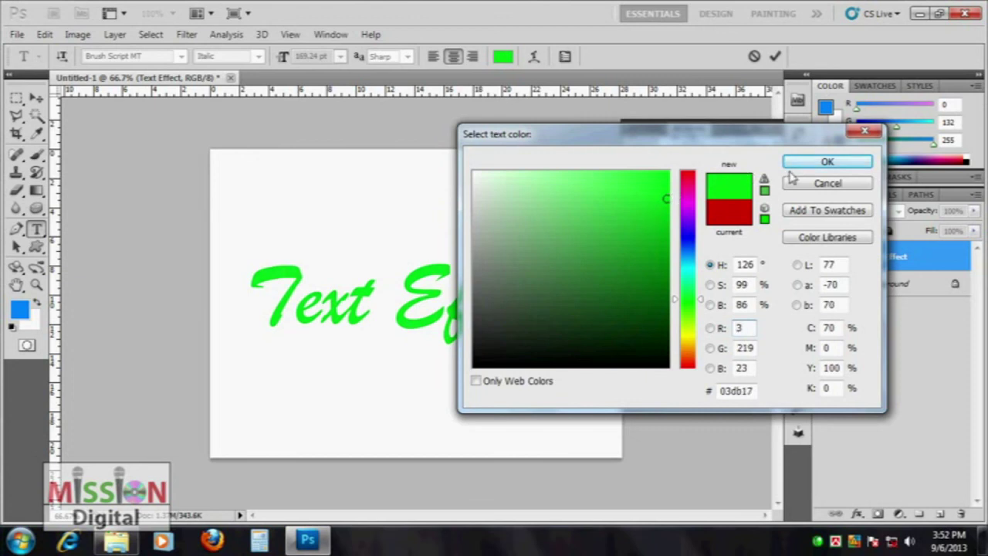
{"action": "left_click", "coordinate": [824, 162]}
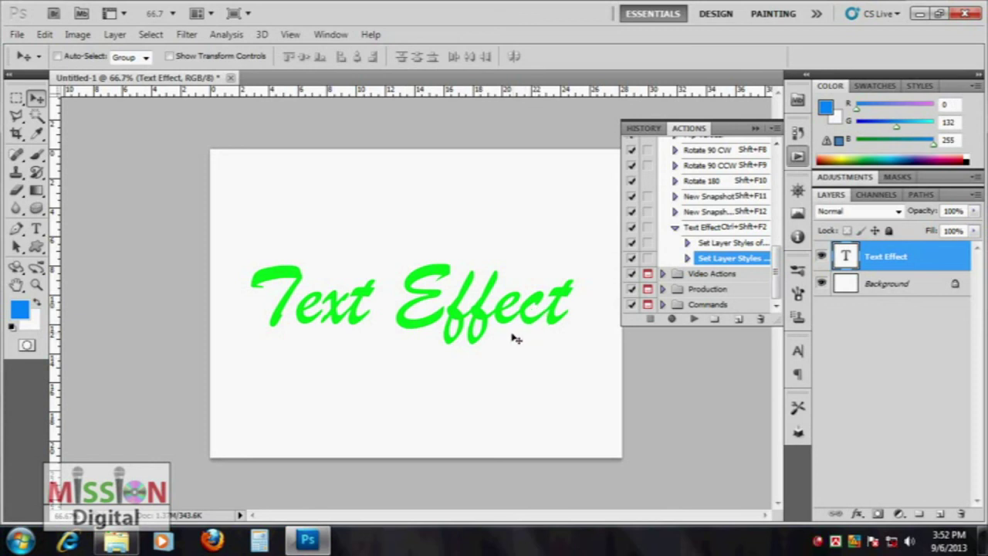
{"action": "key", "text": "ctrl+shift+F2"}
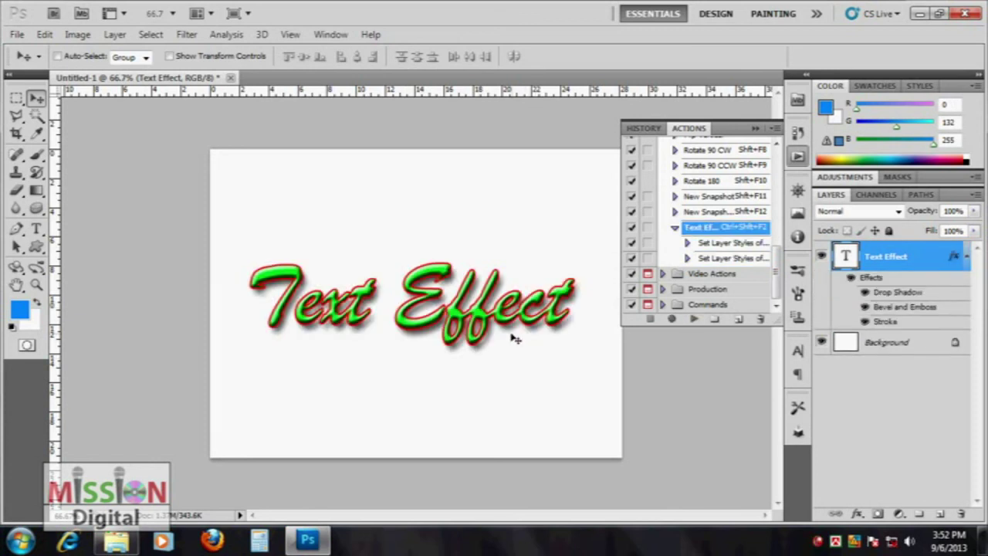
{"action": "key", "text": "ctrl+alt+z"}
{"action": "key", "text": "ctrl+alt+z"}
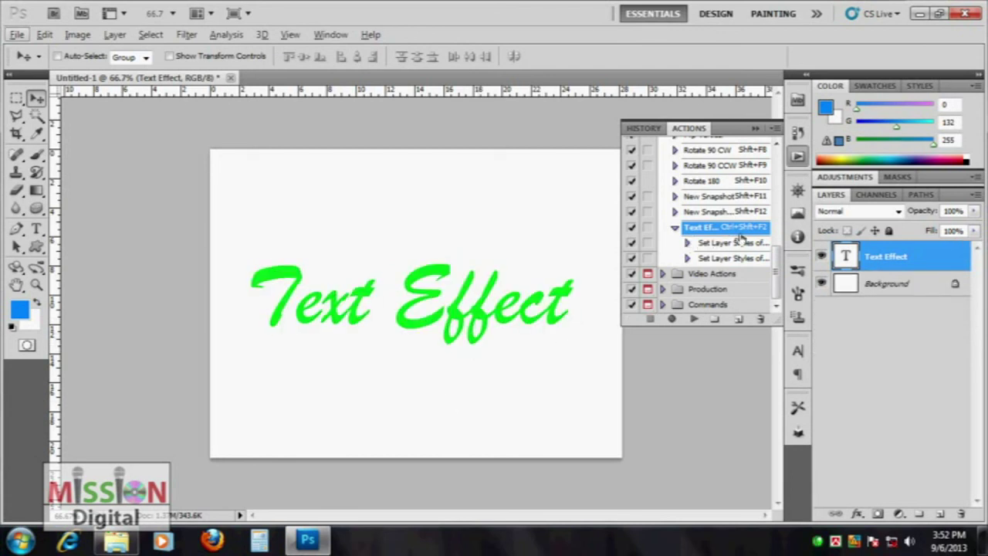
{"action": "double_click", "coordinate": [699, 227]}
{"action": "left_click", "coordinate": [694, 320]}
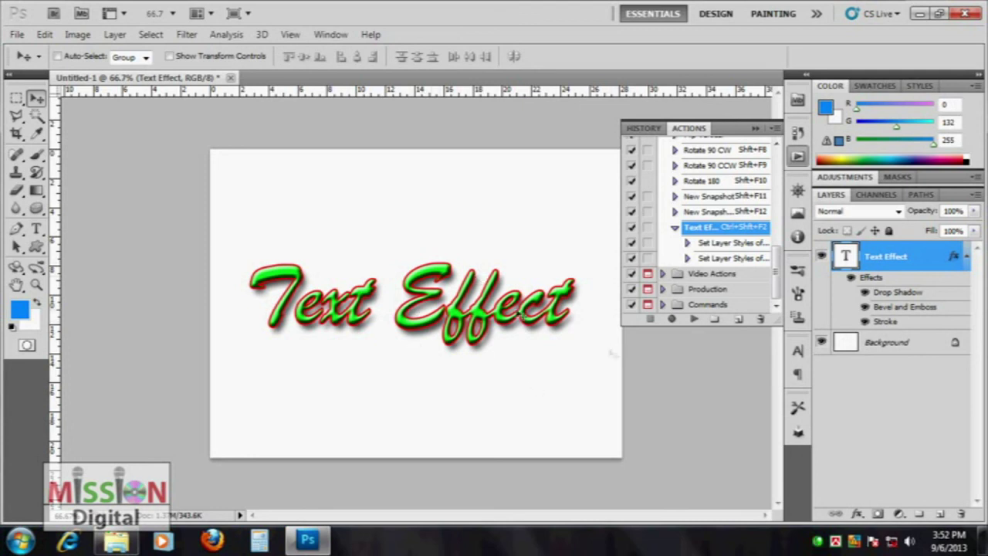
{"action": "key", "text": "ctrl+alt+z"}
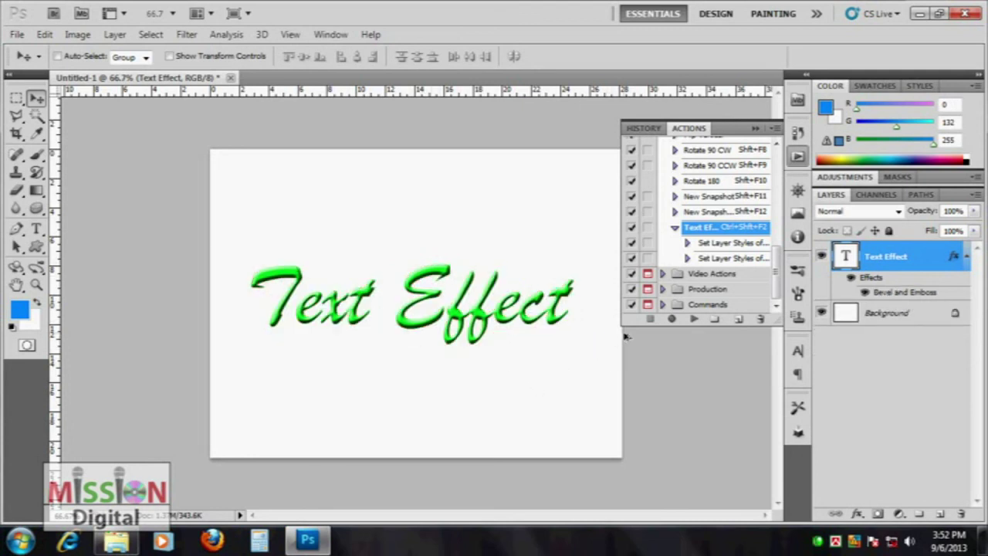
{"action": "key", "text": "ctrl+alt+z"}
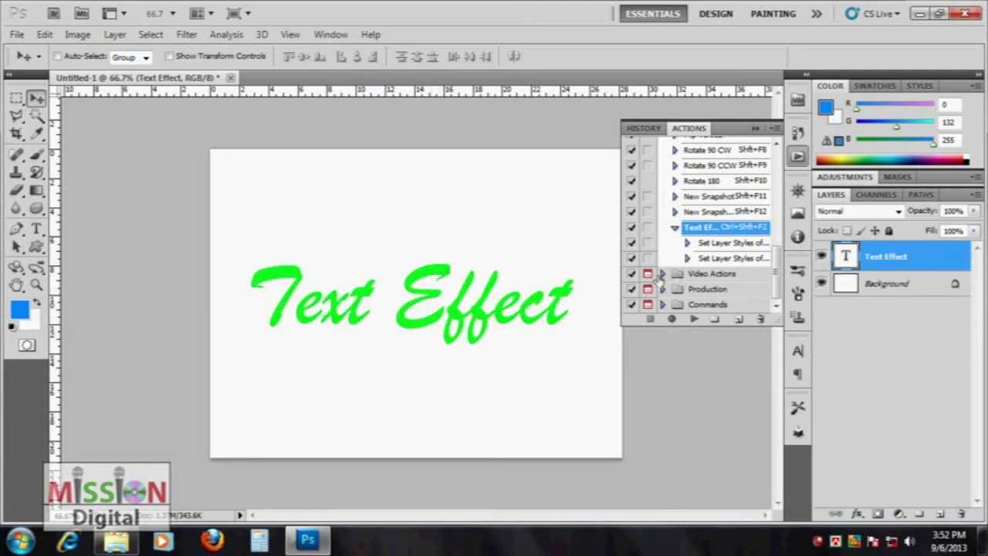
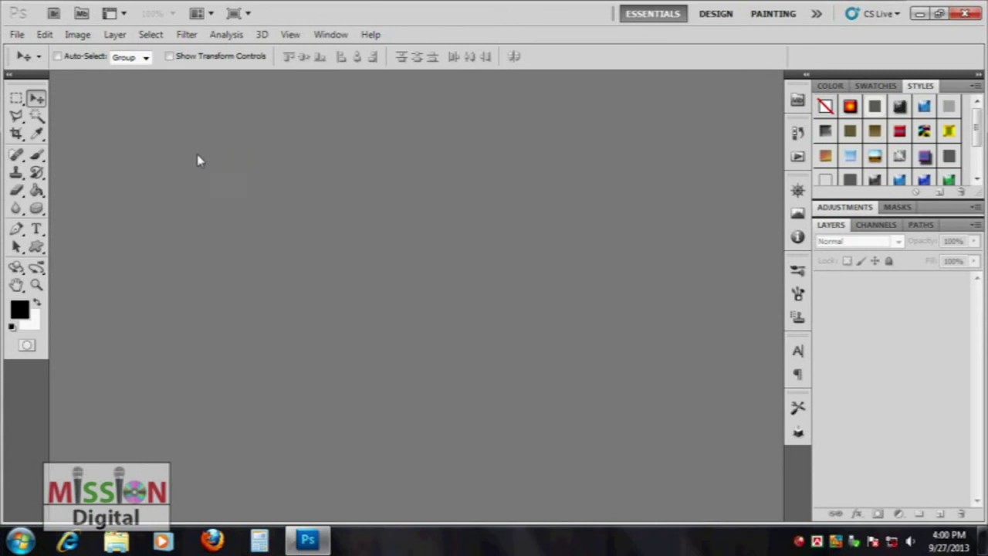
Step: Create a new 800 x 600 px, 72 ppi white document from the Web preset
{"action": "left_click", "coordinate": [16, 34]}
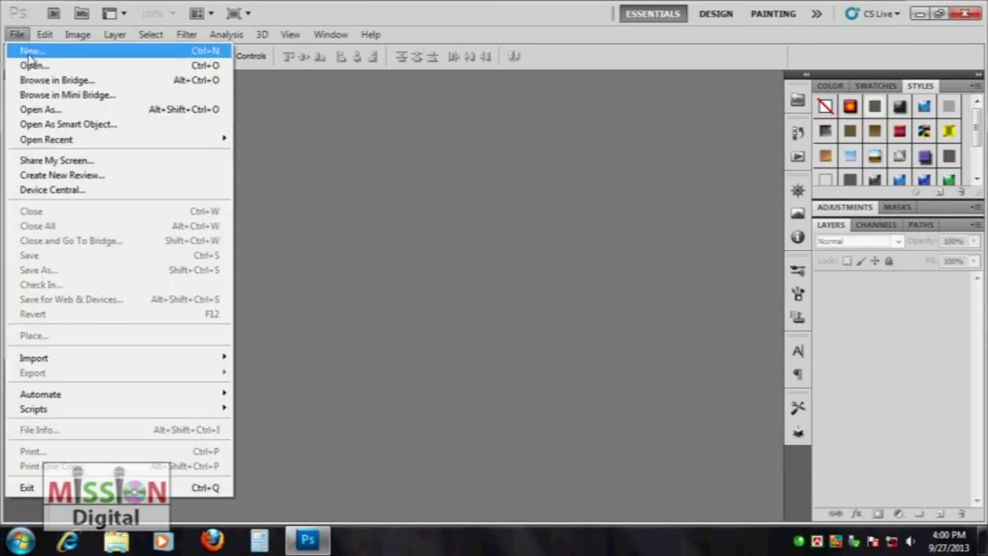
{"action": "left_click", "coordinate": [28, 53]}
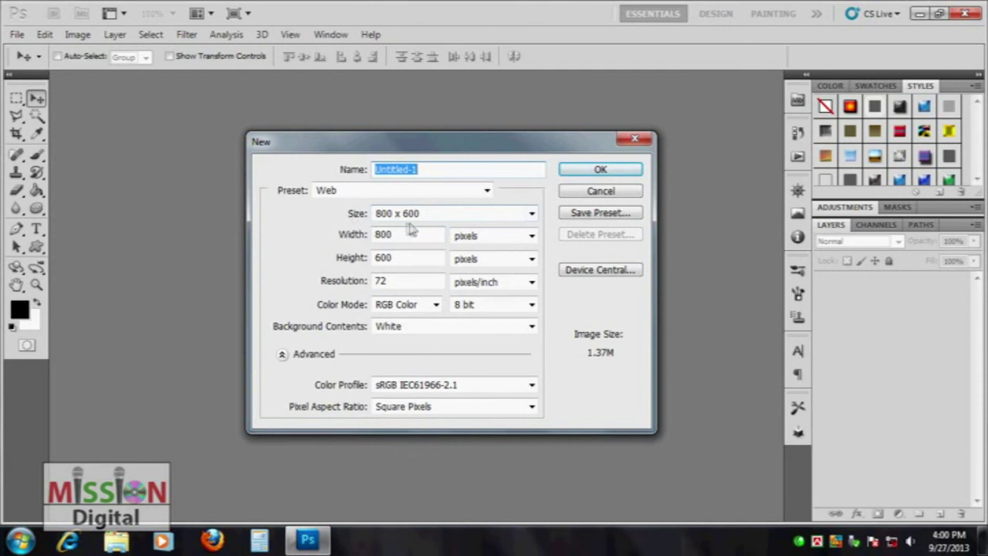
{"action": "left_click", "coordinate": [602, 169]}
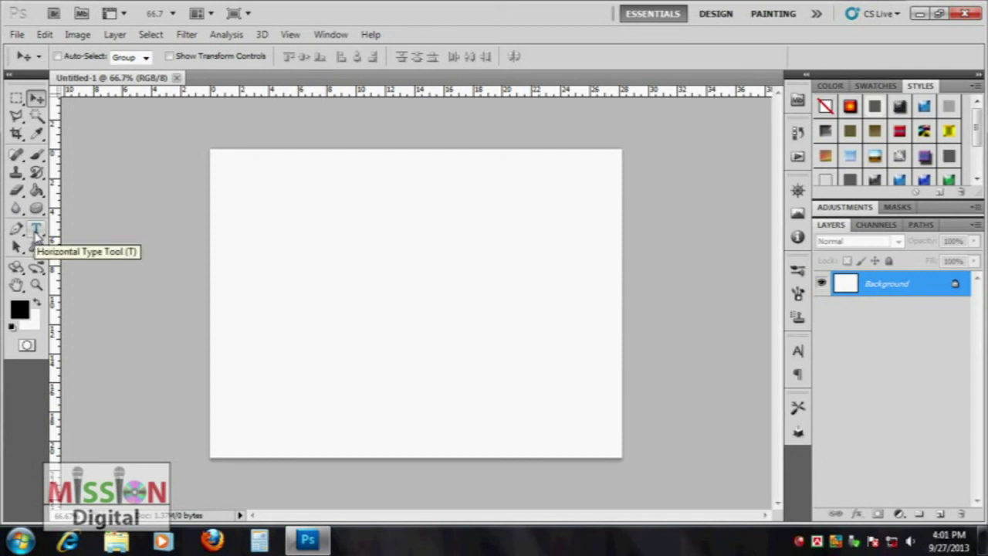
Step: Type 'mission Digital' on the canvas and move it to the centre
{"action": "left_click", "coordinate": [36, 230]}
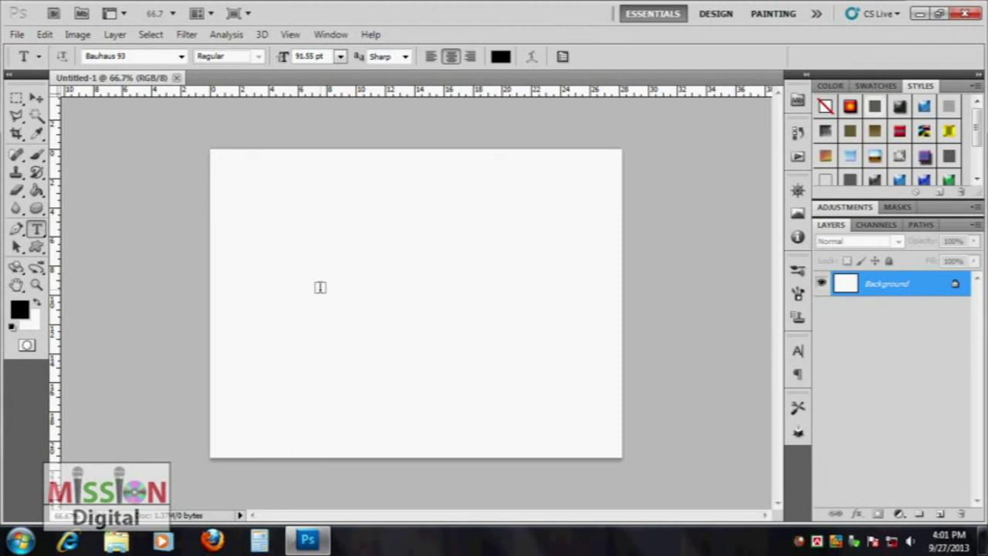
{"action": "left_click", "coordinate": [313, 289]}
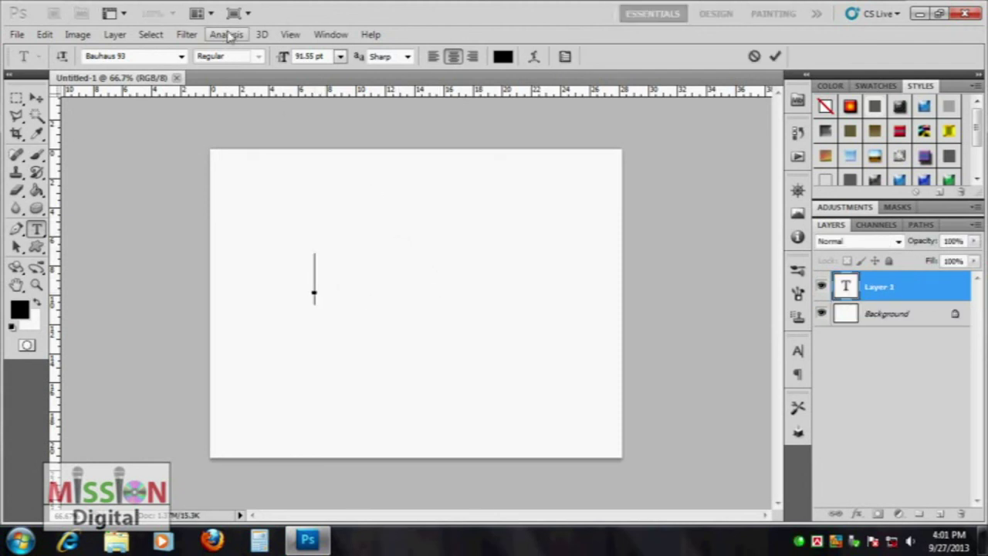
{"action": "key", "text": "Return"}
{"action": "type", "text": "."}
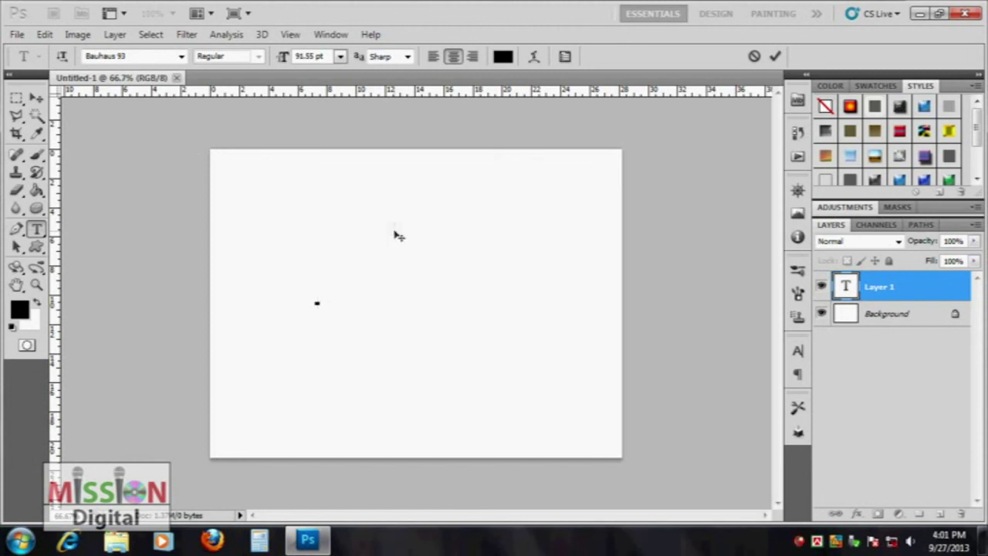
{"action": "type", "text": "mission Di"}
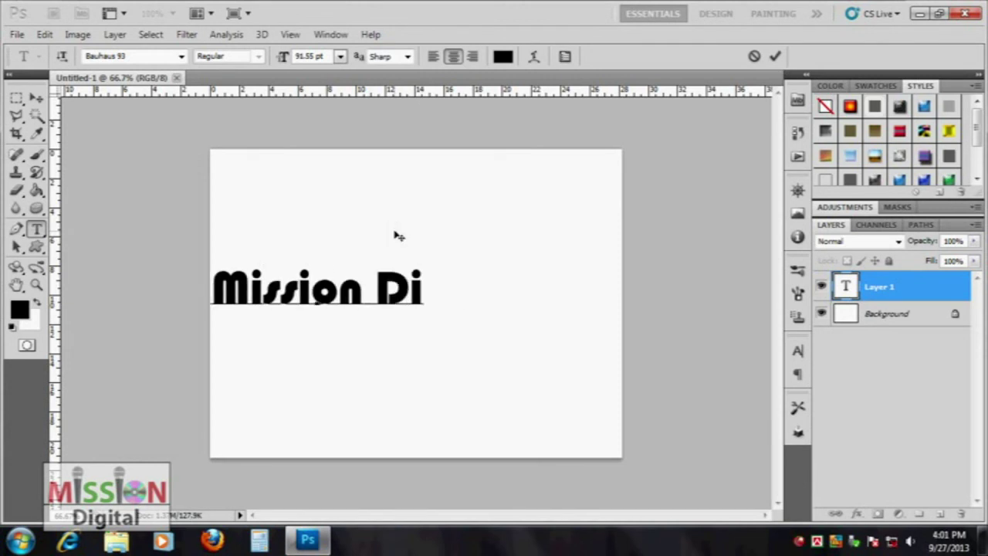
{"action": "type", "text": "gital"}
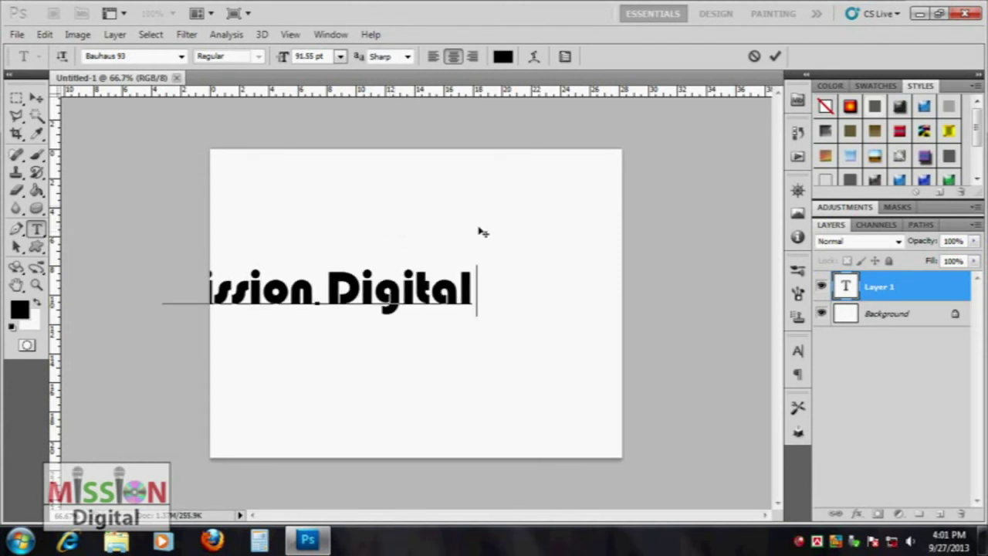
{"action": "left_click", "coordinate": [36, 98]}
{"action": "left_click_drag", "start_coordinate": [466, 321], "coordinate": [453, 318]}
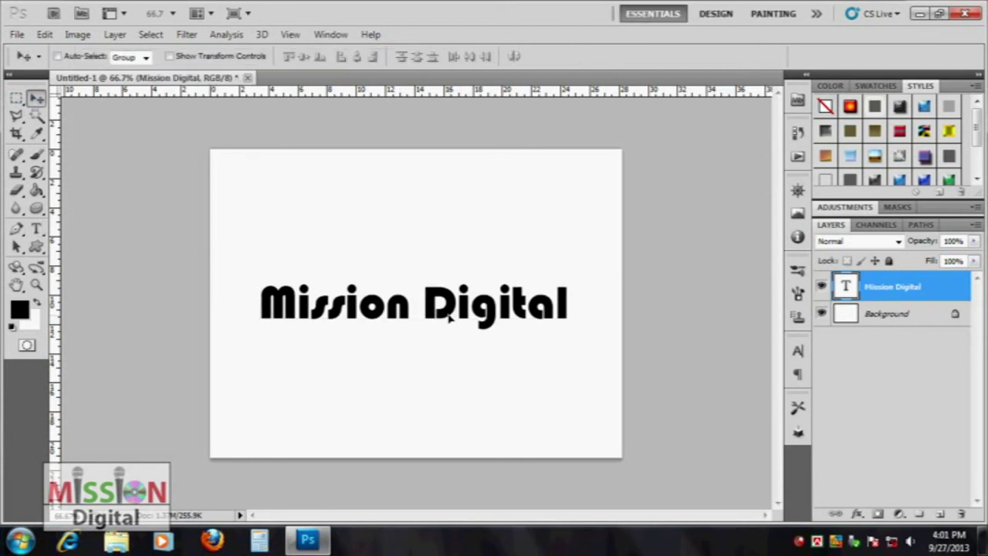
Step: Recolour the Mission Digital text blue (#008bcb)
{"action": "double_click", "coordinate": [845, 290]}
{"action": "left_click", "coordinate": [503, 55]}
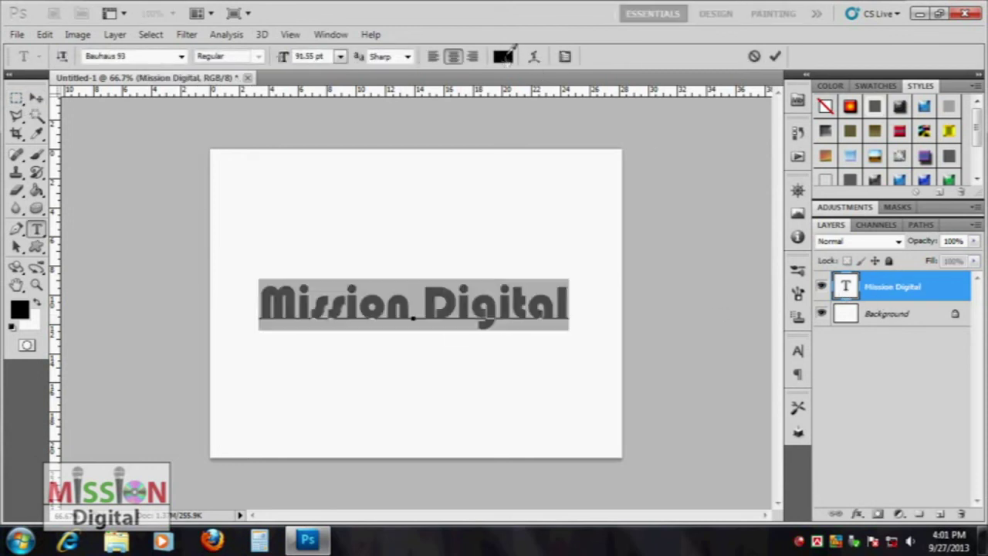
{"action": "left_click", "coordinate": [687, 258]}
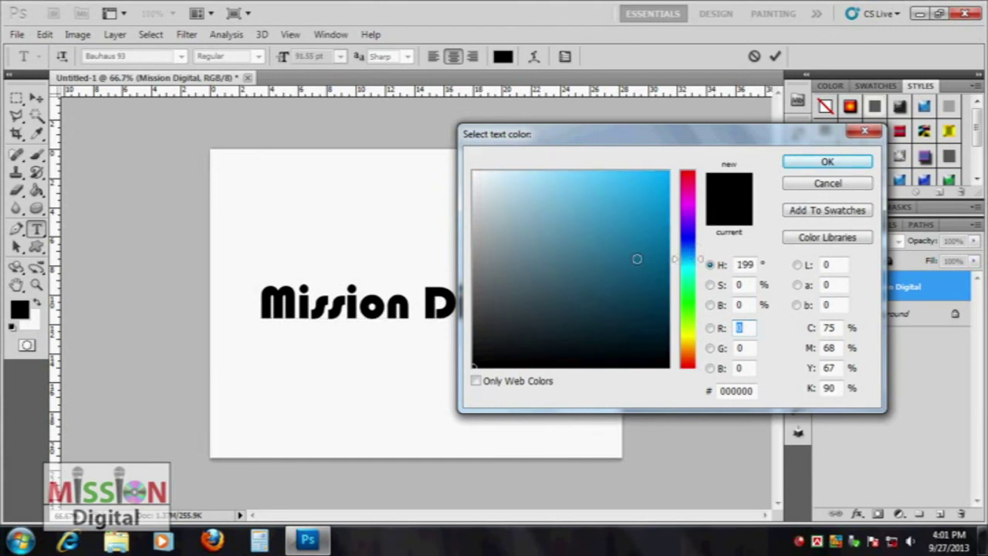
{"action": "left_click", "coordinate": [669, 239]}
{"action": "left_click_drag", "start_coordinate": [669, 239], "coordinate": [668, 202]}
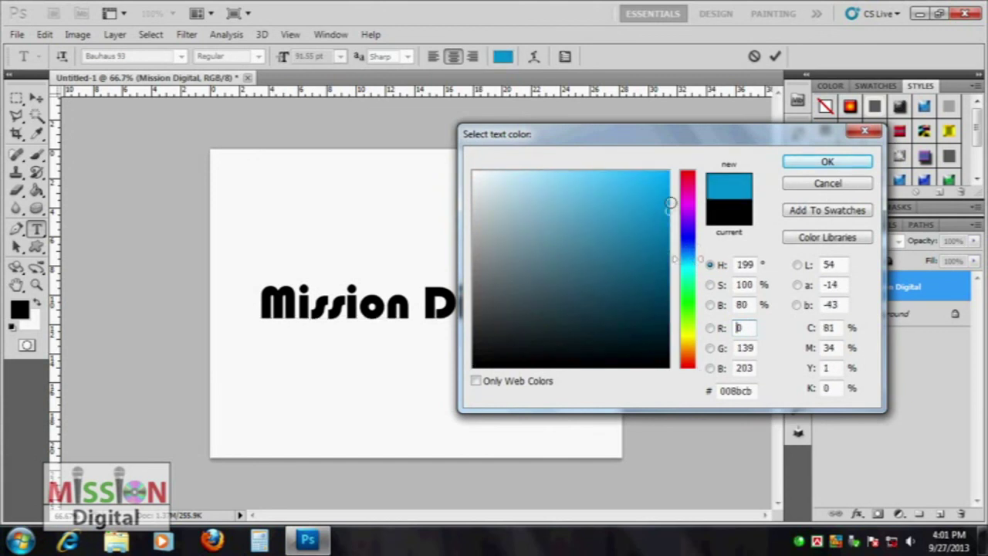
{"action": "left_click", "coordinate": [802, 168]}
{"action": "left_click", "coordinate": [36, 97]}
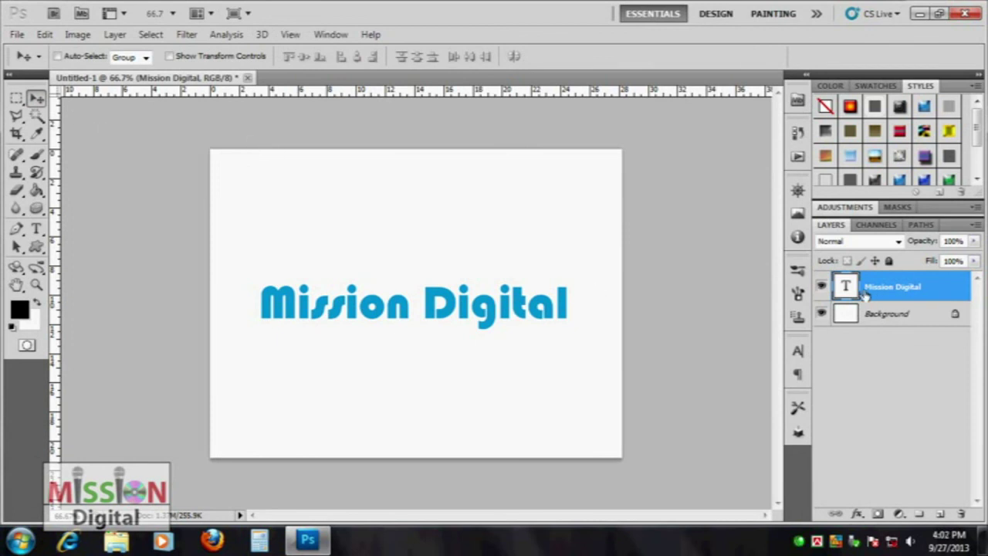
Step: Rasterize the Mission Digital type and add a drop shadow with 1 px size
{"action": "right_click", "coordinate": [889, 290]}
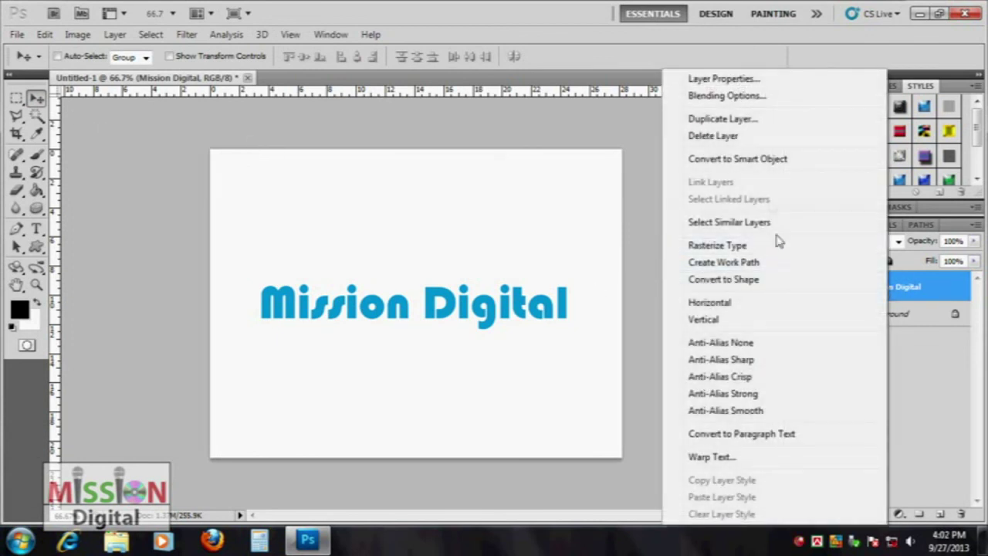
{"action": "left_click", "coordinate": [726, 247]}
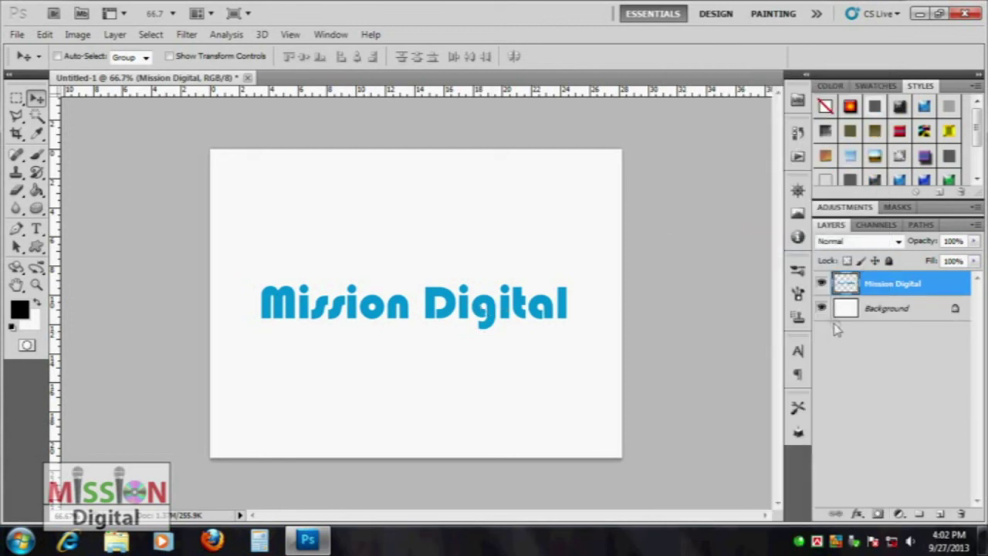
{"action": "left_click", "coordinate": [856, 514]}
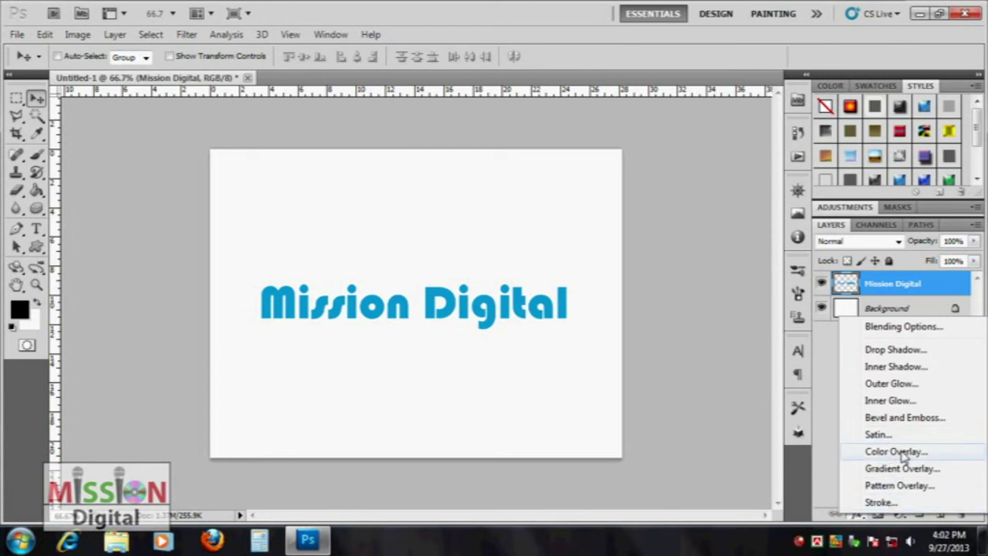
{"action": "left_click", "coordinate": [896, 349]}
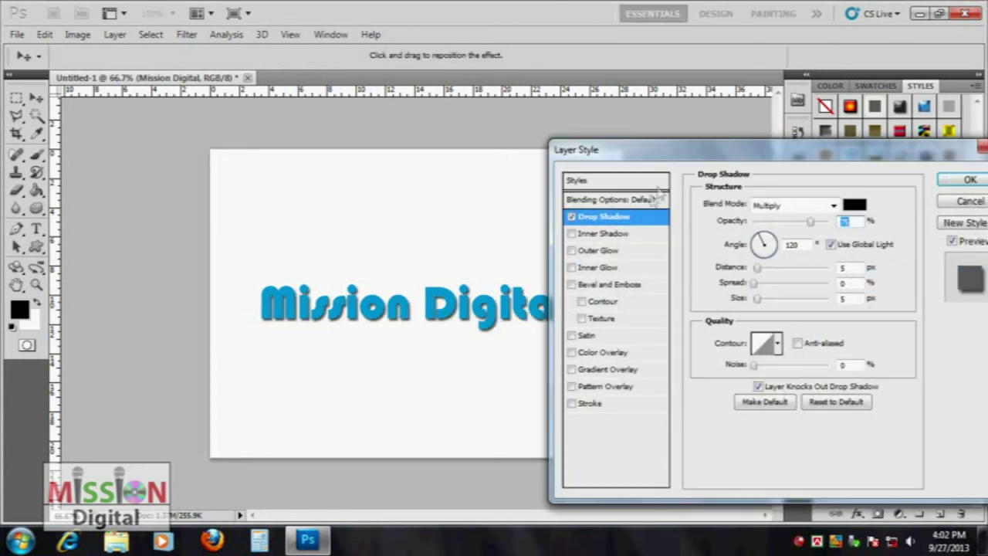
{"action": "left_click_drag", "start_coordinate": [660, 157], "coordinate": [700, 152]}
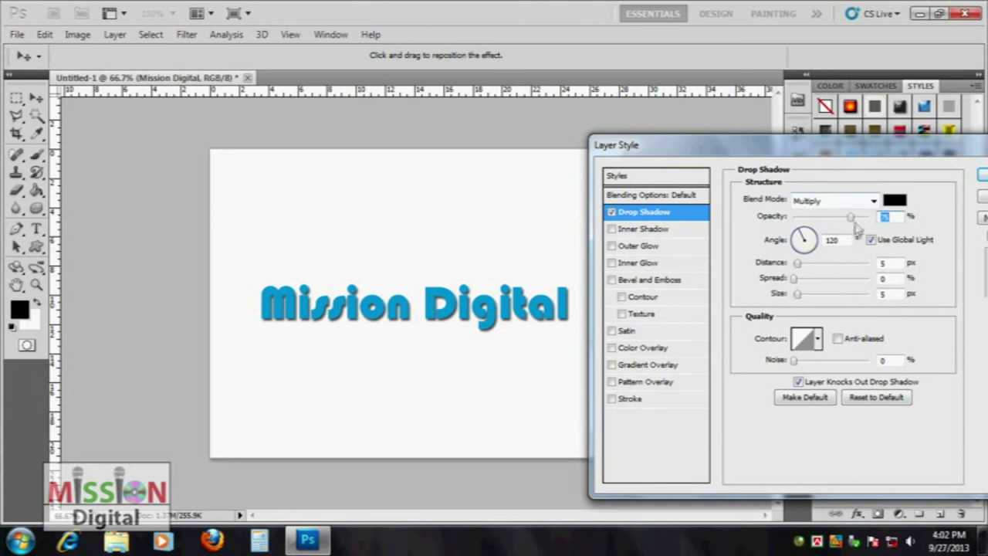
{"action": "left_click_drag", "start_coordinate": [852, 223], "coordinate": [829, 222]}
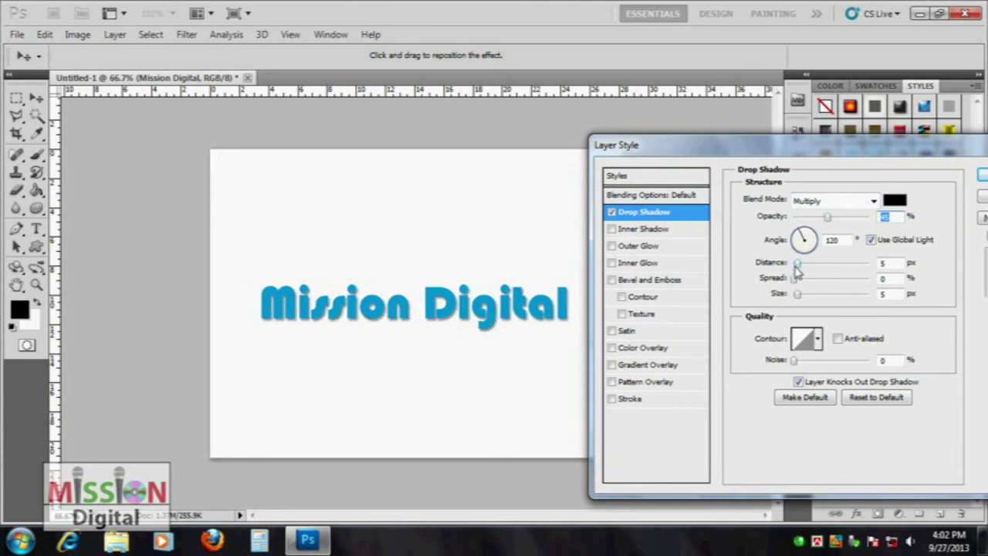
{"action": "left_click", "coordinate": [884, 264]}
{"action": "type", "text": "2"}
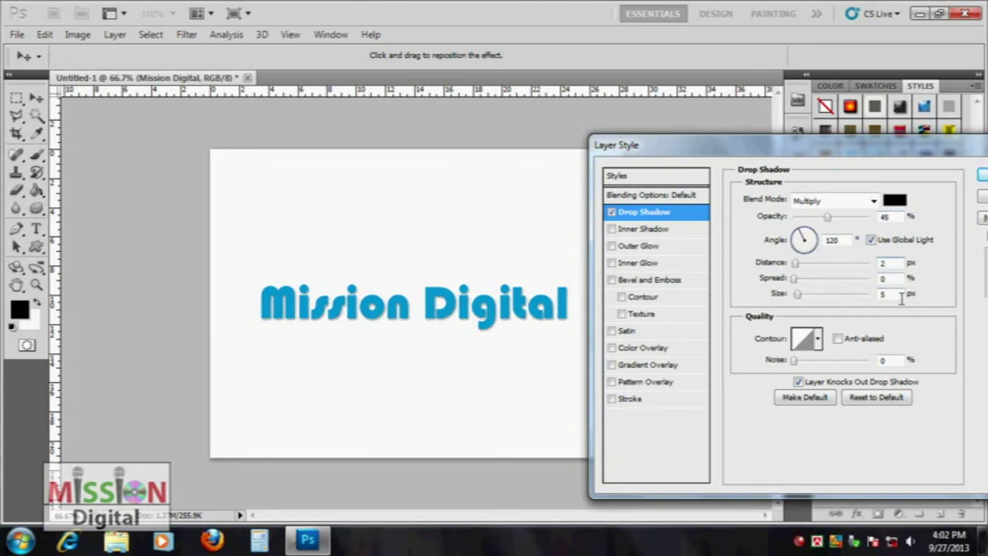
{"action": "left_click", "coordinate": [885, 296]}
{"action": "type", "text": "1"}
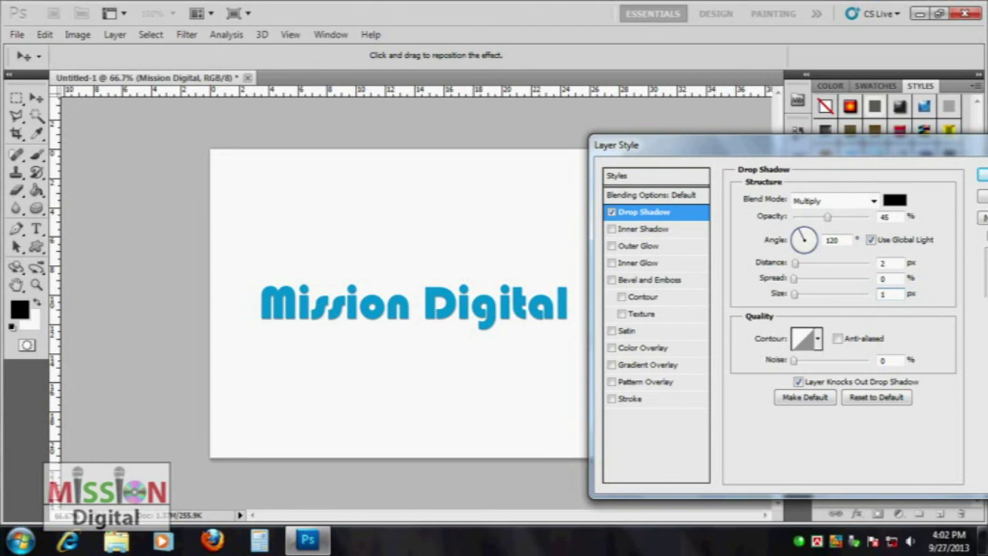
Step: Set the drop shadow to dark blue, 83% opacity and 1 px distance, and apply it
{"action": "double_click", "coordinate": [896, 263]}
{"action": "left_click_drag", "start_coordinate": [872, 147], "coordinate": [814, 149]}
{"action": "left_click_drag", "start_coordinate": [771, 217], "coordinate": [784, 218]}
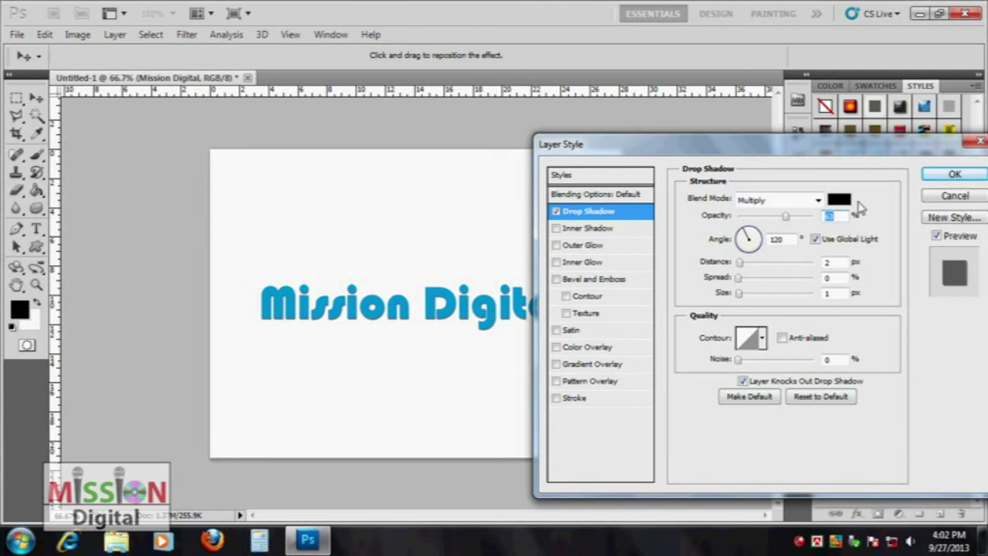
{"action": "left_click", "coordinate": [843, 200]}
{"action": "left_click_drag", "start_coordinate": [691, 259], "coordinate": [691, 260]}
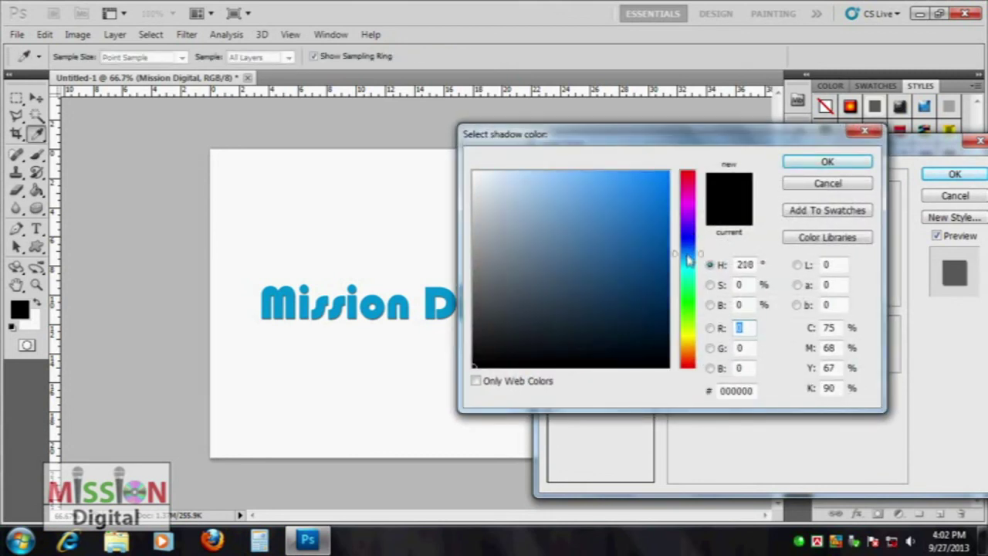
{"action": "mouse_move", "coordinate": [633, 223]}
{"action": "left_mouse_down"}
{"action": "mouse_move", "coordinate": [651, 258]}
{"action": "mouse_move", "coordinate": [695, 283]}
{"action": "left_mouse_up"}
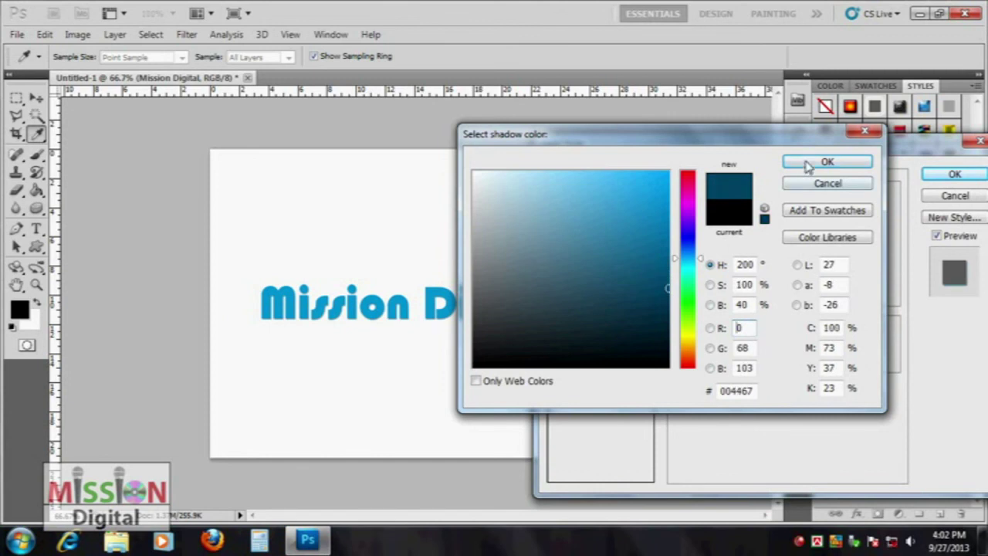
{"action": "left_click", "coordinate": [824, 162]}
{"action": "left_click_drag", "start_coordinate": [786, 222], "coordinate": [803, 222]}
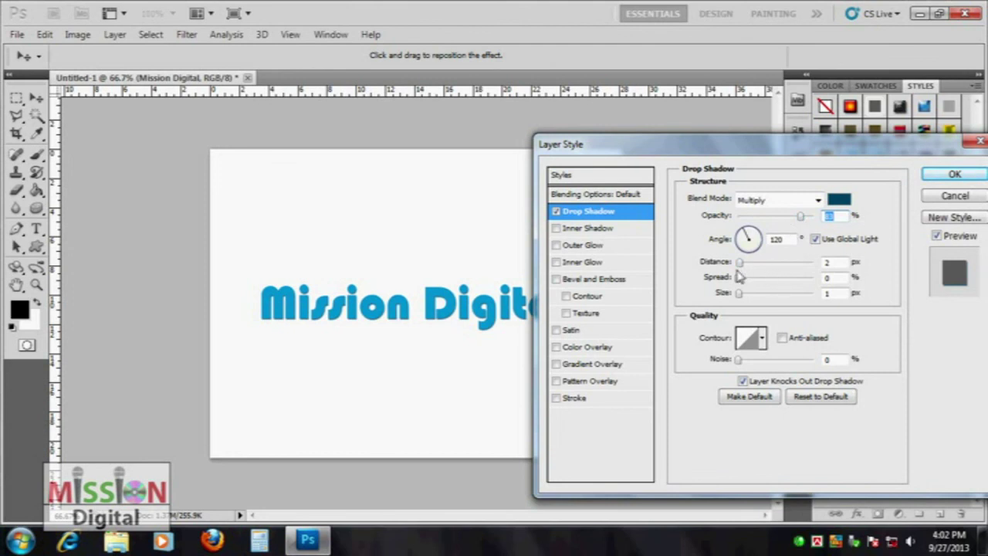
{"action": "double_click", "coordinate": [830, 262]}
{"action": "type", "text": "1"}
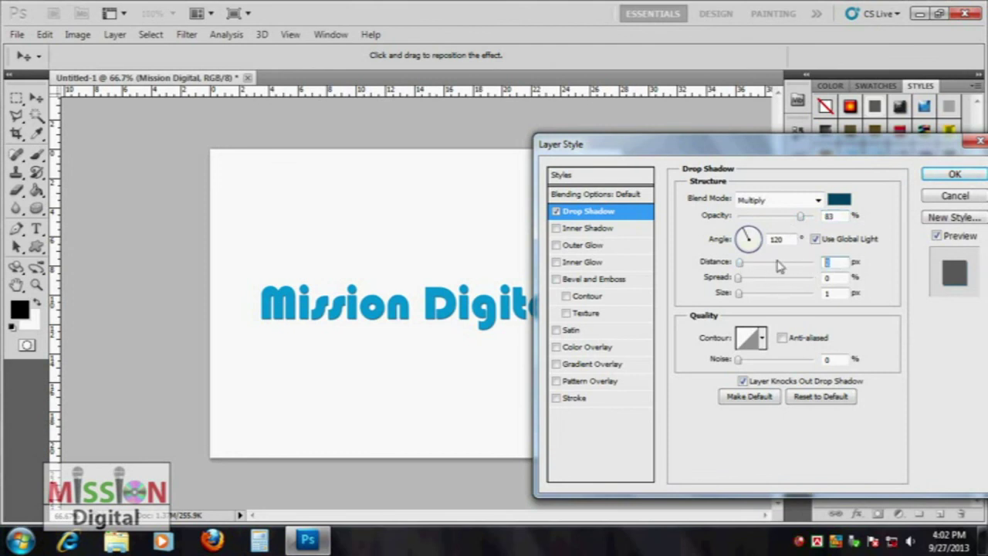
{"action": "left_click", "coordinate": [955, 176]}
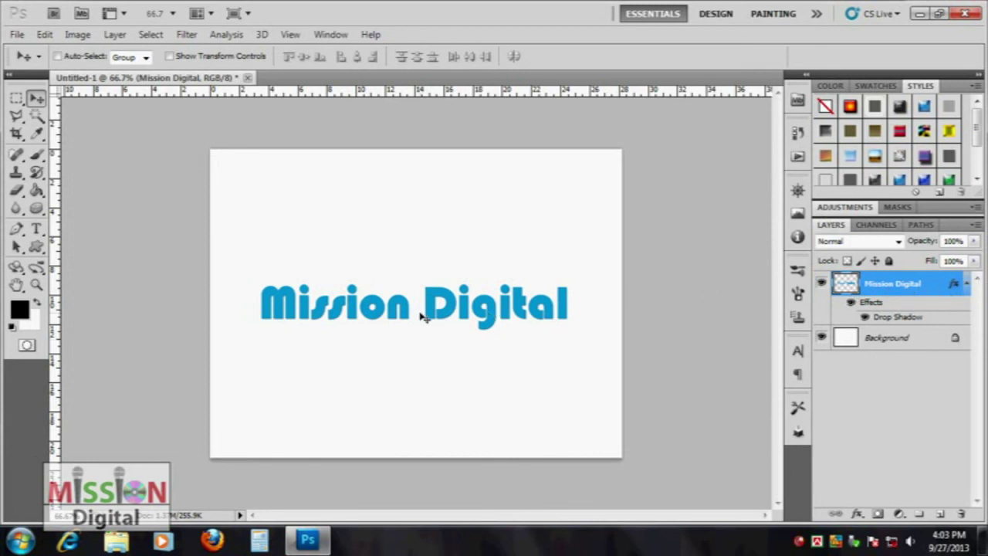
Step: Distort the text in perspective, narrower at the top, then view at 100%
{"action": "key", "text": "ctrl+t"}
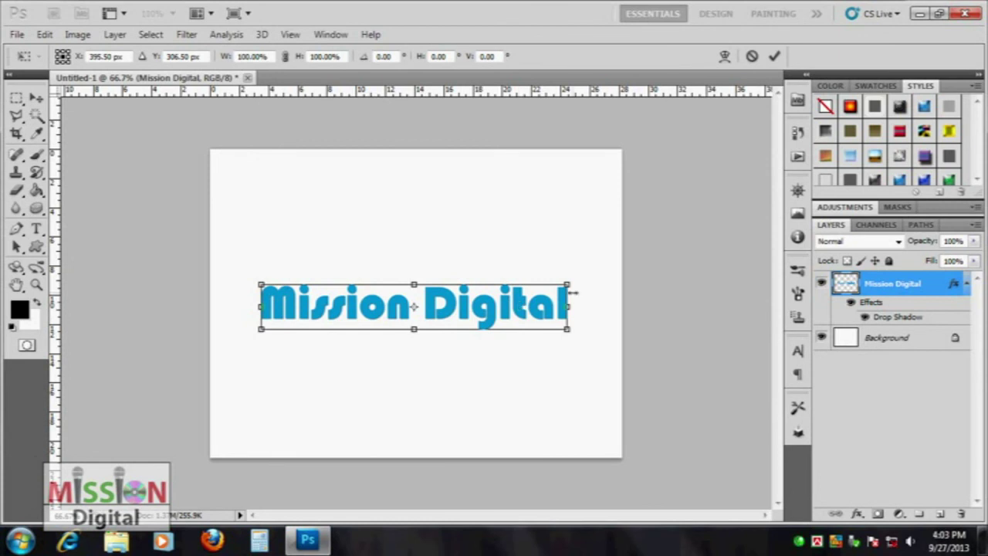
{"action": "left_click_drag", "start_coordinate": [569, 288], "coordinate": [547, 297]}
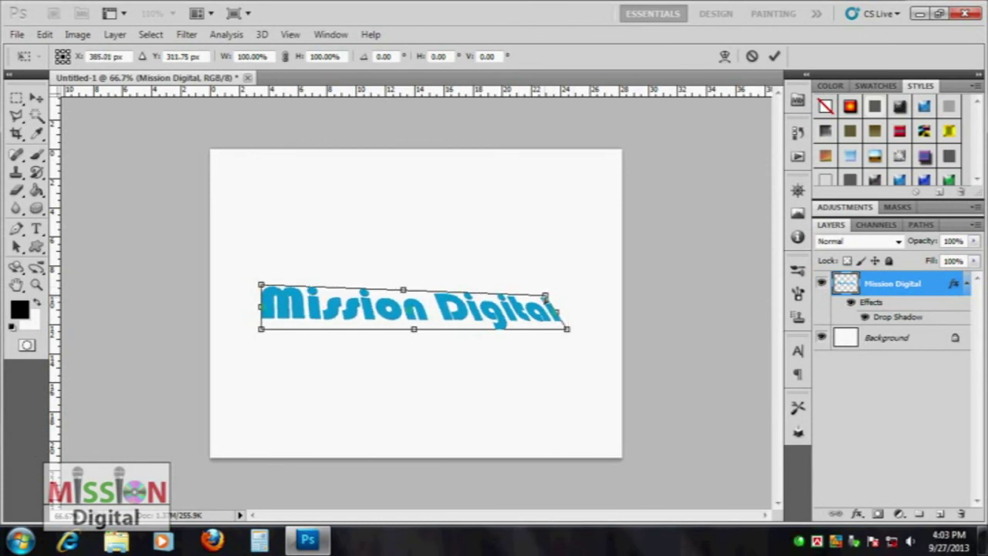
{"action": "mouse_move", "coordinate": [547, 297]}
{"action": "left_mouse_down"}
{"action": "mouse_move", "coordinate": [543, 286]}
{"action": "mouse_move", "coordinate": [541, 296]}
{"action": "left_mouse_up"}
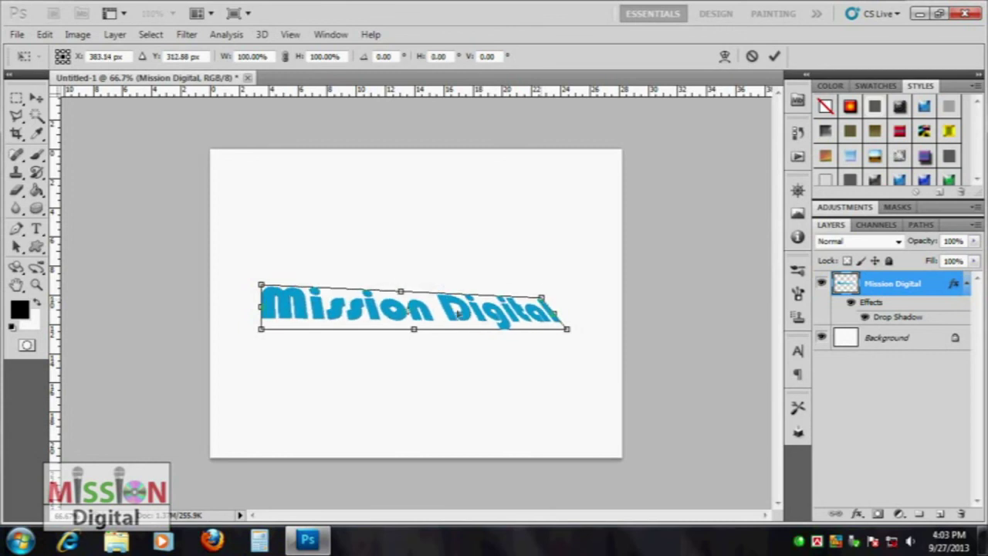
{"action": "left_click_drag", "start_coordinate": [262, 285], "coordinate": [287, 299]}
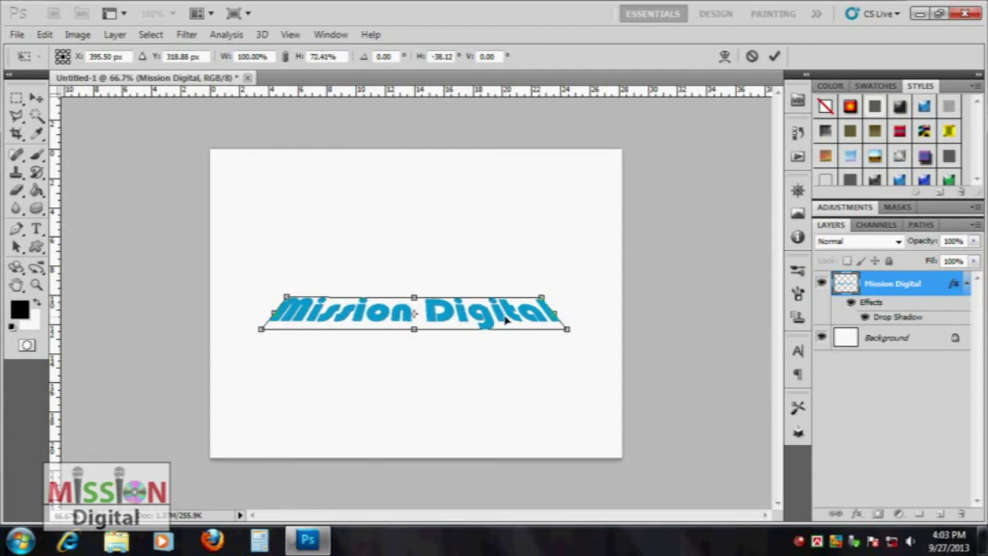
{"action": "key", "text": "Return"}
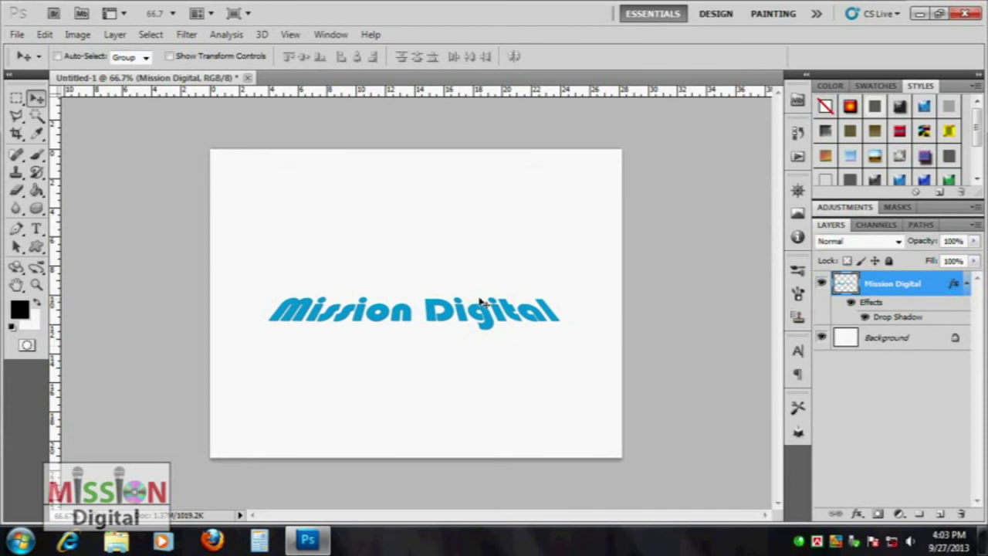
{"action": "key", "text": "ctrl+1"}
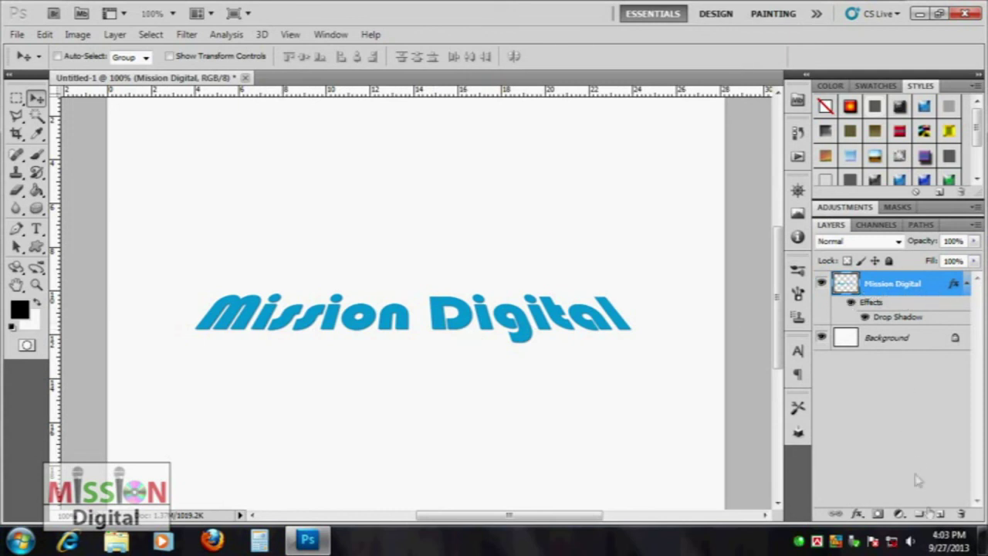
Step: Add an empty layer and merge it with the Mission Digital layer into Layer 1
{"action": "left_click", "coordinate": [941, 514]}
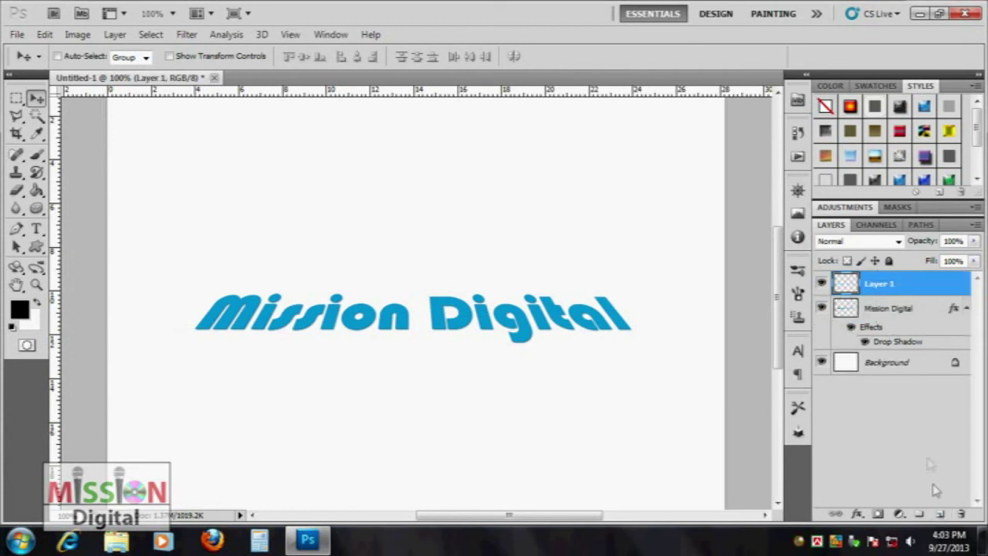
{"action": "left_click", "coordinate": [880, 310], "text": "shift"}
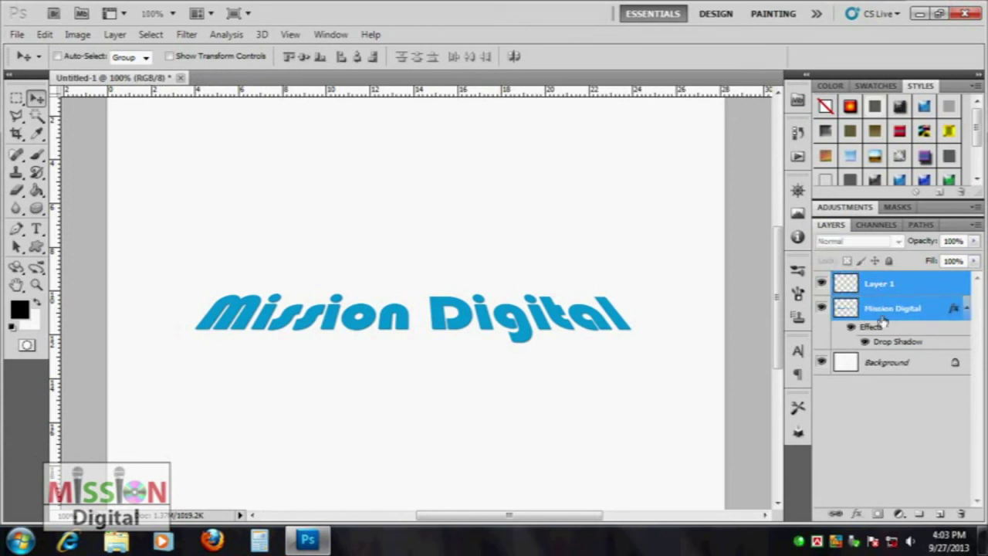
{"action": "key", "text": "ctrl+e"}
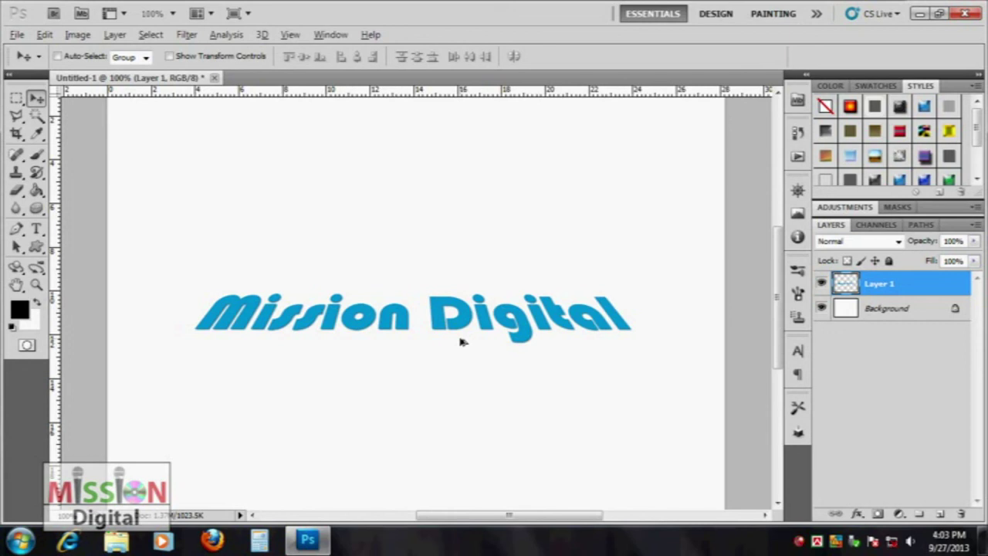
Step: Duplicate and nudge Layer 1 repeatedly up to Layer 1 copy 21 for a 3D extrusion
{"action": "key", "text": "alt+Down"}
{"action": "key", "text": "alt+Down"}
{"action": "key", "text": "alt+Down"}
{"action": "key", "text": "alt+Down"}
{"action": "key", "text": "alt+Down"}
{"action": "key", "text": "alt+Down"}
{"action": "key", "text": "alt+Down"}
{"action": "key", "text": "alt+Down"}
{"action": "key", "text": "alt+Down"}
{"action": "key", "text": "alt+Down"}
{"action": "key", "text": "alt+Down"}
{"action": "key", "text": "alt+Down"}
{"action": "key", "text": "alt+Down"}
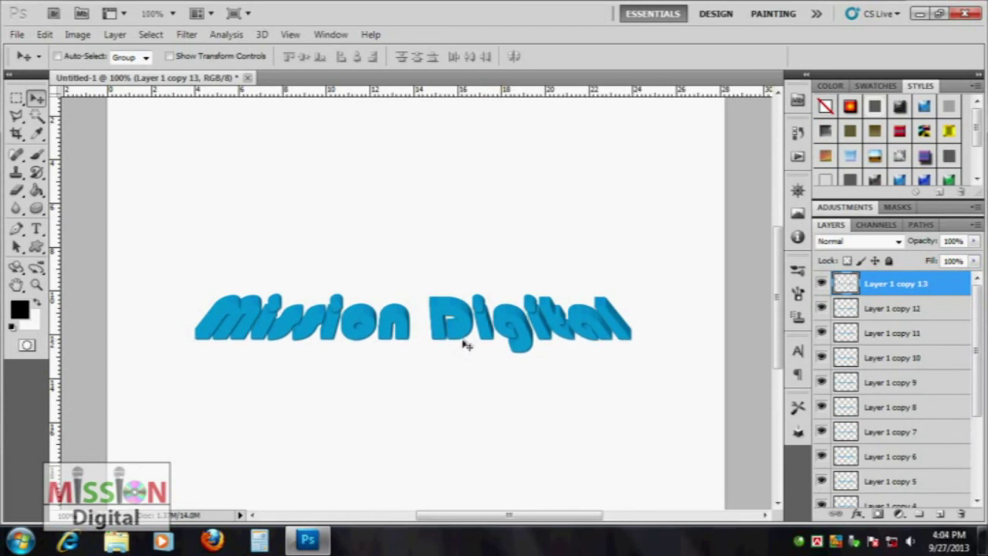
{"action": "key", "text": "ctrl+alt+z"}
{"action": "key", "text": "ctrl+alt+z"}
{"action": "key", "text": "ctrl+alt+z"}
{"action": "key", "text": "ctrl+alt+z"}
{"action": "key", "text": "ctrl+alt+z"}
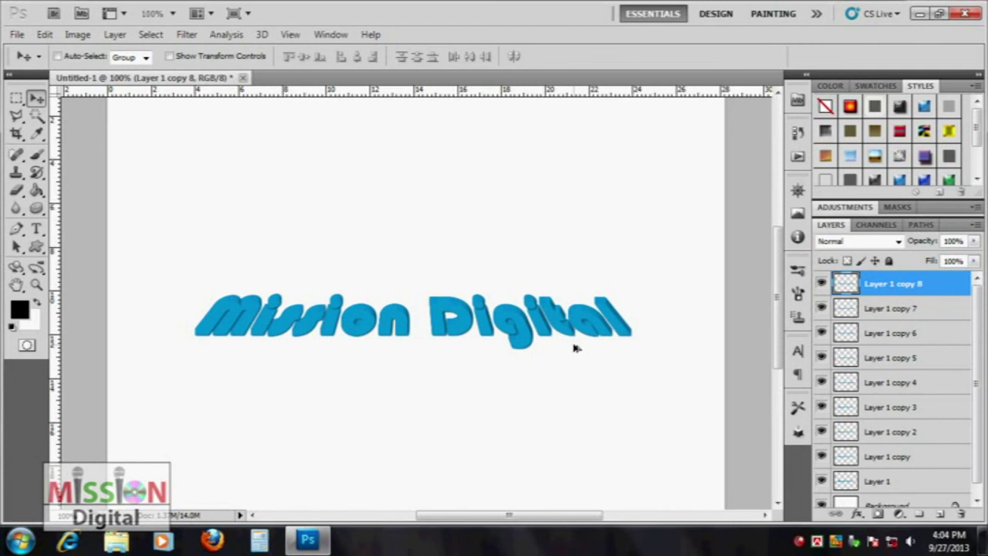
{"action": "key", "text": "ctrl+alt+z"}
{"action": "key", "text": "ctrl+alt+z"}
{"action": "key", "text": "ctrl+alt+z"}
{"action": "key", "text": "ctrl+alt+z"}
{"action": "key", "text": "ctrl+alt+z"}
{"action": "key", "text": "ctrl+alt+z"}
{"action": "key", "text": "ctrl+alt+z"}
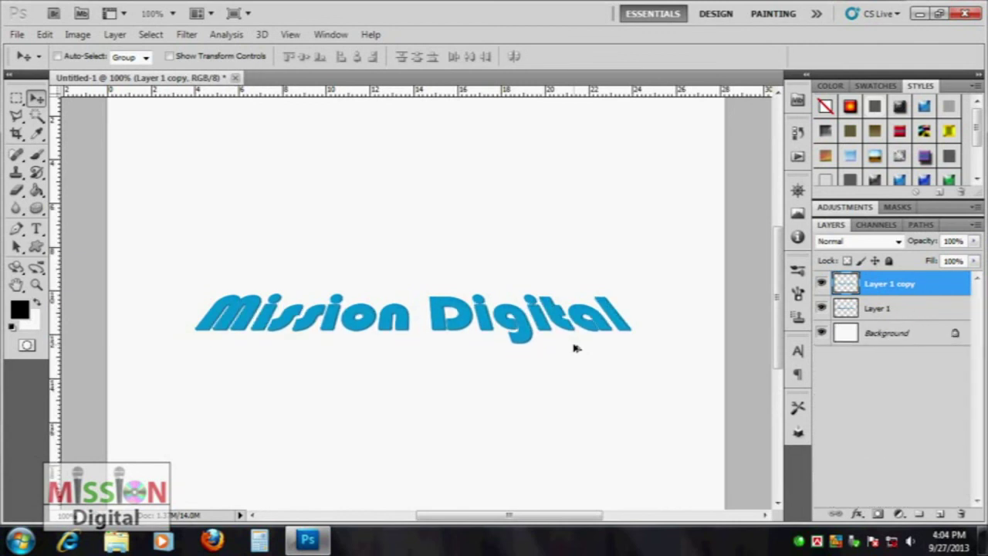
{"action": "key", "text": "ctrl+alt+z"}
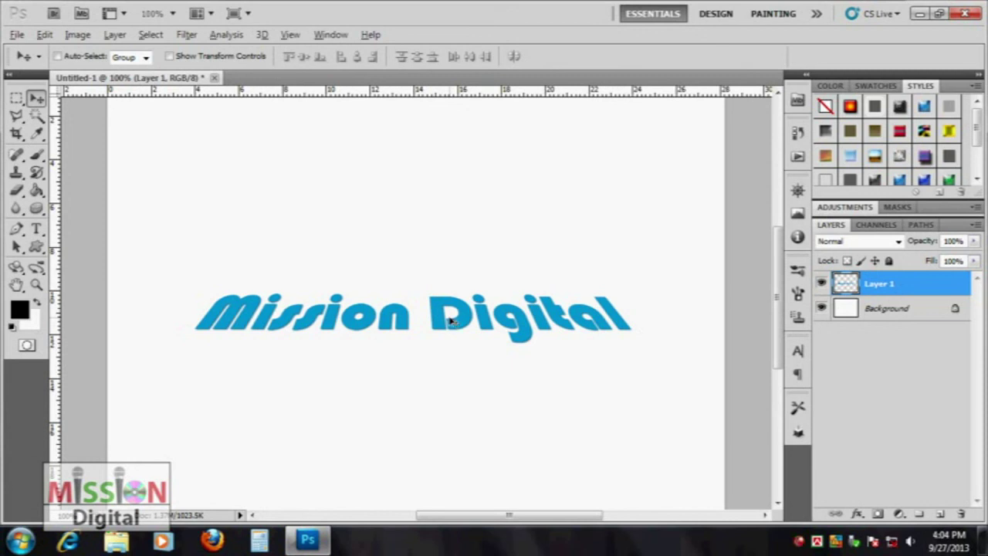
{"action": "key", "text": "alt+Up"}
{"action": "key", "text": "alt+Up"}
{"action": "key", "text": "alt+Up"}
{"action": "key", "text": "alt+Up"}
{"action": "key", "text": "alt+Up"}
{"action": "key", "text": "alt+Up"}
{"action": "key", "text": "alt+Up"}
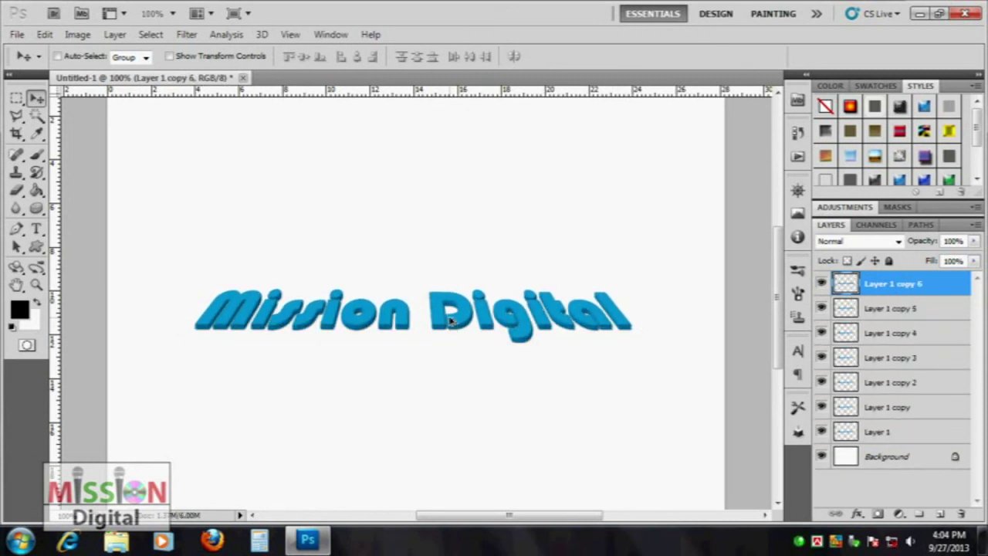
{"action": "key", "text": "alt+Up"}
{"action": "key", "text": "alt+Up"}
{"action": "key", "text": "alt+Up"}
{"action": "key", "text": "alt+Up"}
{"action": "key", "text": "alt+Up"}
{"action": "key", "text": "alt+Up"}
{"action": "key", "text": "alt+Up"}
{"action": "key", "text": "alt+Up"}
{"action": "key", "text": "alt+Up"}
{"action": "key", "text": "alt+Up"}
{"action": "key", "text": "alt+Up"}
{"action": "key", "text": "alt+Up"}
{"action": "key", "text": "alt+Up"}
{"action": "key", "text": "alt+Up"}
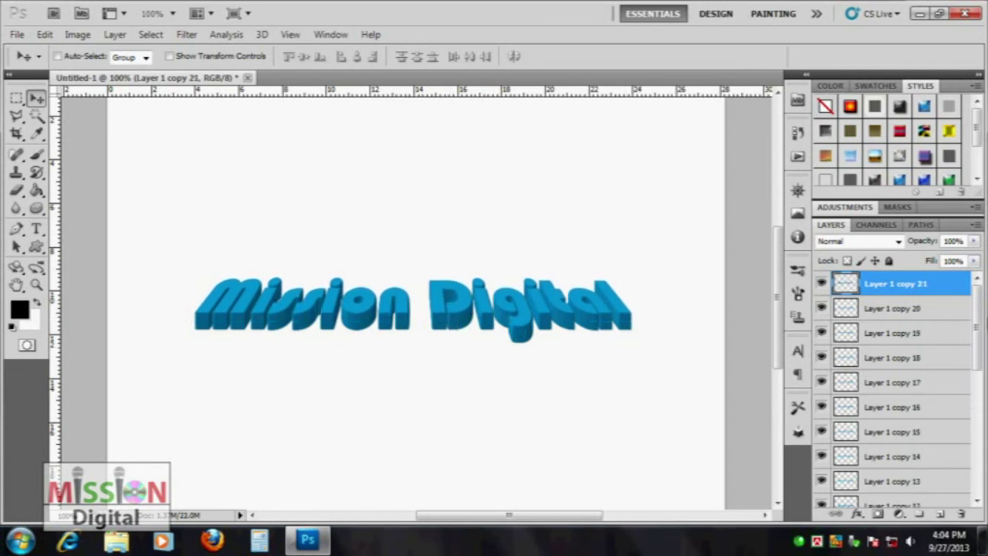
{"action": "left_click", "coordinate": [880, 310]}
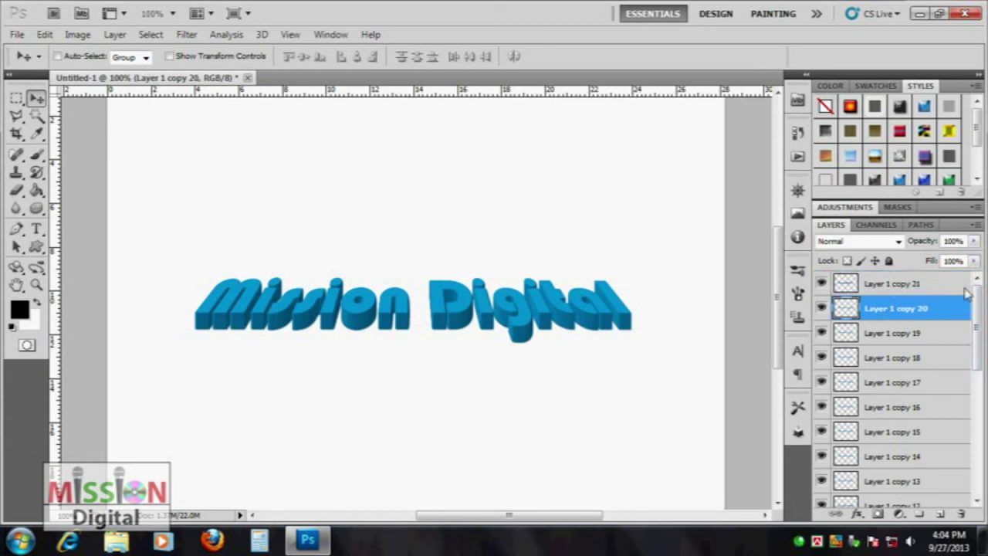
Step: Merge Layer 1 through copy 20 into one extrusion layer beneath copy 21
{"action": "mouse_move", "coordinate": [976, 321]}
{"action": "left_mouse_down"}
{"action": "mouse_move", "coordinate": [975, 472]}
{"action": "mouse_move", "coordinate": [977, 309]}
{"action": "left_mouse_up"}
{"action": "left_click", "coordinate": [881, 472], "text": "shift"}
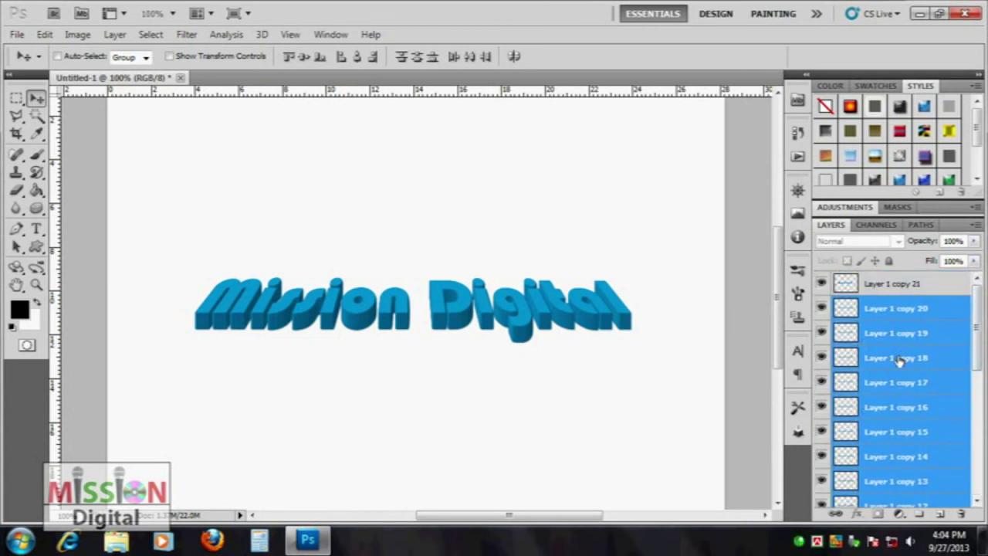
{"action": "key", "text": "ctrl+e"}
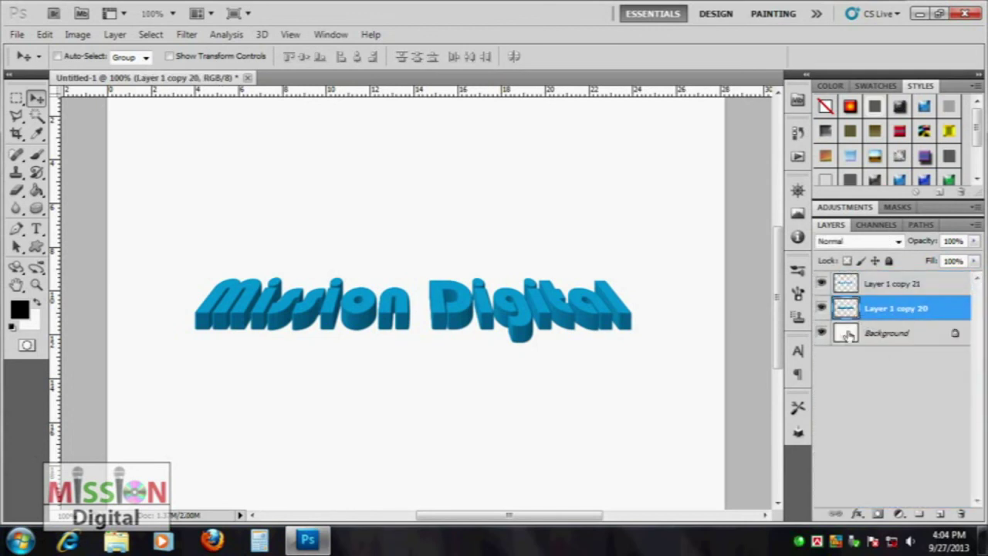
{"action": "left_click", "coordinate": [821, 284]}
{"action": "left_click", "coordinate": [821, 284]}
{"action": "left_click", "coordinate": [894, 286]}
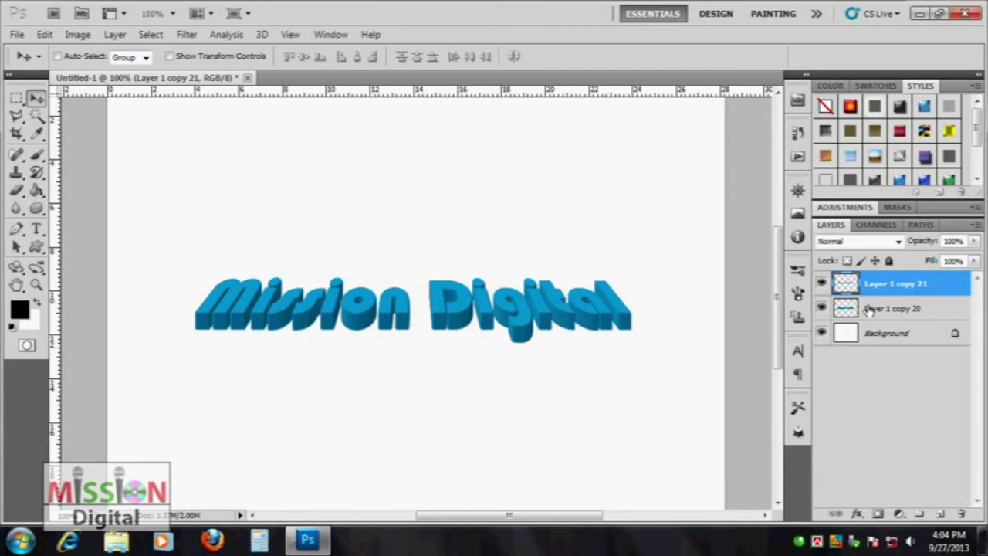
{"action": "left_click", "coordinate": [884, 308]}
{"action": "left_click", "coordinate": [822, 308]}
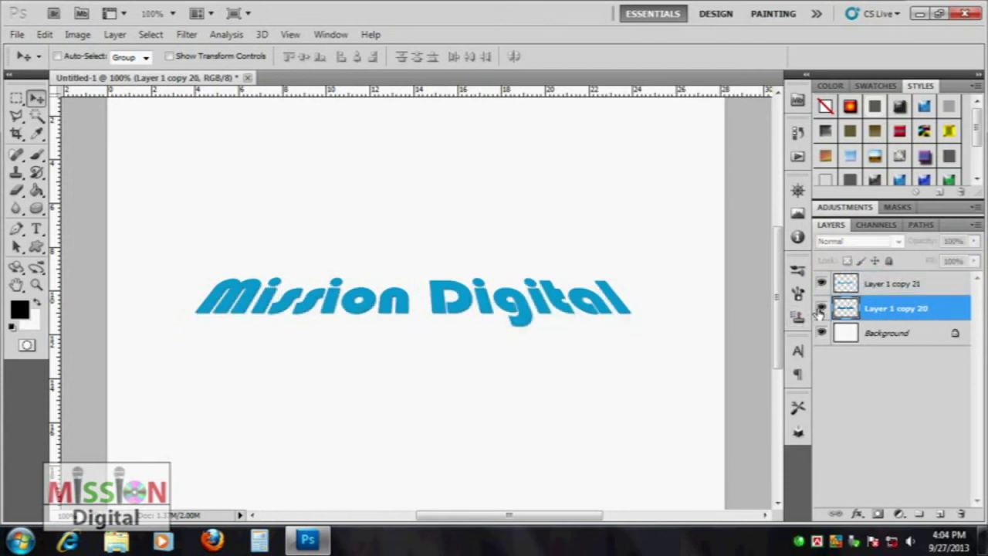
Step: Add a Gradient Overlay to Layer 1 copy 20, trying the Copper preset and a -90° angle
{"action": "left_click", "coordinate": [856, 514]}
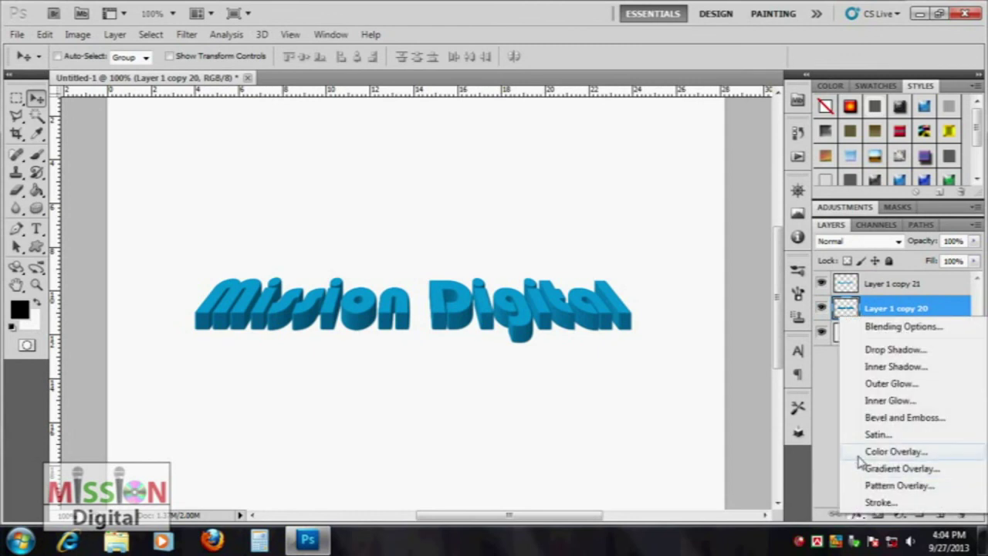
{"action": "left_click", "coordinate": [903, 469]}
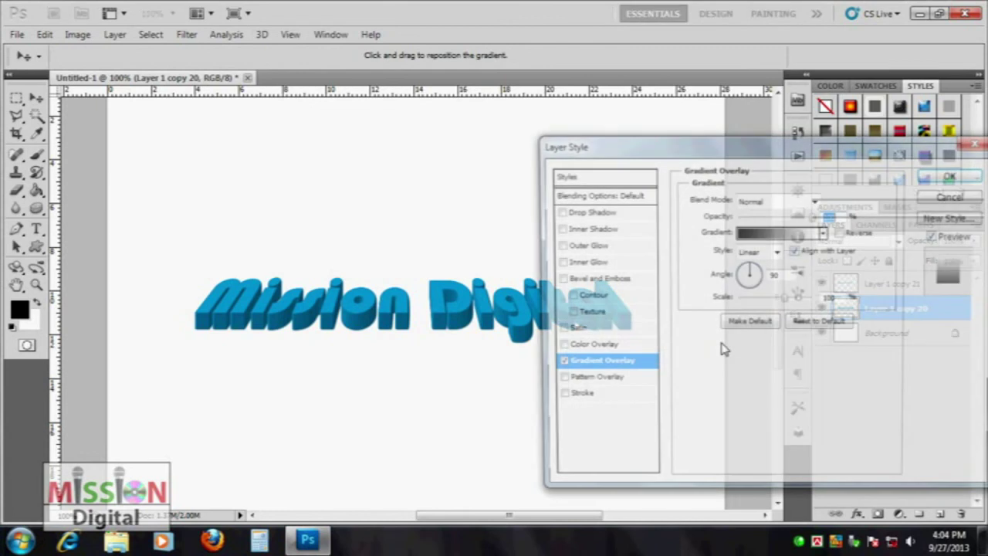
{"action": "mouse_move", "coordinate": [767, 154]}
{"action": "left_mouse_down"}
{"action": "mouse_move", "coordinate": [750, 368]}
{"action": "mouse_move", "coordinate": [776, 143]}
{"action": "left_mouse_up"}
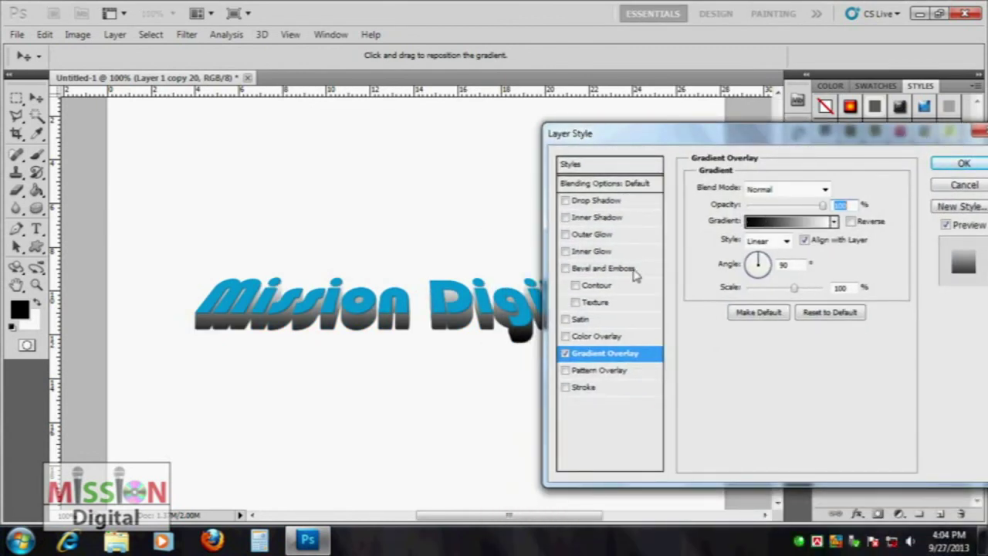
{"action": "left_click", "coordinate": [795, 222]}
{"action": "mouse_move", "coordinate": [483, 48]}
{"action": "left_mouse_down"}
{"action": "mouse_move", "coordinate": [765, 124]}
{"action": "mouse_move", "coordinate": [748, 100]}
{"action": "left_mouse_up"}
{"action": "left_click", "coordinate": [670, 185]}
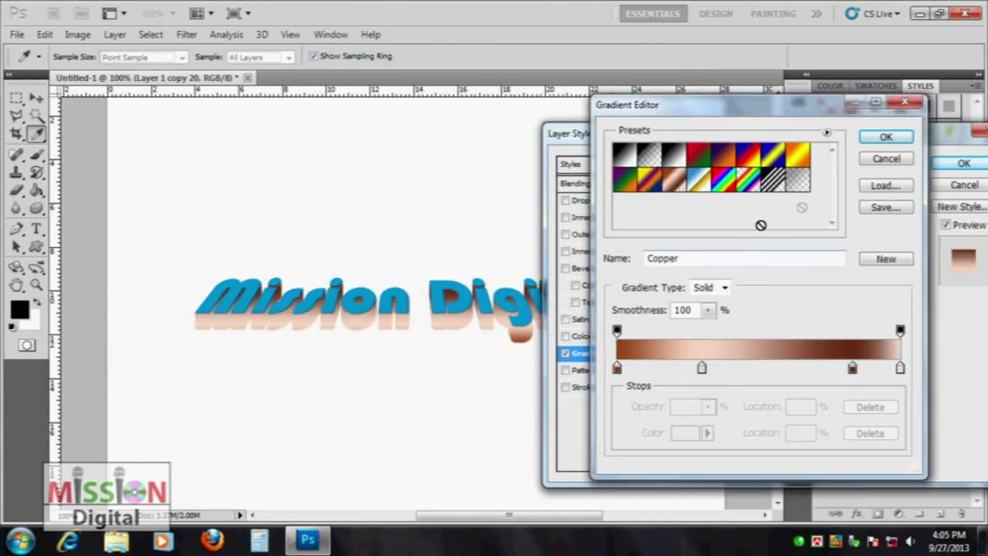
{"action": "left_click", "coordinate": [876, 139]}
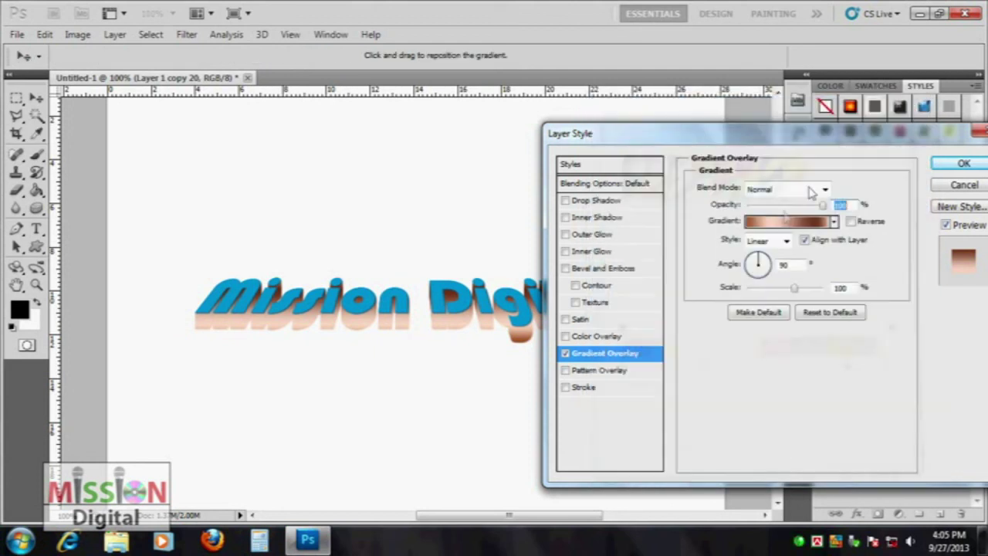
{"action": "mouse_move", "coordinate": [759, 262]}
{"action": "left_mouse_down"}
{"action": "mouse_move", "coordinate": [749, 264]}
{"action": "mouse_move", "coordinate": [759, 283]}
{"action": "left_mouse_up"}
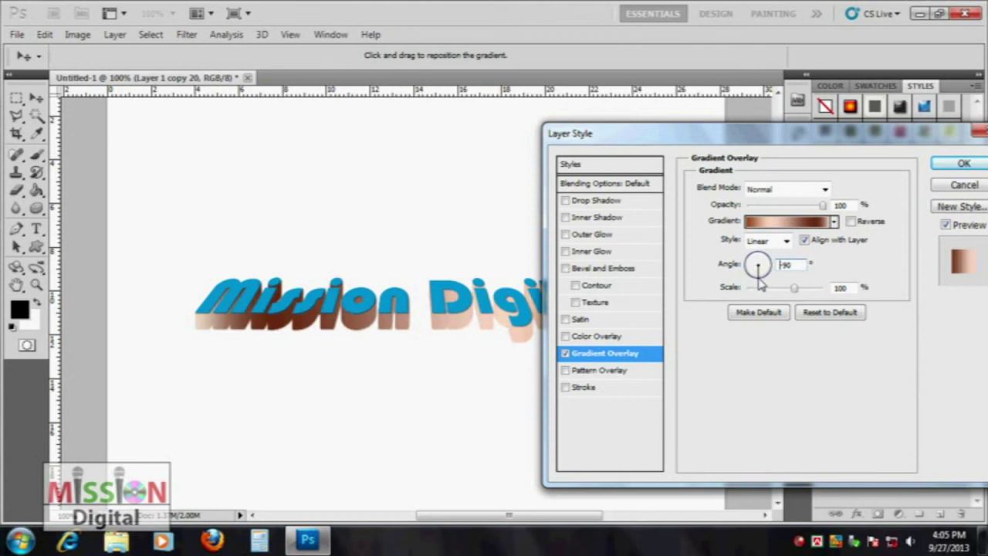
Step: Switch the overlay to a black-to-white Multiply gradient and apply it
{"action": "left_click", "coordinate": [806, 223]}
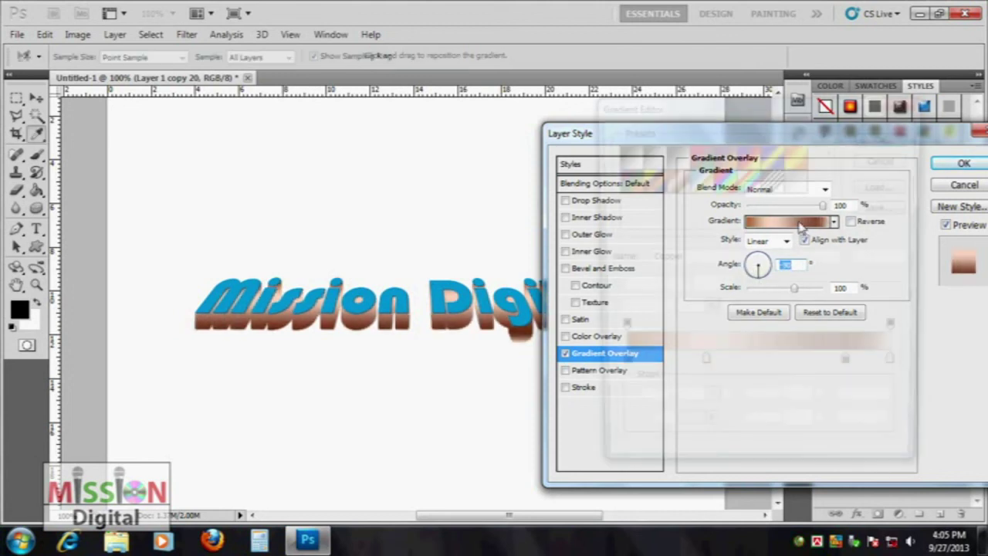
{"action": "left_click", "coordinate": [621, 157]}
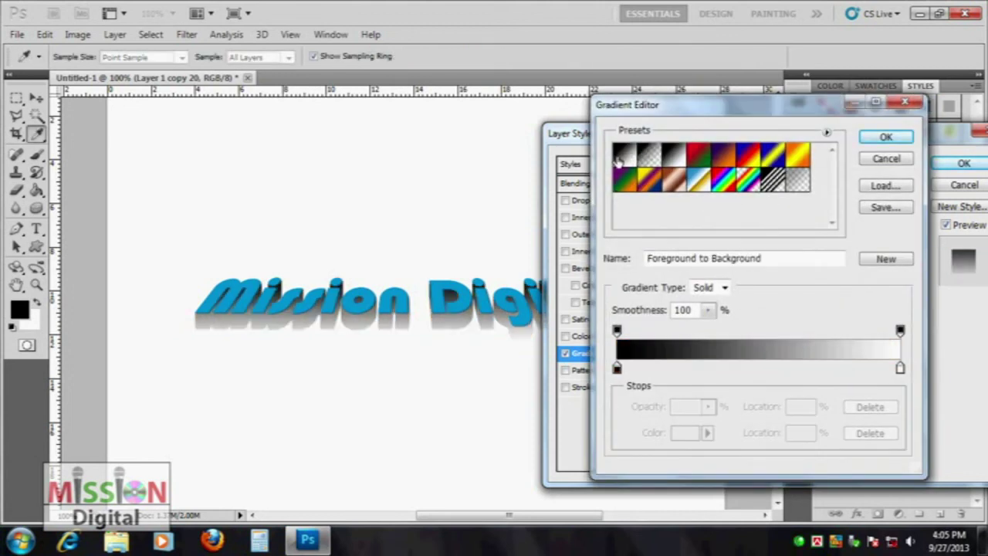
{"action": "left_click", "coordinate": [897, 371]}
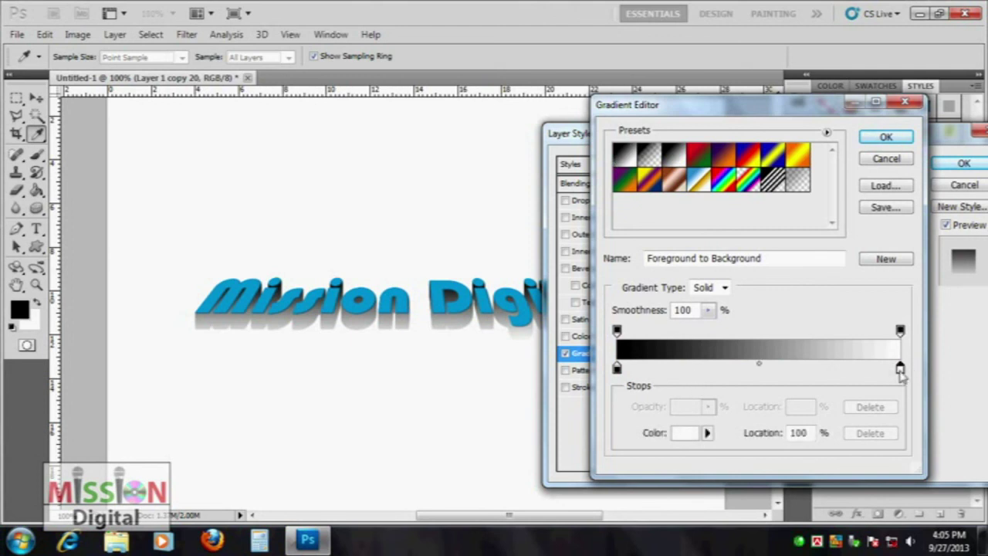
{"action": "left_click", "coordinate": [886, 136]}
{"action": "left_click", "coordinate": [781, 188]}
{"action": "left_click", "coordinate": [782, 189]}
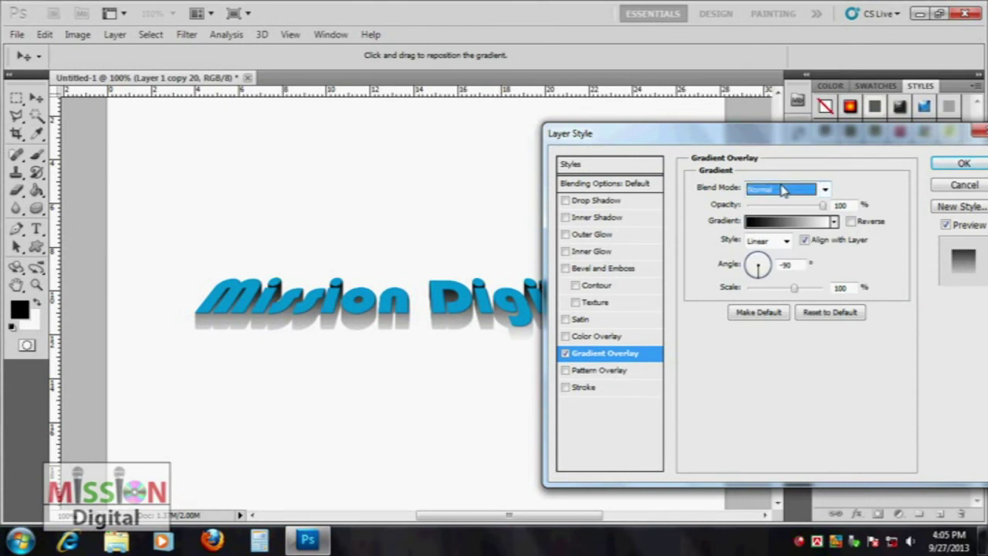
{"action": "key", "text": "Down"}
{"action": "key", "text": "Down"}
{"action": "key", "text": "Up"}
{"action": "key", "text": "Up"}
{"action": "key", "text": "Down"}
{"action": "key", "text": "Down"}
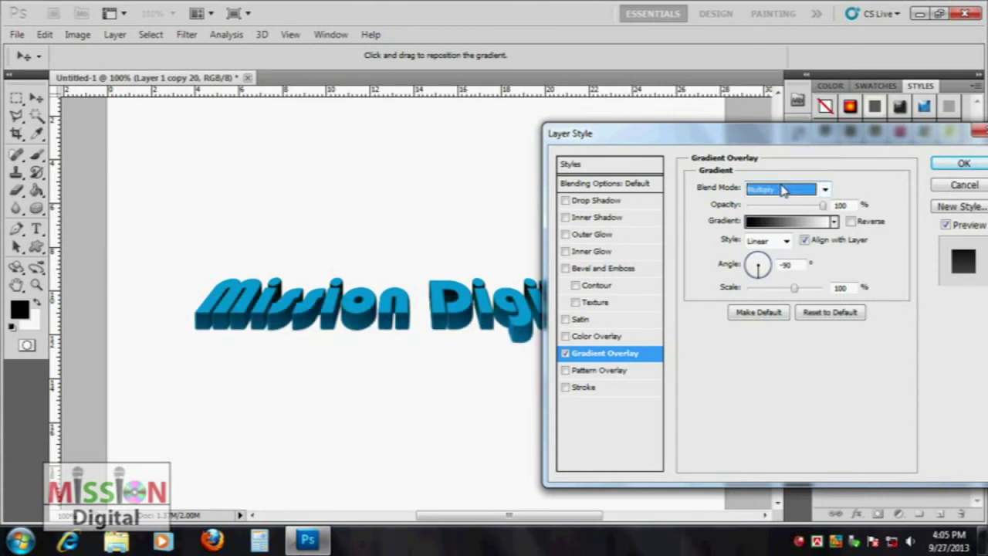
{"action": "key", "text": "Down"}
{"action": "key", "text": "Up"}
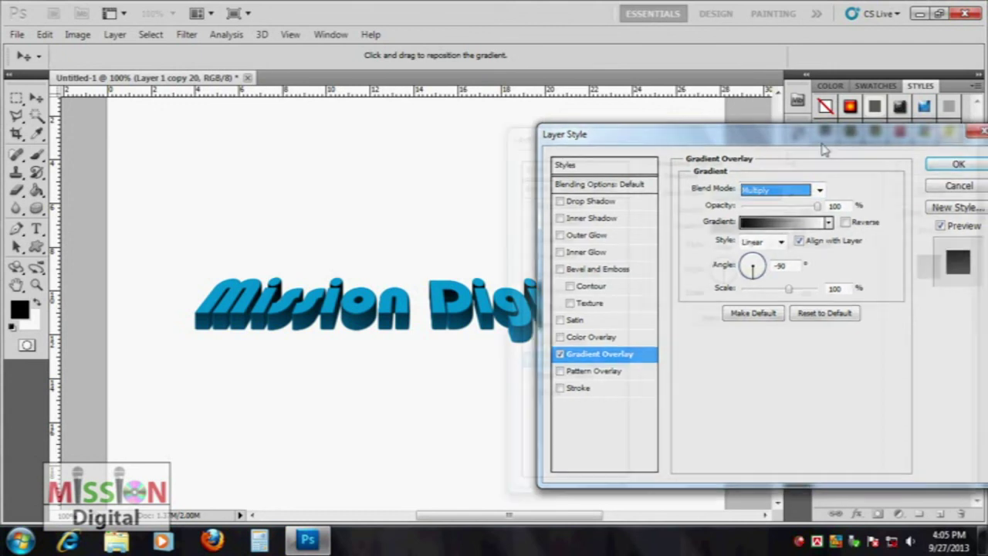
{"action": "left_click_drag", "start_coordinate": [856, 131], "coordinate": [774, 153]}
{"action": "left_click_drag", "start_coordinate": [609, 159], "coordinate": [669, 149]}
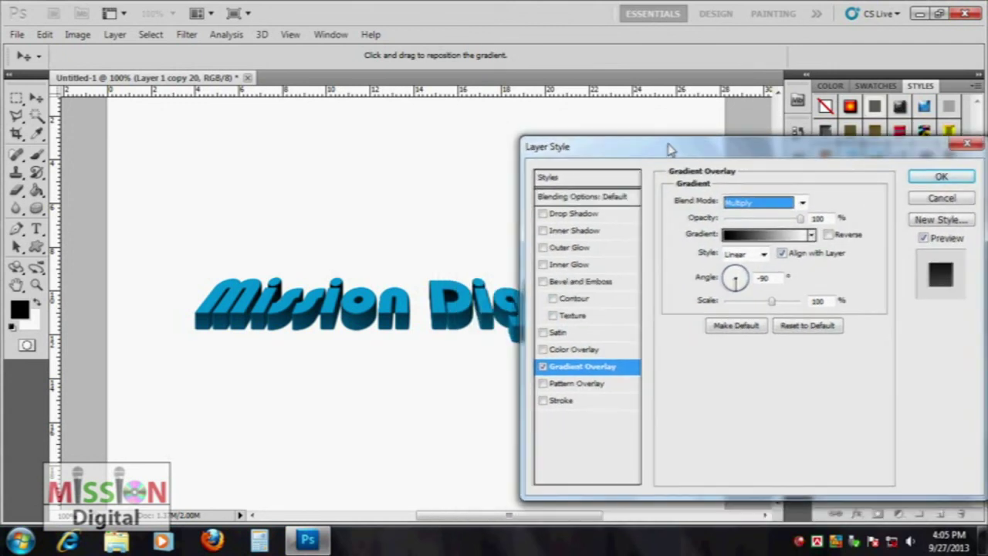
{"action": "key", "text": "Return"}
{"action": "left_click", "coordinate": [843, 285]}
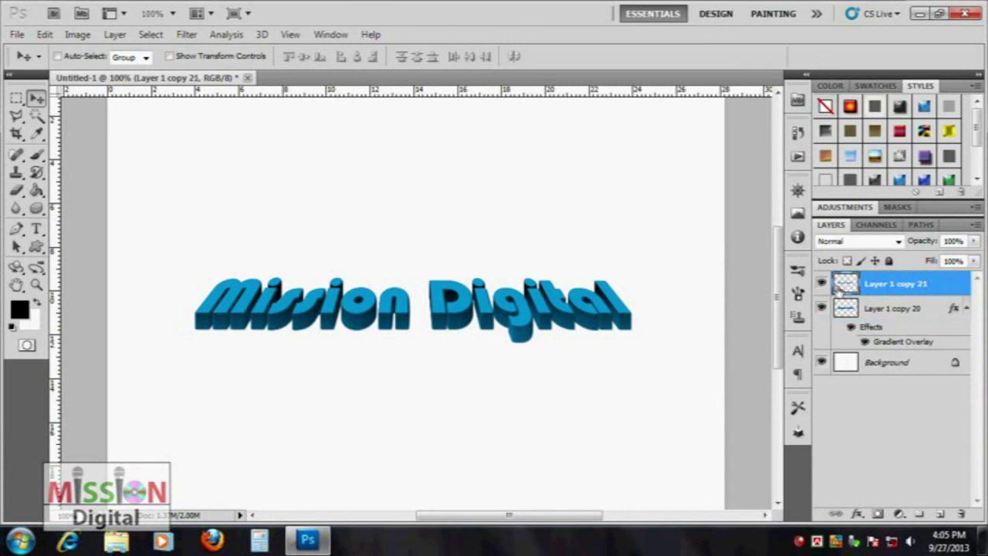
Step: Open a water-drop leaf photo, then close it again
{"action": "left_click", "coordinate": [857, 514]}
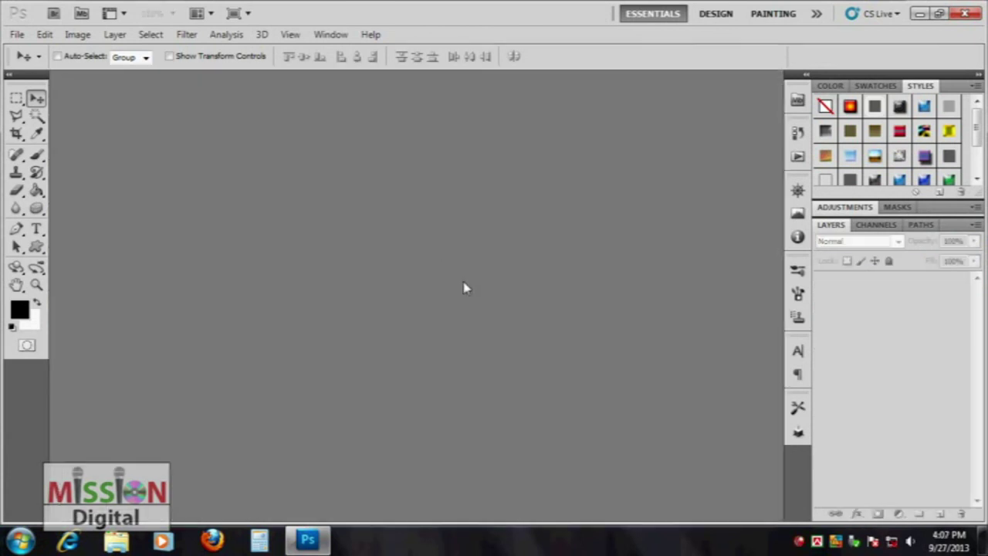
{"action": "double_click", "coordinate": [379, 202]}
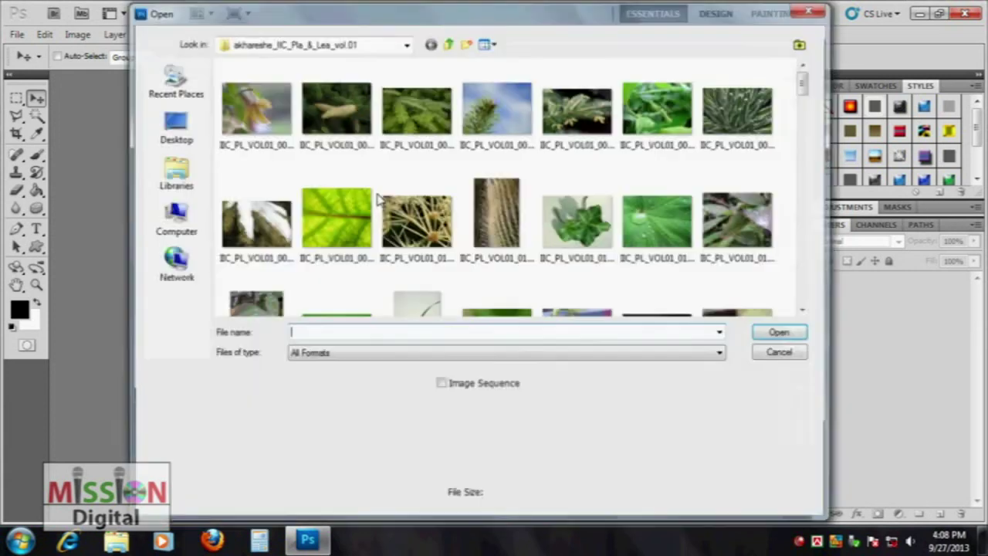
{"action": "double_click", "coordinate": [640, 228]}
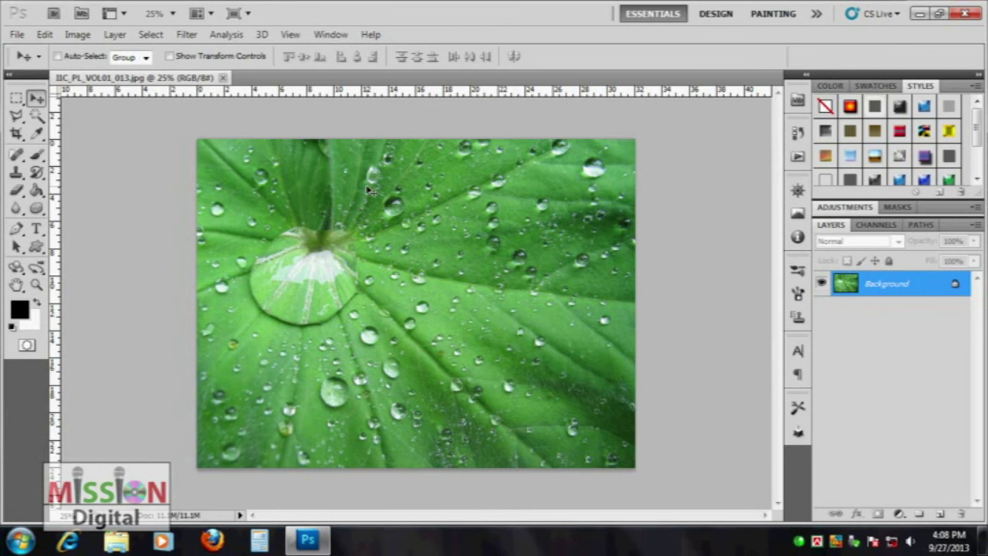
{"action": "left_click", "coordinate": [222, 78]}
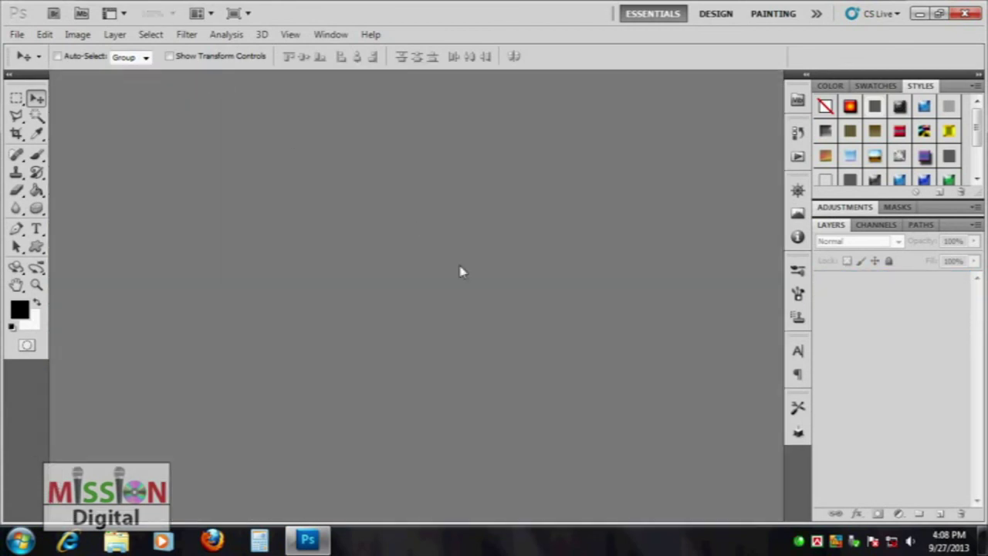
Step: Browse the leaf photos and open IIC_PL_VOL01_065.jpg
{"action": "double_click", "coordinate": [461, 271]}
{"action": "left_click", "coordinate": [335, 239]}
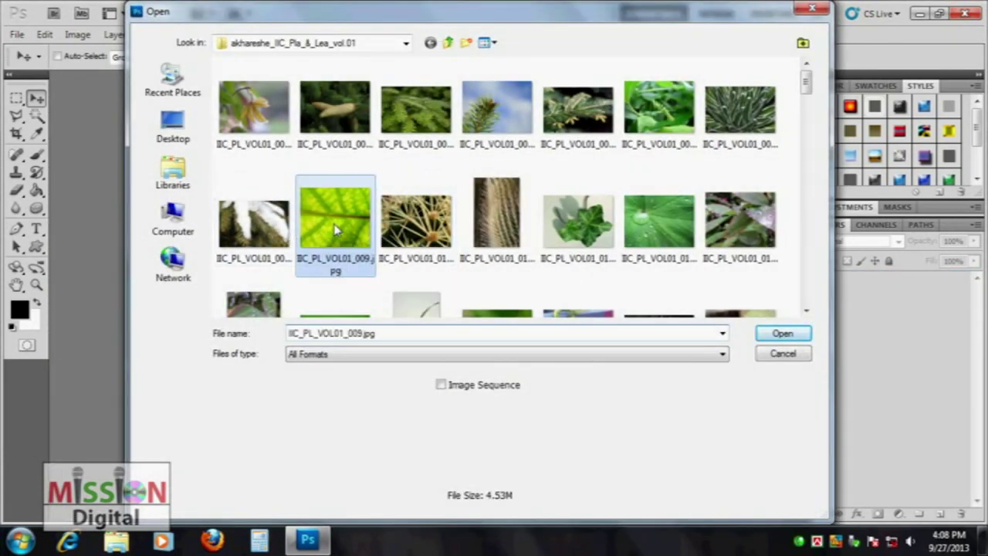
{"action": "left_click_drag", "start_coordinate": [805, 83], "coordinate": [820, 180]}
{"action": "left_click", "coordinate": [579, 138]}
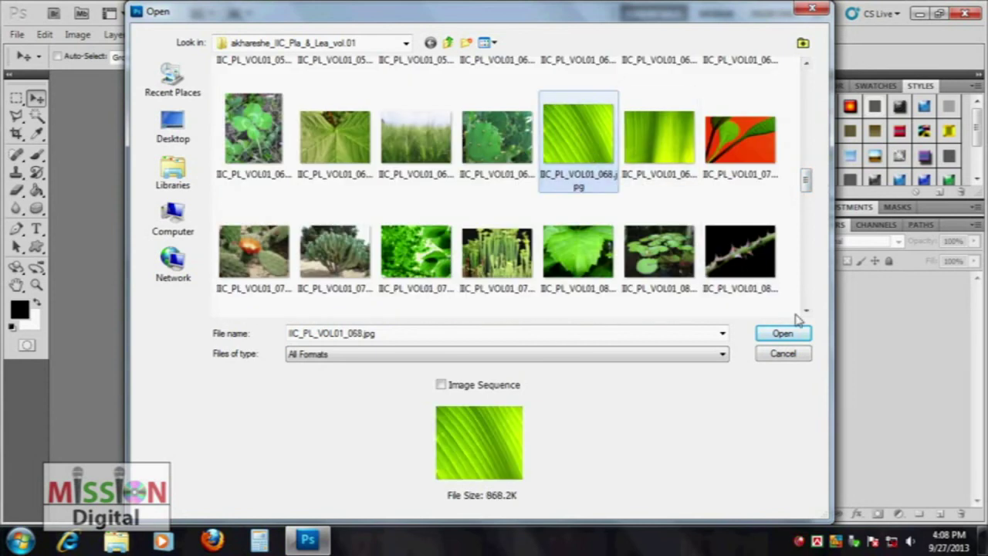
{"action": "double_click", "coordinate": [332, 139]}
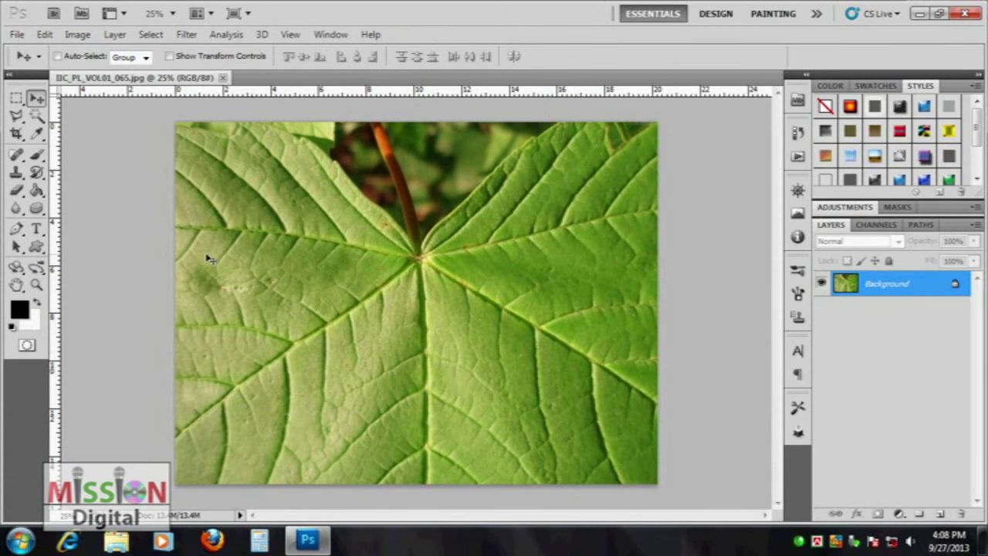
Step: Type black 'mission Digital' text on the leaf photo
{"action": "left_click", "coordinate": [36, 229]}
{"action": "left_click", "coordinate": [337, 368]}
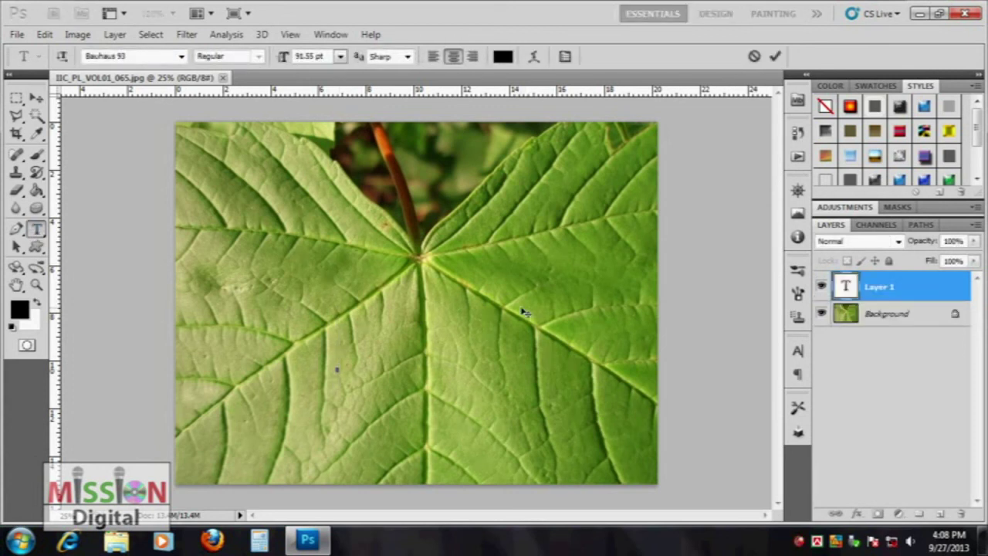
{"action": "type", "text": "mi"}
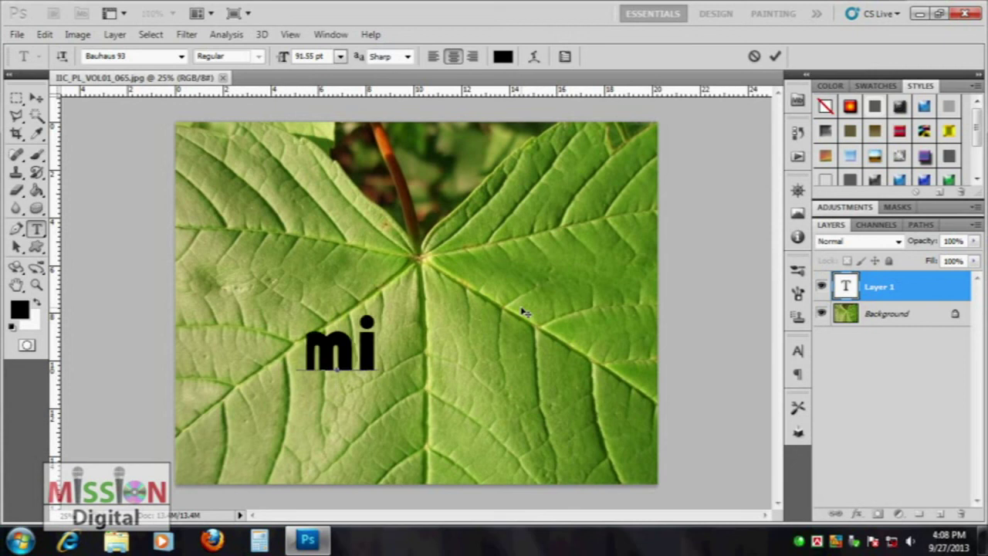
{"action": "key", "text": "BackSpace"}
{"action": "key", "text": "BackSpace"}
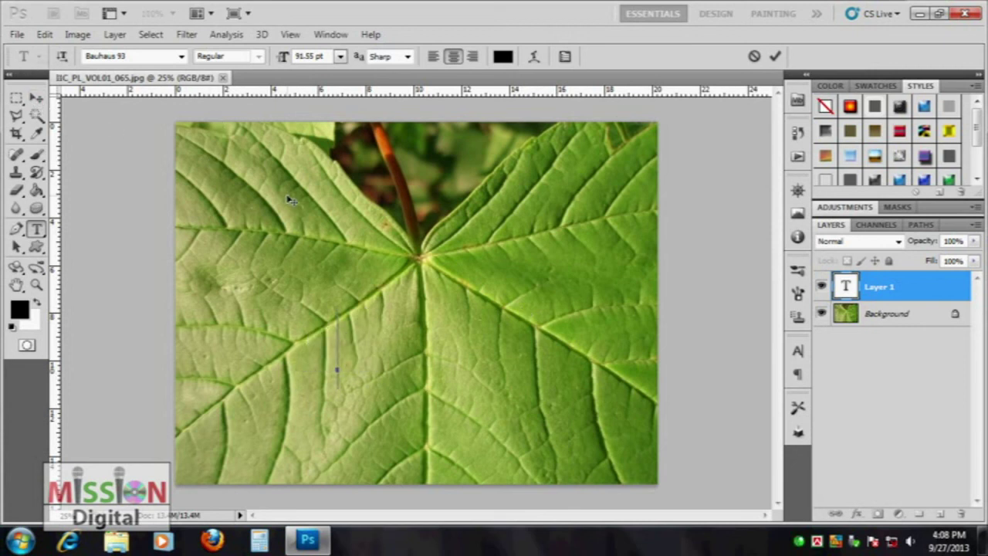
{"action": "type", "text": "mi"}
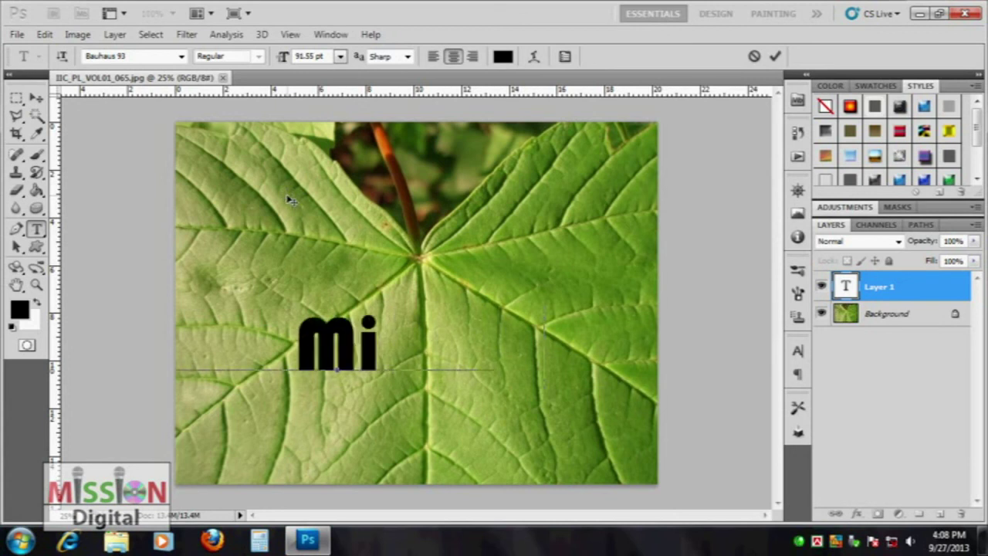
{"action": "type", "text": "ssion Digital"}
{"action": "left_click", "coordinate": [36, 99]}
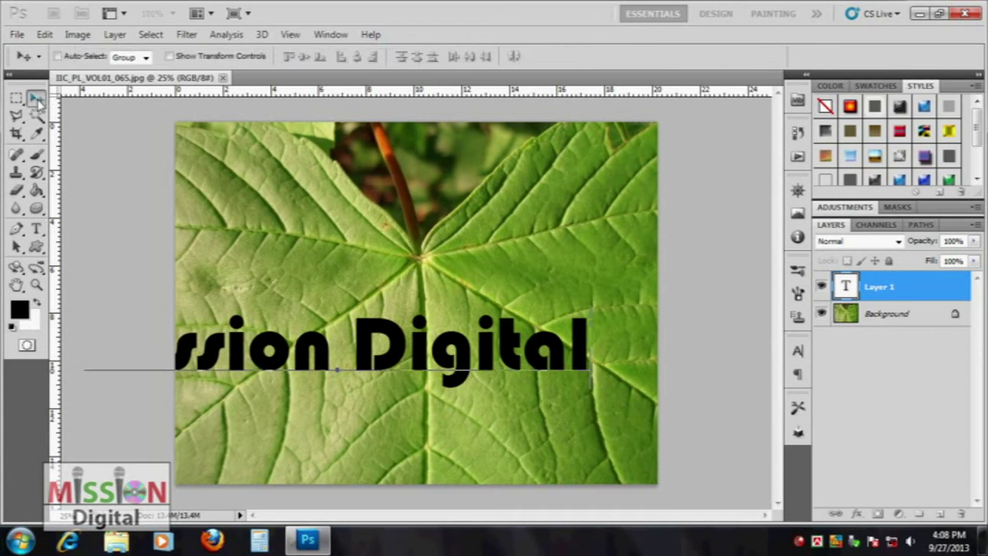
Step: Scale the text down and centre it on the leaf
{"action": "key", "text": "ctrl+t"}
{"action": "left_click_drag", "start_coordinate": [589, 392], "coordinate": [450, 368]}
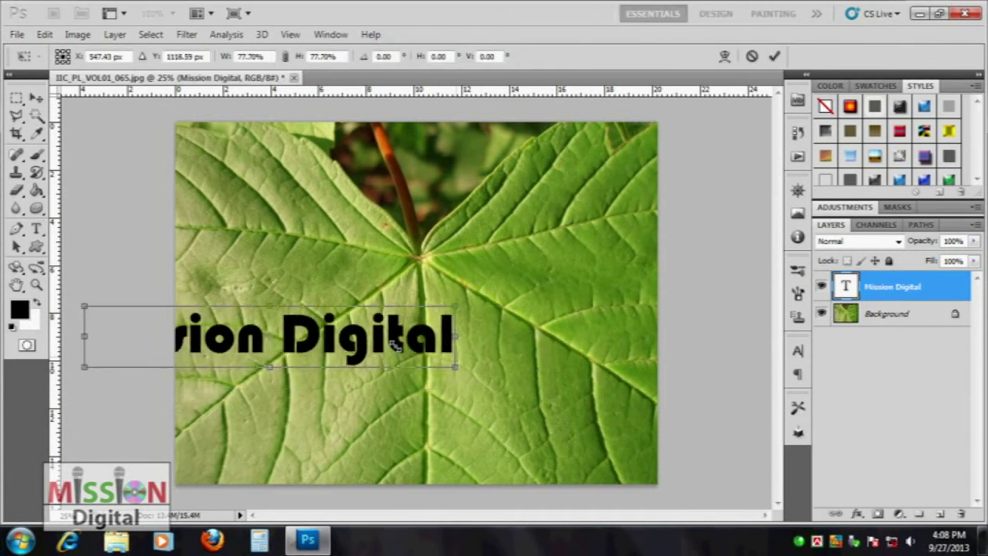
{"action": "mouse_move", "coordinate": [359, 339]}
{"action": "left_mouse_down"}
{"action": "mouse_move", "coordinate": [502, 348]}
{"action": "mouse_move", "coordinate": [530, 341]}
{"action": "mouse_move", "coordinate": [485, 350]}
{"action": "left_mouse_up"}
{"action": "key", "text": "Return"}
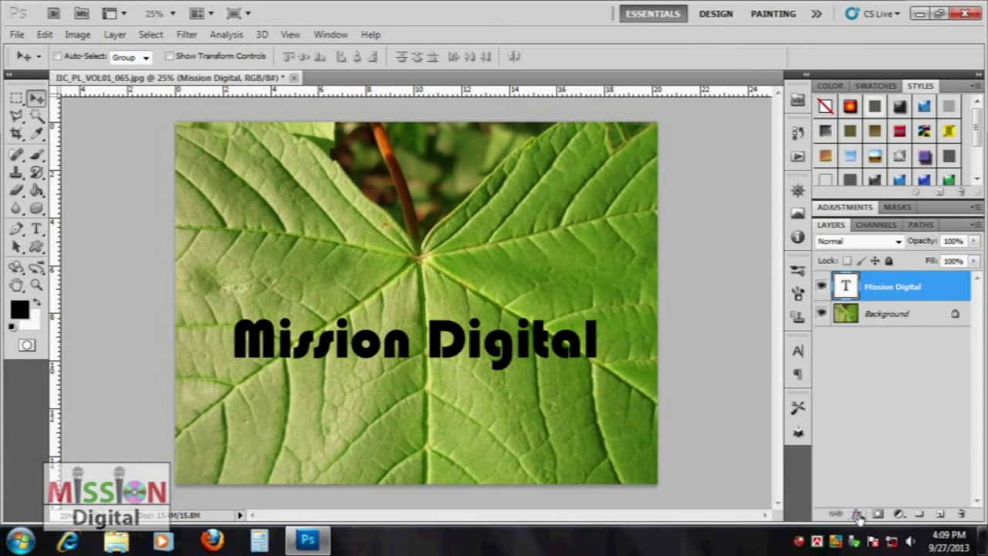
Step: Add a Multiply drop shadow to the text: 75% opacity, -144° angle, 5 px distance, 4 px size
{"action": "left_click", "coordinate": [857, 514]}
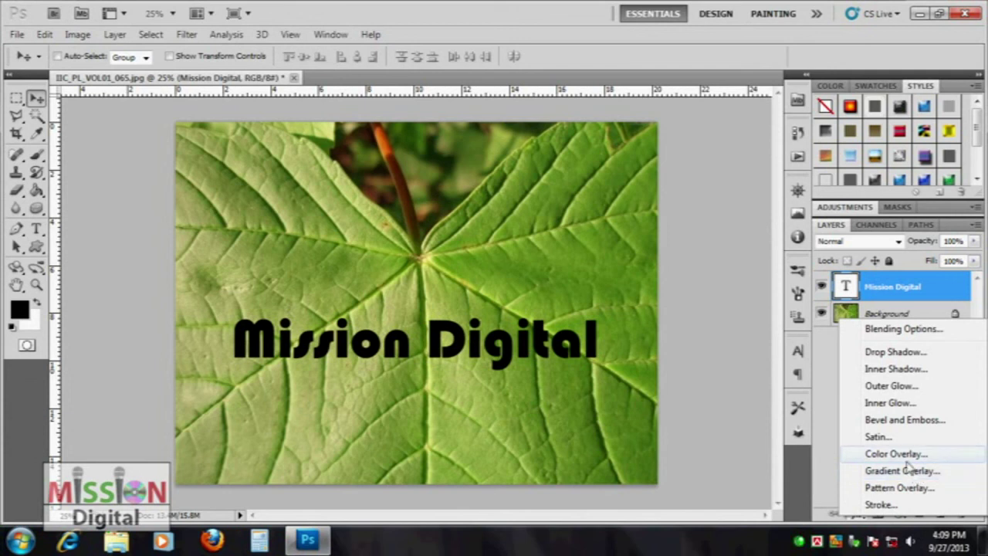
{"action": "left_click", "coordinate": [895, 352]}
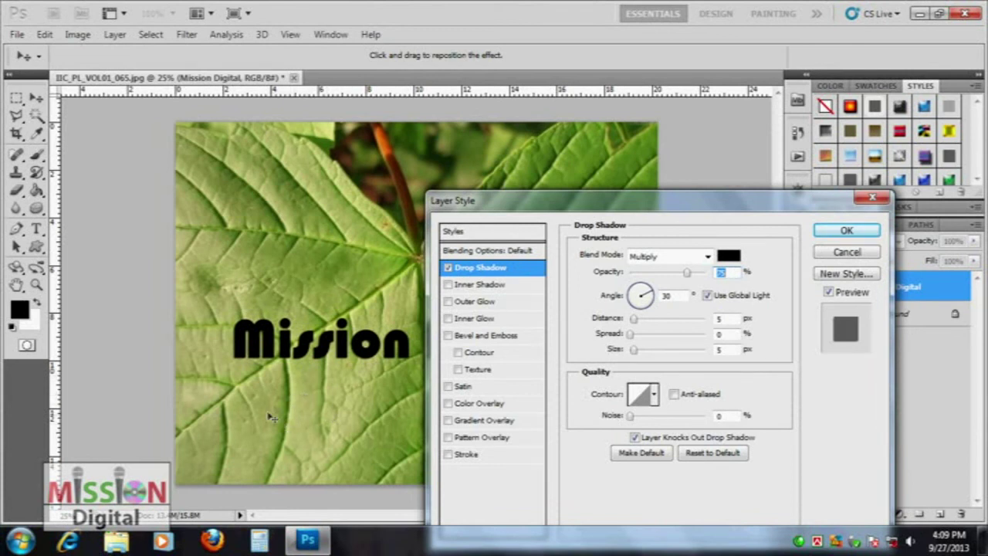
{"action": "left_click_drag", "start_coordinate": [632, 307], "coordinate": [634, 307]}
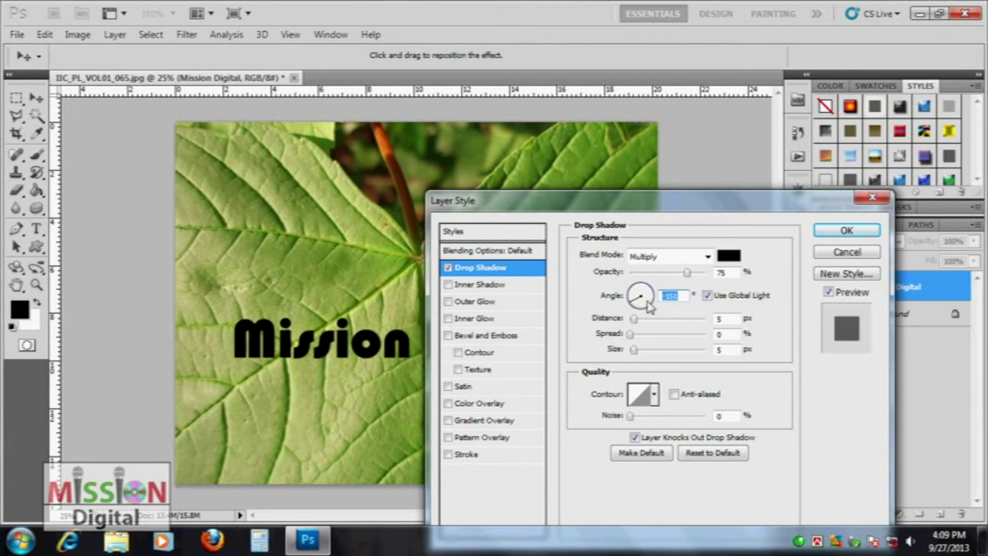
{"action": "left_click_drag", "start_coordinate": [629, 308], "coordinate": [632, 306]}
{"action": "left_click_drag", "start_coordinate": [696, 199], "coordinate": [729, 153]}
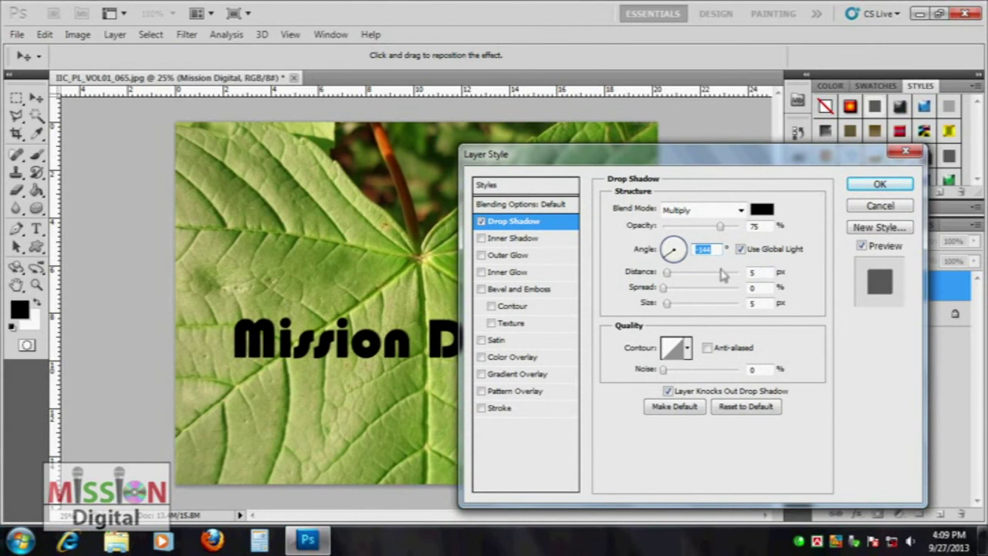
{"action": "left_click", "coordinate": [760, 273]}
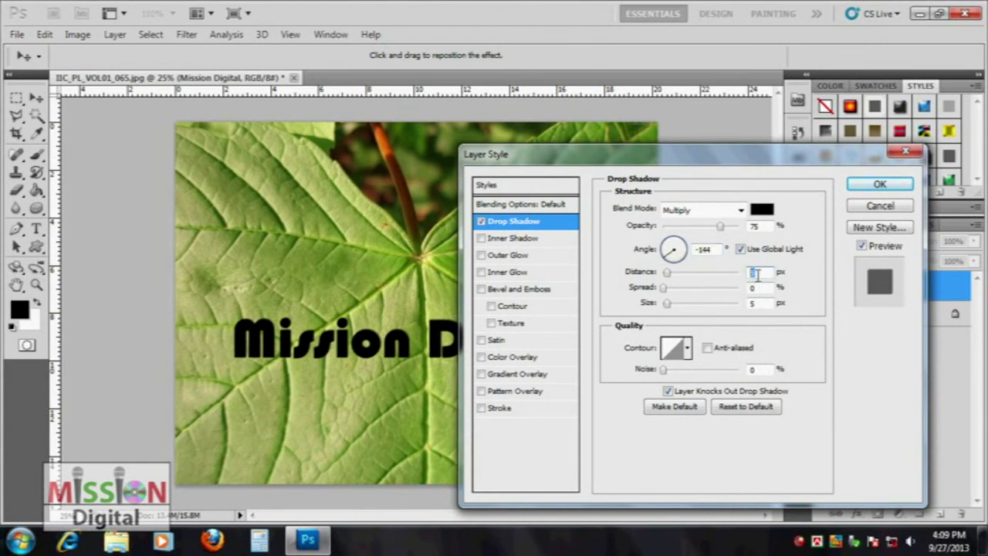
{"action": "left_click", "coordinate": [754, 304]}
{"action": "double_click", "coordinate": [757, 304]}
{"action": "type", "text": "4"}
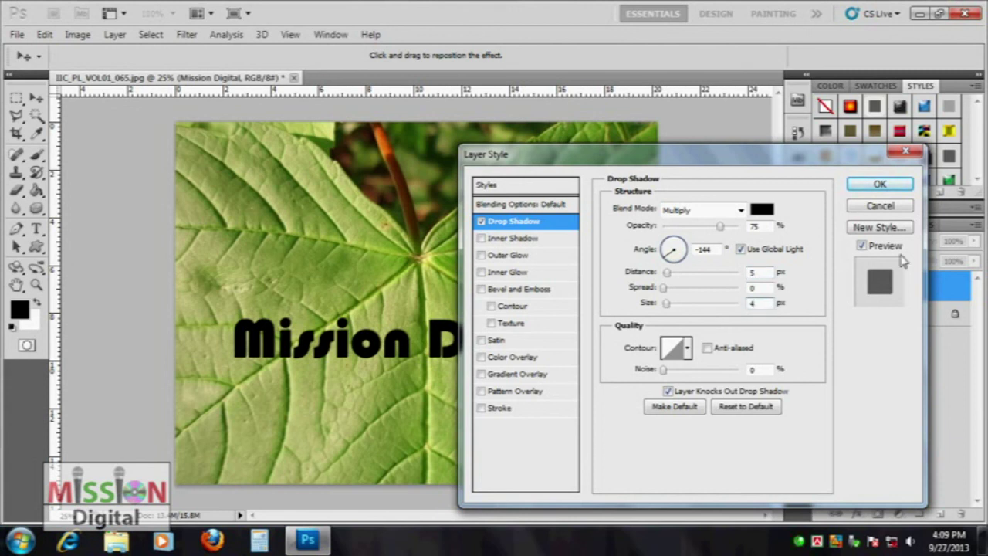
{"action": "left_click", "coordinate": [876, 185]}
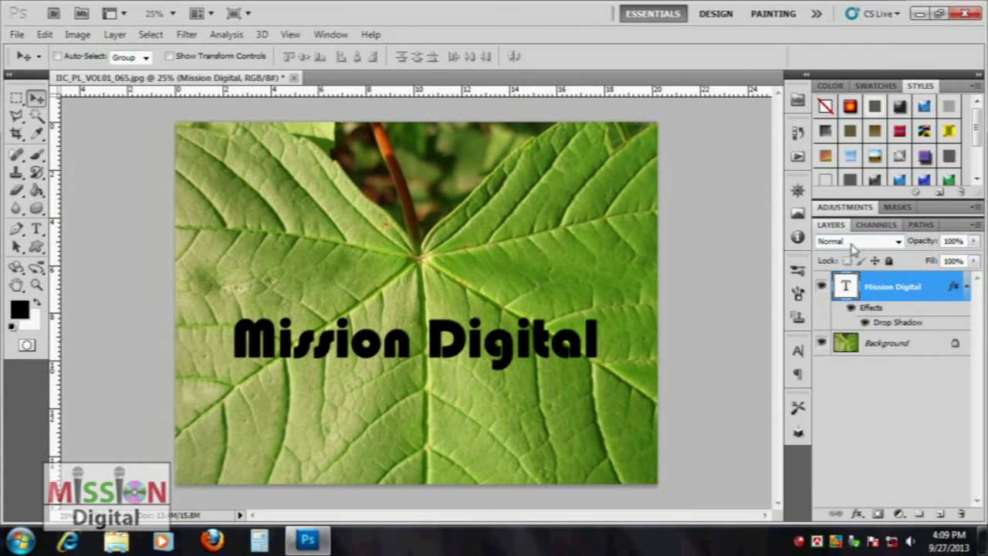
Step: Try Multiply, then settle on Screen blending so the text looks like a faint leaf imprint
{"action": "left_click_drag", "start_coordinate": [911, 232], "coordinate": [917, 243]}
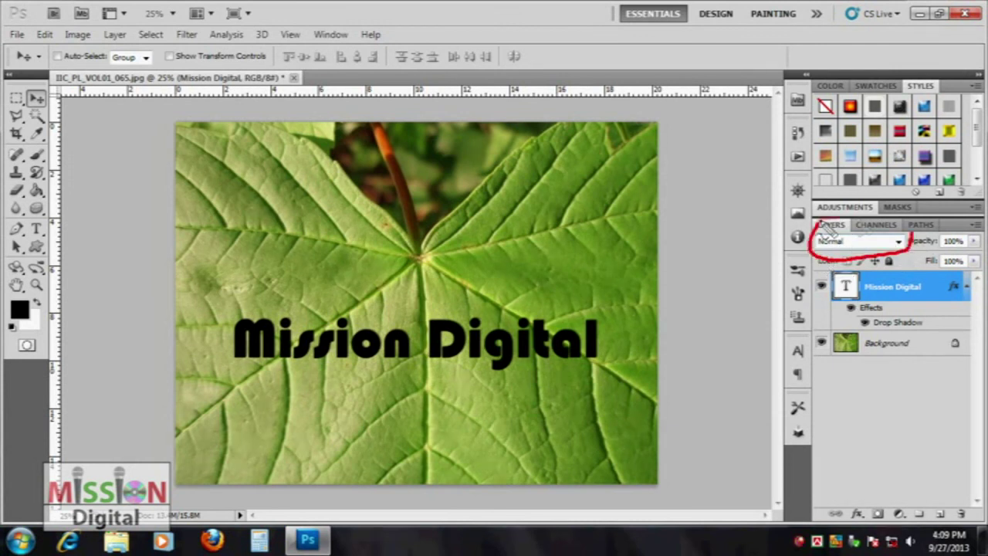
{"action": "left_click", "coordinate": [898, 241]}
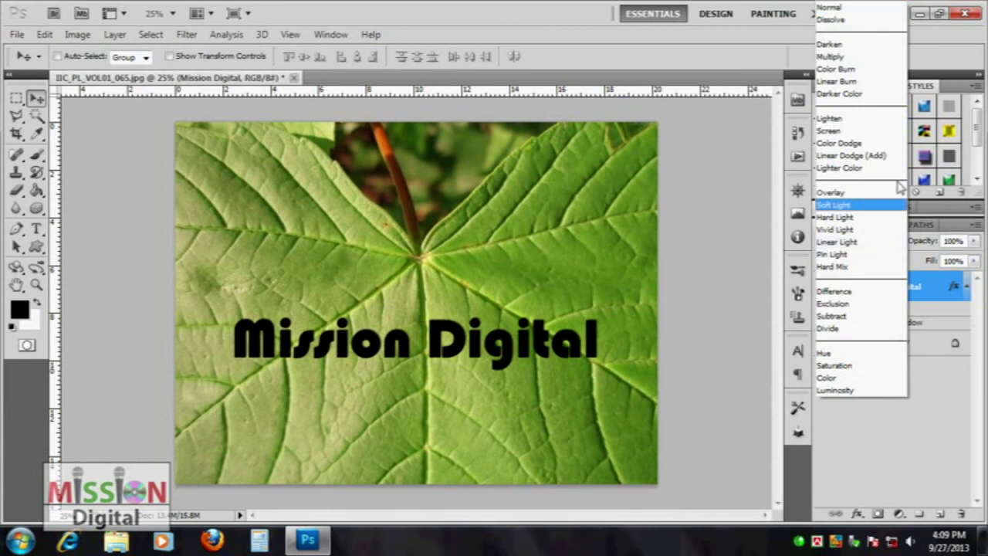
{"action": "left_click", "coordinate": [869, 62]}
{"action": "left_click", "coordinate": [898, 241]}
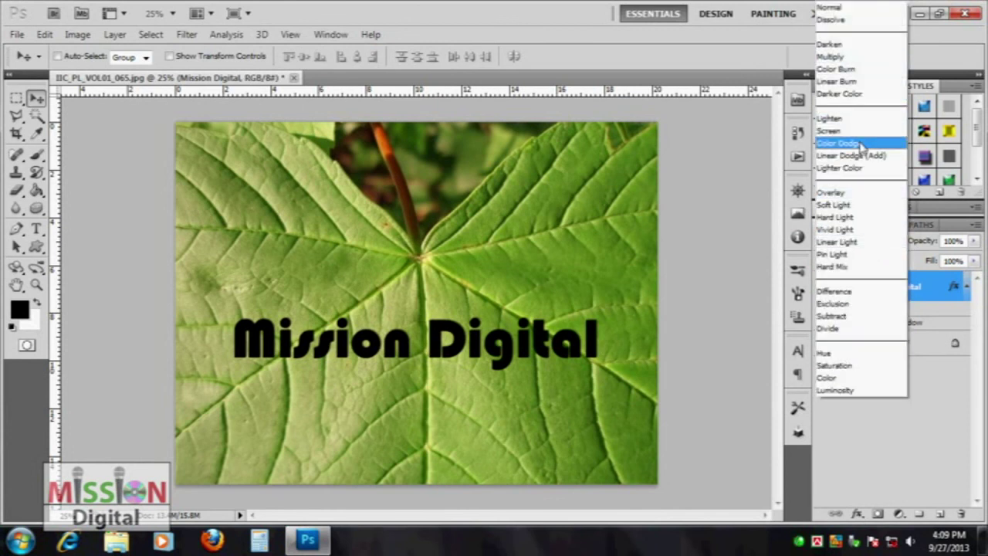
{"action": "left_click", "coordinate": [858, 136]}
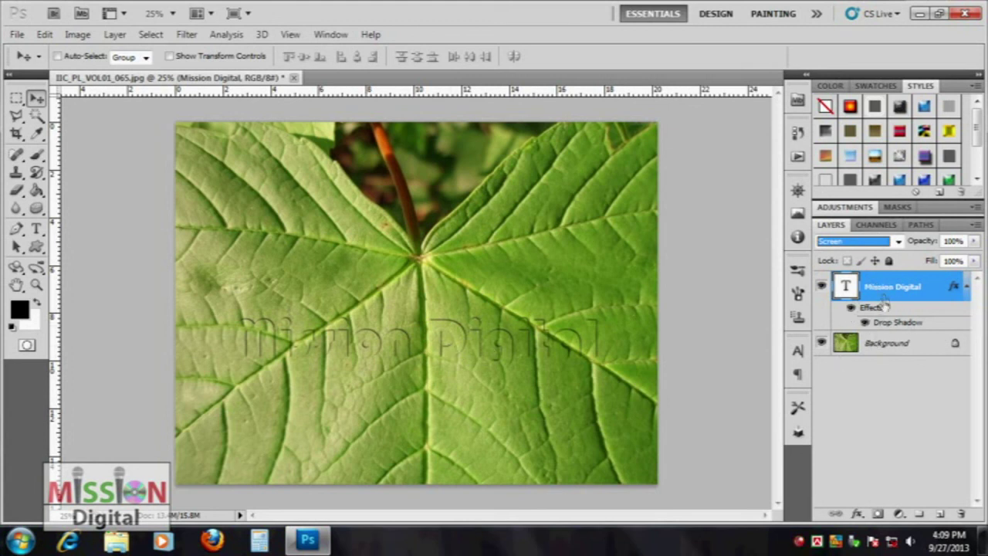
{"action": "left_click", "coordinate": [858, 514]}
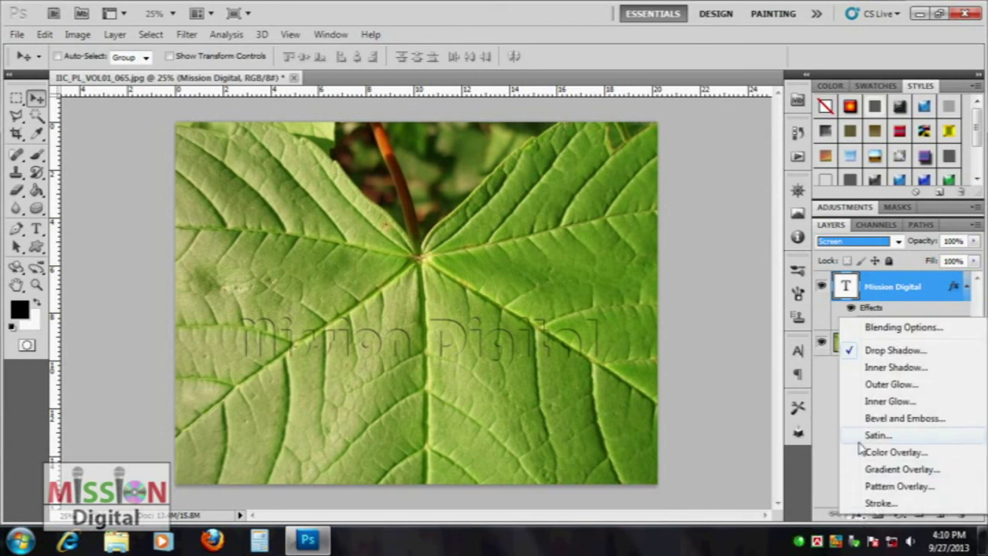
Step: Add an Inner Shadow, unlinked from Global Light, angled at -146°
{"action": "left_click", "coordinate": [911, 369]}
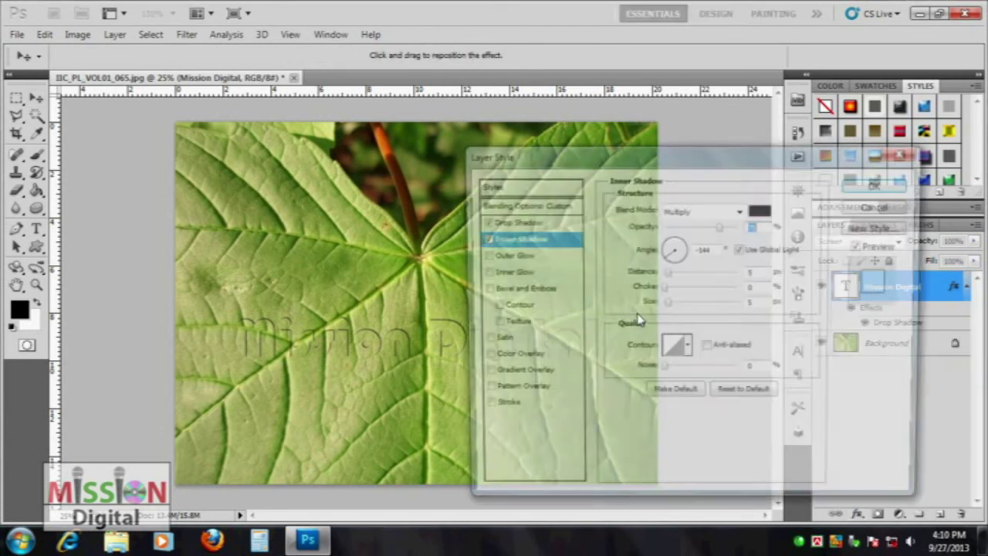
{"action": "left_click_drag", "start_coordinate": [642, 166], "coordinate": [701, 154]}
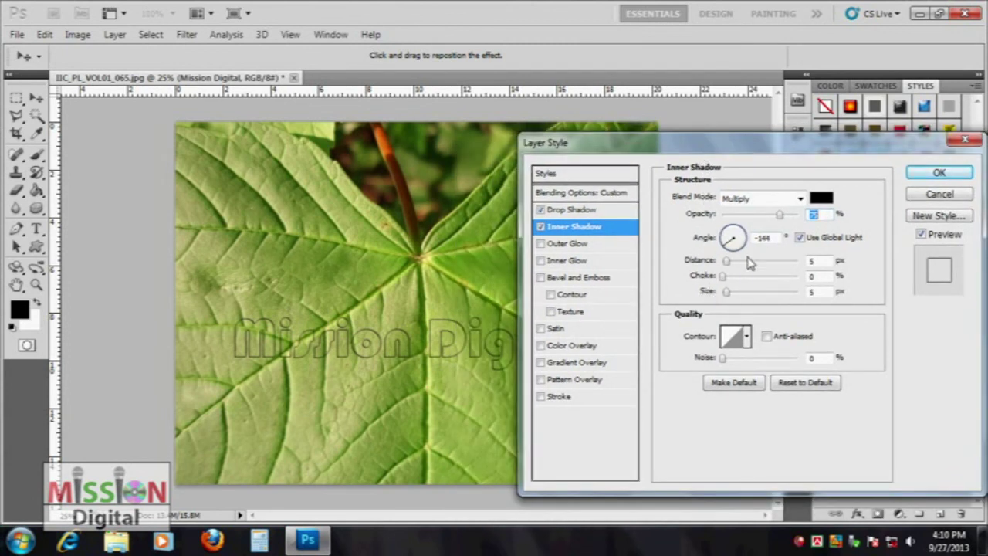
{"action": "left_click", "coordinate": [809, 239]}
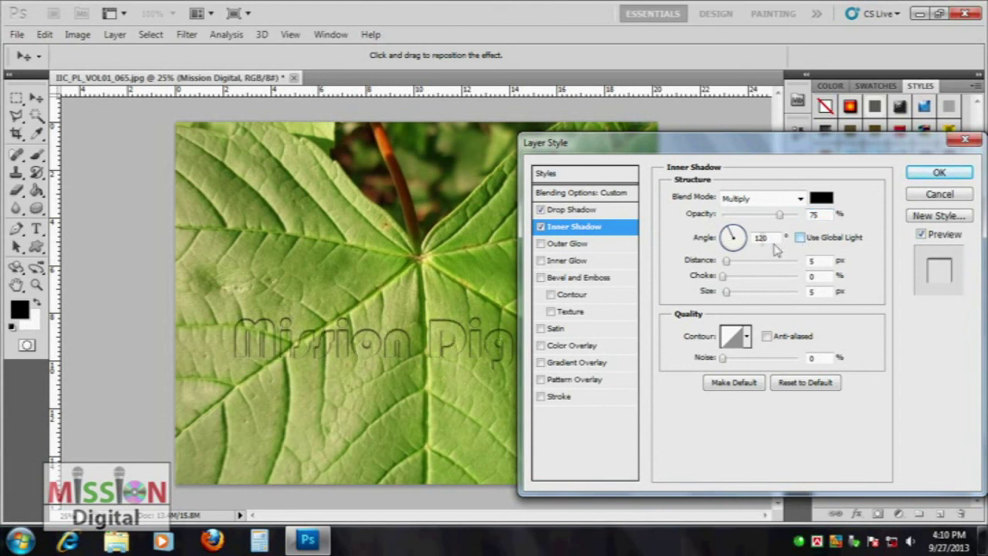
{"action": "left_click", "coordinate": [728, 243]}
{"action": "left_click_drag", "start_coordinate": [730, 247], "coordinate": [725, 242]}
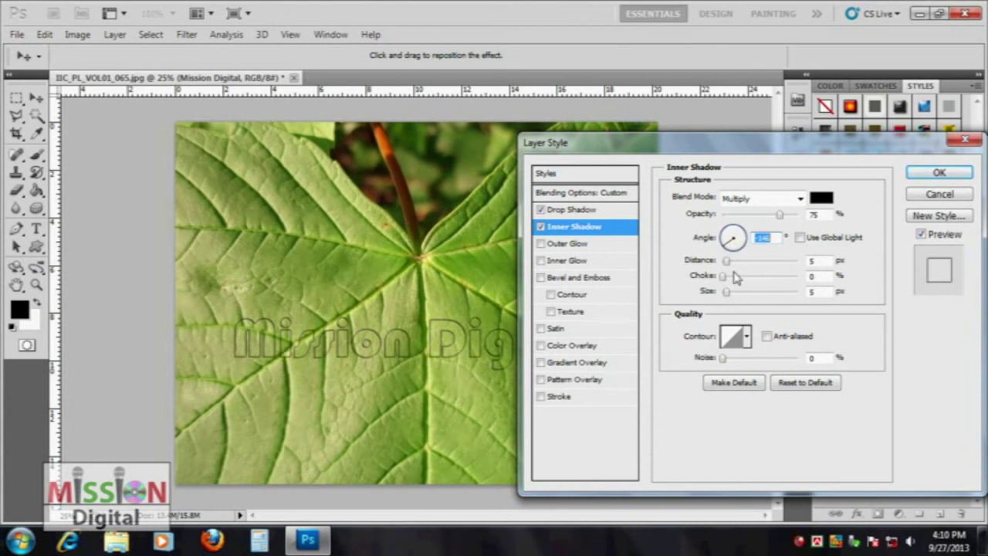
Step: Set the inner shadow to 14 px distance, 27 px size and higher opacity, and enable Bevel and Emboss
{"action": "left_click", "coordinate": [729, 262]}
{"action": "left_click_drag", "start_coordinate": [731, 265], "coordinate": [737, 294]}
{"action": "left_click", "coordinate": [727, 294]}
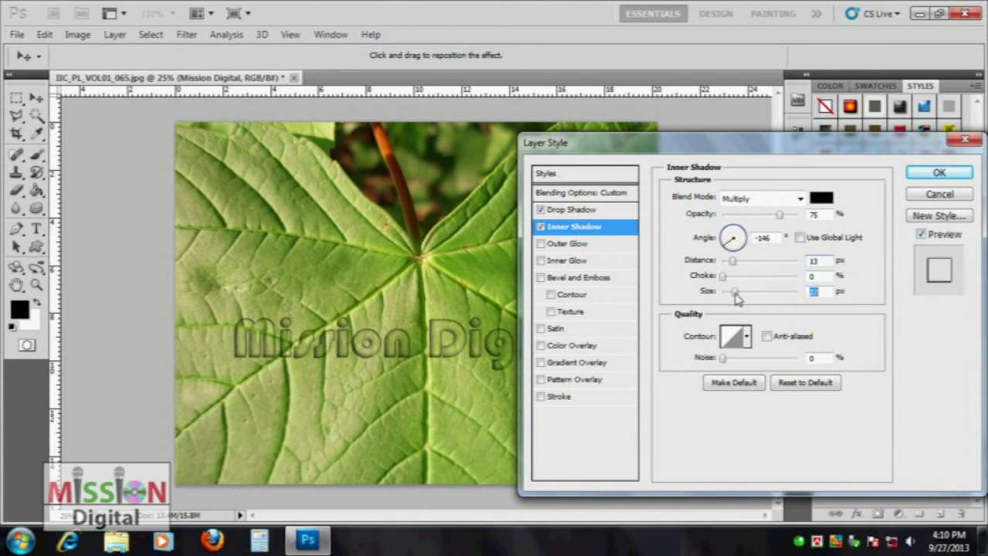
{"action": "left_click_drag", "start_coordinate": [735, 264], "coordinate": [735, 265]}
{"action": "left_click_drag", "start_coordinate": [779, 214], "coordinate": [783, 216]}
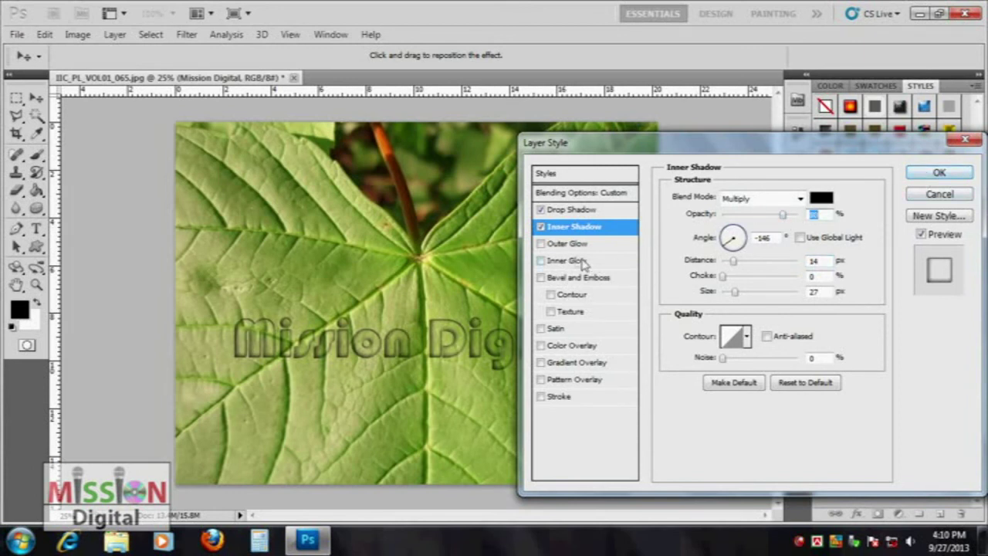
{"action": "left_click", "coordinate": [541, 277]}
Step: Increase the bevel depth, lower the light altitude and set the bevel size to 10 px
{"action": "left_click", "coordinate": [577, 280]}
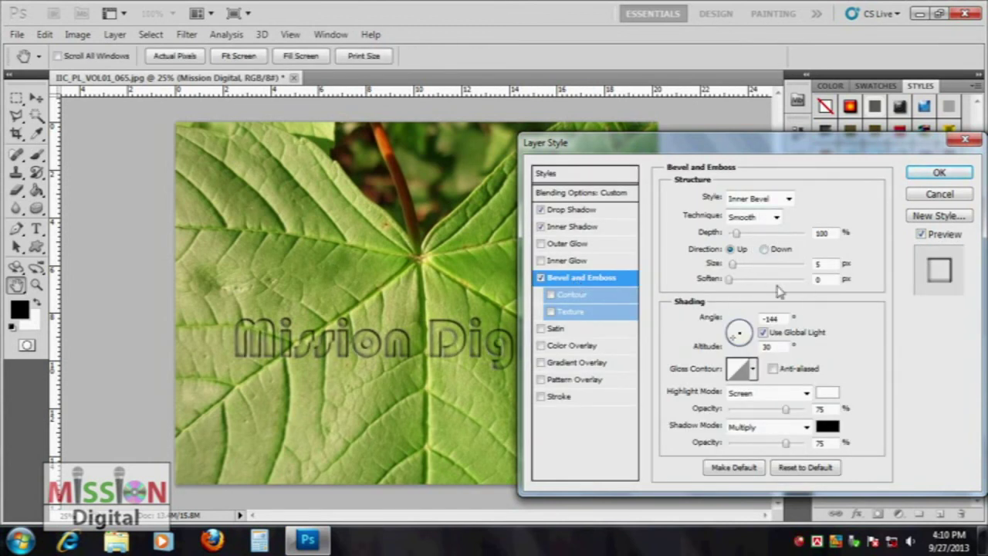
{"action": "left_click_drag", "start_coordinate": [737, 234], "coordinate": [771, 235]}
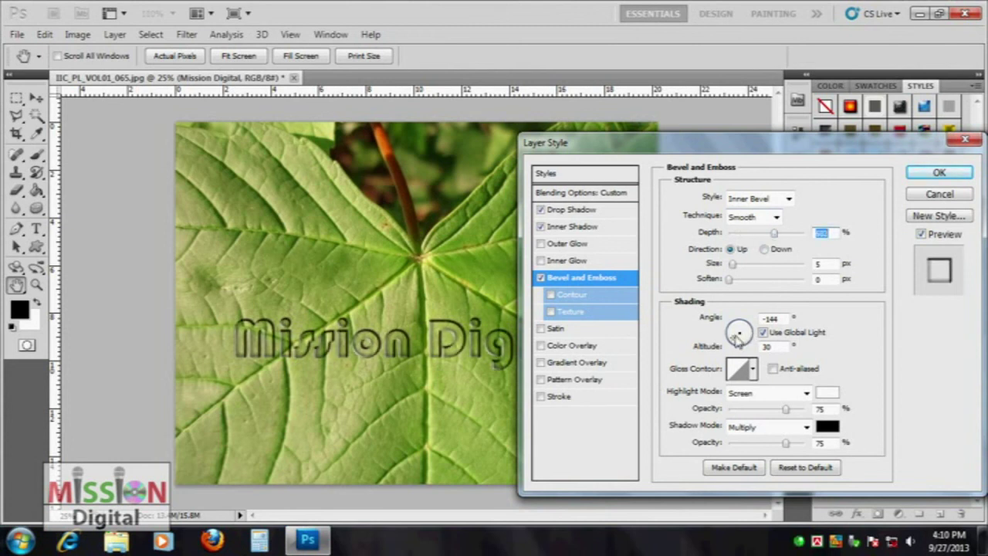
{"action": "left_click_drag", "start_coordinate": [737, 337], "coordinate": [738, 336]}
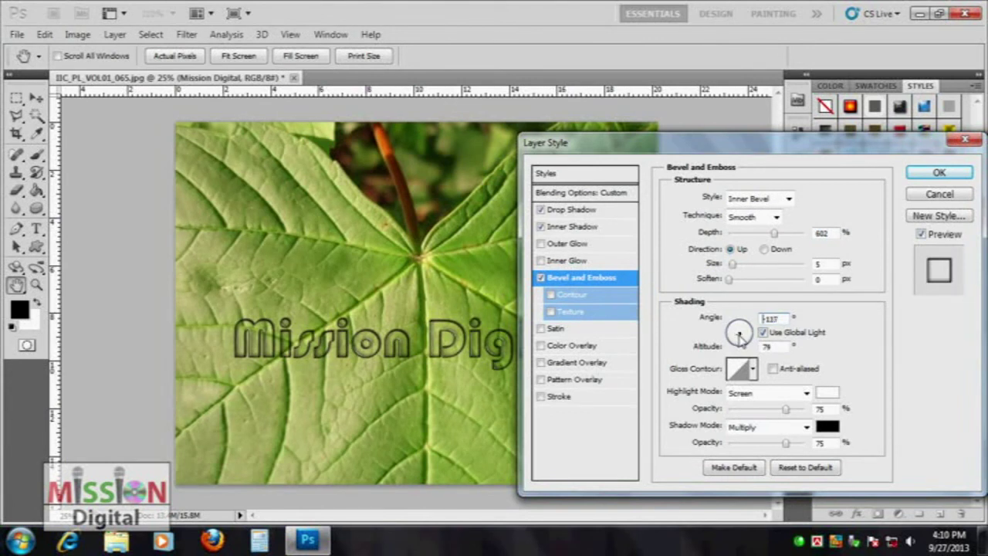
{"action": "left_click", "coordinate": [738, 338]}
{"action": "left_click_drag", "start_coordinate": [738, 340], "coordinate": [738, 340]}
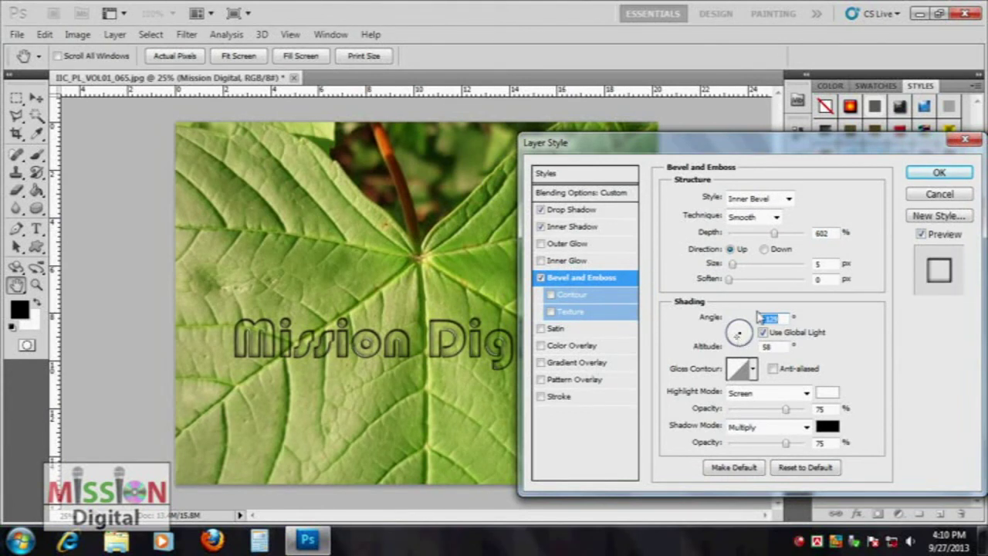
{"action": "left_click", "coordinate": [738, 265]}
{"action": "left_click_drag", "start_coordinate": [737, 268], "coordinate": [738, 269]}
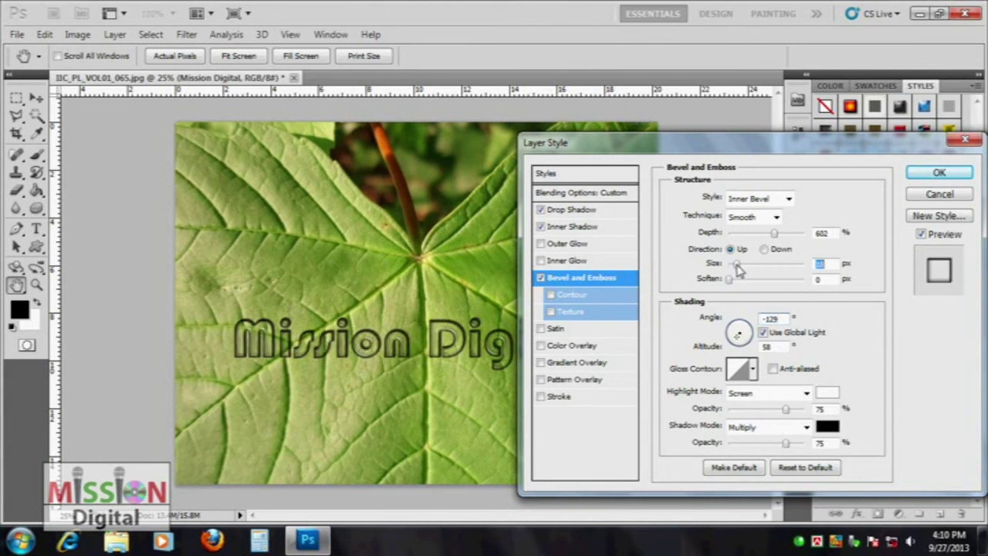
{"action": "left_click", "coordinate": [733, 279]}
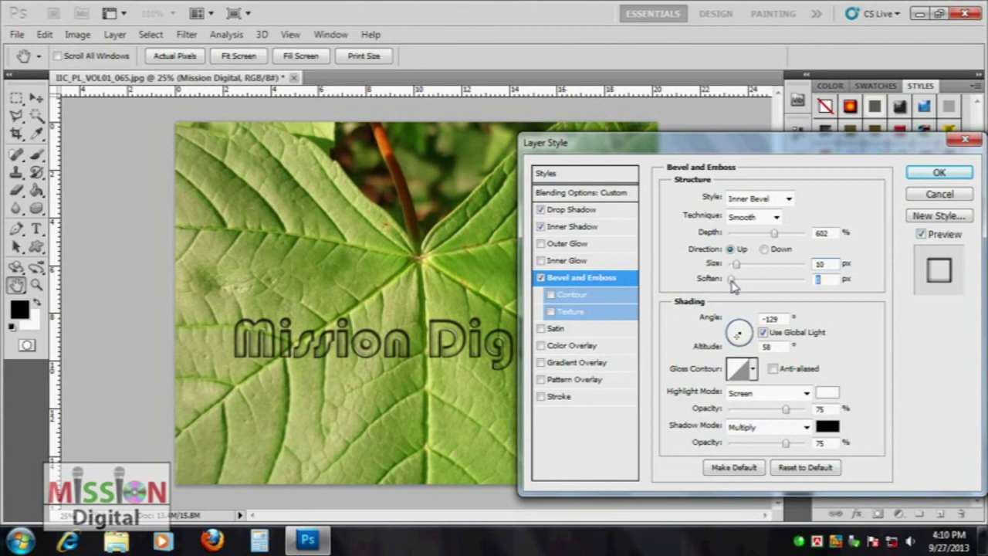
Step: Raise the bevel depth to 725%, light it at -139° angle and 42° altitude, and reduce its size
{"action": "left_click_drag", "start_coordinate": [774, 234], "coordinate": [784, 234]}
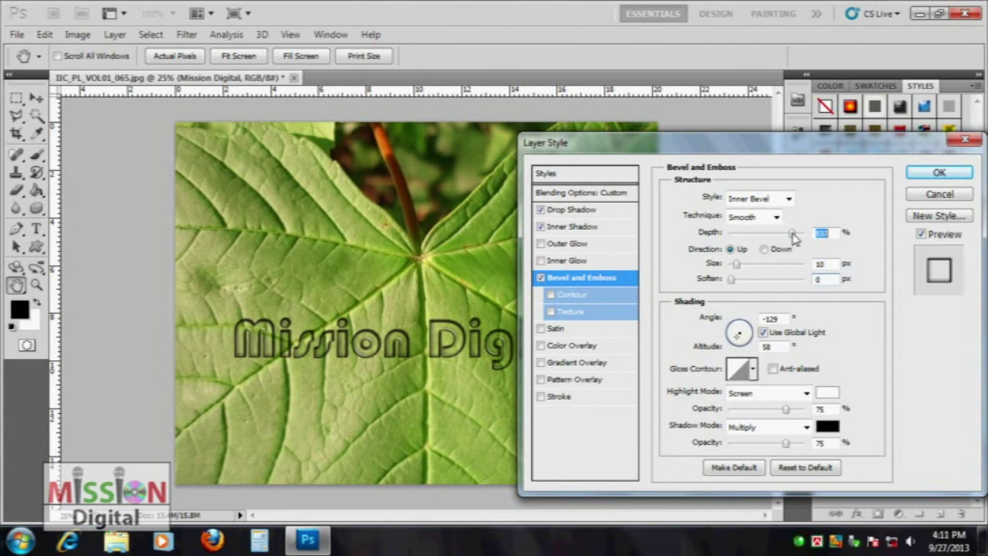
{"action": "left_click_drag", "start_coordinate": [739, 336], "coordinate": [735, 335]}
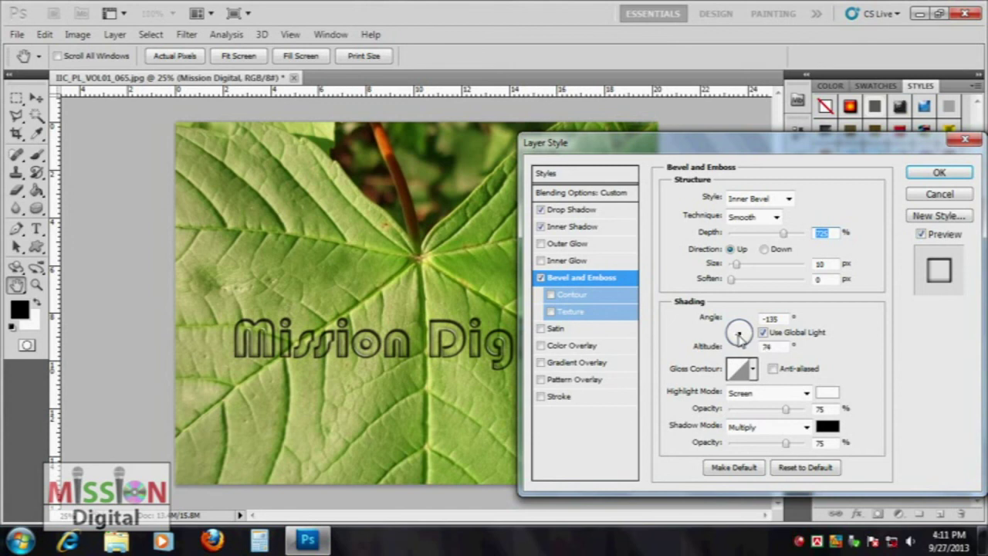
{"action": "left_click_drag", "start_coordinate": [740, 339], "coordinate": [737, 344]}
{"action": "left_click", "coordinate": [736, 344]}
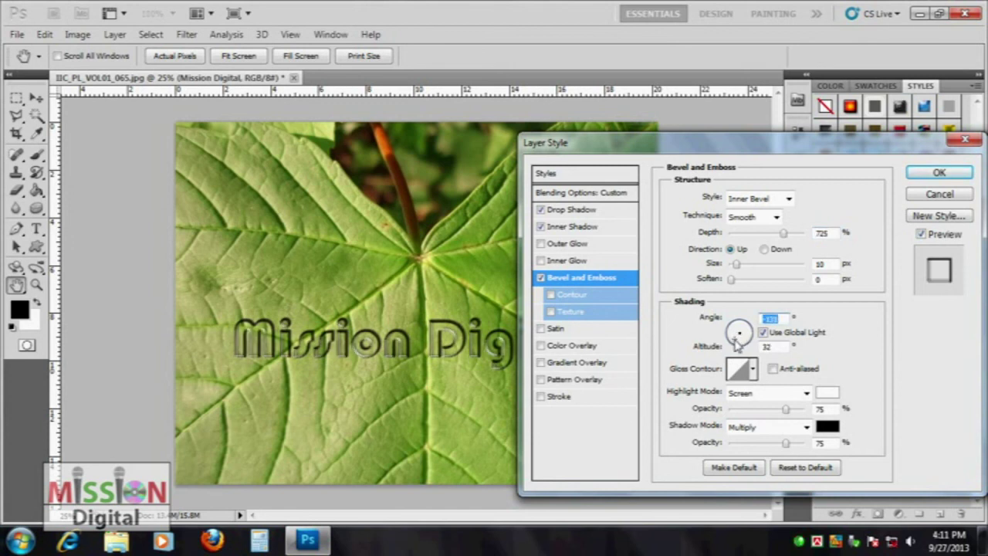
{"action": "left_click_drag", "start_coordinate": [736, 344], "coordinate": [737, 342]}
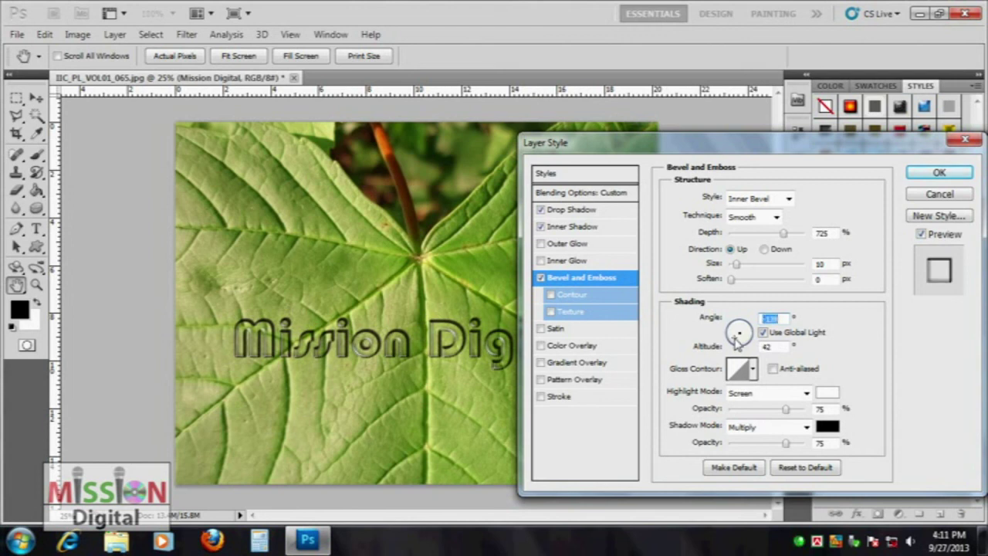
{"action": "left_click", "coordinate": [737, 280]}
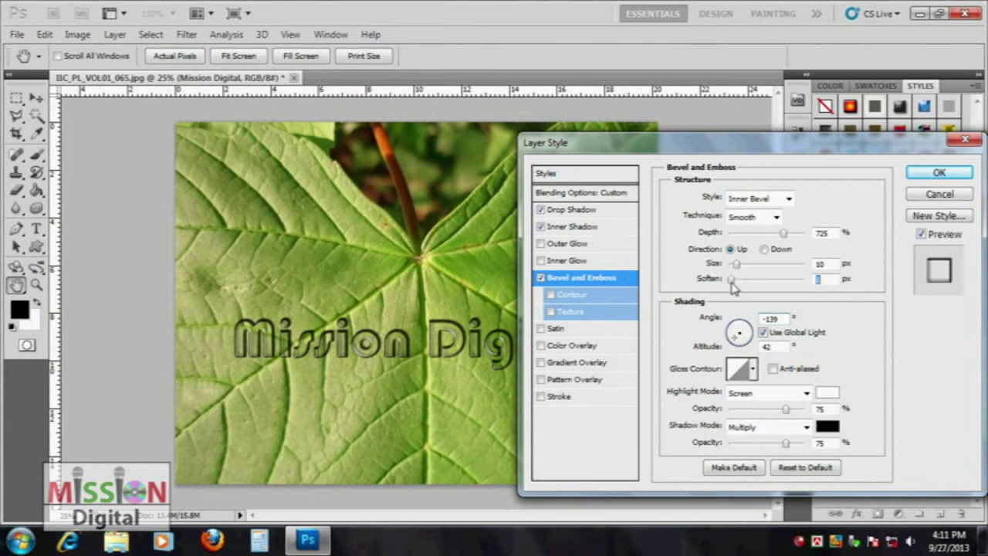
{"action": "mouse_move", "coordinate": [736, 264]}
{"action": "left_mouse_down"}
{"action": "mouse_move", "coordinate": [744, 266]}
{"action": "mouse_move", "coordinate": [736, 274]}
{"action": "left_mouse_up"}
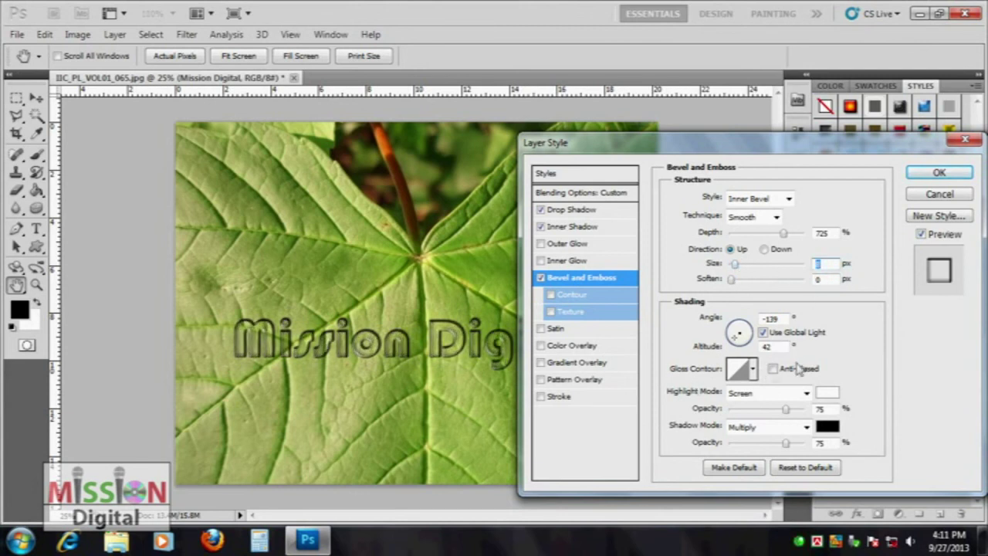
Step: Preview several Gloss Contour presets on the bevel, including Cone
{"action": "left_click", "coordinate": [754, 370]}
{"action": "left_click", "coordinate": [739, 403]}
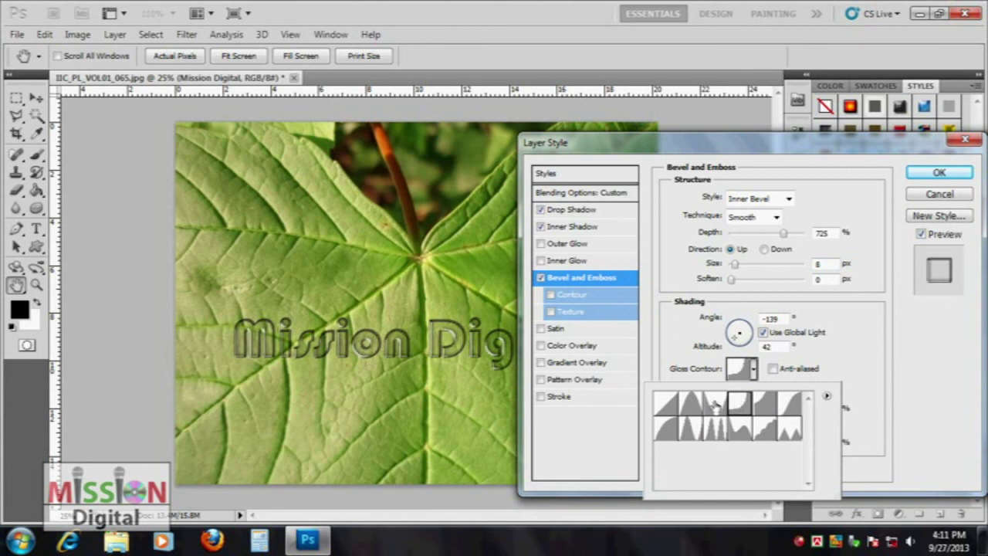
{"action": "left_click", "coordinate": [715, 403]}
{"action": "left_click", "coordinate": [691, 403]}
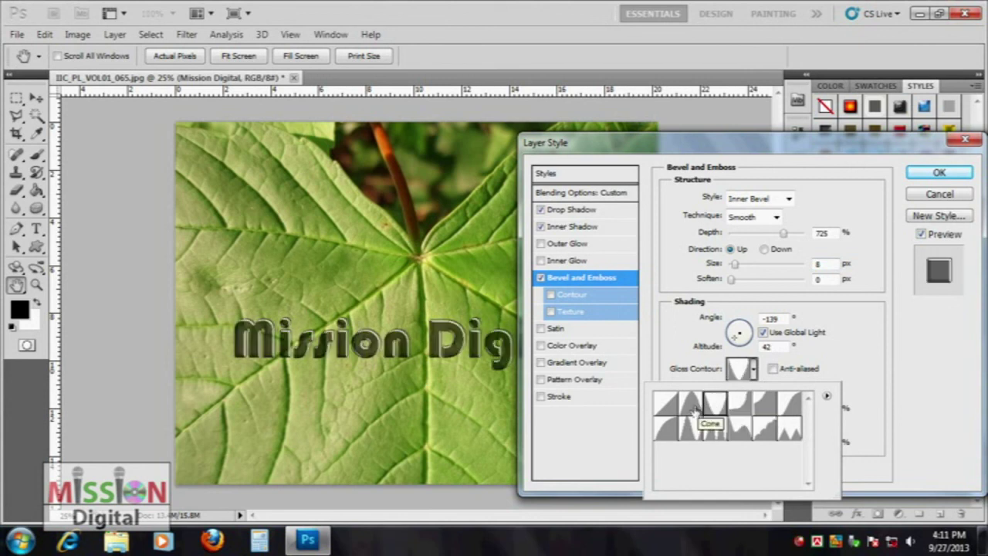
{"action": "left_click", "coordinate": [693, 429]}
{"action": "left_click", "coordinate": [739, 429]}
Step: Pick the final gloss contour, raise Highlight Opacity to 89%, and apply the layer style
{"action": "left_click", "coordinate": [789, 429]}
{"action": "left_click", "coordinate": [789, 402]}
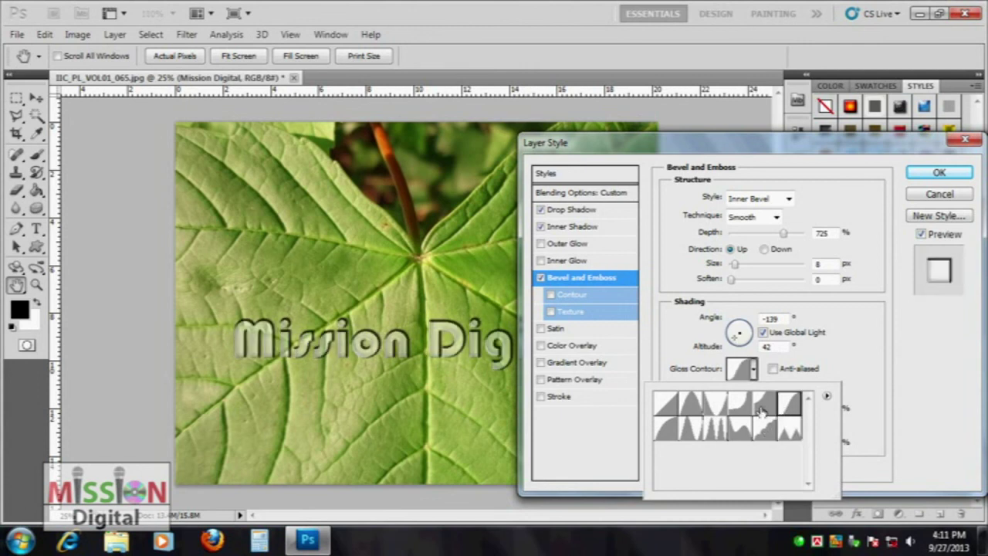
{"action": "left_click", "coordinate": [739, 407]}
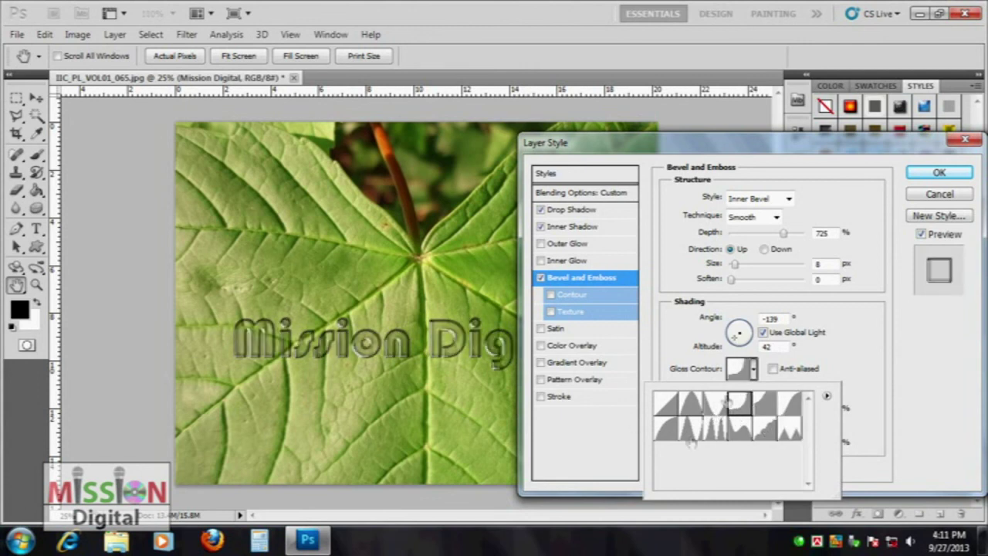
{"action": "left_click", "coordinate": [714, 405]}
{"action": "left_click", "coordinate": [887, 311]}
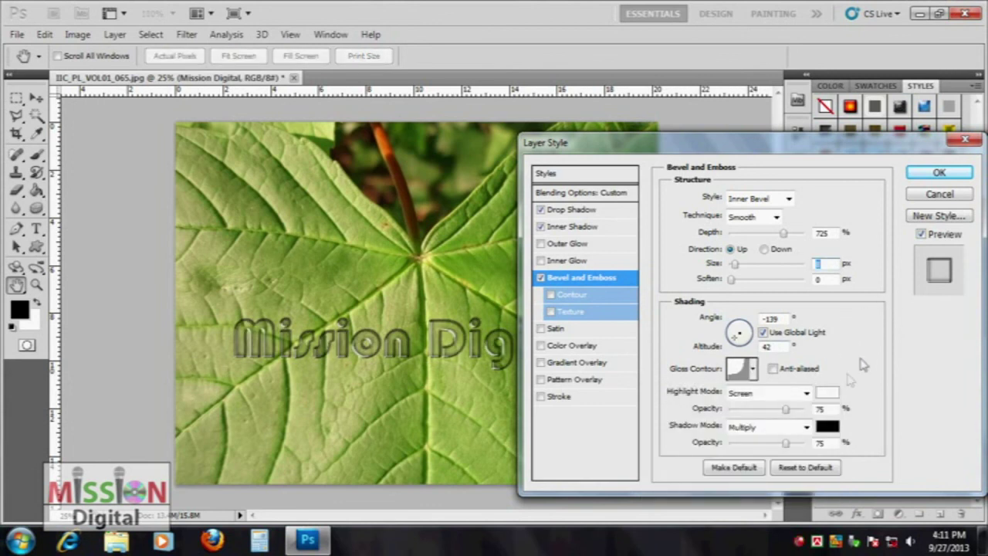
{"action": "mouse_move", "coordinate": [785, 409]}
{"action": "left_mouse_down"}
{"action": "mouse_move", "coordinate": [799, 417]}
{"action": "mouse_move", "coordinate": [772, 444]}
{"action": "mouse_move", "coordinate": [747, 445]}
{"action": "left_mouse_up"}
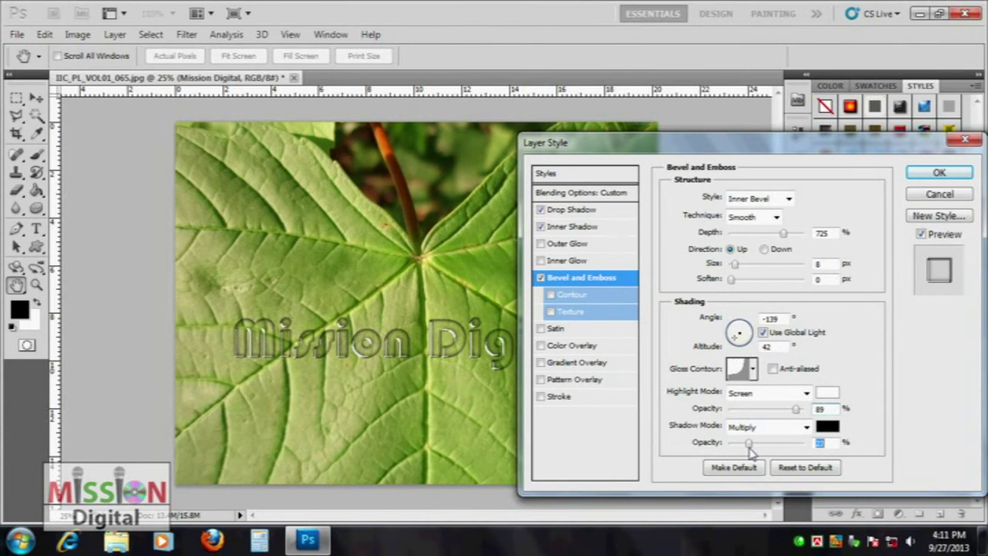
{"action": "left_click", "coordinate": [939, 172]}
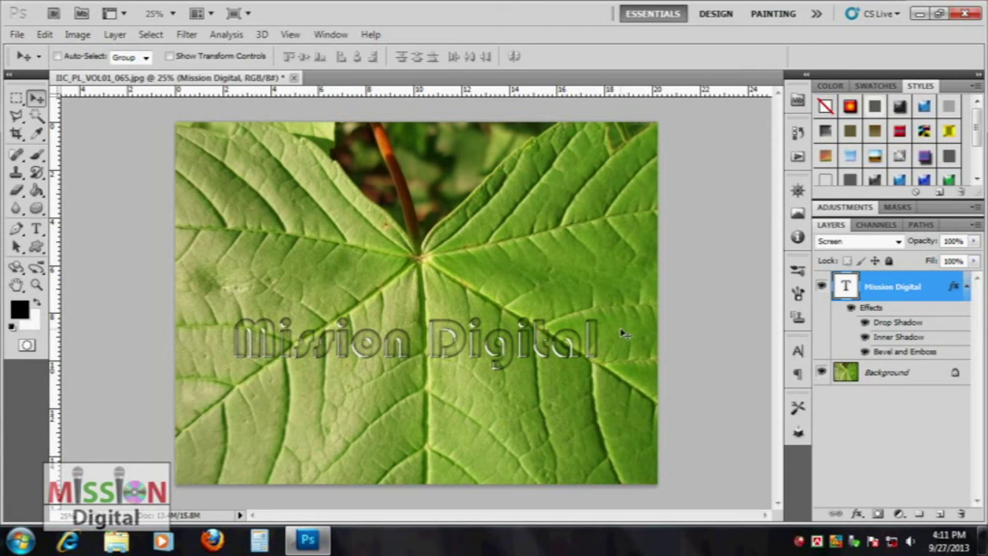
Step: Rasterize the Mission Digital text layer and select the Brush tool
{"action": "key", "text": "ctrl+plus"}
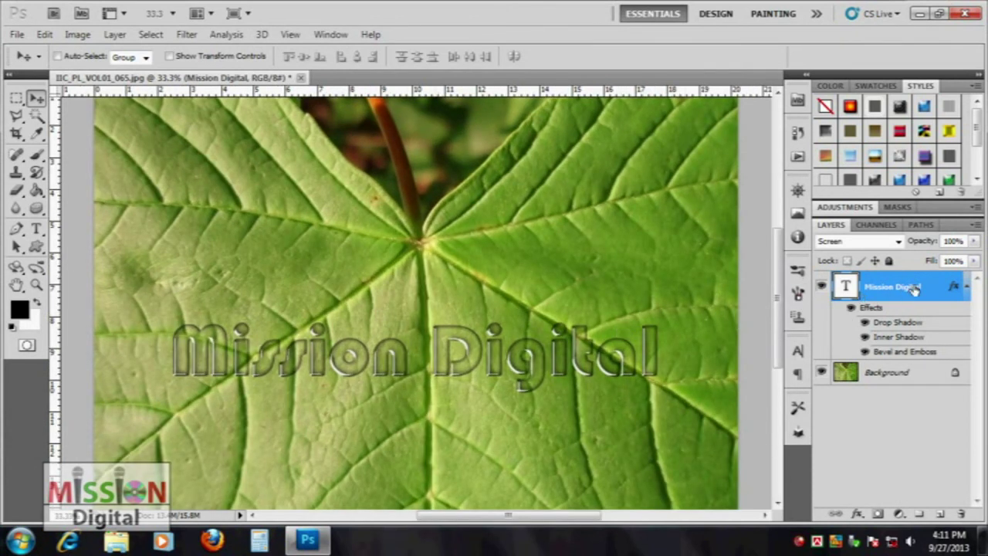
{"action": "right_click", "coordinate": [888, 289]}
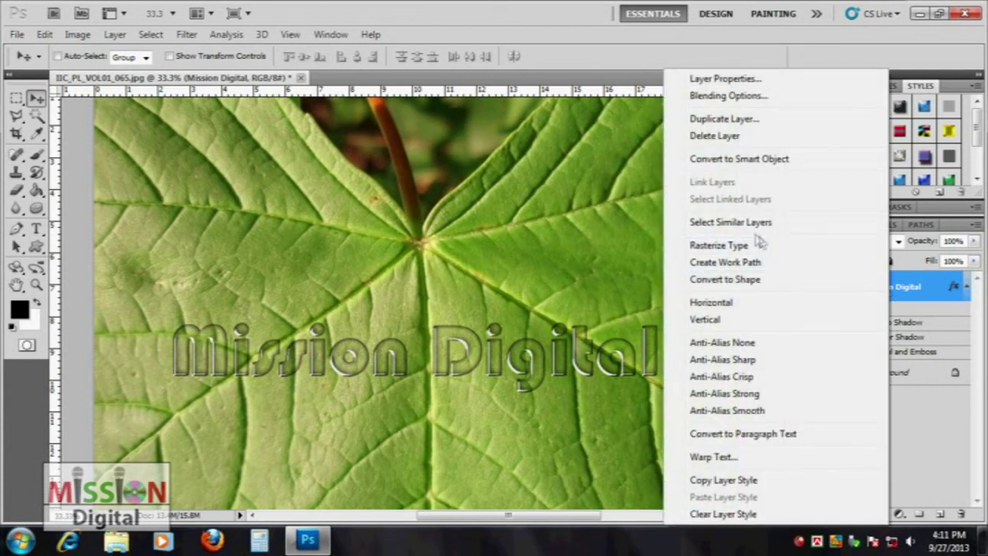
{"action": "left_click", "coordinate": [717, 245]}
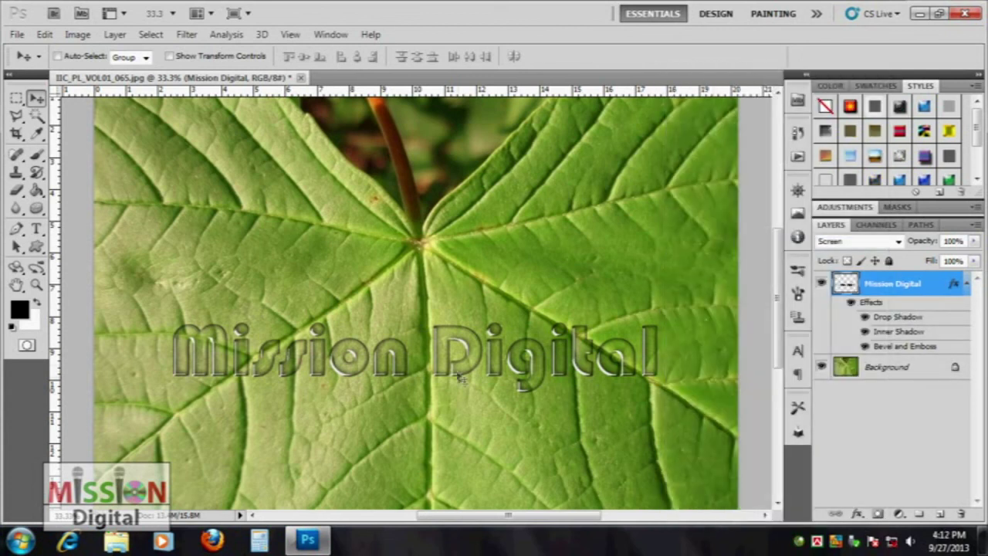
{"action": "left_click", "coordinate": [36, 154]}
{"action": "left_click", "coordinate": [92, 156]}
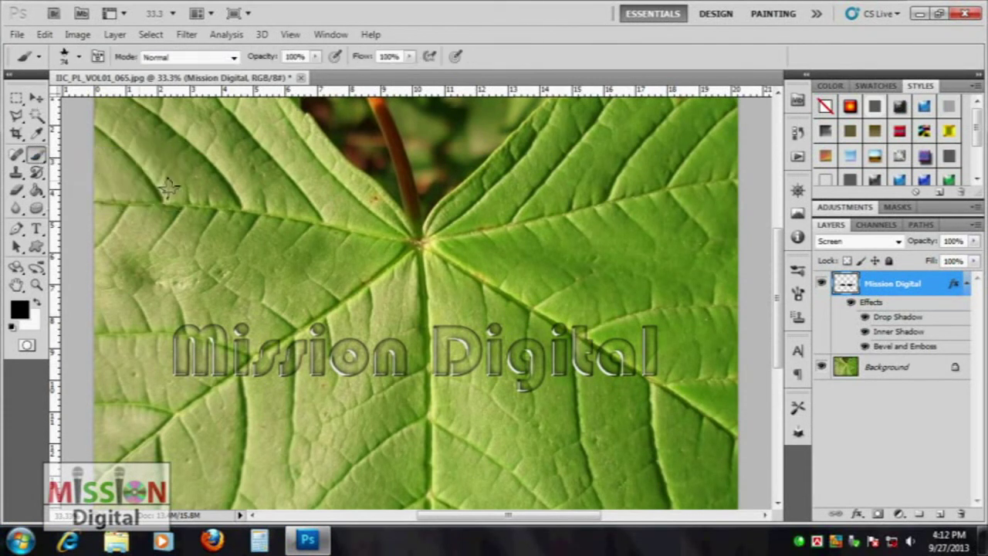
Step: Choose the Hard Round brush at 43 px size and 100% hardness
{"action": "left_click", "coordinate": [80, 58]}
{"action": "left_click", "coordinate": [177, 168]}
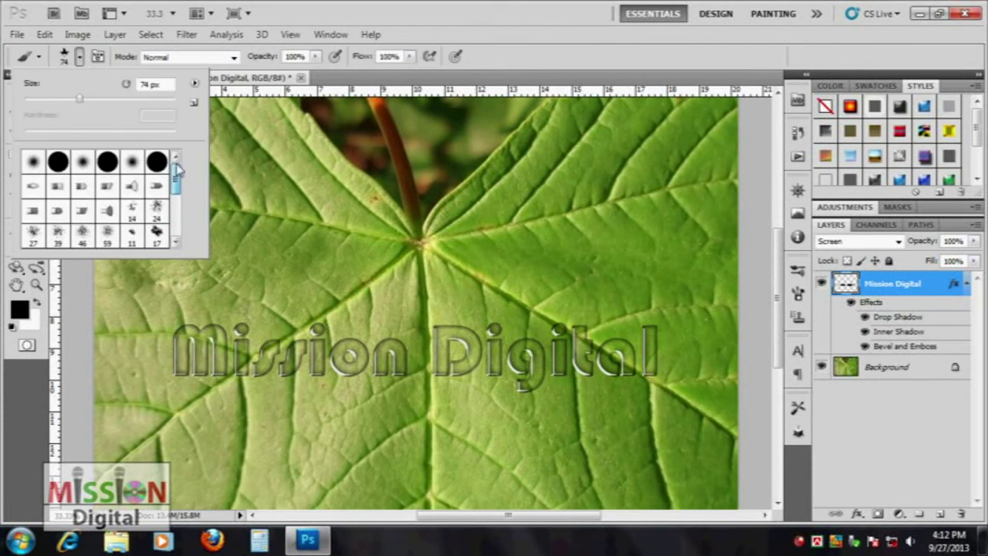
{"action": "left_click", "coordinate": [58, 170]}
{"action": "right_click", "coordinate": [355, 230]}
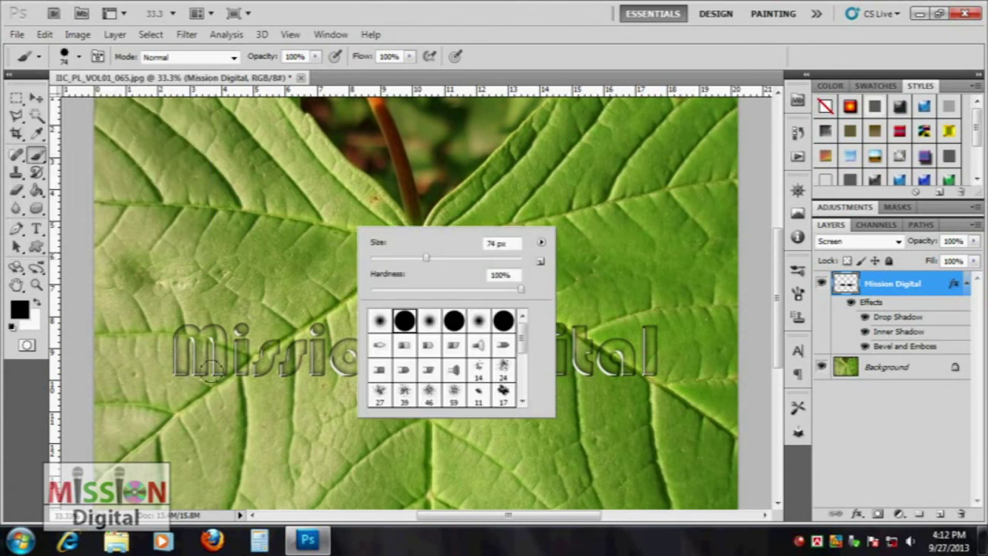
{"action": "left_click_drag", "start_coordinate": [394, 259], "coordinate": [394, 259]}
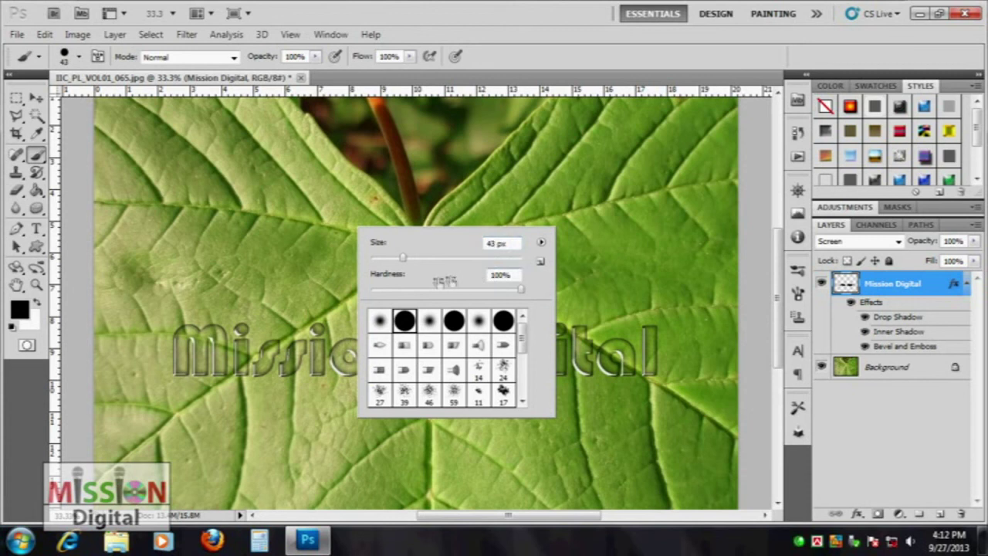
{"action": "key", "text": "Return"}
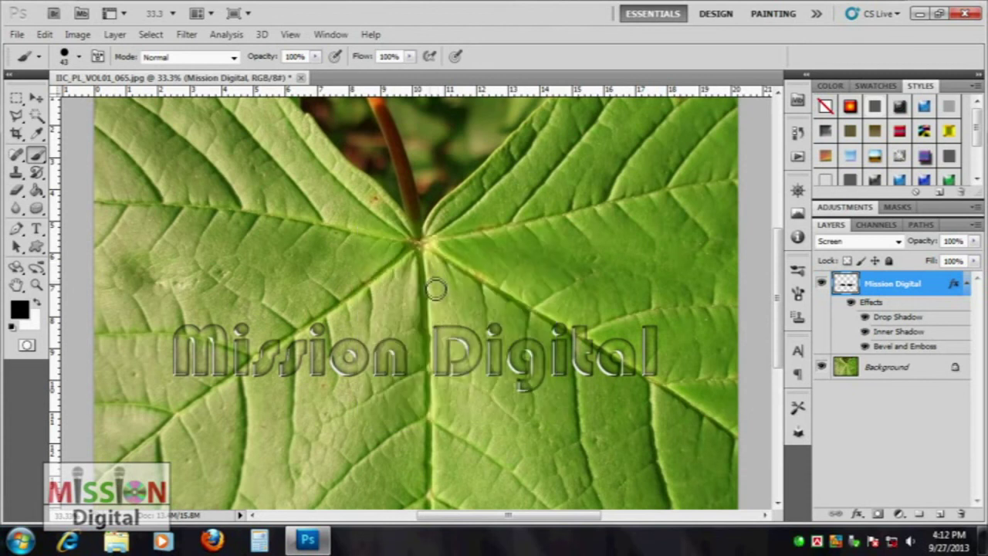
{"action": "right_click", "coordinate": [397, 284]}
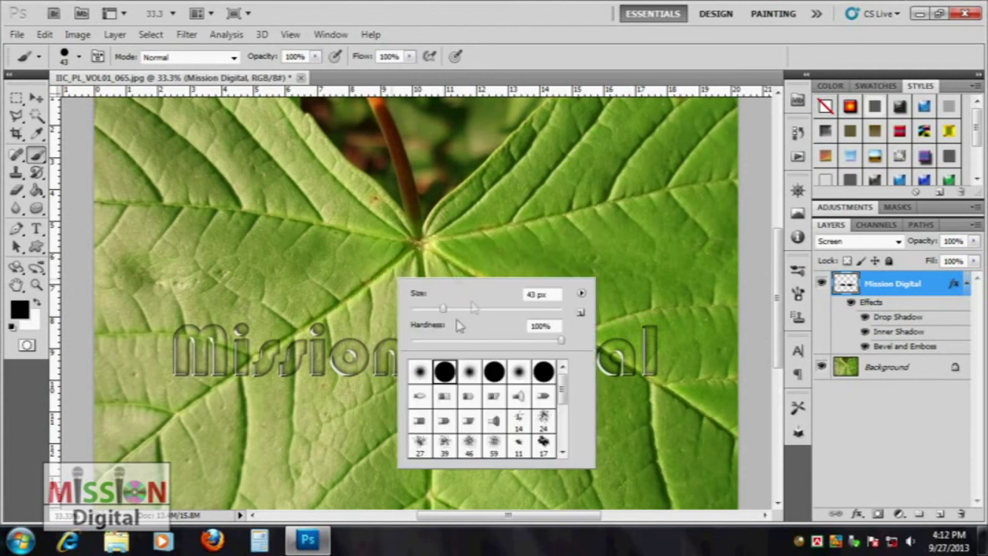
{"action": "left_click", "coordinate": [513, 23]}
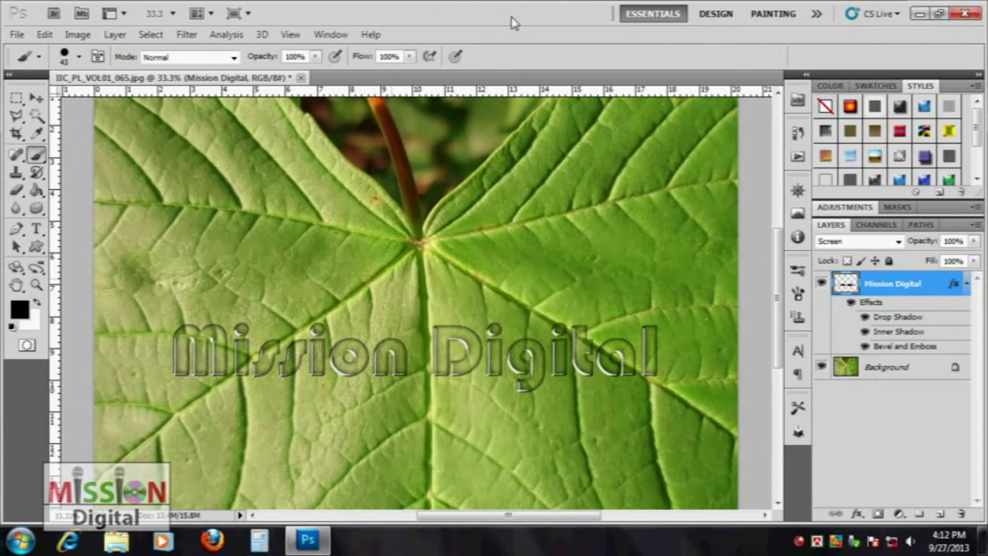
{"action": "left_click", "coordinate": [79, 56]}
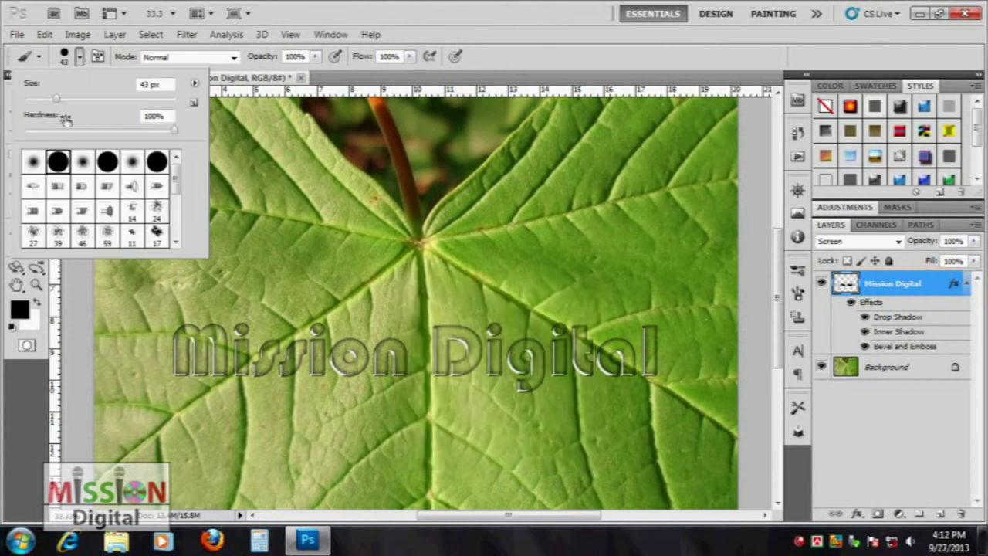
{"action": "left_click", "coordinate": [560, 7]}
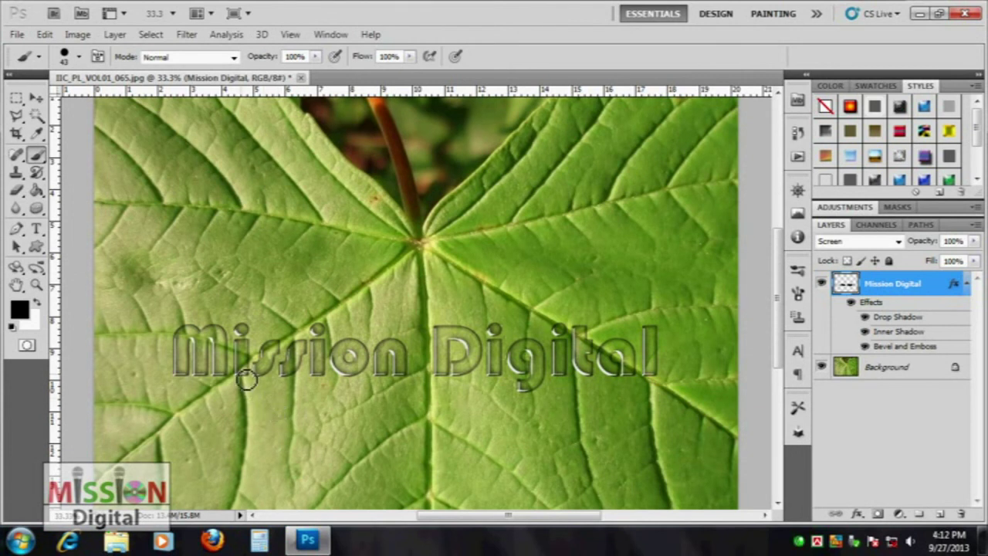
Step: Paint downward drips from the i, g, o, l and between the n and D
{"action": "left_click_drag", "start_coordinate": [246, 407], "coordinate": [252, 487]}
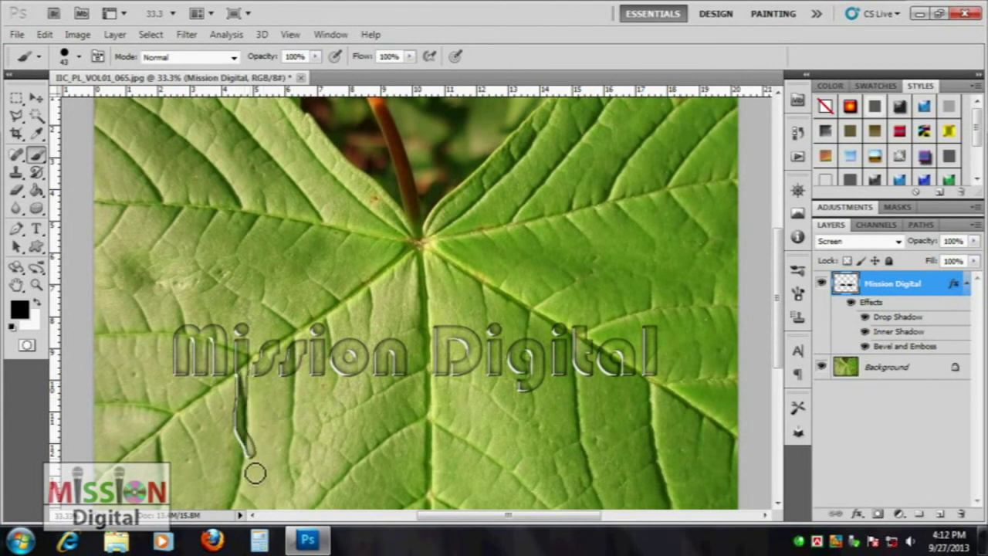
{"action": "mouse_move", "coordinate": [500, 381]}
{"action": "left_mouse_down"}
{"action": "mouse_move", "coordinate": [507, 431]}
{"action": "mouse_move", "coordinate": [518, 437]}
{"action": "mouse_move", "coordinate": [521, 508]}
{"action": "left_mouse_up"}
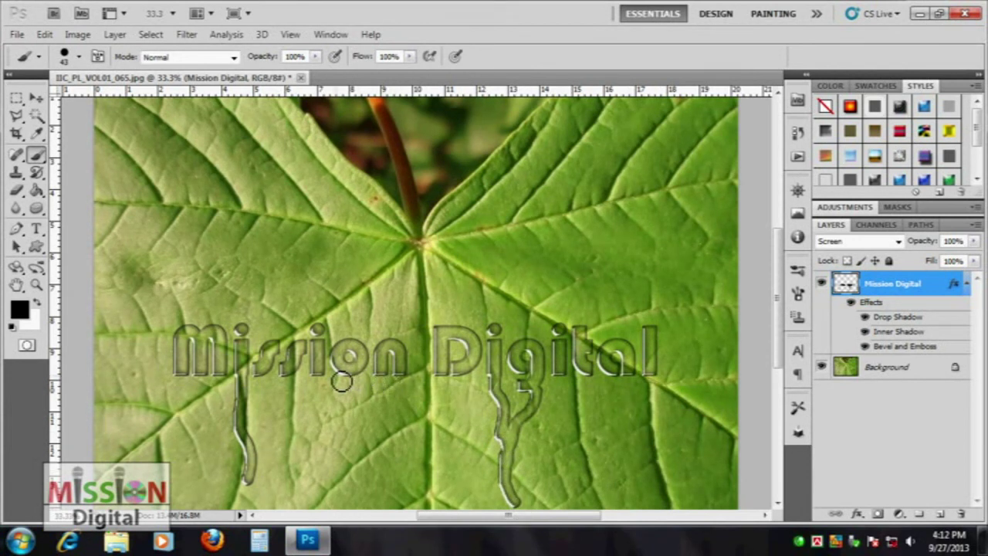
{"action": "left_click_drag", "start_coordinate": [353, 392], "coordinate": [354, 502]}
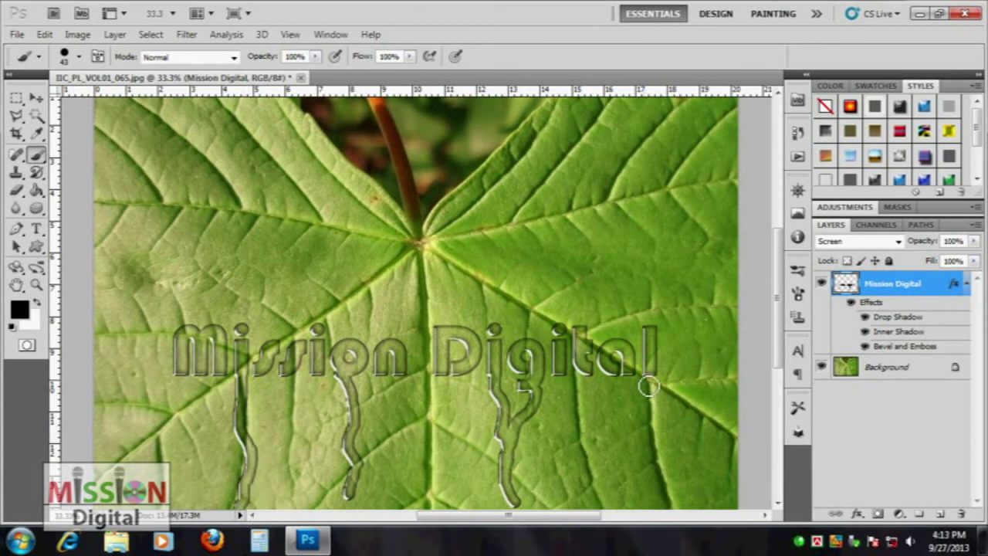
{"action": "left_click_drag", "start_coordinate": [679, 400], "coordinate": [705, 421]}
{"action": "left_click_drag", "start_coordinate": [656, 400], "coordinate": [664, 460]}
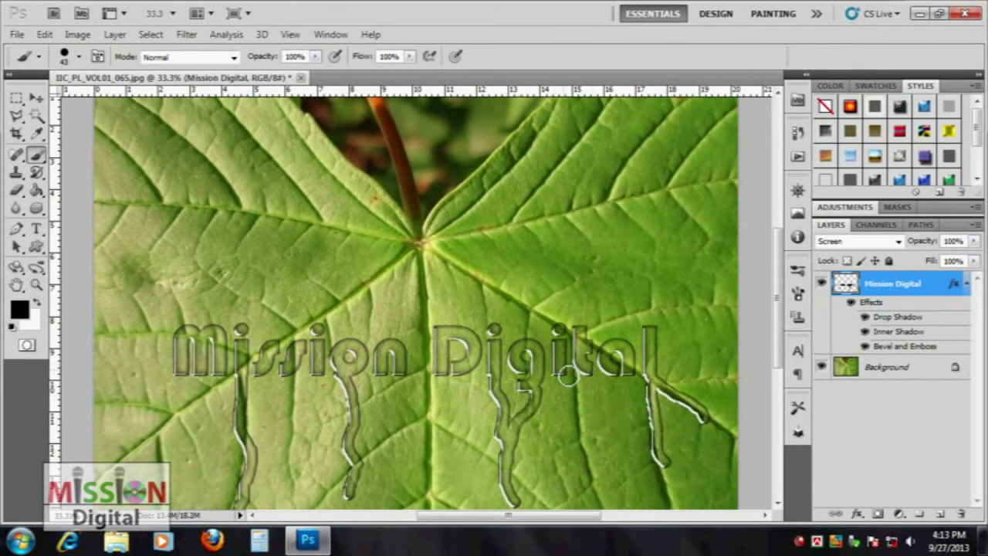
{"action": "mouse_move", "coordinate": [434, 392]}
{"action": "left_mouse_down"}
{"action": "mouse_move", "coordinate": [431, 440]}
{"action": "mouse_move", "coordinate": [455, 446]}
{"action": "mouse_move", "coordinate": [417, 420]}
{"action": "left_mouse_up"}
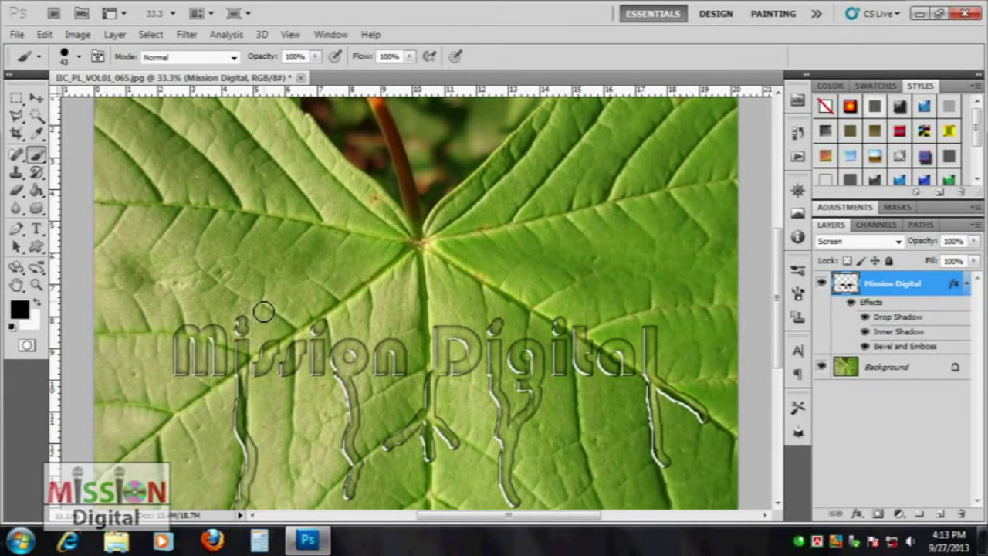
{"action": "left_click", "coordinate": [36, 98]}
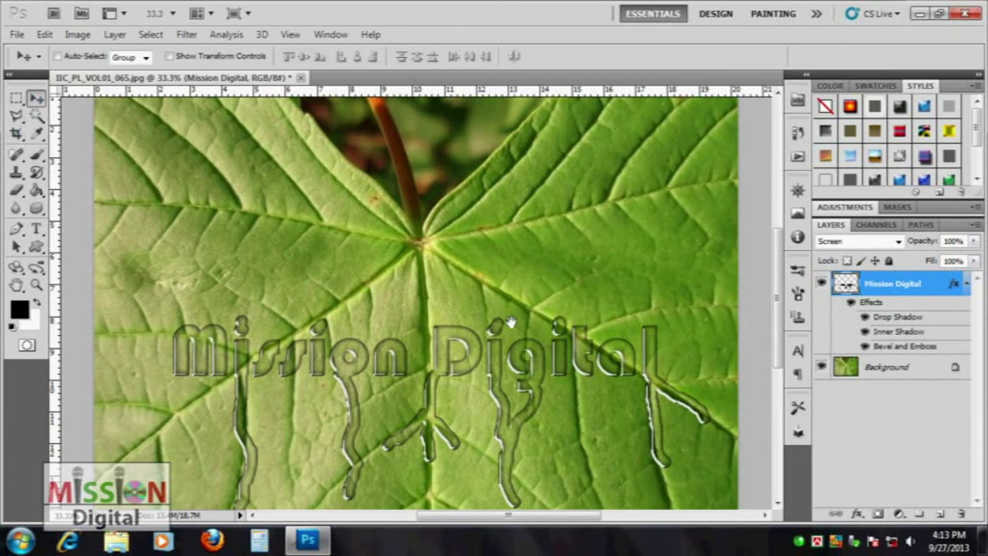
Step: Launch Filter > Liquify on the dripping Mission Digital layer
{"action": "left_click_drag", "start_coordinate": [509, 321], "coordinate": [283, 87]}
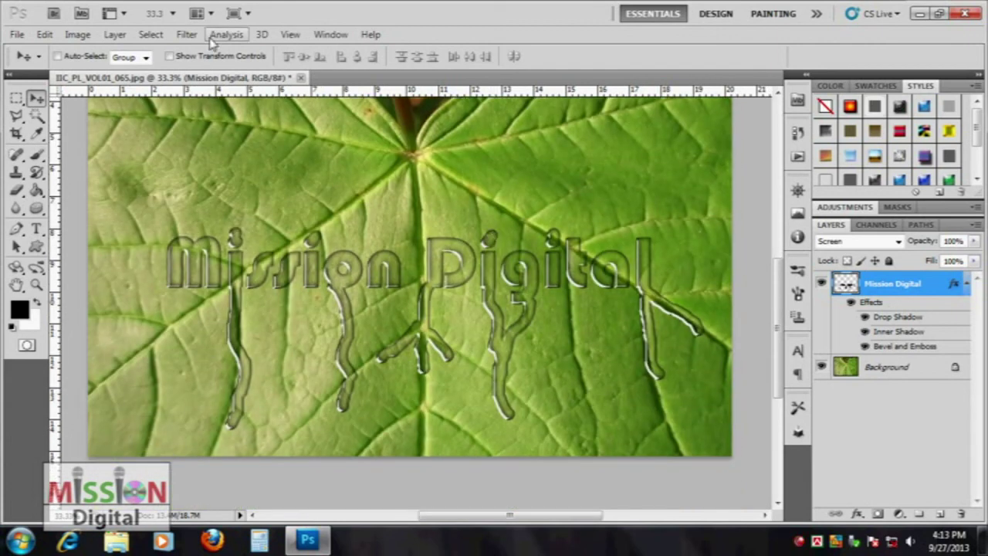
{"action": "left_click", "coordinate": [186, 34]}
{"action": "left_click", "coordinate": [213, 124]}
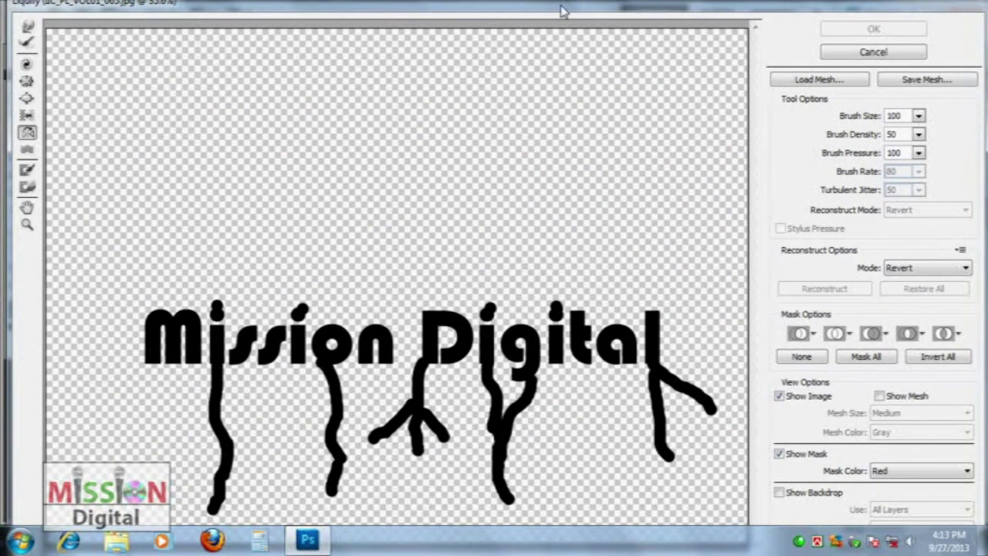
Step: Undo a trial bloat, then set the Liquify brush to size 286 and density 30
{"action": "key", "text": "b"}
{"action": "left_click_drag", "start_coordinate": [225, 469], "coordinate": [231, 417]}
{"action": "key", "text": "ctrl+z"}
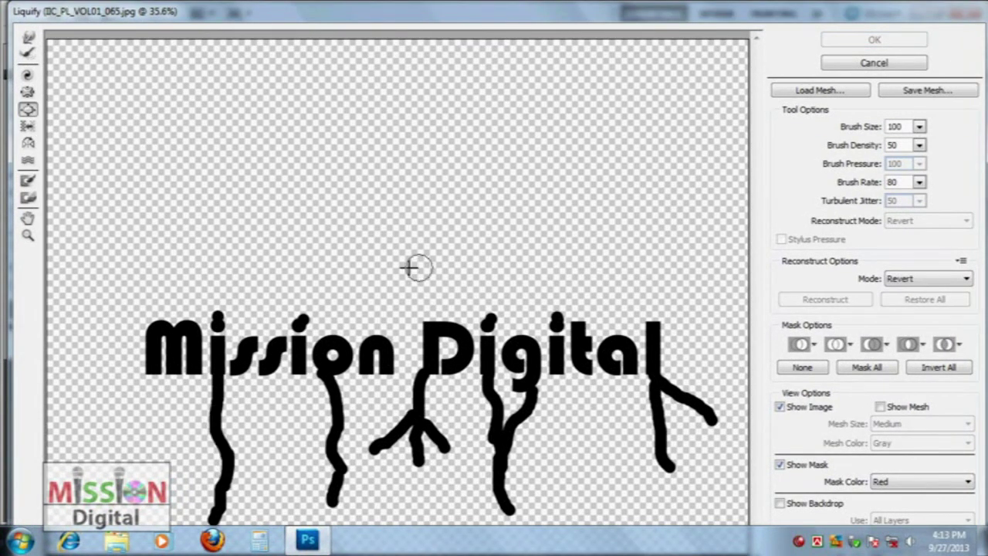
{"action": "left_click", "coordinate": [918, 127]}
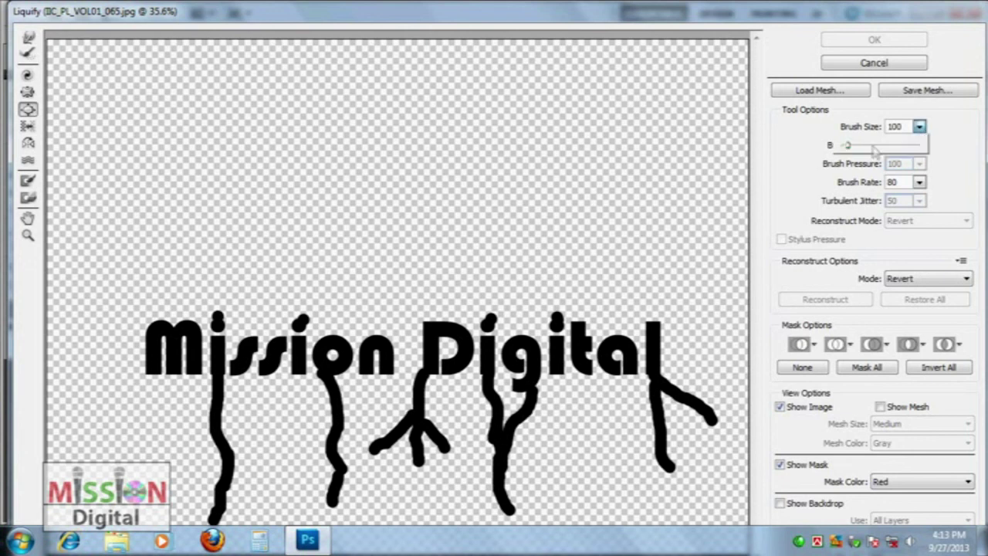
{"action": "left_click_drag", "start_coordinate": [851, 149], "coordinate": [860, 147]}
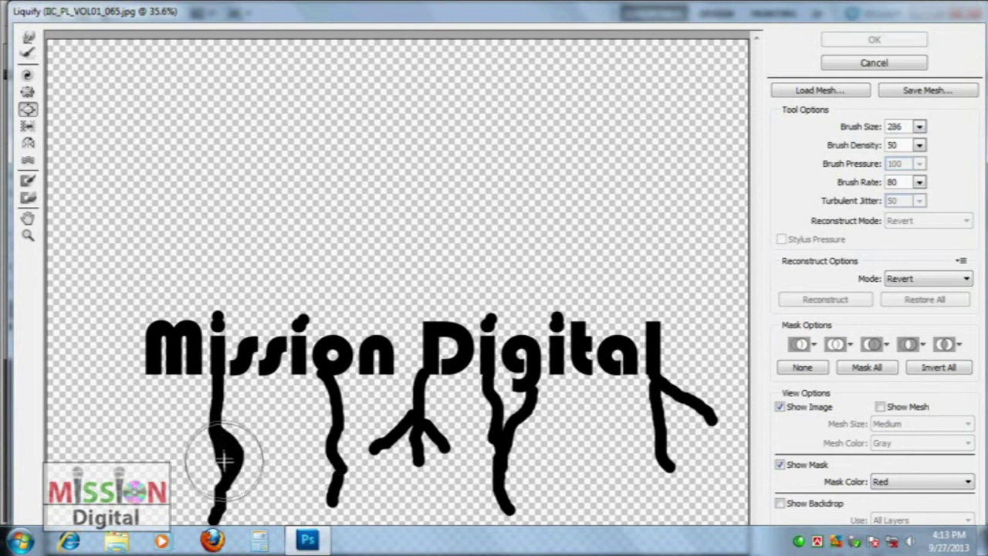
{"action": "left_click", "coordinate": [919, 146]}
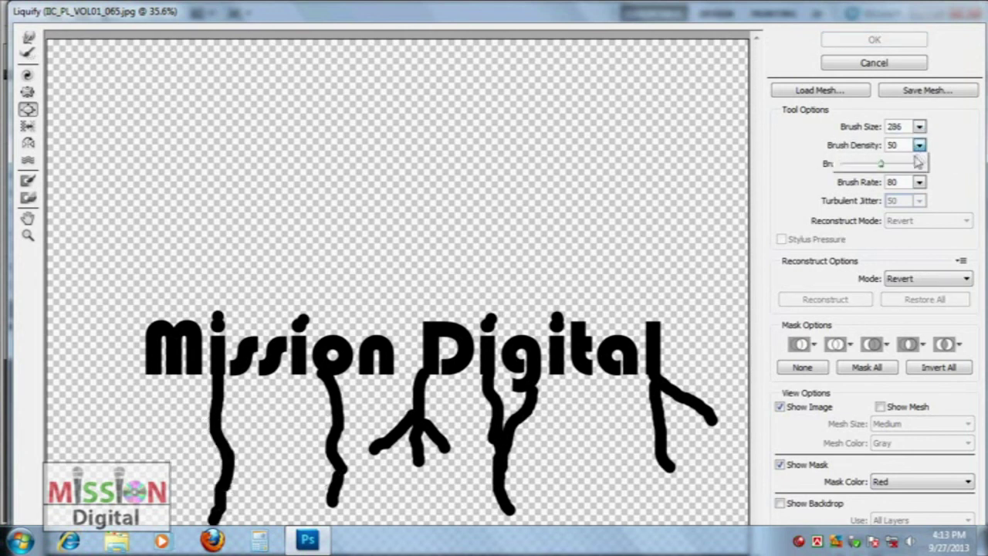
{"action": "left_click", "coordinate": [907, 180]}
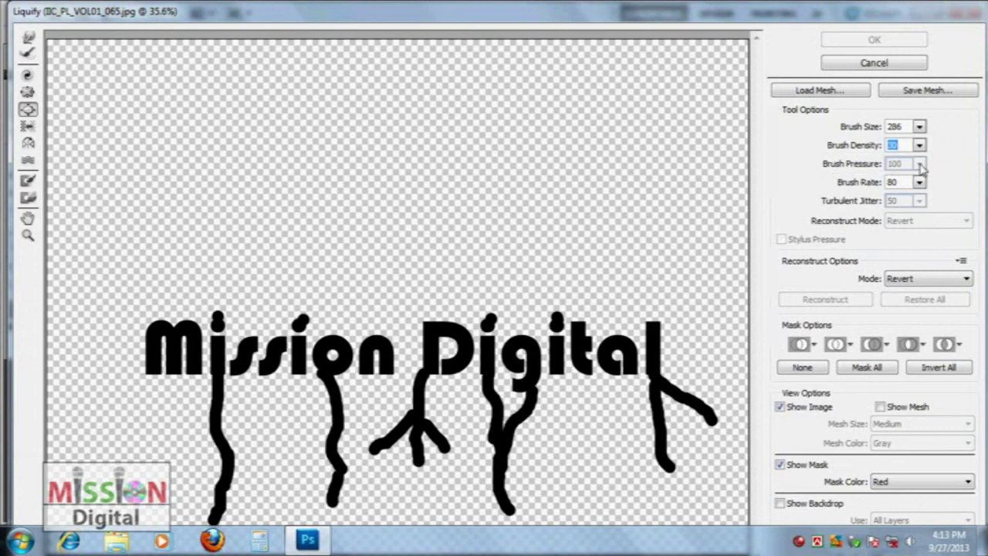
{"action": "left_click", "coordinate": [919, 182]}
Step: Forward-warp the leftmost drip and the drip under the g
{"action": "mouse_move", "coordinate": [214, 453]}
{"action": "left_mouse_down"}
{"action": "mouse_move", "coordinate": [232, 444]}
{"action": "mouse_move", "coordinate": [225, 451]}
{"action": "left_mouse_up"}
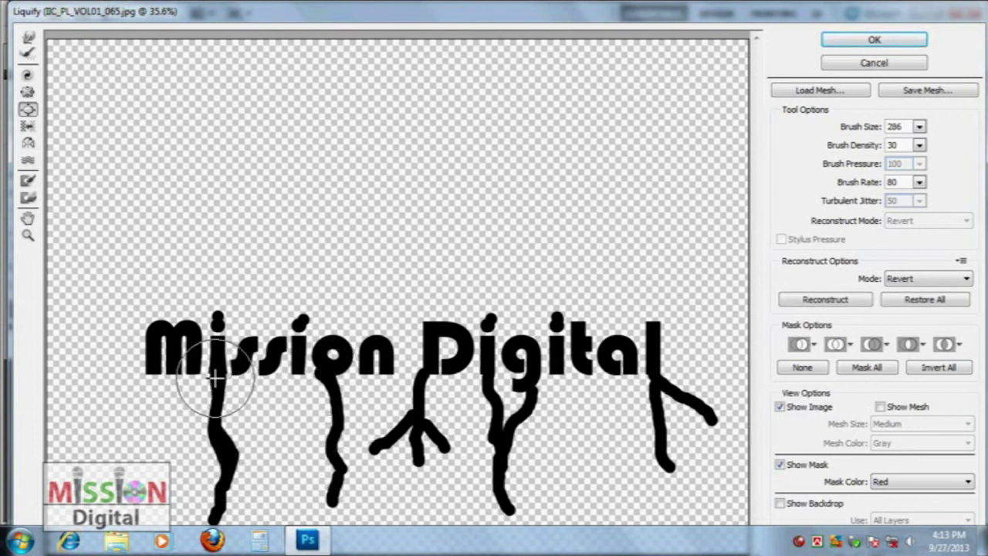
{"action": "left_click_drag", "start_coordinate": [655, 403], "coordinate": [656, 375]}
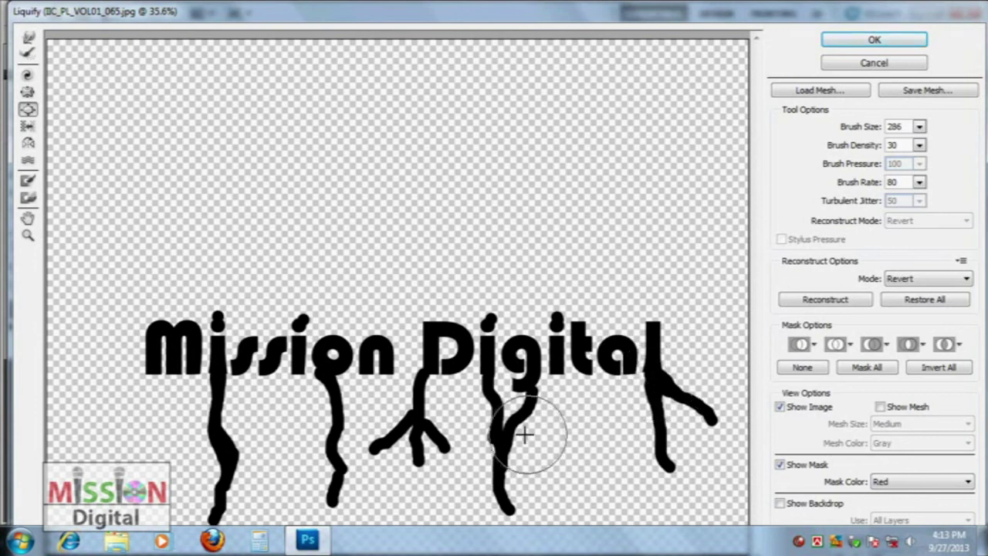
{"action": "left_click", "coordinate": [29, 93]}
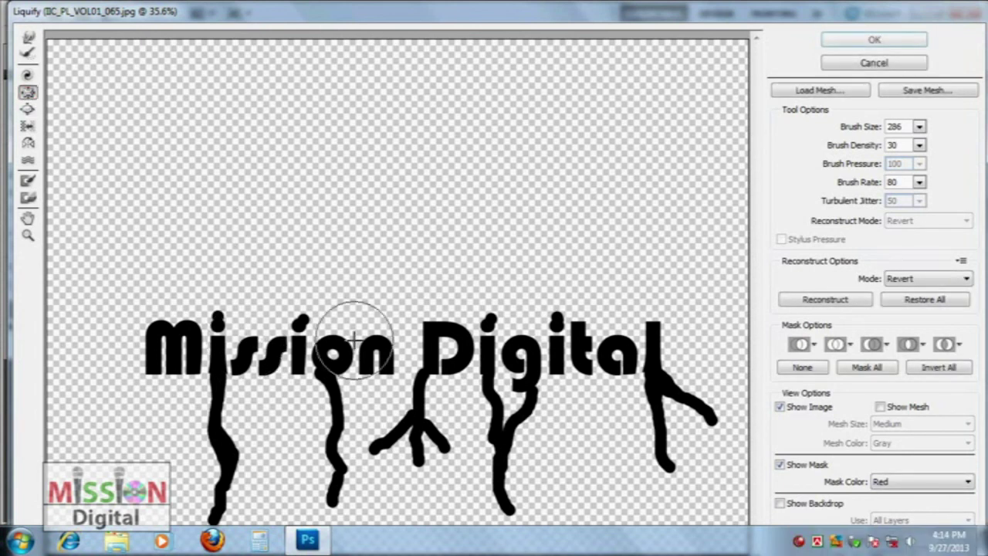
Step: With a 151 brush, thin the drips under the M, o, g and l
{"action": "left_click", "coordinate": [918, 145]}
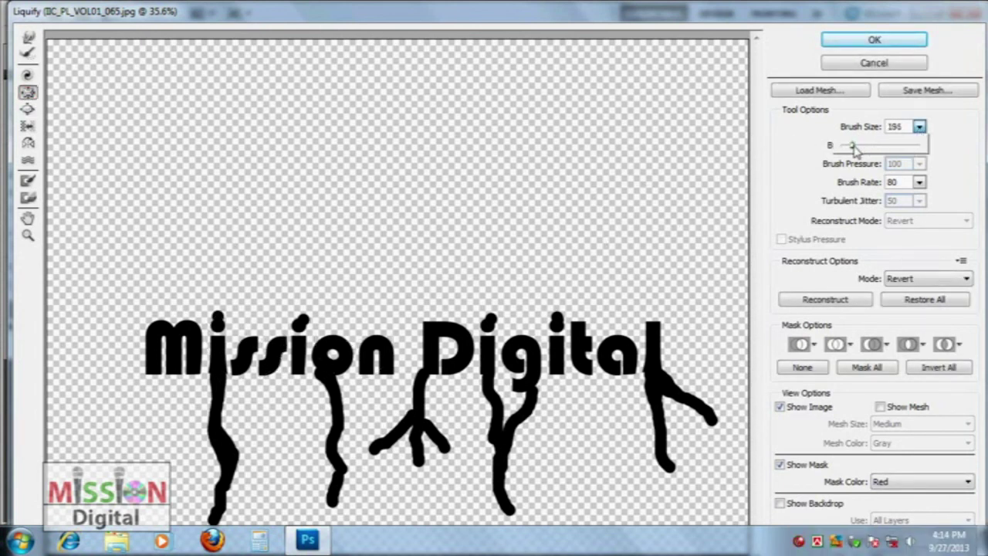
{"action": "left_click", "coordinate": [216, 394]}
{"action": "mouse_move", "coordinate": [216, 398]}
{"action": "left_mouse_down"}
{"action": "mouse_move", "coordinate": [218, 439]}
{"action": "mouse_move", "coordinate": [215, 417]}
{"action": "left_mouse_up"}
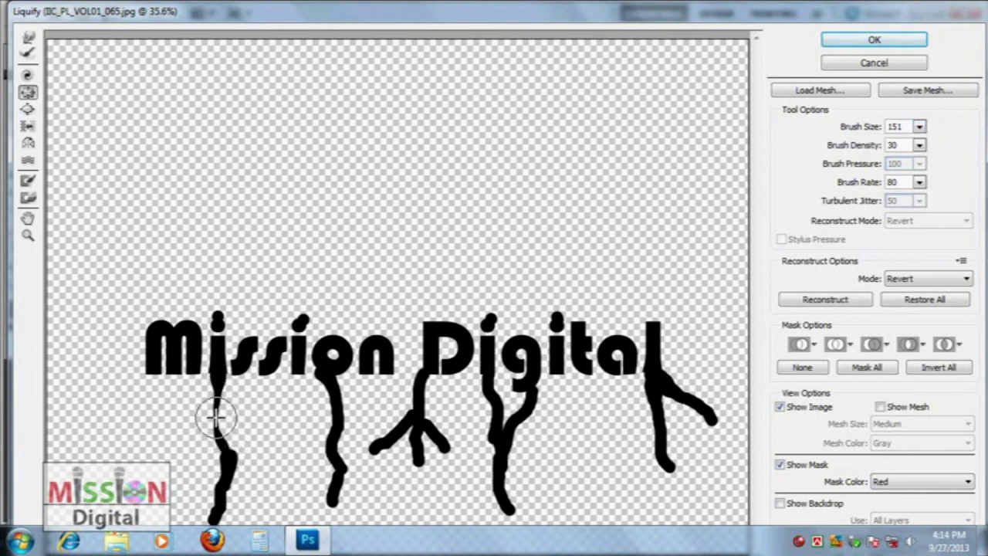
{"action": "left_click_drag", "start_coordinate": [386, 363], "coordinate": [385, 369]}
{"action": "left_click_drag", "start_coordinate": [251, 463], "coordinate": [219, 498]}
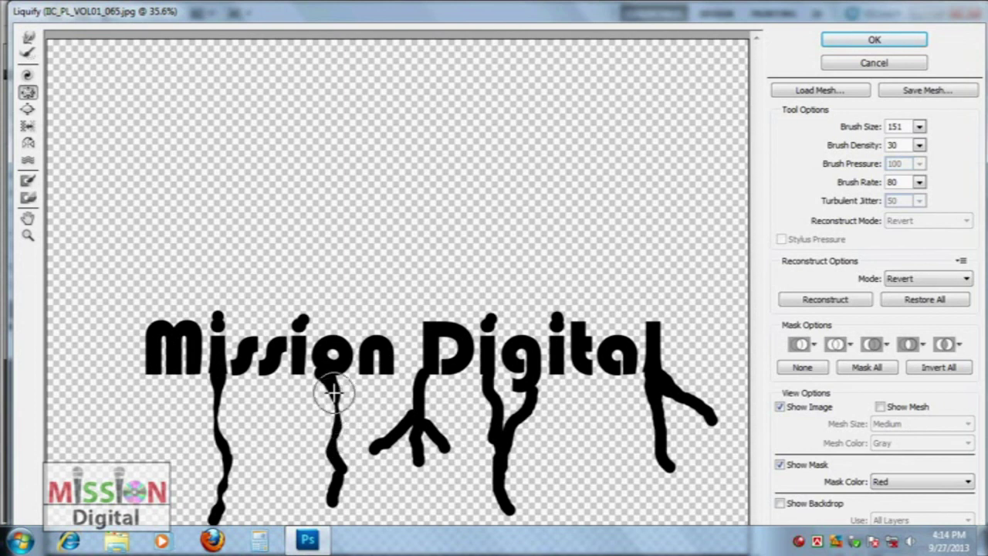
{"action": "left_click_drag", "start_coordinate": [338, 401], "coordinate": [330, 502]}
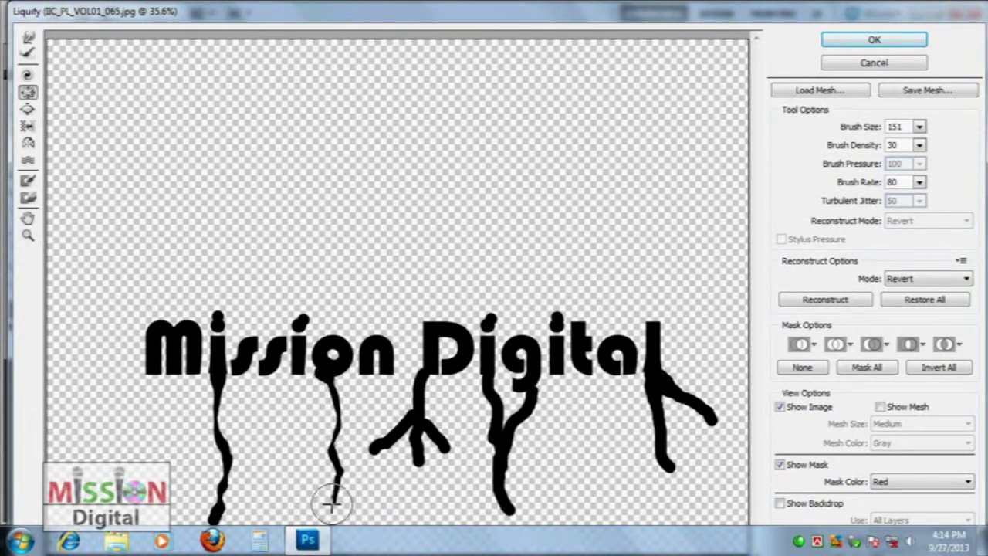
{"action": "mouse_move", "coordinate": [523, 513]}
{"action": "left_mouse_down"}
{"action": "mouse_move", "coordinate": [496, 415]}
{"action": "mouse_move", "coordinate": [503, 434]}
{"action": "mouse_move", "coordinate": [510, 430]}
{"action": "mouse_move", "coordinate": [503, 487]}
{"action": "mouse_move", "coordinate": [524, 476]}
{"action": "mouse_move", "coordinate": [534, 396]}
{"action": "mouse_move", "coordinate": [511, 409]}
{"action": "mouse_move", "coordinate": [494, 402]}
{"action": "mouse_move", "coordinate": [496, 409]}
{"action": "left_mouse_up"}
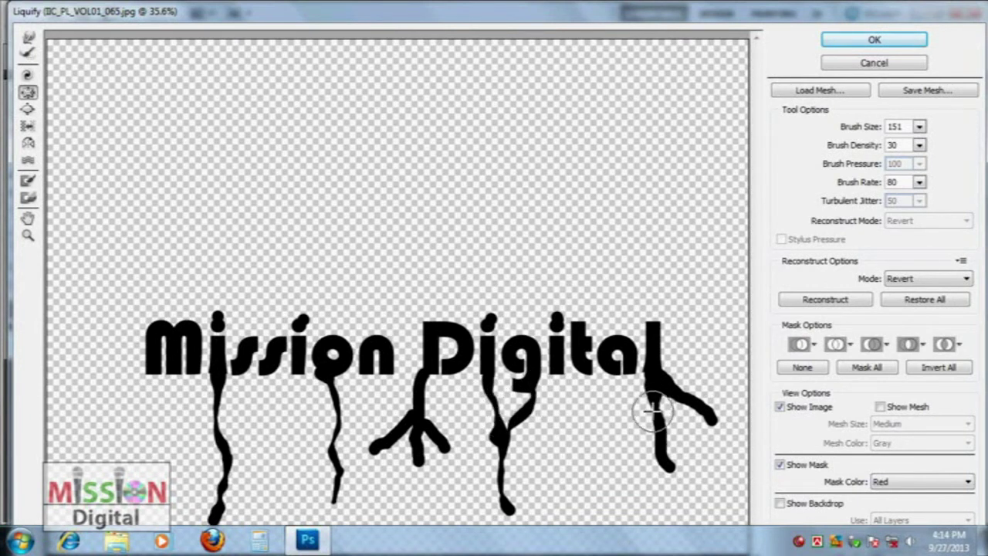
{"action": "mouse_move", "coordinate": [655, 410]}
{"action": "left_mouse_down"}
{"action": "mouse_move", "coordinate": [657, 455]}
{"action": "mouse_move", "coordinate": [682, 415]}
{"action": "mouse_move", "coordinate": [672, 396]}
{"action": "mouse_move", "coordinate": [712, 416]}
{"action": "mouse_move", "coordinate": [672, 402]}
{"action": "mouse_move", "coordinate": [653, 379]}
{"action": "mouse_move", "coordinate": [719, 404]}
{"action": "left_mouse_up"}
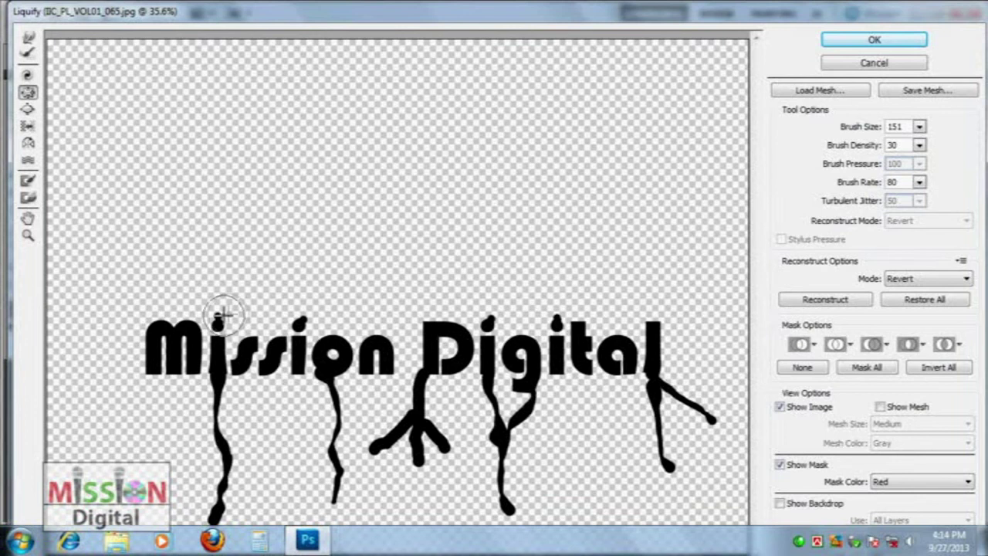
Step: Twirl the branched drip under D, smooth the drip under o, and apply Liquify
{"action": "left_click", "coordinate": [27, 109]}
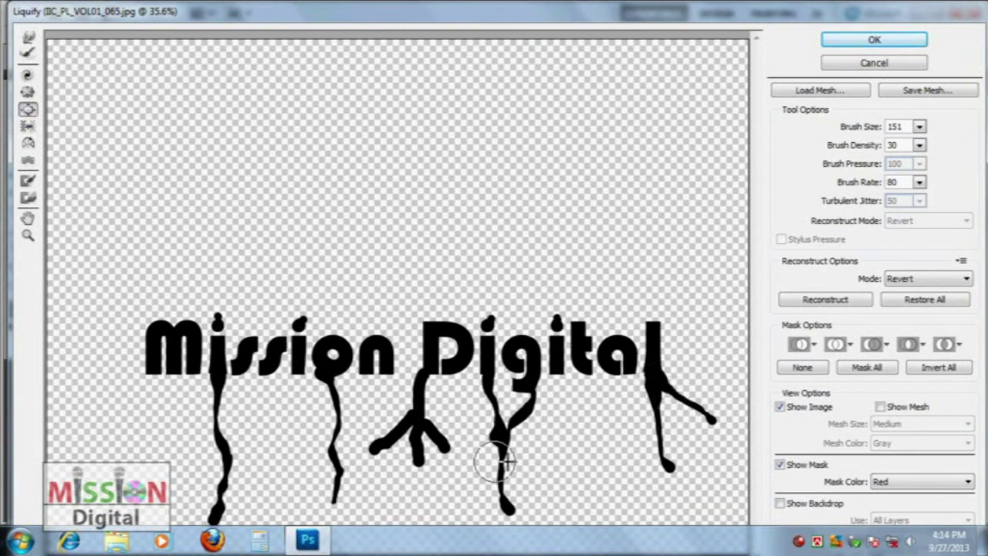
{"action": "left_click", "coordinate": [28, 93]}
{"action": "mouse_move", "coordinate": [425, 414]}
{"action": "left_mouse_down"}
{"action": "mouse_move", "coordinate": [436, 438]}
{"action": "mouse_move", "coordinate": [420, 423]}
{"action": "mouse_move", "coordinate": [384, 442]}
{"action": "mouse_move", "coordinate": [423, 378]}
{"action": "mouse_move", "coordinate": [419, 429]}
{"action": "left_mouse_up"}
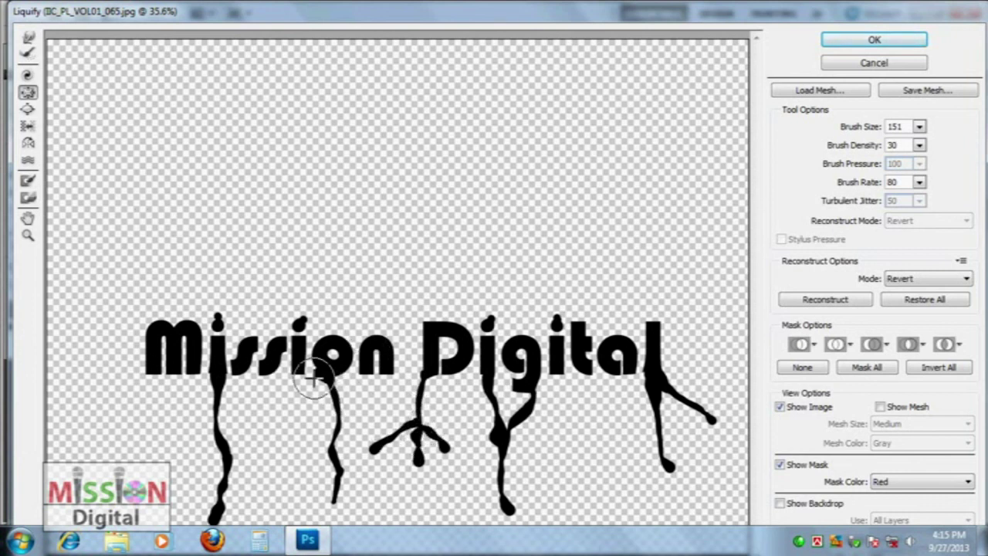
{"action": "left_click_drag", "start_coordinate": [328, 400], "coordinate": [338, 482]}
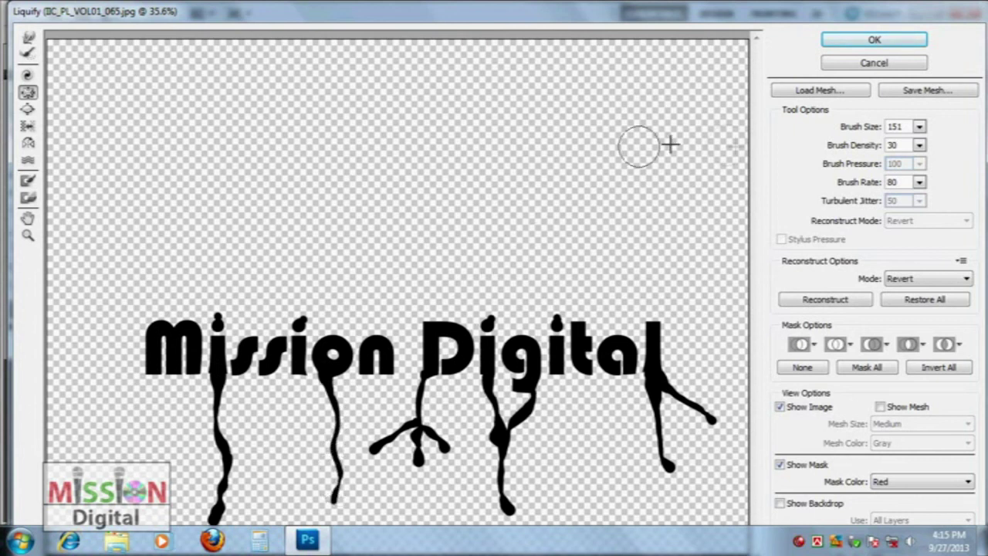
{"action": "left_click", "coordinate": [874, 39]}
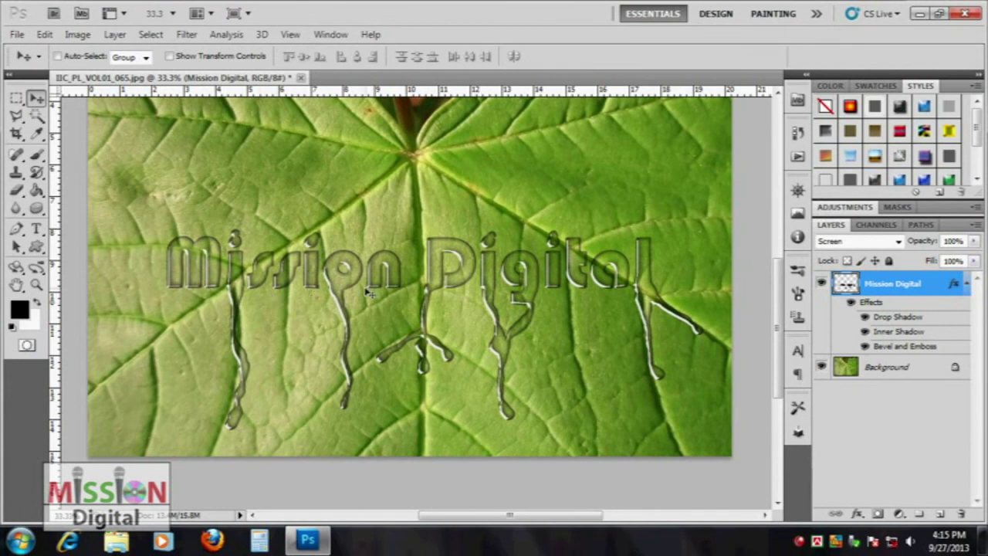
Step: Zoom out and back in to review the warped drips, then select the 43 px Brush tool
{"action": "key", "text": "ctrl+minus"}
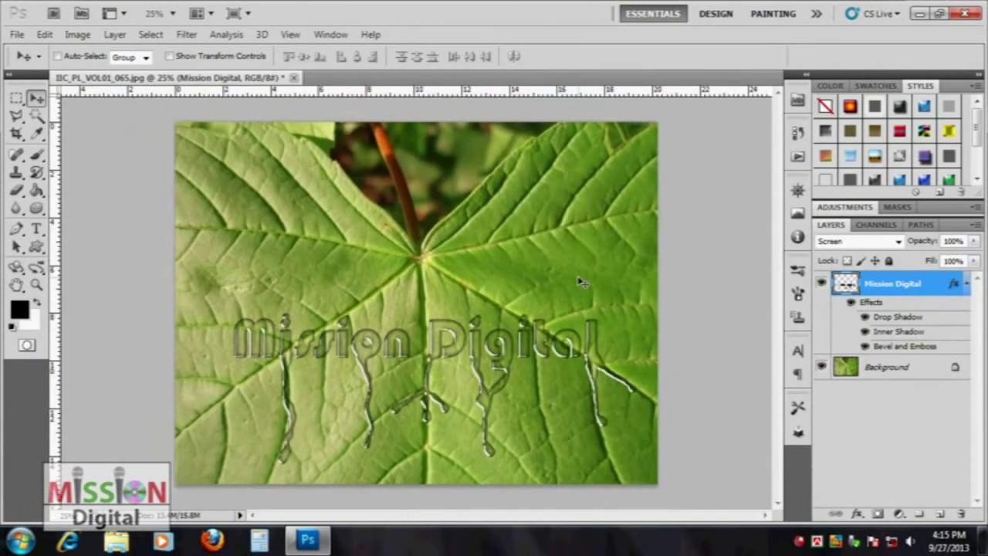
{"action": "key", "text": "ctrl+plus"}
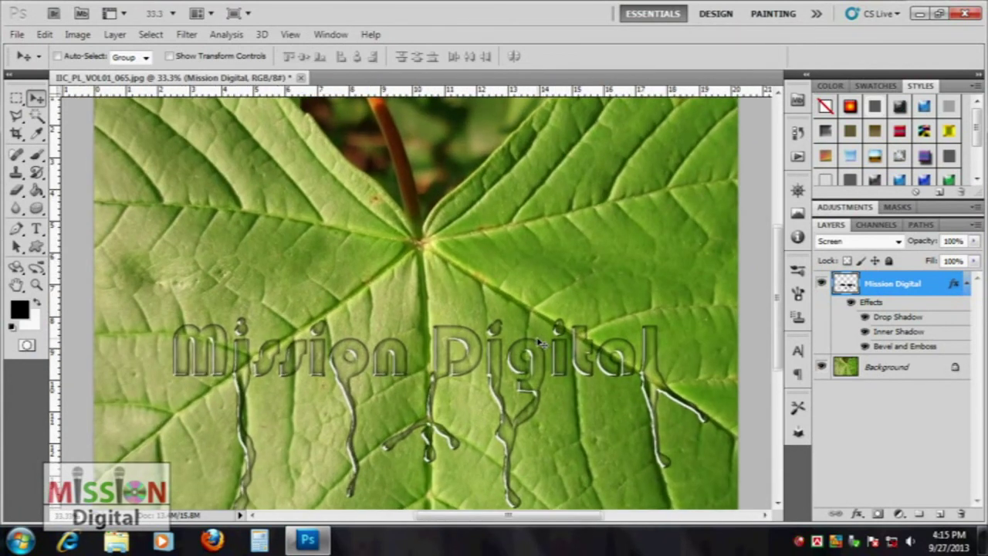
{"action": "key", "text": "ctrl+minus"}
{"action": "key", "text": "ctrl+plus"}
{"action": "left_click_drag", "start_coordinate": [779, 281], "coordinate": [781, 295]}
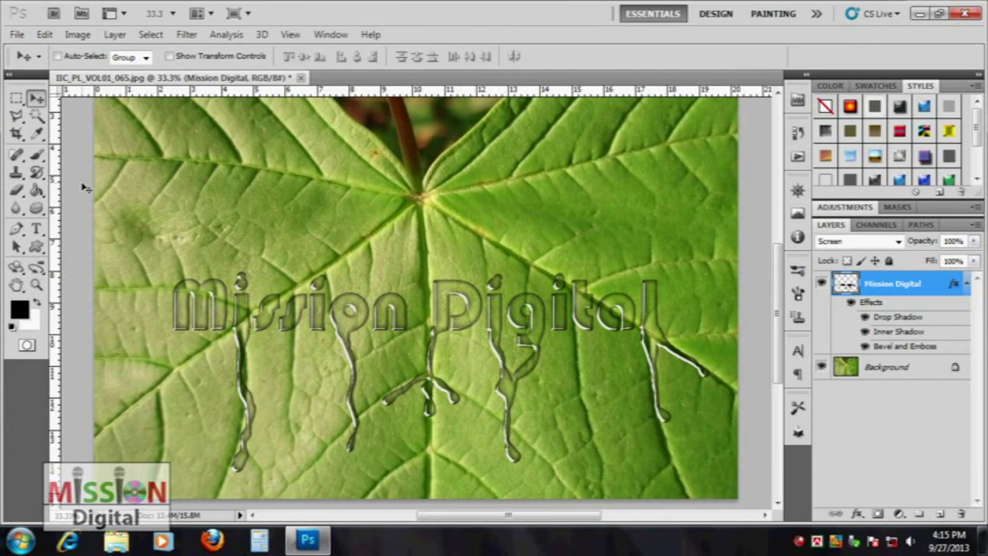
{"action": "left_click_drag", "start_coordinate": [36, 154], "coordinate": [85, 149]}
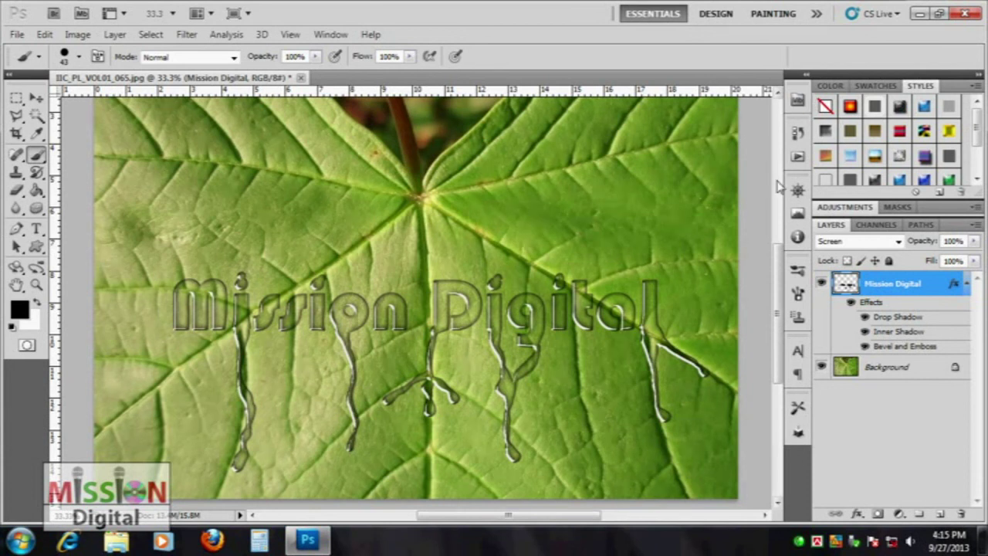
Step: Widen the brush spacing and set Shape Dynamics: 13% minimum size, 59% roundness jitter, 60% angle jitter
{"action": "left_click", "coordinate": [799, 298]}
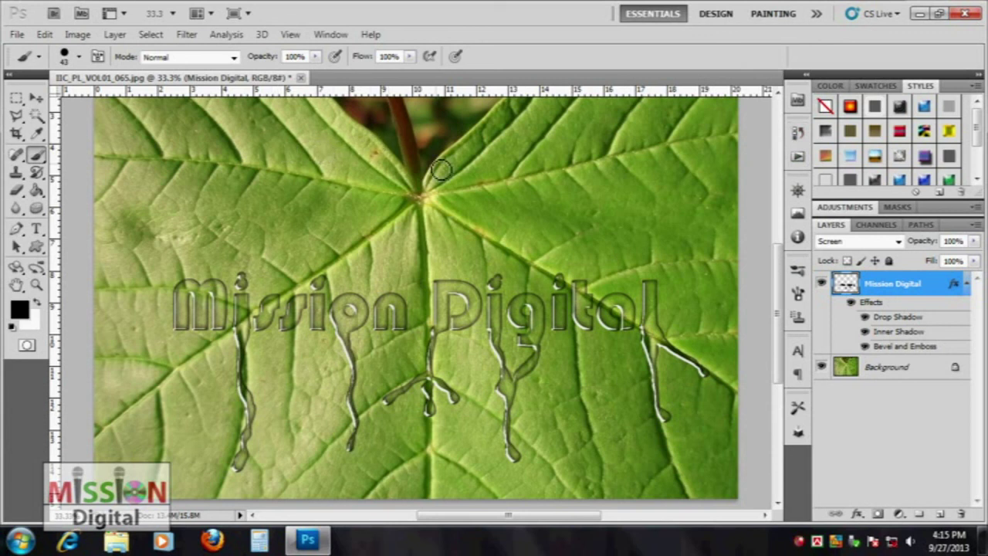
{"action": "left_click", "coordinate": [798, 294]}
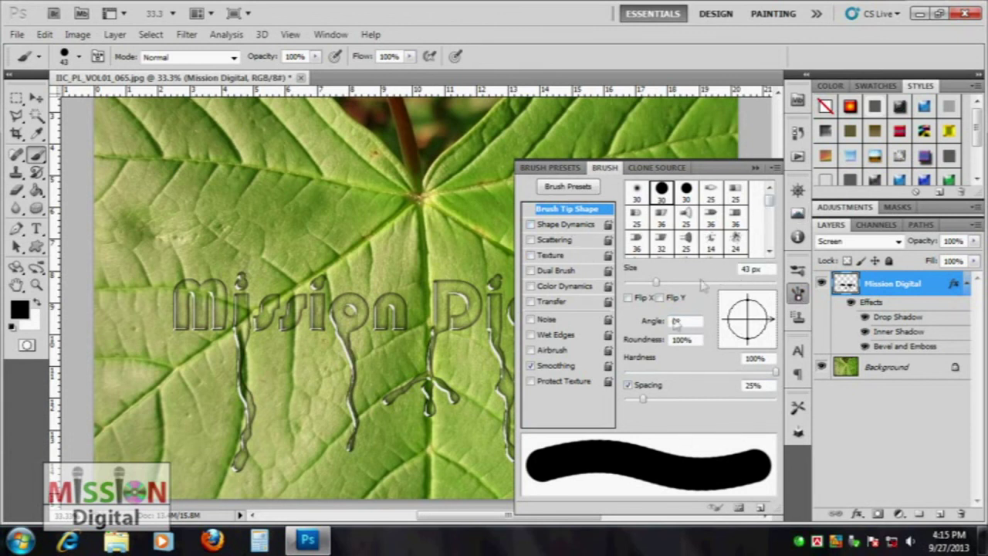
{"action": "mouse_move", "coordinate": [646, 403]}
{"action": "left_mouse_down"}
{"action": "mouse_move", "coordinate": [756, 400]}
{"action": "mouse_move", "coordinate": [745, 398]}
{"action": "left_mouse_up"}
{"action": "left_click", "coordinate": [566, 224]}
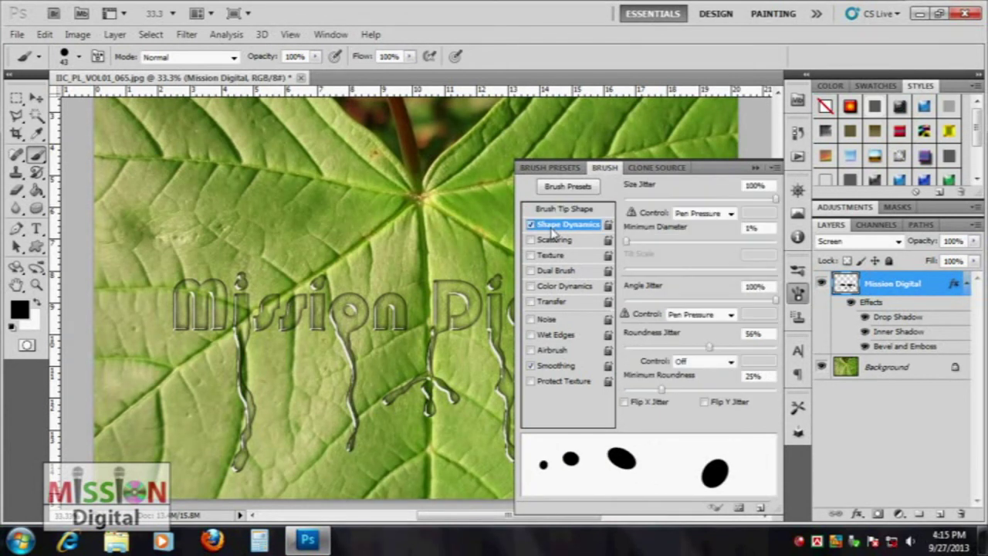
{"action": "left_click_drag", "start_coordinate": [627, 242], "coordinate": [645, 241]}
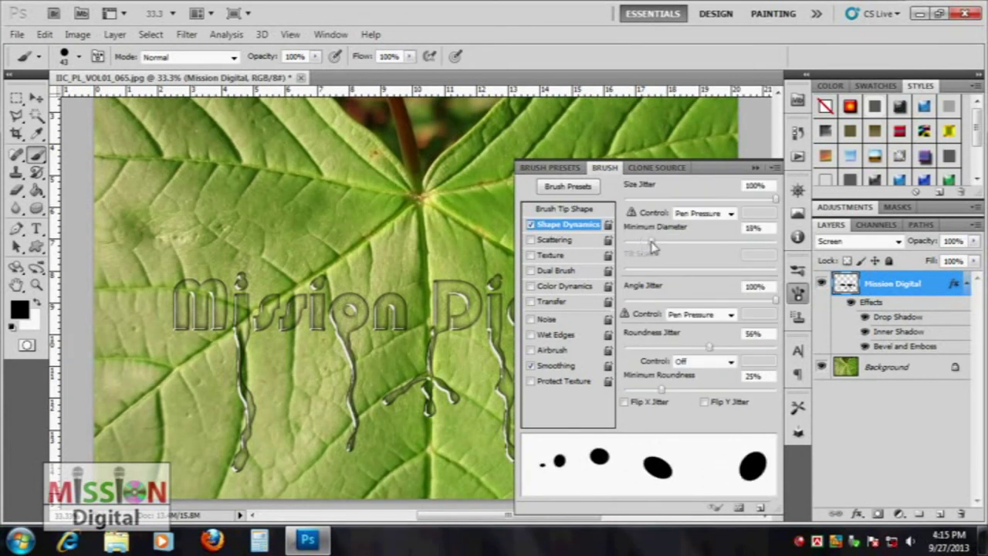
{"action": "left_click_drag", "start_coordinate": [710, 348], "coordinate": [714, 348]}
{"action": "left_click_drag", "start_coordinate": [663, 390], "coordinate": [674, 395]}
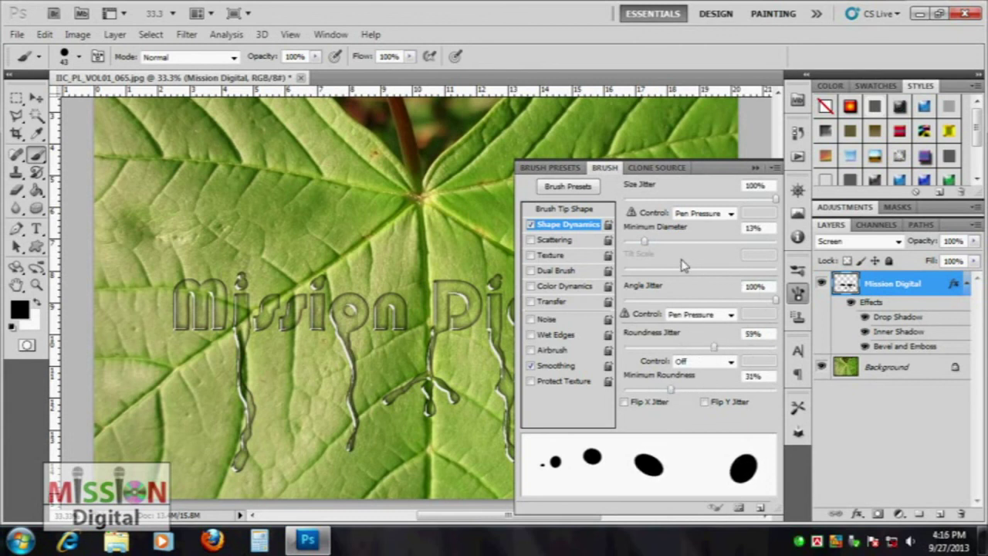
{"action": "left_click_drag", "start_coordinate": [756, 310], "coordinate": [714, 311]}
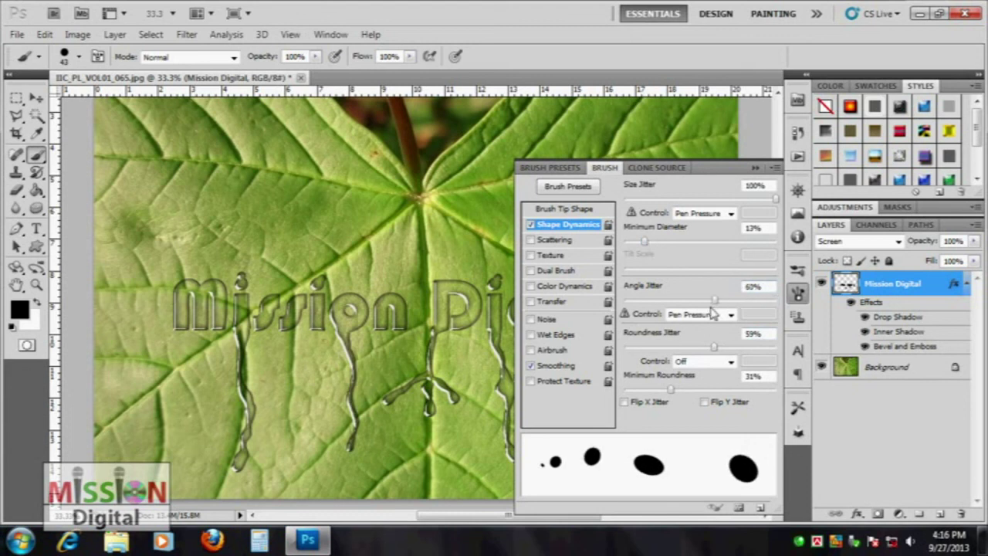
Step: Enable Scattering at 816% with count 2, then paint droplets on the upper-left leaf
{"action": "left_click", "coordinate": [557, 240]}
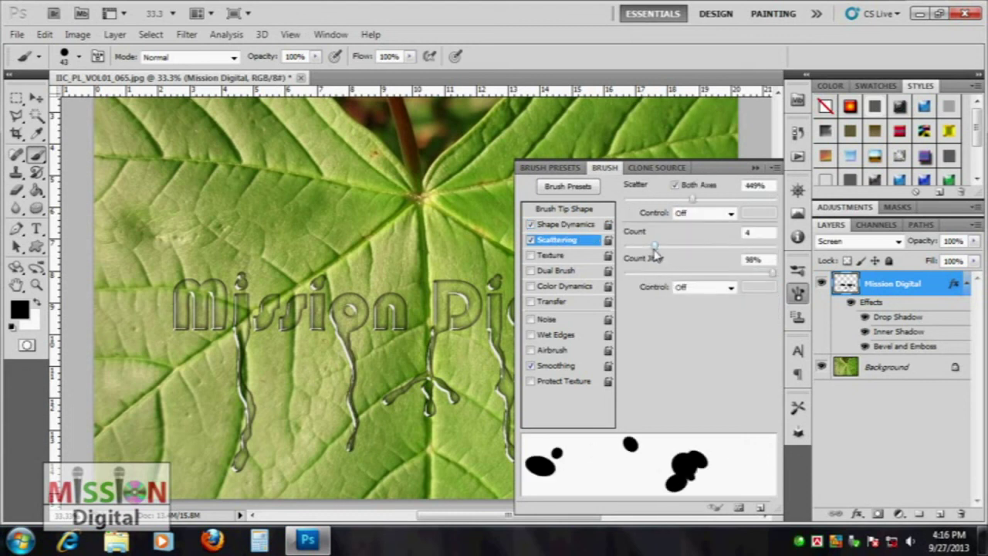
{"action": "left_click_drag", "start_coordinate": [653, 251], "coordinate": [637, 252]}
{"action": "left_click_drag", "start_coordinate": [692, 199], "coordinate": [750, 200]}
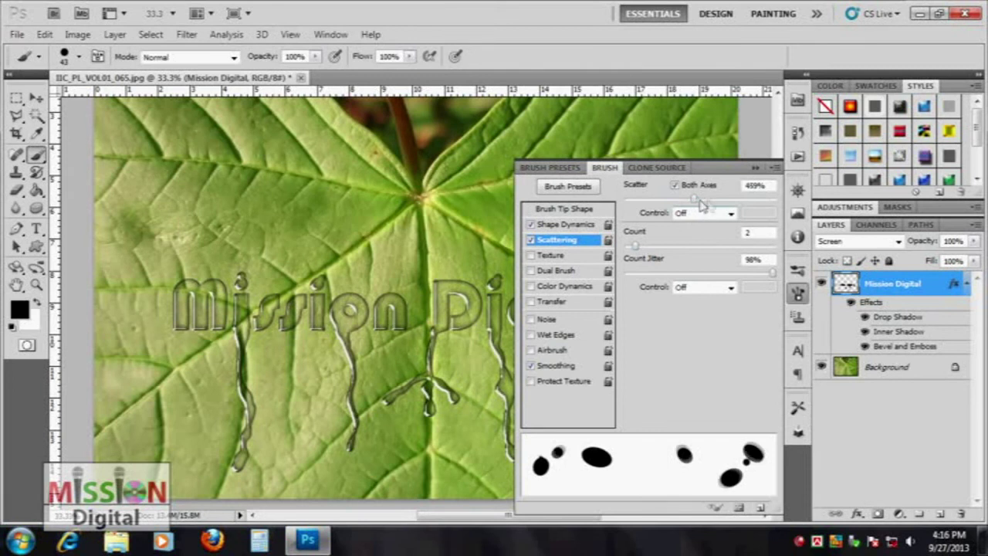
{"action": "left_click_drag", "start_coordinate": [768, 274], "coordinate": [761, 274]}
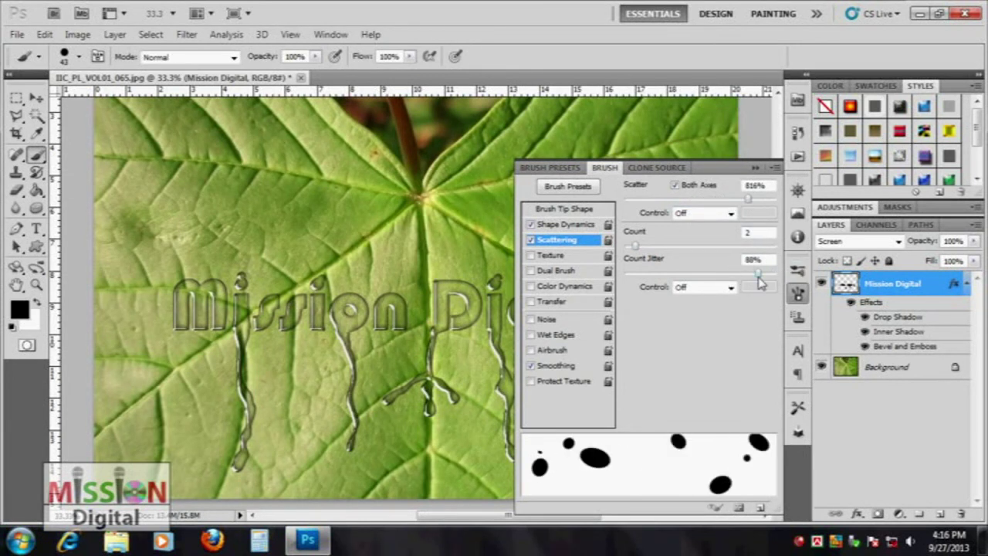
{"action": "left_click_drag", "start_coordinate": [177, 219], "coordinate": [272, 218]}
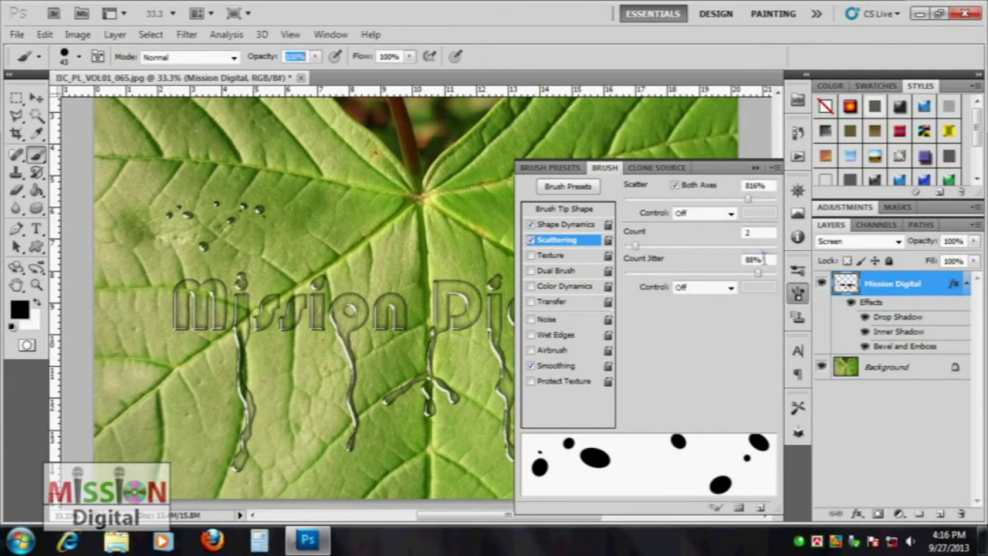
Step: Paint droplets above the text and across the lower-left, middle and lower-right leaf
{"action": "left_click", "coordinate": [798, 294]}
{"action": "left_click_drag", "start_coordinate": [321, 275], "coordinate": [358, 268]}
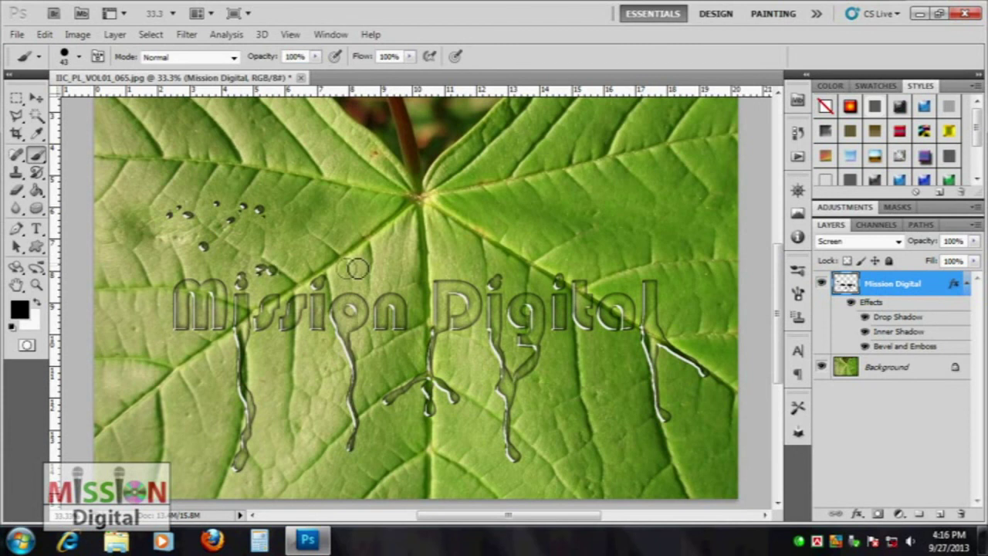
{"action": "left_click_drag", "start_coordinate": [475, 262], "coordinate": [402, 276]}
{"action": "mouse_move", "coordinate": [183, 400]}
{"action": "left_mouse_down"}
{"action": "mouse_move", "coordinate": [279, 425]}
{"action": "mouse_move", "coordinate": [269, 376]}
{"action": "mouse_move", "coordinate": [229, 395]}
{"action": "left_mouse_up"}
{"action": "left_click", "coordinate": [260, 409]}
{"action": "left_click_drag", "start_coordinate": [357, 404], "coordinate": [345, 351]}
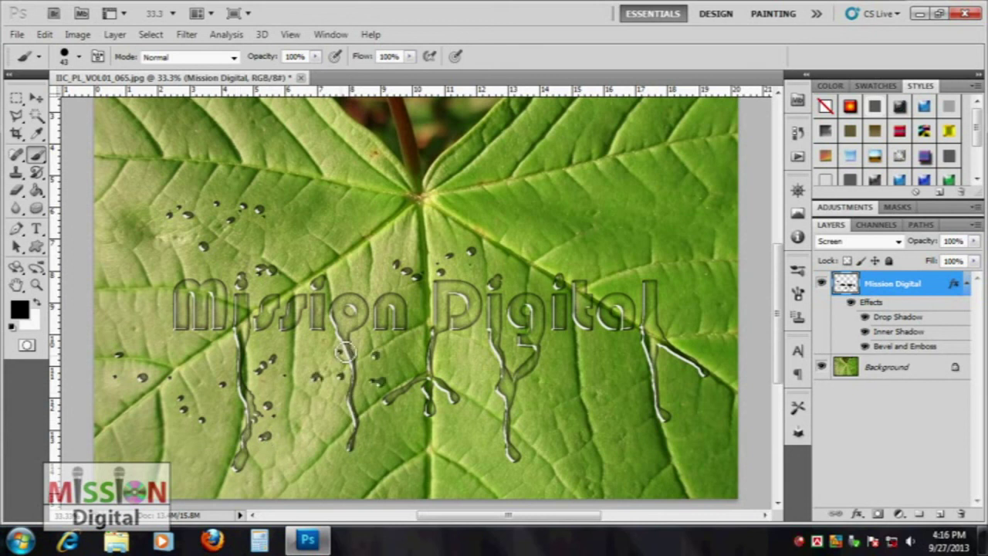
{"action": "left_click_drag", "start_coordinate": [438, 384], "coordinate": [507, 467]}
{"action": "left_click_drag", "start_coordinate": [536, 384], "coordinate": [631, 480]}
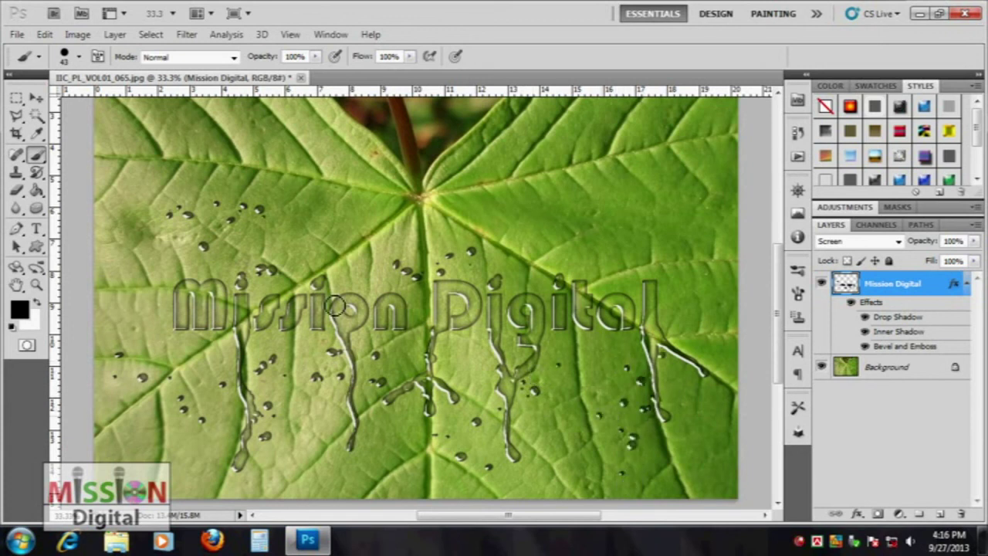
Step: Add droplets along the left edge, the upper-middle and upper-right leaf, and the bottom
{"action": "left_click_drag", "start_coordinate": [124, 130], "coordinate": [127, 314]}
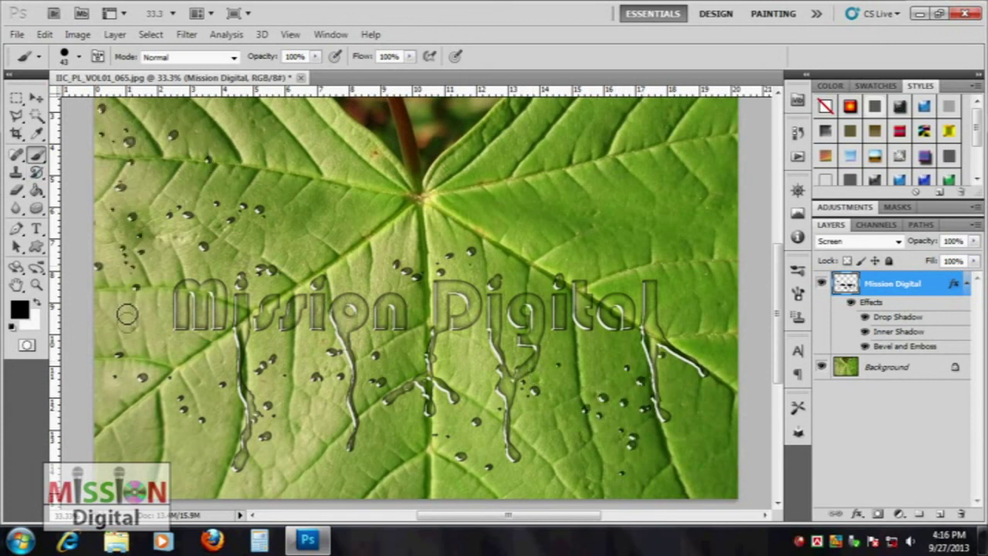
{"action": "left_click_drag", "start_coordinate": [308, 167], "coordinate": [402, 195]}
{"action": "left_click_drag", "start_coordinate": [594, 187], "coordinate": [566, 205]}
{"action": "mouse_move", "coordinate": [369, 244]}
{"action": "left_mouse_down"}
{"action": "mouse_move", "coordinate": [676, 230]}
{"action": "mouse_move", "coordinate": [674, 211]}
{"action": "mouse_move", "coordinate": [371, 473]}
{"action": "mouse_move", "coordinate": [251, 488]}
{"action": "left_mouse_up"}
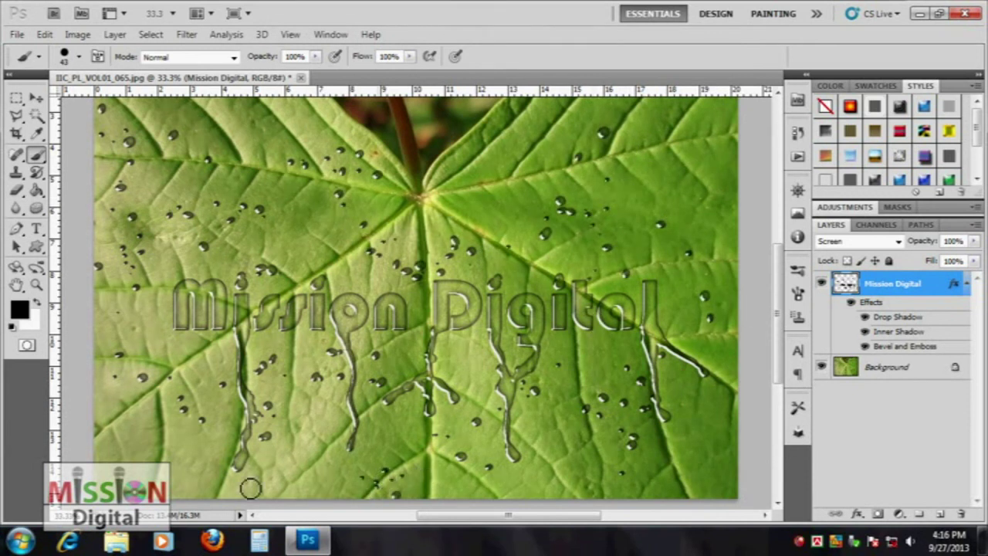
Step: Switch to the Move tool and zoom out and back in to review the droplets
{"action": "left_click", "coordinate": [35, 98]}
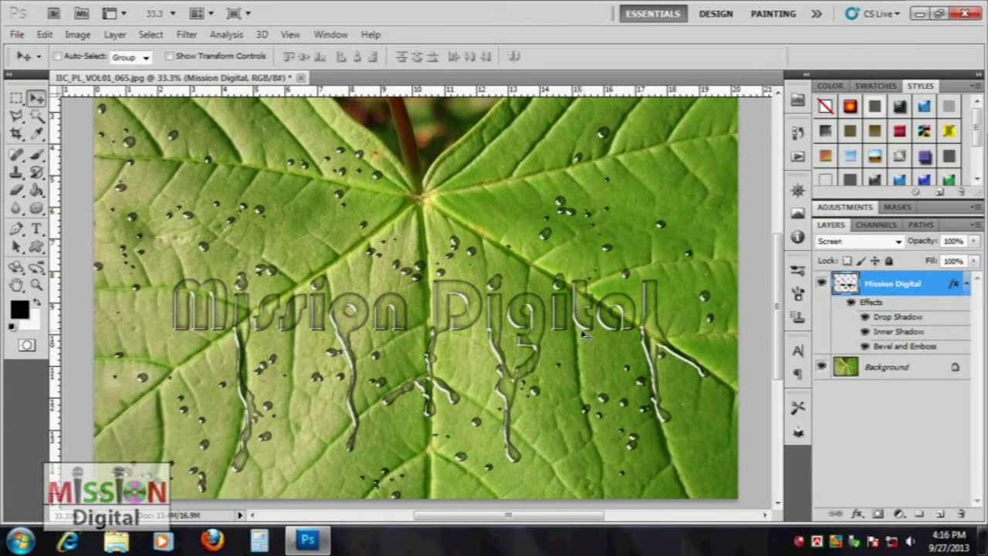
{"action": "key", "text": "ctrl+minus"}
{"action": "key", "text": "ctrl+plus"}
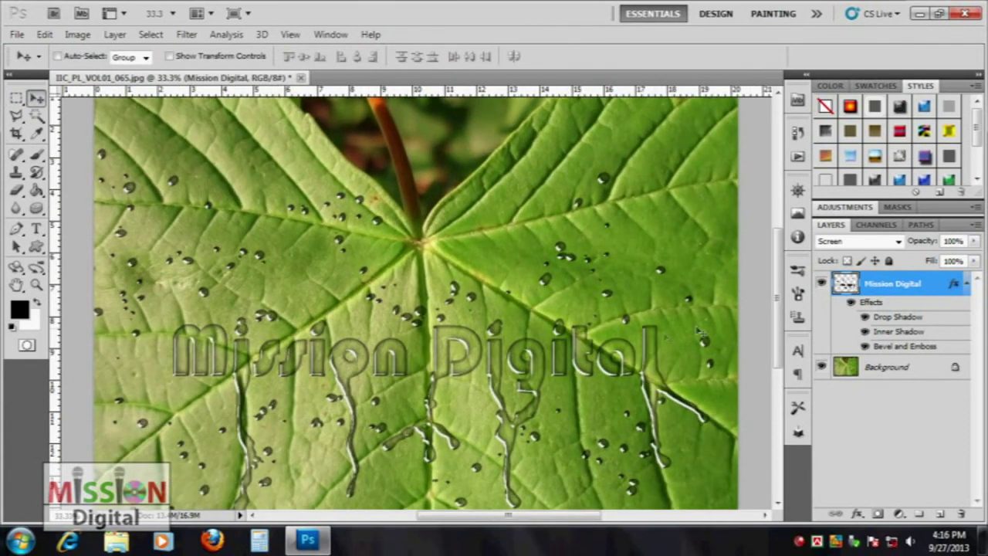
{"action": "left_click_drag", "start_coordinate": [778, 297], "coordinate": [778, 318]}
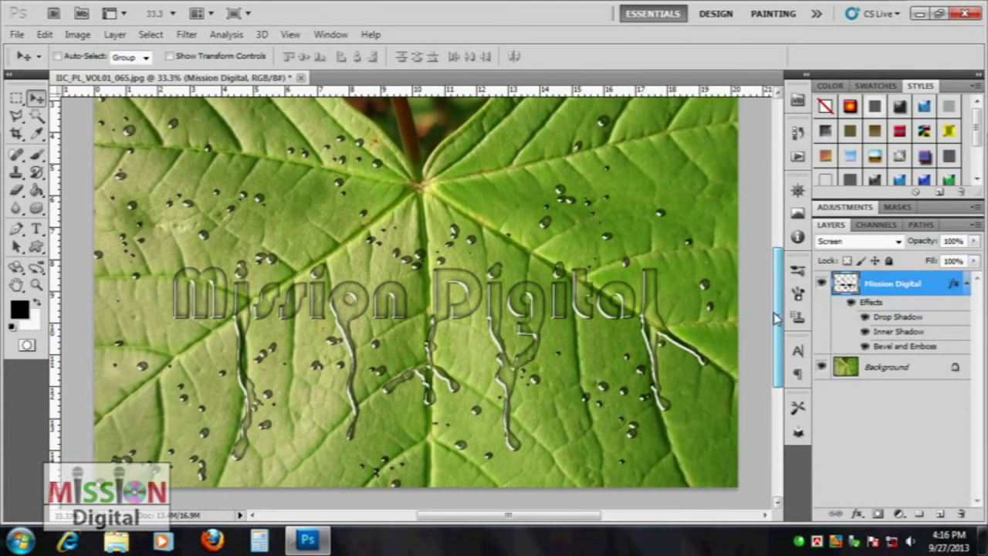